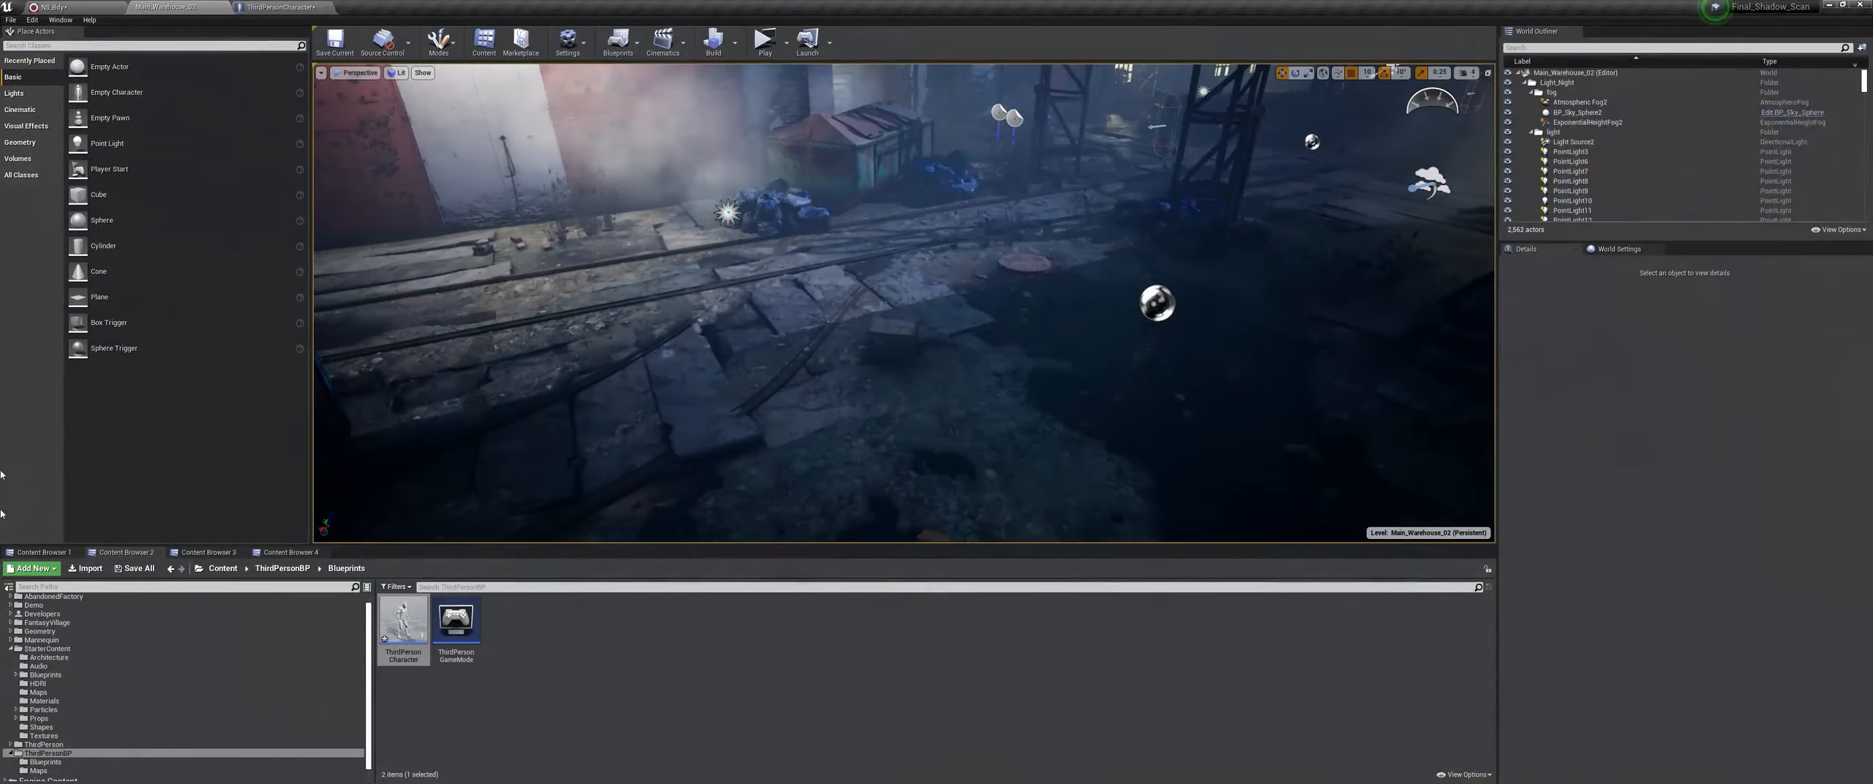
Step: Examine the Ribbon emitter's modules in the existing Niagara system and try triggering the character effect in the play preview
left_click(86, 6)
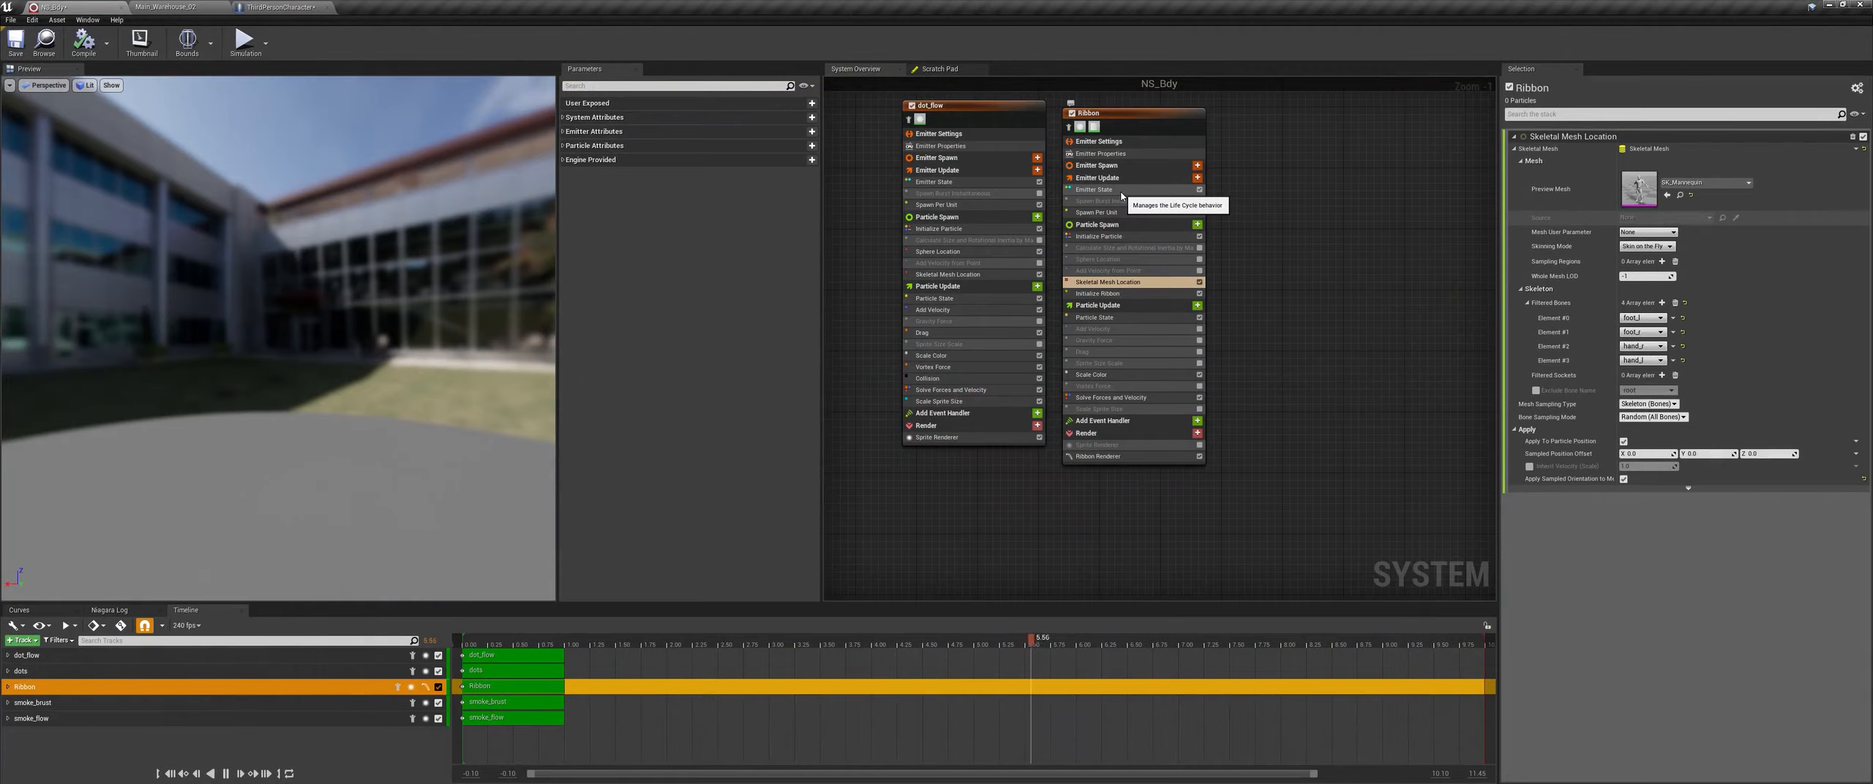
left_click(1118, 213)
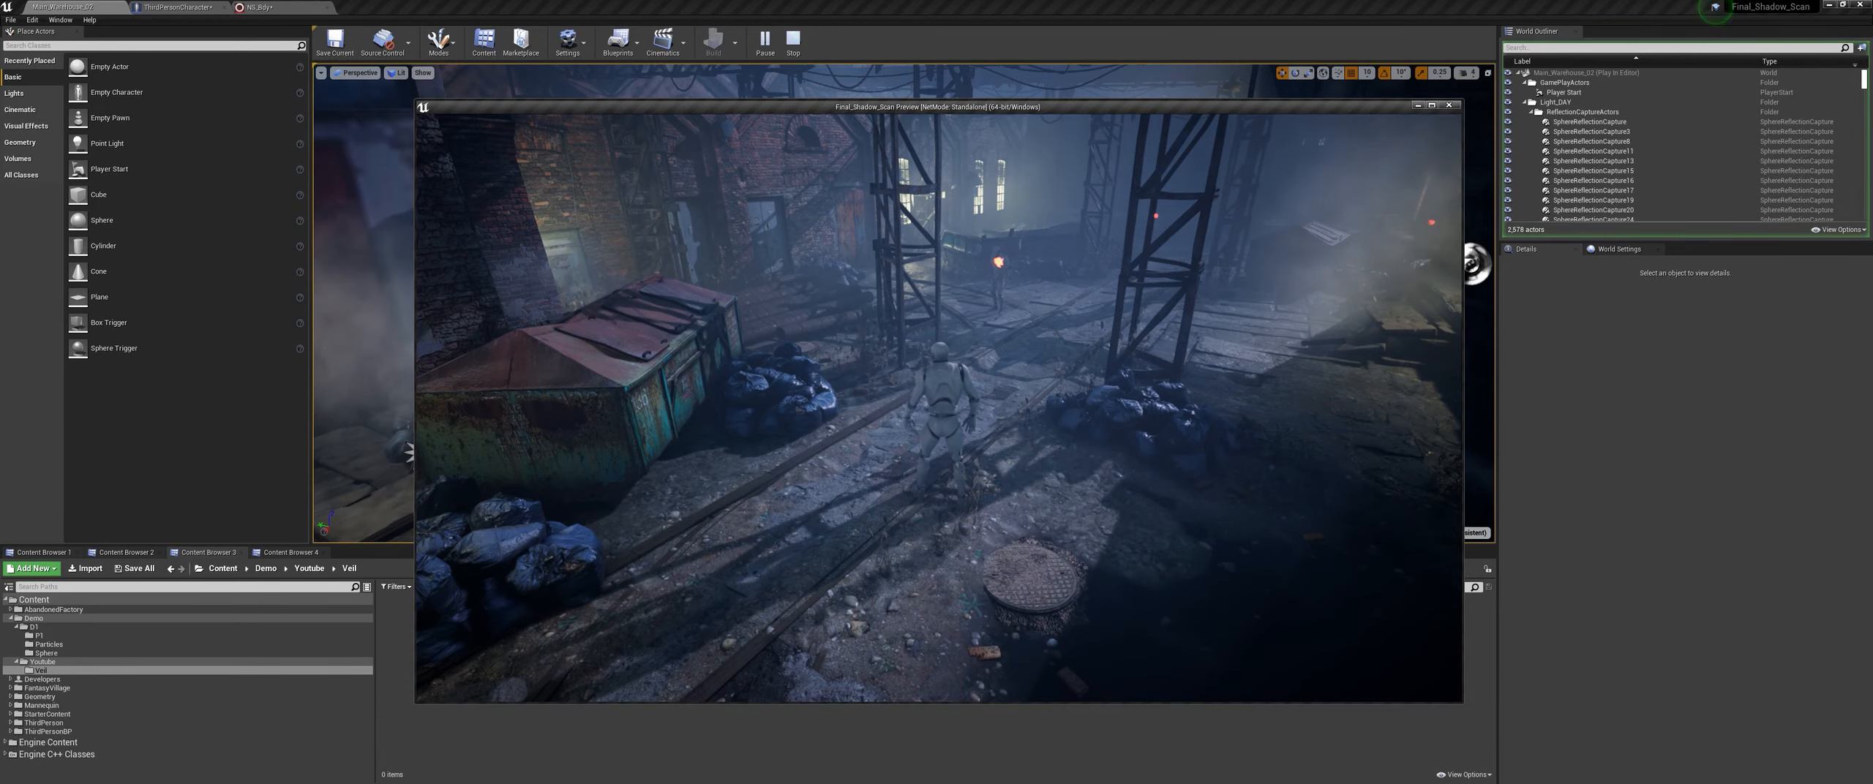
key("f")
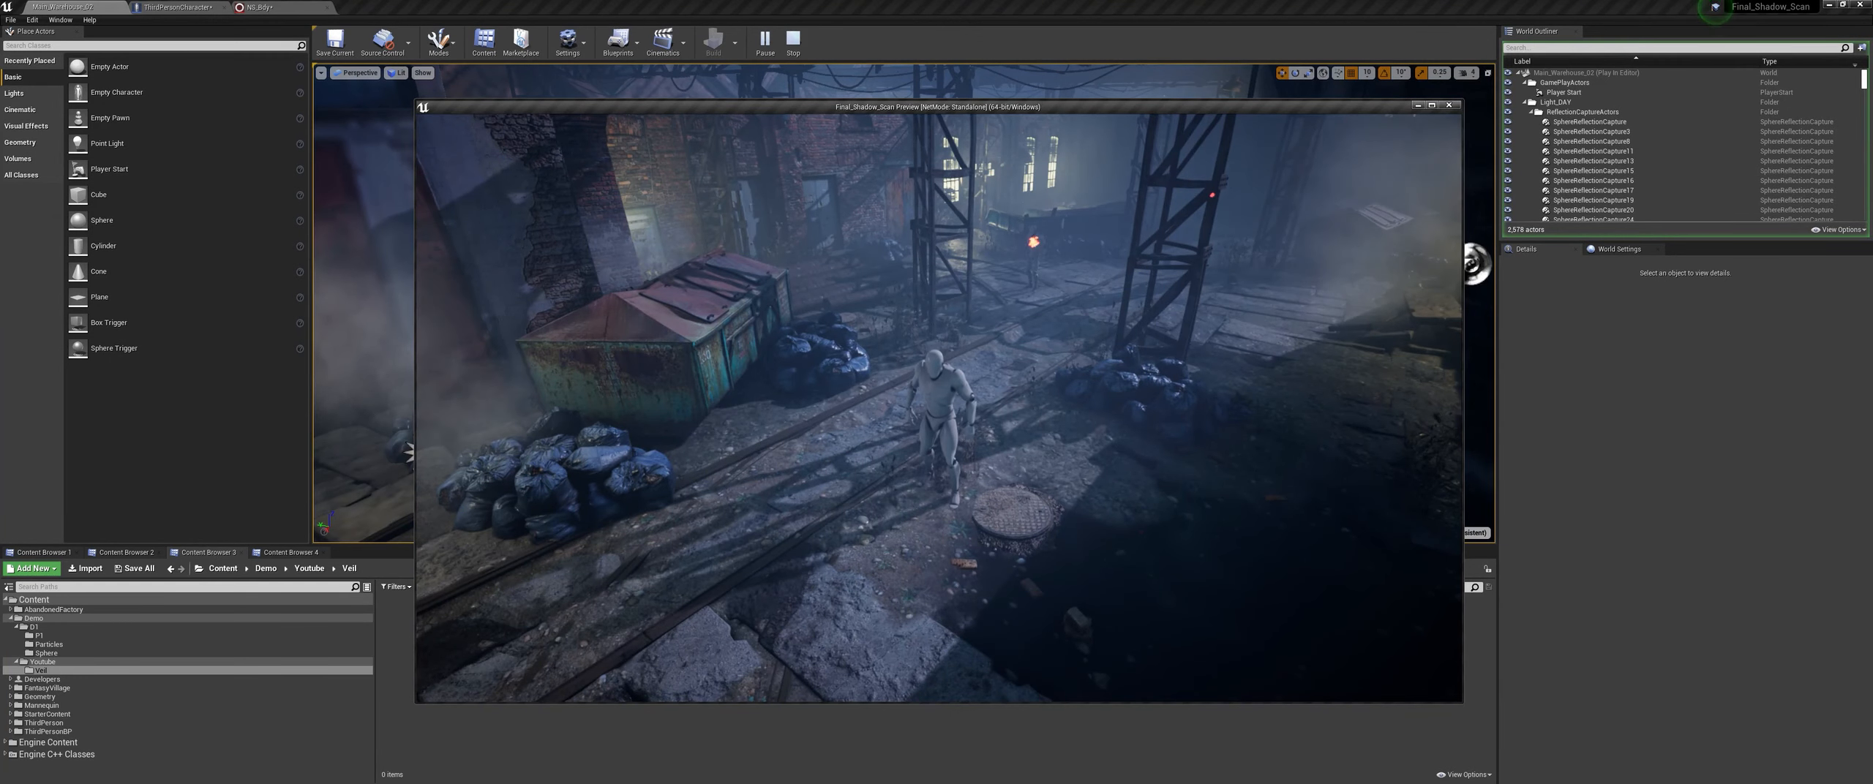
key("Escape")
Step: Create a Niagara System from the Omnidirectional Burst emitter template, name it NS_Body and open it
right_click(461, 644)
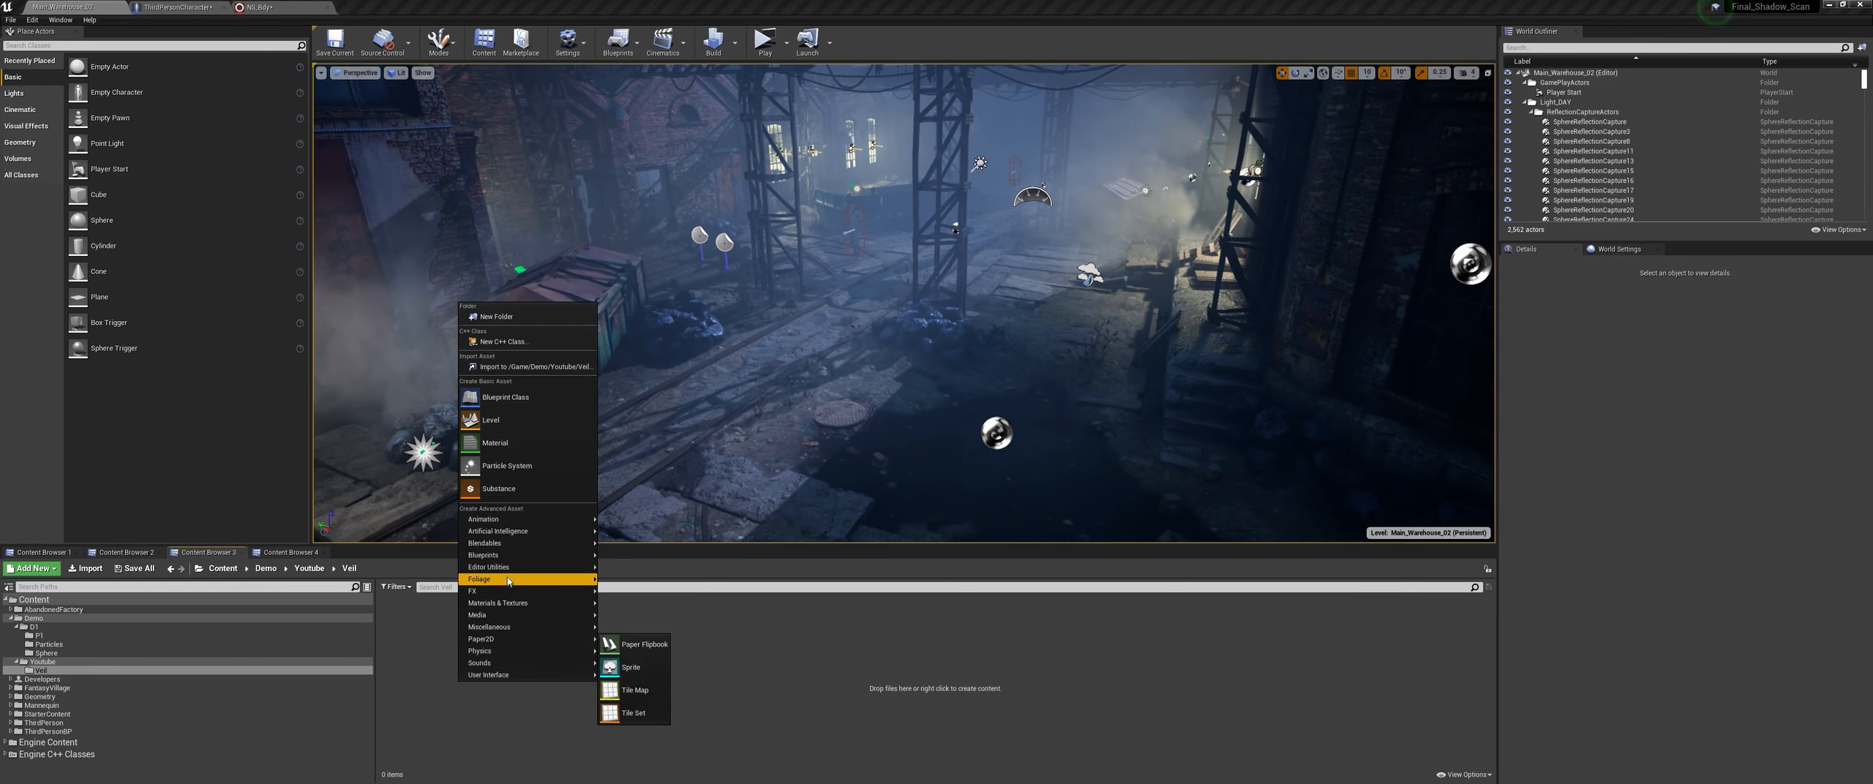
mouse_move(509, 581)
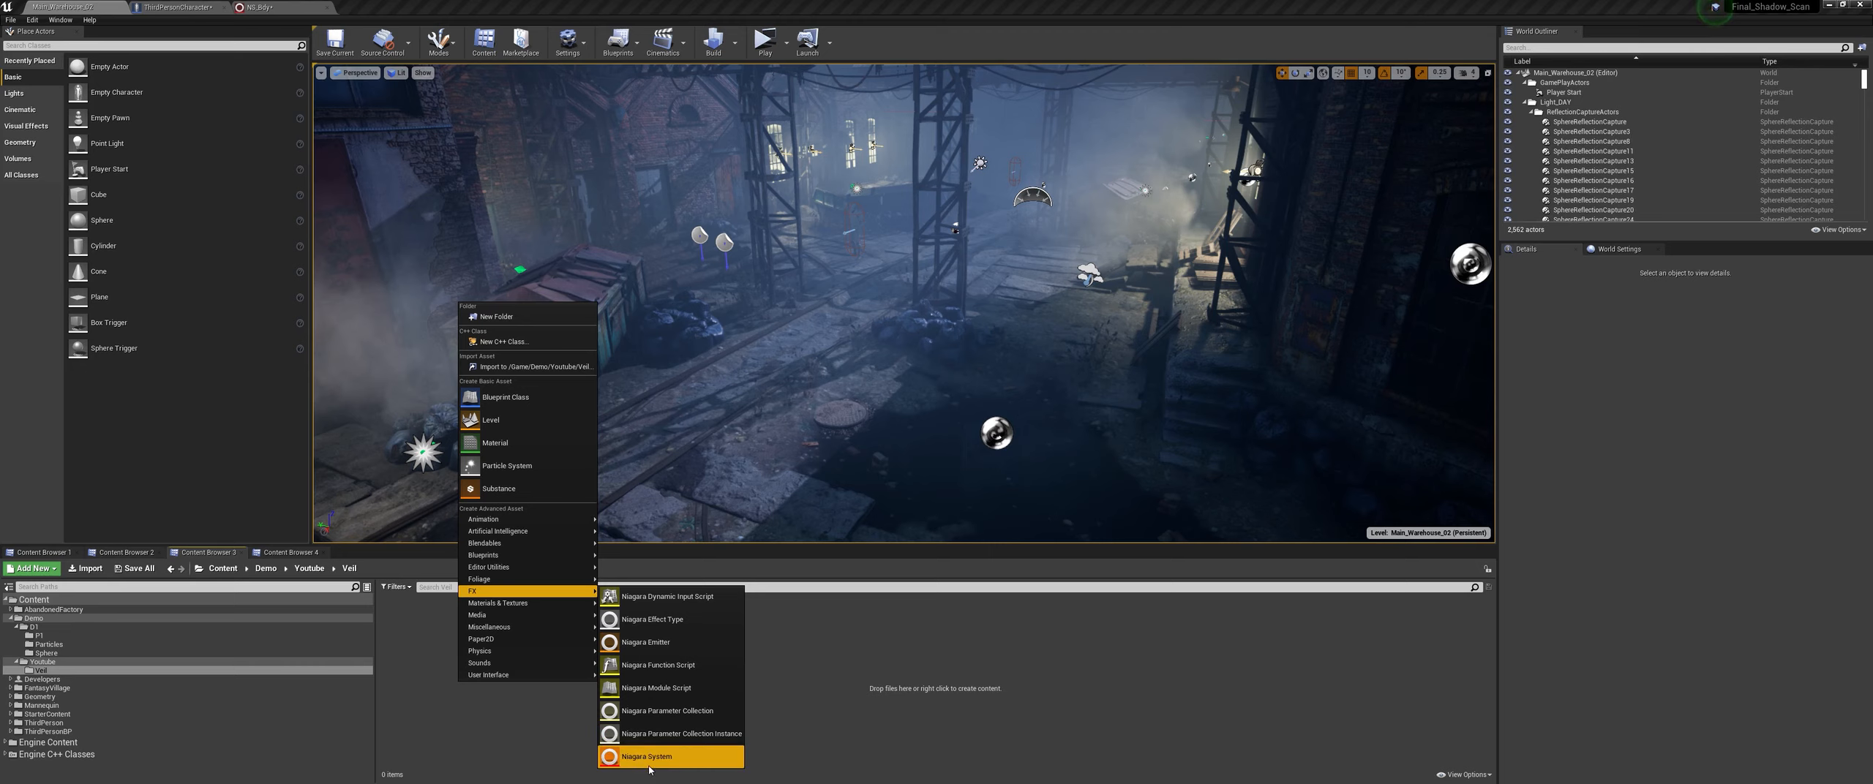
left_click(646, 758)
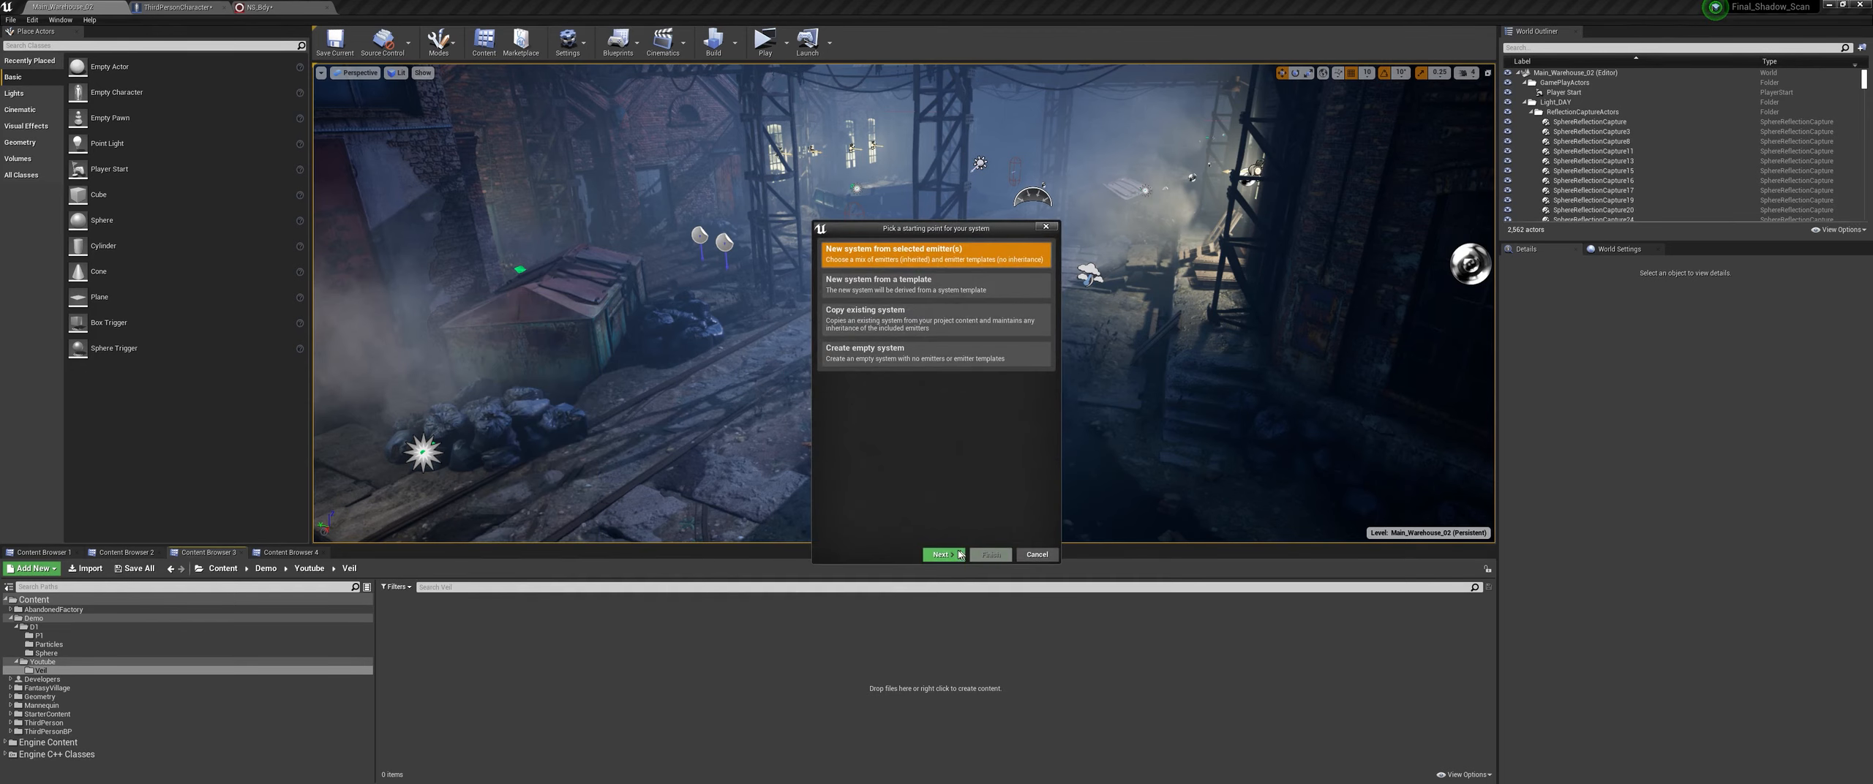
left_click(949, 554)
scroll(907, 388, "down", 3)
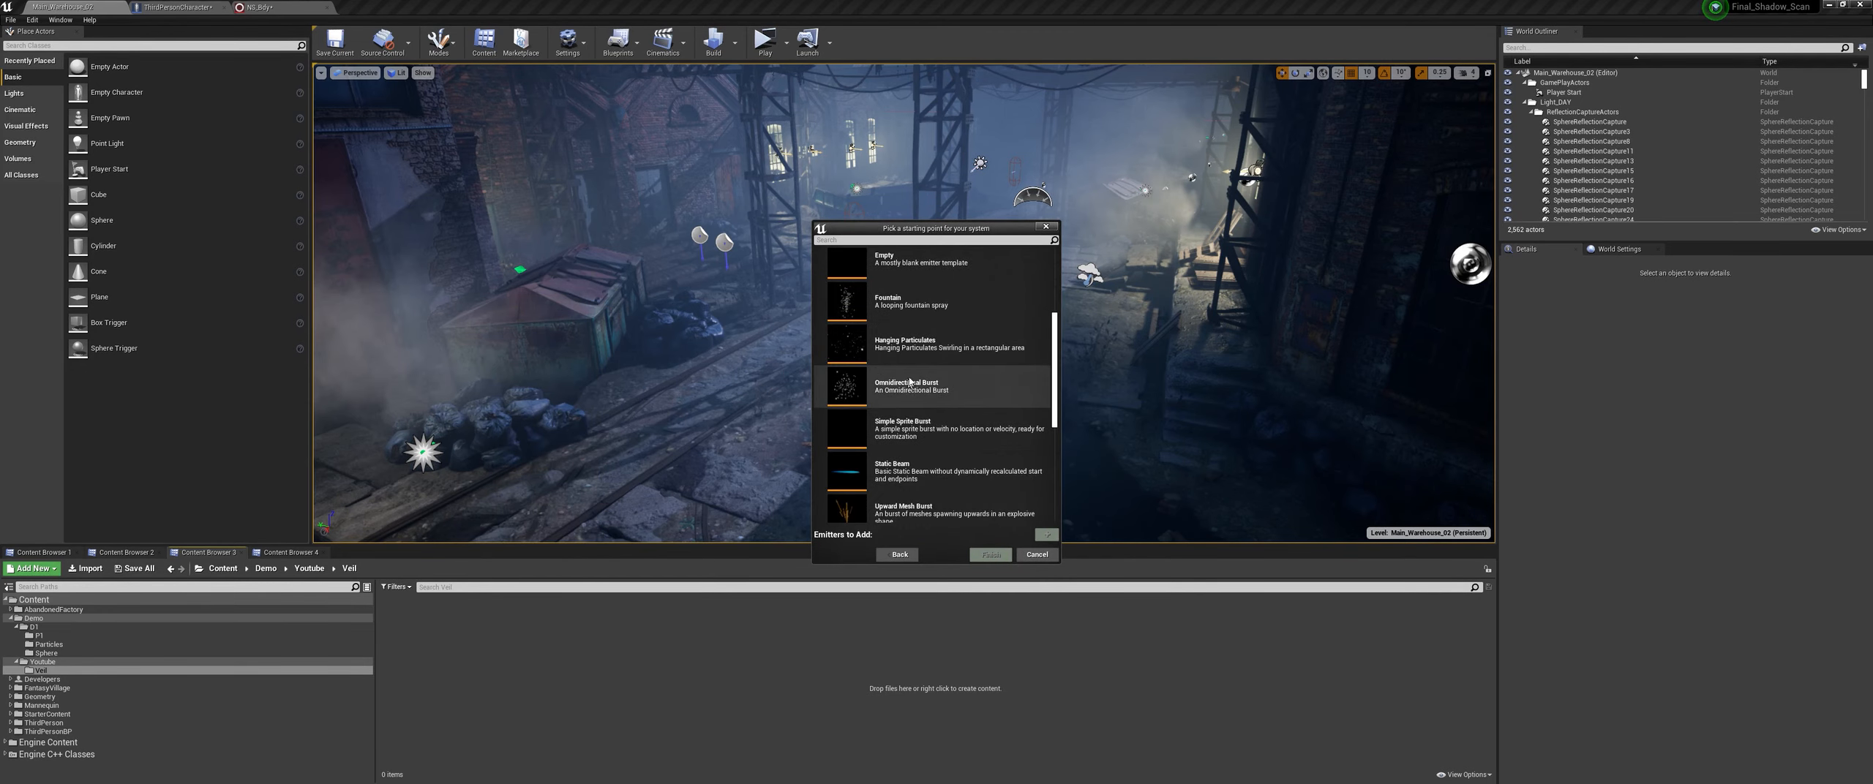
left_click(907, 393)
left_click(1046, 535)
left_click(989, 555)
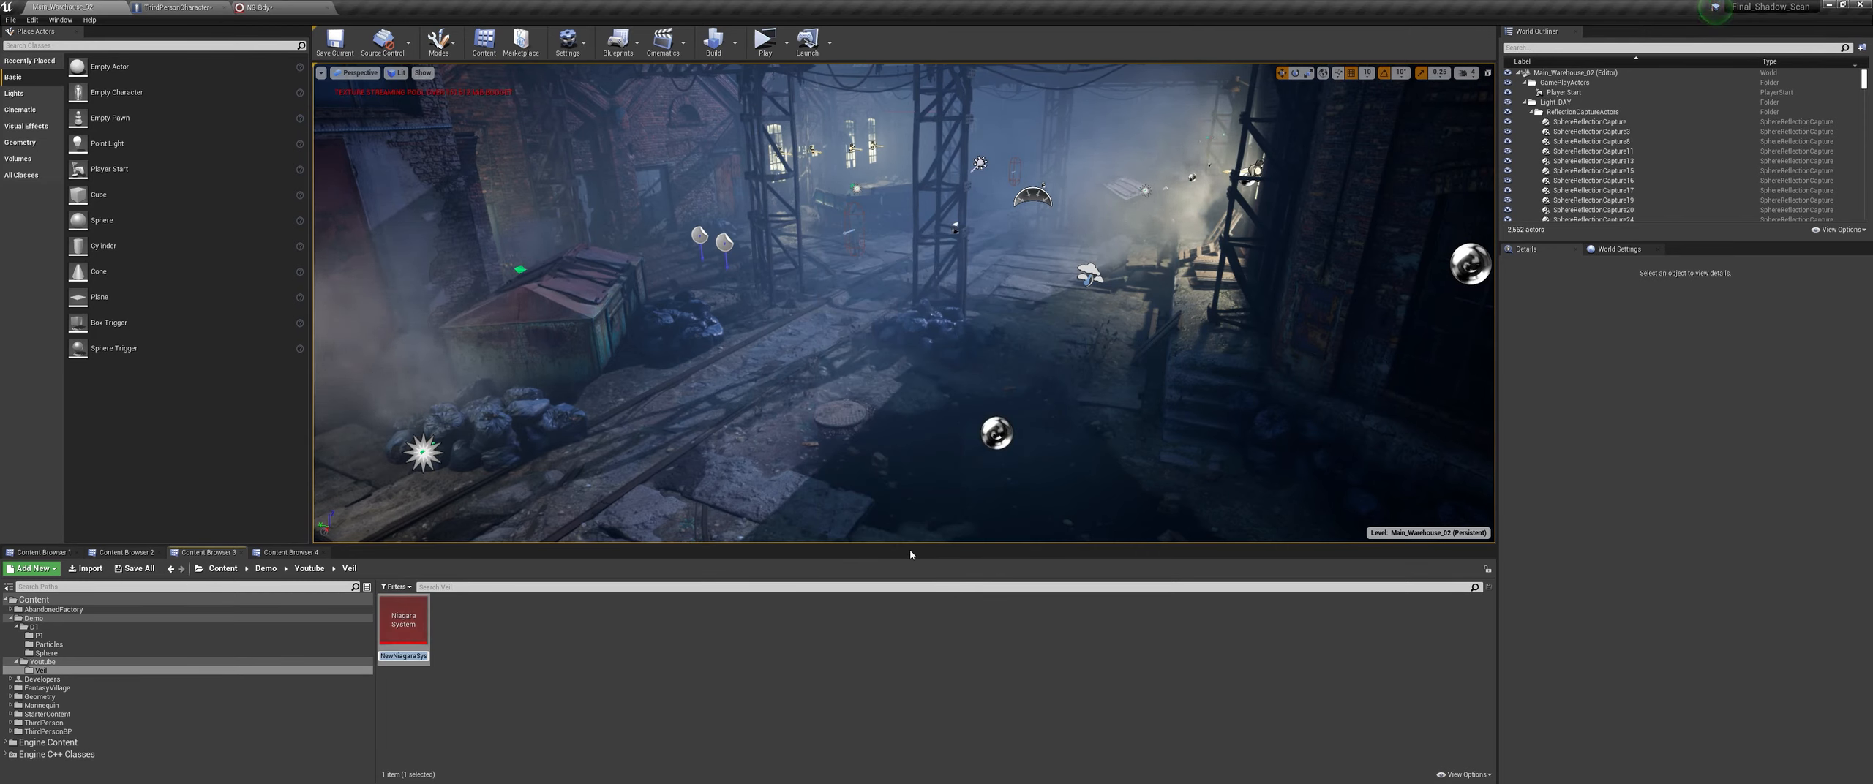
type("NS_")
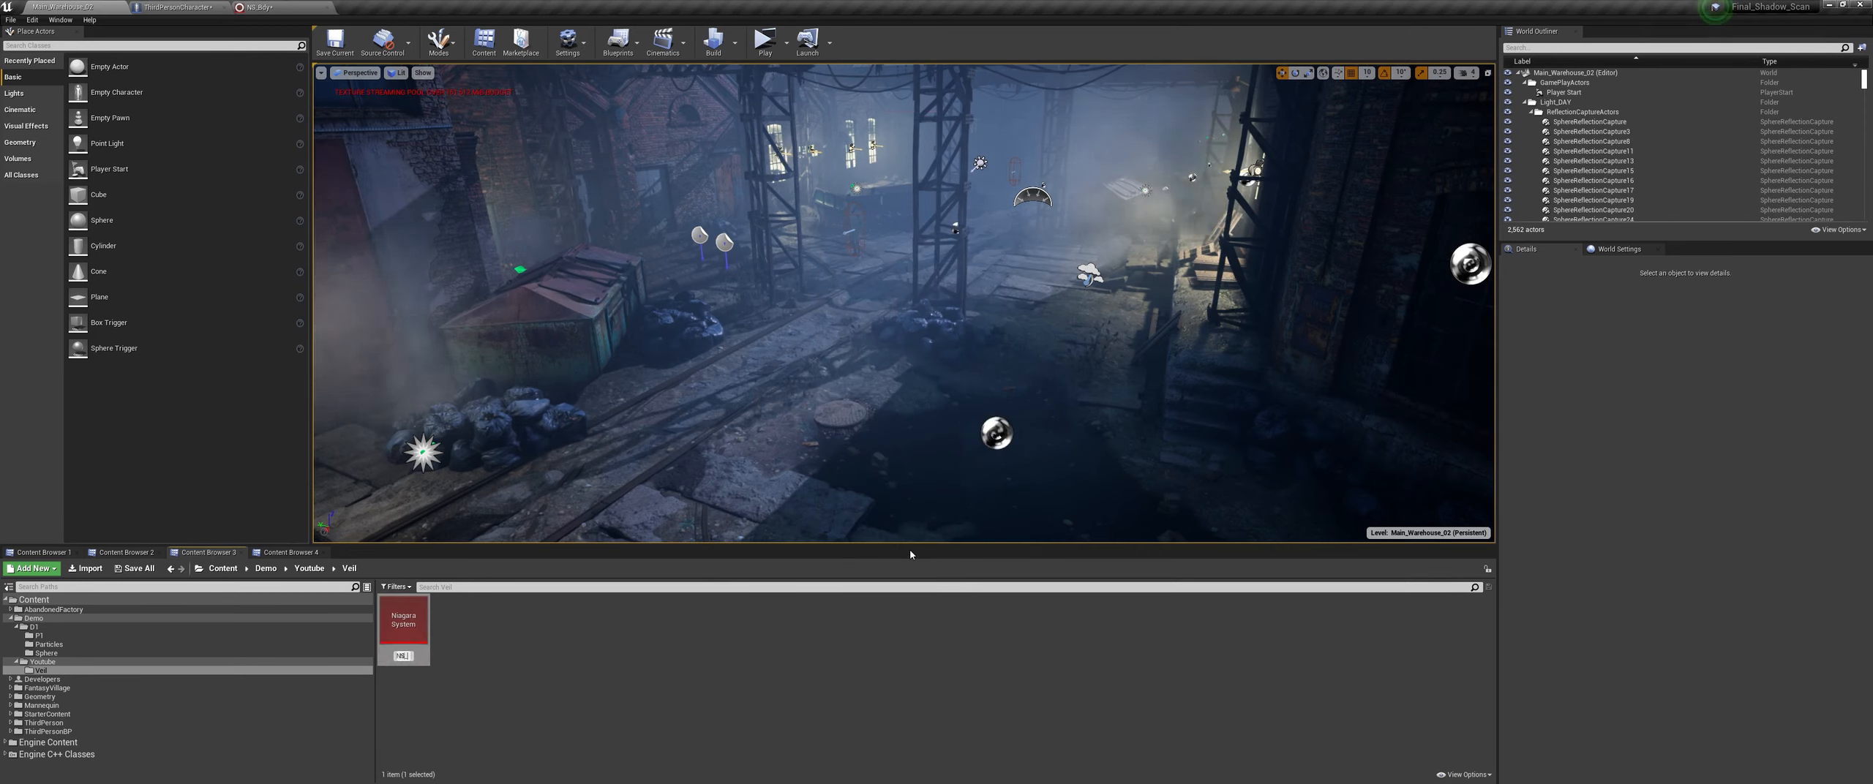
type("Body")
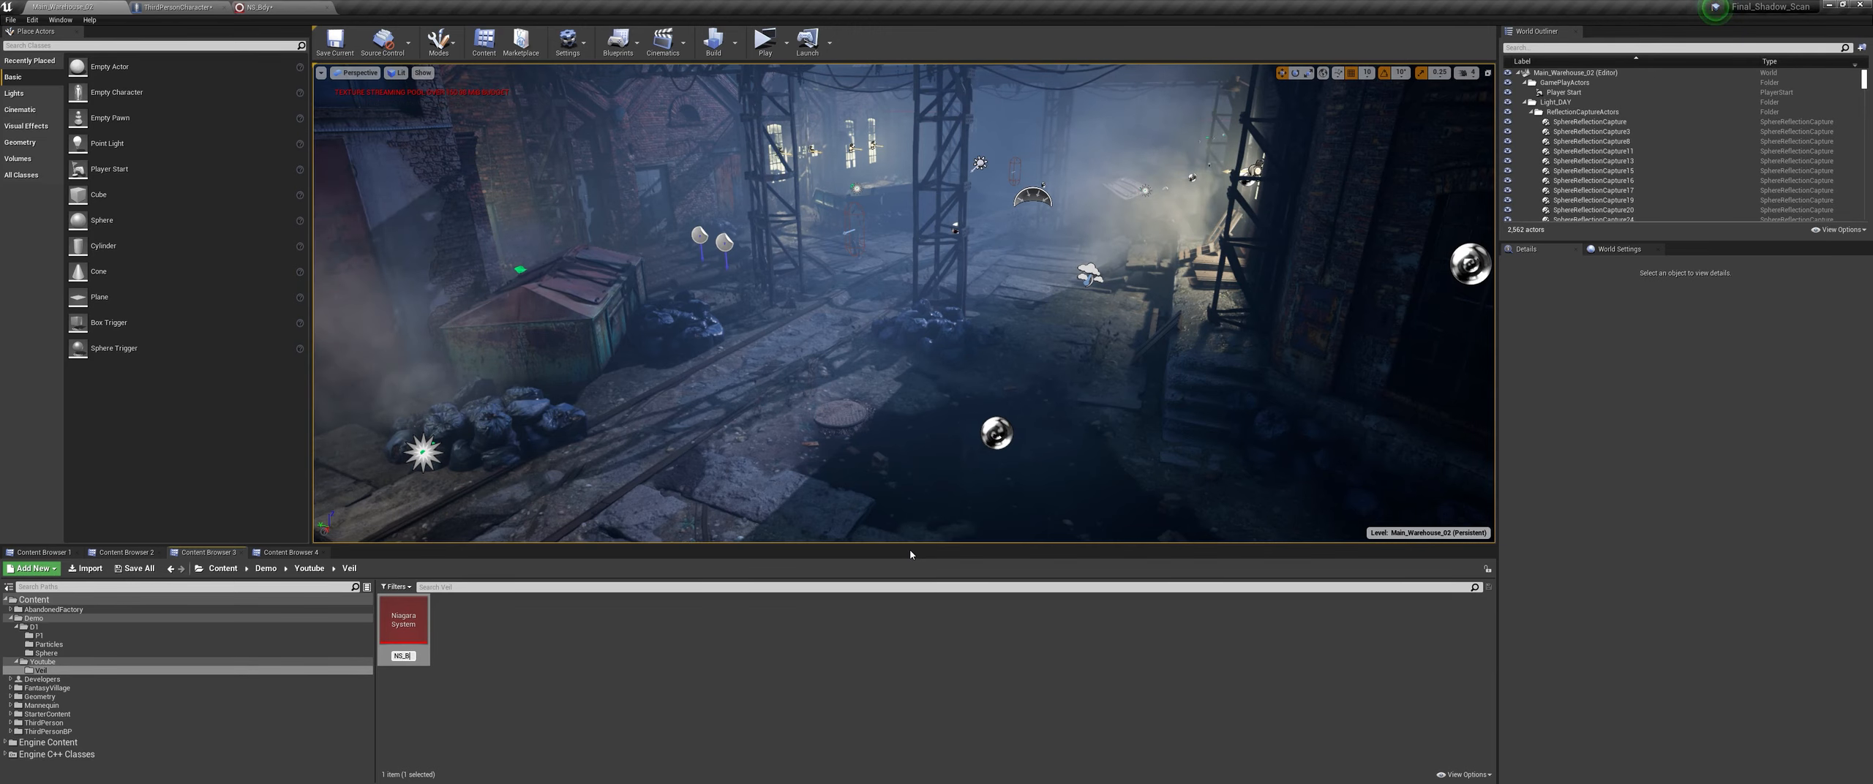
key("Return")
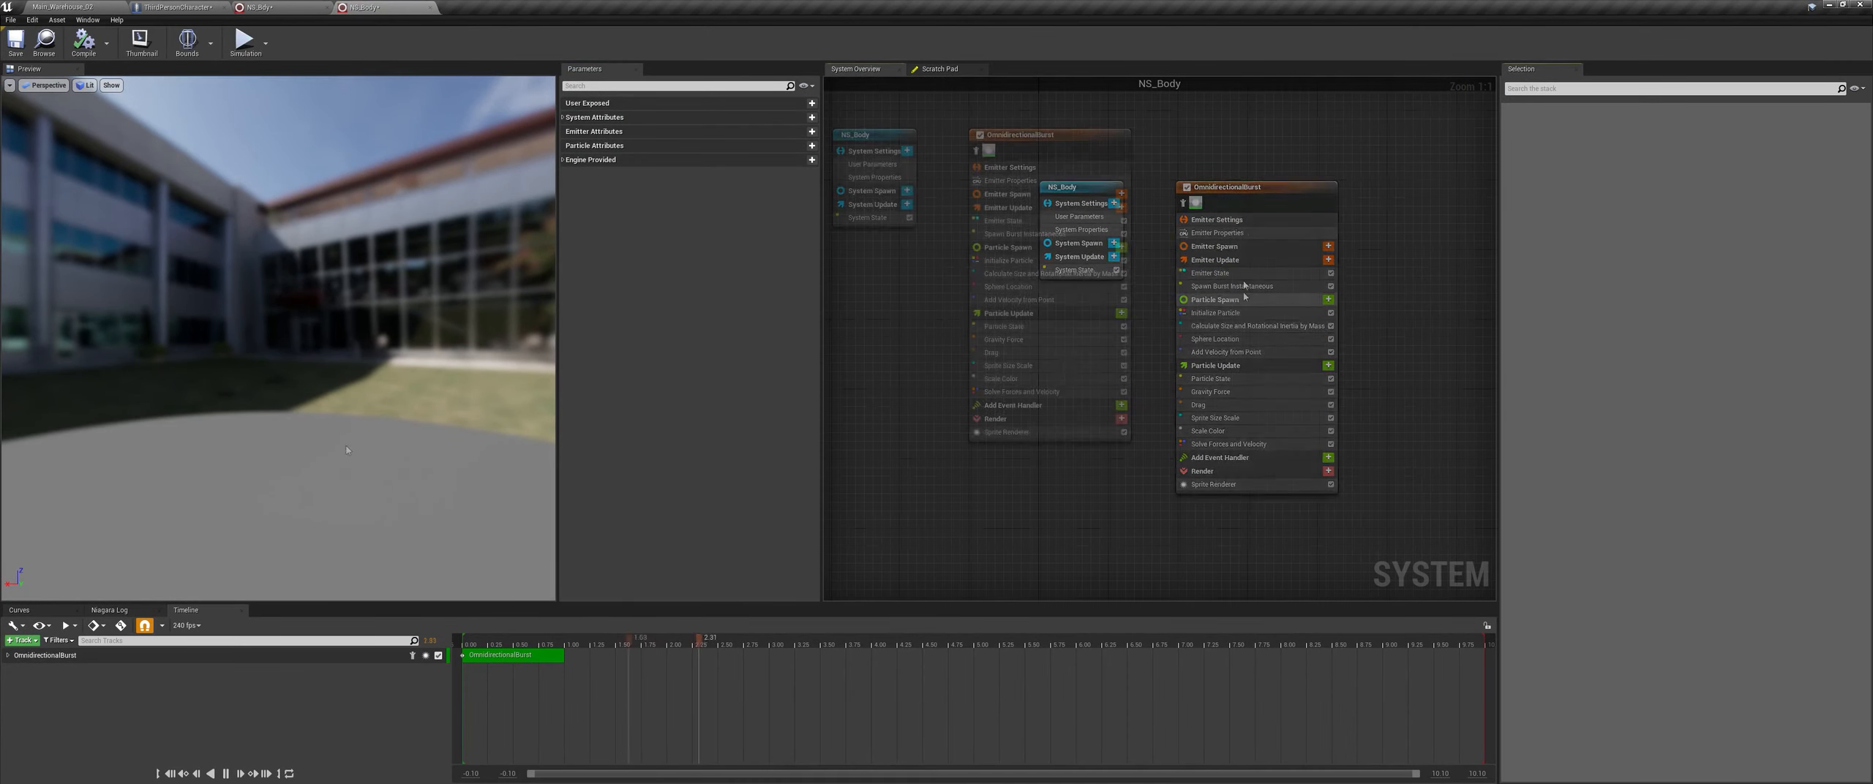
Step: Set the Initialize Particle color of the OmnidirectionalBurst emitter to red, with R 22, G 0 and B 0
left_click(1039, 261)
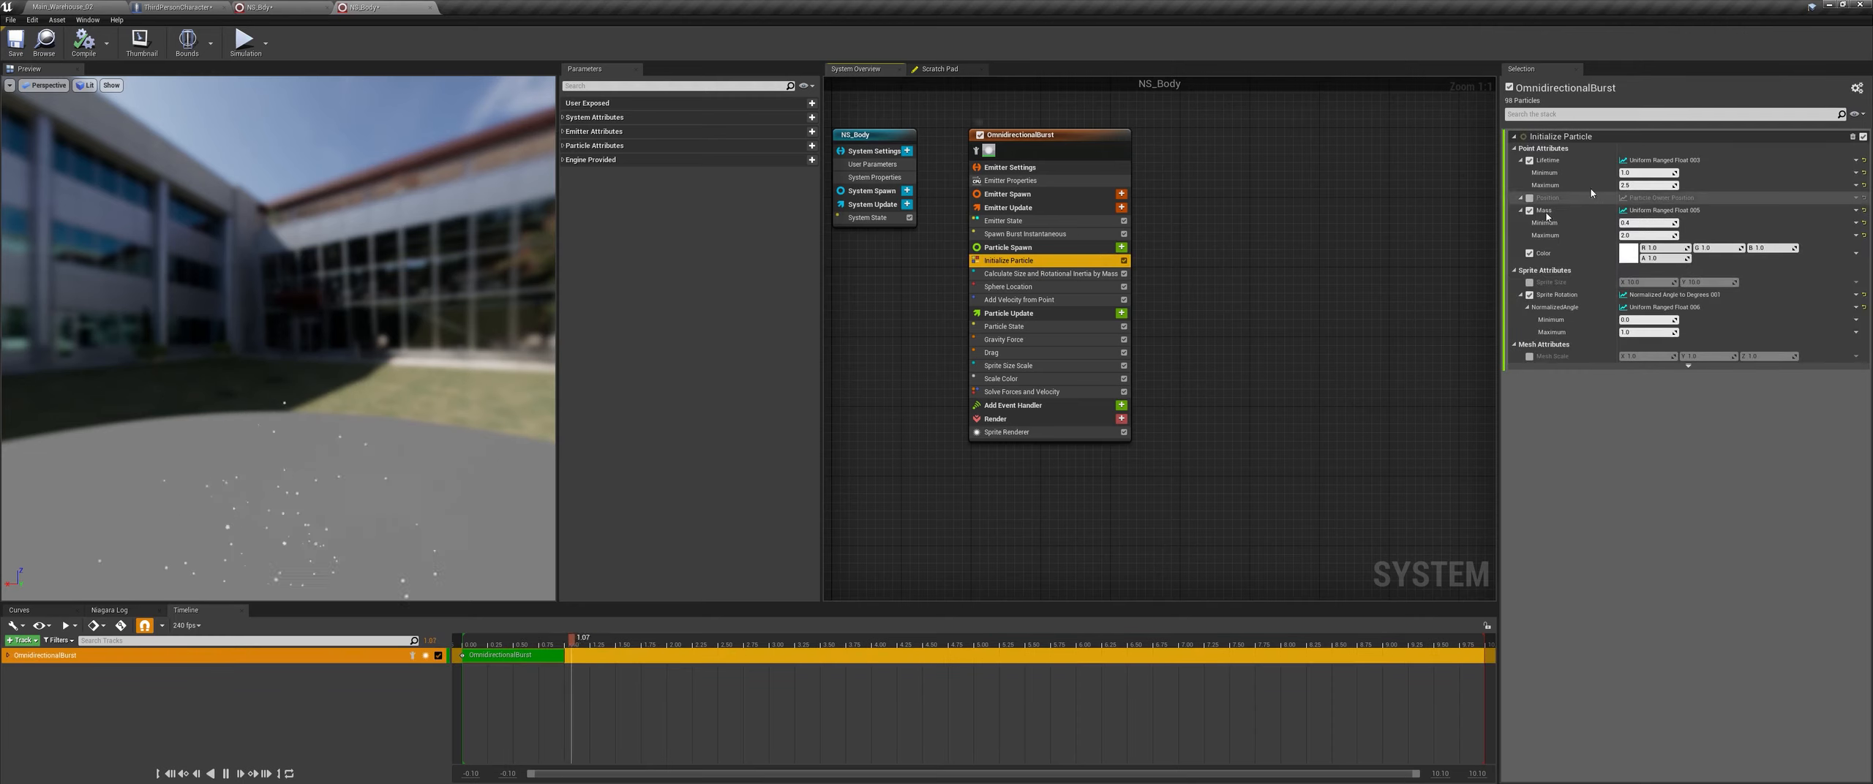
left_click(1628, 254)
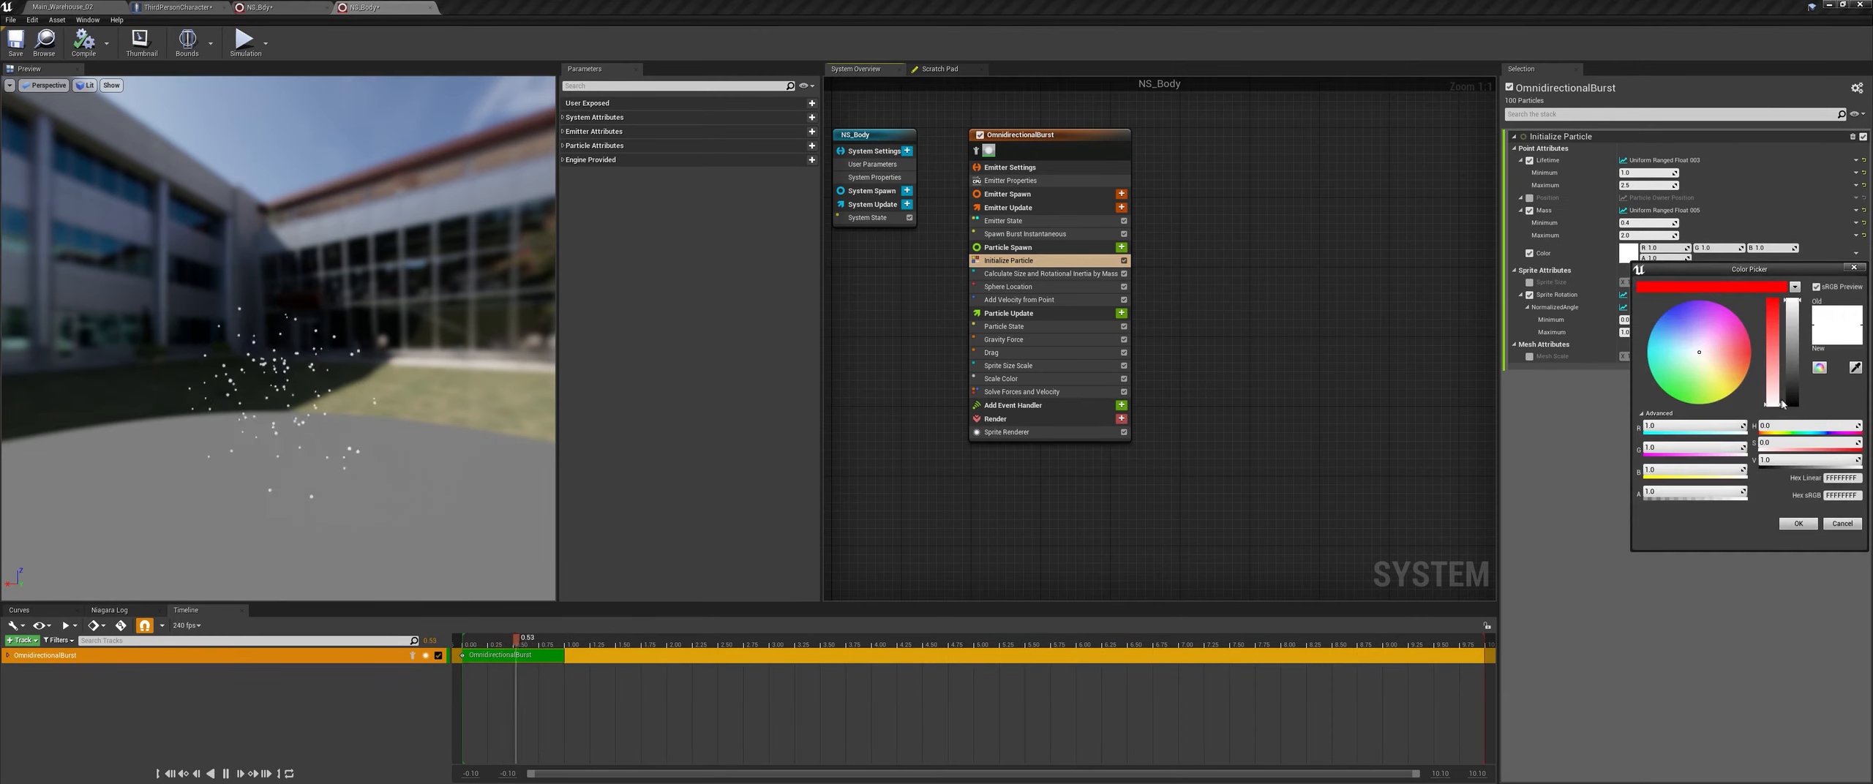
left_click(1749, 285)
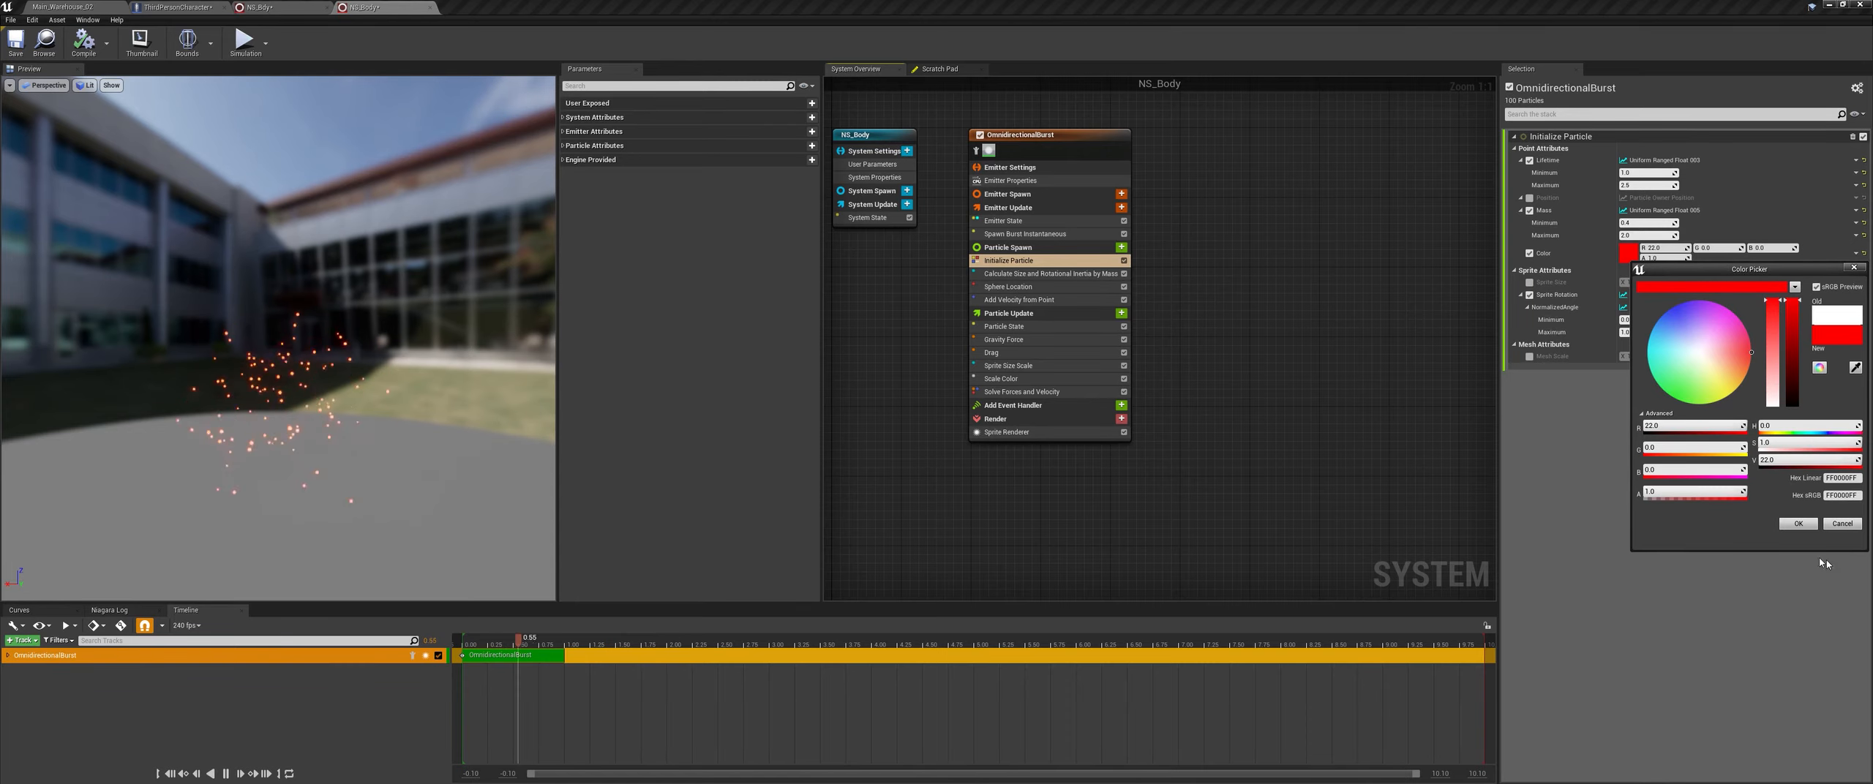
left_click(1799, 524)
right_click_drag(1203, 499, 1217, 497)
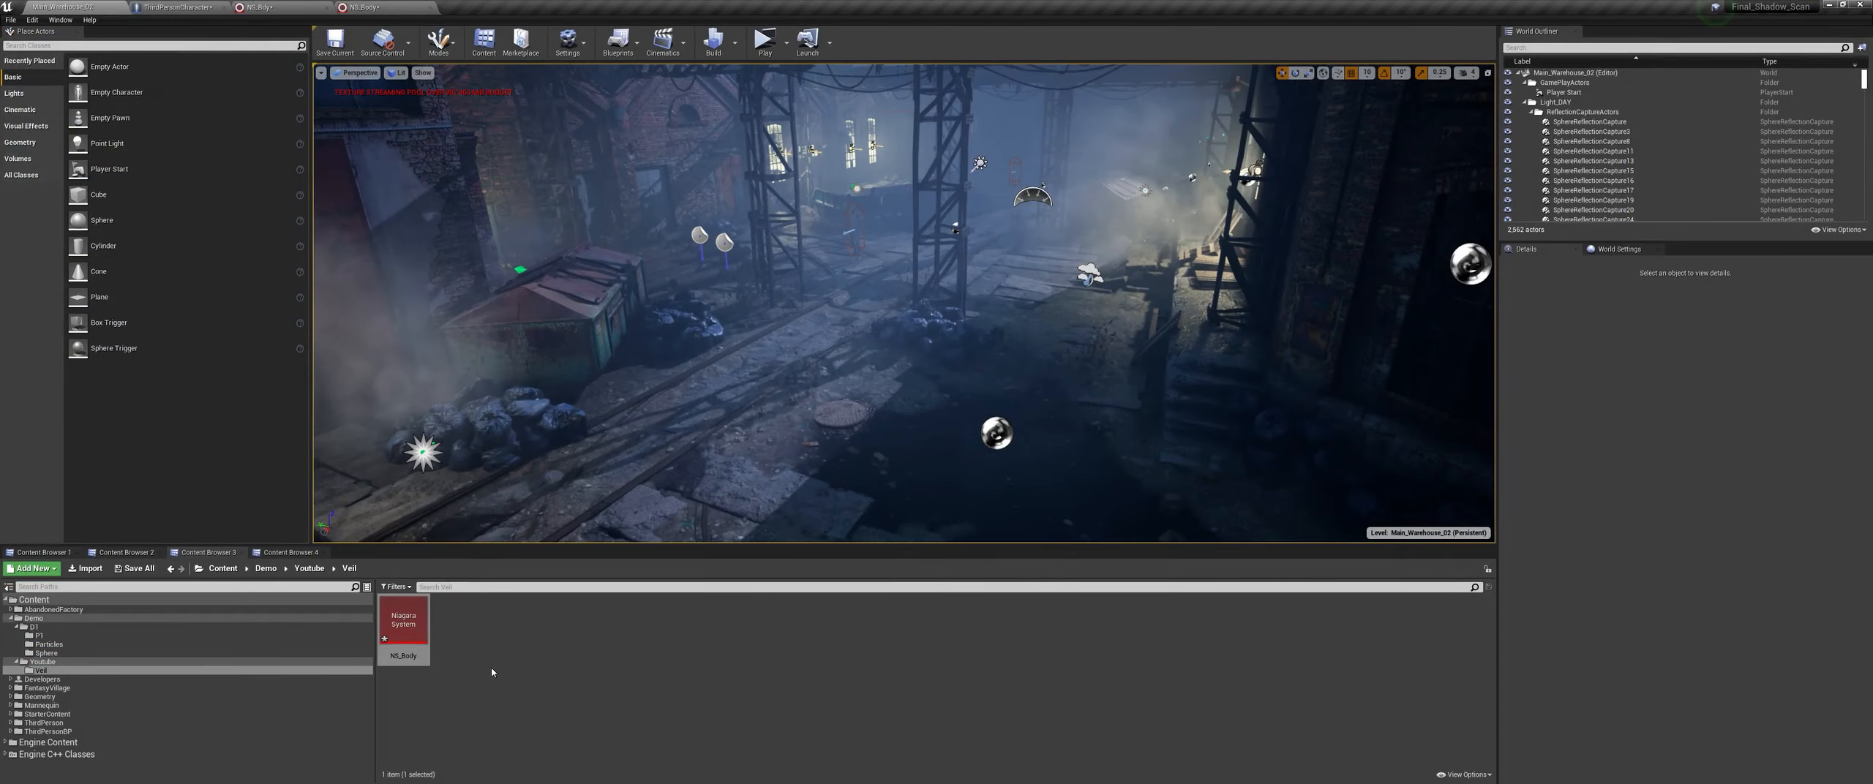
Step: Create a material named M_Smoke beside NS_Body and open it for editing
right_click(510, 644)
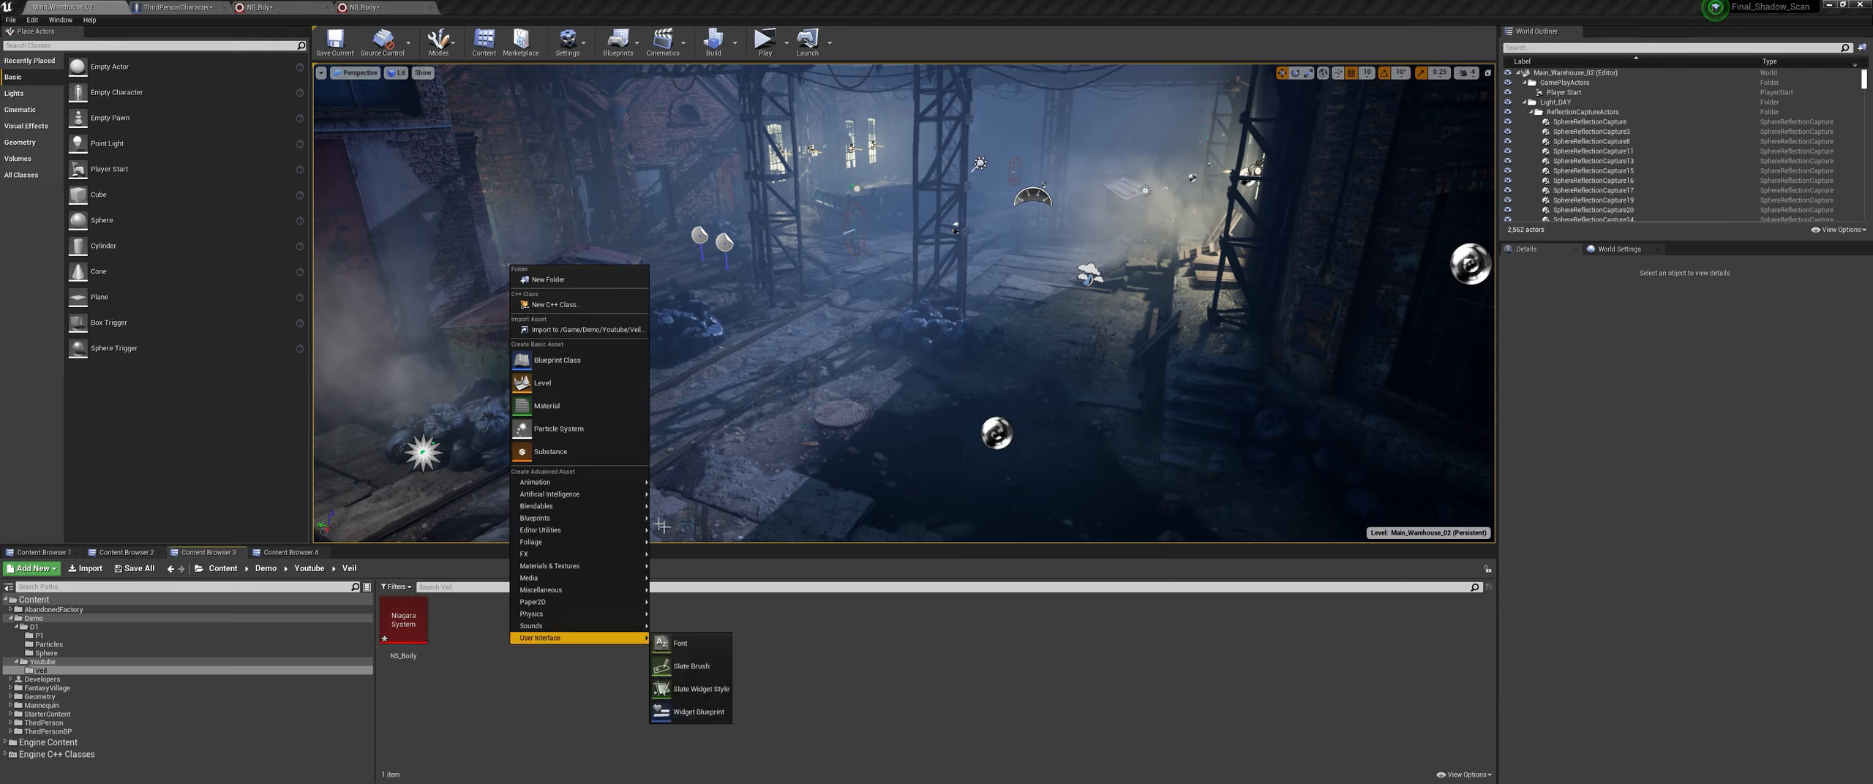
left_click(559, 408)
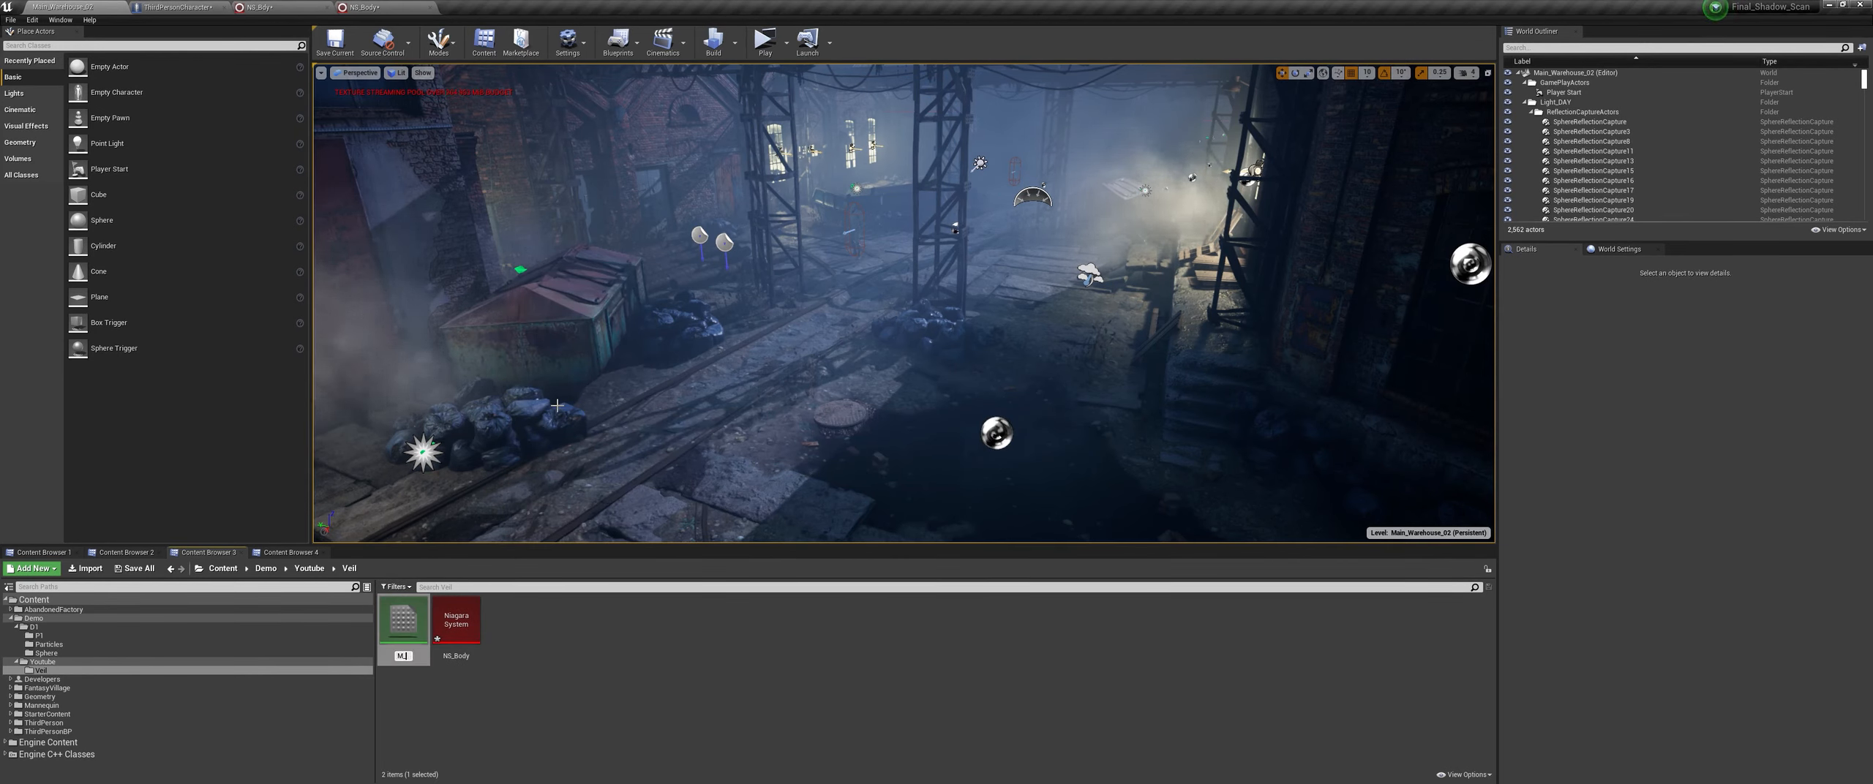
type("M_Smoke")
key("Return")
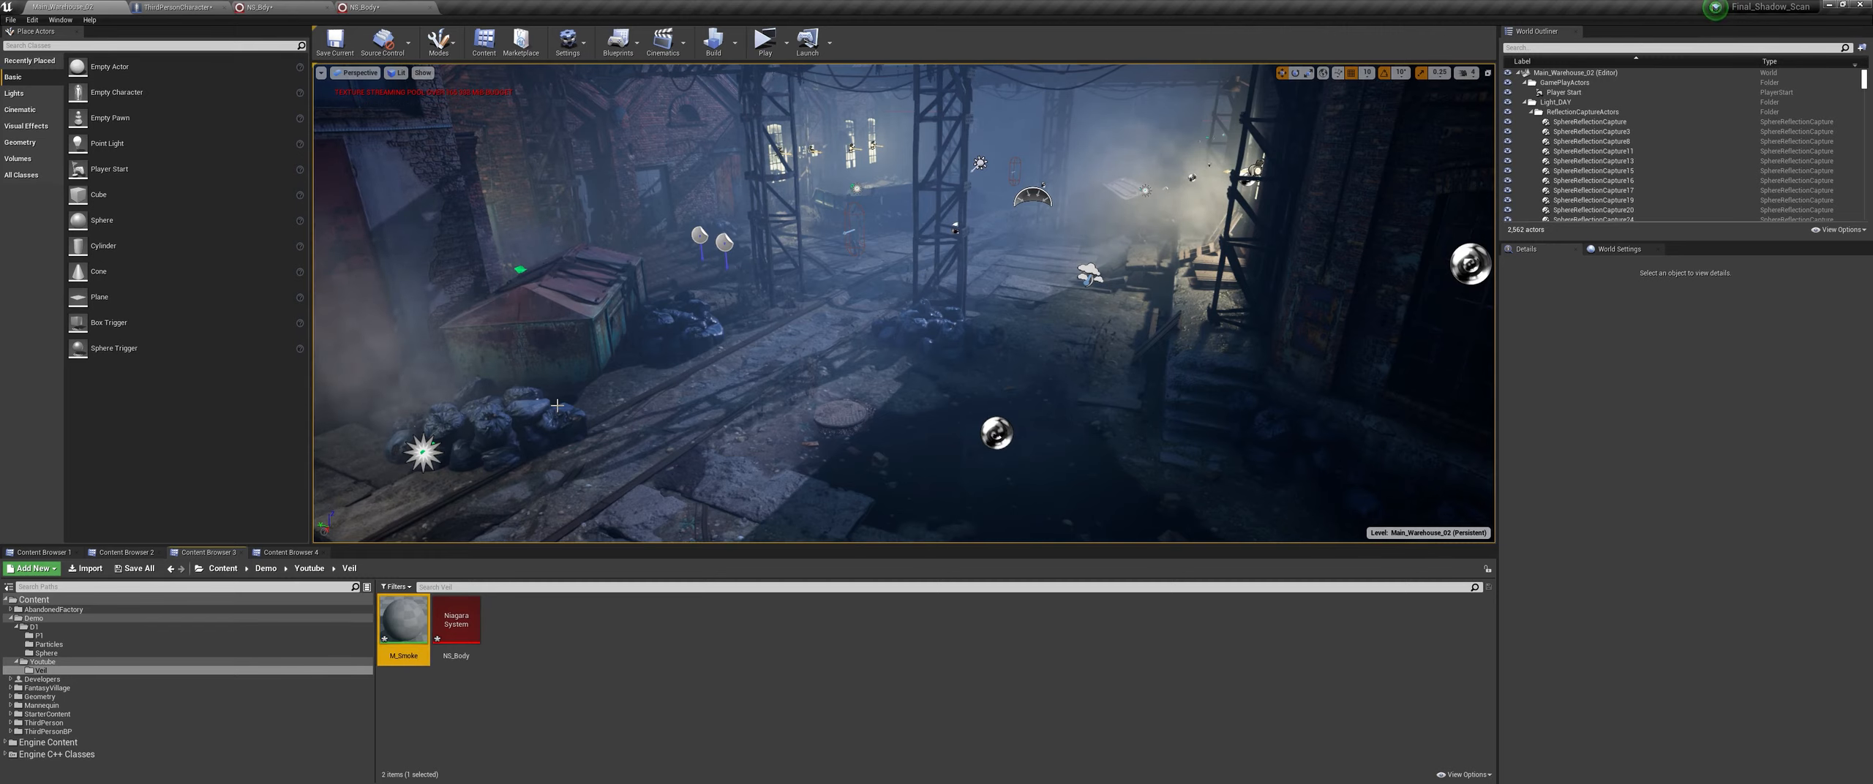
double_click(393, 612)
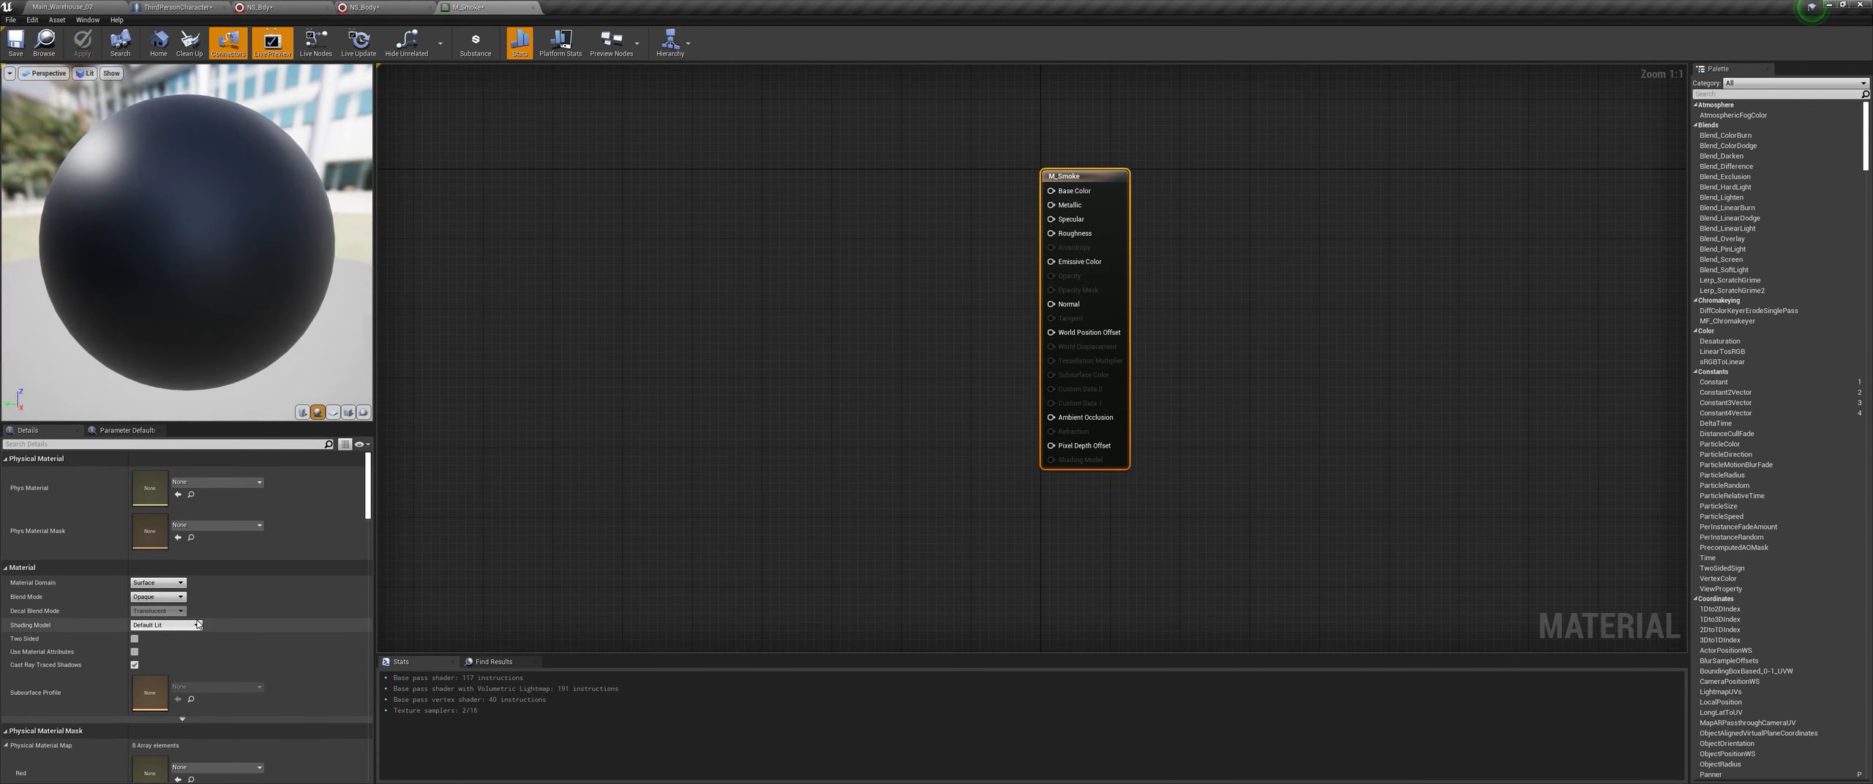
Step: Set the M_Smoke material's blend mode to Translucent and its shading model to Unlit
left_click(161, 625)
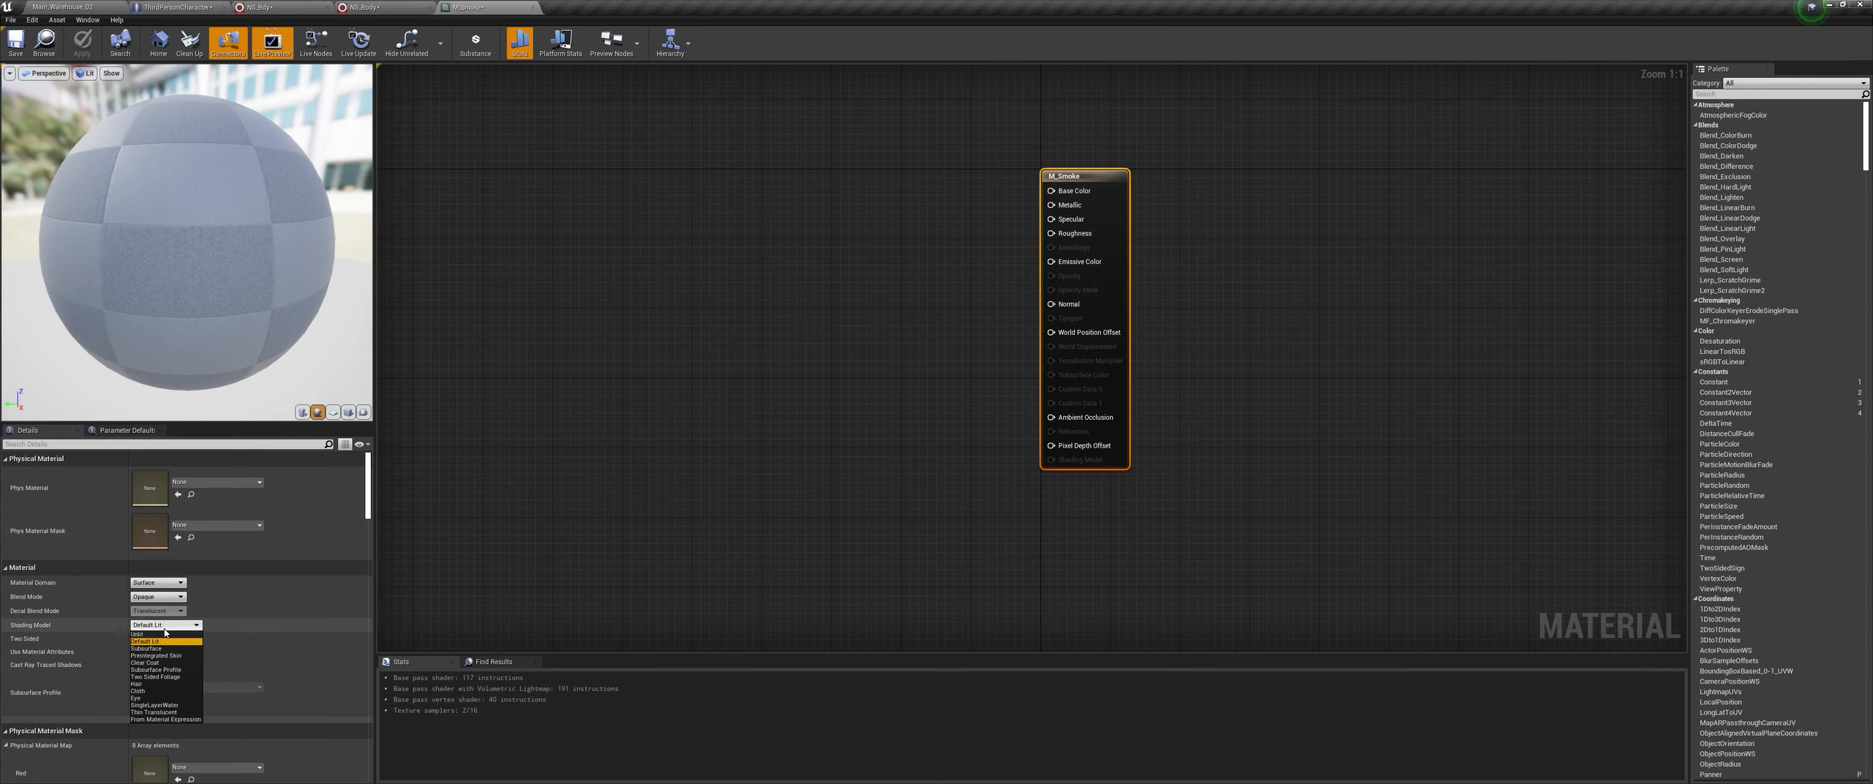
left_click(154, 641)
left_click(158, 598)
left_click(150, 621)
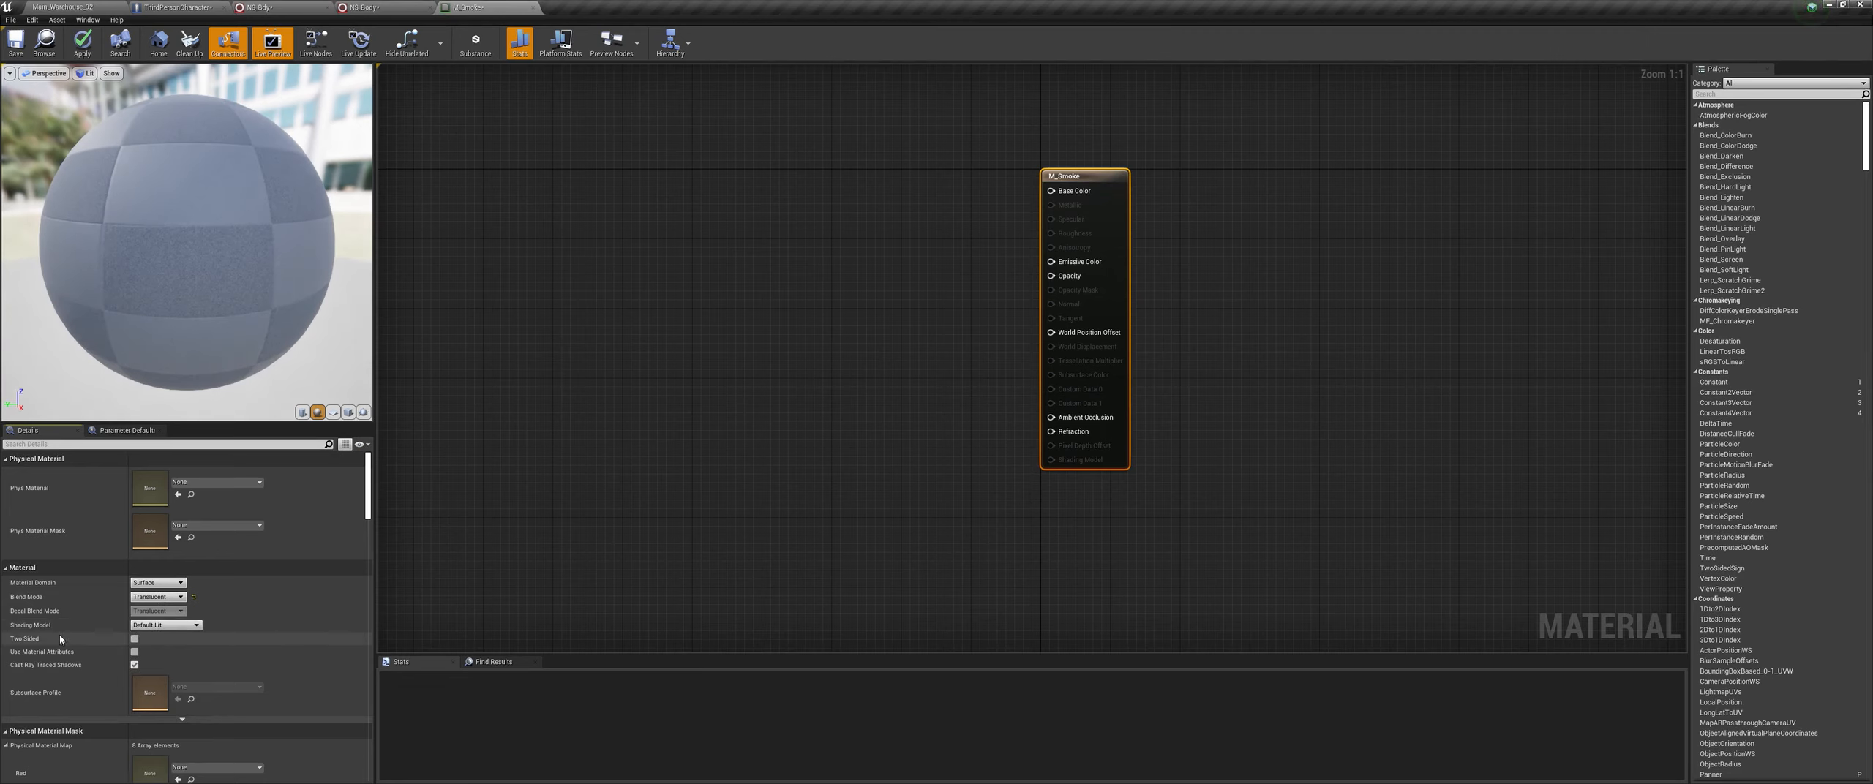
left_click(164, 626)
left_click(144, 634)
right_click_drag(1094, 279, 1124, 304)
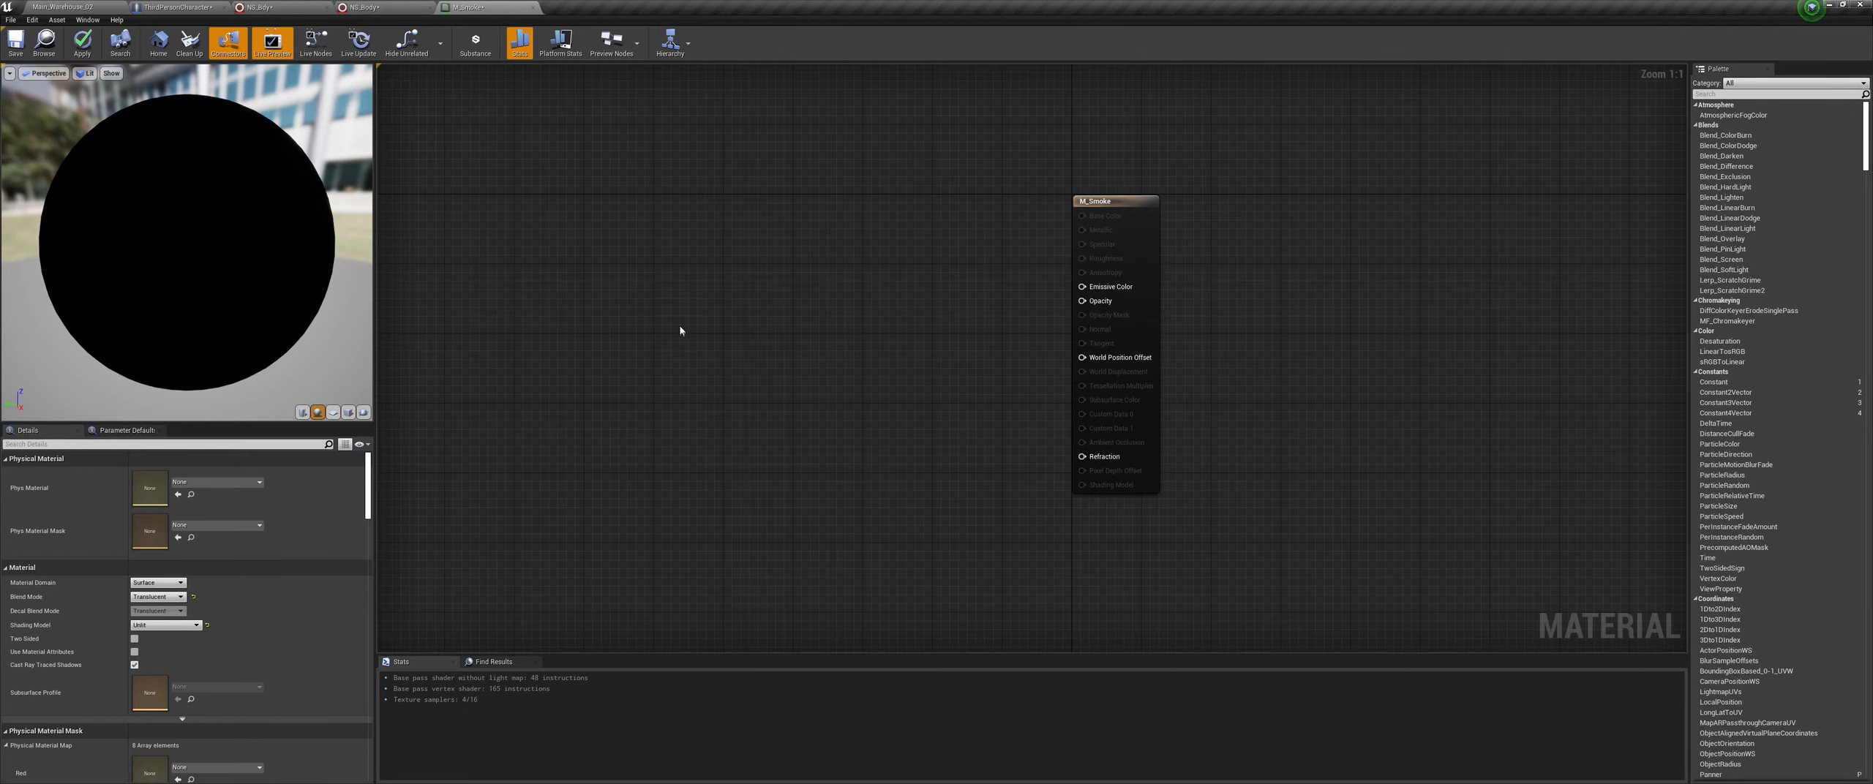
Step: Add a Particle SubUV node to the material graph, assign it the T_Smoke_SubUV texture and inspect that texture
right_click_drag(637, 290, 633, 288)
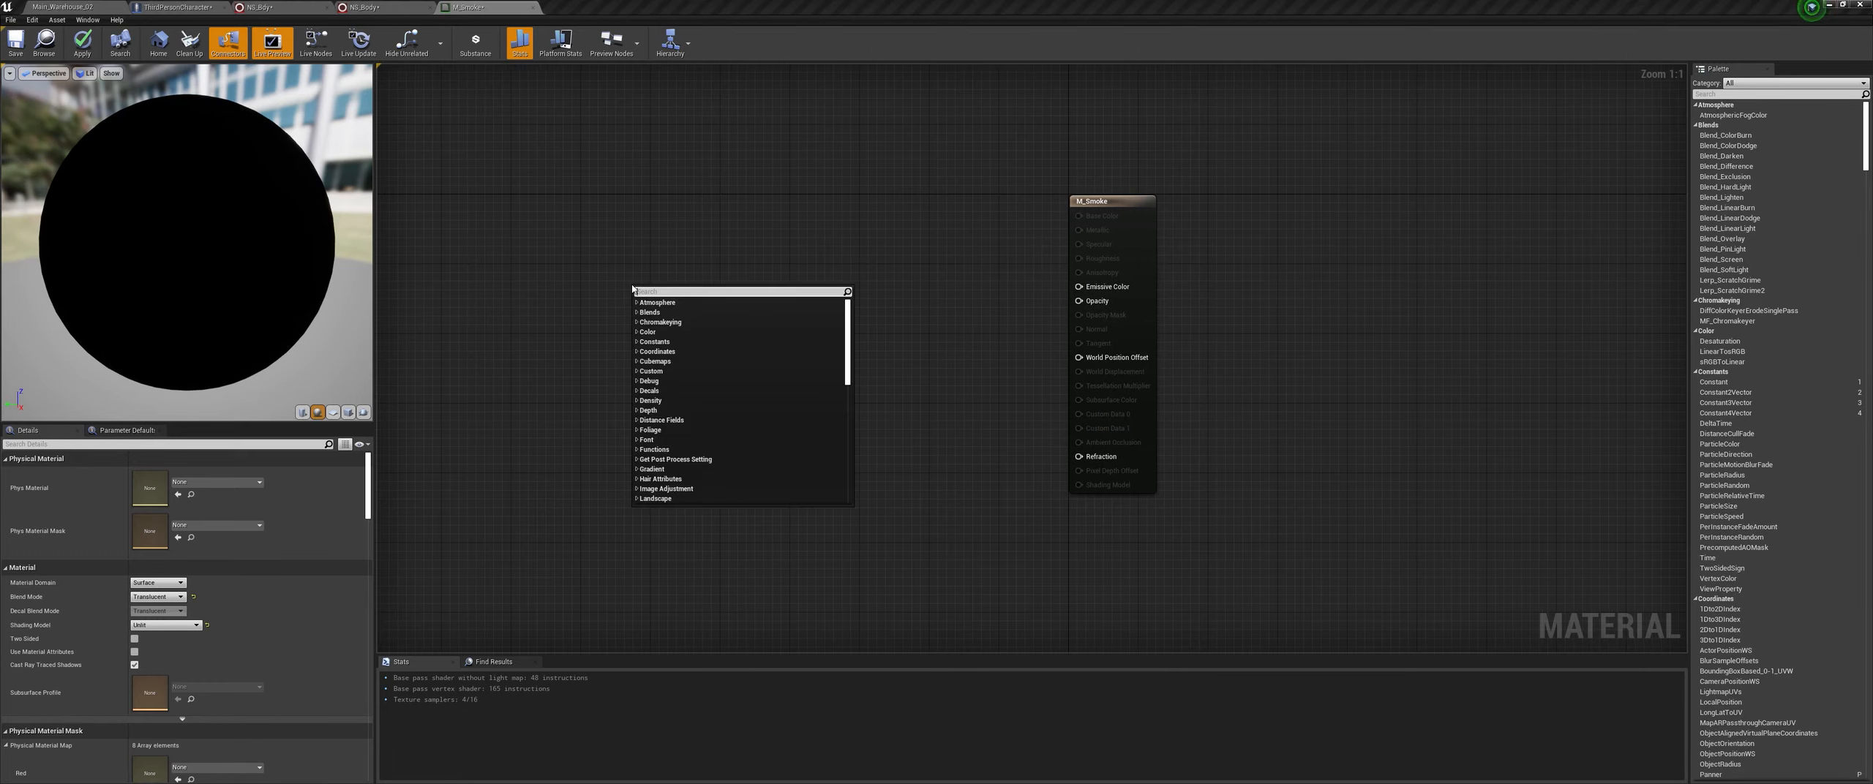
type("particle sub")
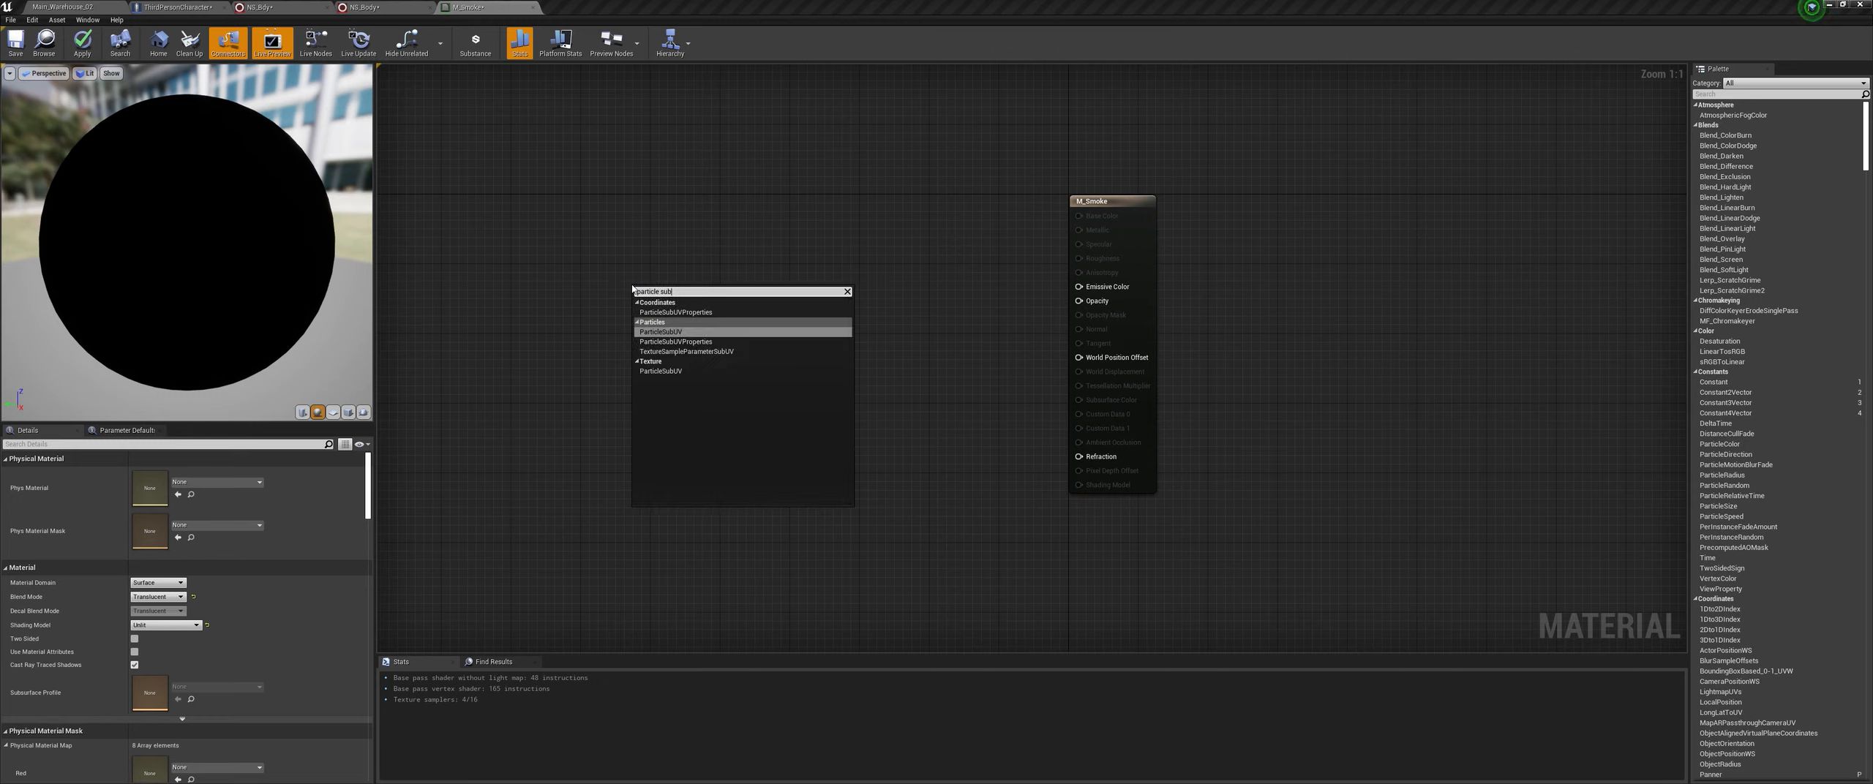
key("Return")
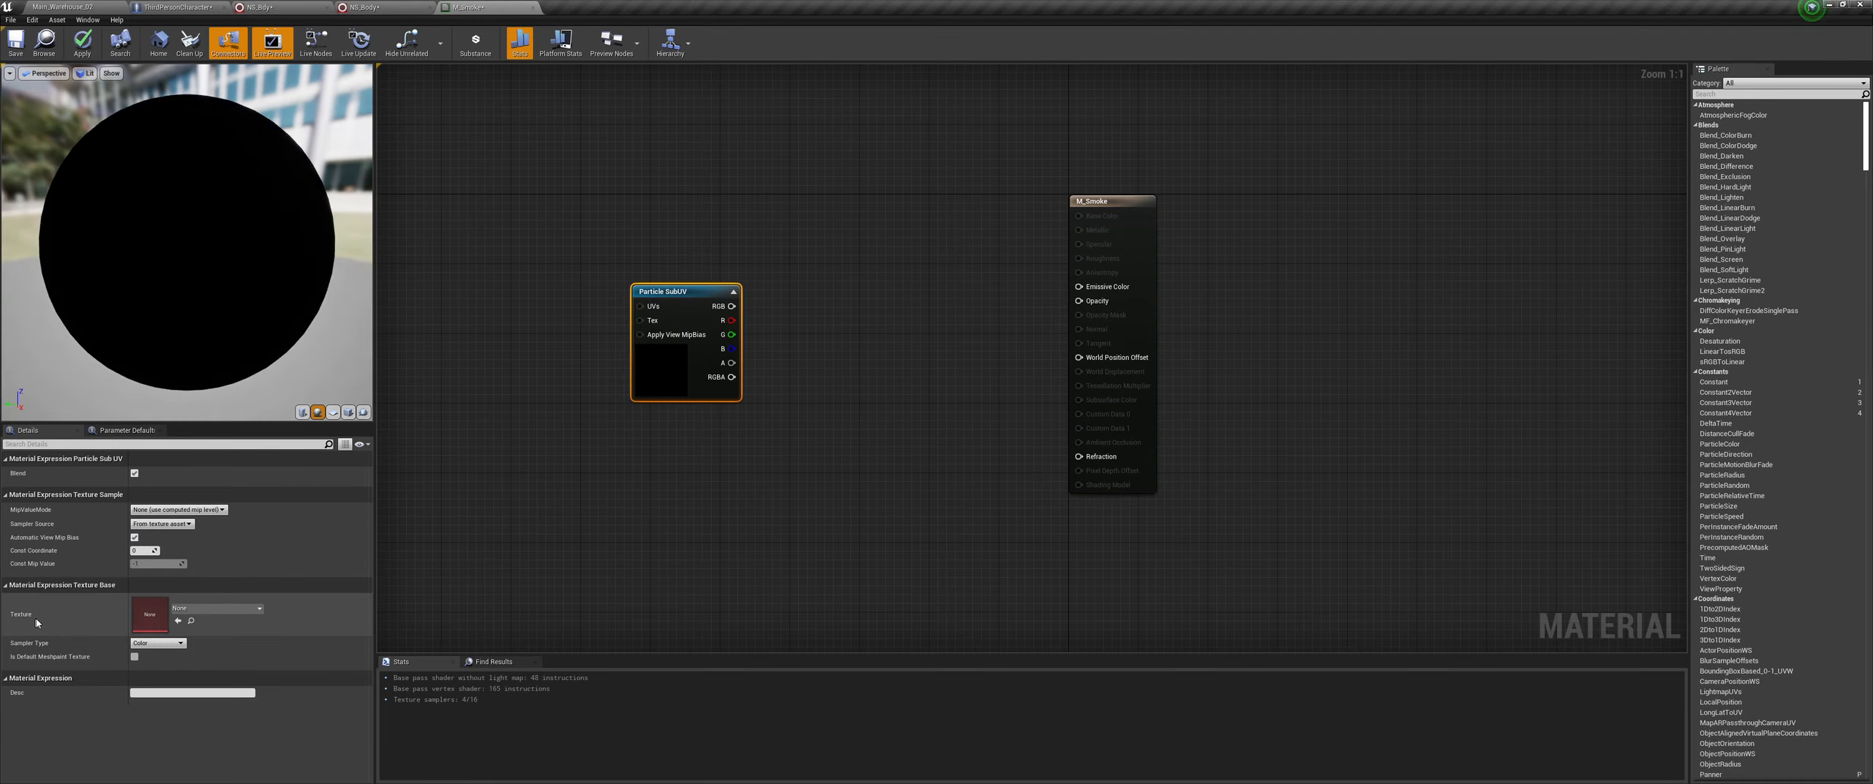
left_click(199, 610)
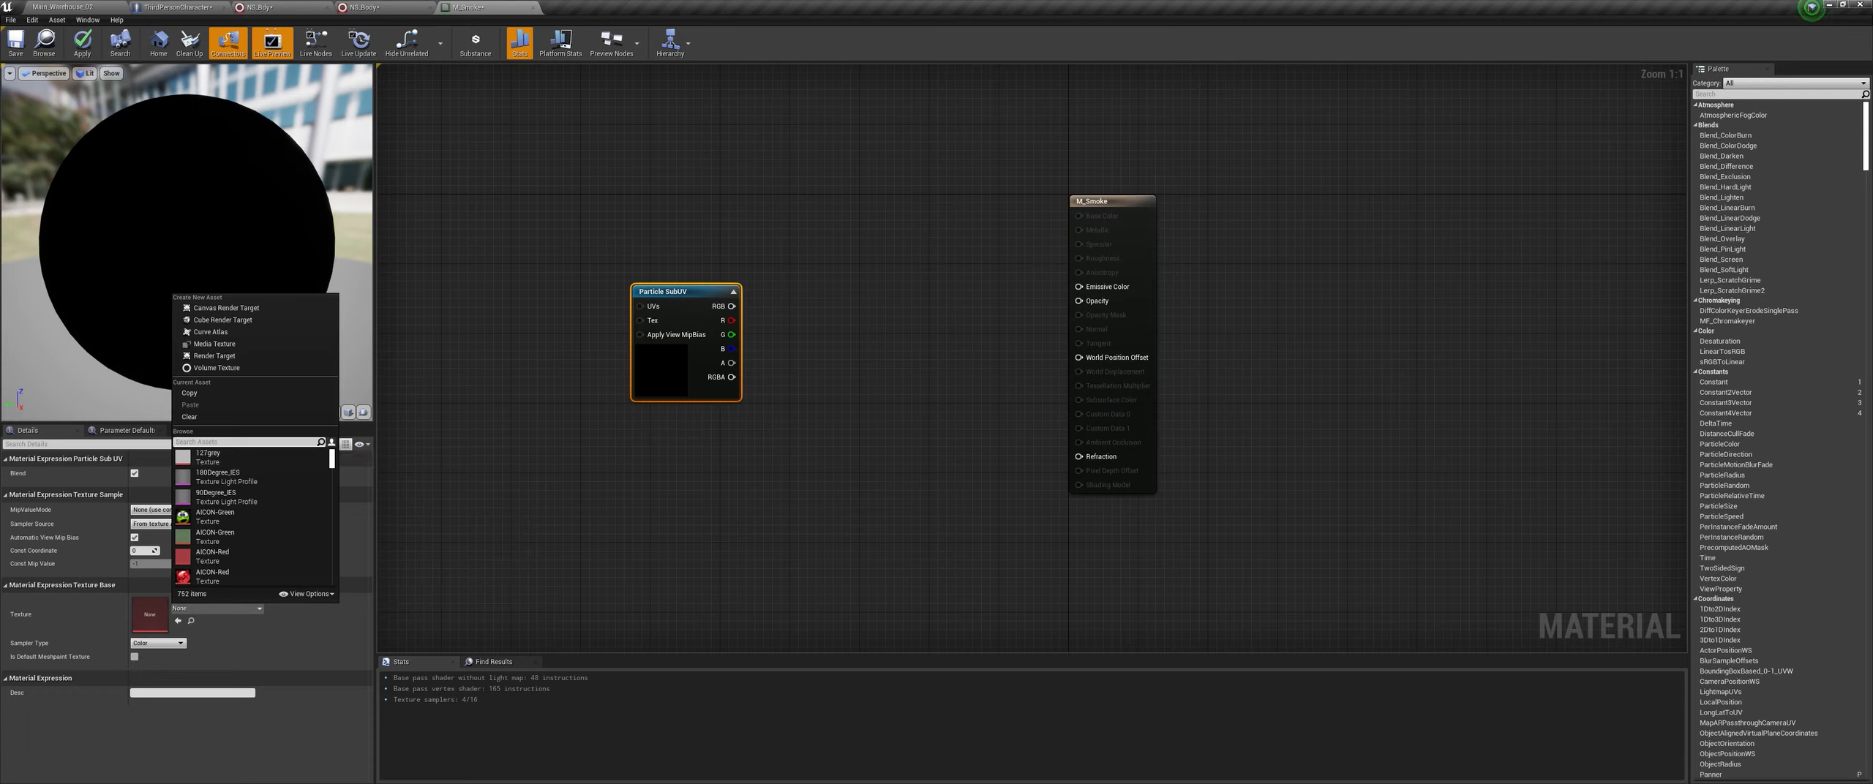
type("smoke")
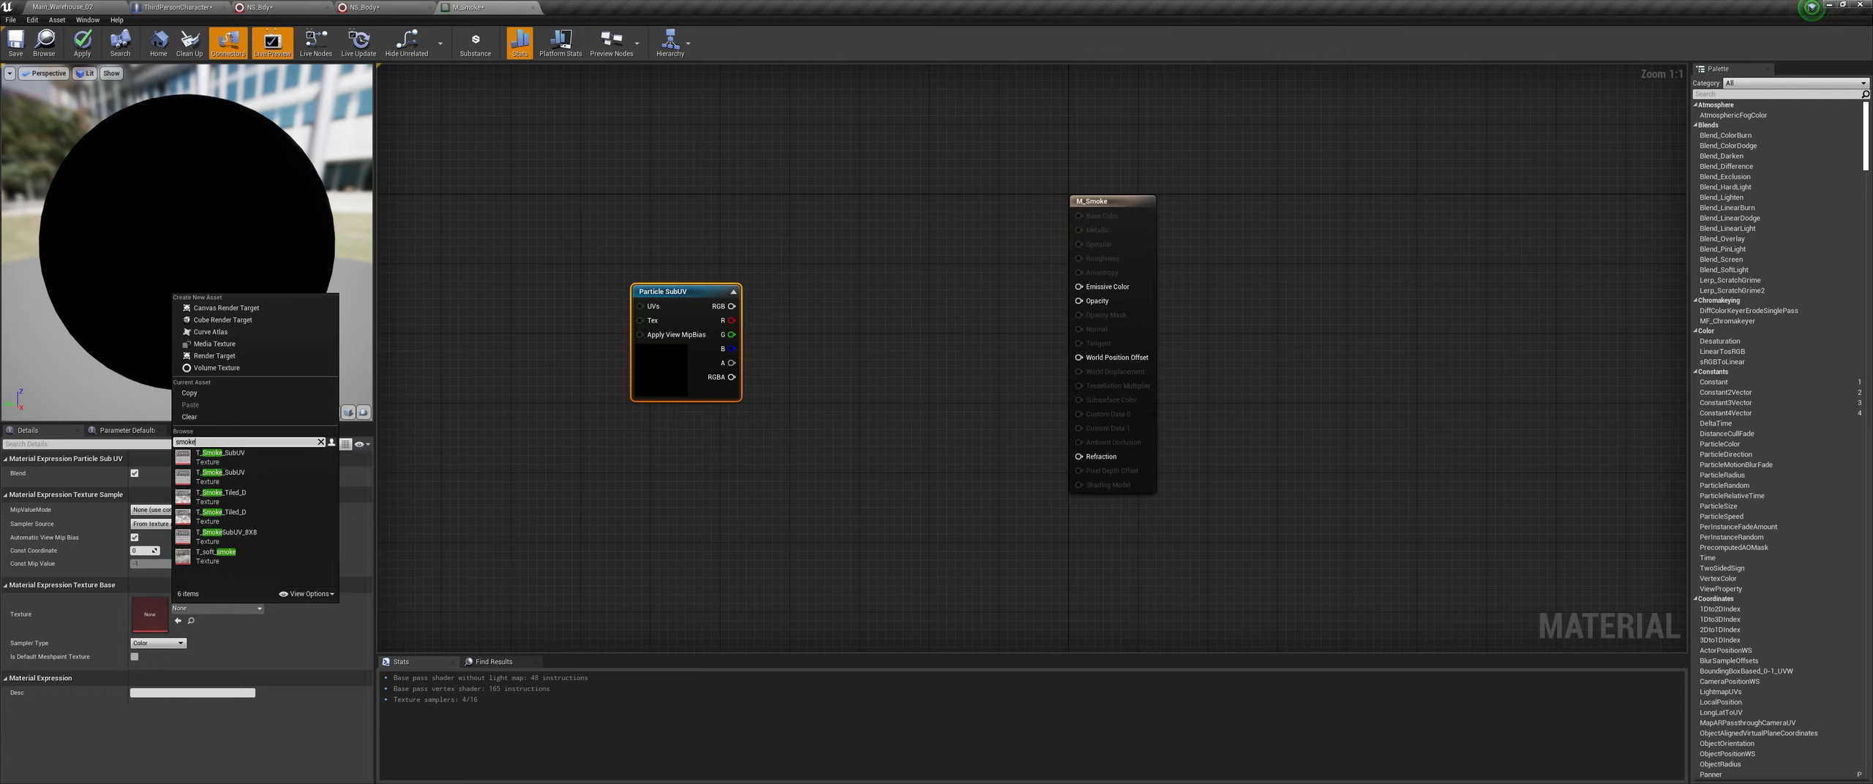
left_click(254, 453)
double_click(150, 615)
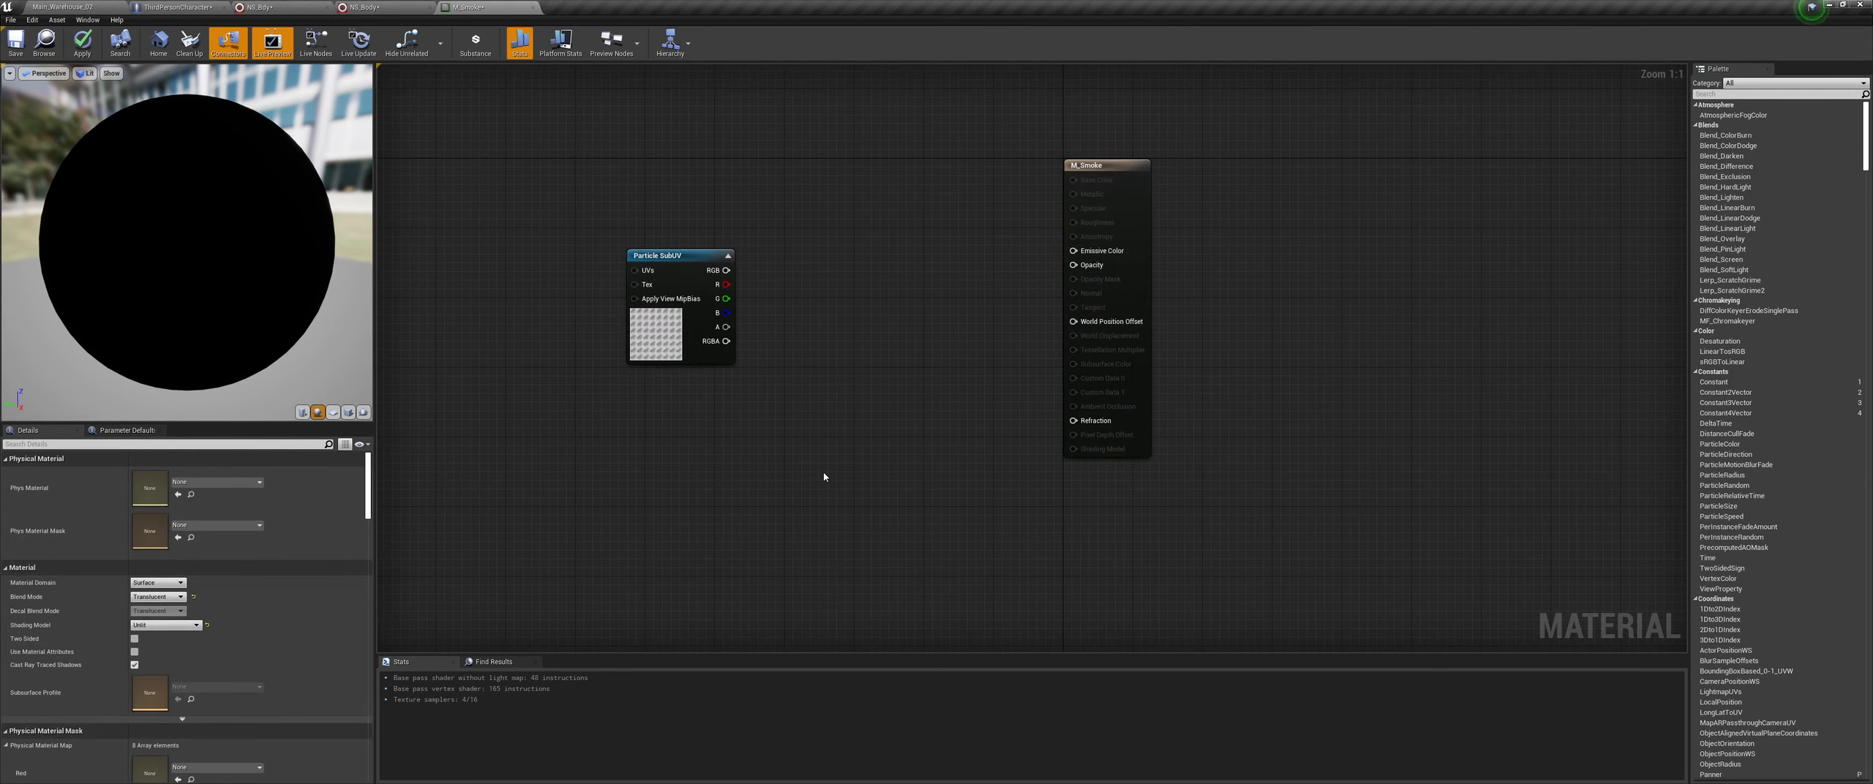
Step: Add a Particle Color node and a Multiply node, and multiply the Particle SubUV alpha by the particle color's alpha
right_click(823, 473)
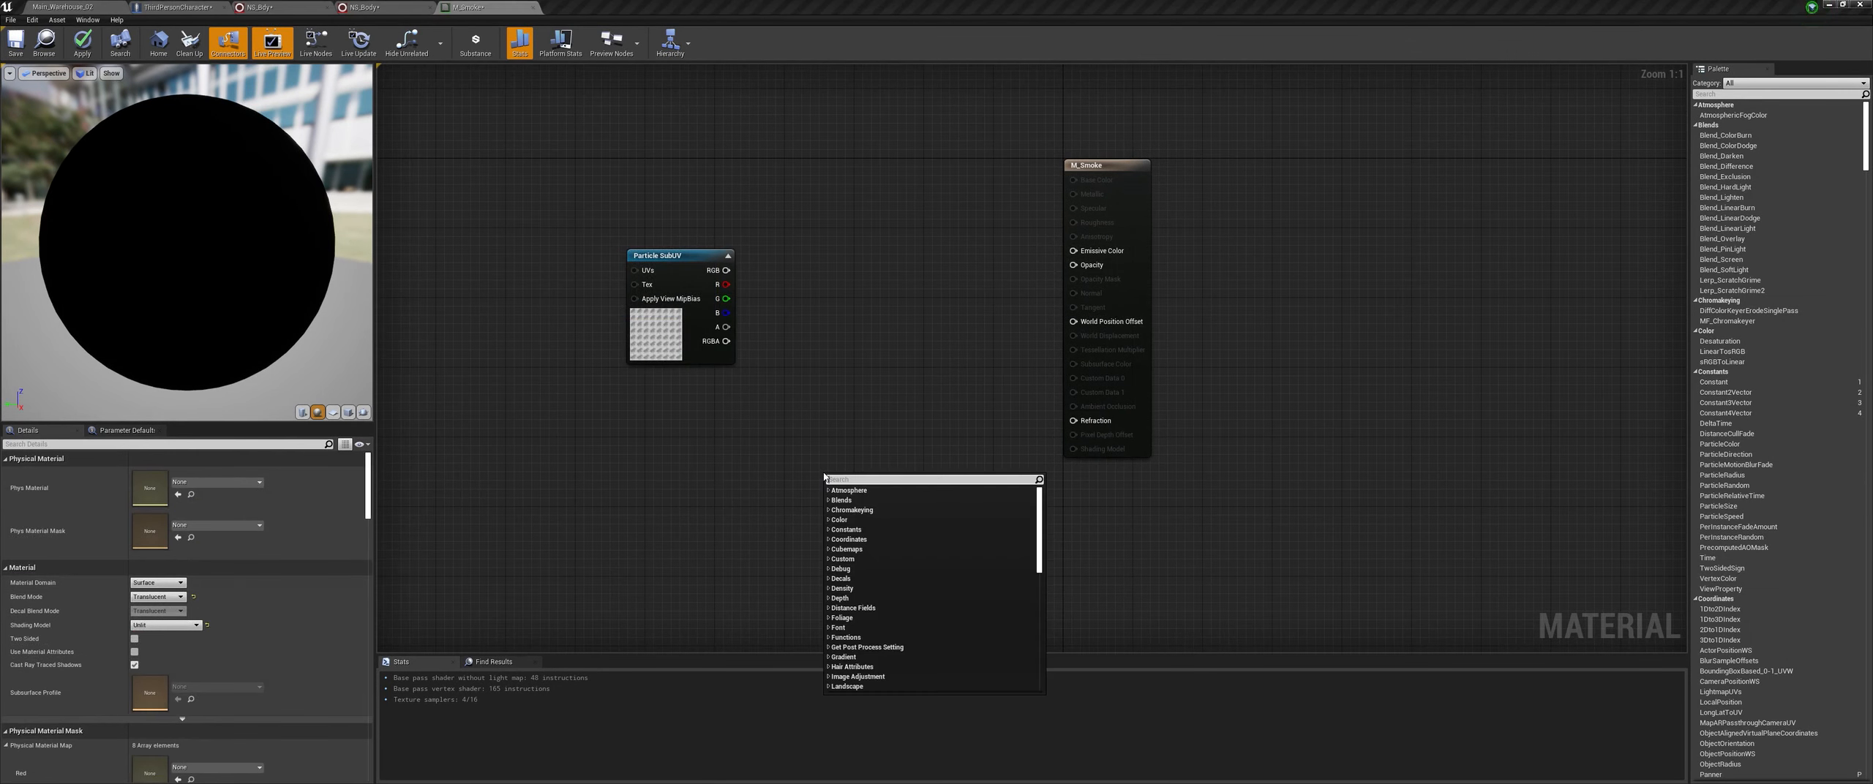
type("parti")
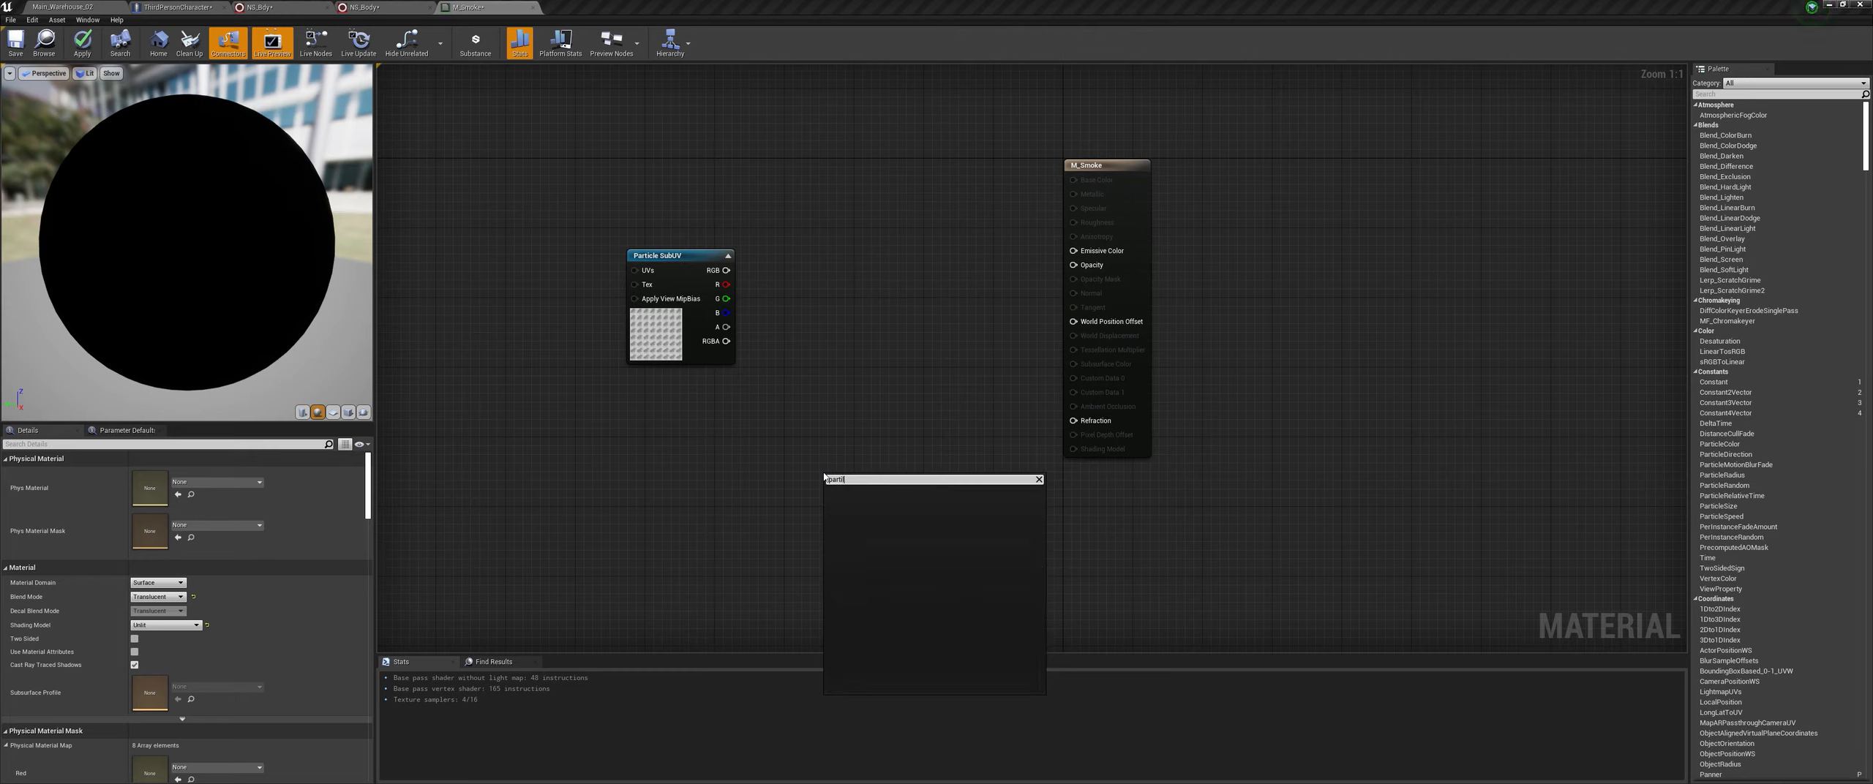
key("Return")
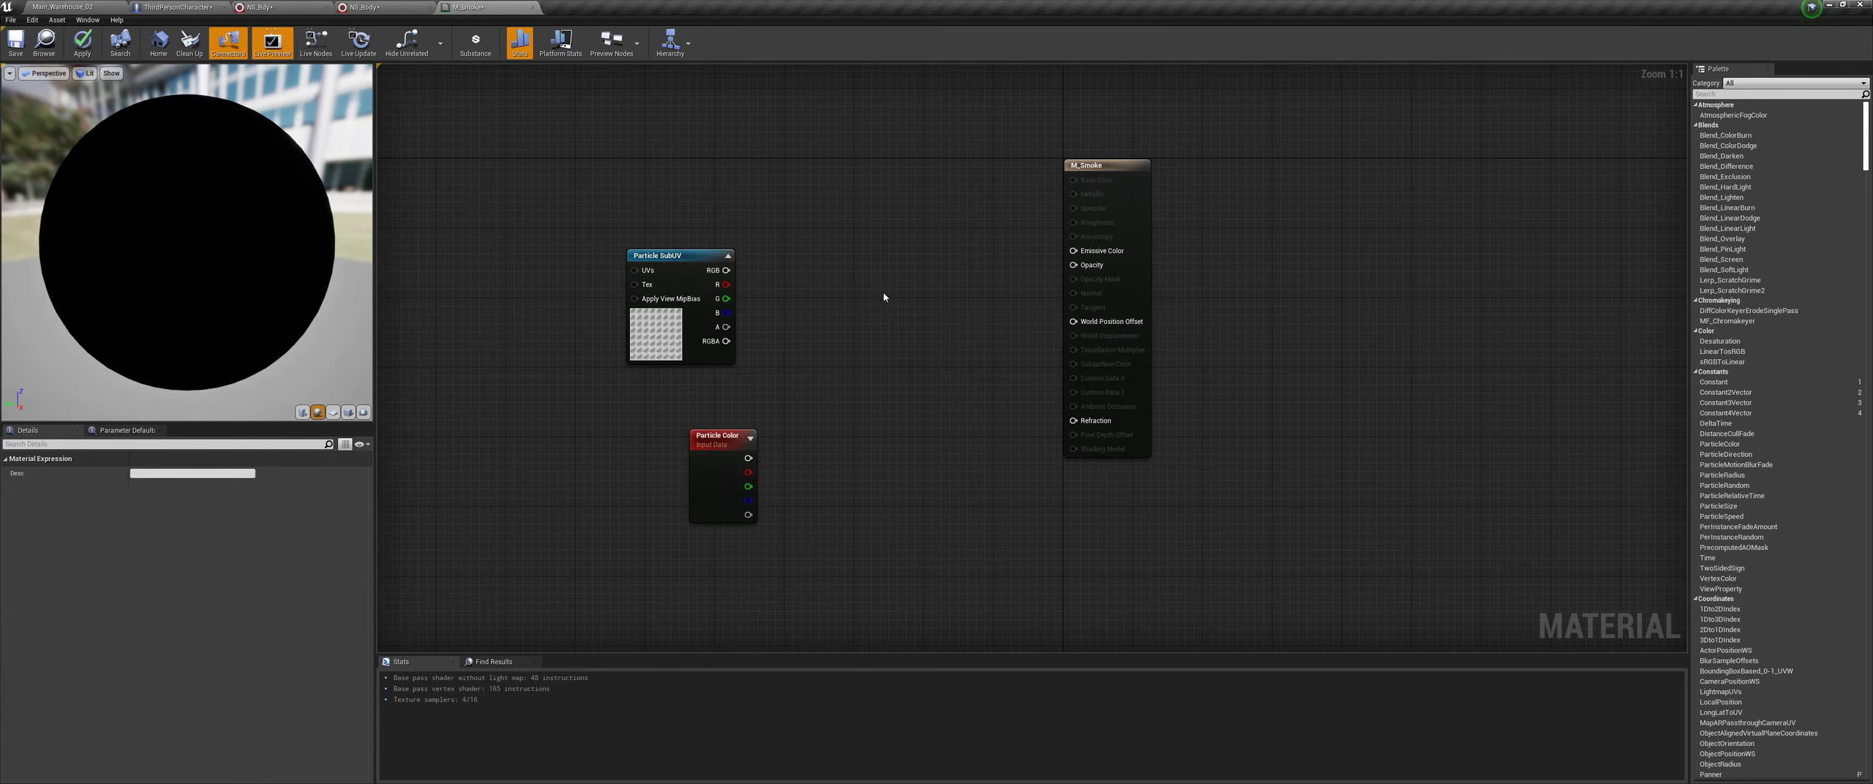
left_click(884, 297)
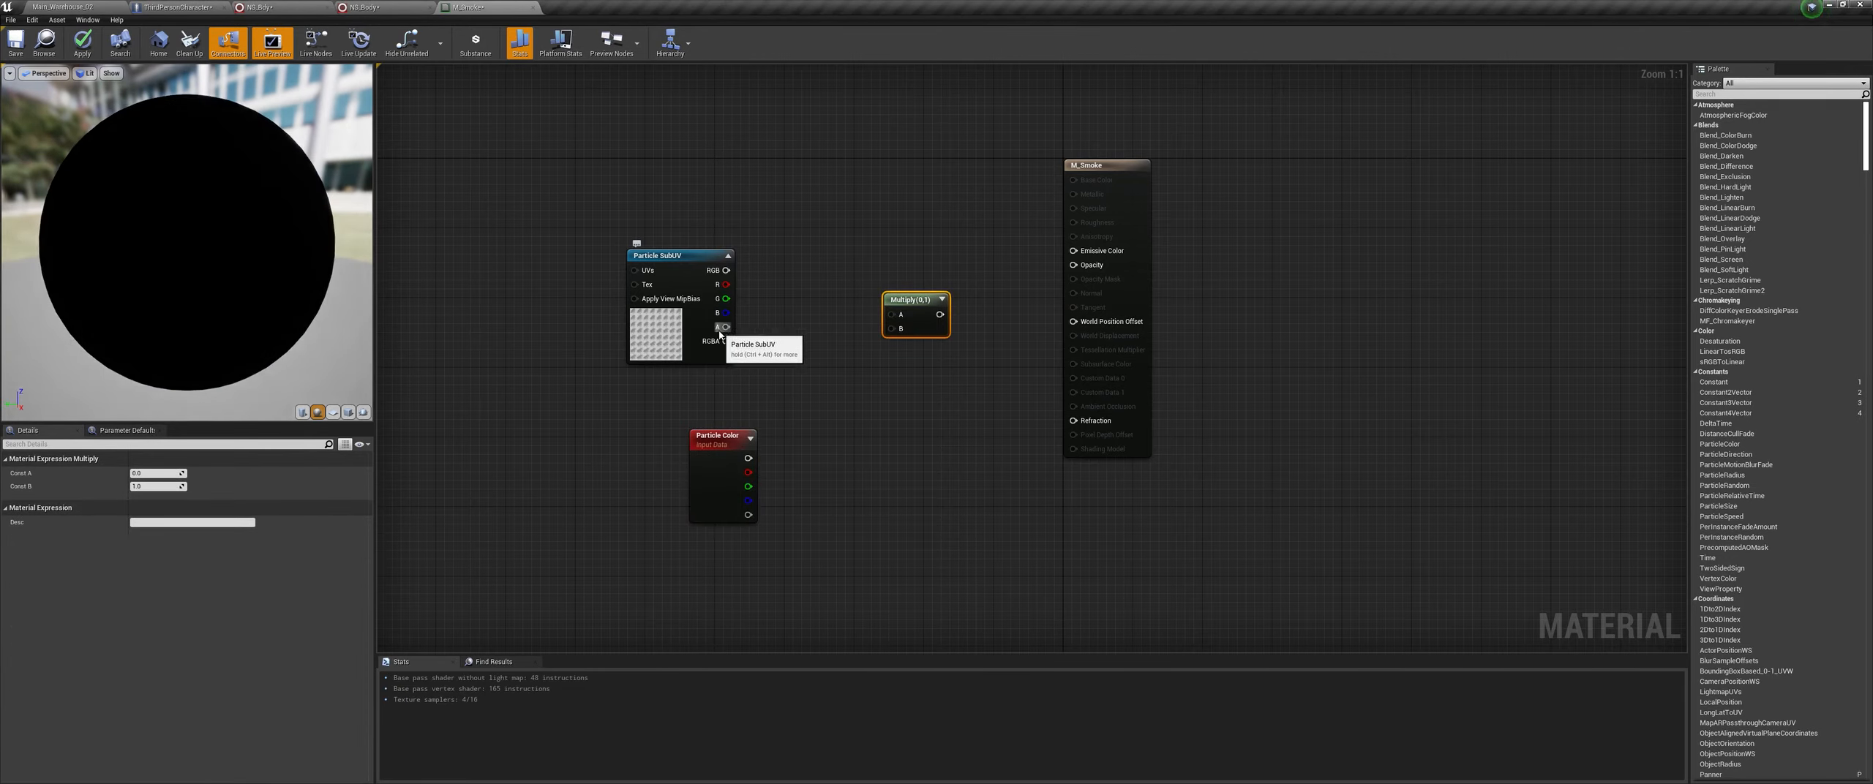
left_click_drag(727, 327, 895, 315)
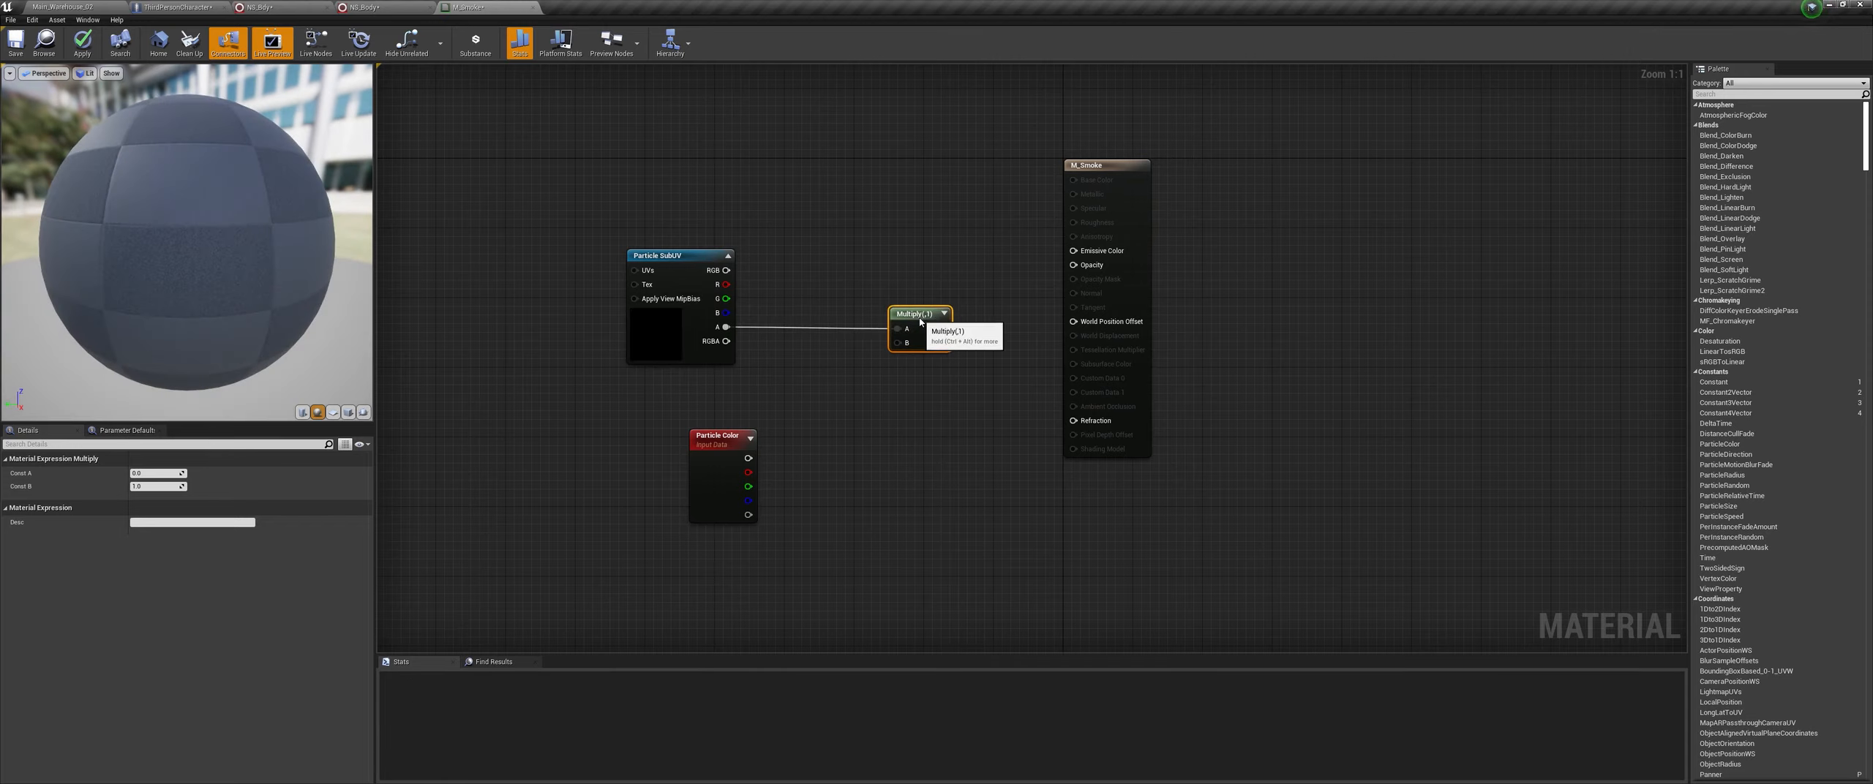
left_click_drag(748, 515, 897, 343)
left_click(820, 288)
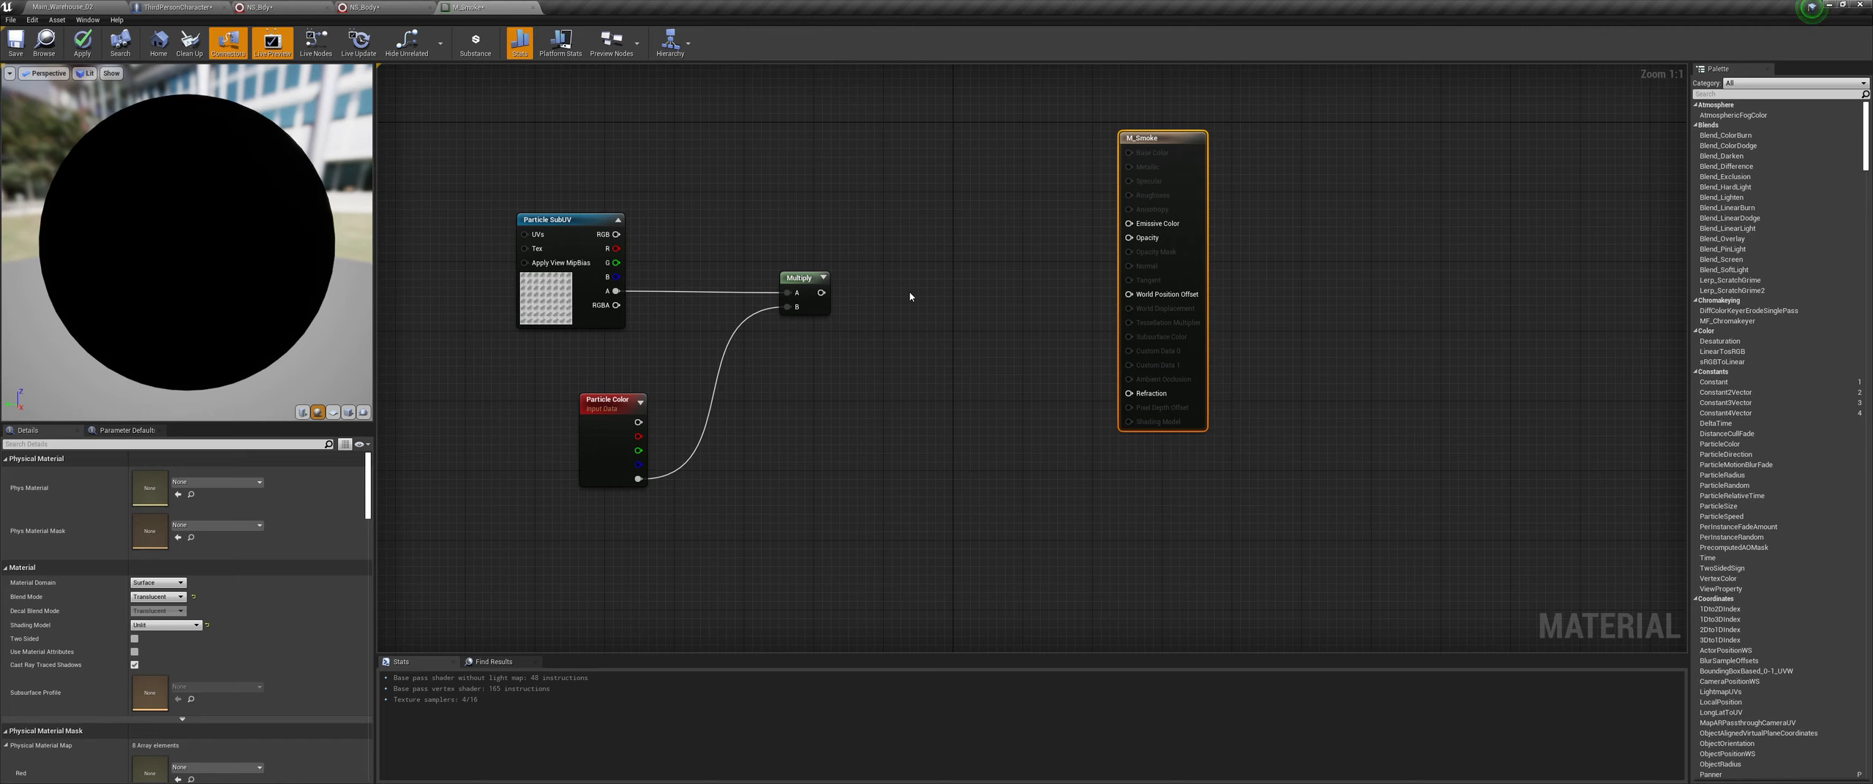
Step: Add a second Multiply node after the first one and connect its output to the M_Smoke material's Opacity
left_click(911, 296)
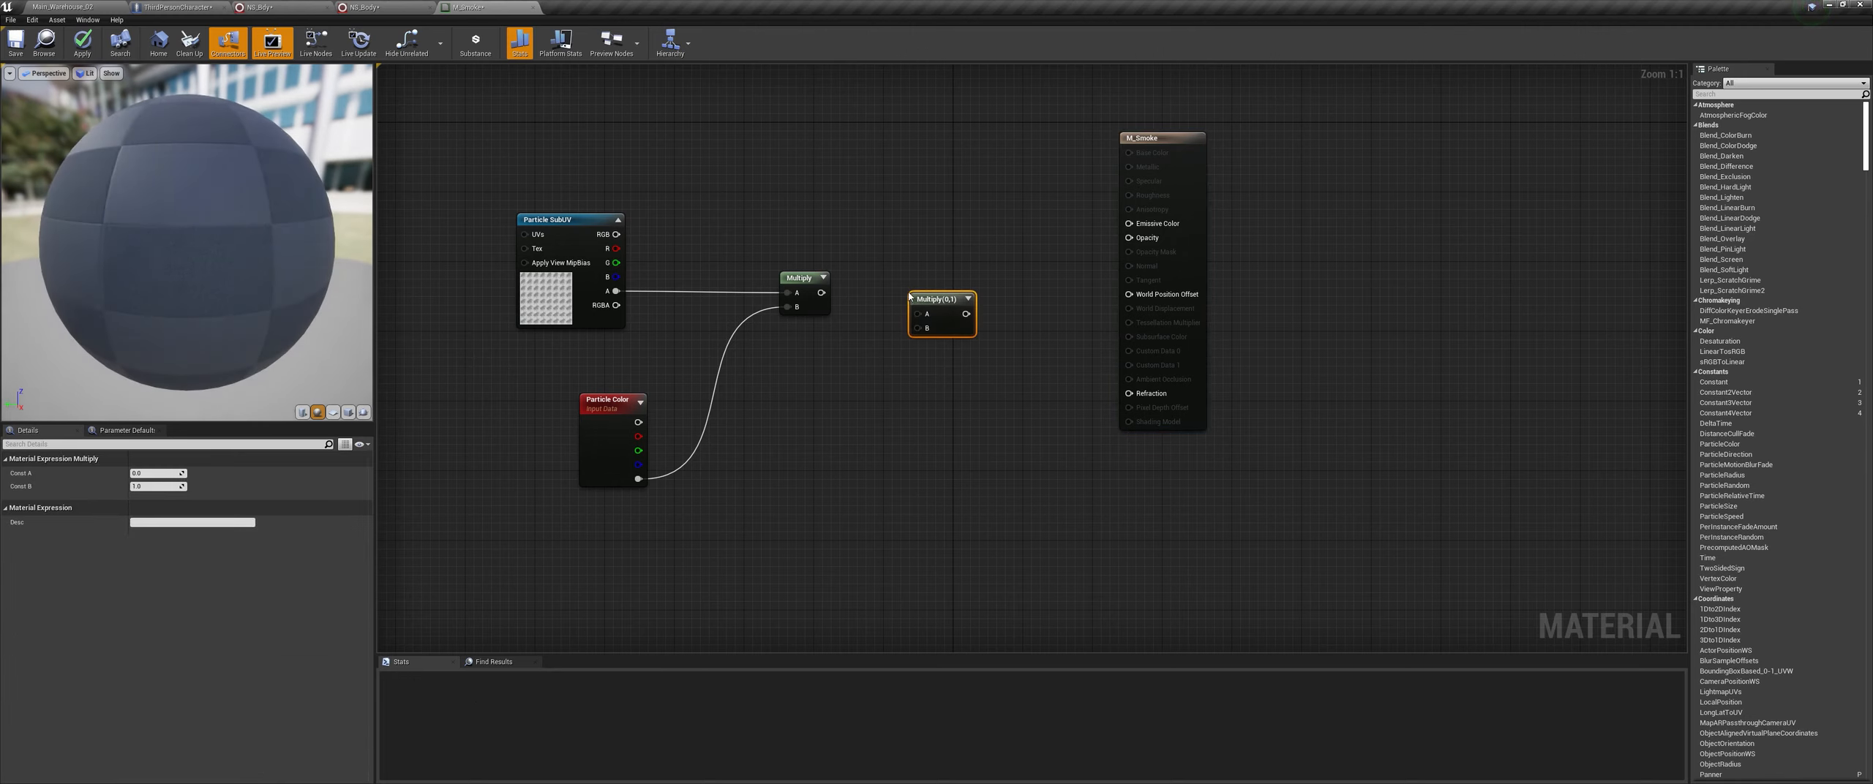
left_click_drag(823, 293, 1147, 247)
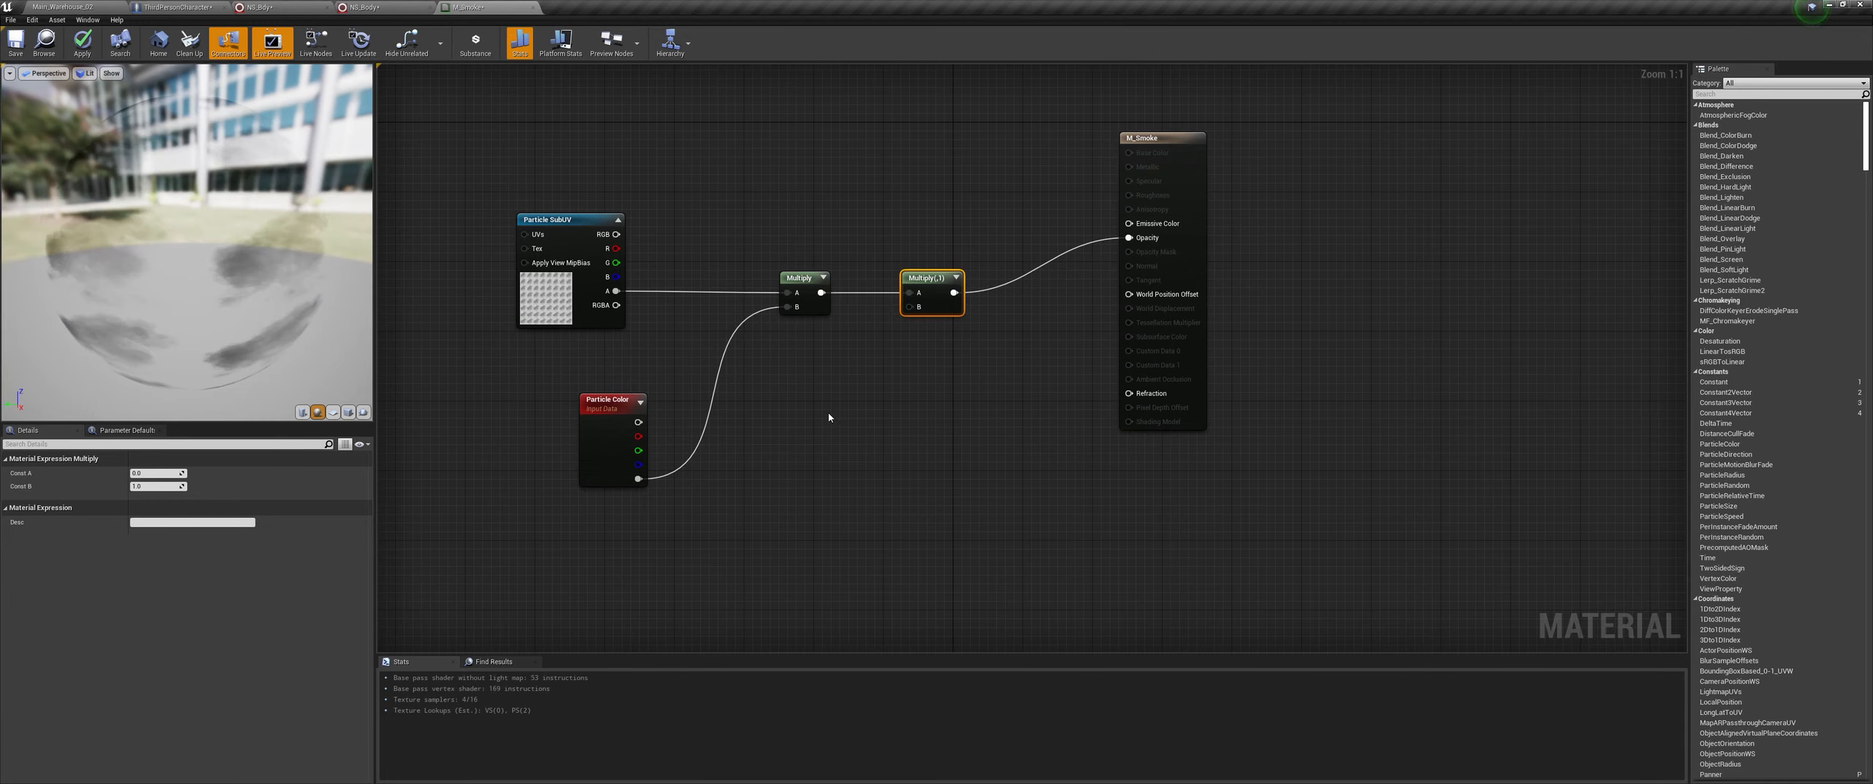
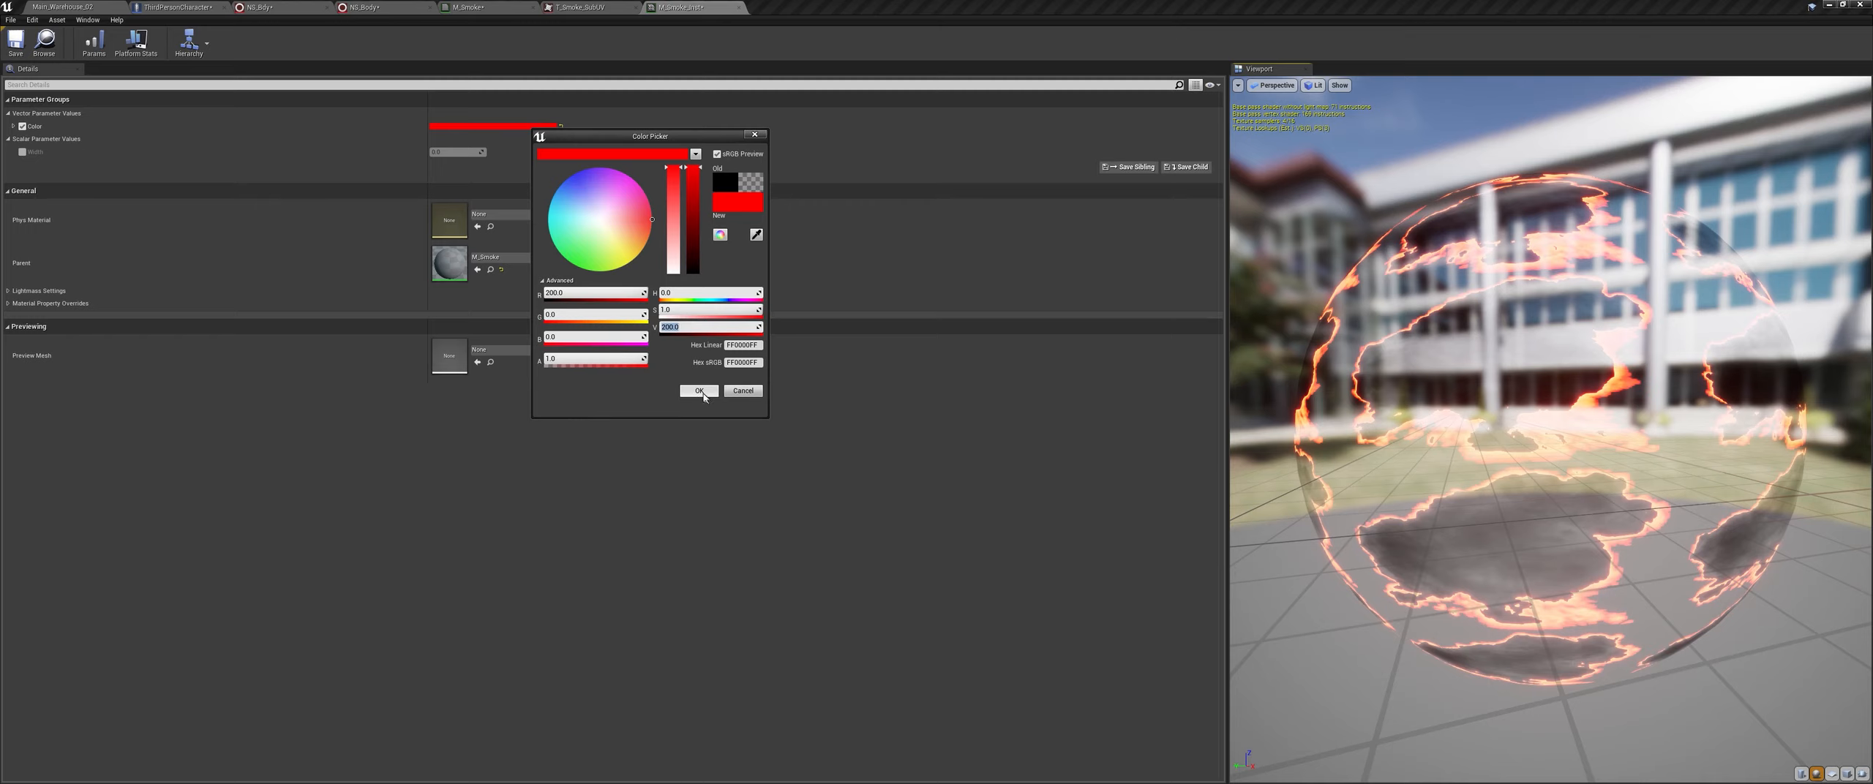
Step: Accept pure red with a red value of 200 as the smoke instance's Color, and override its Width parameter with 0.5
left_click(700, 391)
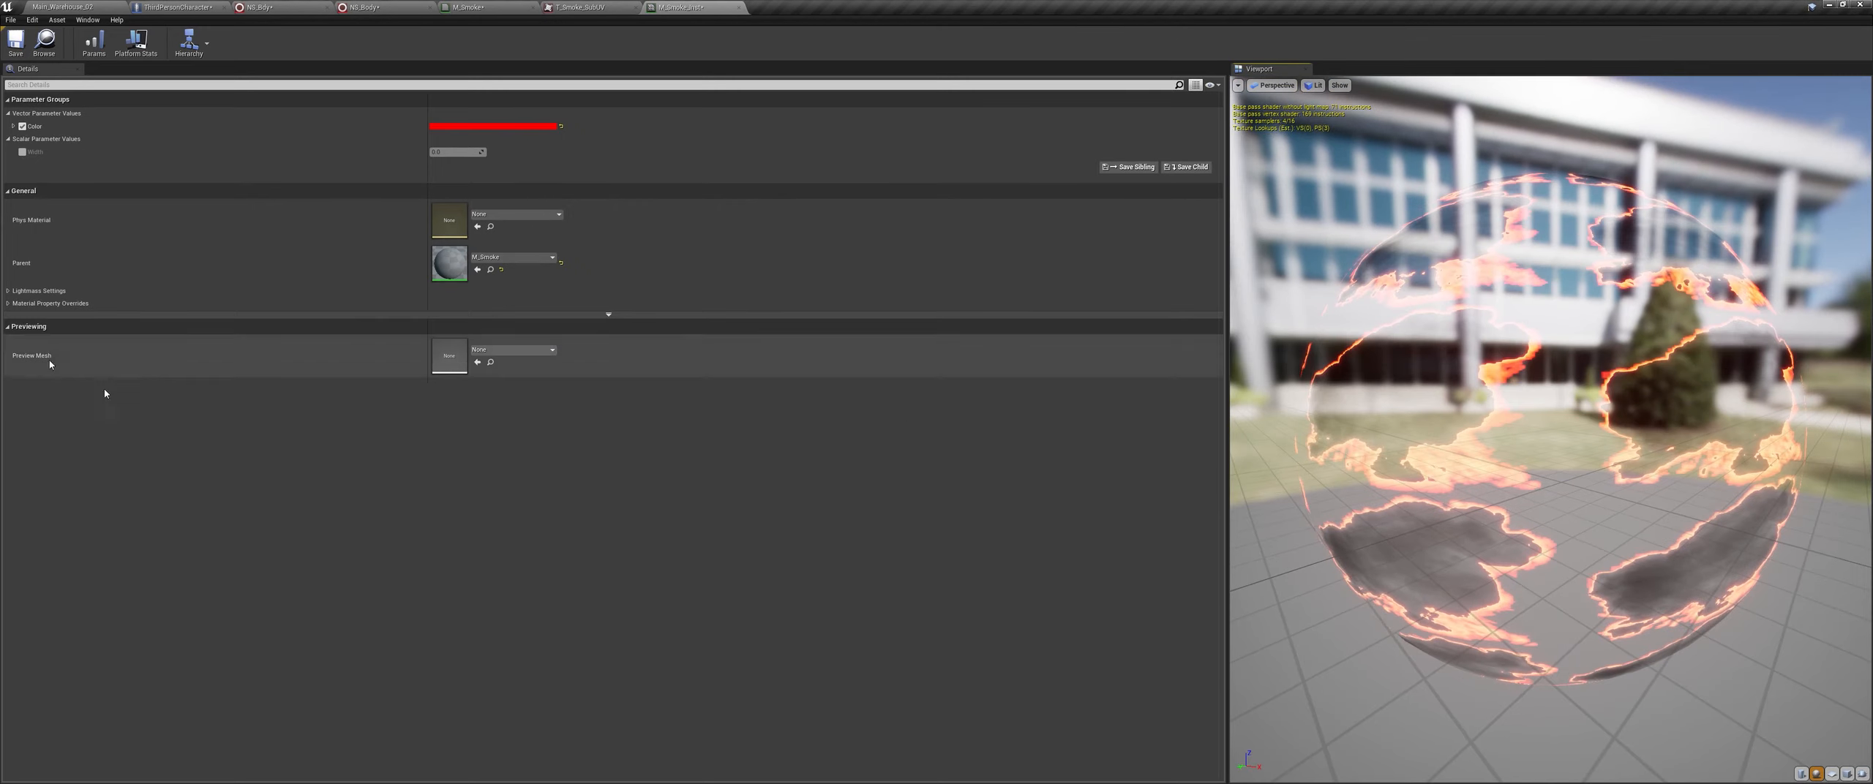
left_click(22, 152)
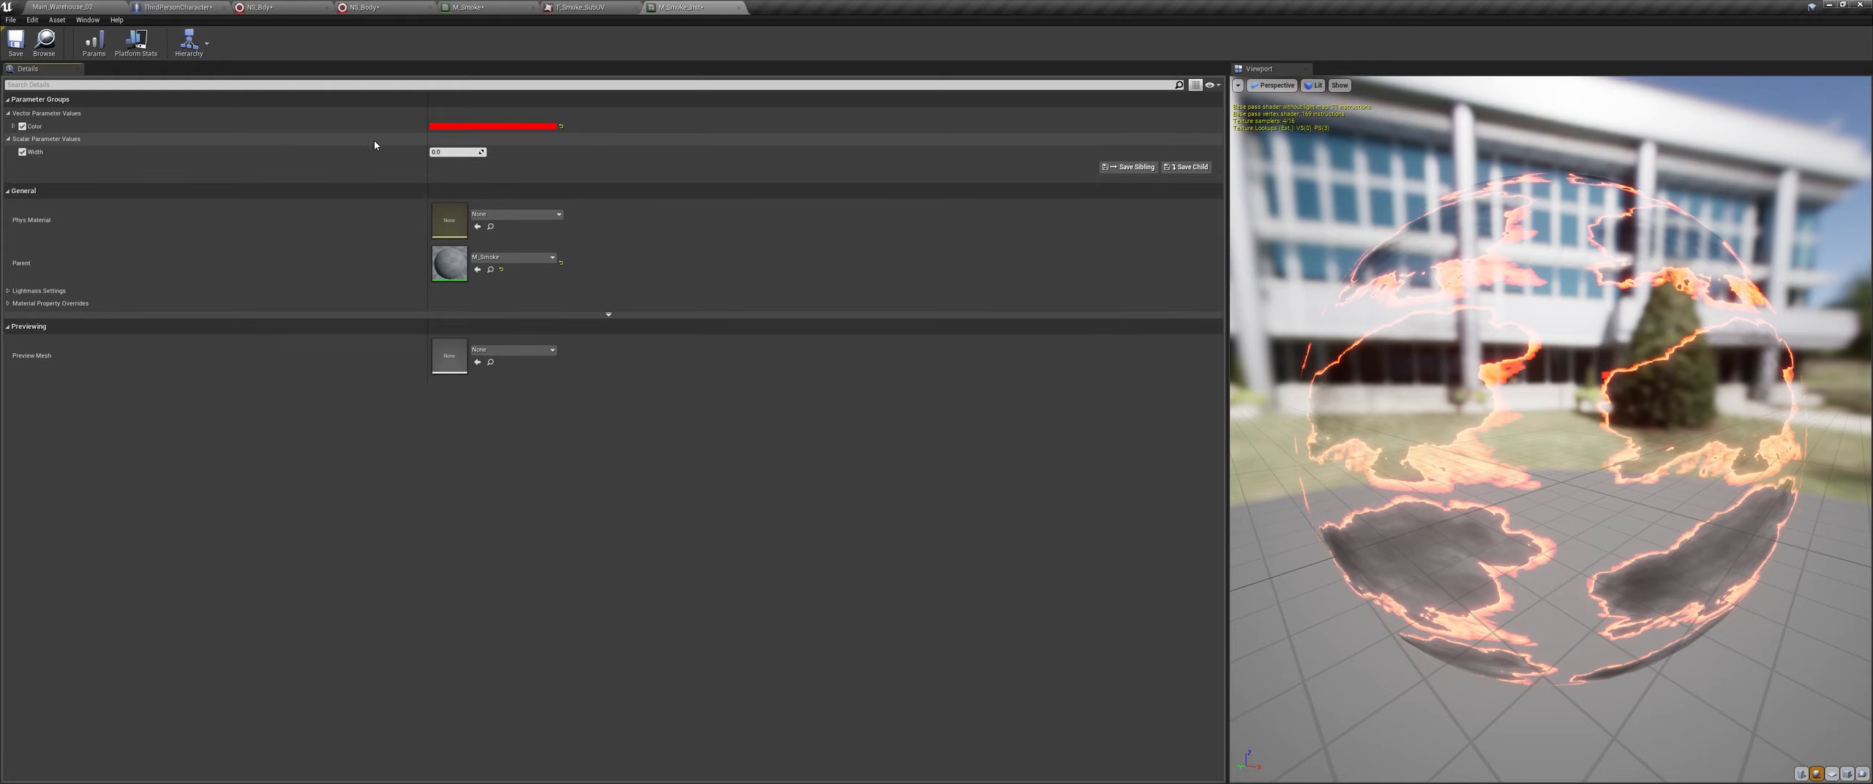
left_click(456, 151)
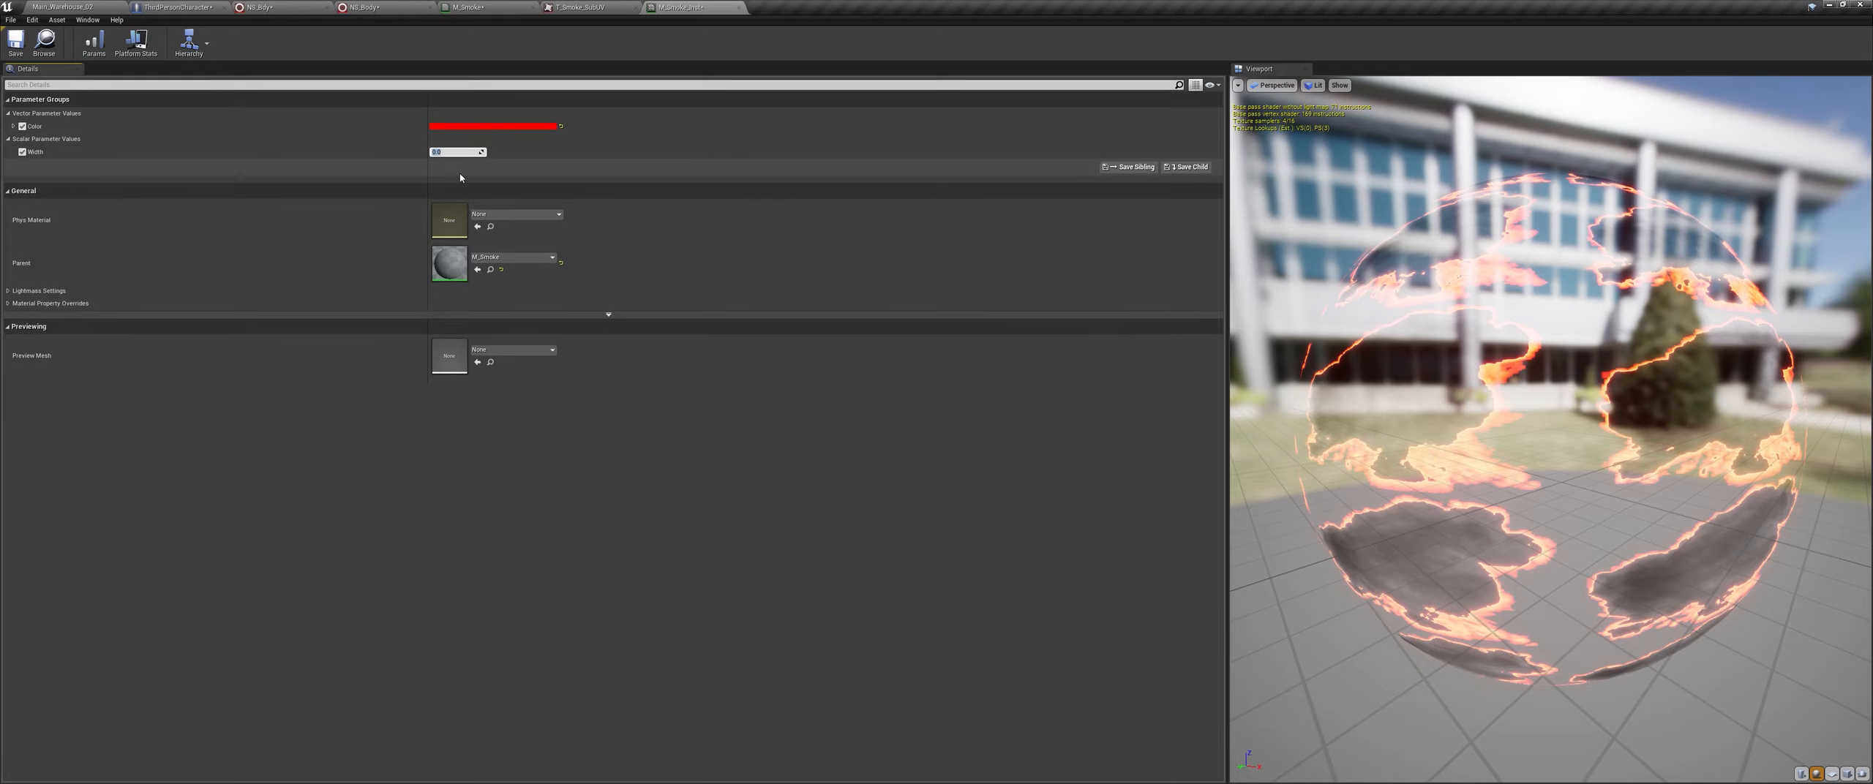
type("0.5")
key("Return")
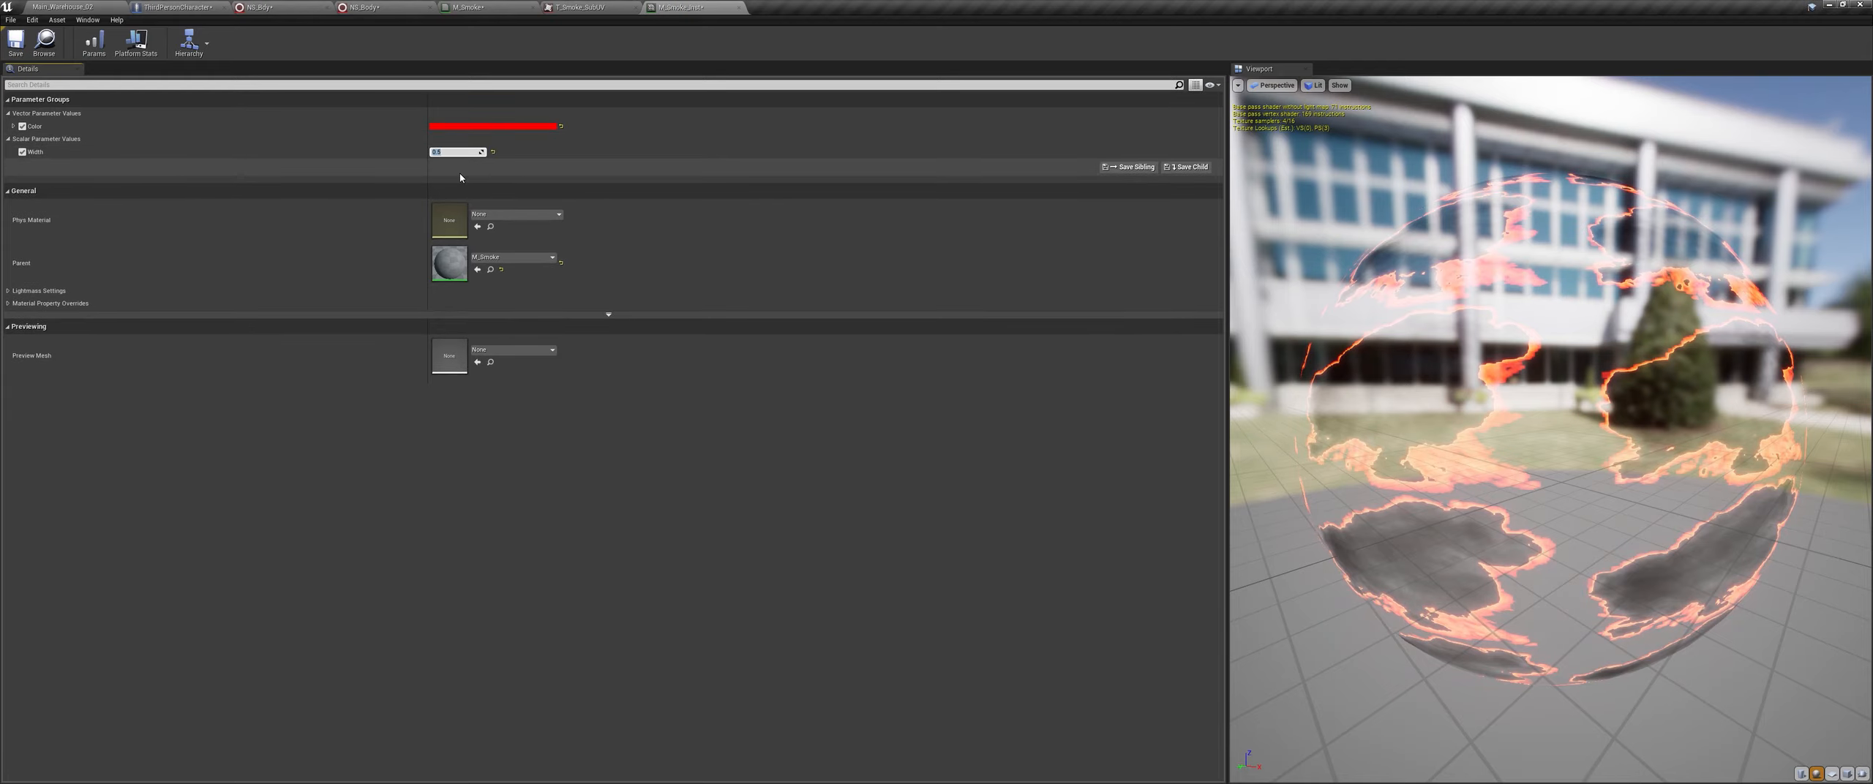
Step: Try higher Width values up to 1 on the smoke instance, inspect the preview's edge glow, and set Width to 0.8
type("1")
key("Return")
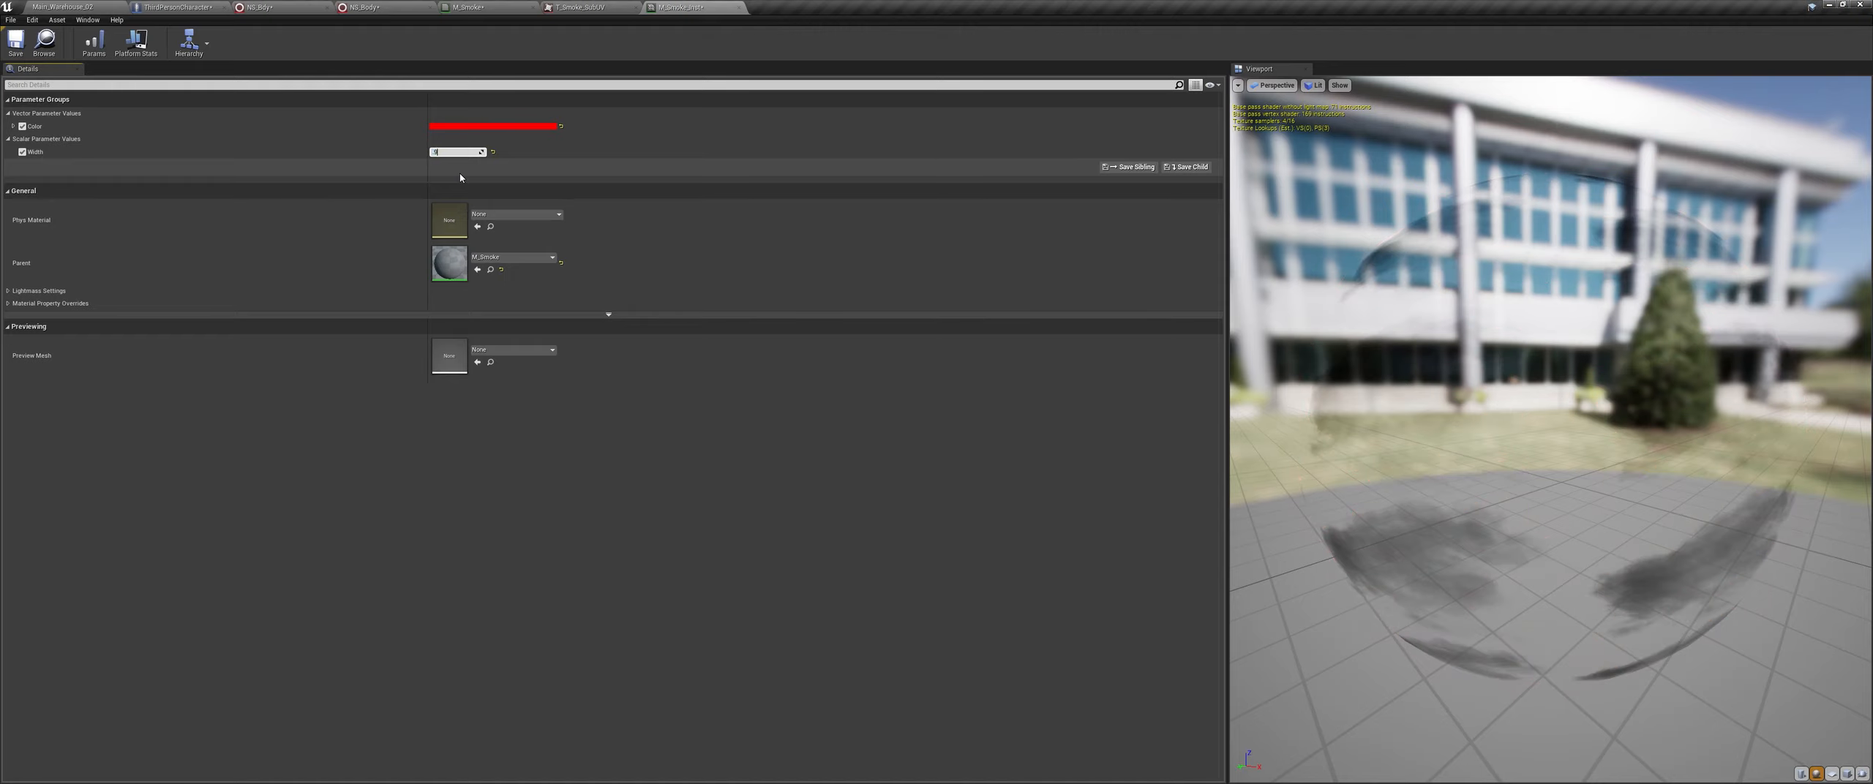
key("Return")
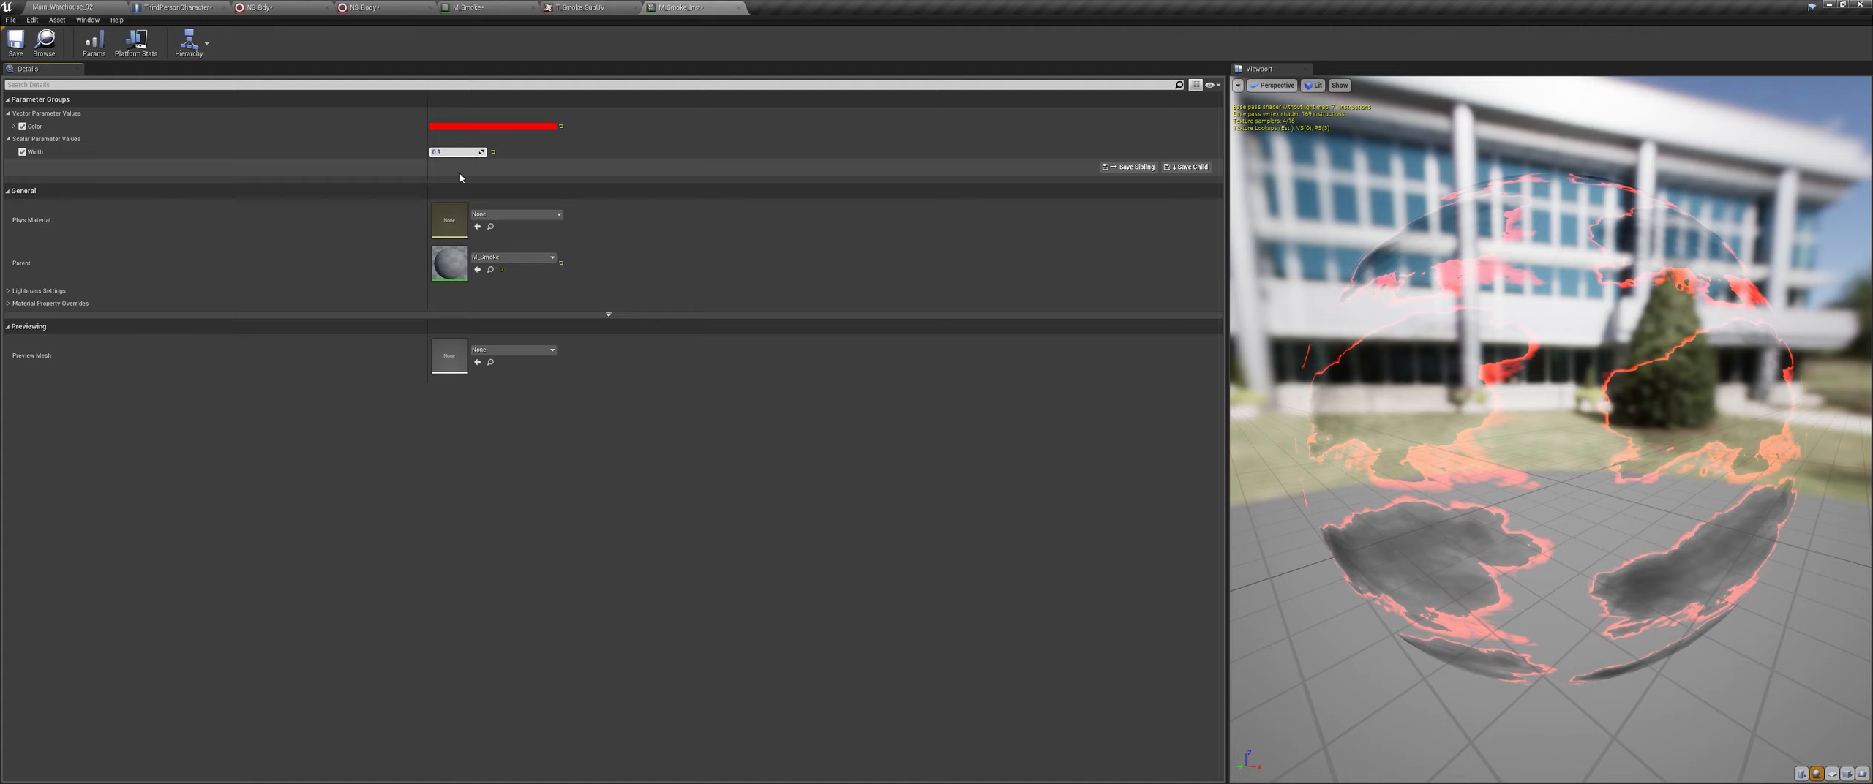
type("9")
key("Return")
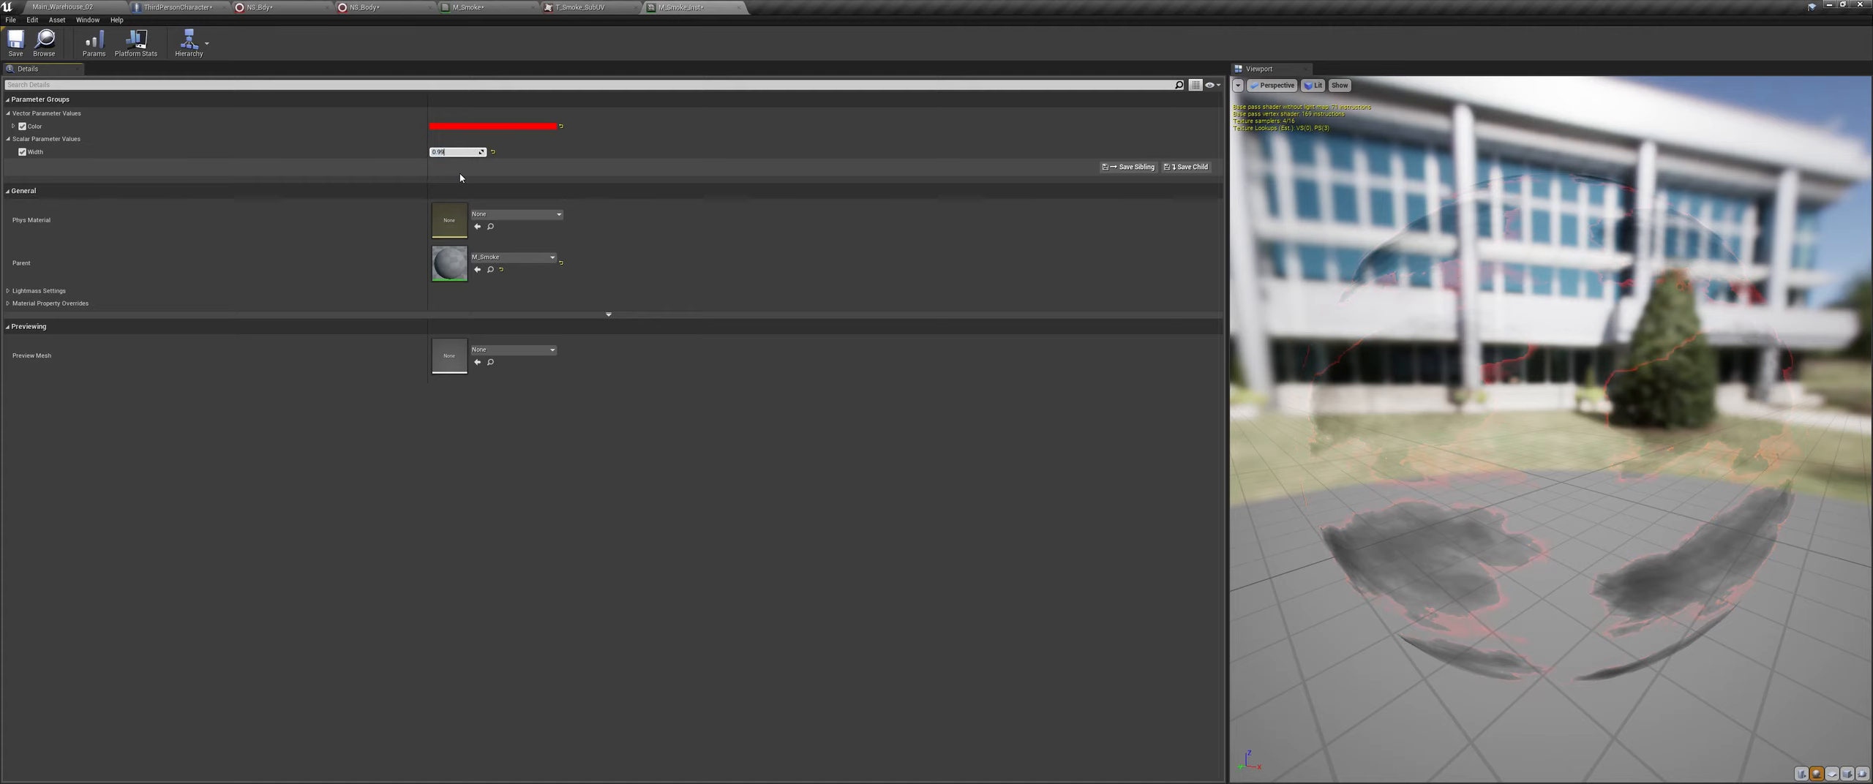
left_click_drag(1781, 531, 1837, 560)
left_click(437, 152)
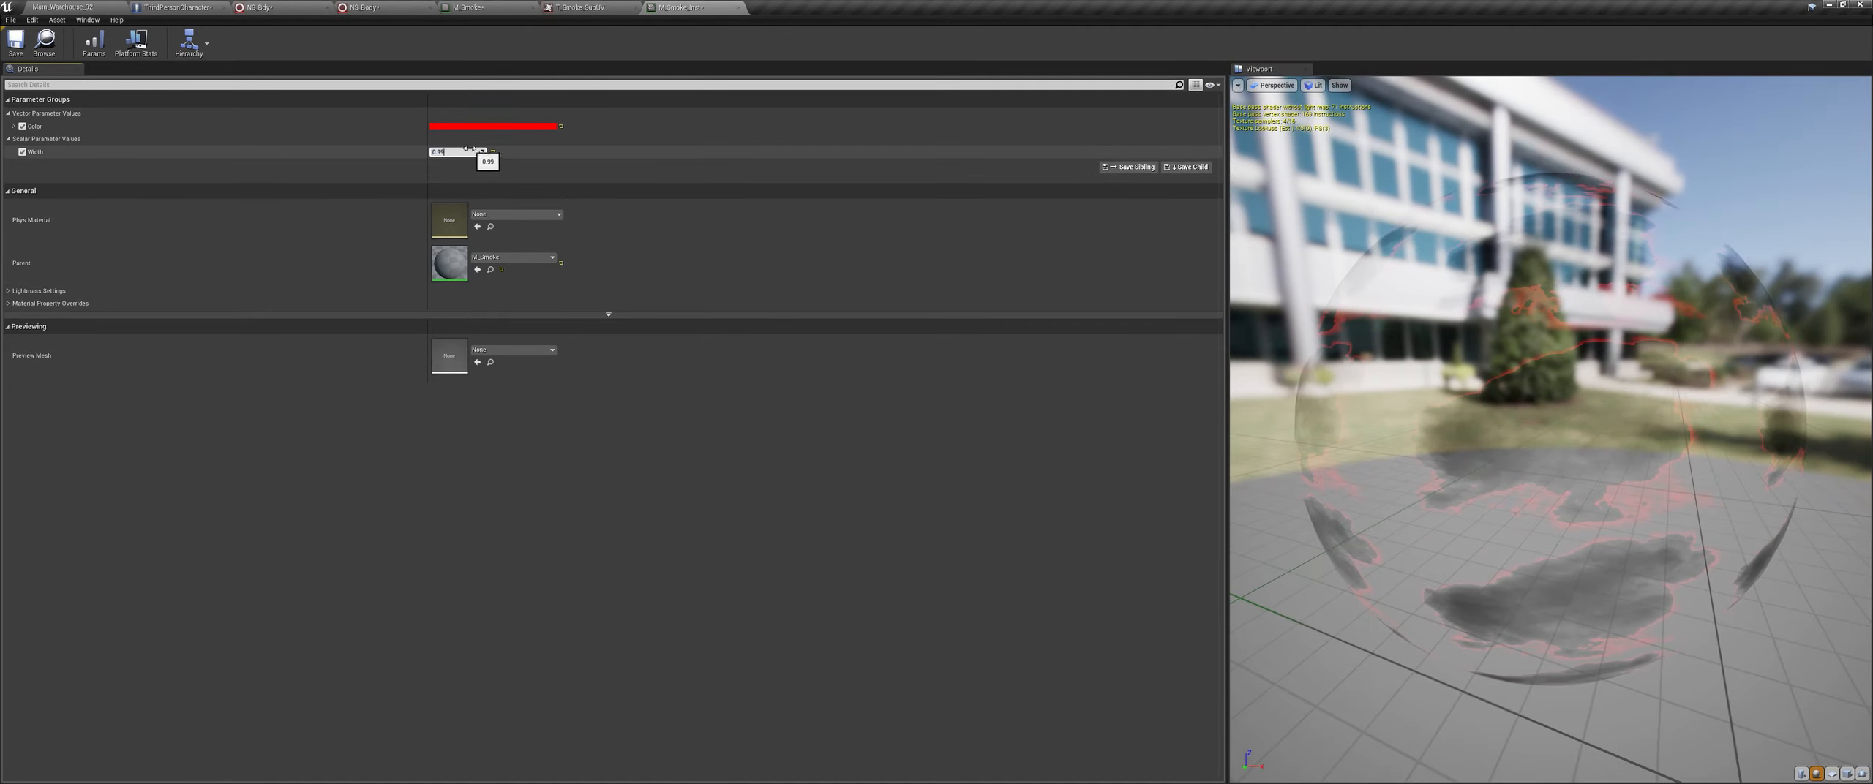
type("0.8")
key("Return")
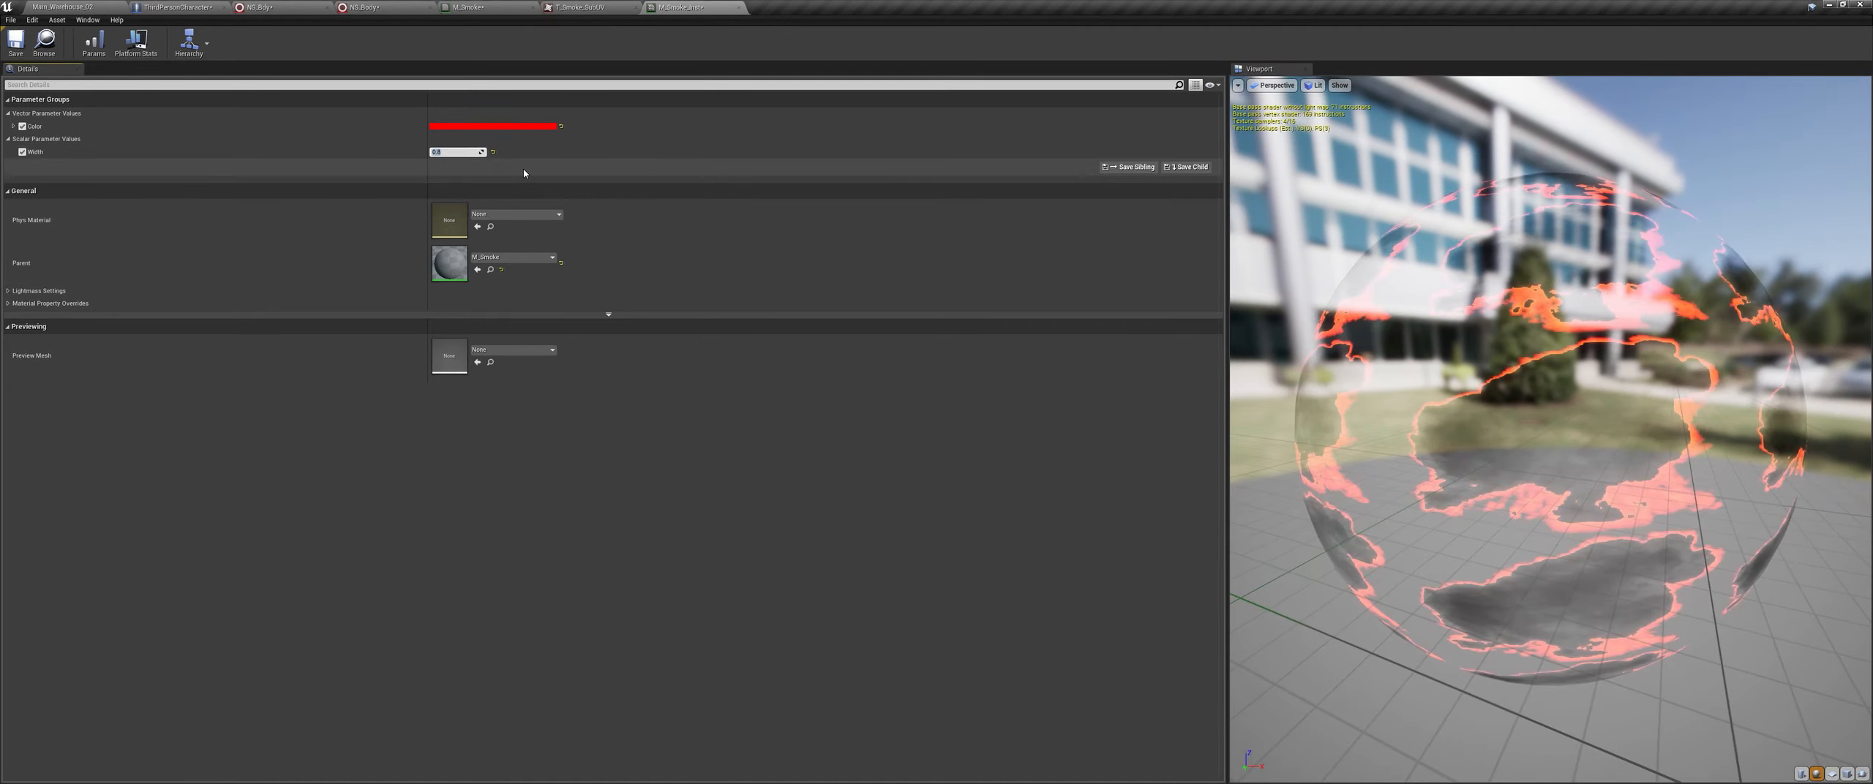
Step: Duplicate the OmnidirectionalBurst emitter within NS_Body and name the copy Expo_Smoke
left_click(361, 6)
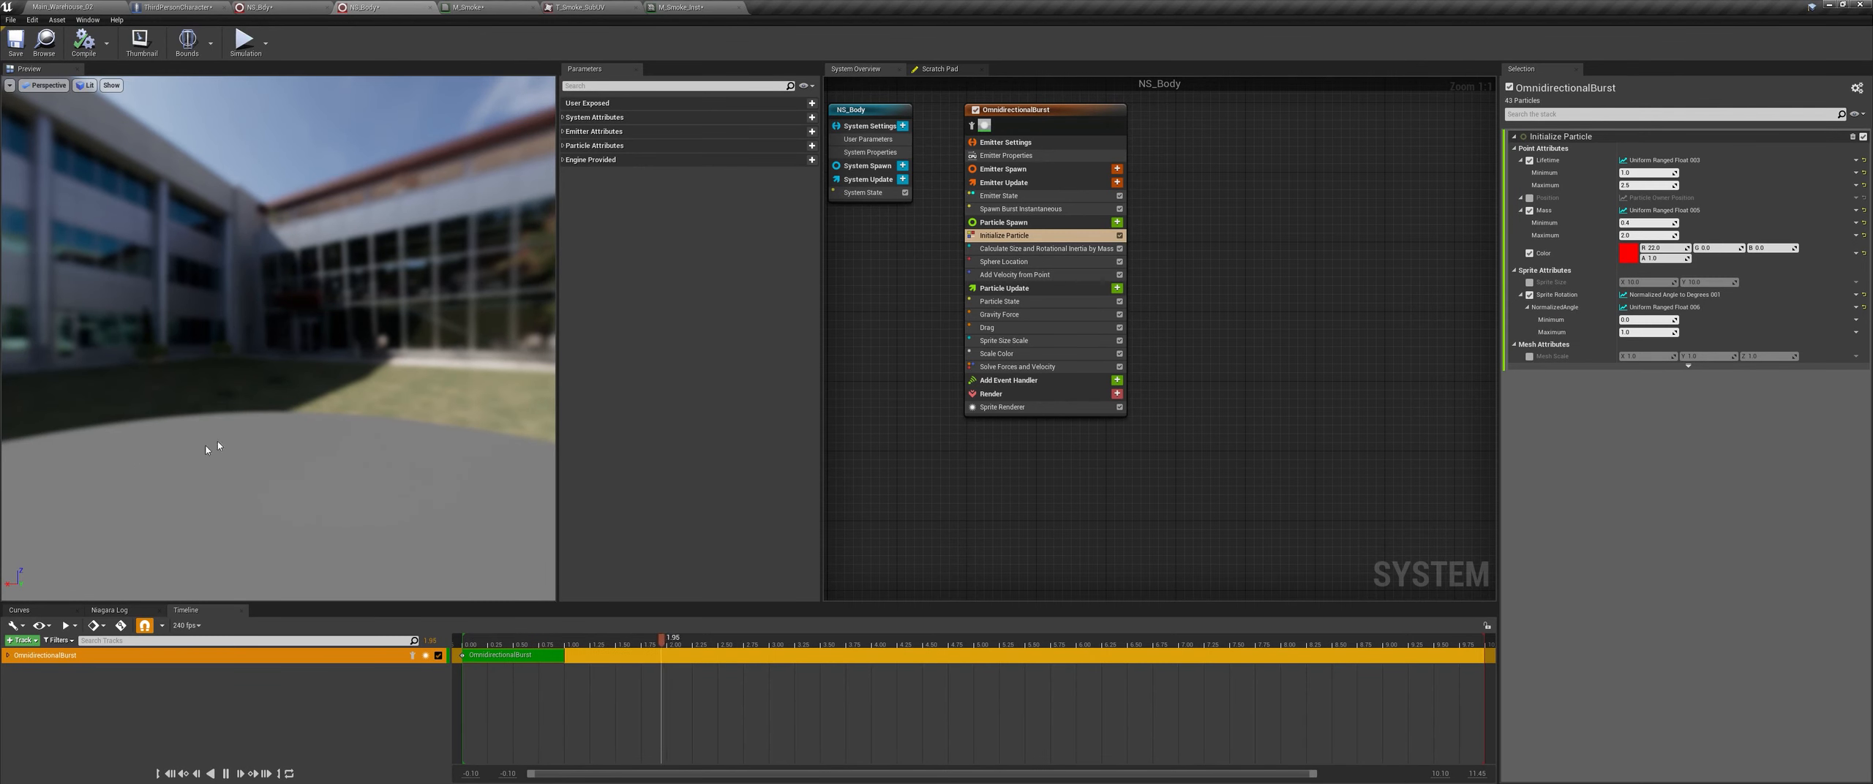
right_click(119, 655)
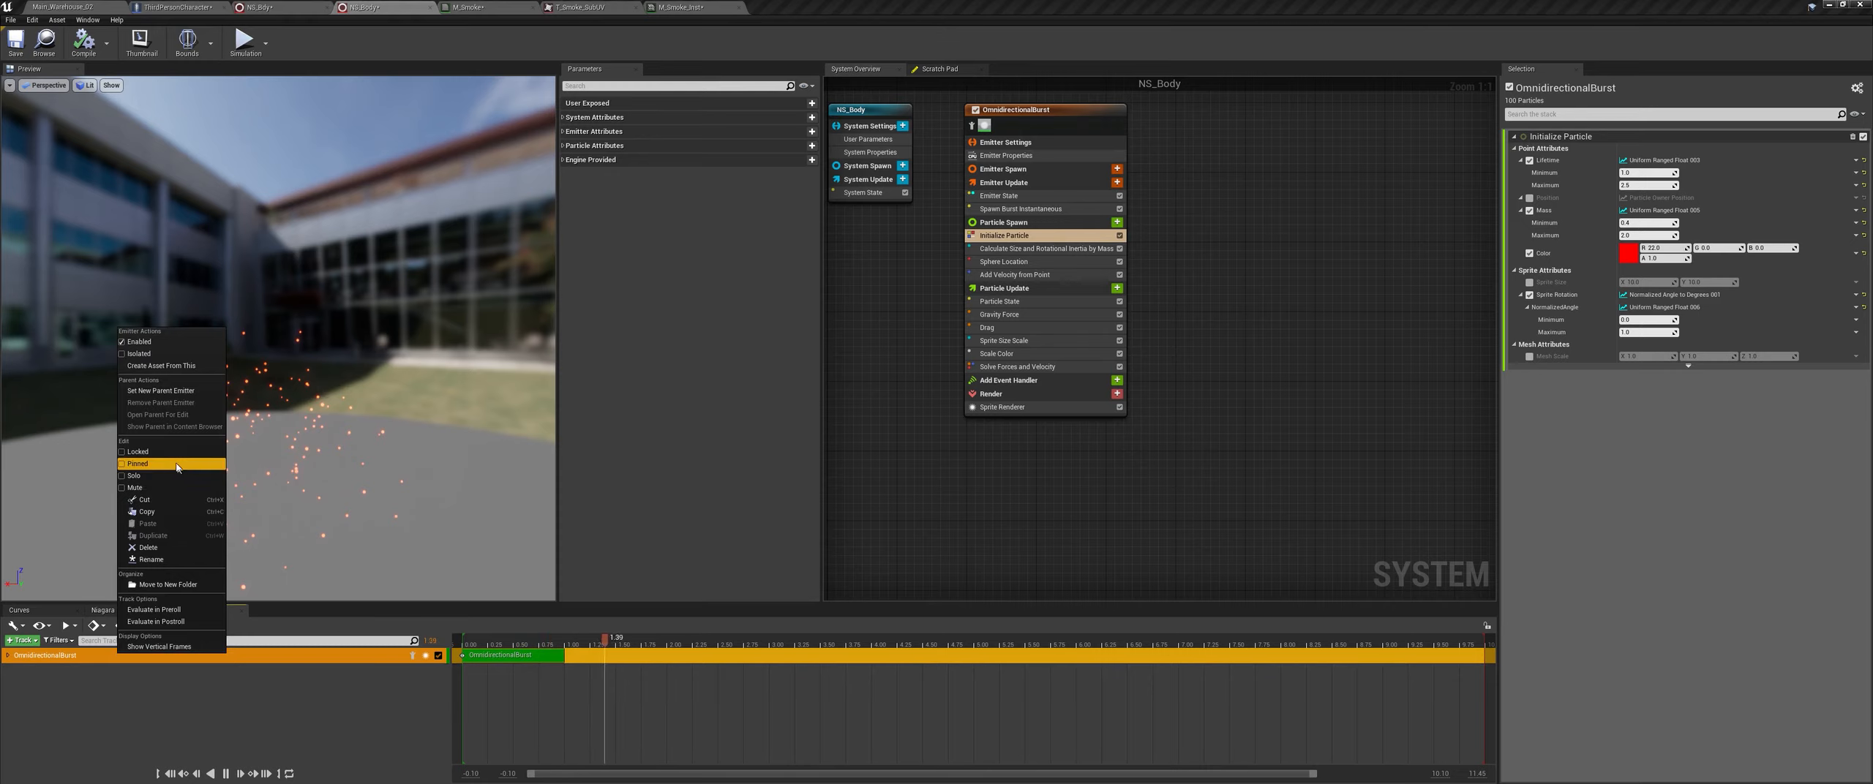
left_click(133, 513)
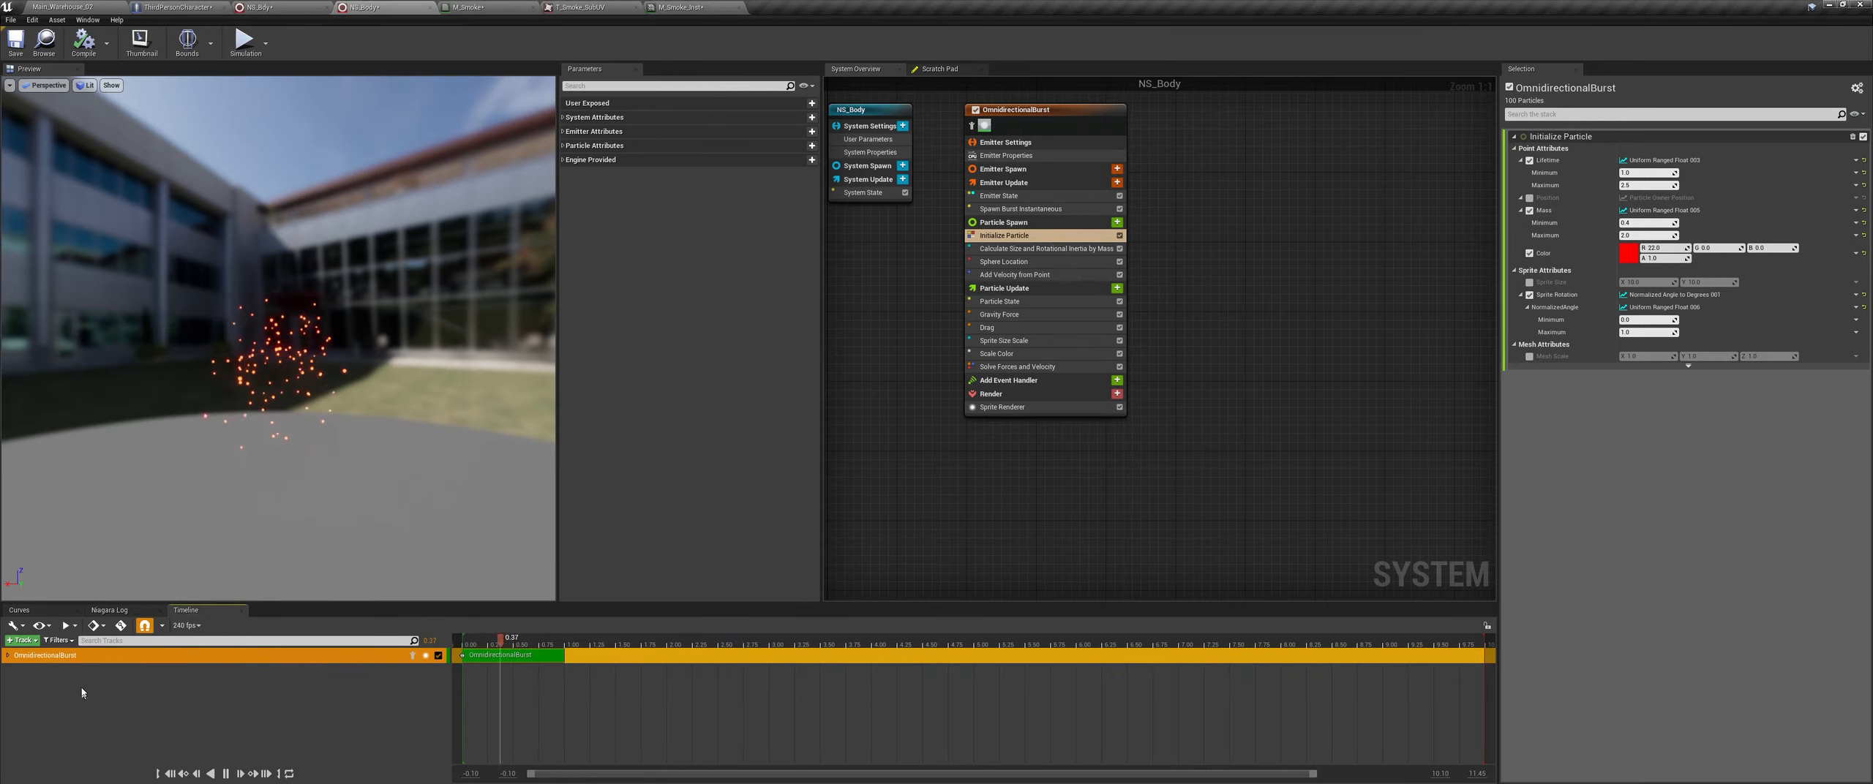
right_click(83, 689)
left_click(111, 725)
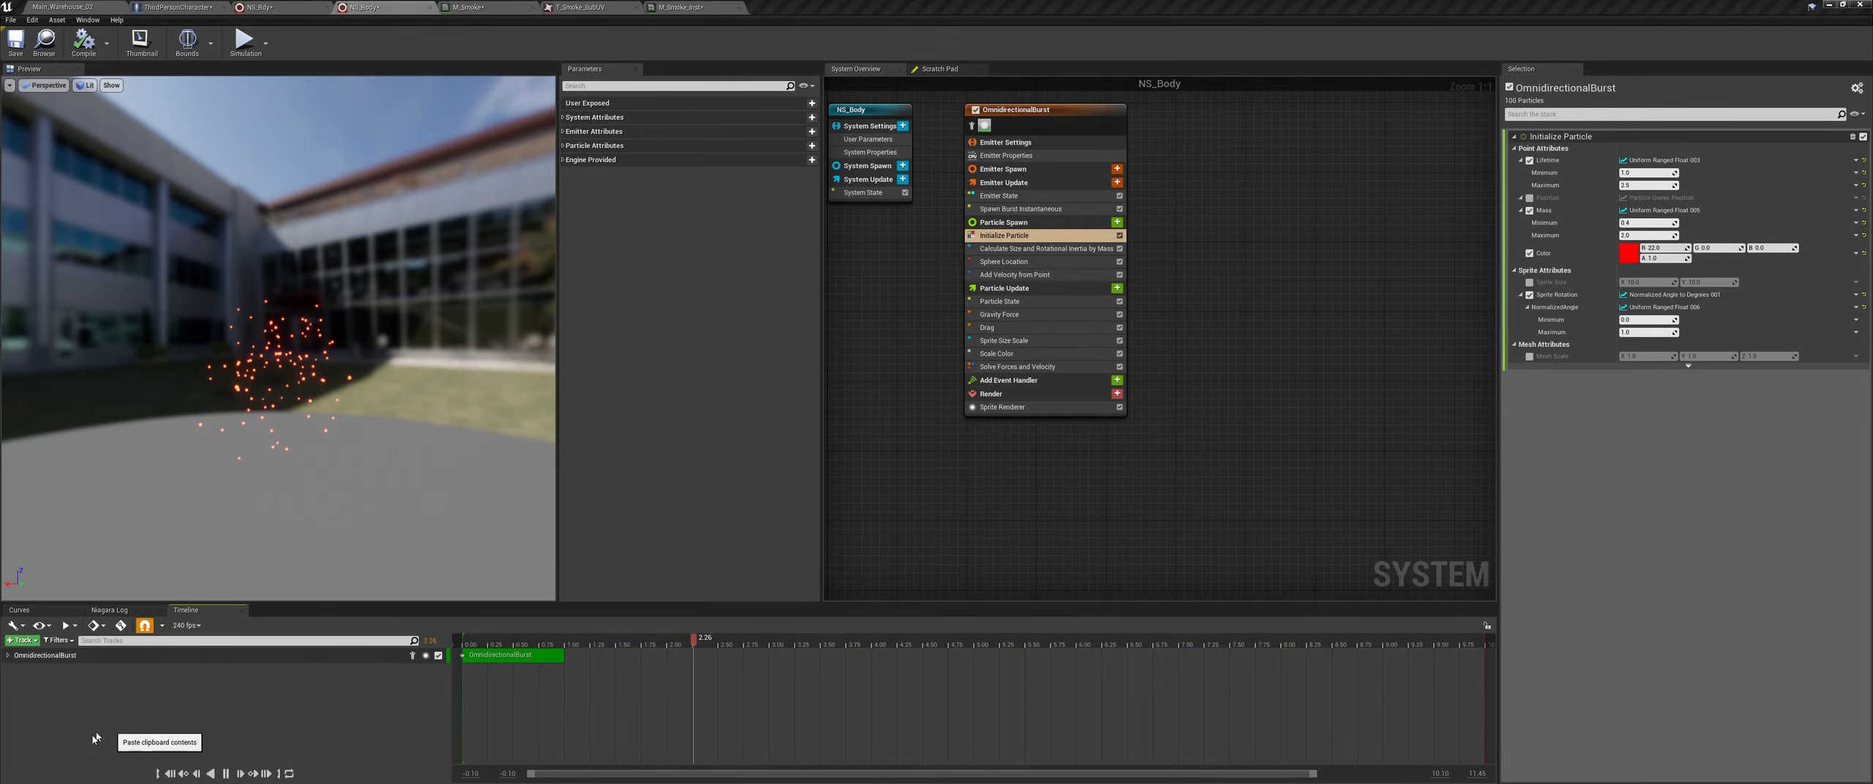
type("Expo_Smoke")
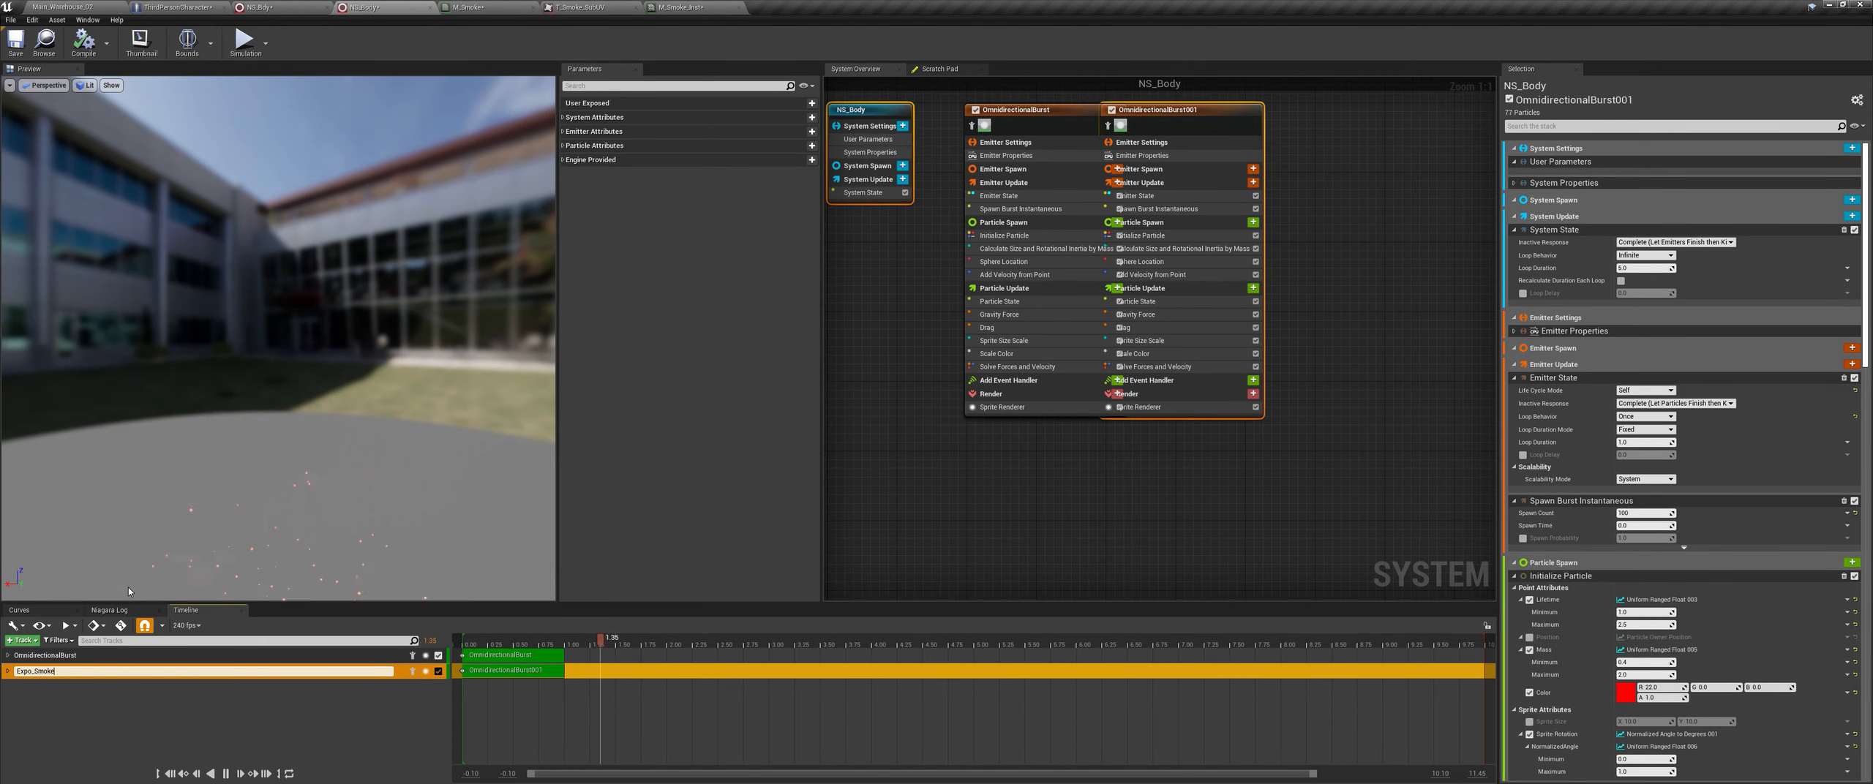
key("Return")
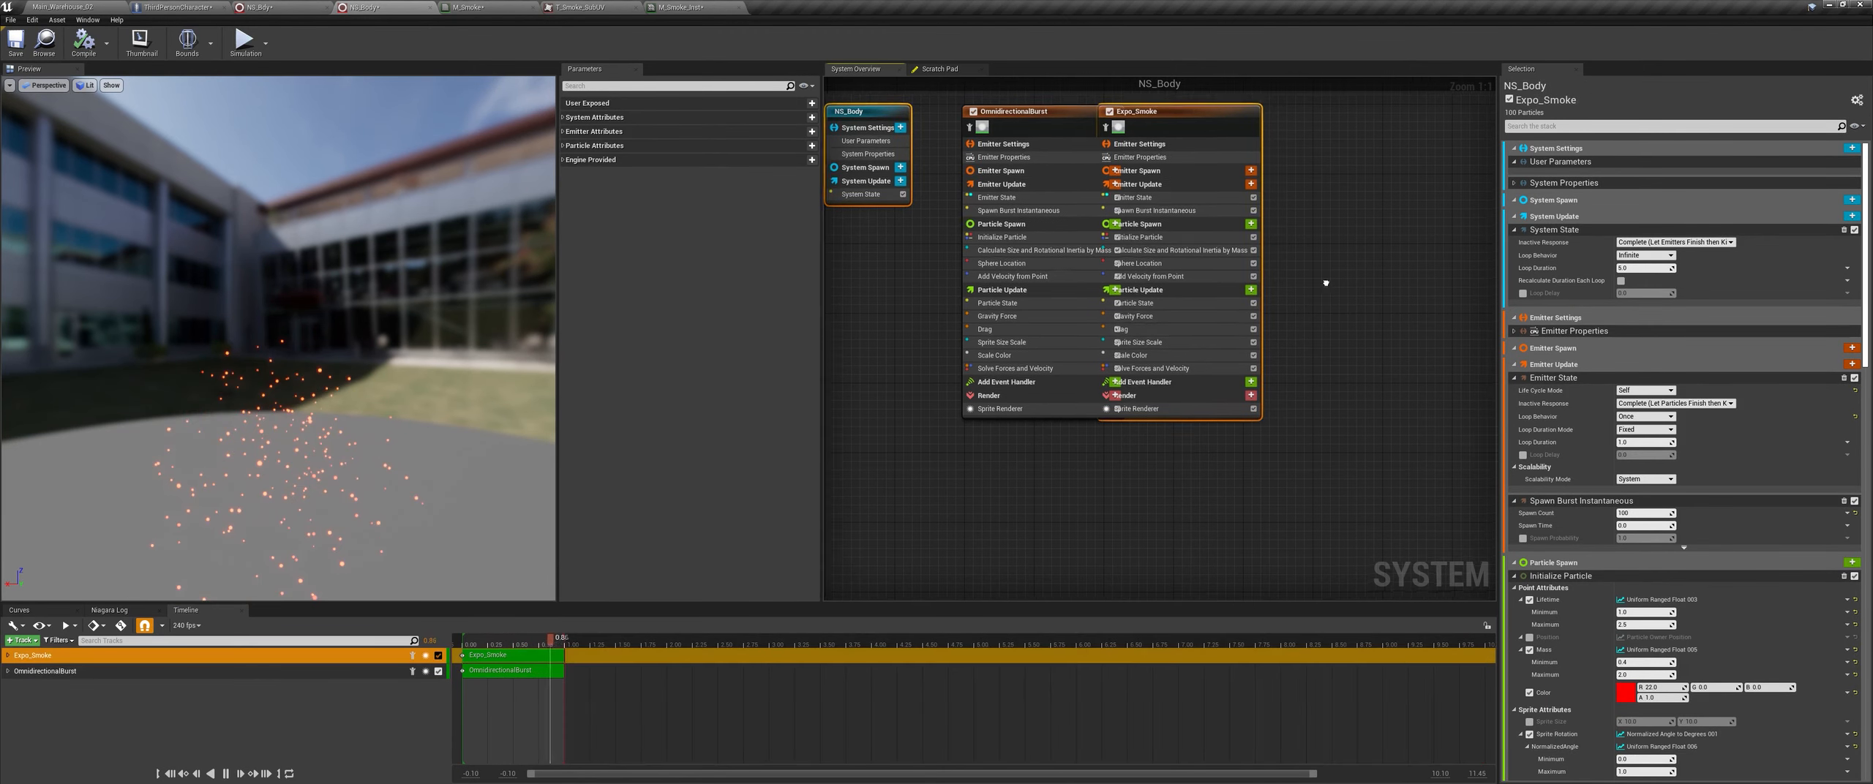
Step: Assign the M_Smoke_Inst material instance to the Expo_Smoke emitter's Sprite Renderer
left_click(1141, 419)
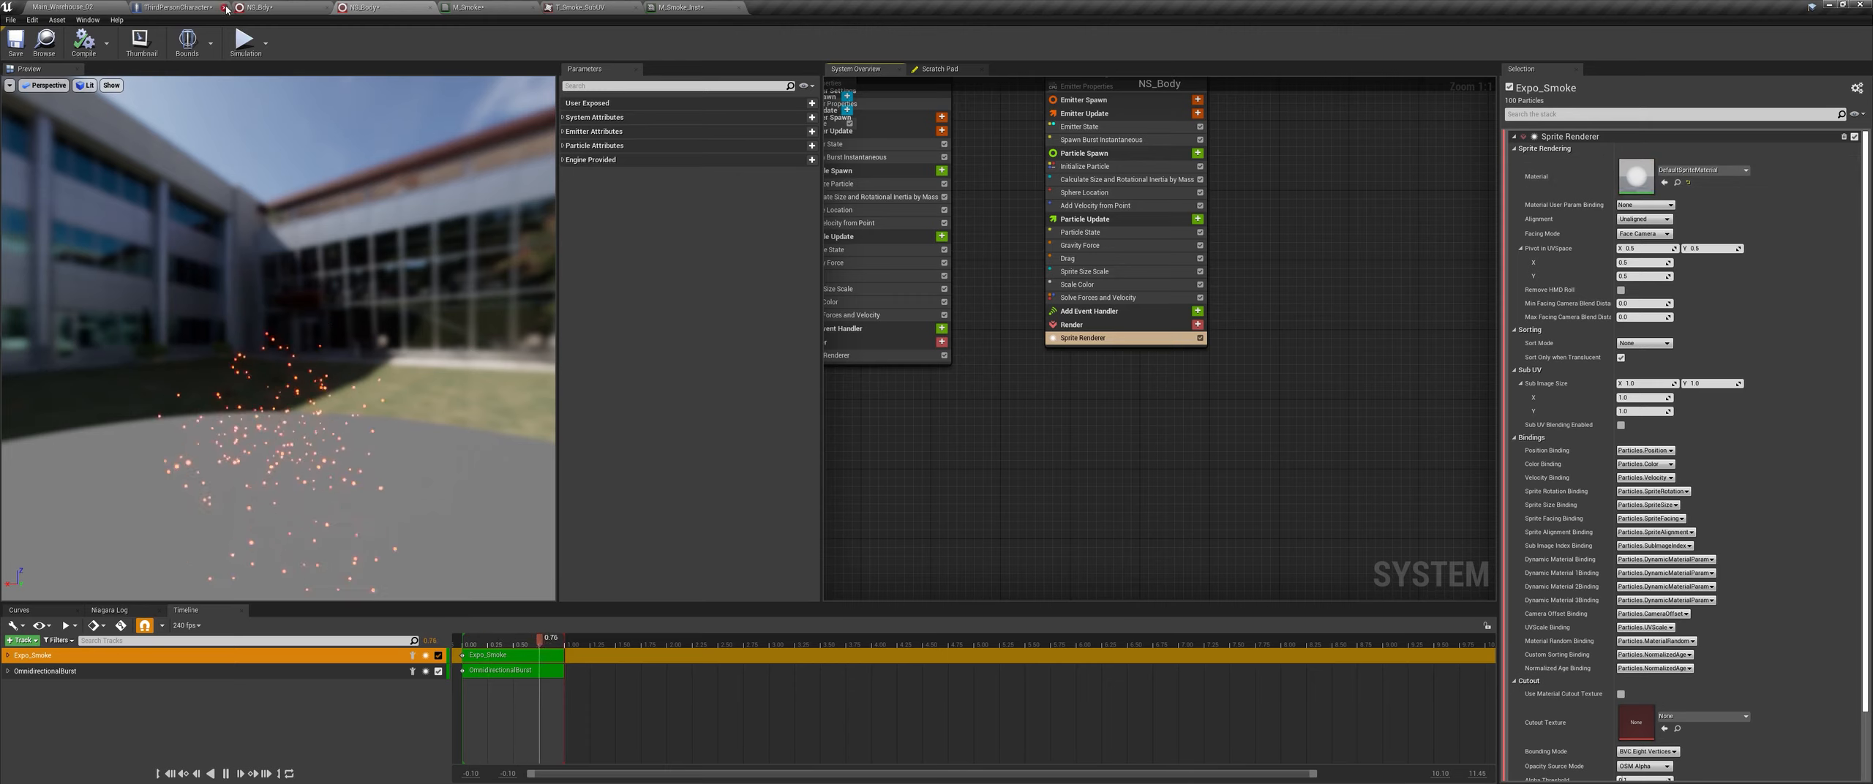
left_click(674, 5)
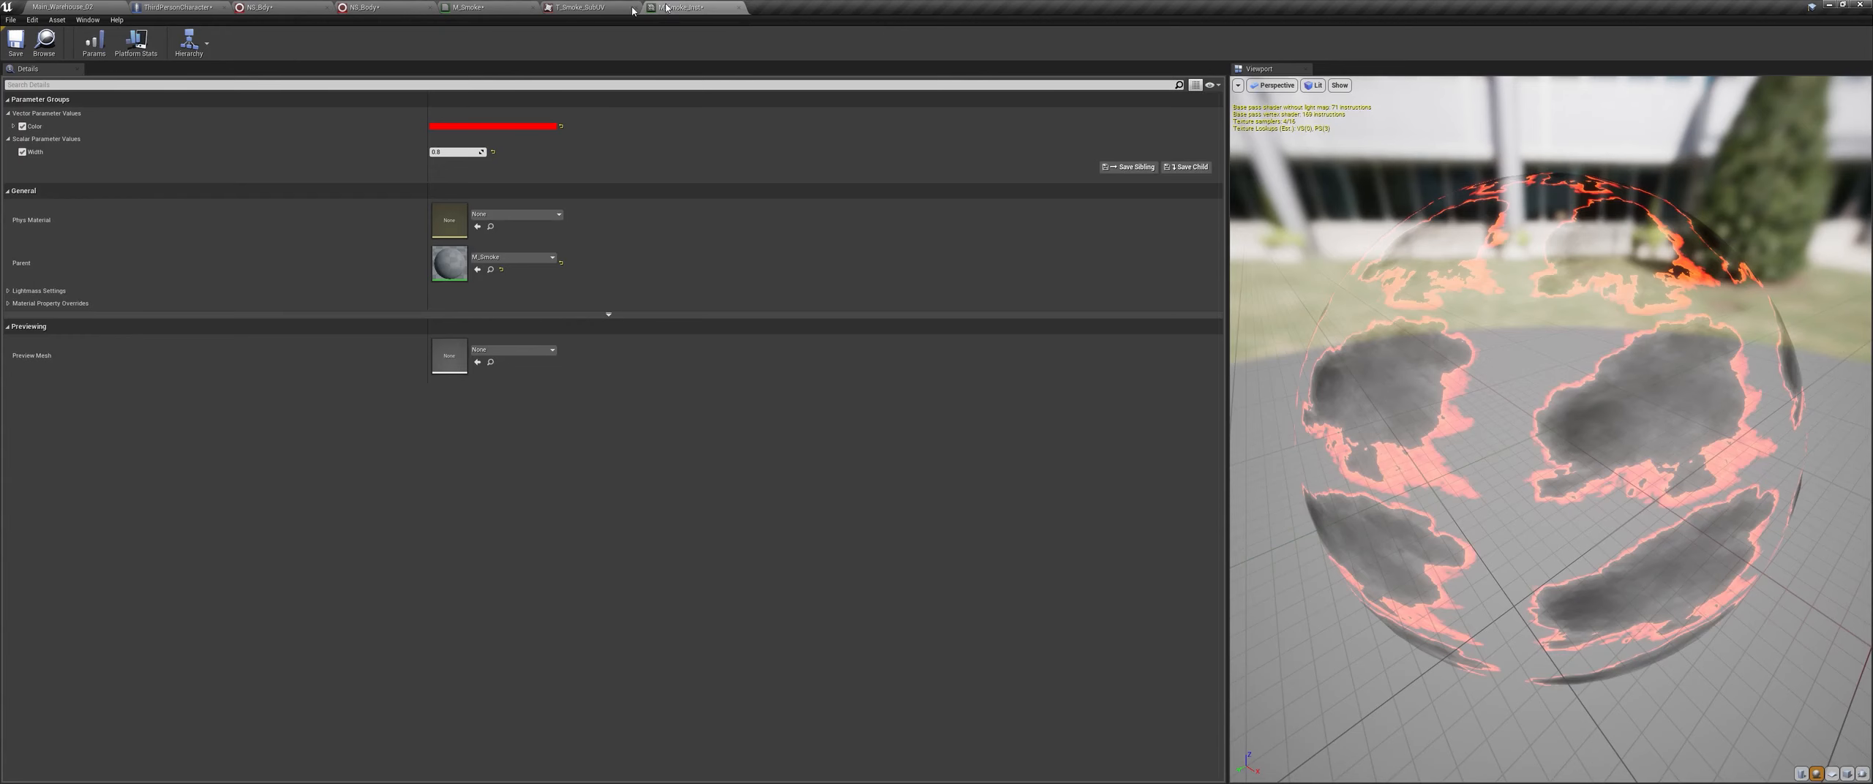
left_click(58, 43)
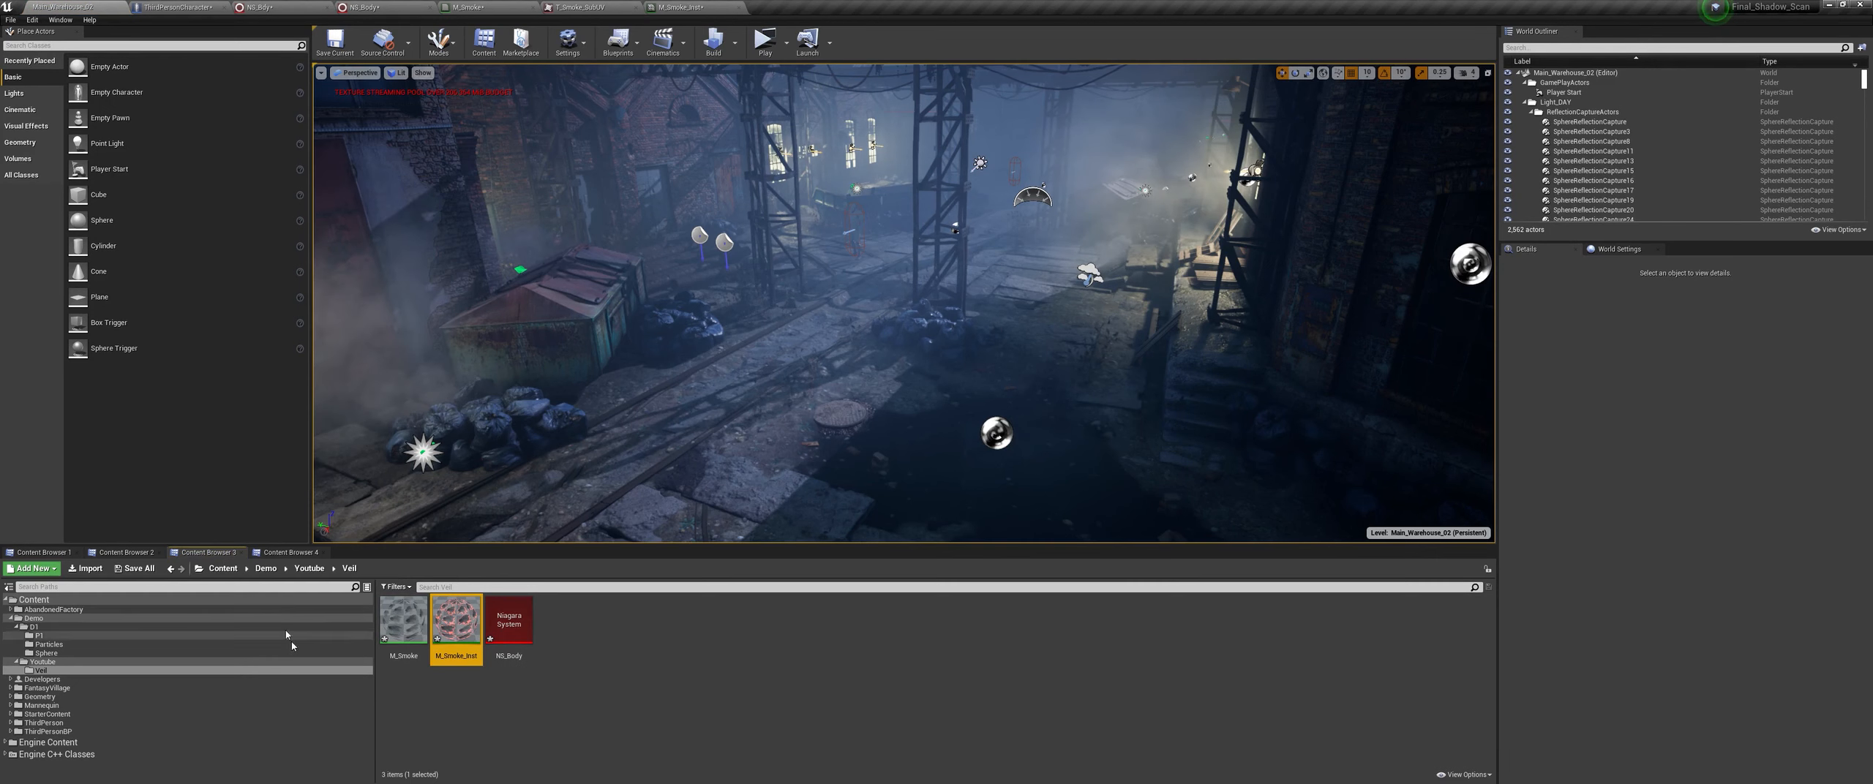
left_click(365, 6)
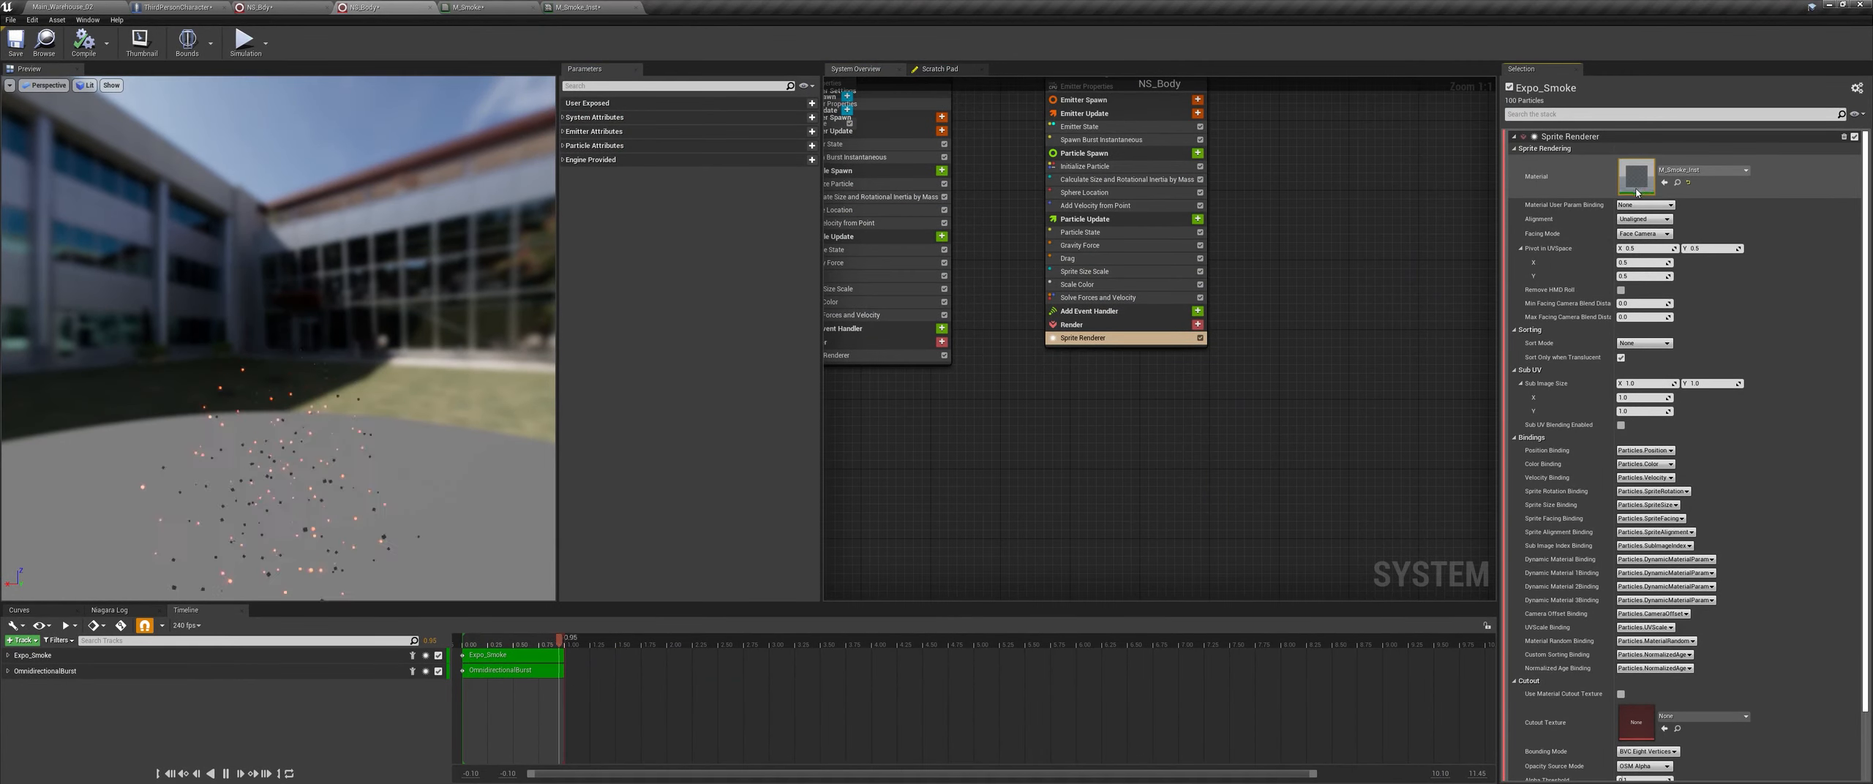
Step: Check the Particle SubUV texture in M_Smoke and set the Expo_Smoke Sprite Renderer's Sub Image Size to 8 by 8
left_click(468, 6)
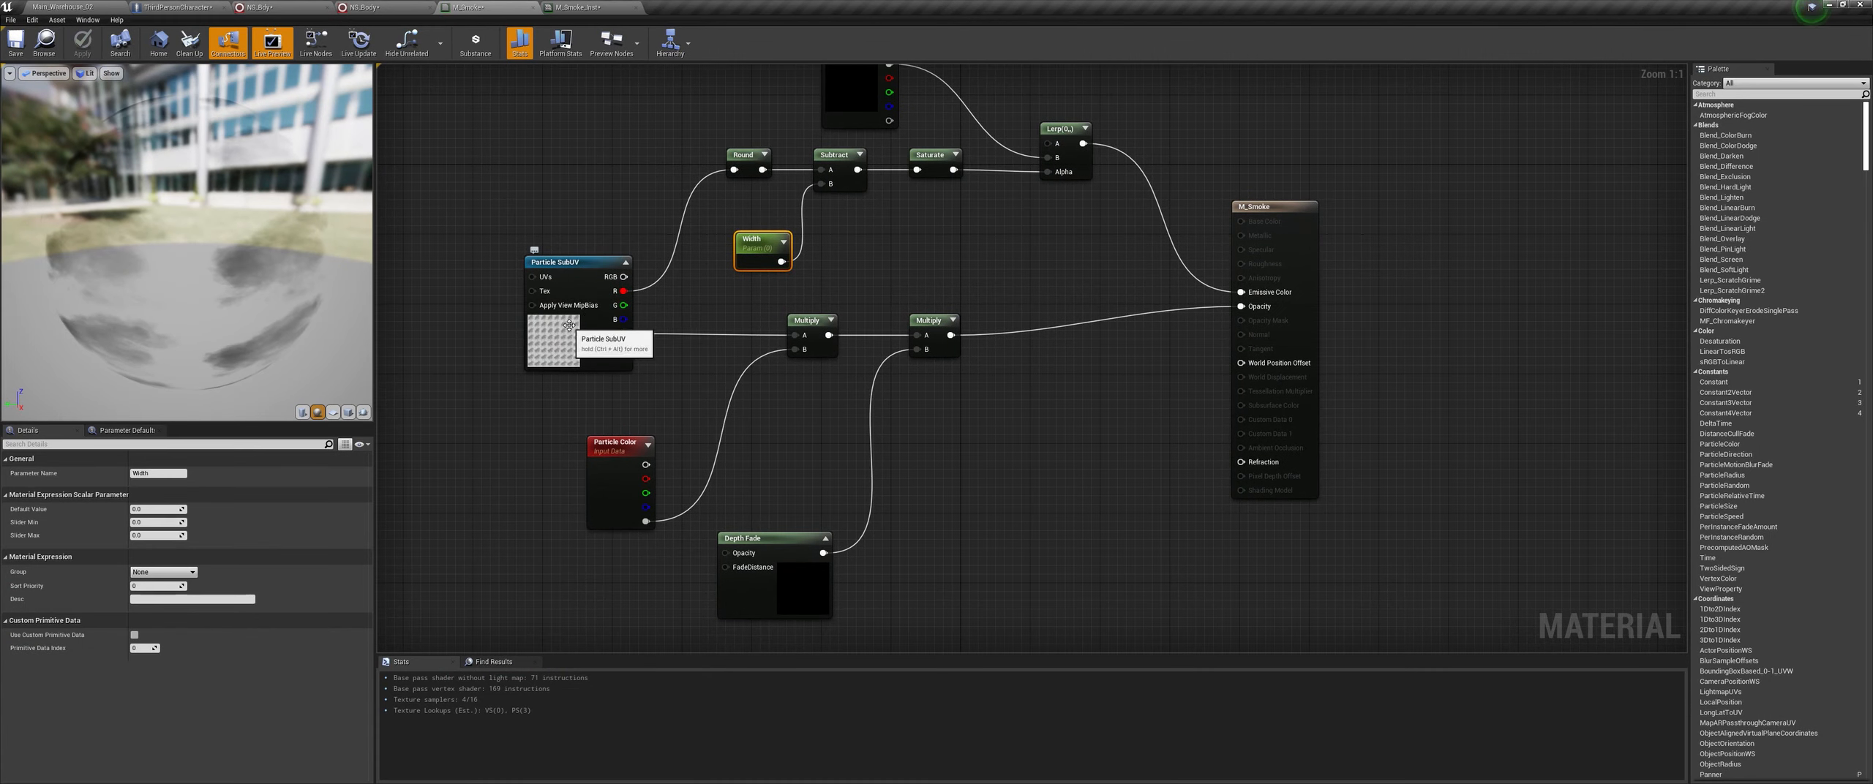
left_click(407, 6)
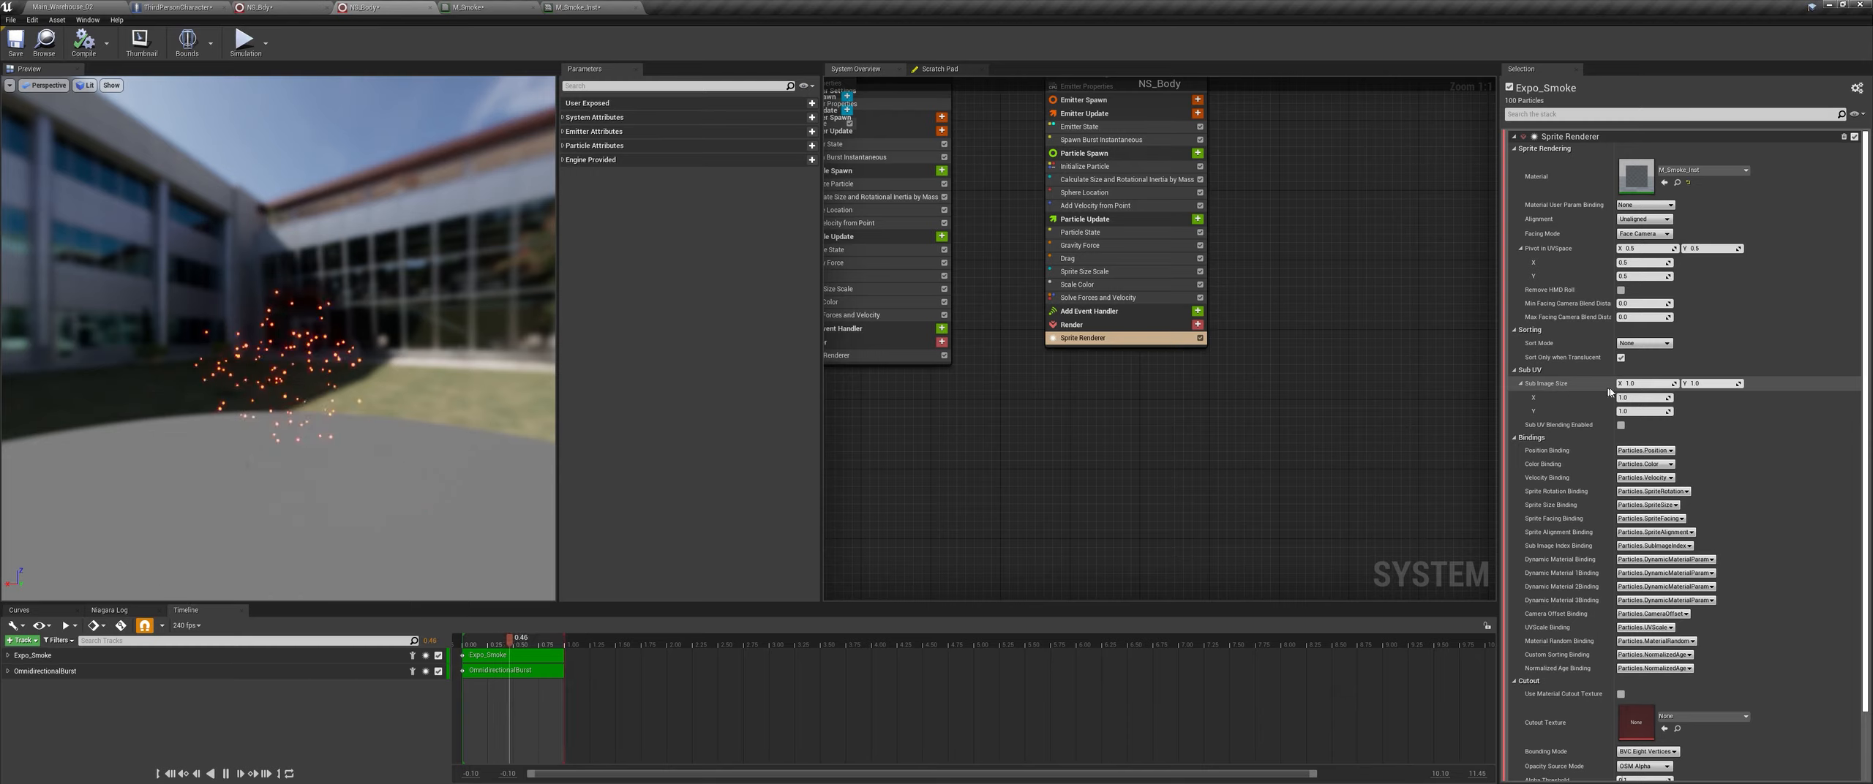
type("8")
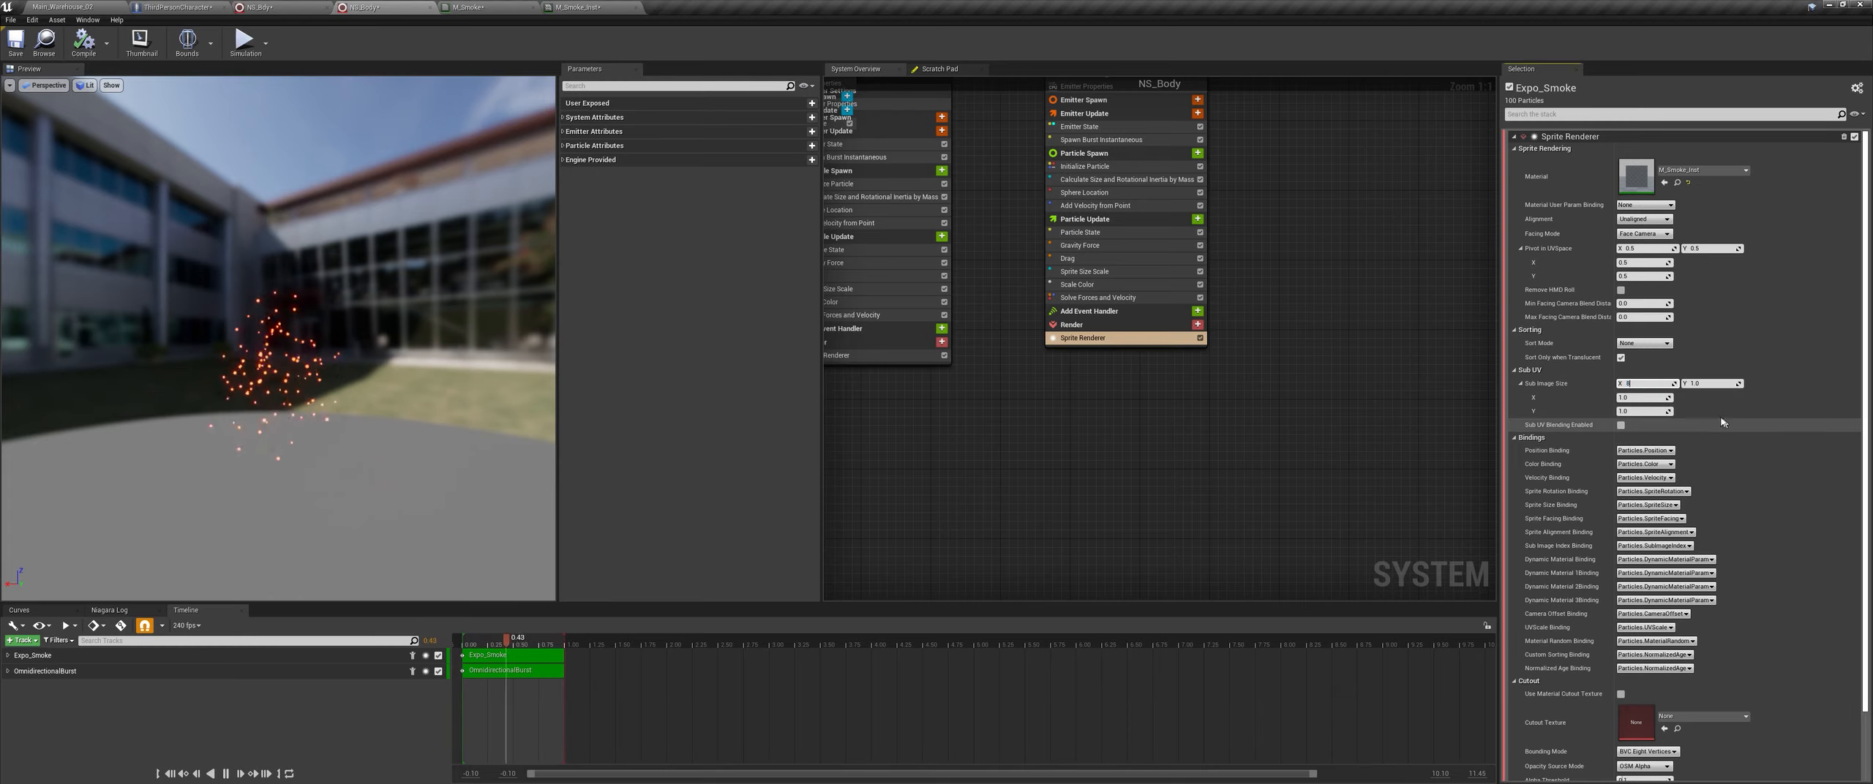
type("8")
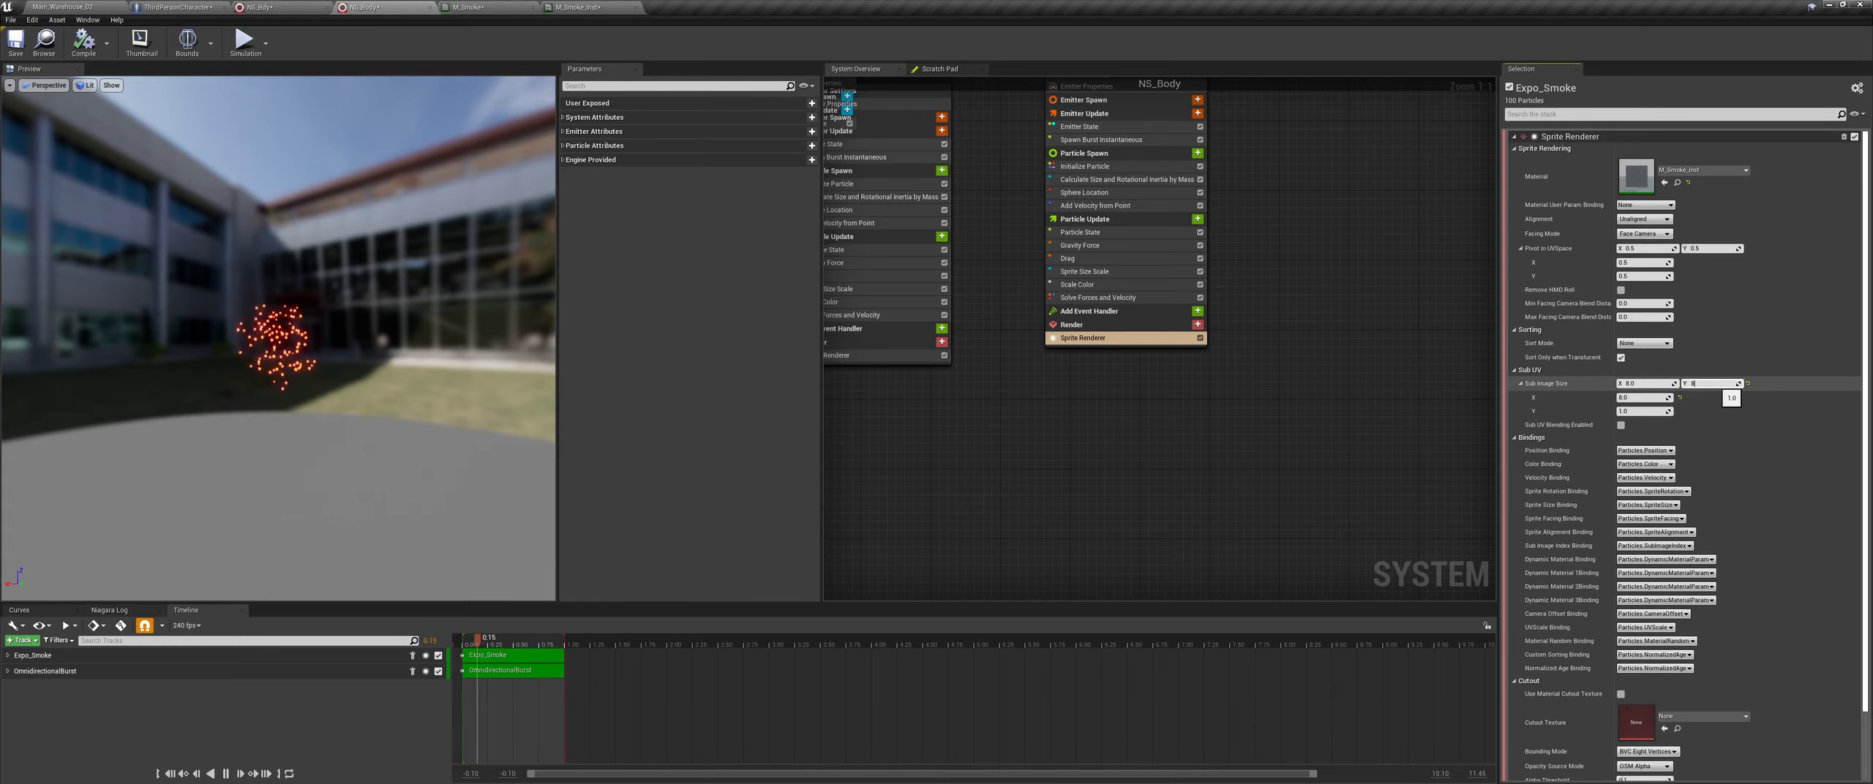
key("Return")
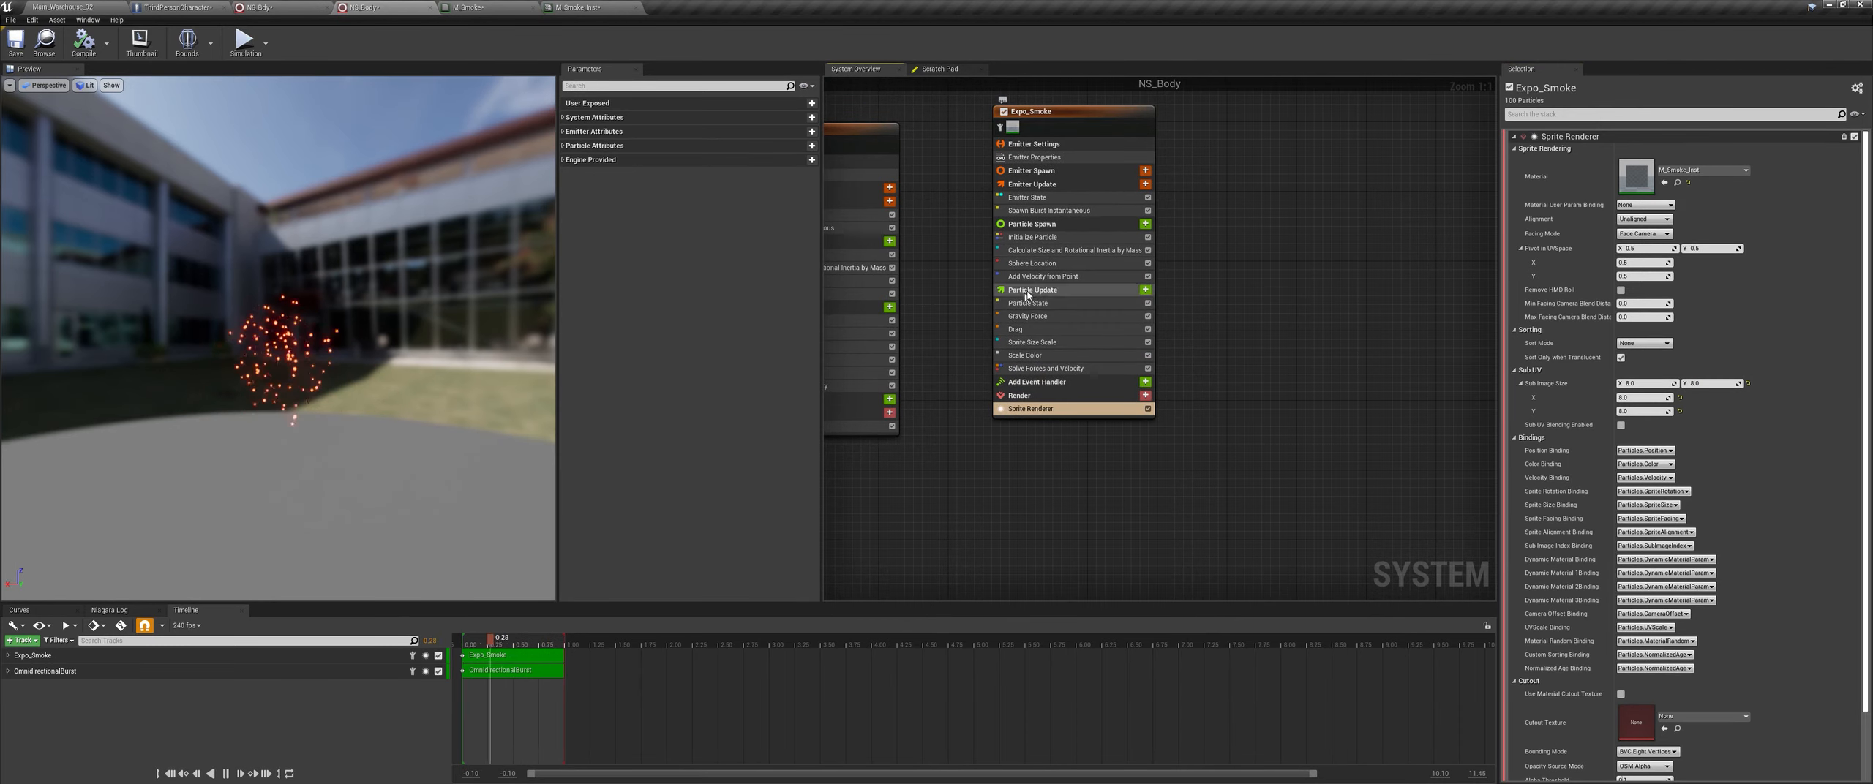
Step: Add a Sub UVAnimation module to the Particle Update group of the Expo_Smoke emitter
left_click(1145, 291)
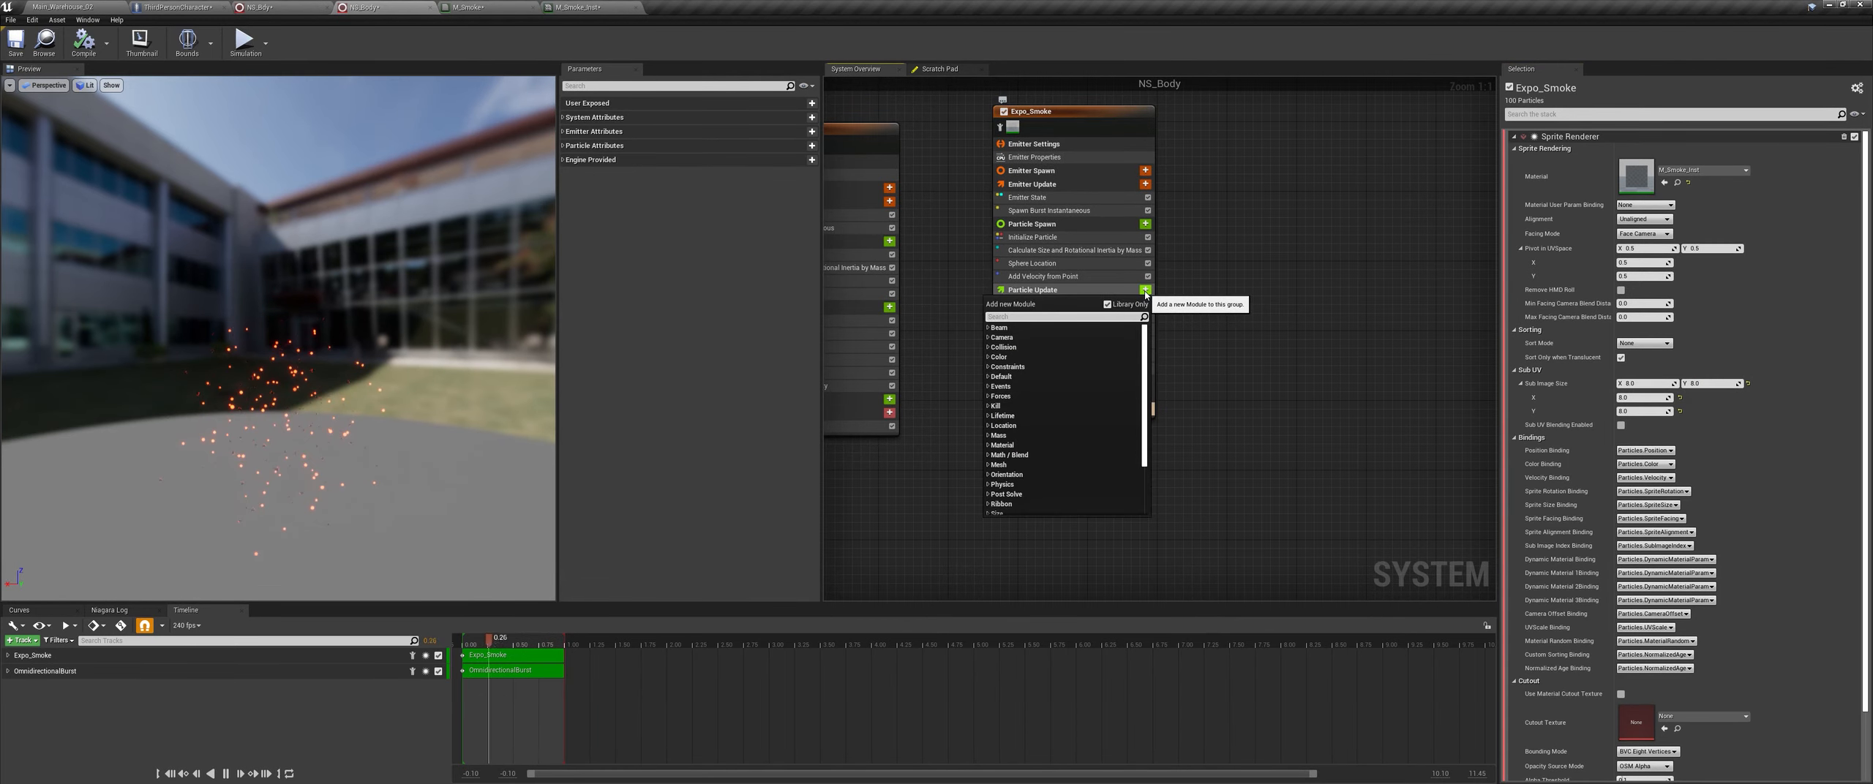
type("suv")
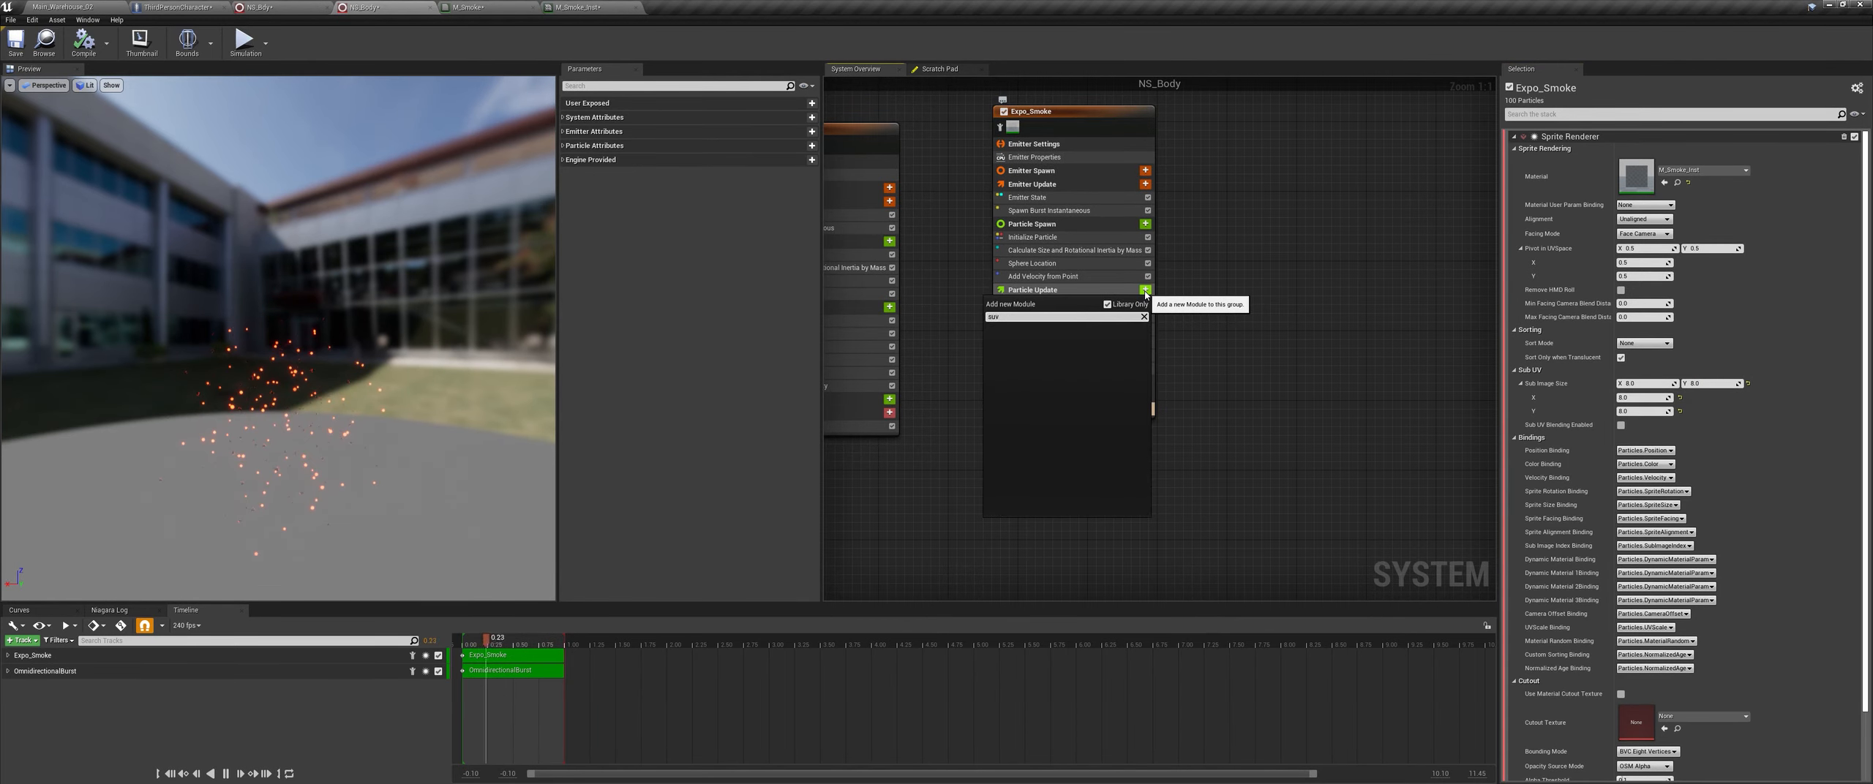
key("BackSpace")
type("b u")
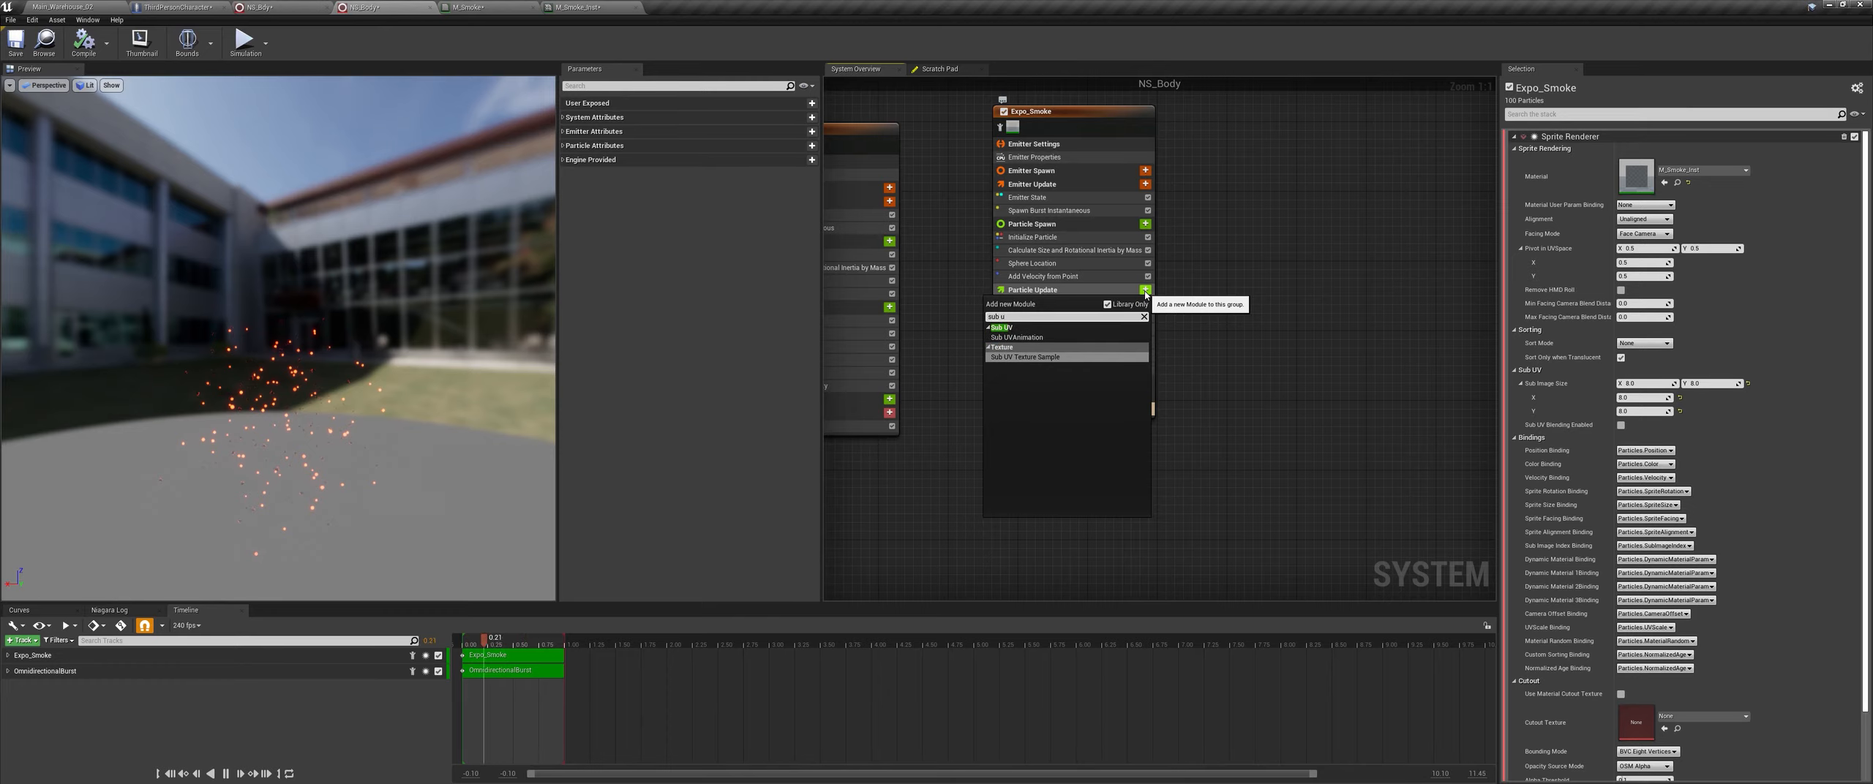
left_click(1017, 338)
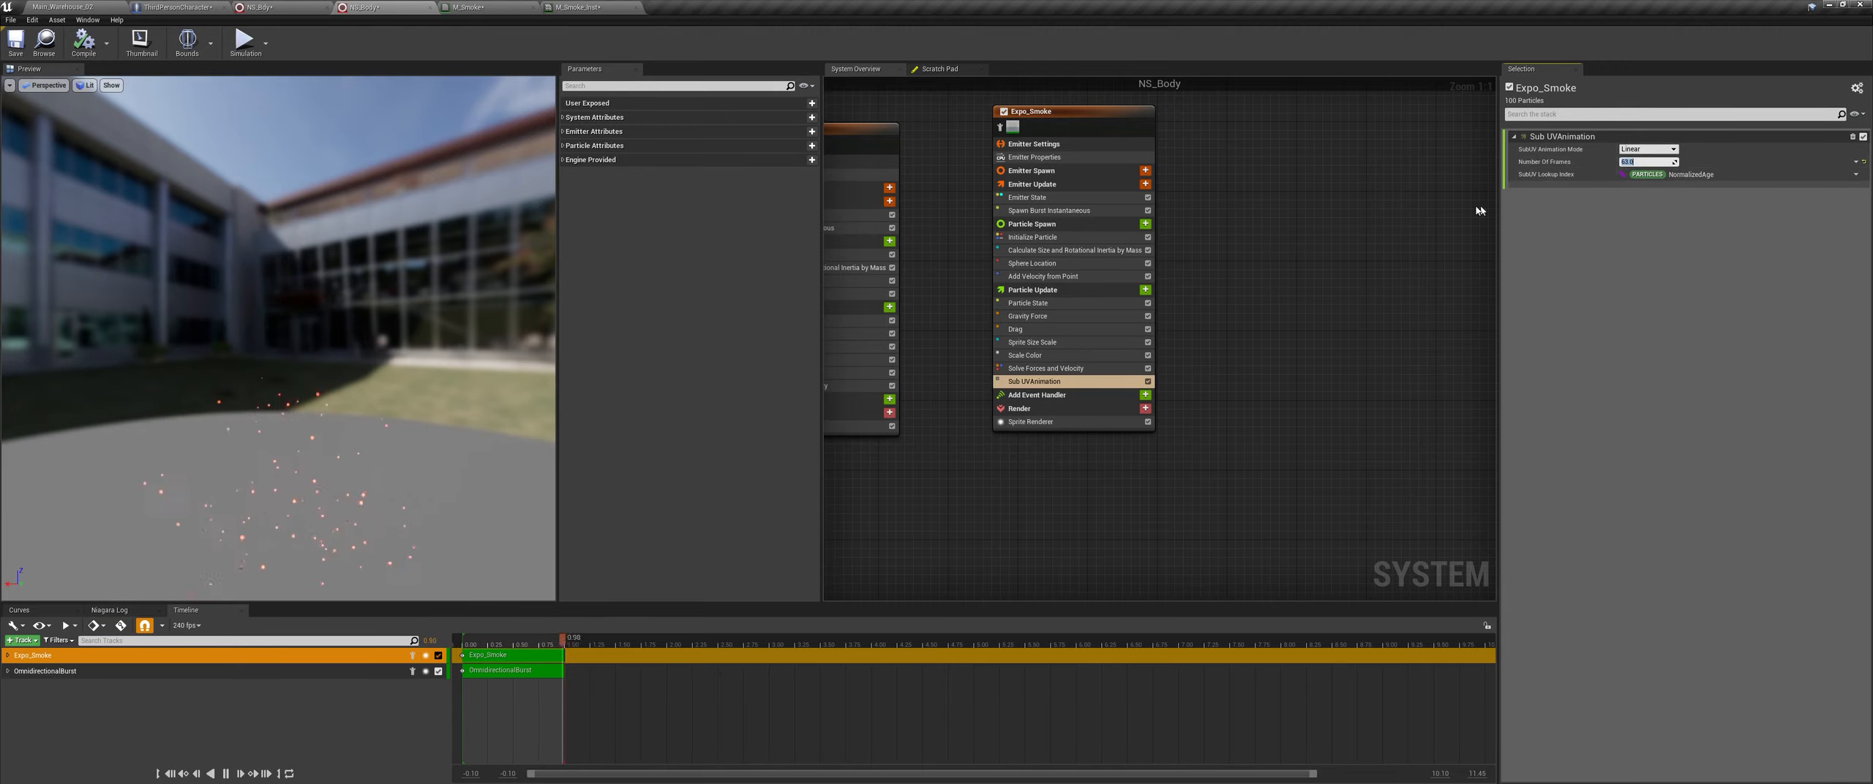
Step: Disable Expo_Smoke's Calculate Size and Rotational Inertia by Mass module and enable Sprite Size in Initialize Particle
left_click(1033, 237)
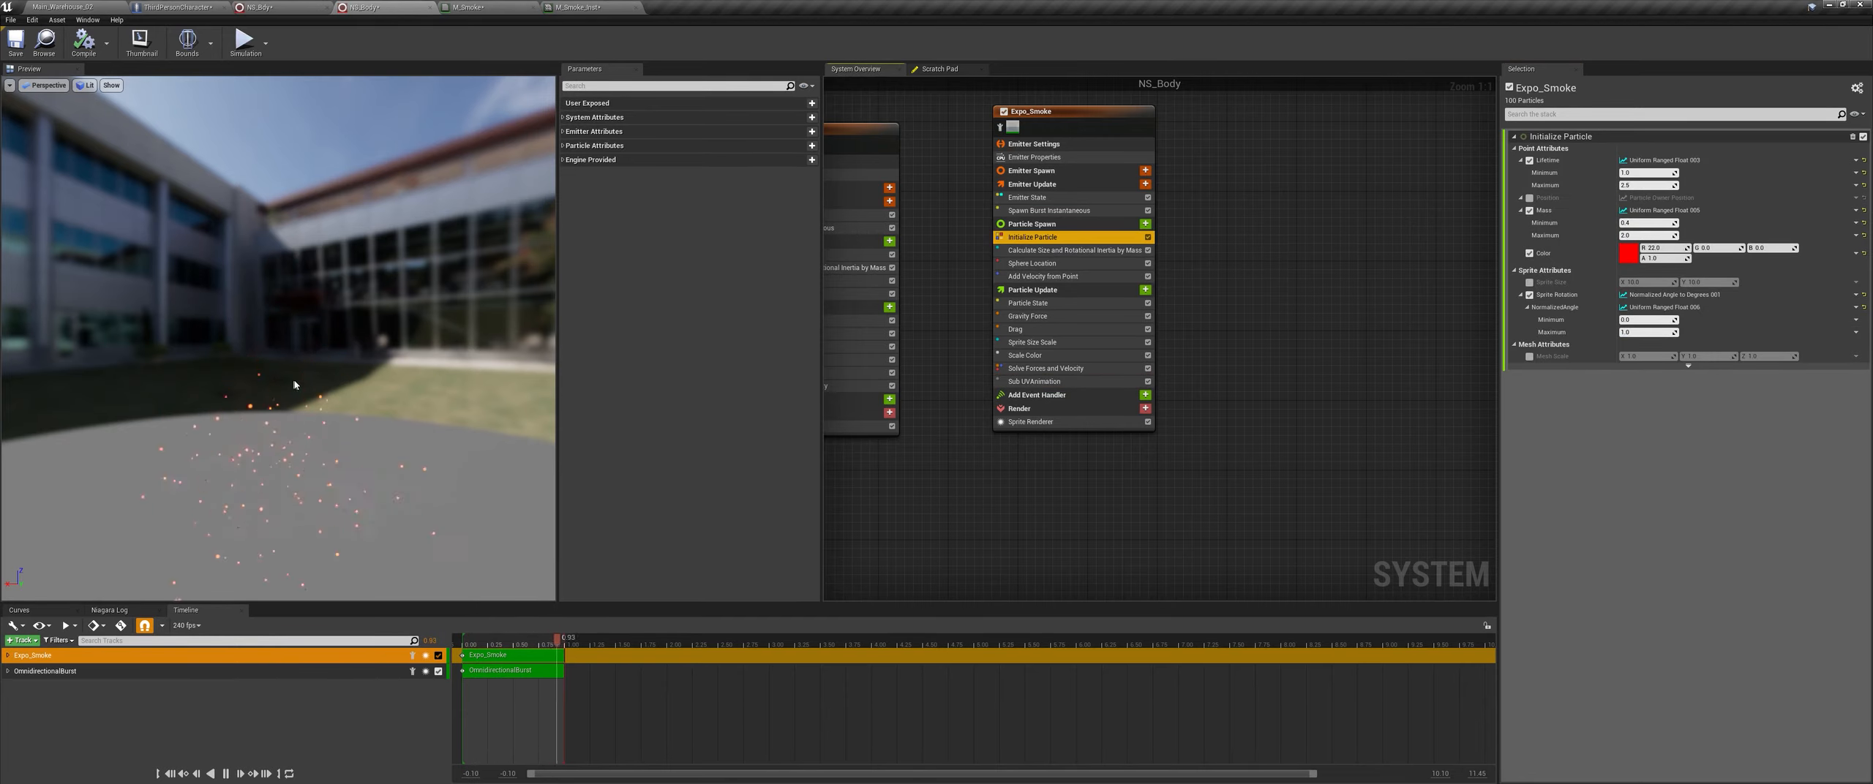
left_click(1061, 250)
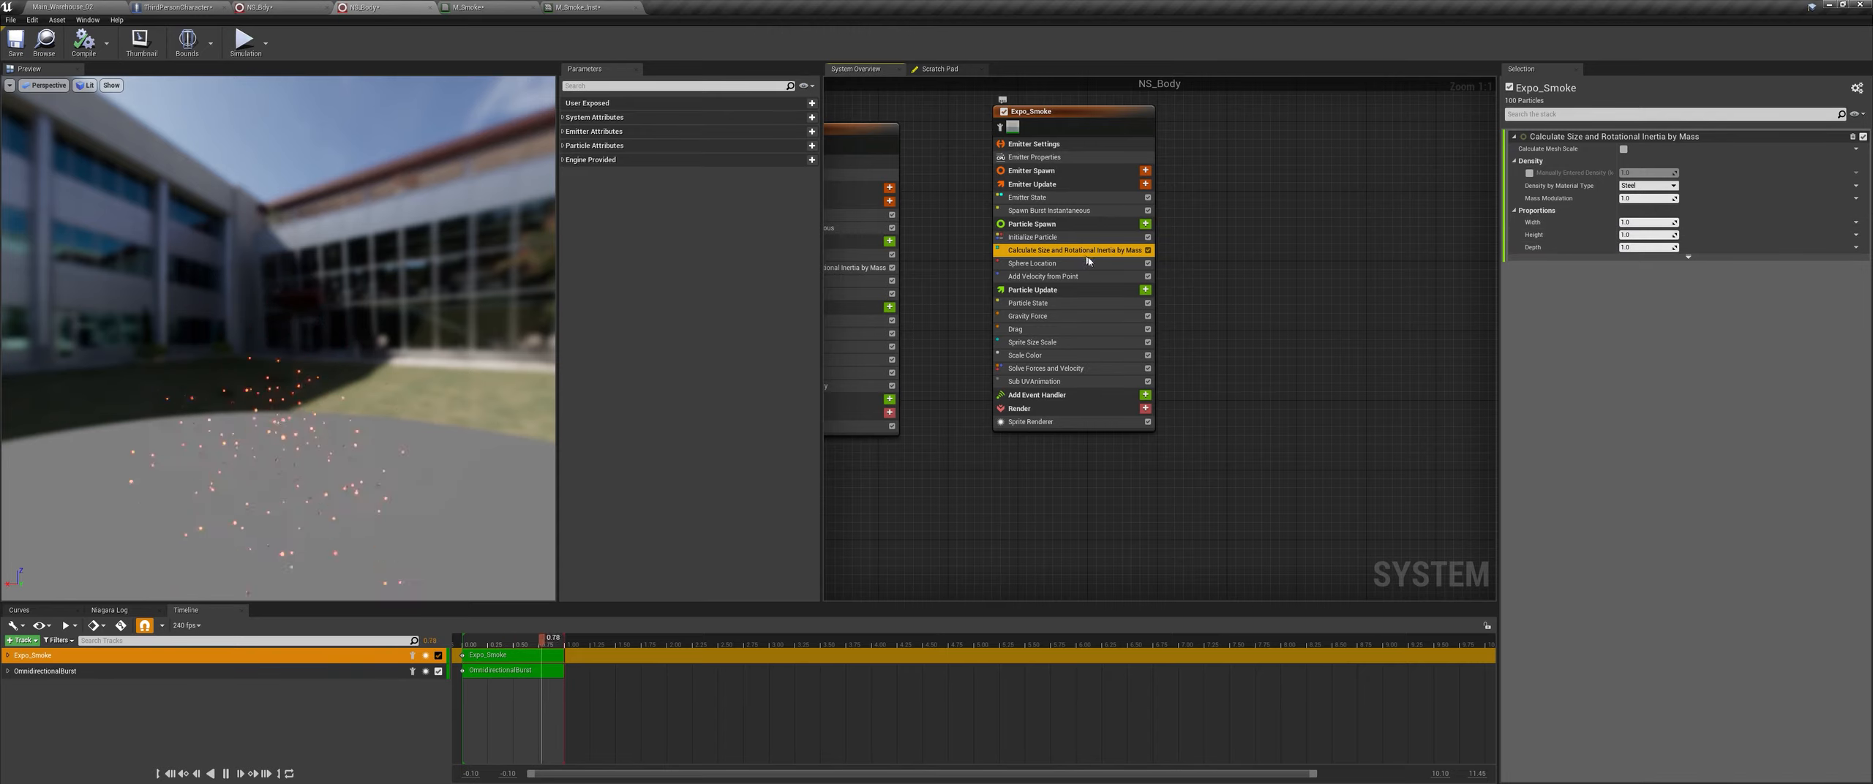
left_click(1148, 250)
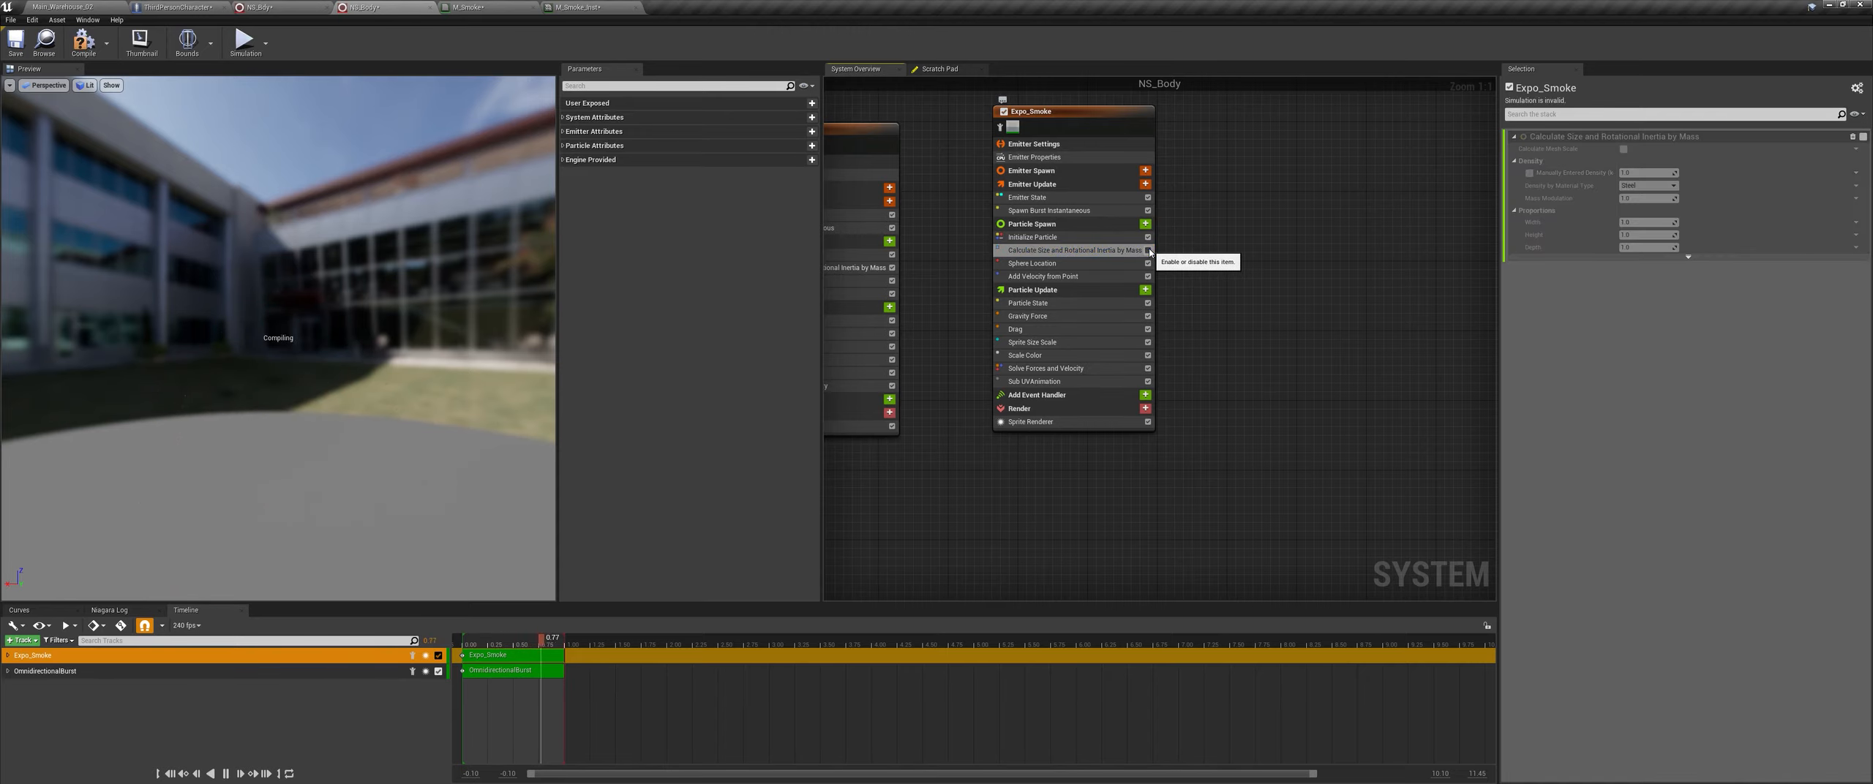
left_click(1039, 237)
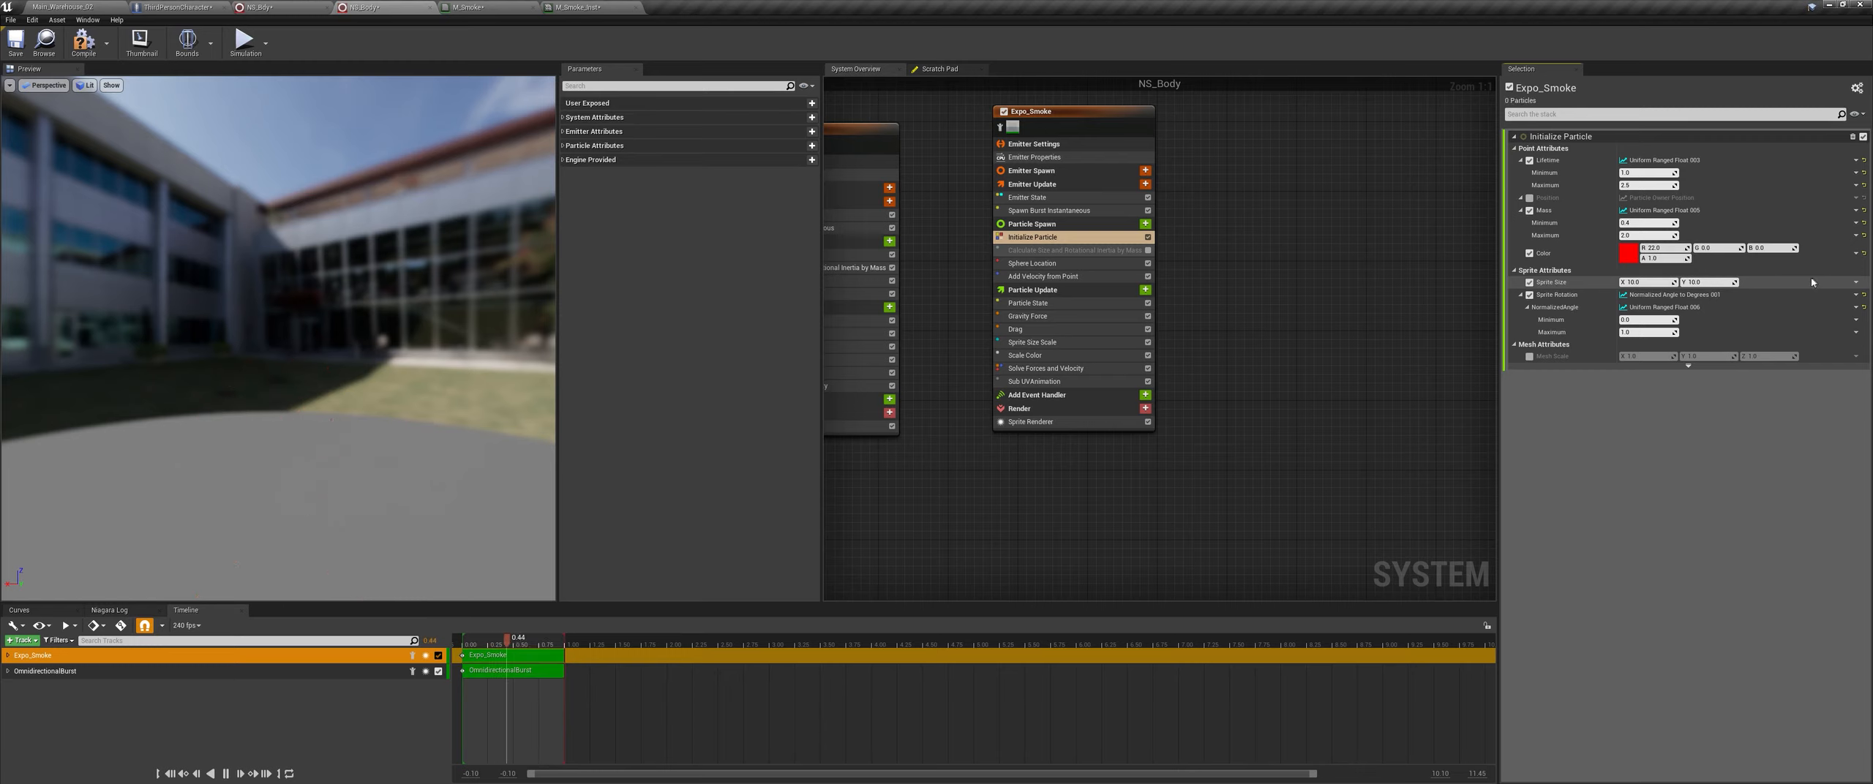
Step: Drive Expo_Smoke's Sprite Size in Initialize Particle with a Vector 2D from Float input set to 100
left_click(1855, 284)
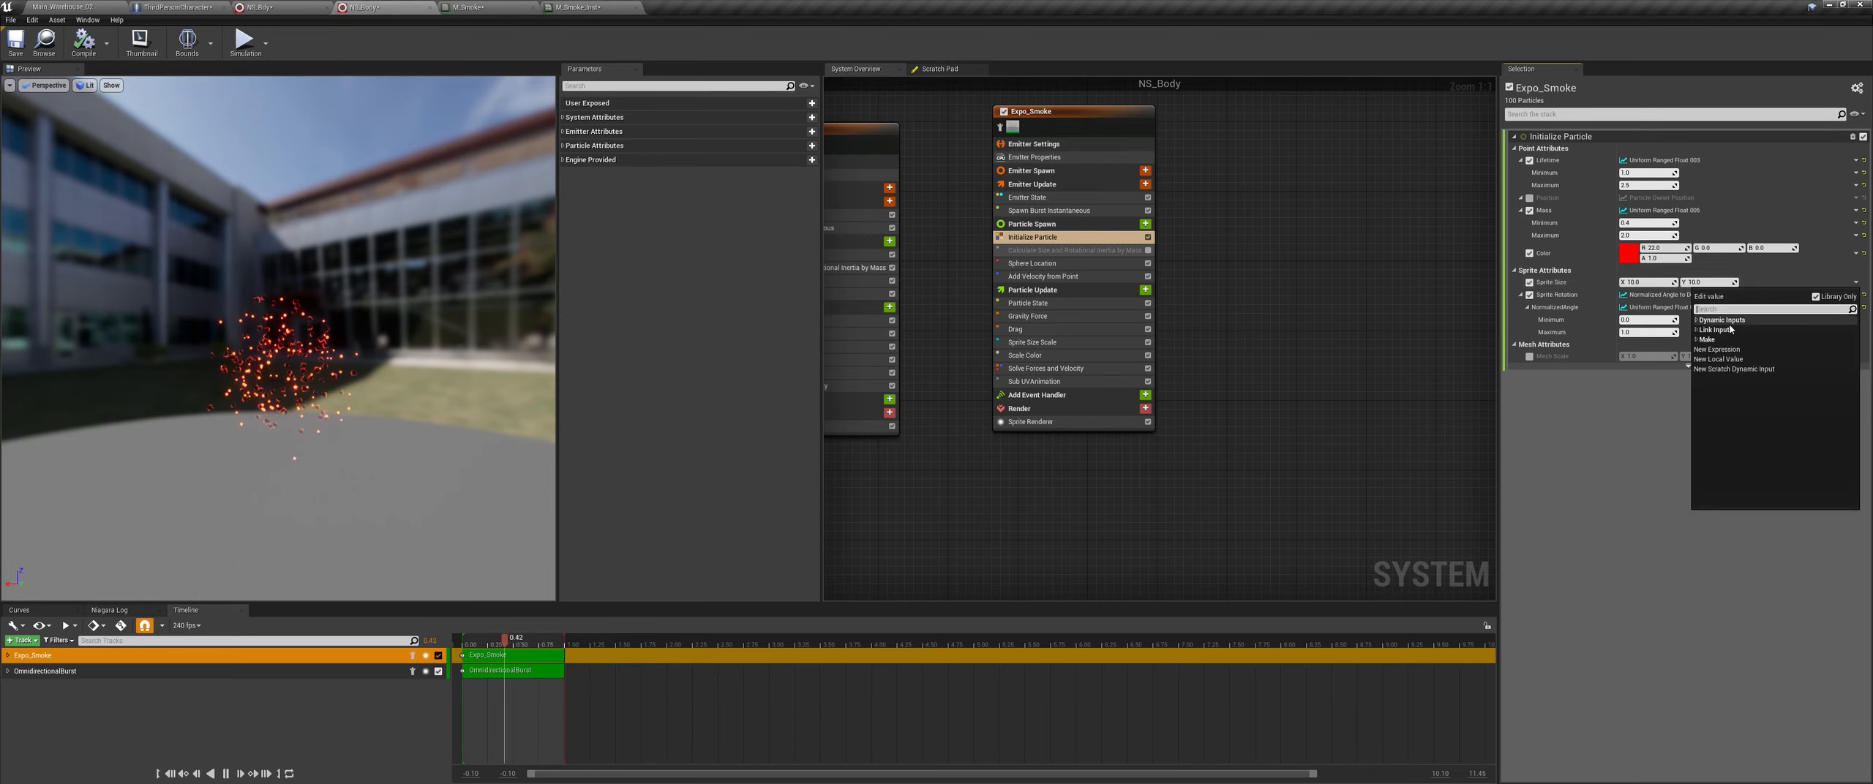
type("flot")
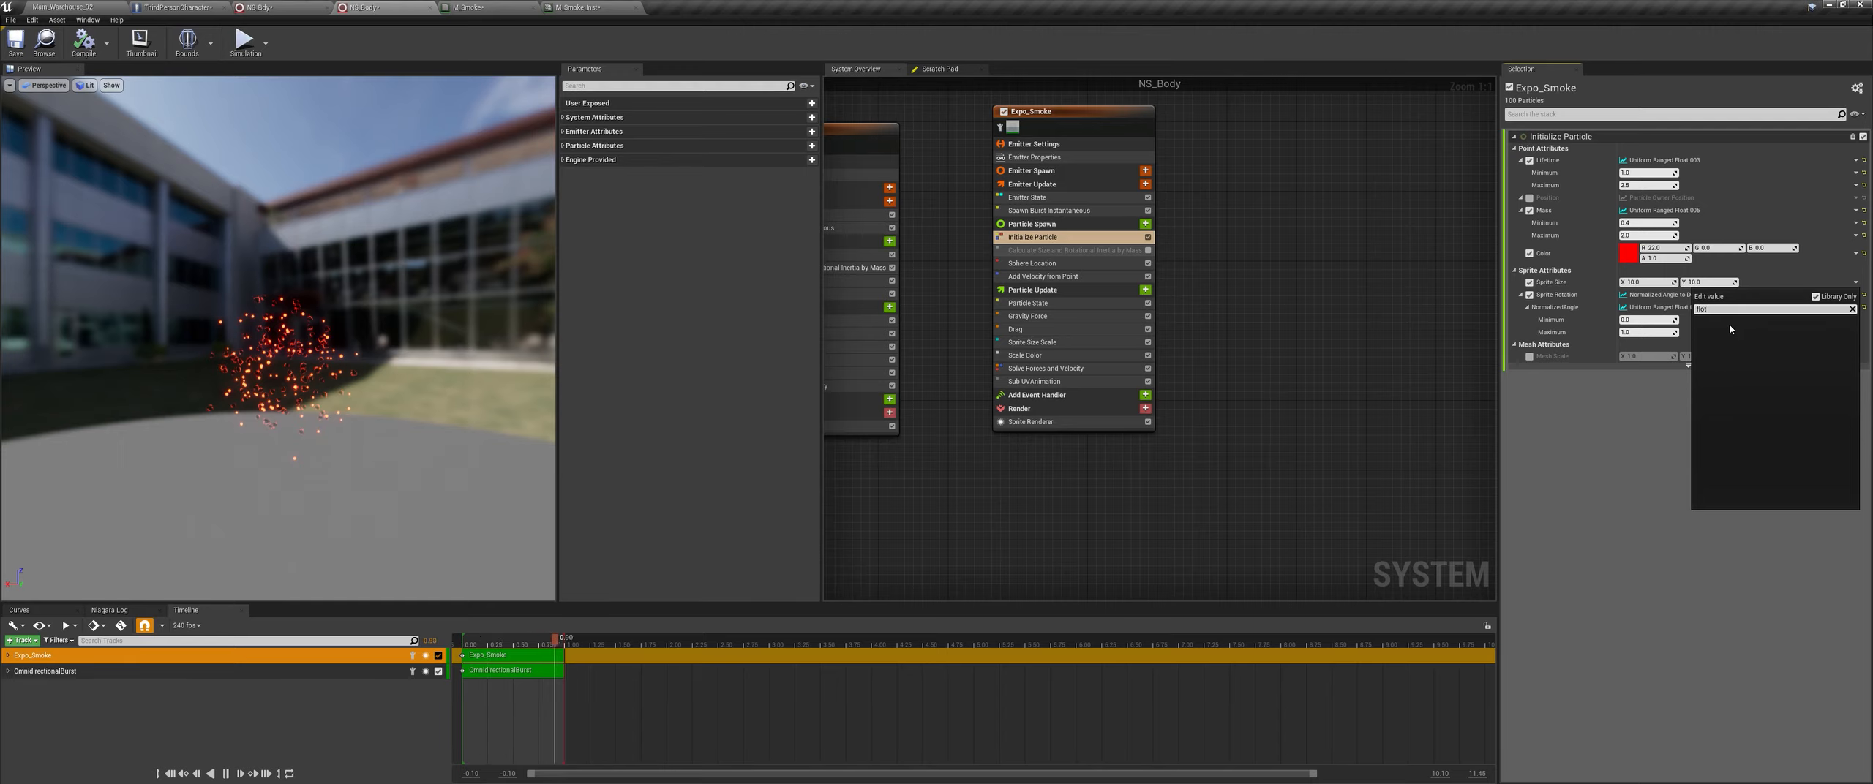
key("BackSpace")
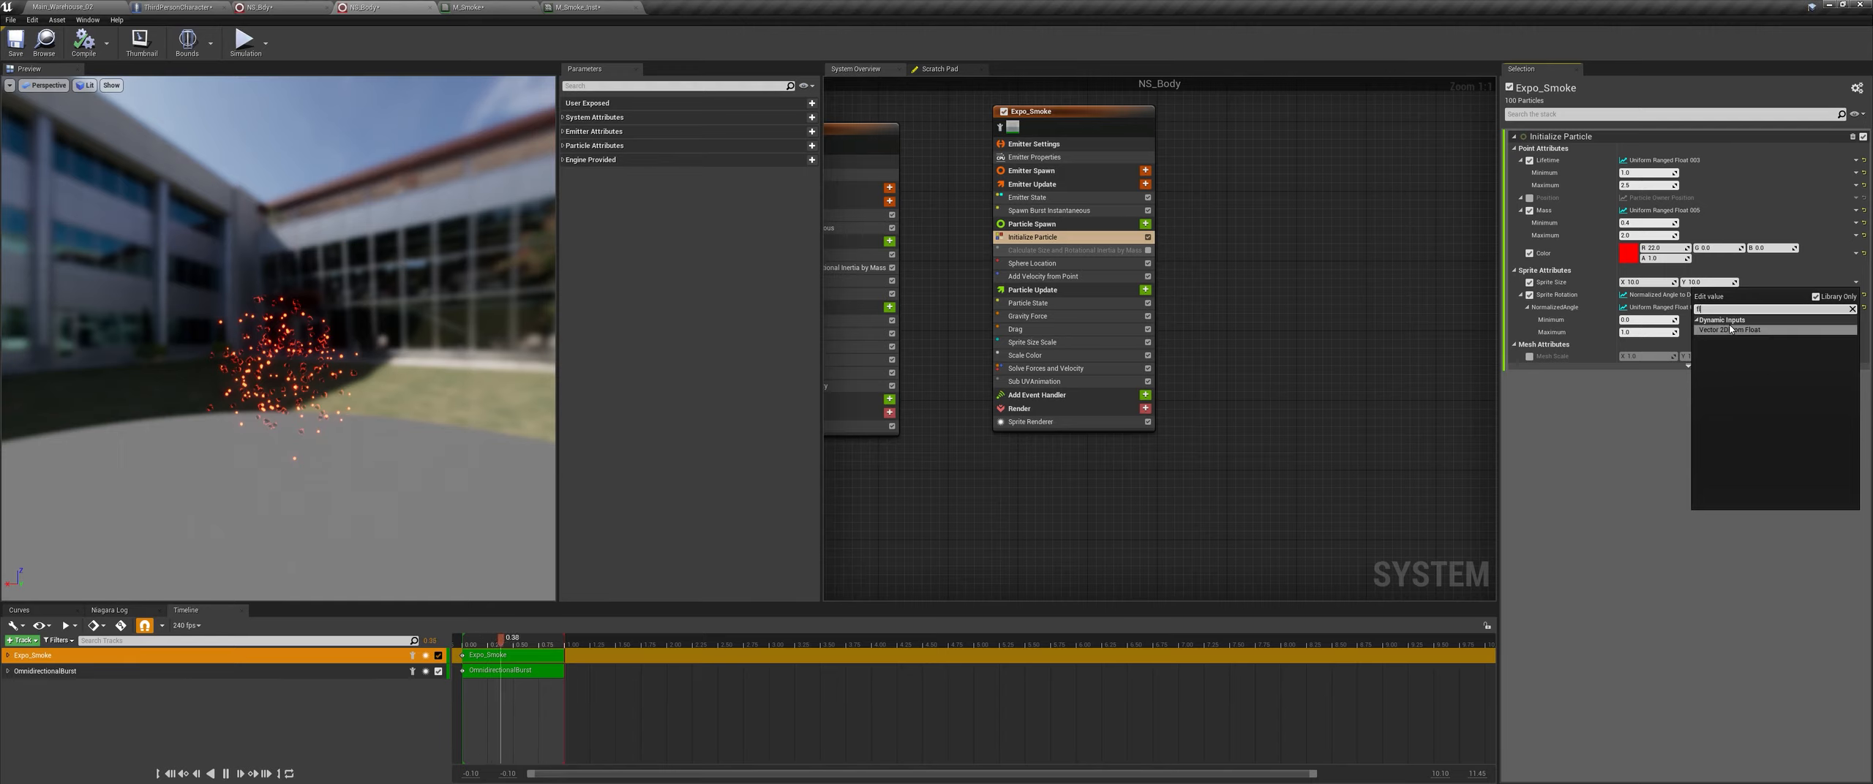
type("oat")
left_click(1730, 329)
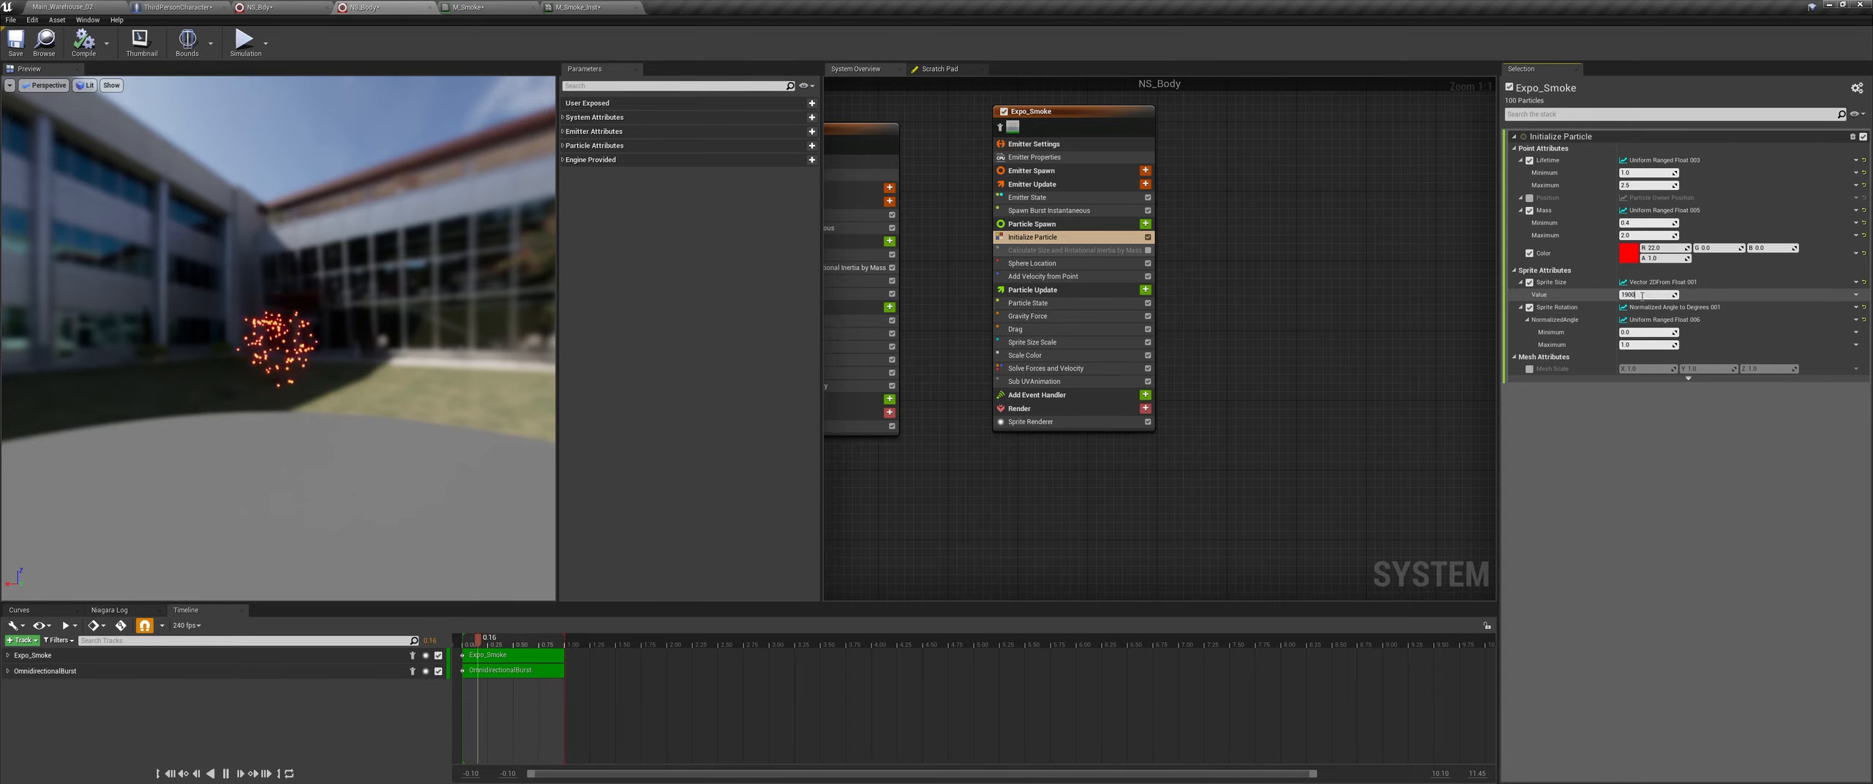
type("1")
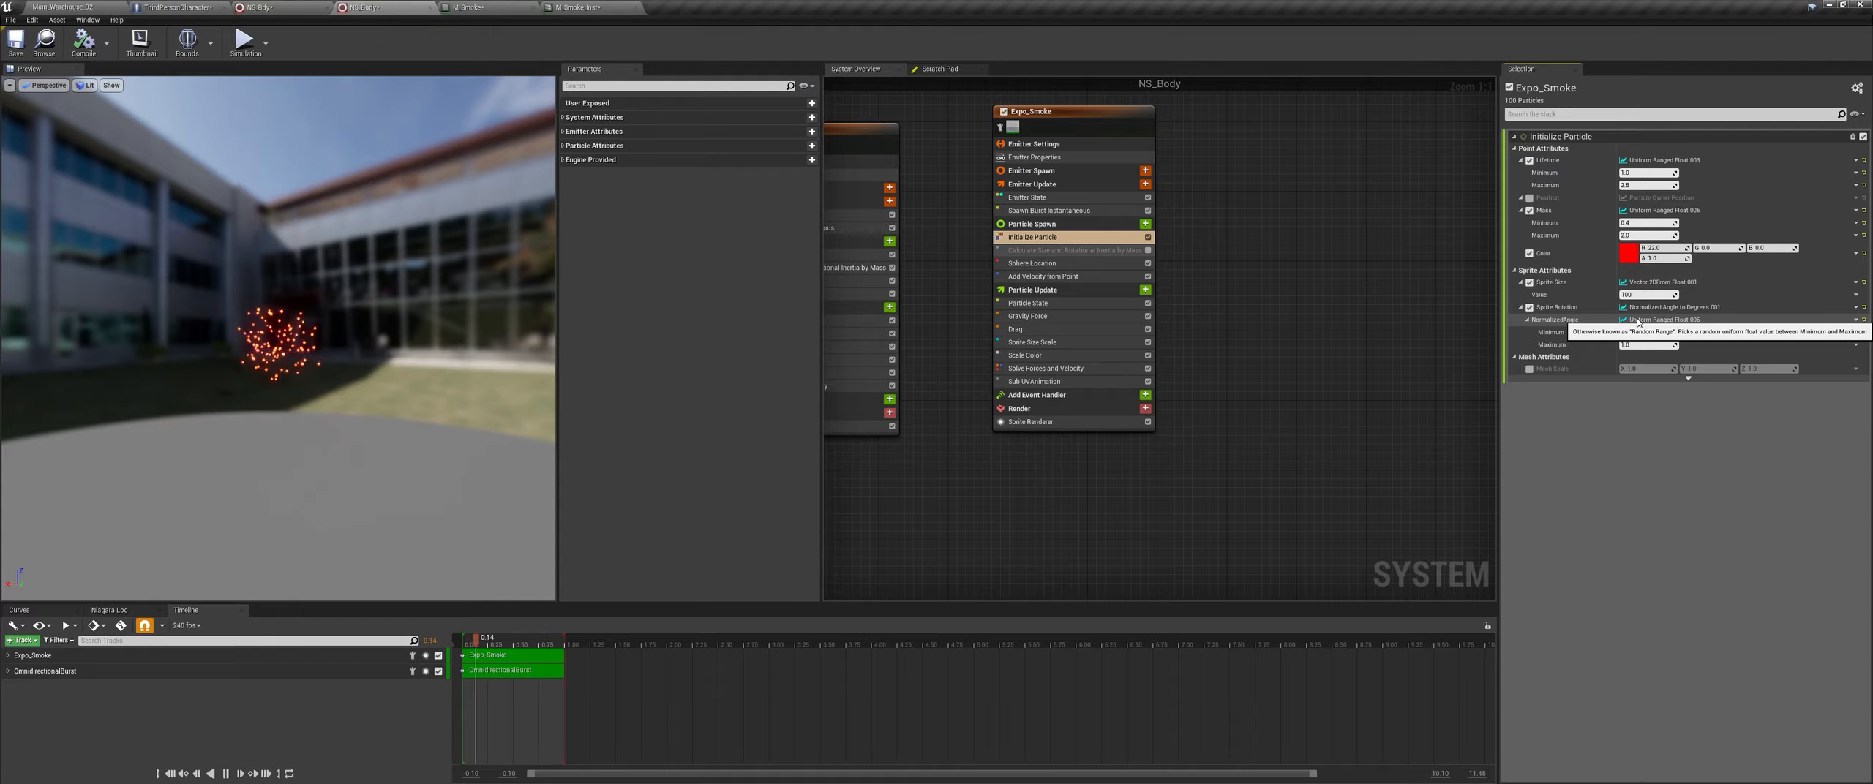
type("00")
key("Return")
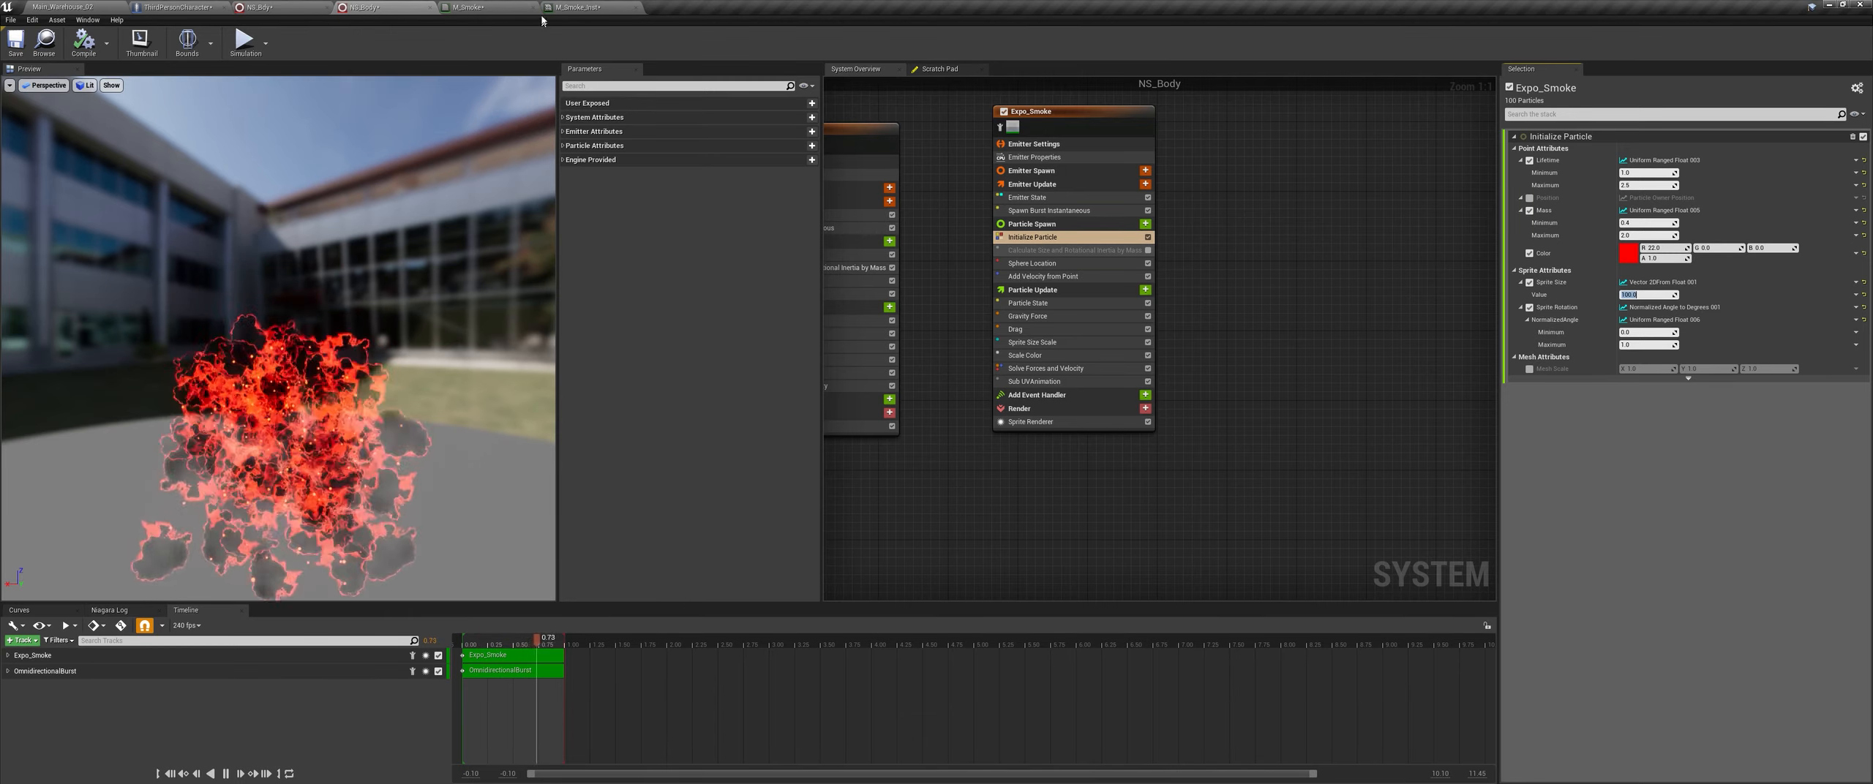
Step: Tune the scalar parameter controlling the glowing edge thickness in M_Smoke_Inst, checking each change in the NS_Body preview
left_click(585, 7)
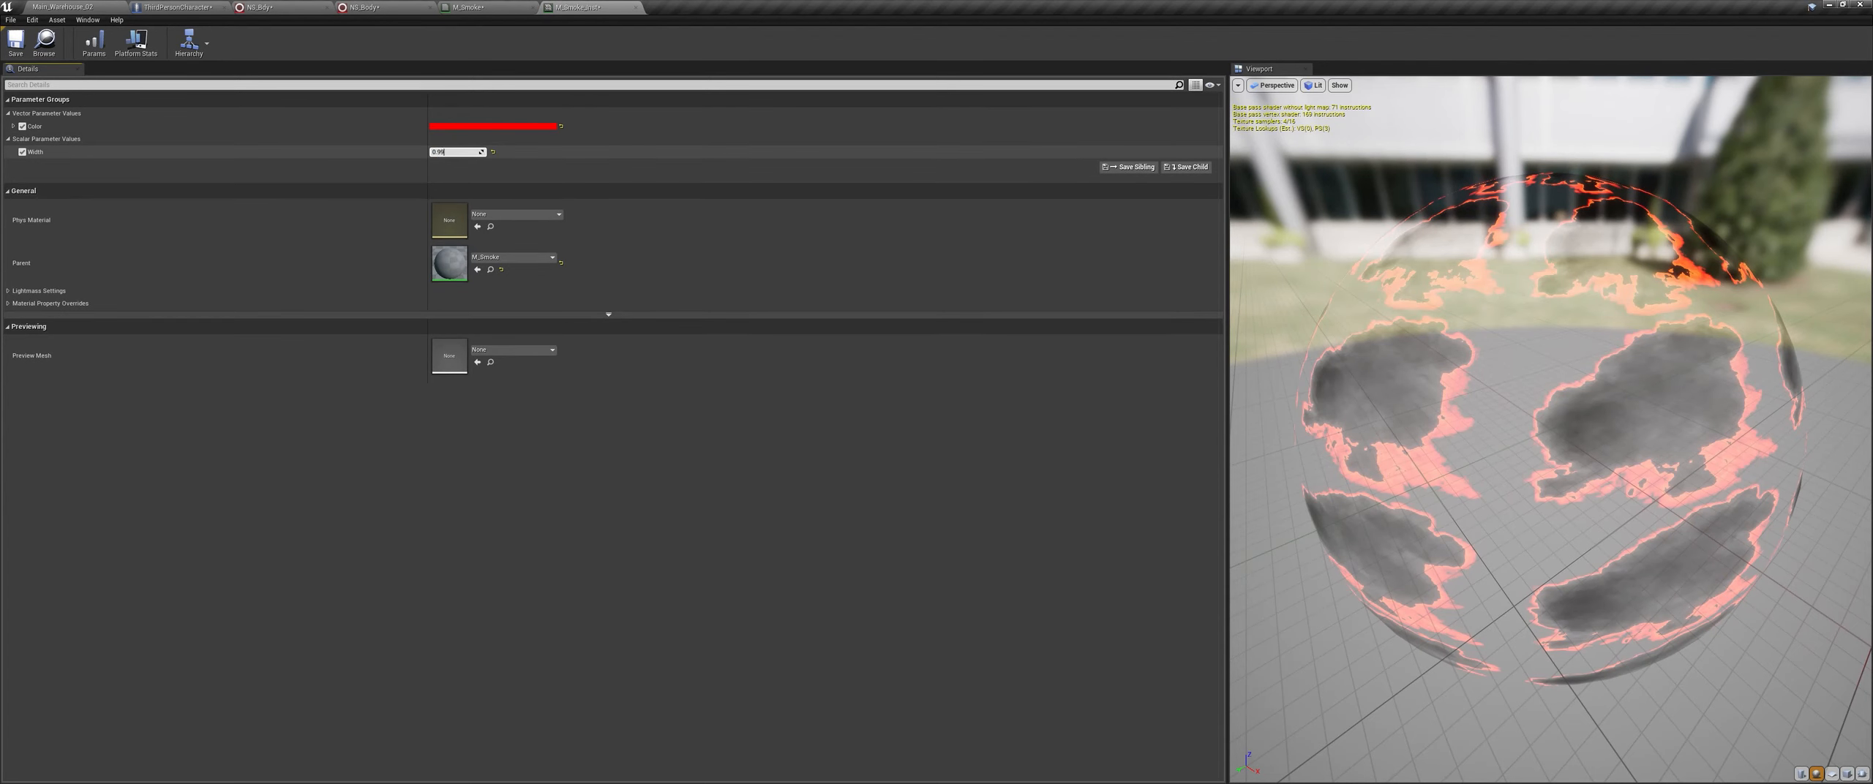
key("Return")
left_click(374, 6)
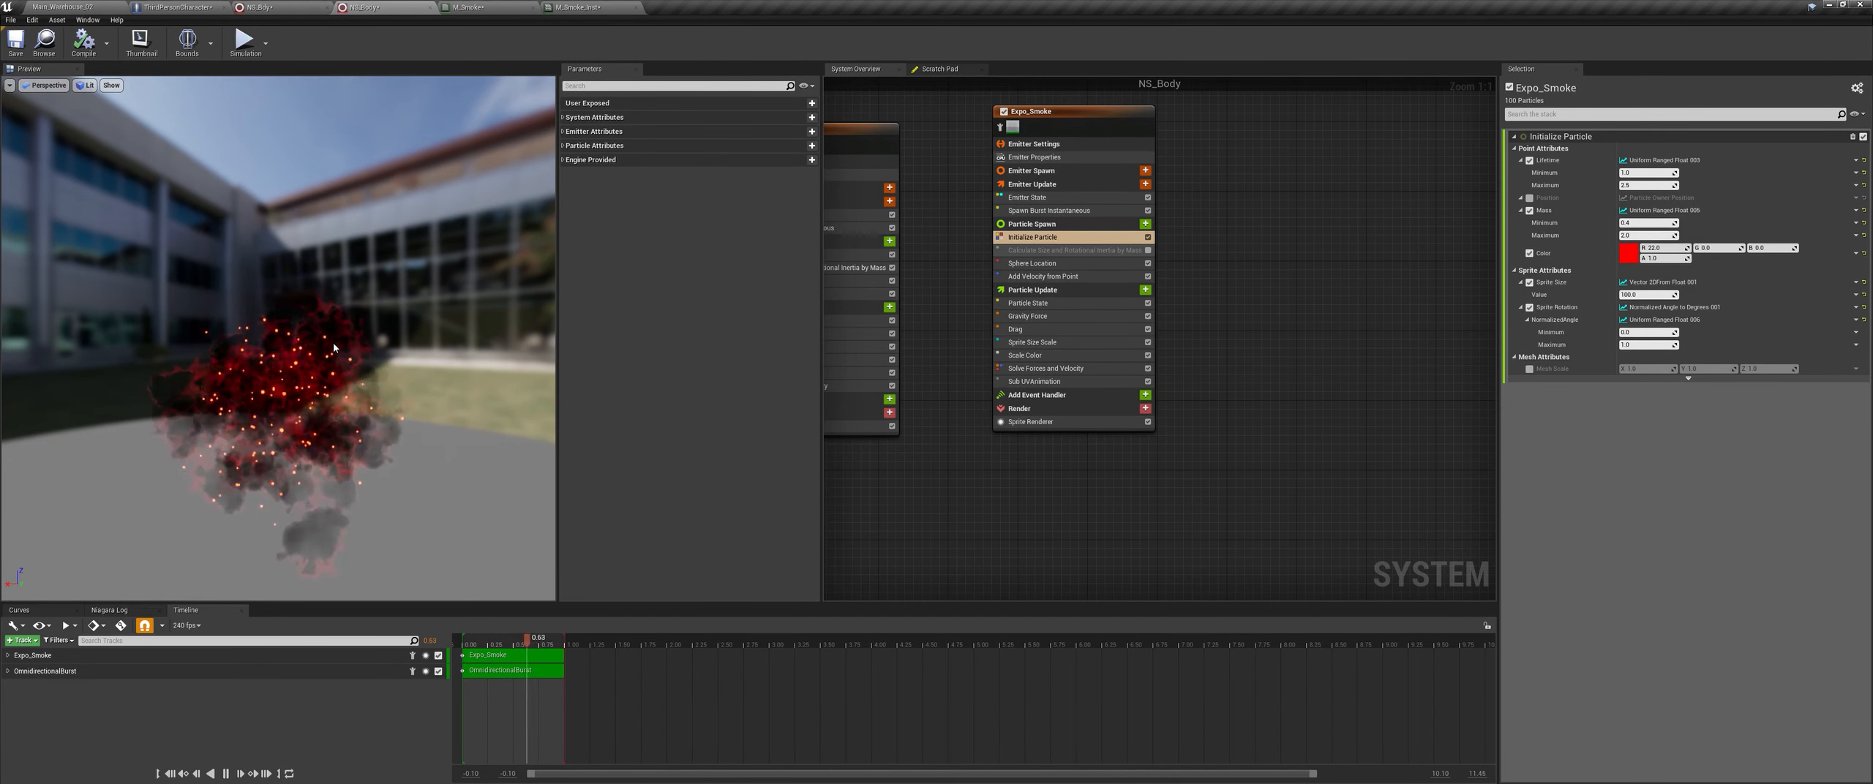
left_click(585, 7)
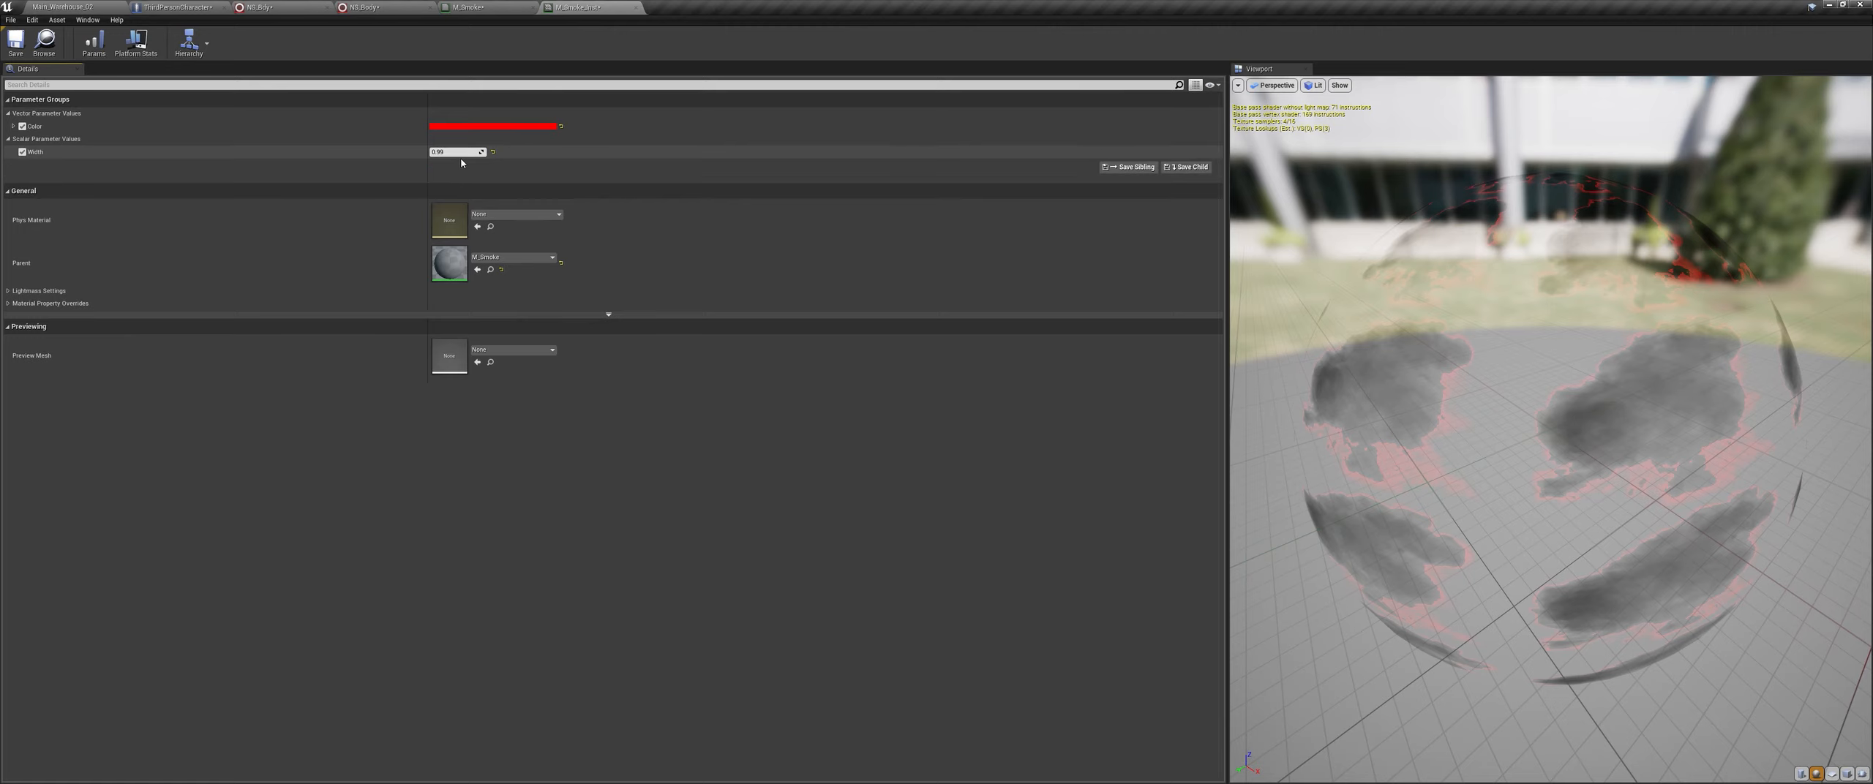
key("Return")
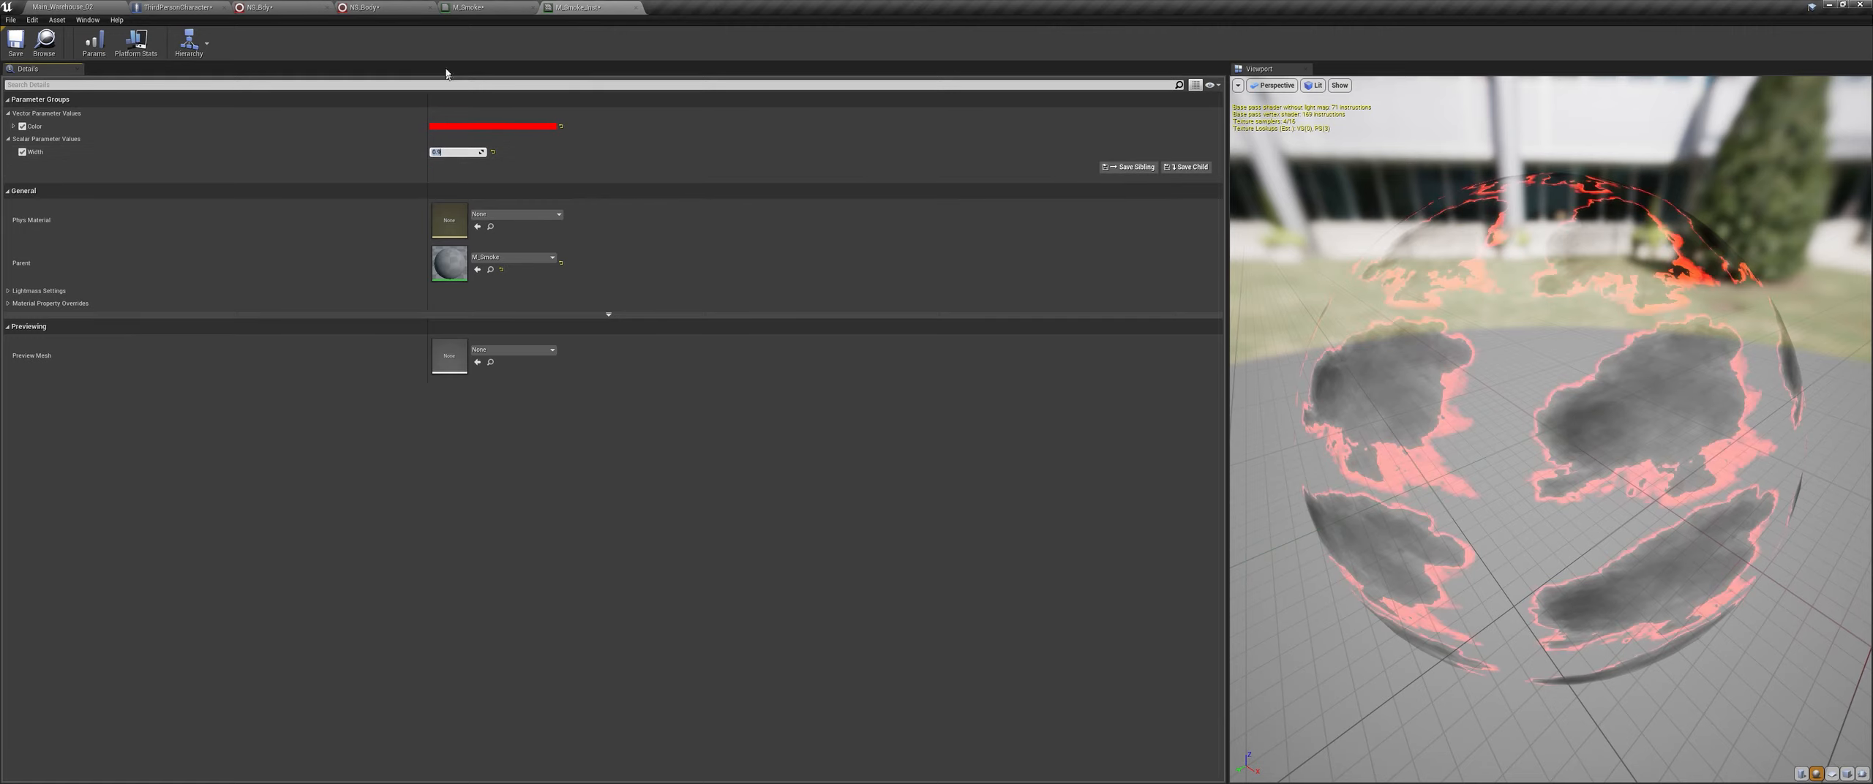
left_click(374, 6)
left_click(615, 6)
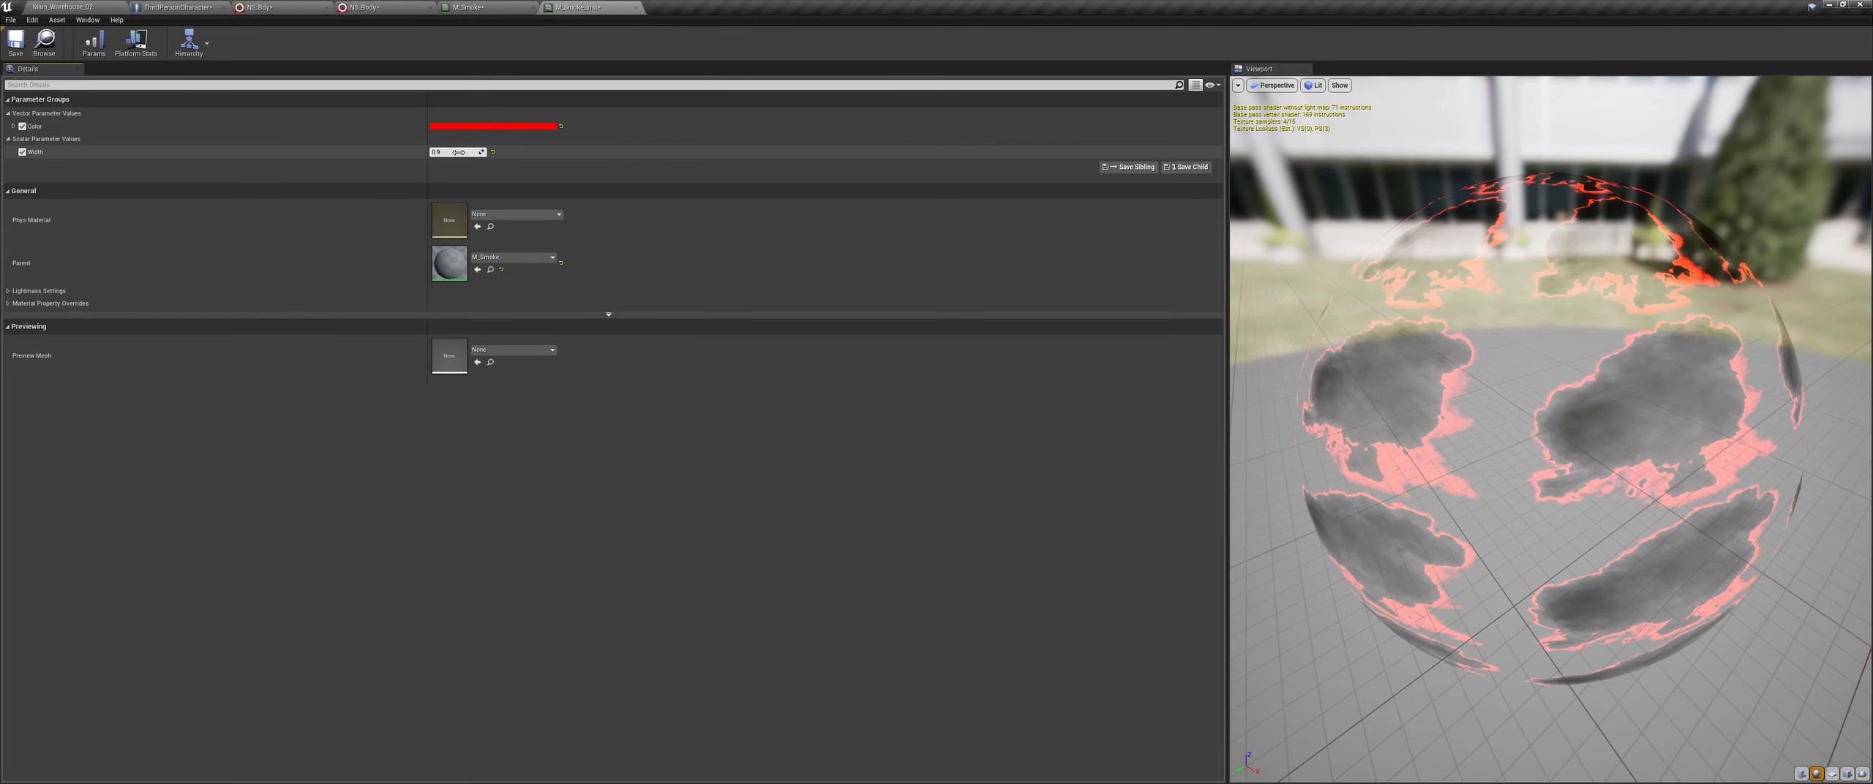
left_click(374, 7)
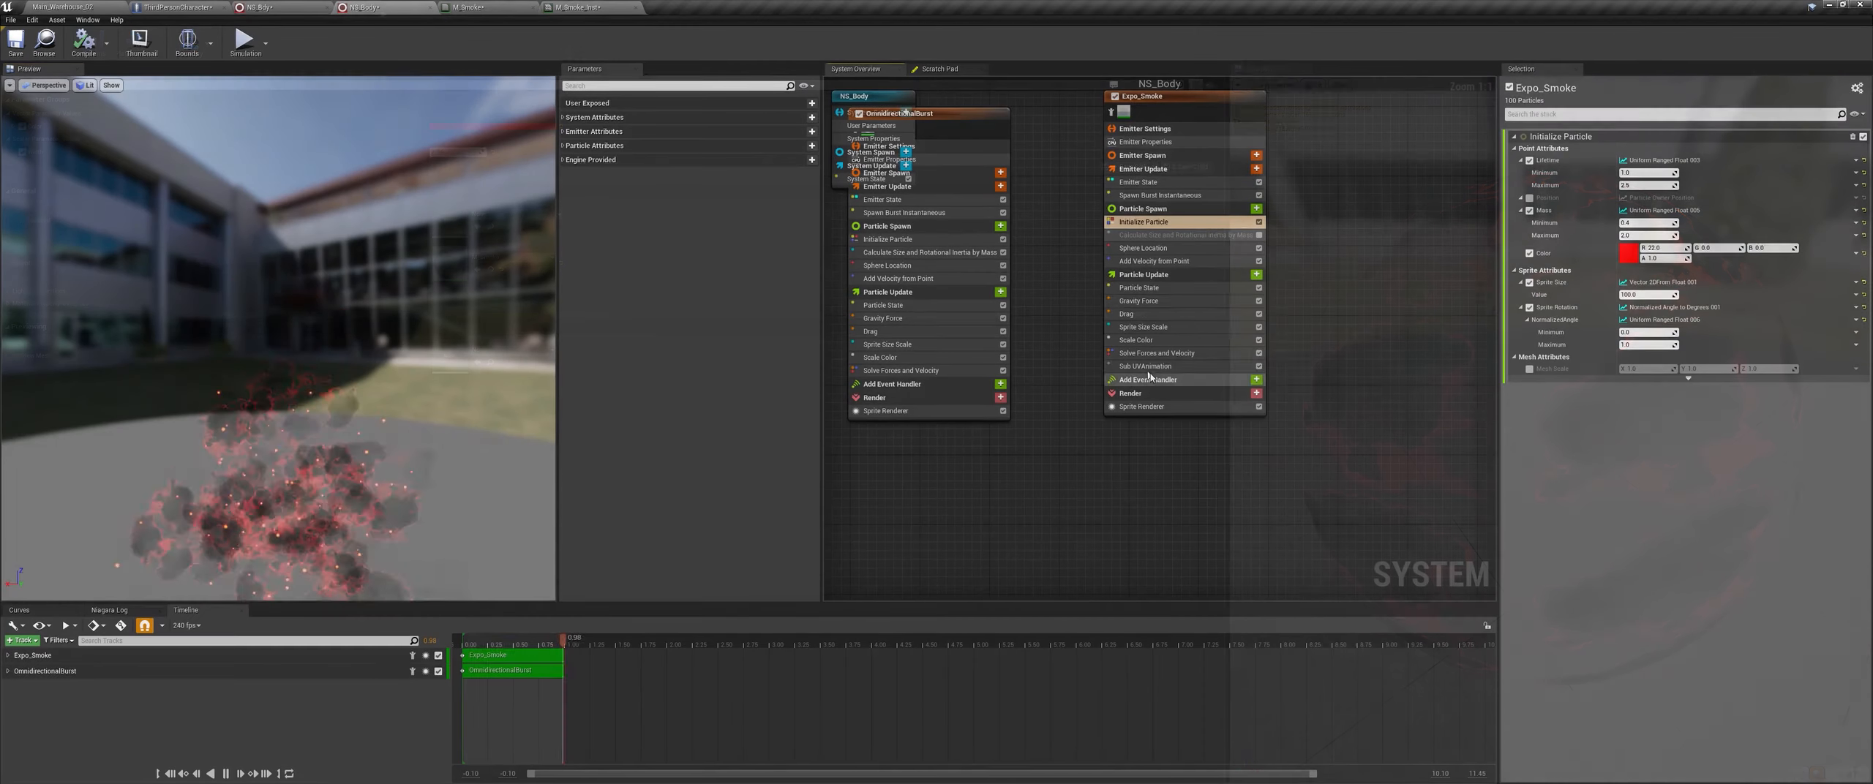
Step: Add an Add Velocity module to Expo_Smoke's Particle Update group and fix its dependency order issue
left_click(1256, 275)
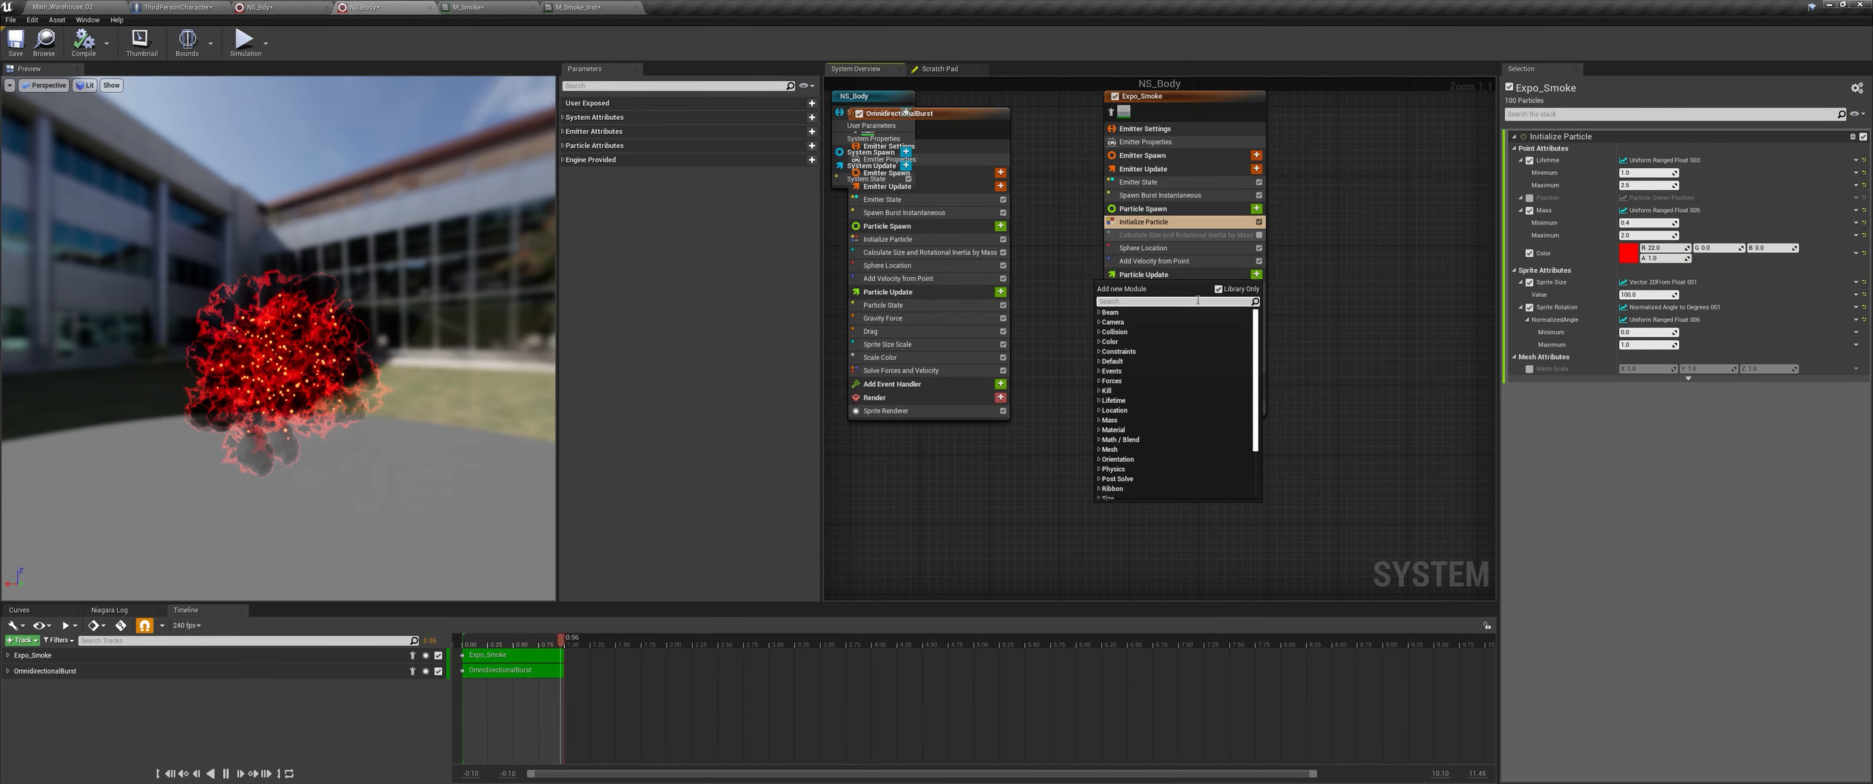
type("add")
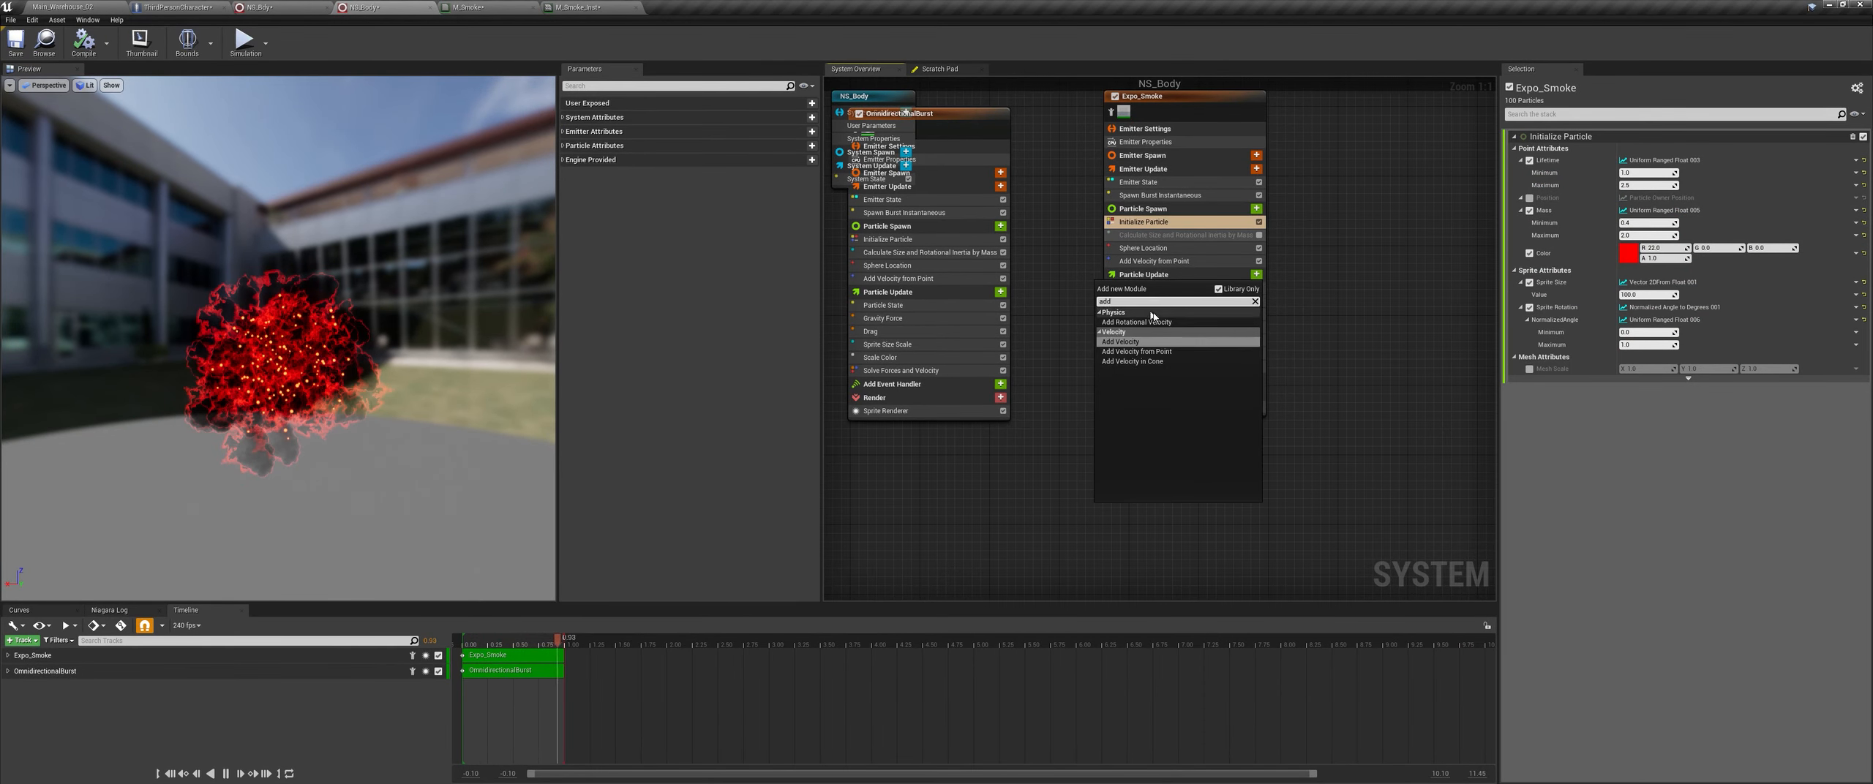
left_click(1131, 341)
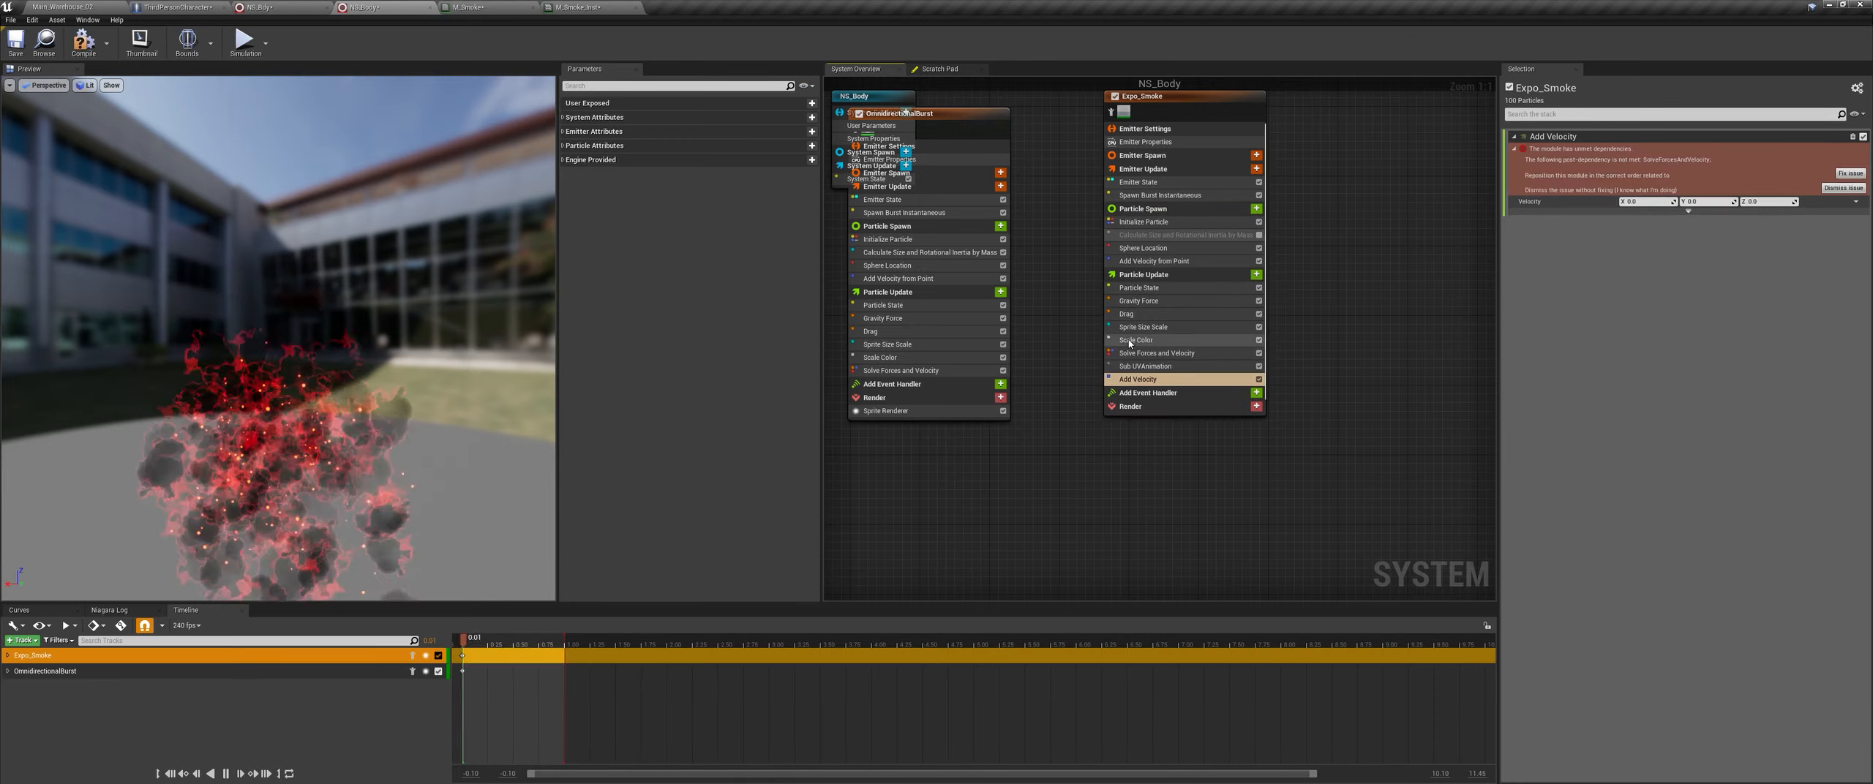
left_click(1840, 176)
Step: Set the velocity of Expo_Smoke's Add Velocity module to Y -10 and Z 10
left_click(1704, 149)
type("1")
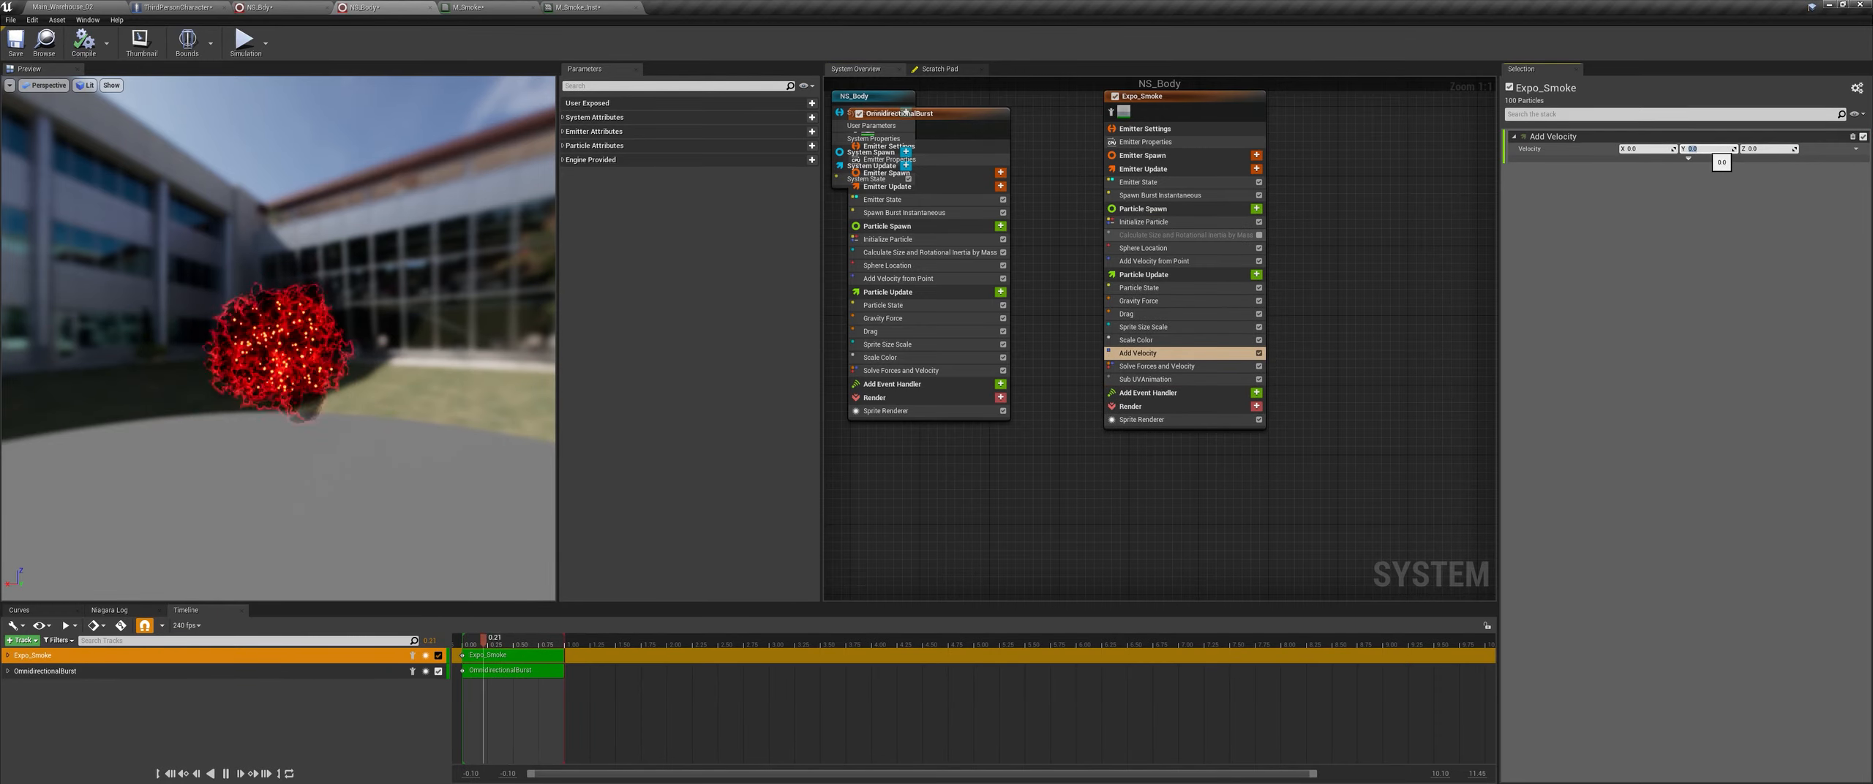
type("0")
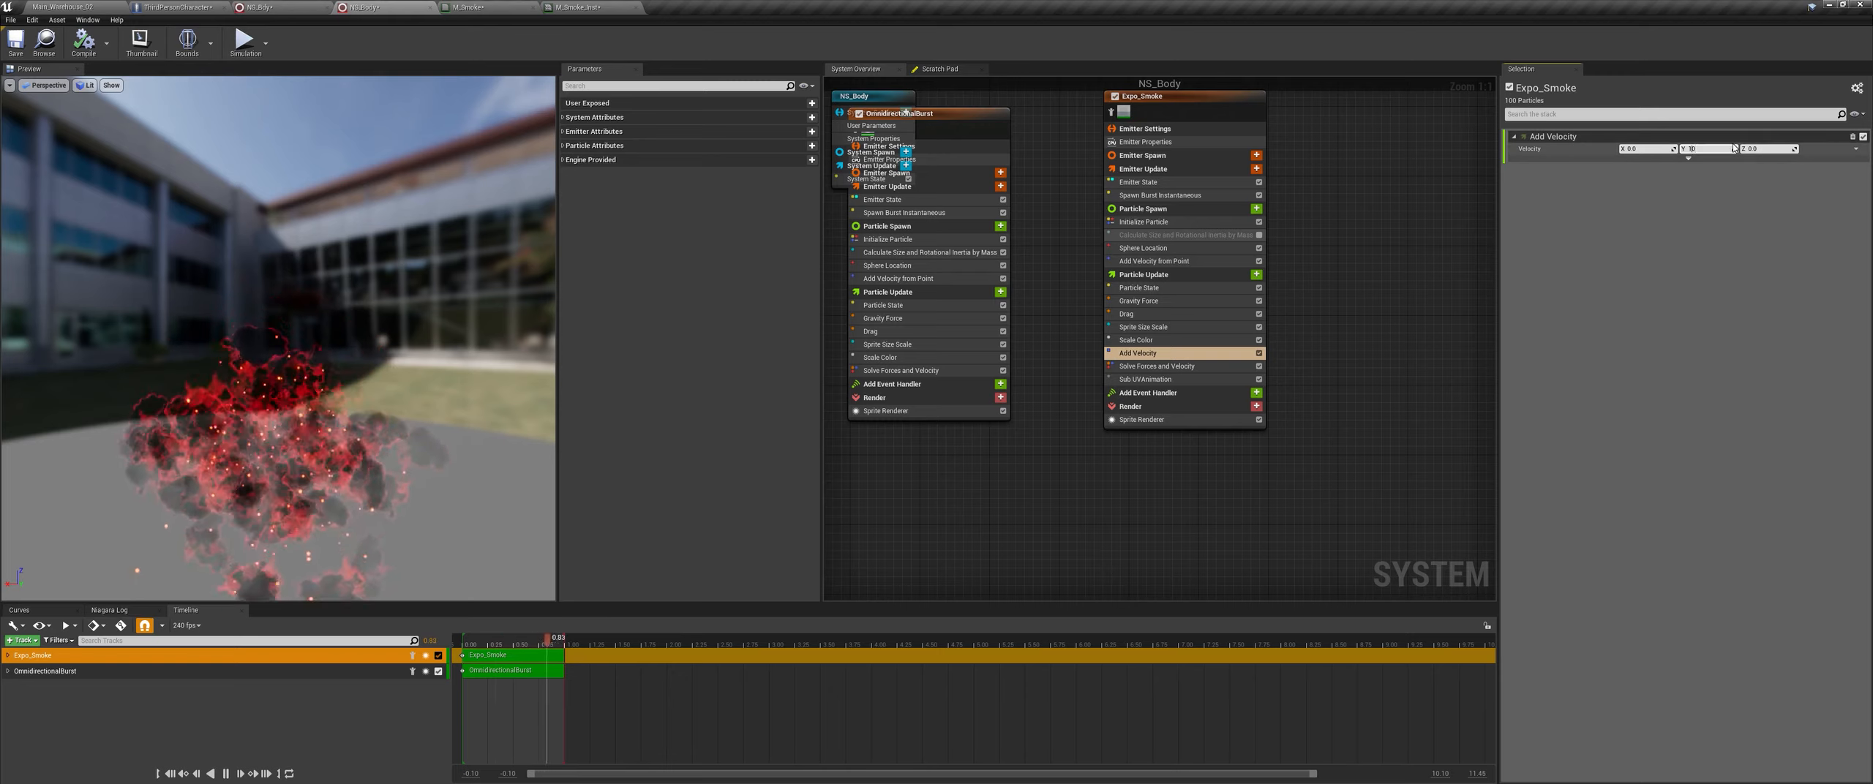
type("-")
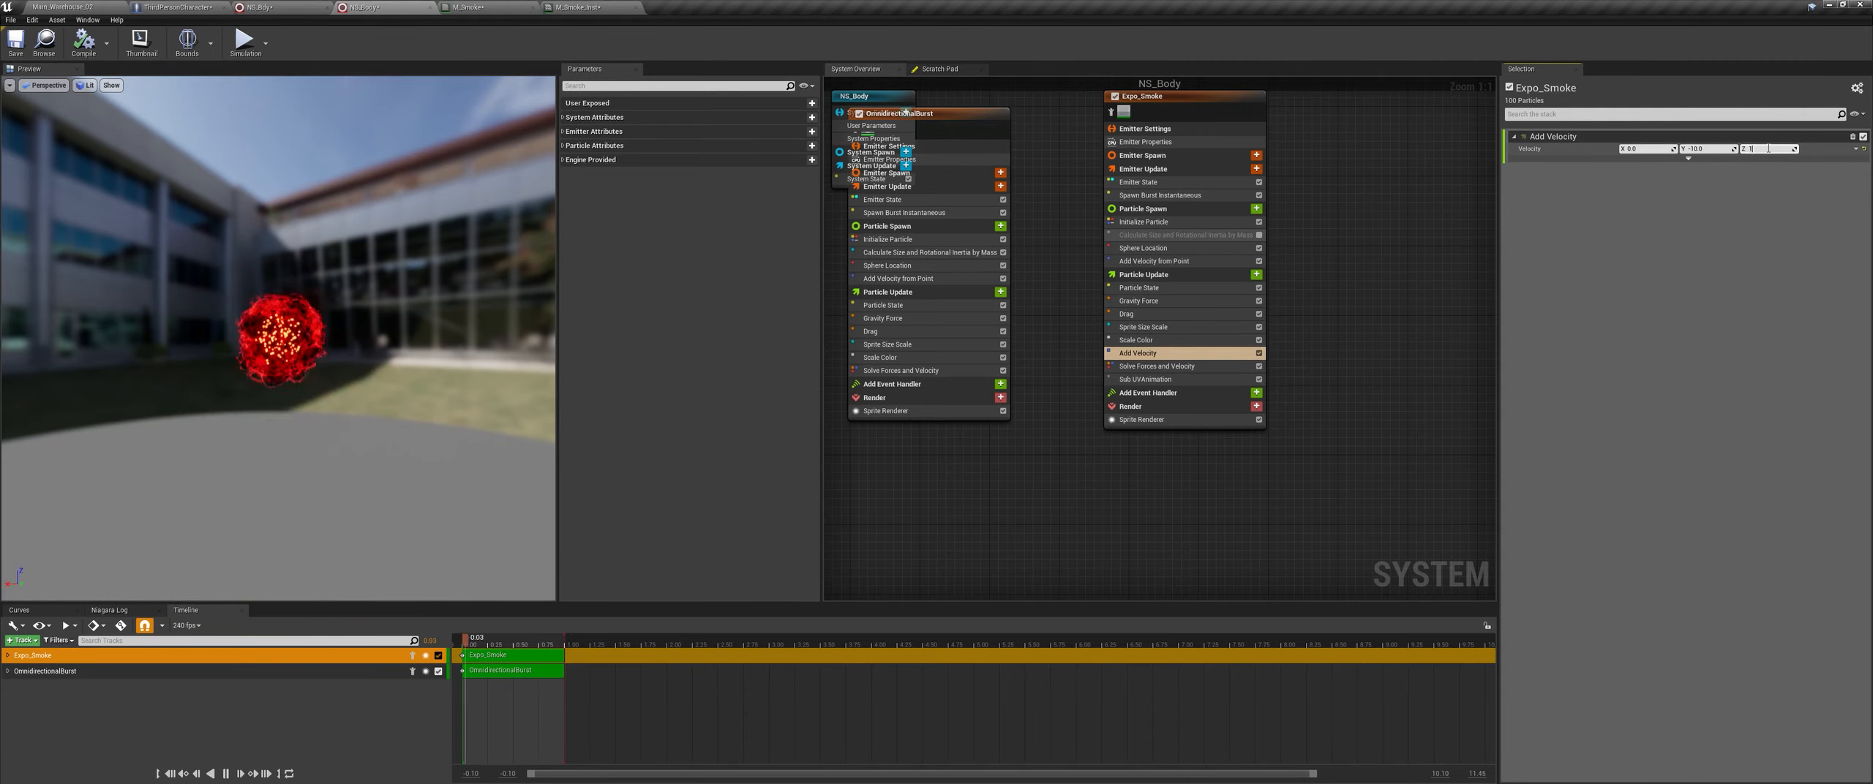
type("10")
key("Return")
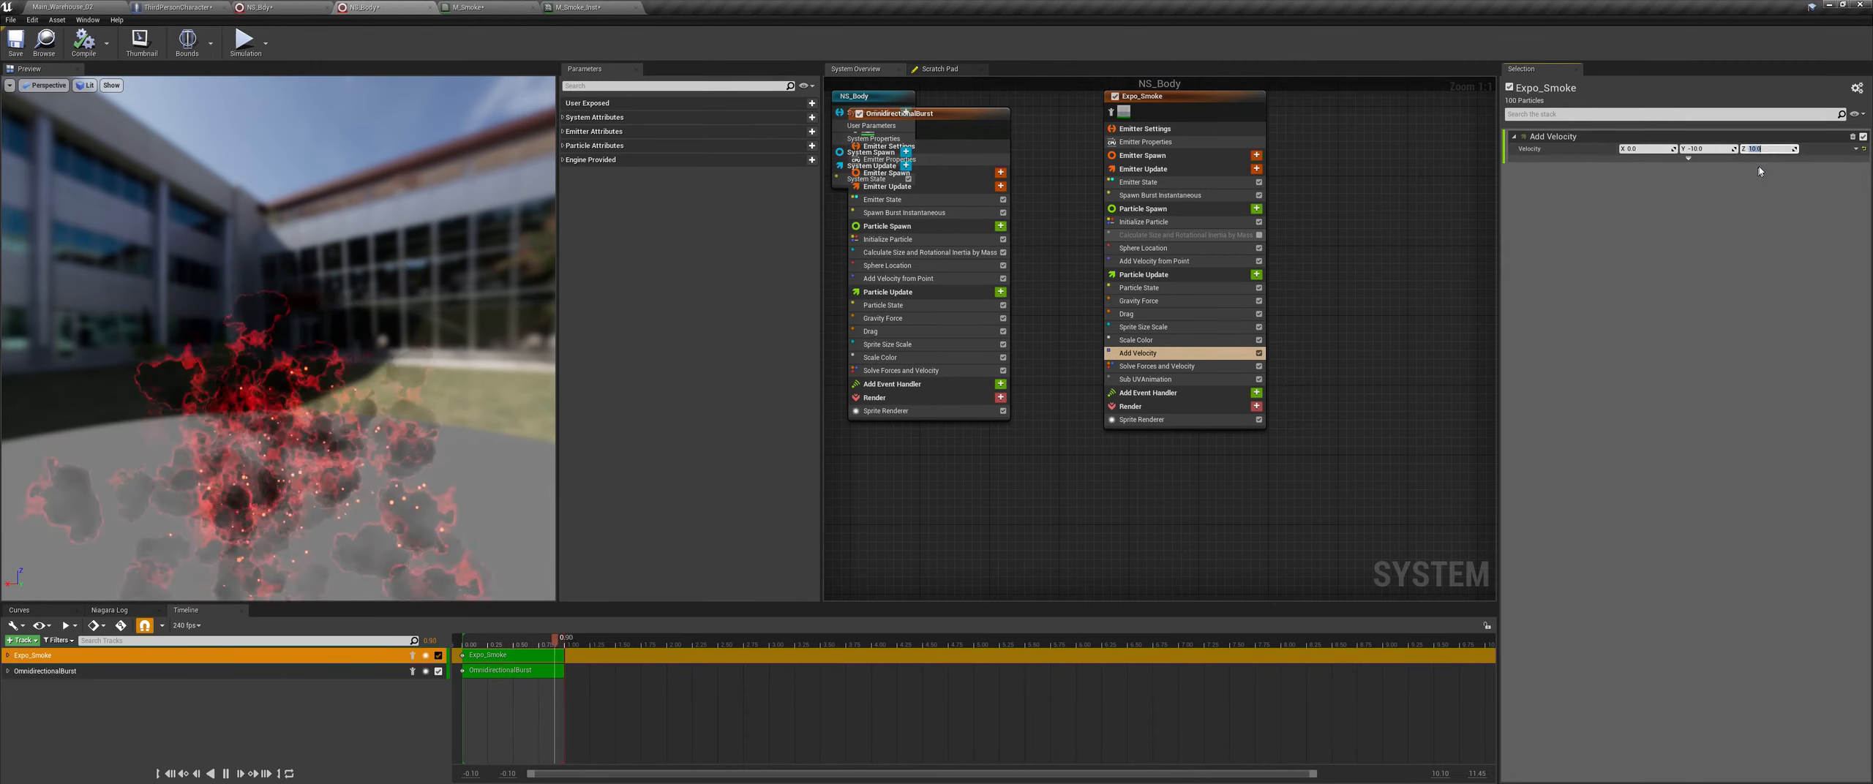
Step: Copy Expo_Smoke's Add Velocity module into OmnidirectionalBurst's Particle Update group and place it above Solve Forces and Velocity
right_click(1161, 354)
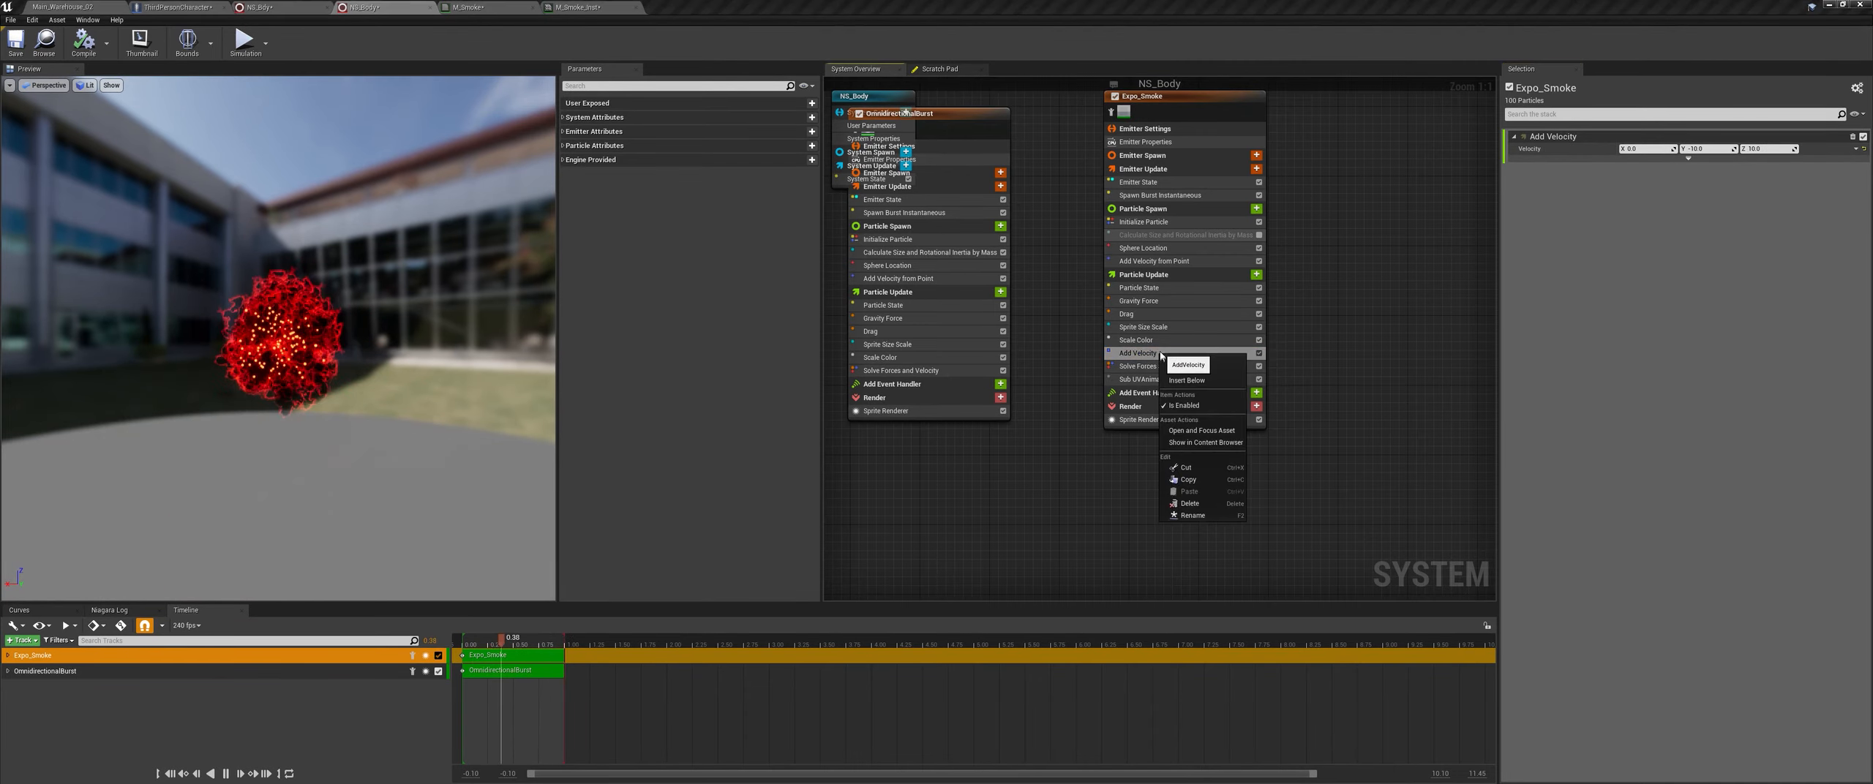
left_click(1188, 480)
left_click(939, 292)
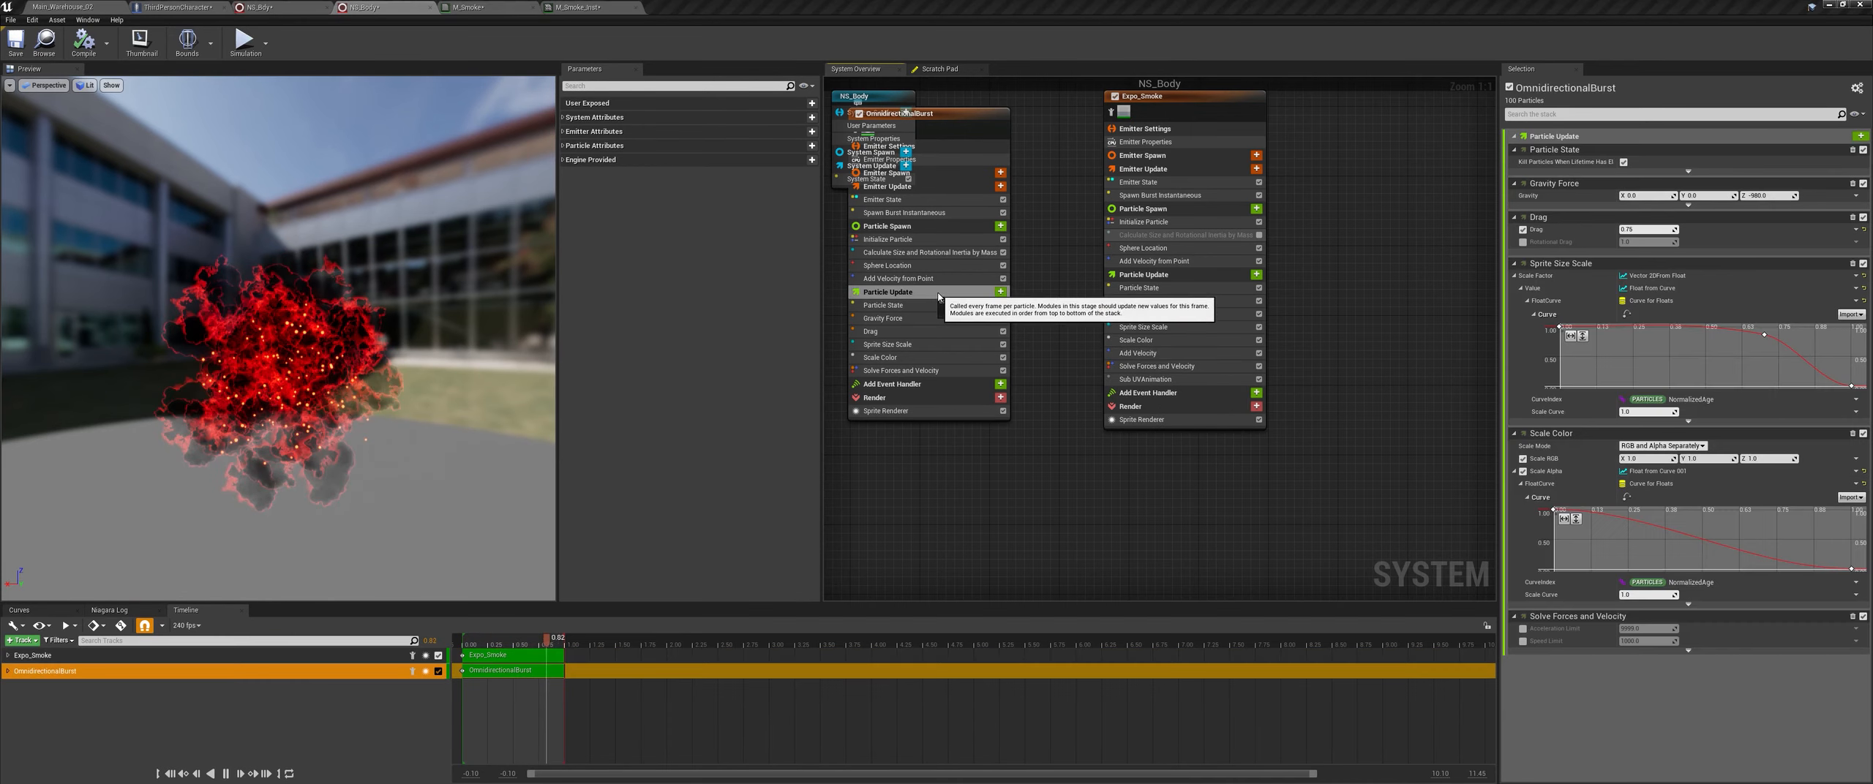
key("ctrl+v")
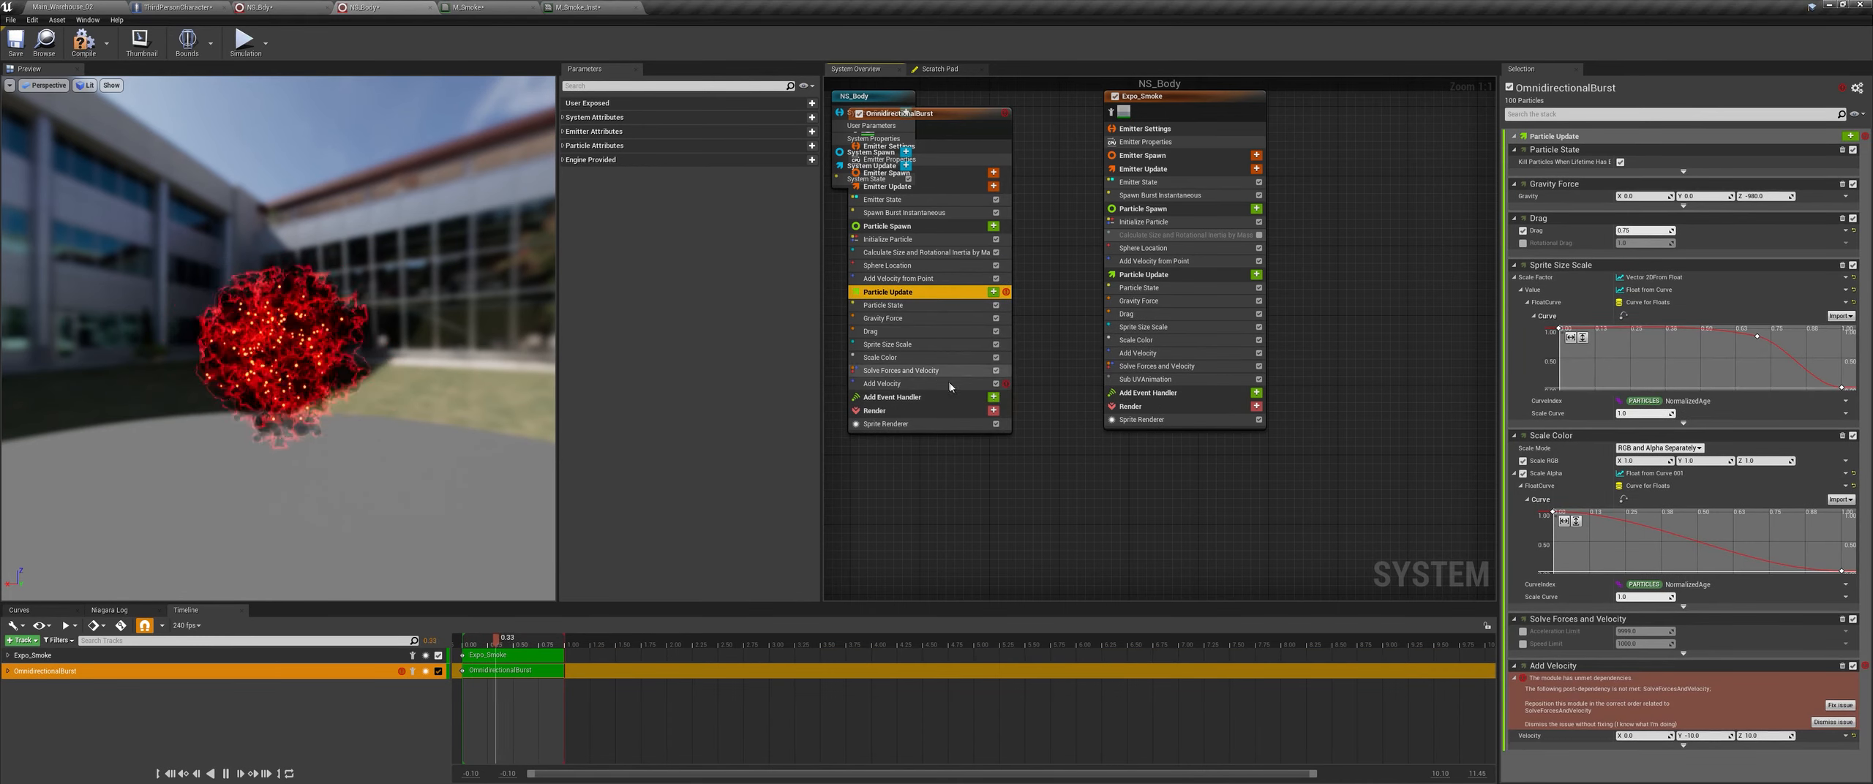
left_click(919, 384)
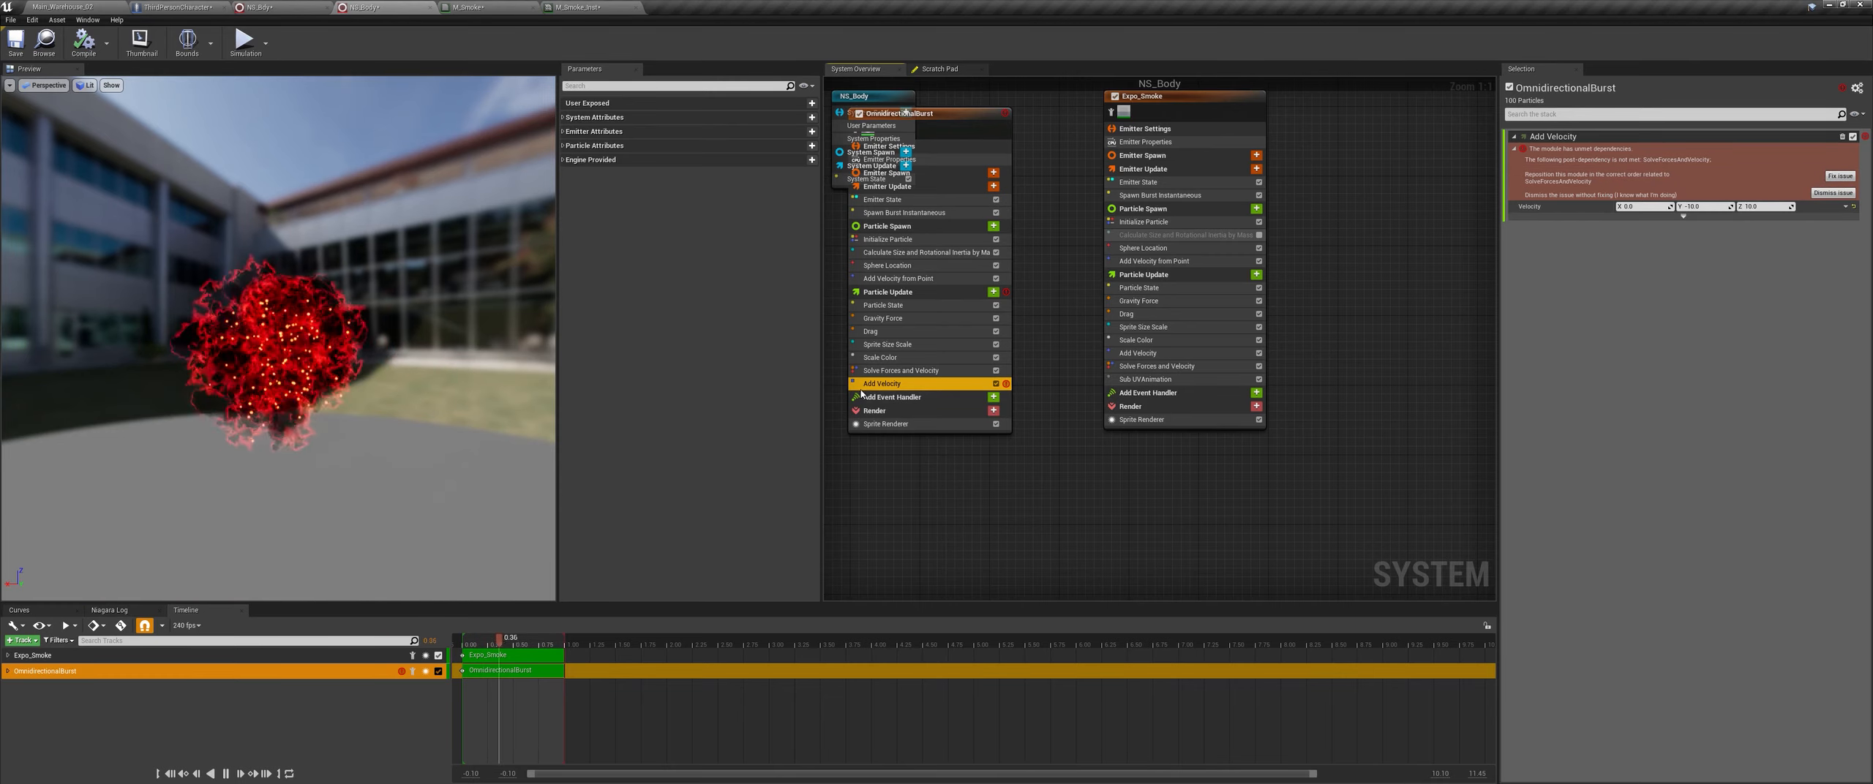
left_click_drag(871, 370, 872, 370)
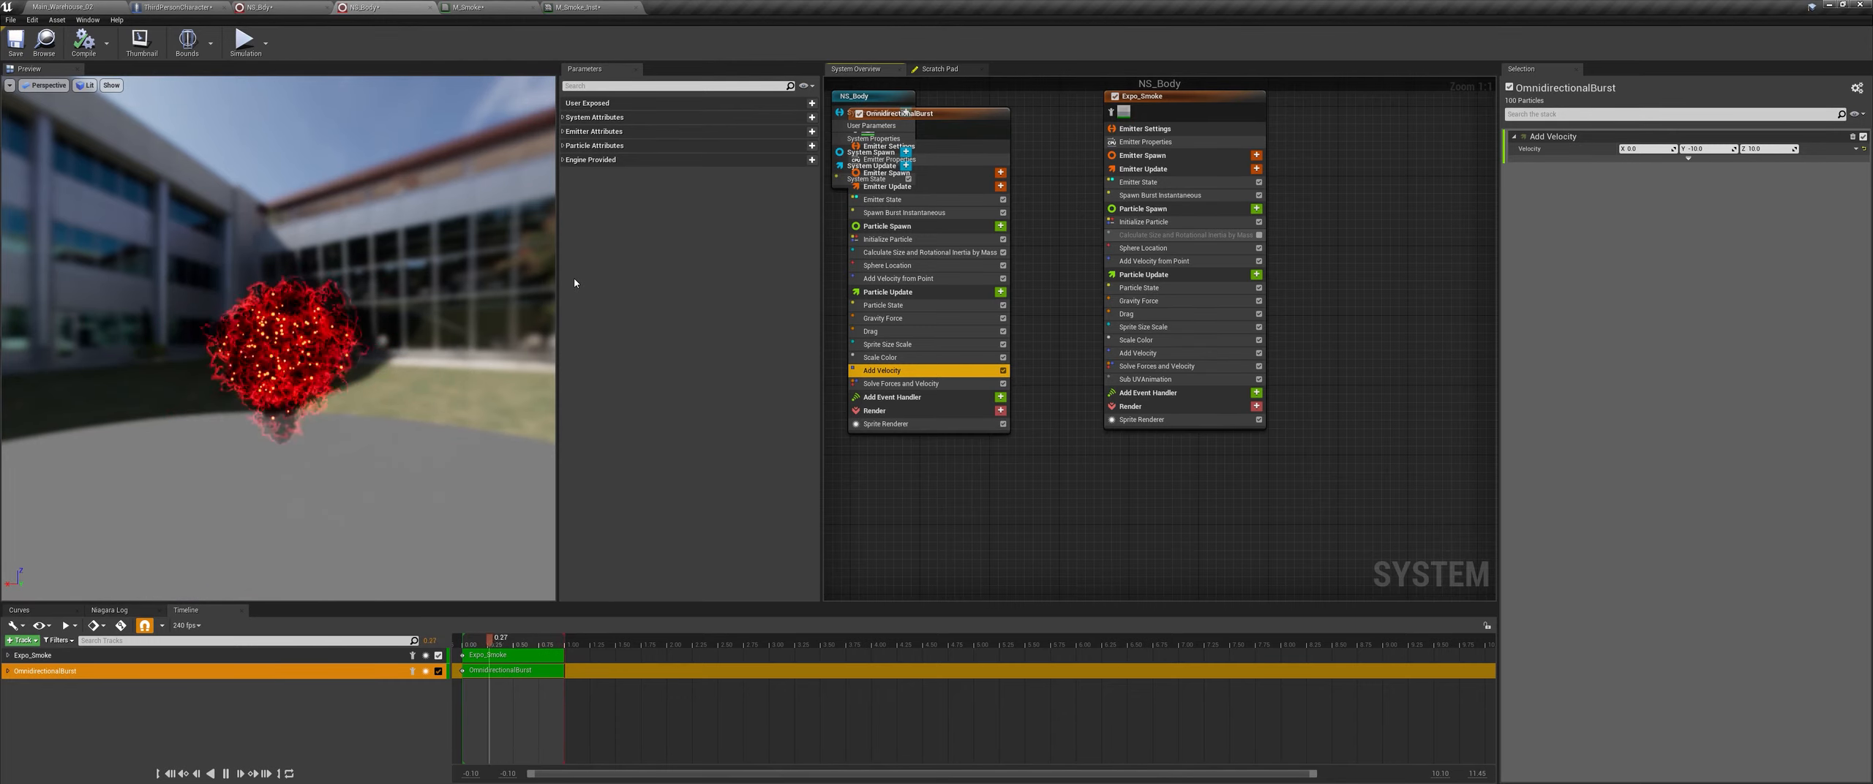
left_click_drag(381, 307, 95, 333)
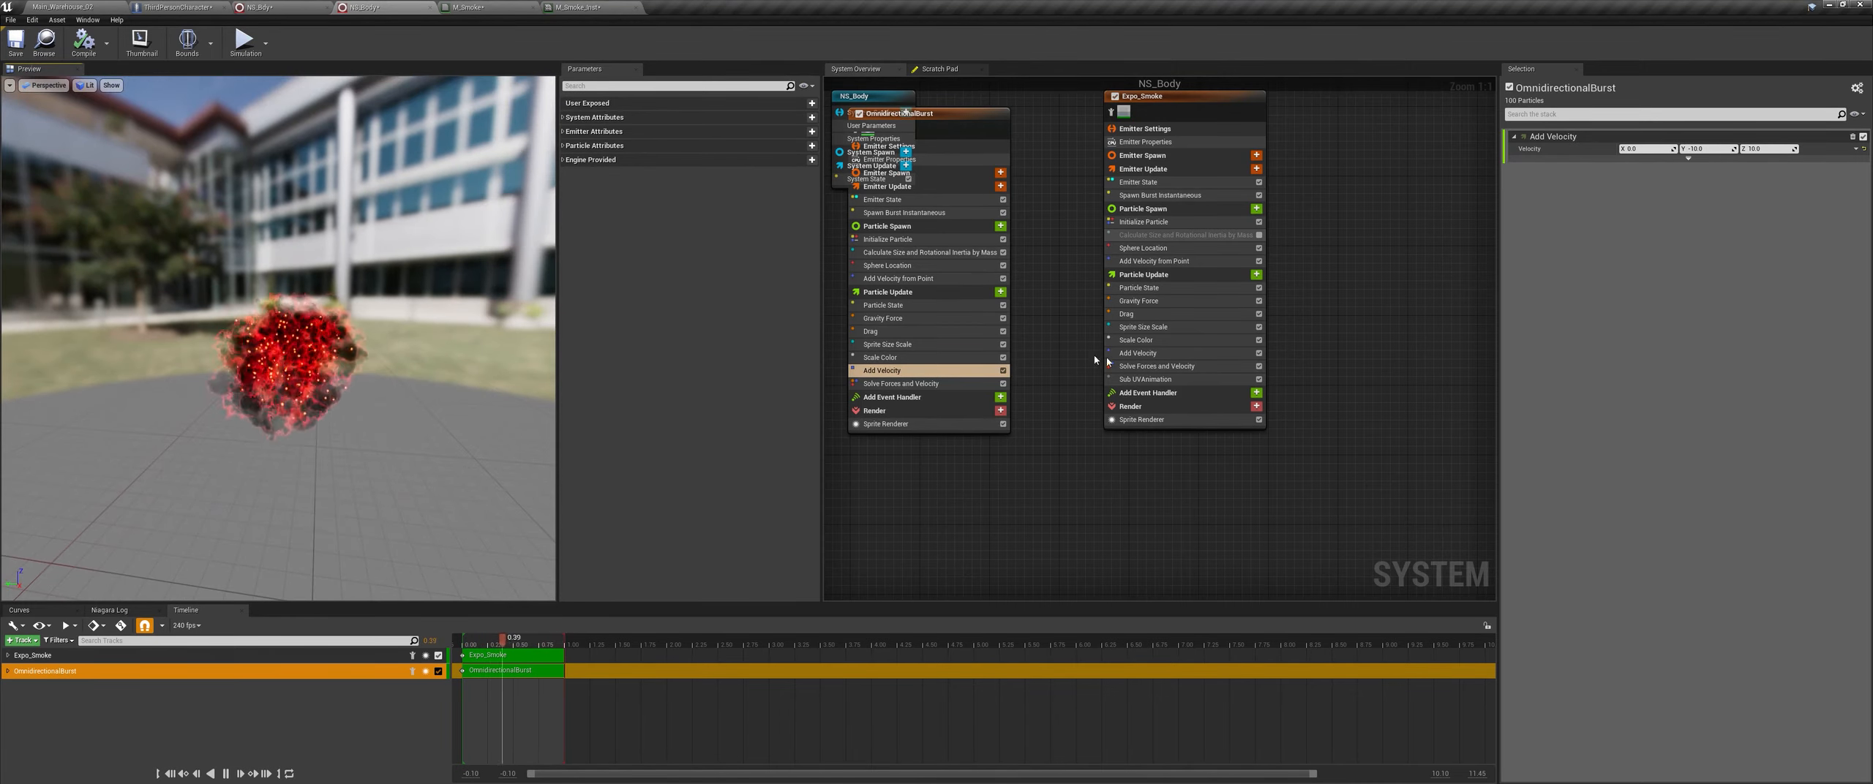
right_click_drag(1146, 366, 1174, 457)
left_click(1093, 487)
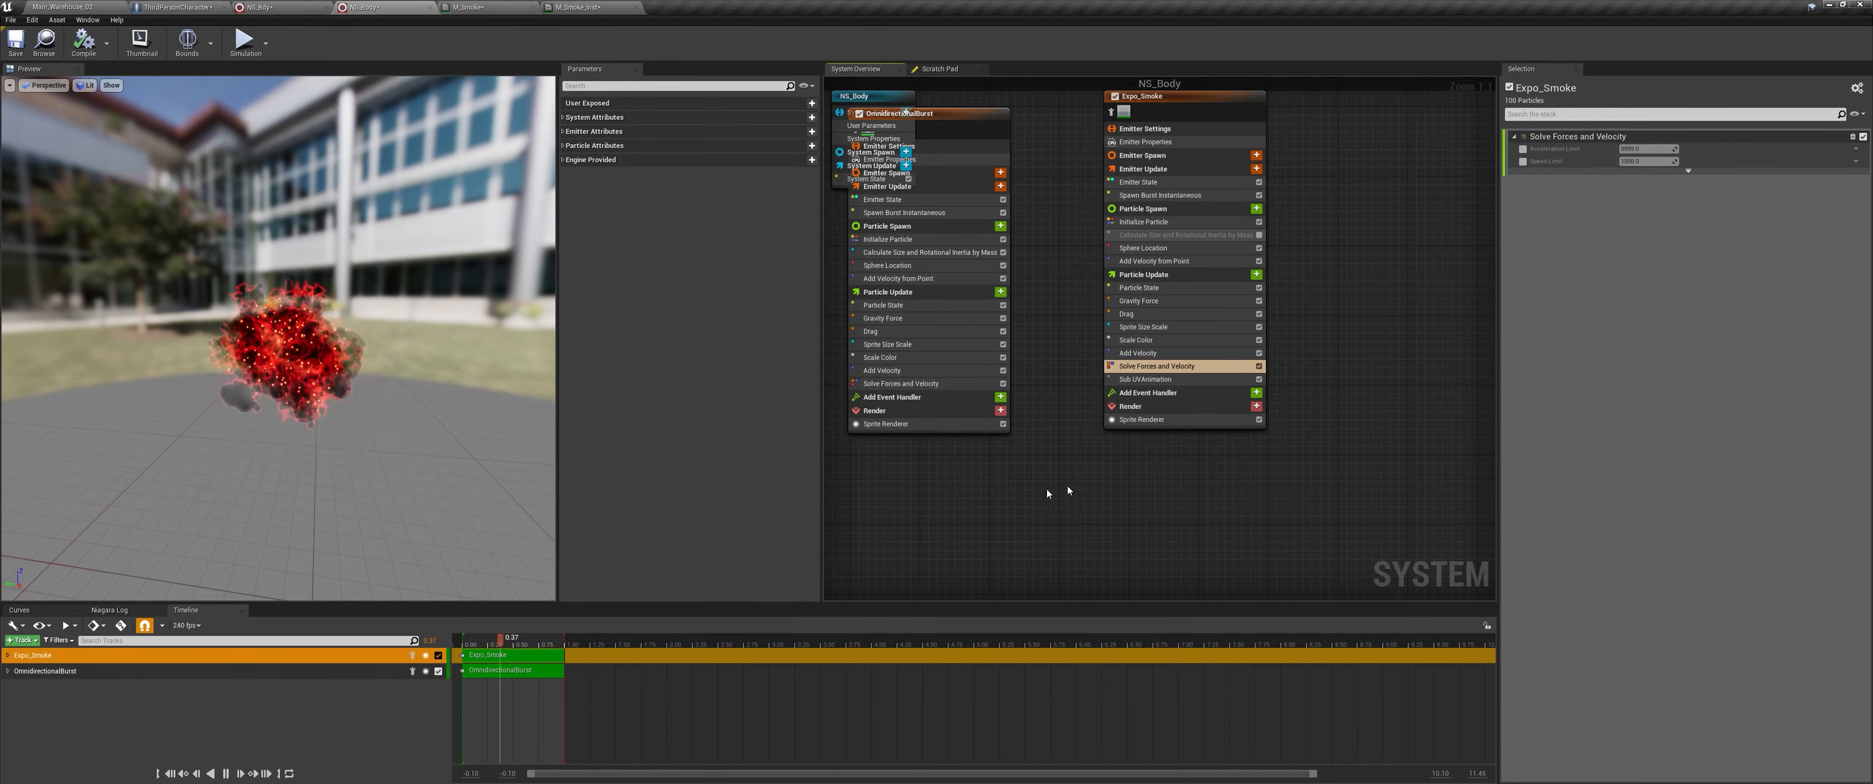
right_click_drag(961, 510, 1017, 506)
Step: Add a Niagara Particle System component under the Mesh in the ThirdPersonCharacter blueprint
left_click(175, 7)
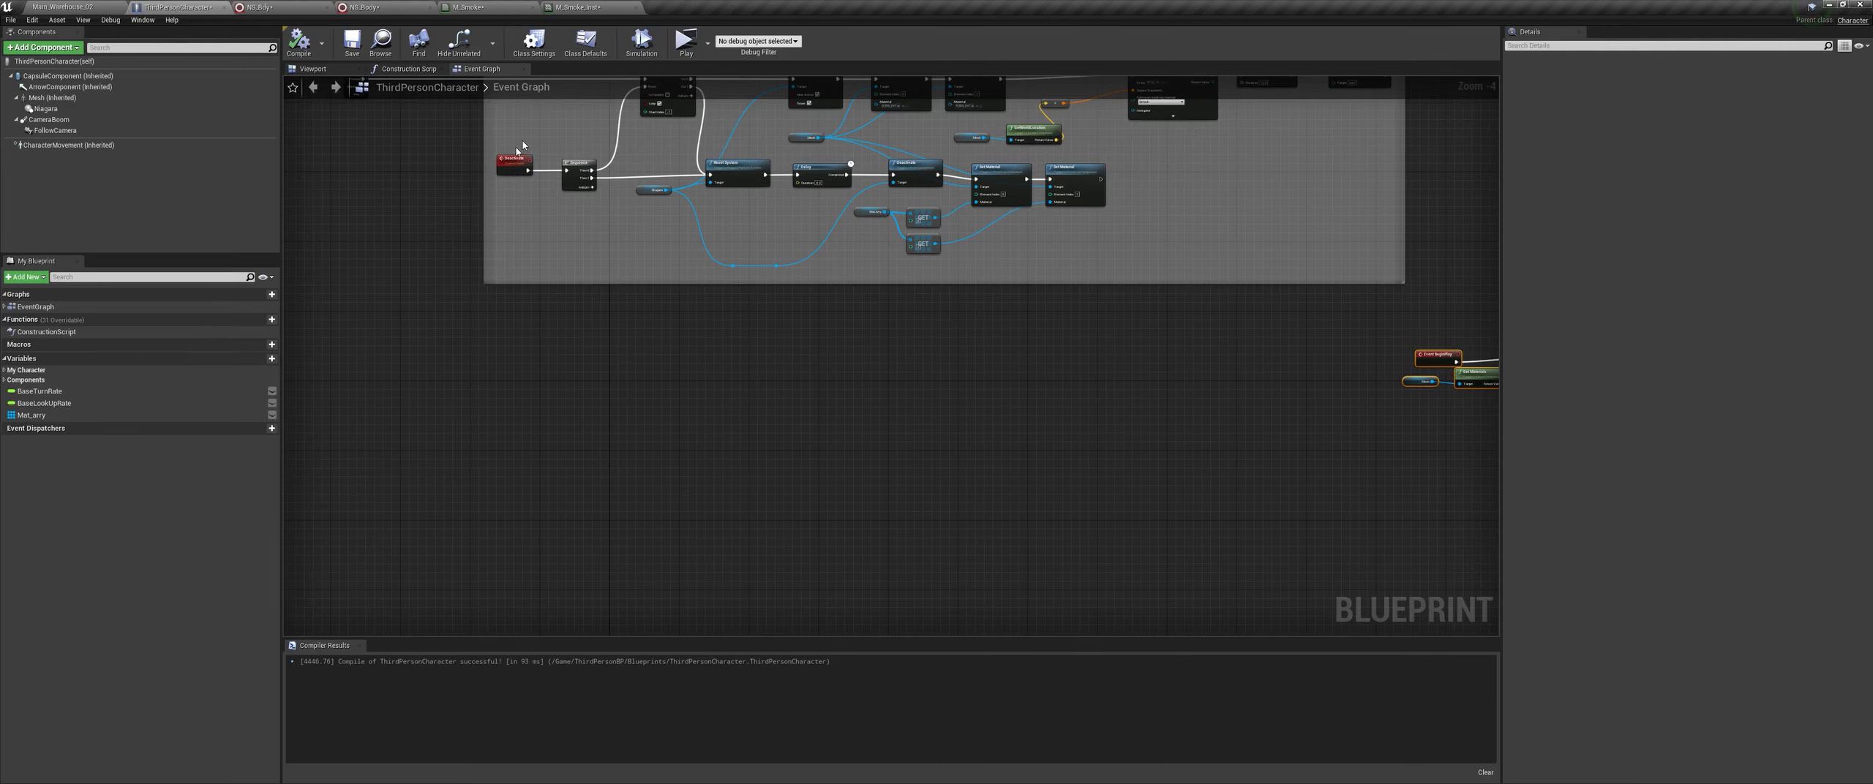
left_click(55, 97)
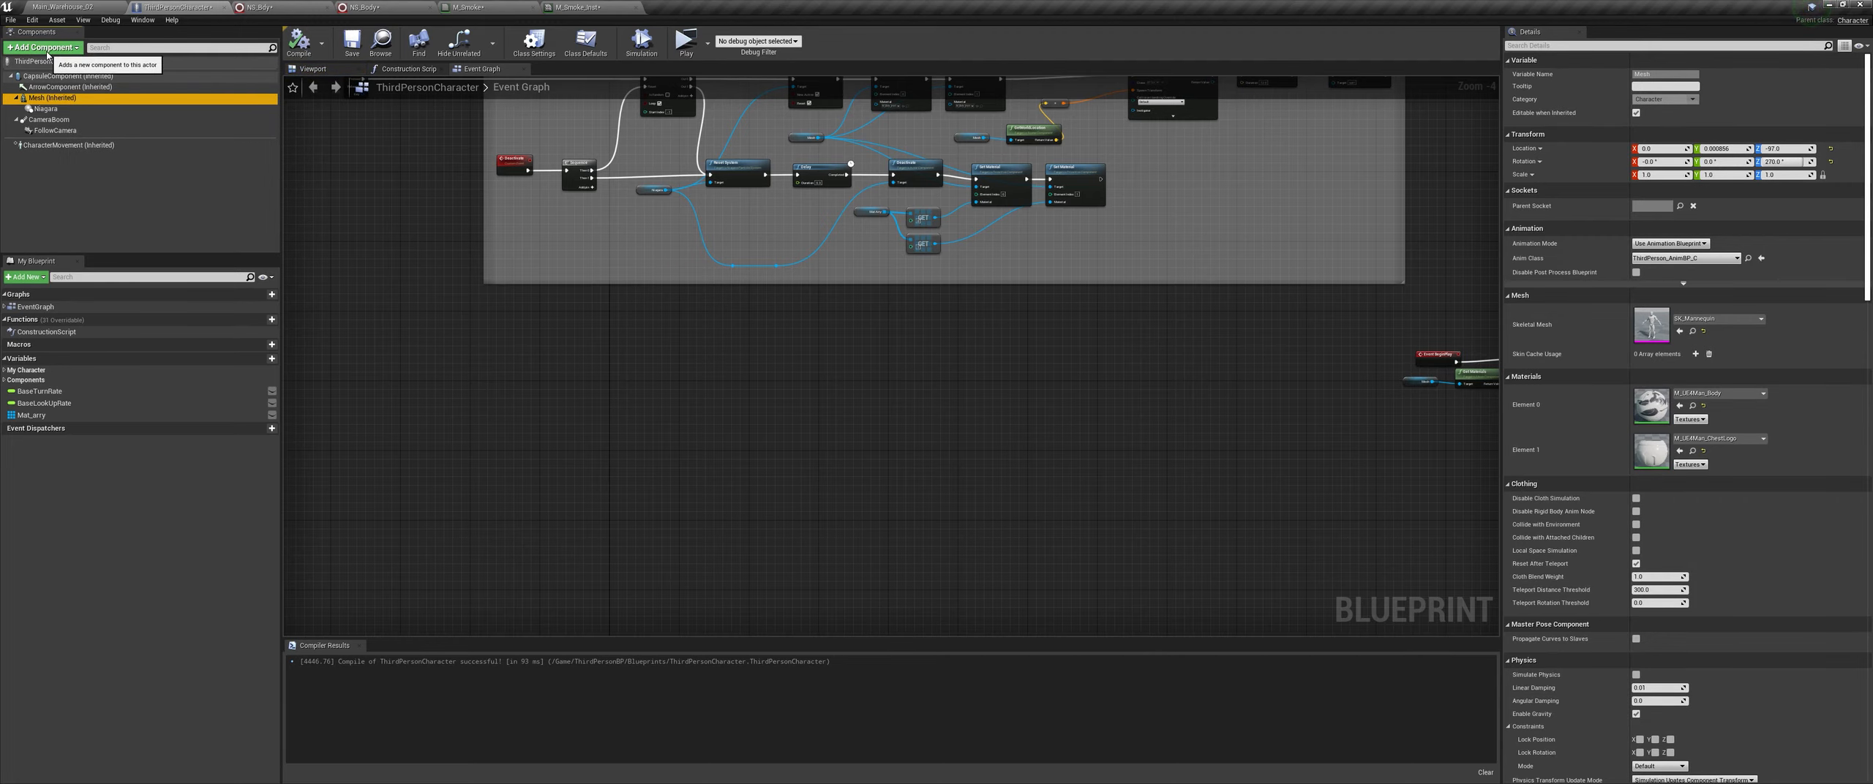
left_click(44, 47)
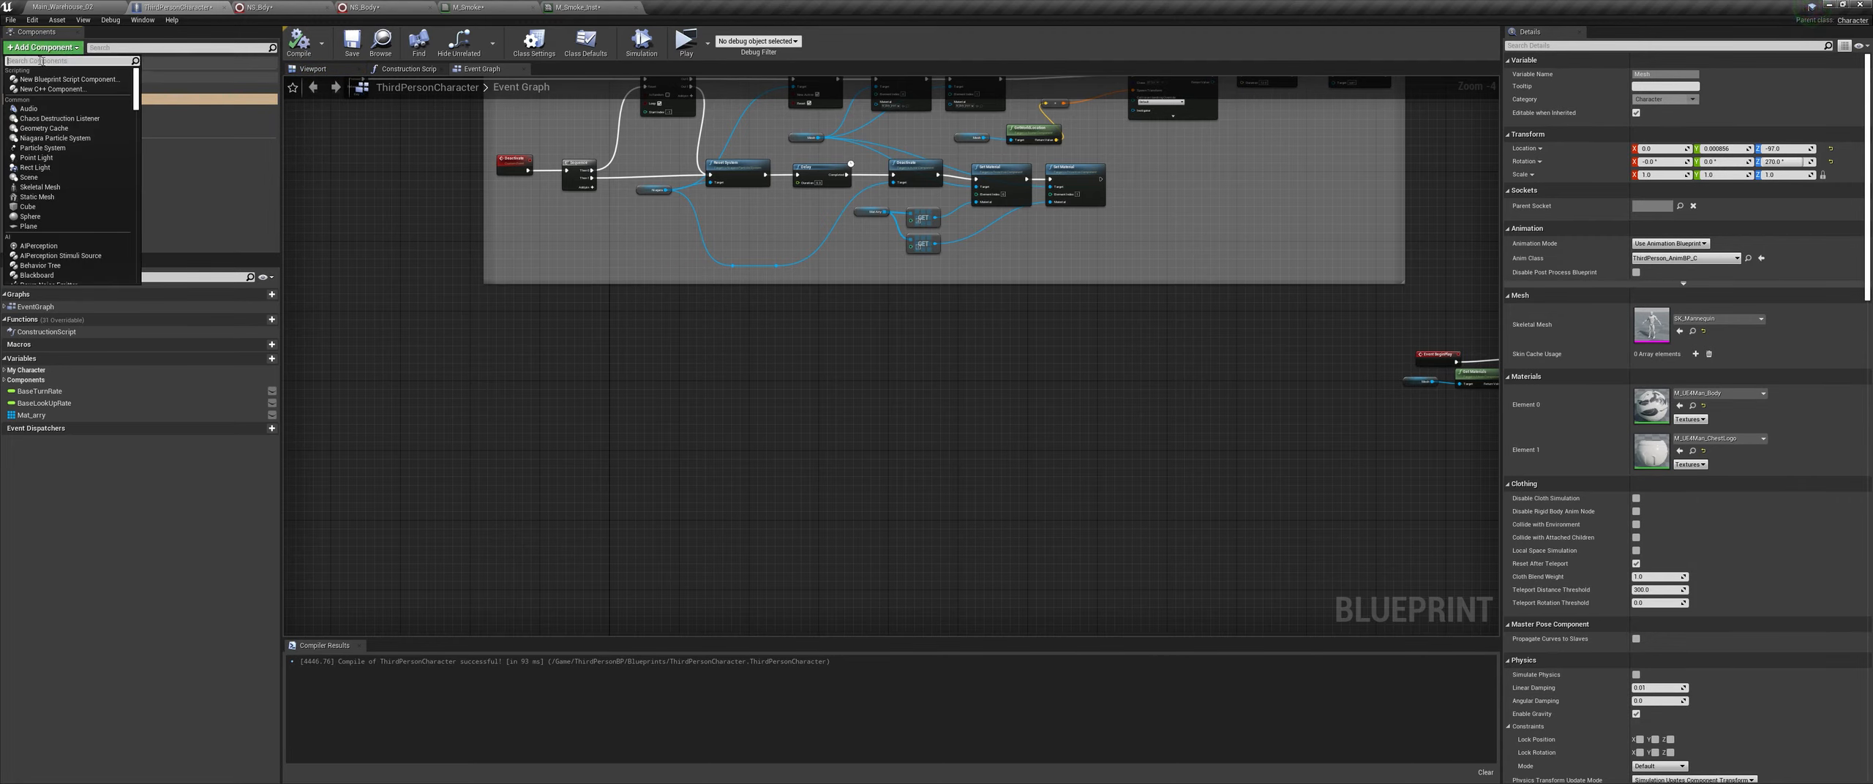
type("nig")
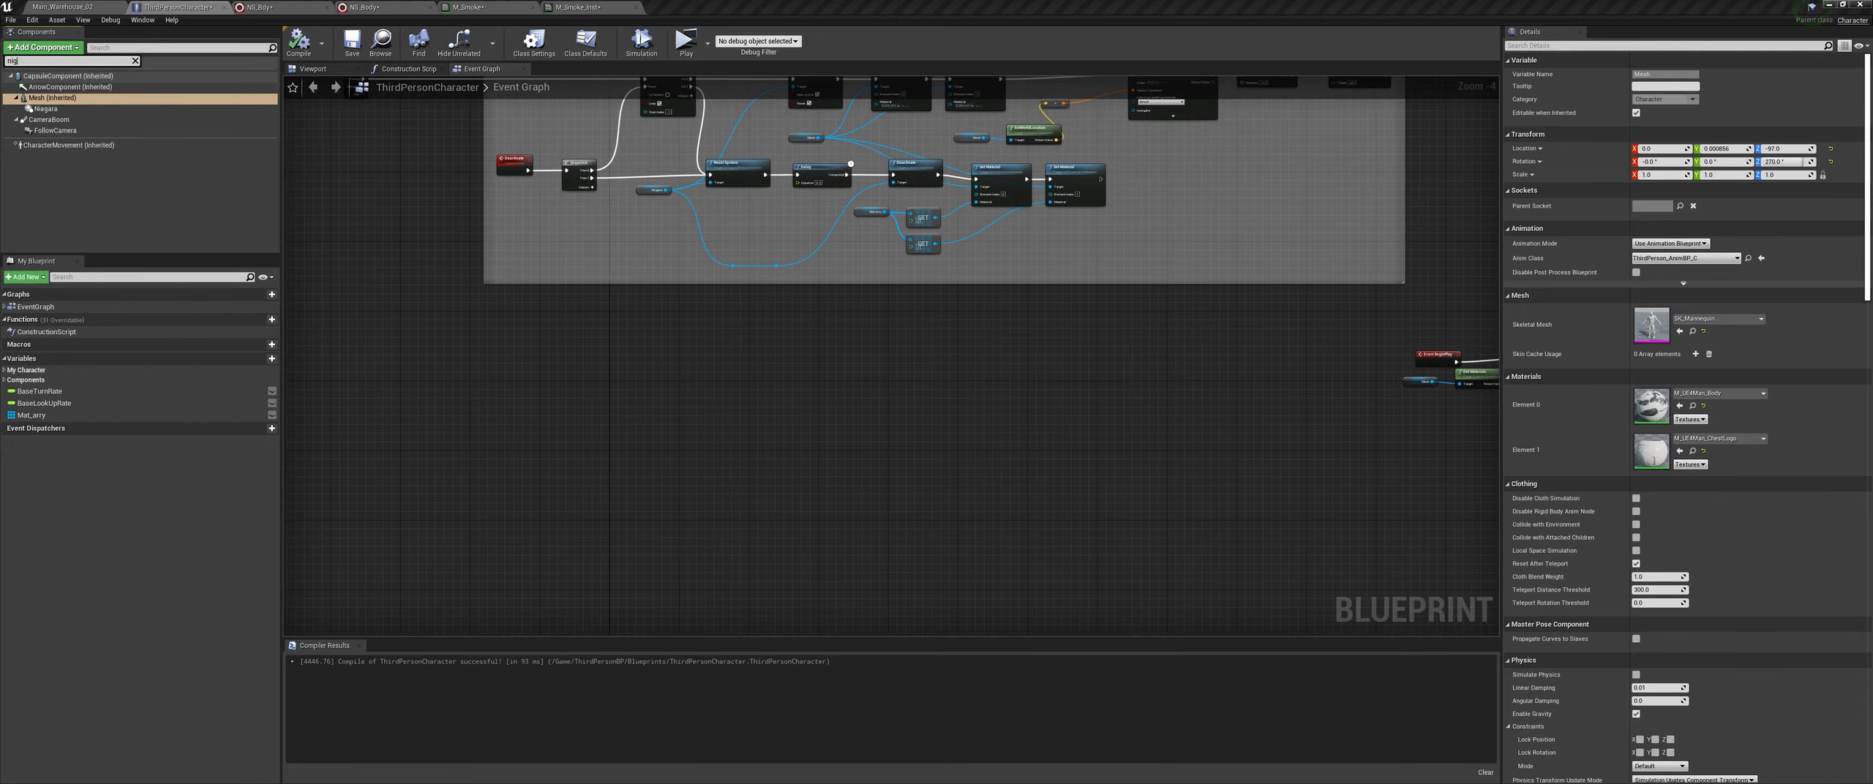
key("BackSpace")
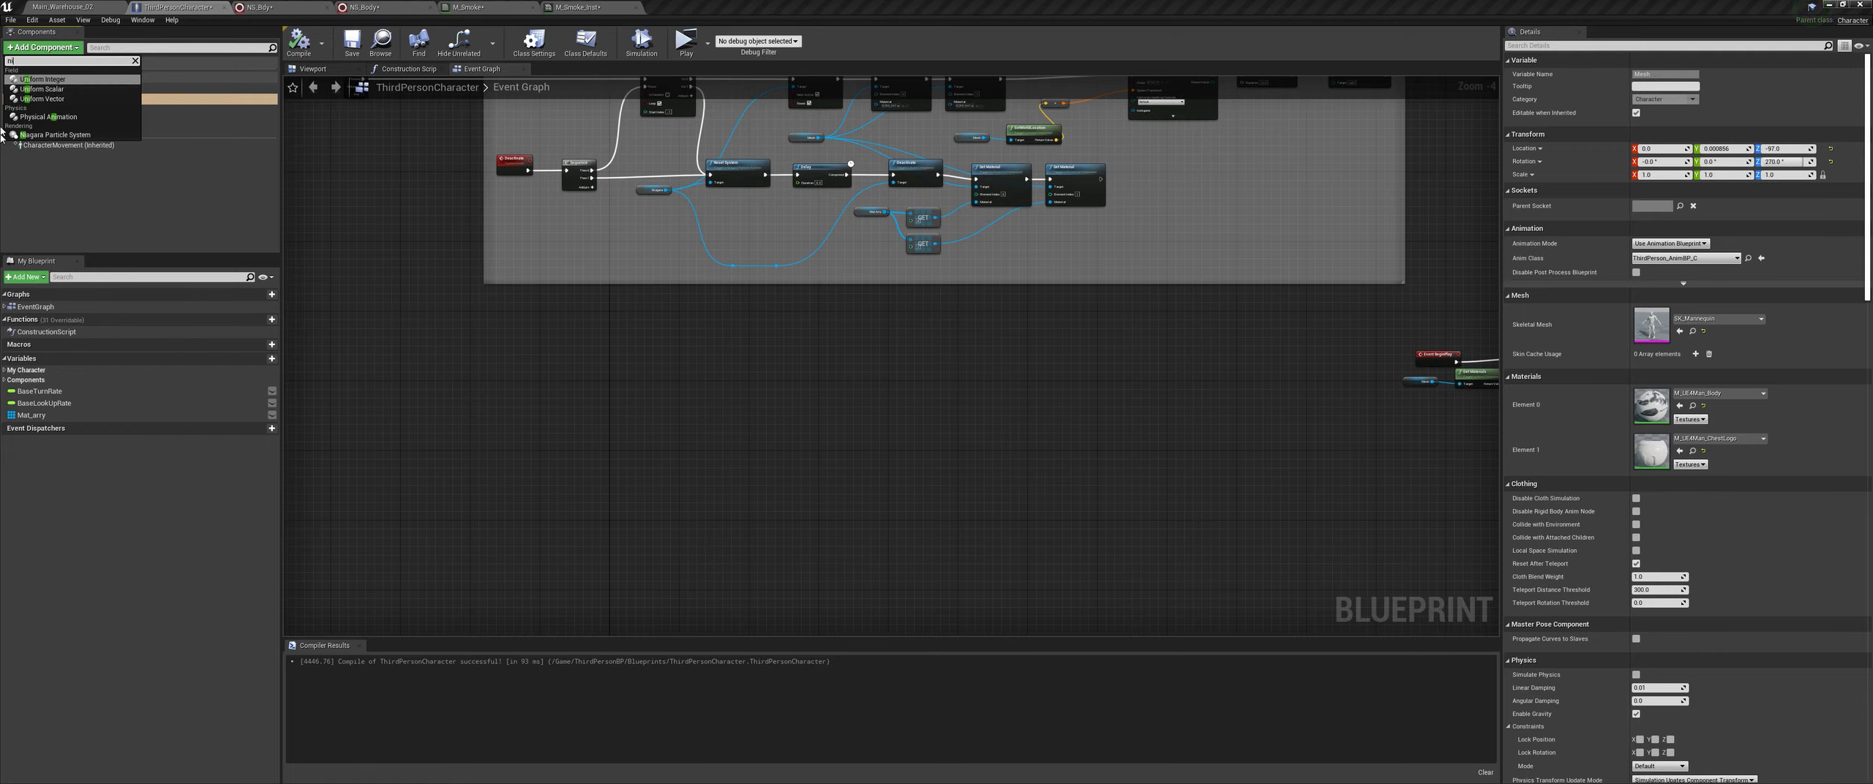
left_click(79, 134)
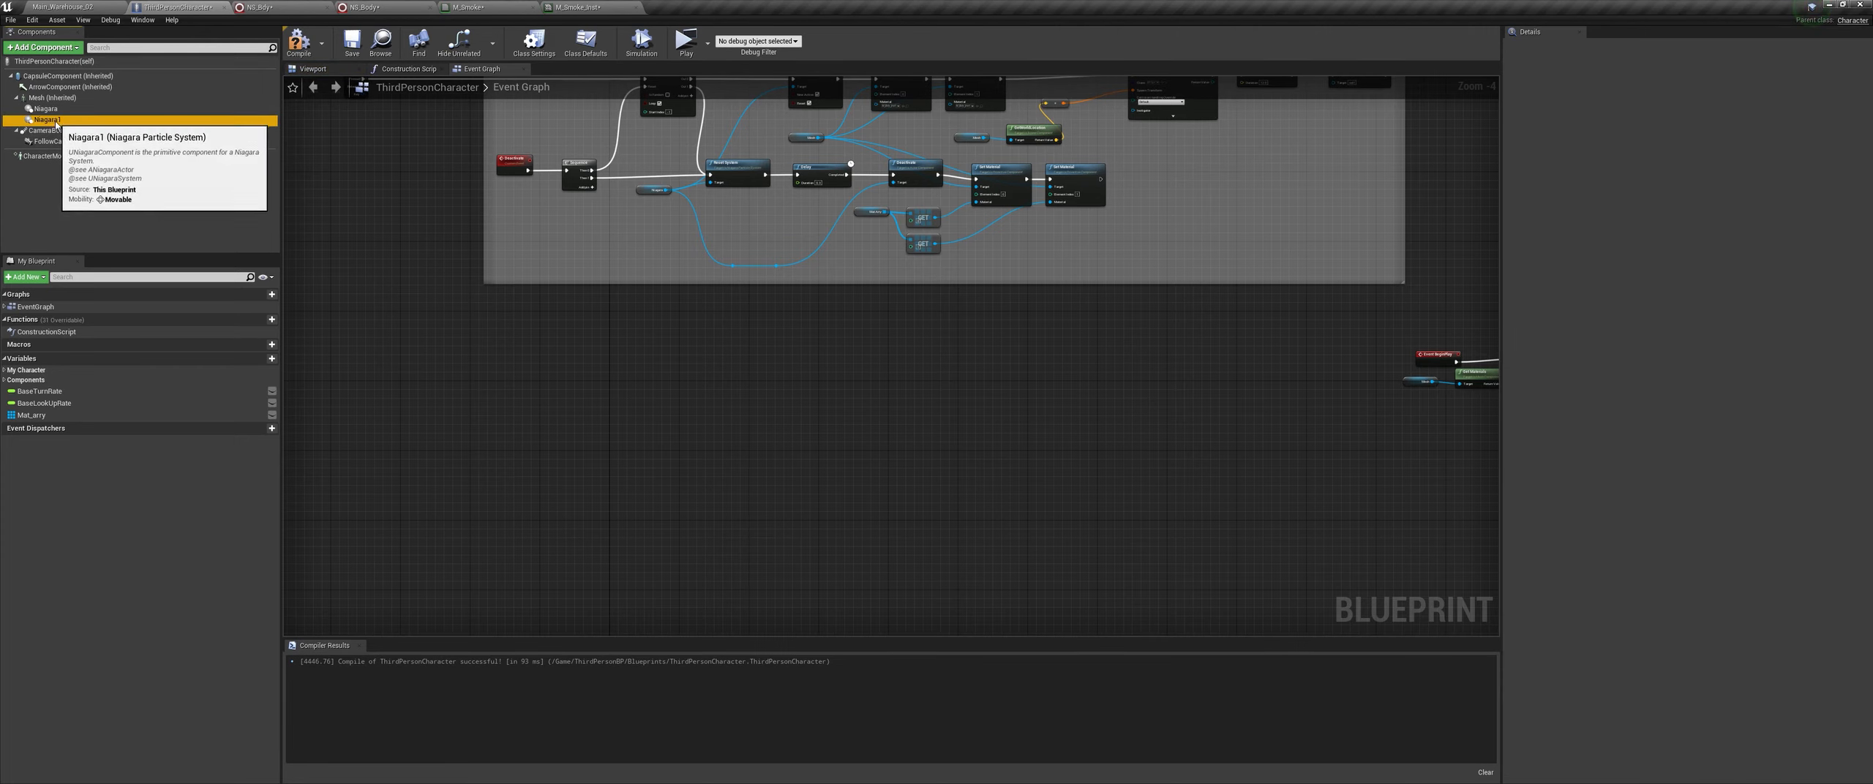
Step: Assign NS_Body as the new component's Niagara System Asset and play the warehouse level to test it
left_click(42, 5)
left_click_drag(508, 631, 1694, 280)
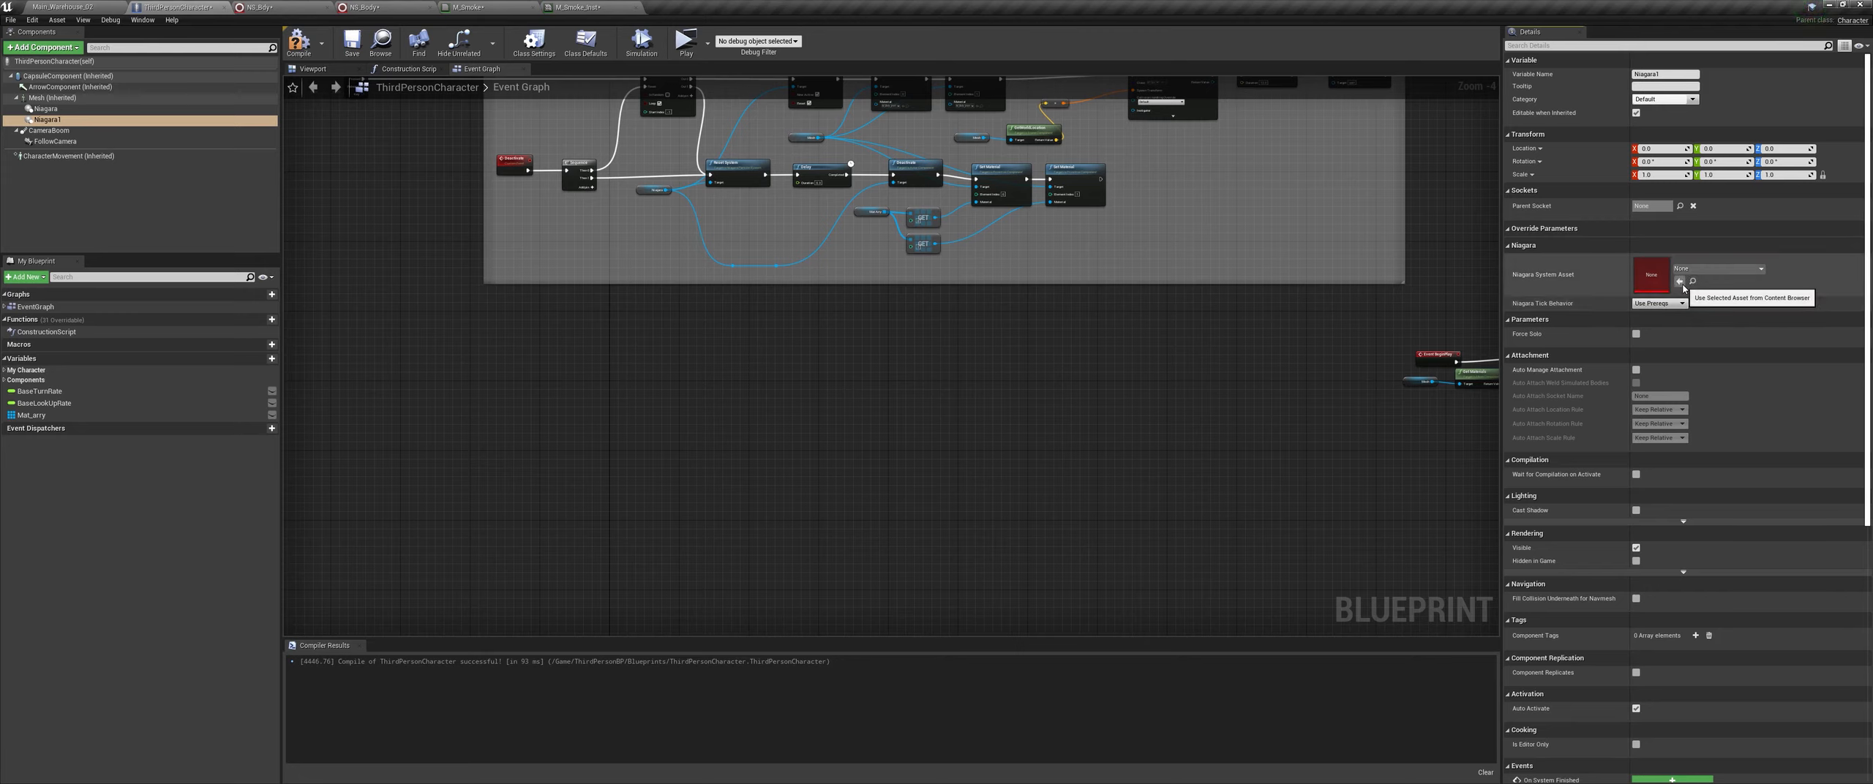
left_click(1680, 281)
left_click(106, 5)
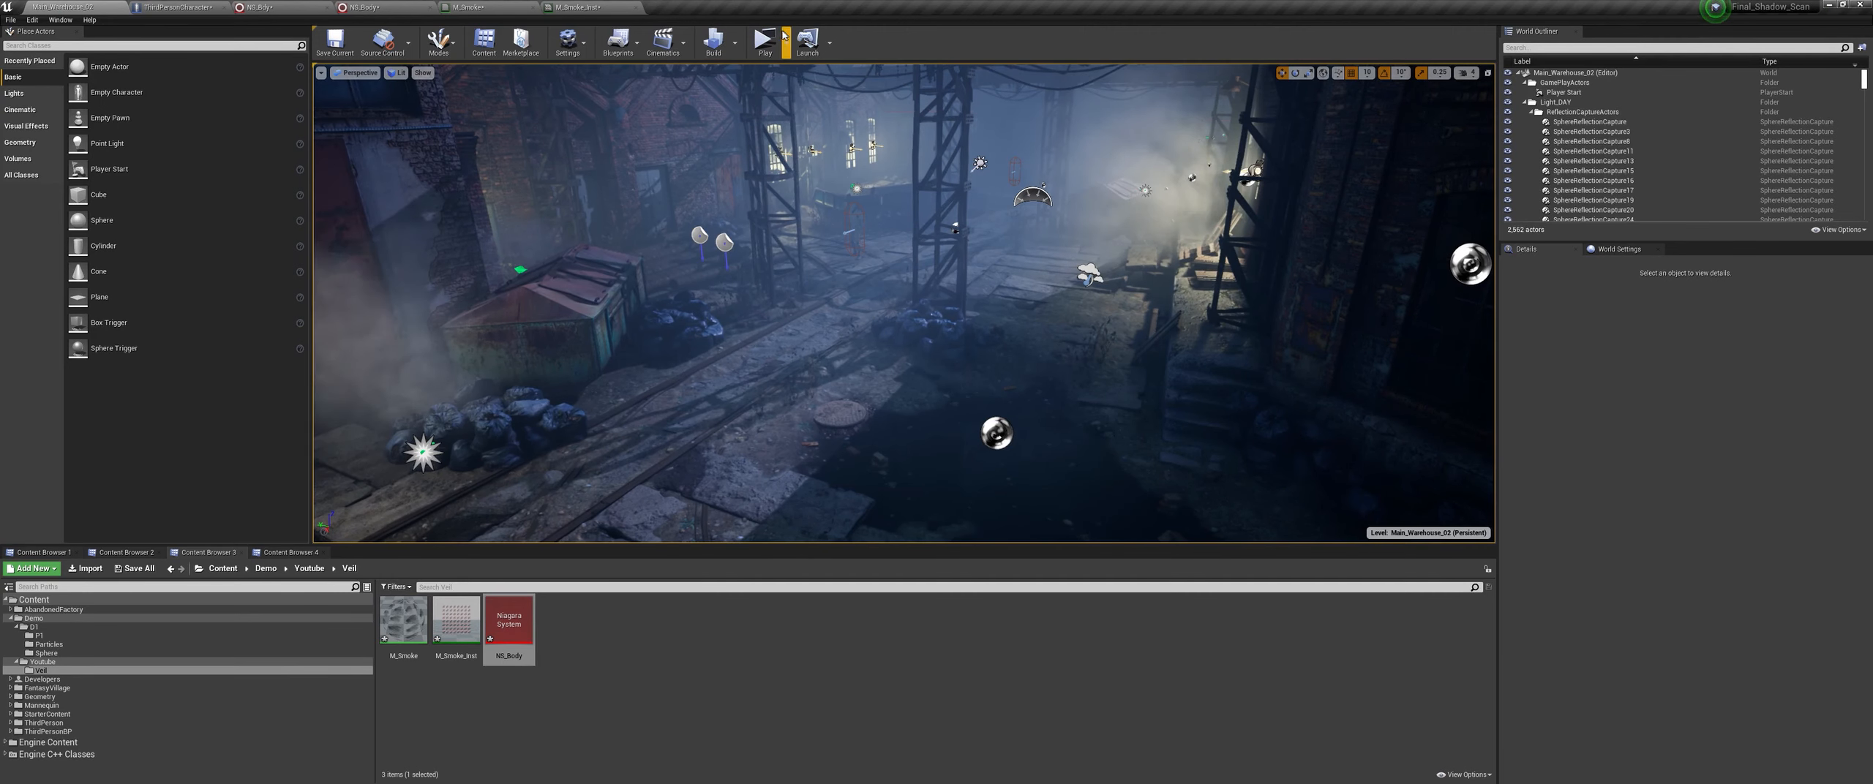
key("alt+p")
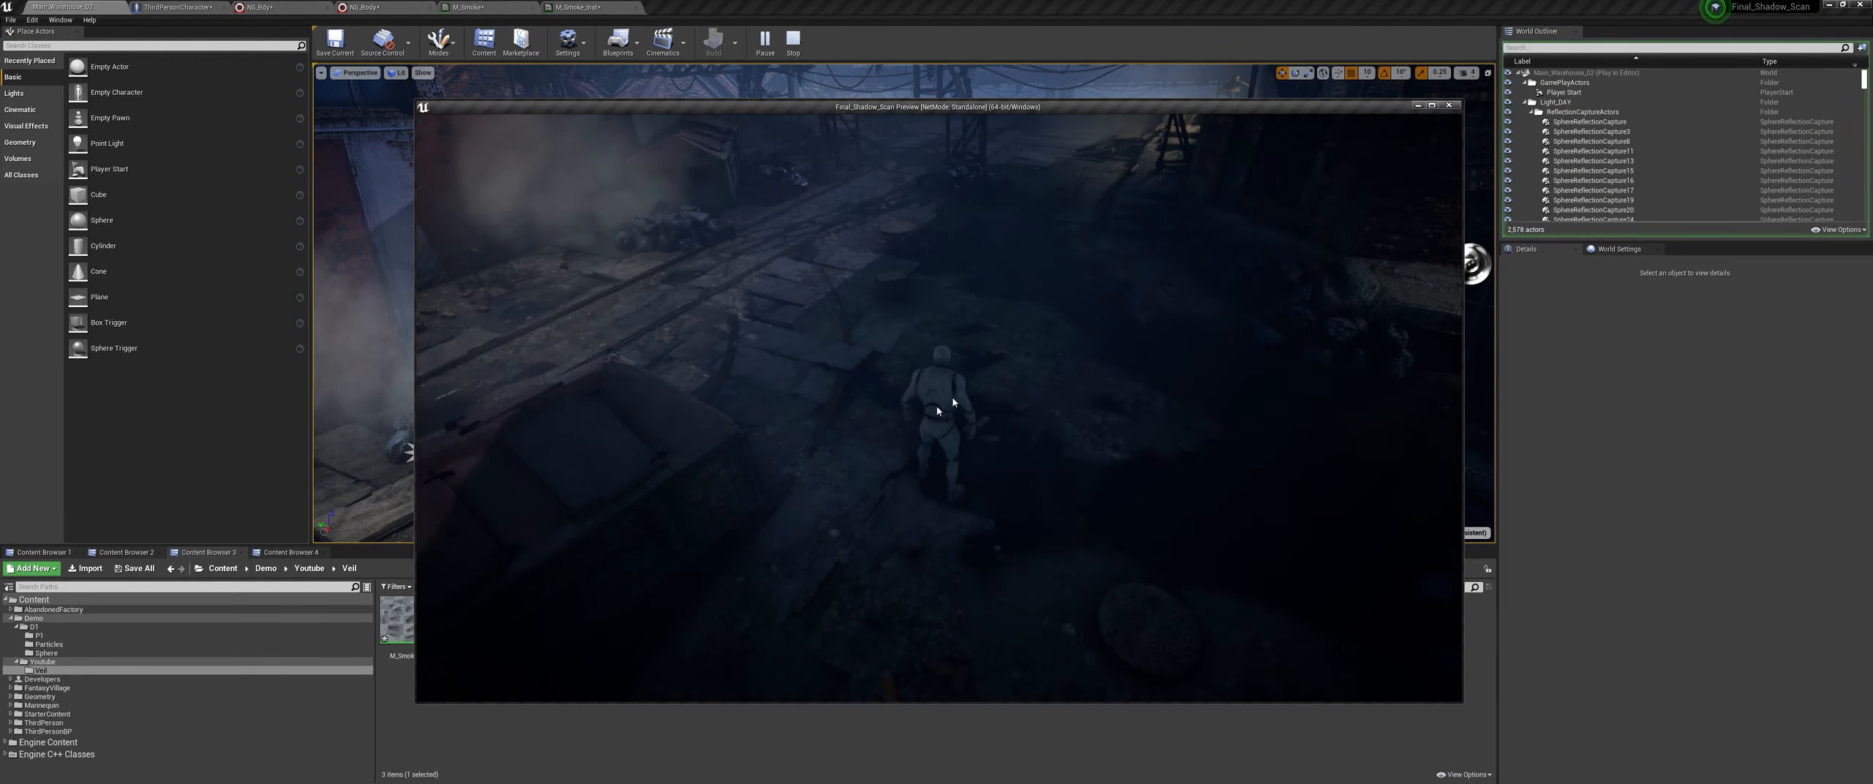
Step: End the play test and add a keyboard E event to the ThirdPersonCharacter Event Graph
key("Escape")
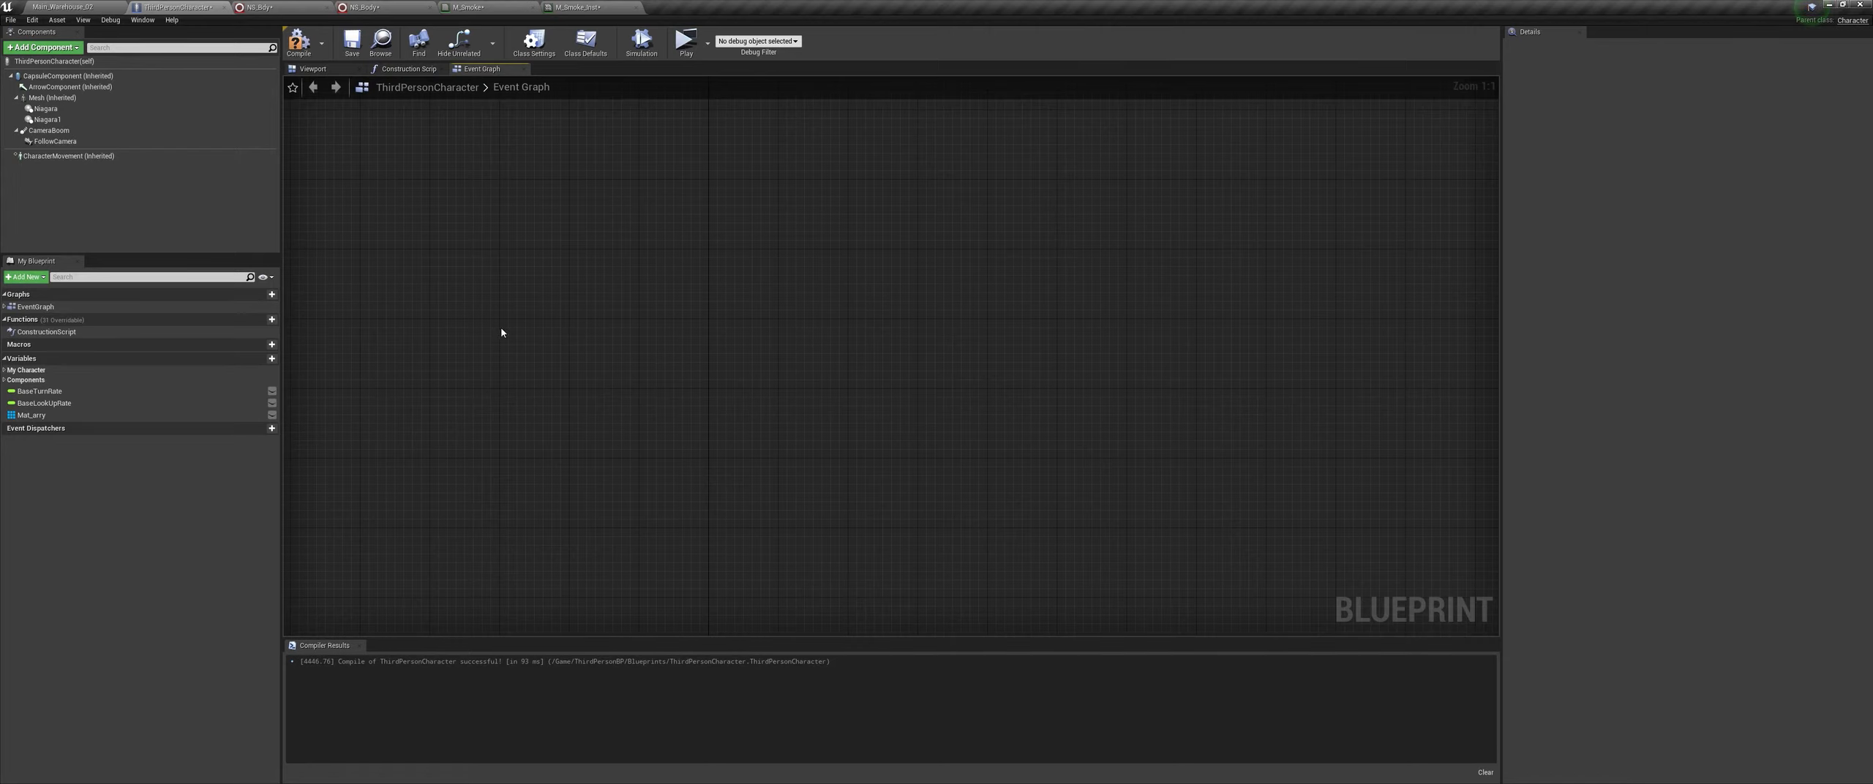
right_click(501, 332)
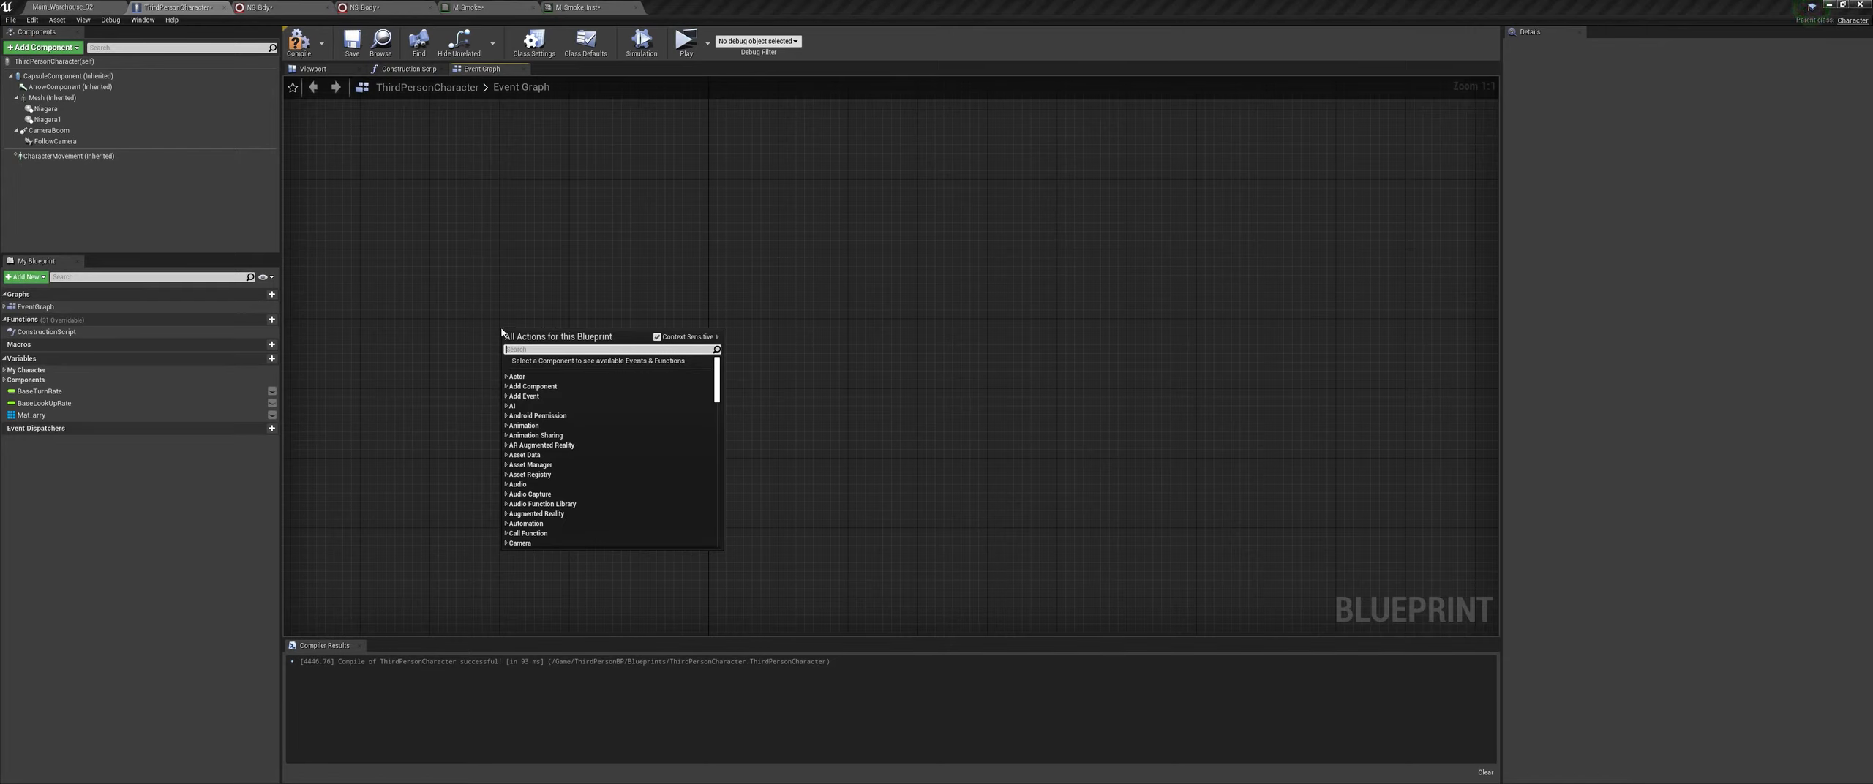
type("E keybo")
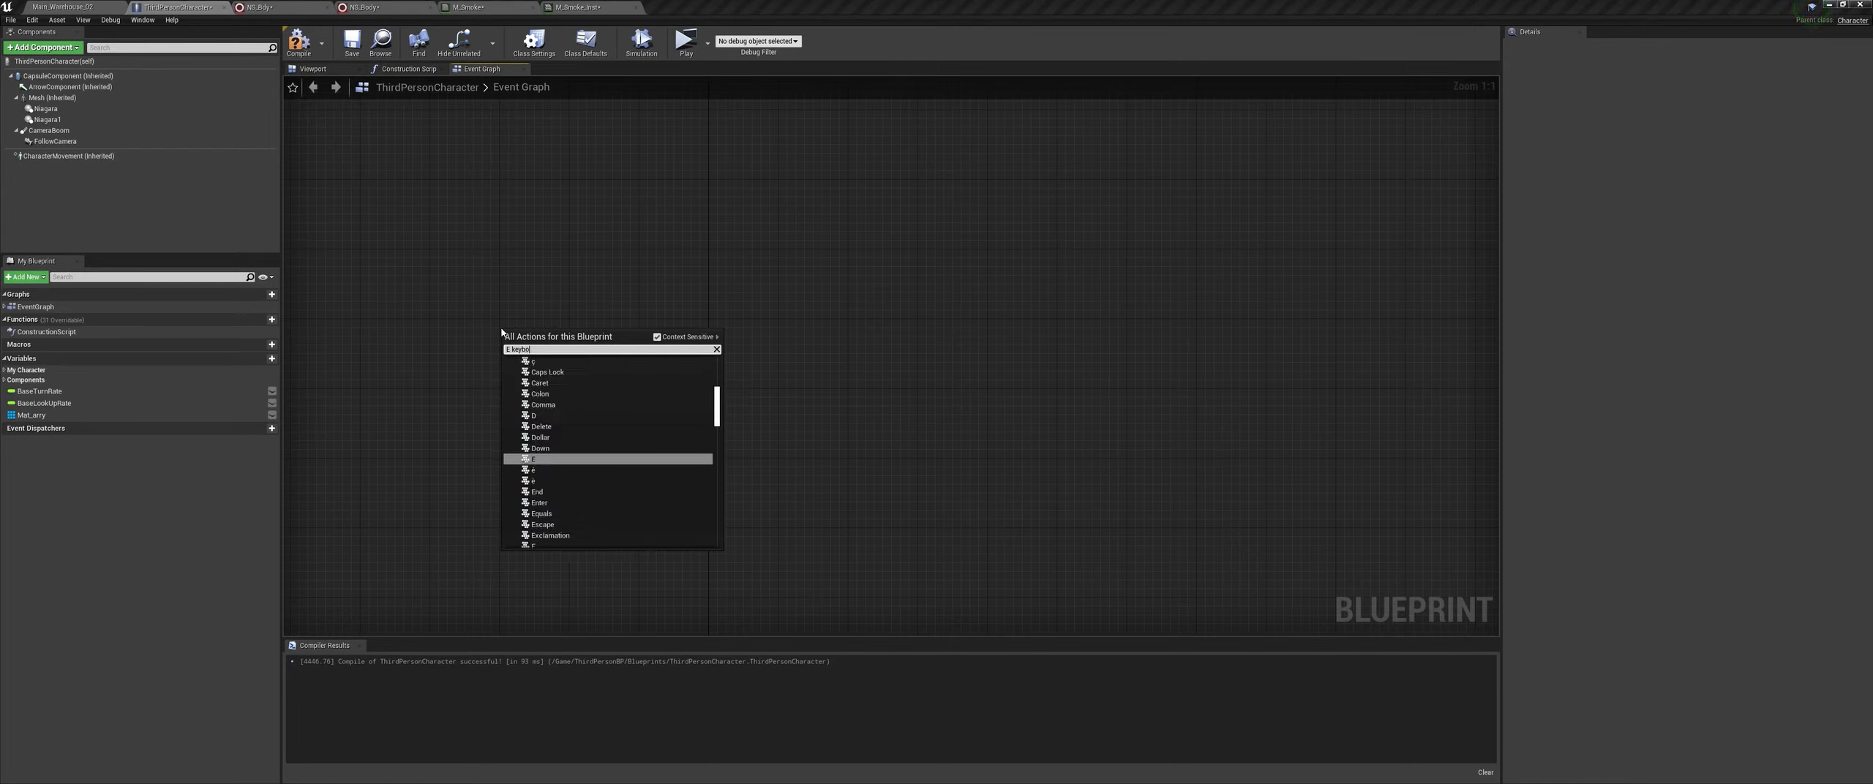
left_click(549, 459)
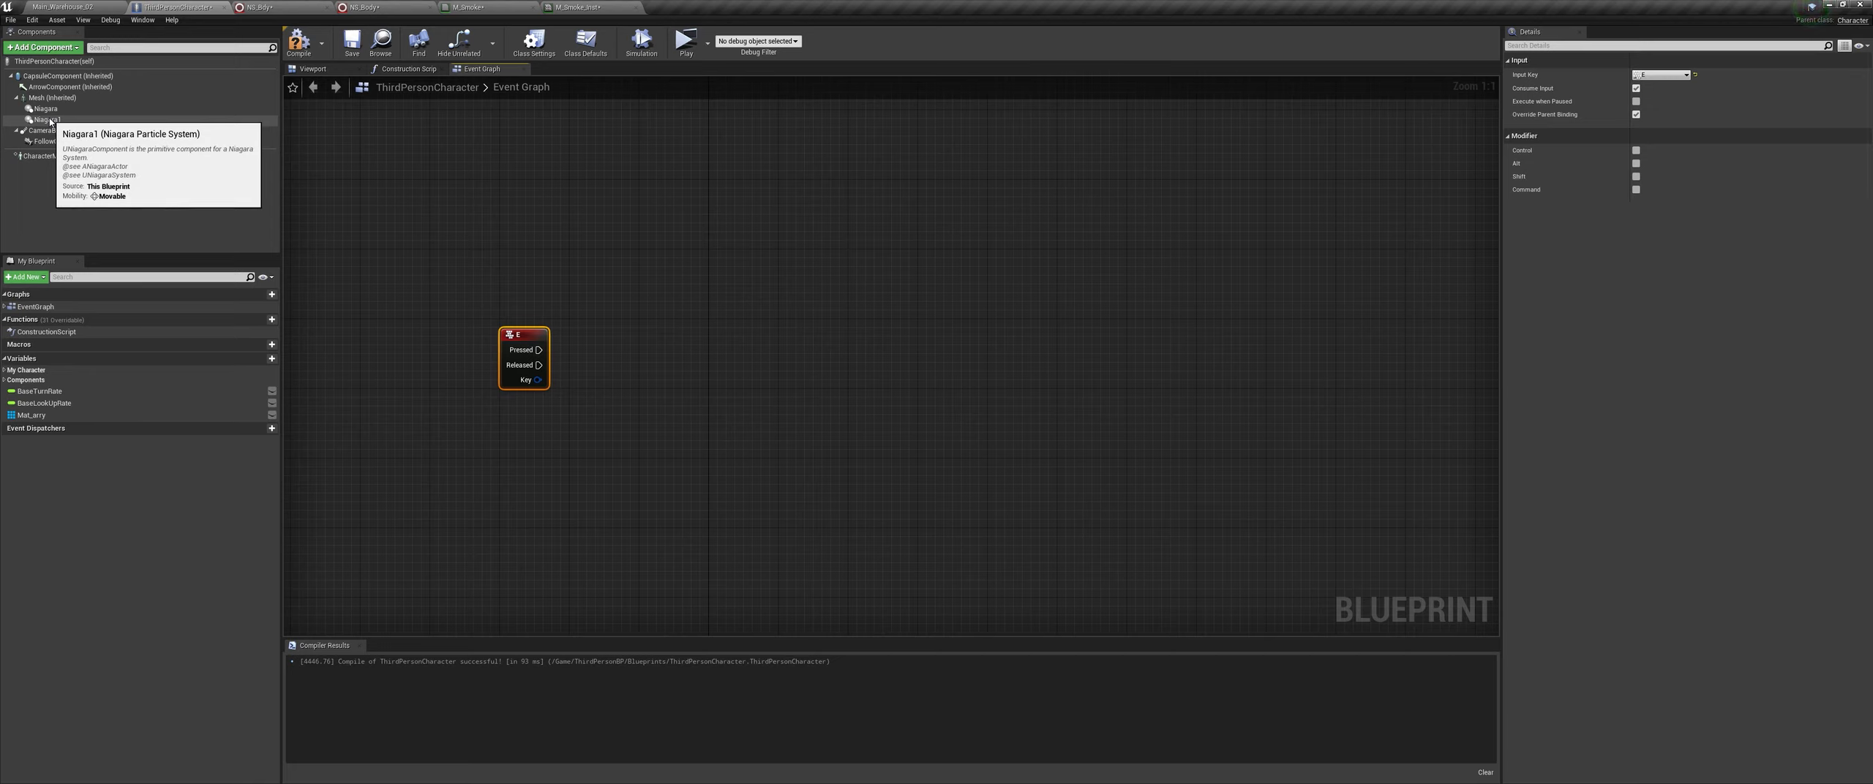
Step: Add a reference to the Niagara1 component and call Activate on it from the E key event
left_click(50, 121)
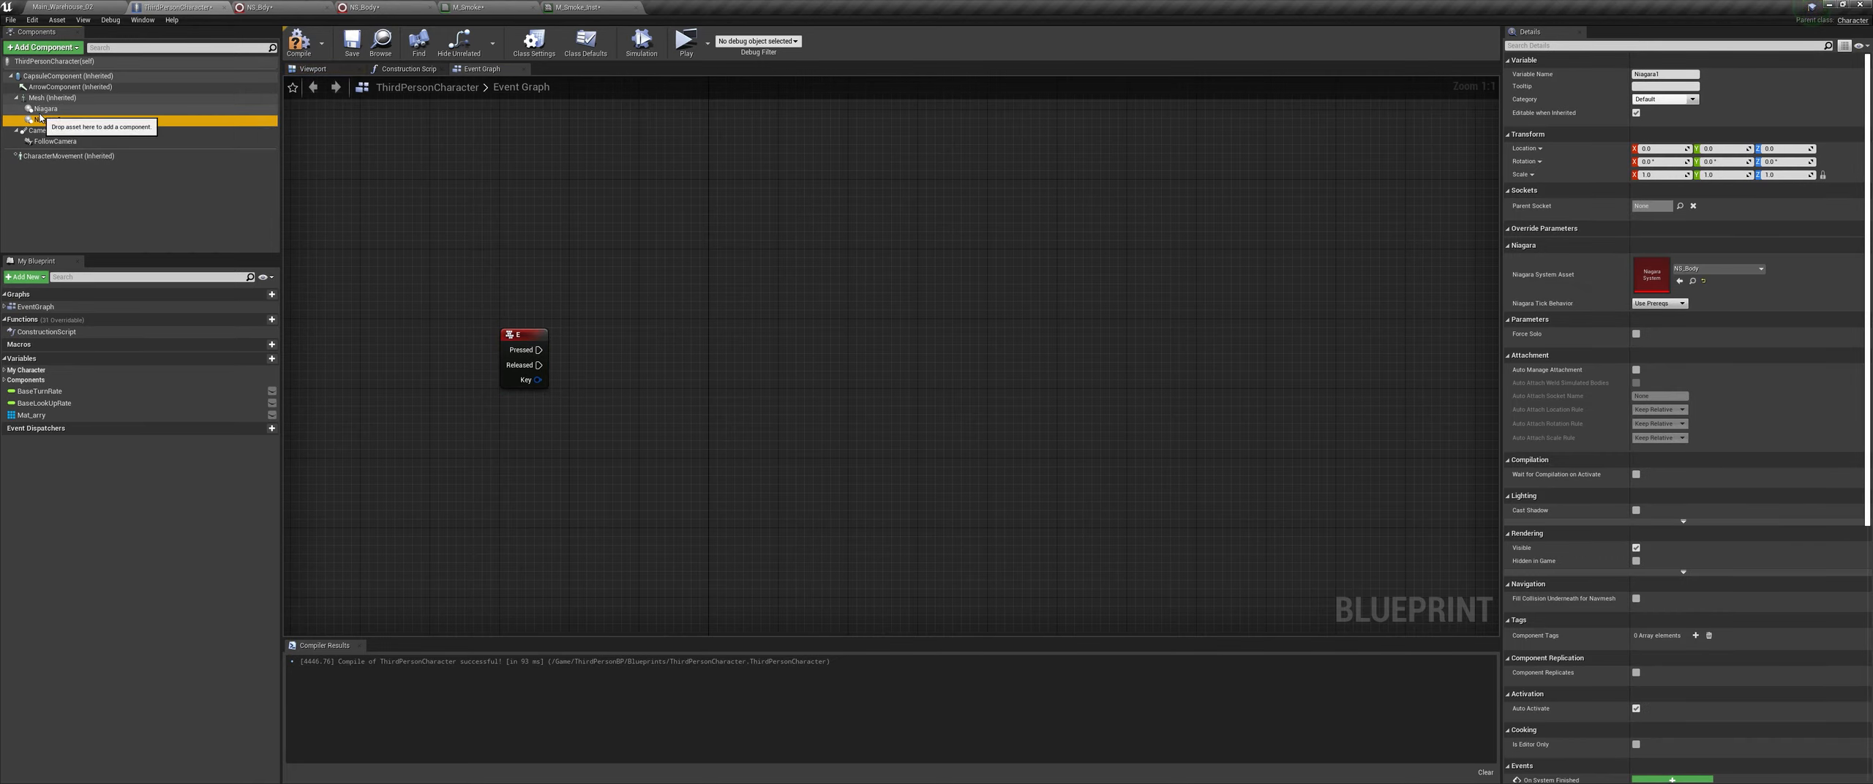
left_click_drag(42, 120, 461, 414)
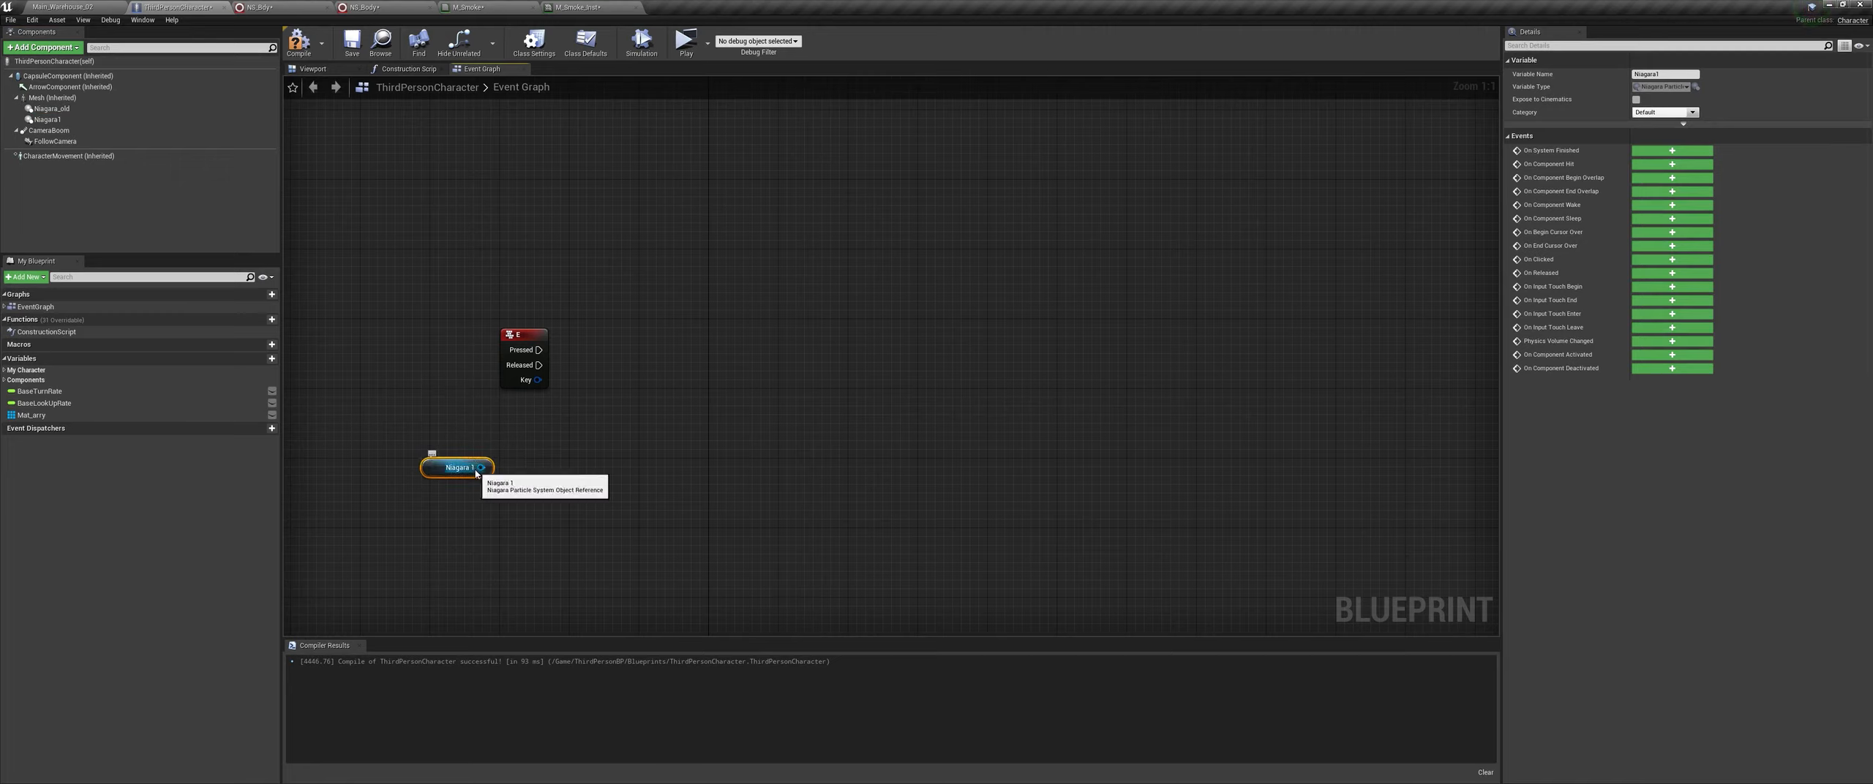
left_click_drag(590, 414, 589, 415)
type("activ")
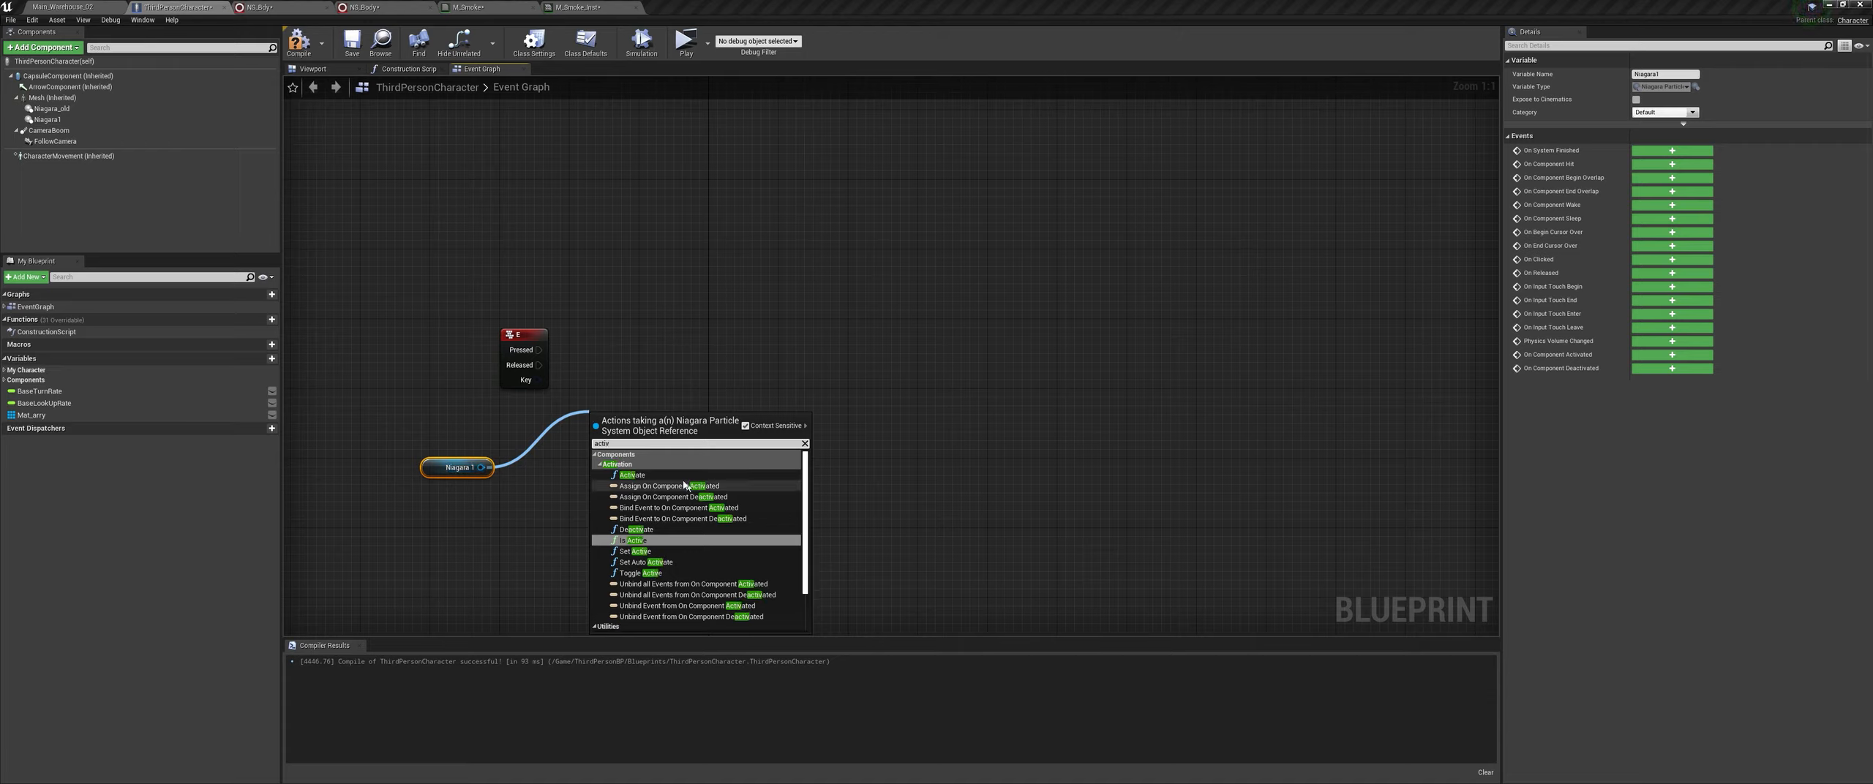
left_click(632, 475)
left_click_drag(644, 421, 623, 368)
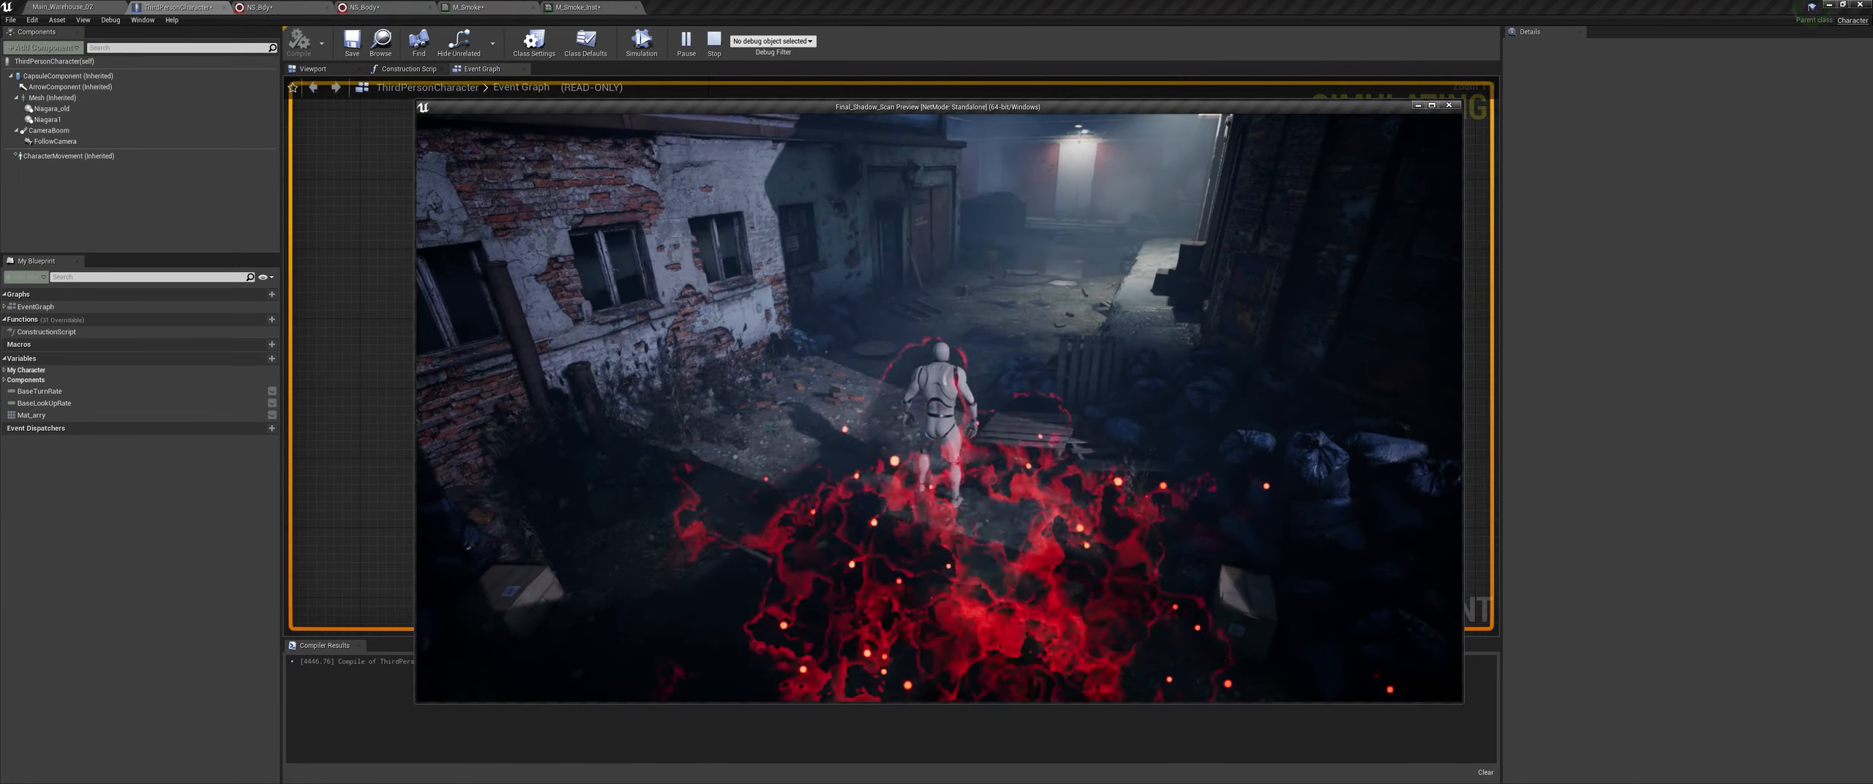
Step: Add a Skeletal Mesh Location module to OmnidirectionalBurst's Particle Spawn group in NS_Body, with SK_Mannequin as its Preview Mesh
left_click(387, 6)
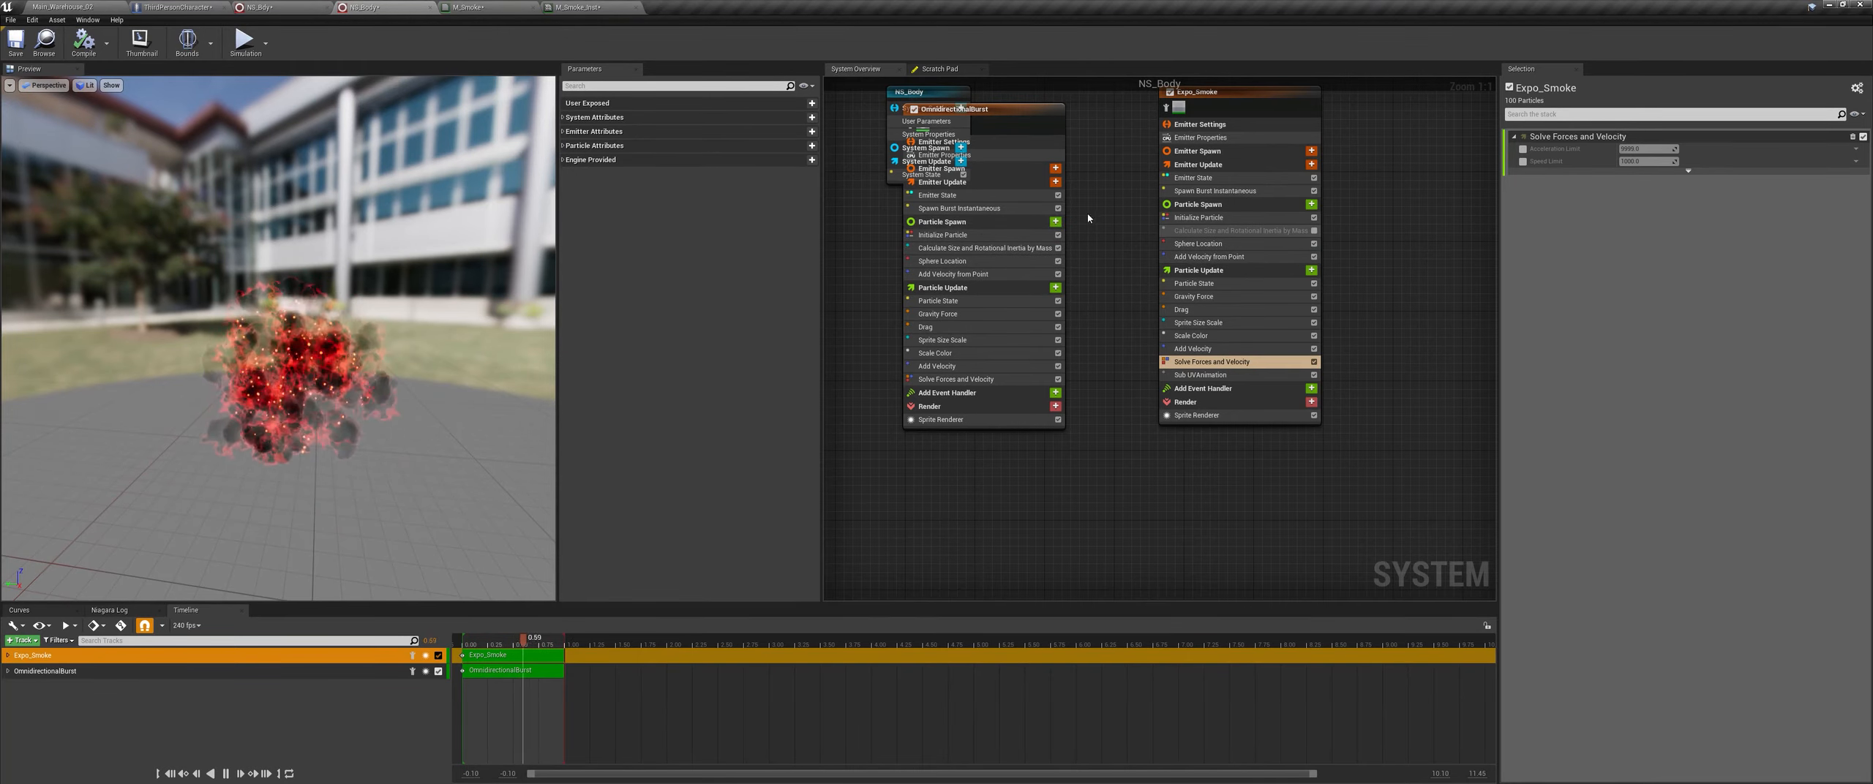
left_click(1054, 221)
type("ske")
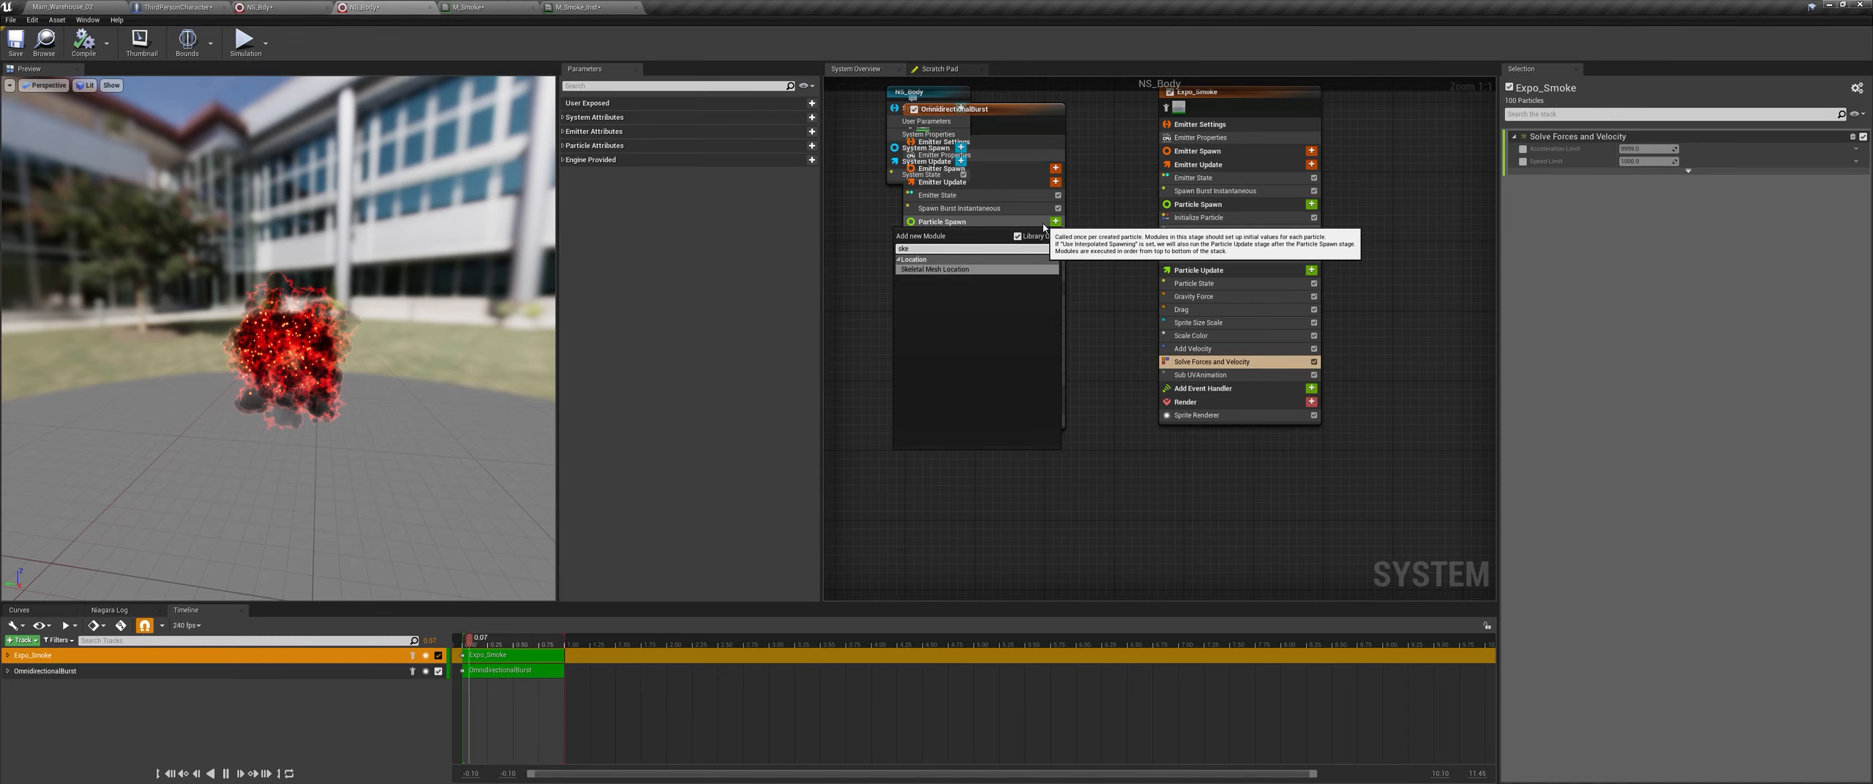
key("Return")
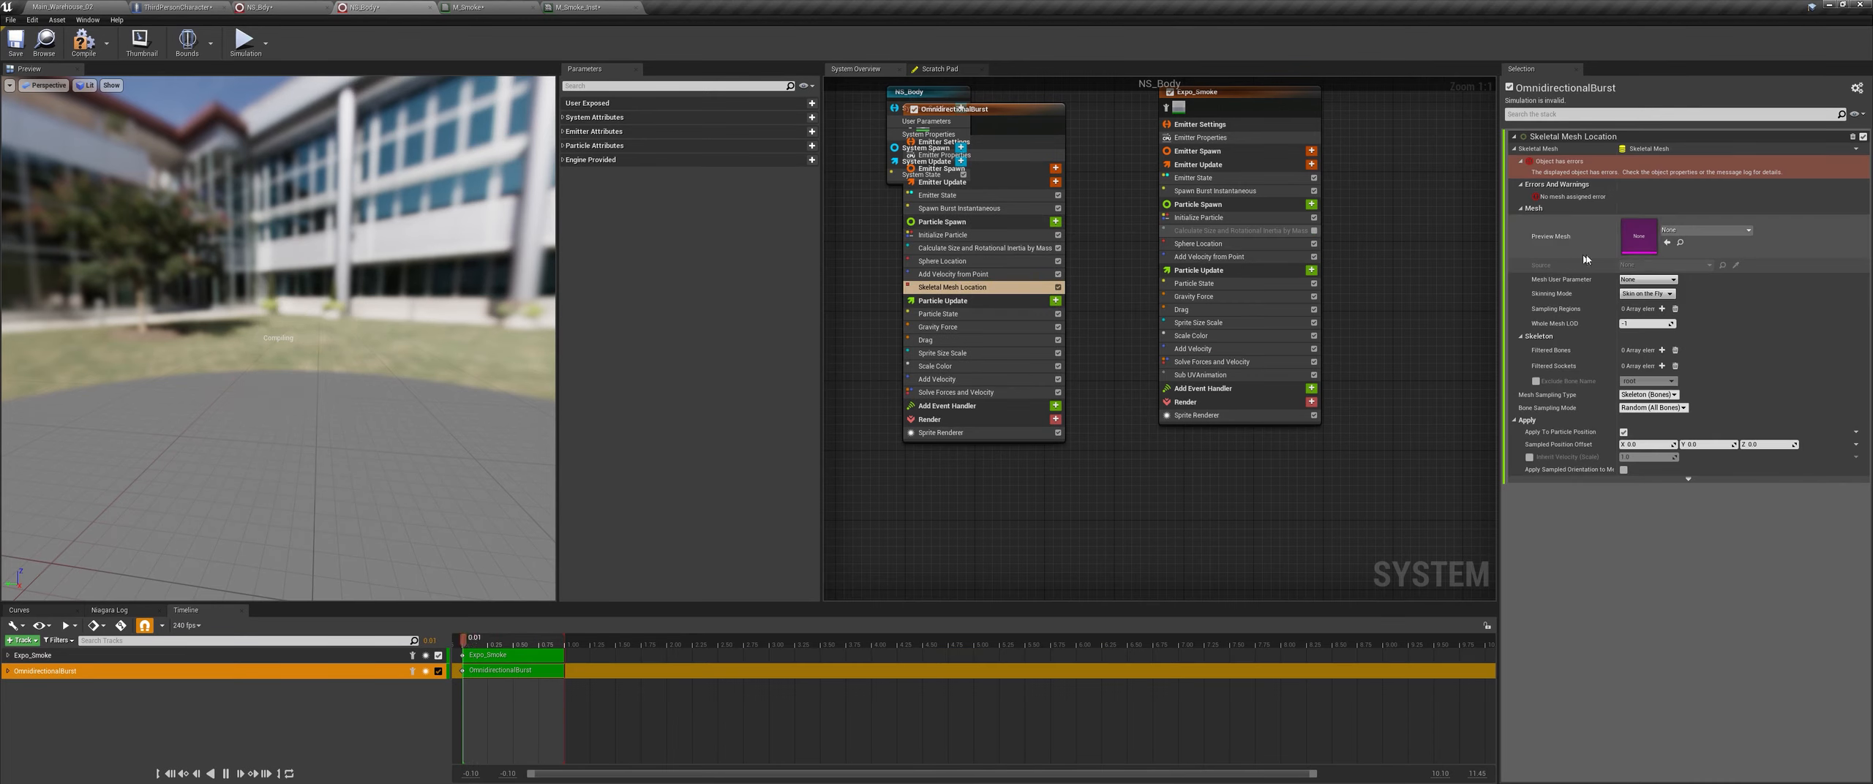
left_click(1705, 230)
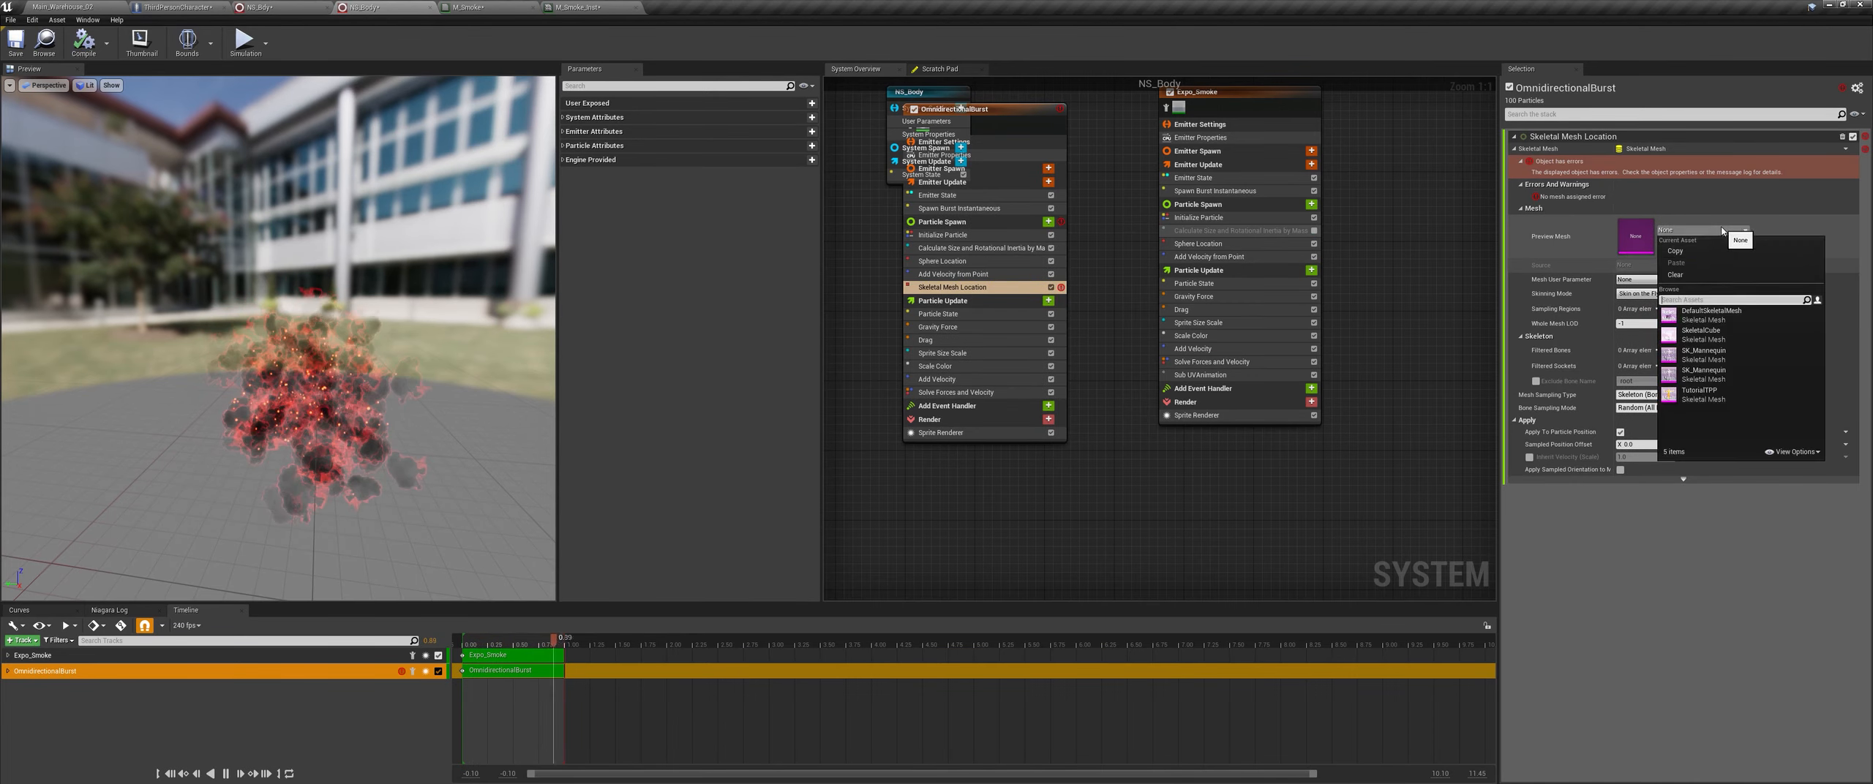
left_click(1710, 366)
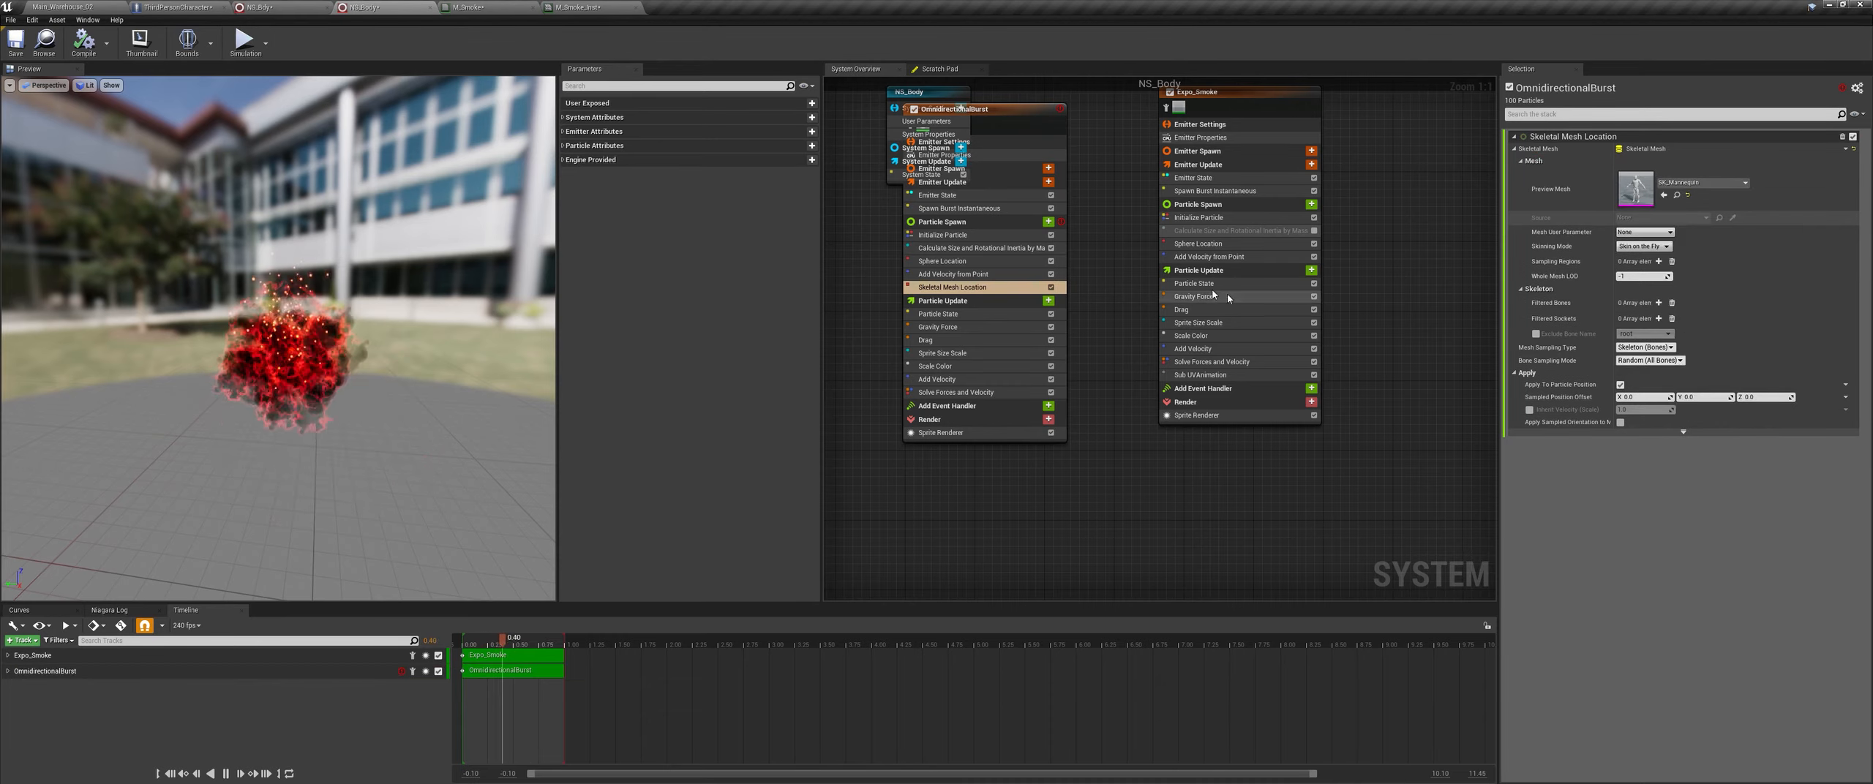
Step: Copy the Skeletal Mesh Location module into Expo_Smoke's Particle Spawn group and compile NS_Body
right_click(951, 288)
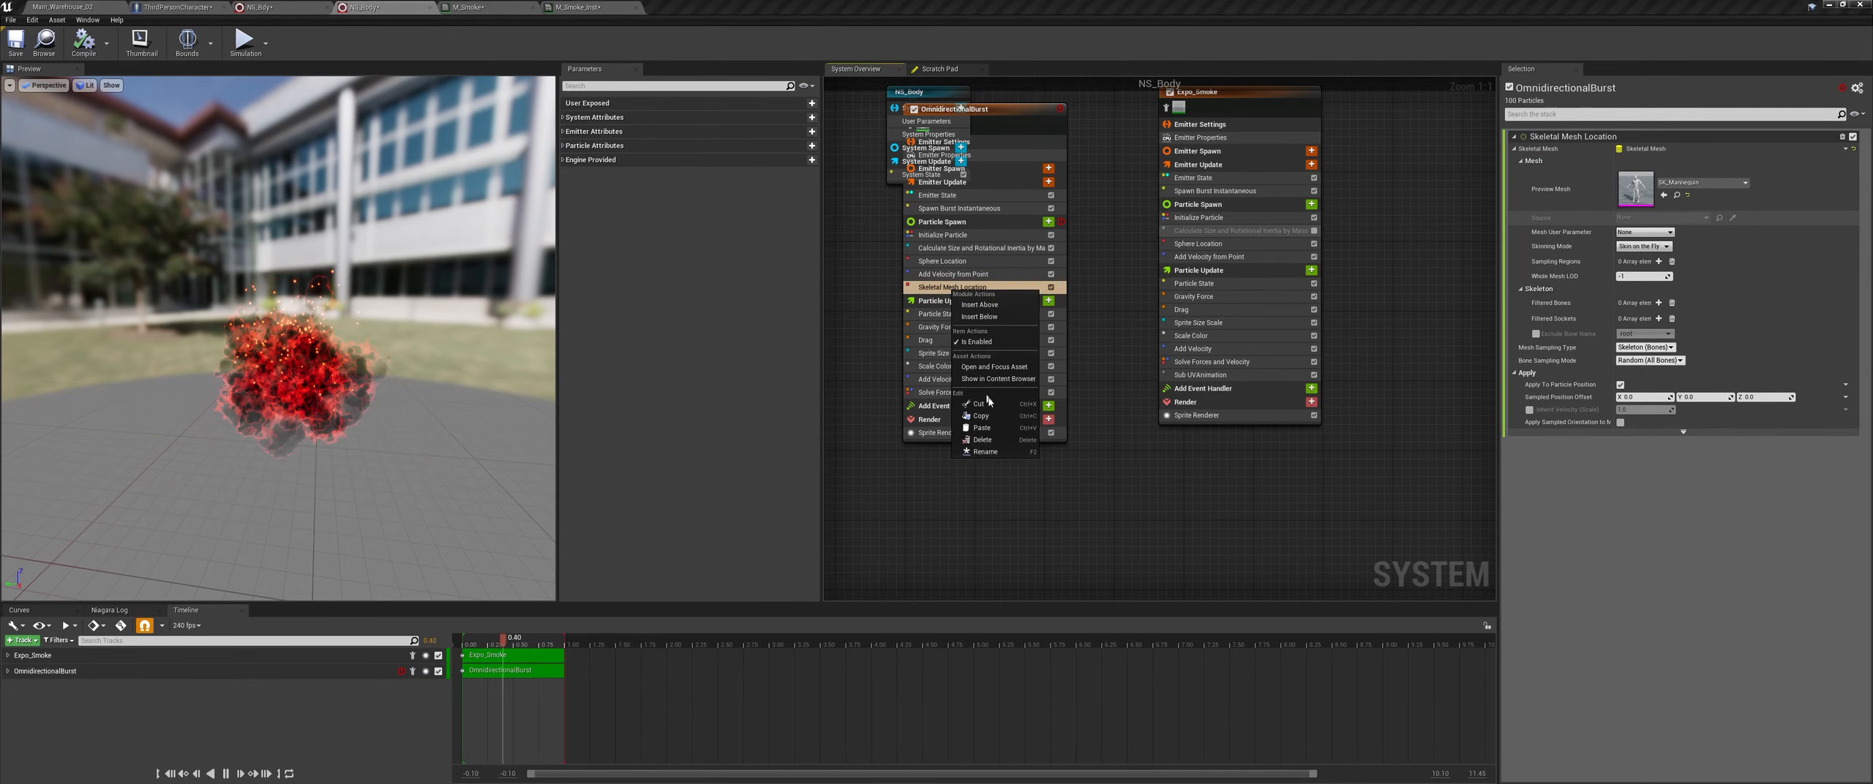
left_click(999, 423)
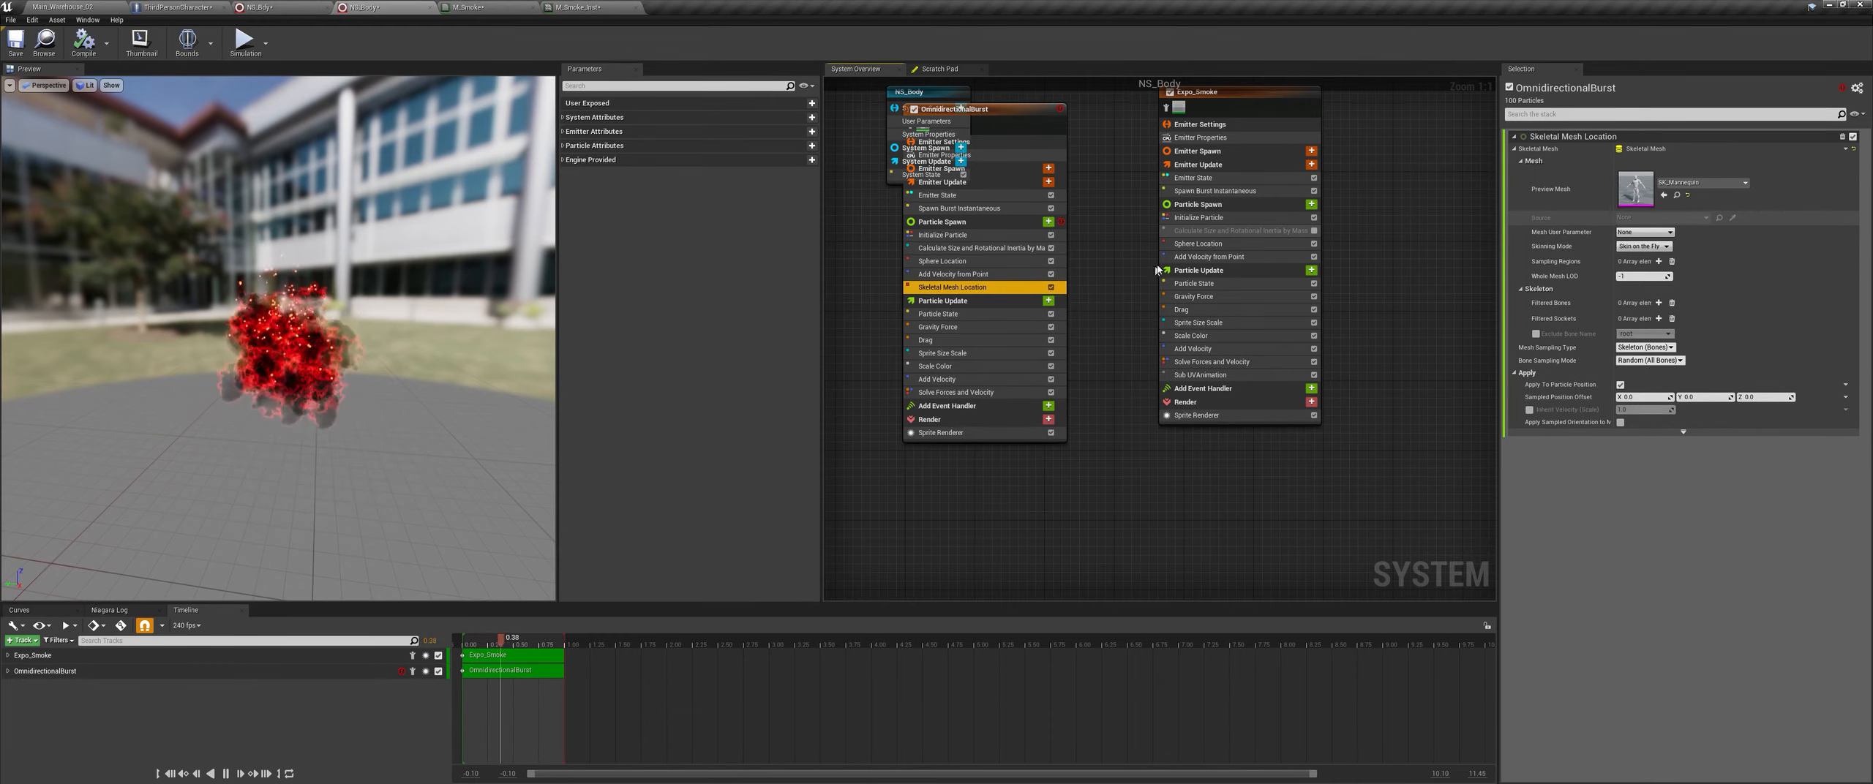
left_click(1209, 214)
left_click(1205, 205)
right_click(1206, 207)
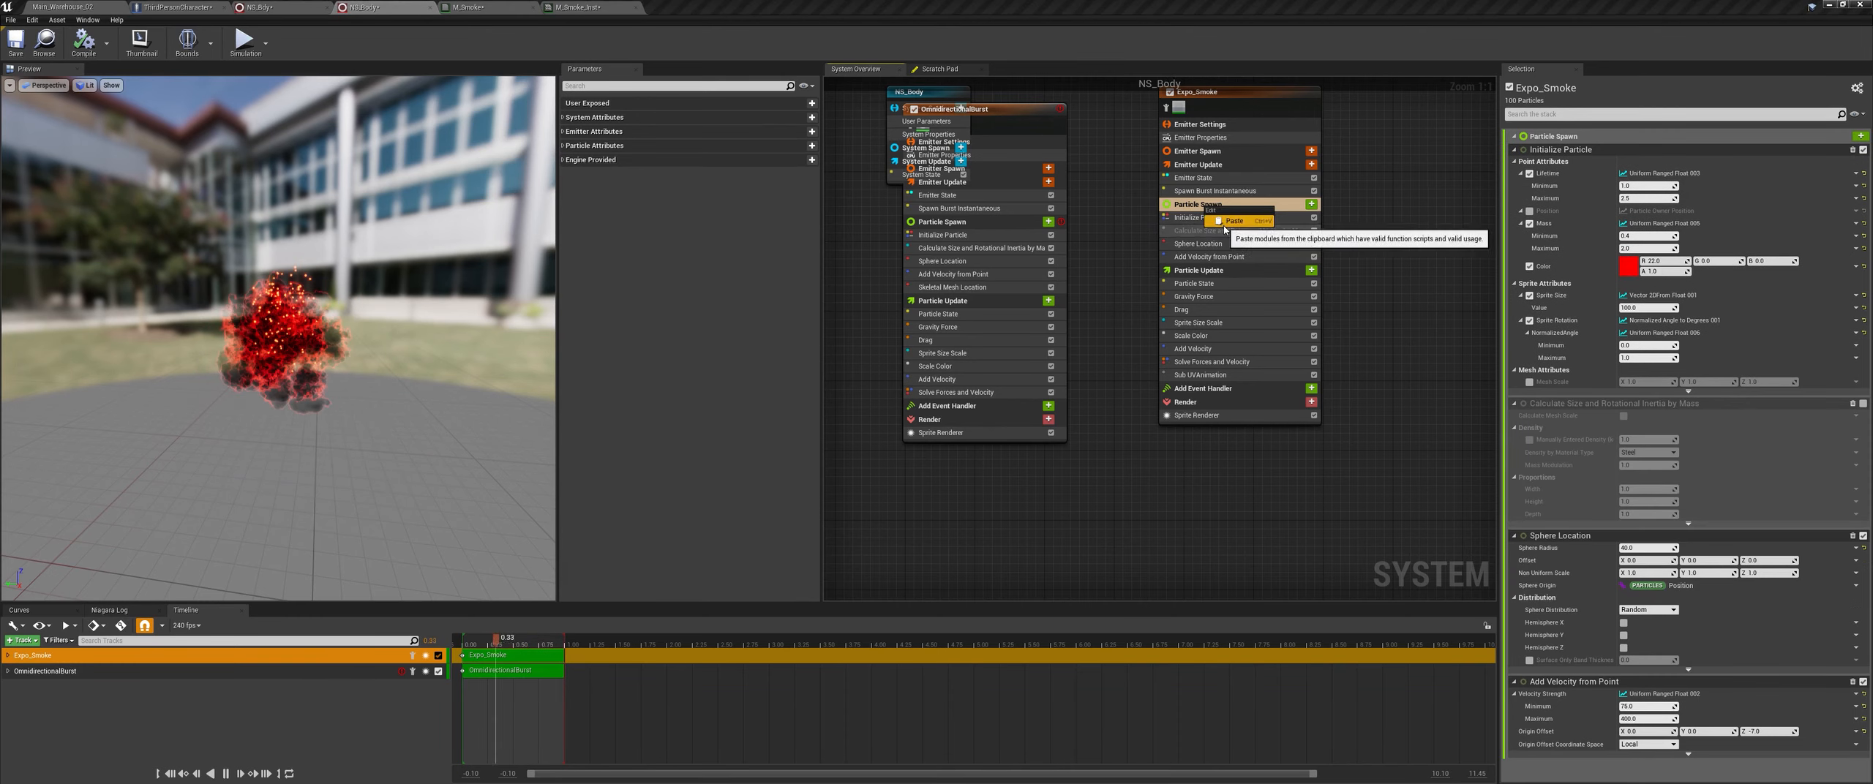
left_click(1227, 223)
left_click(82, 44)
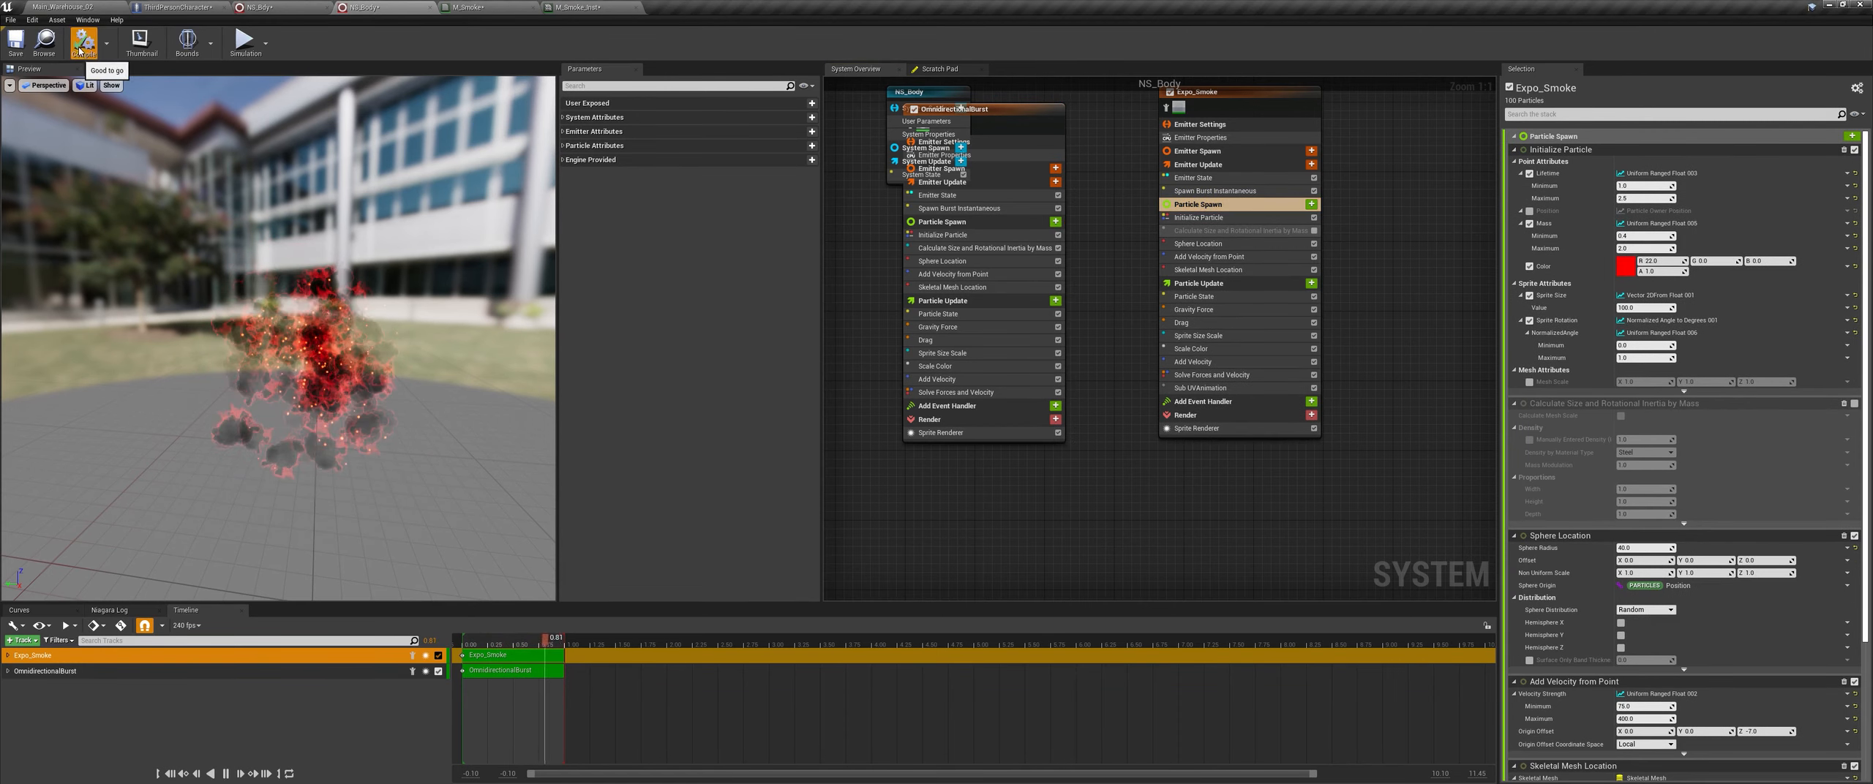
Step: Play the warehouse level to test the body effect on the character, and review the emitter modules between runs
left_click(62, 7)
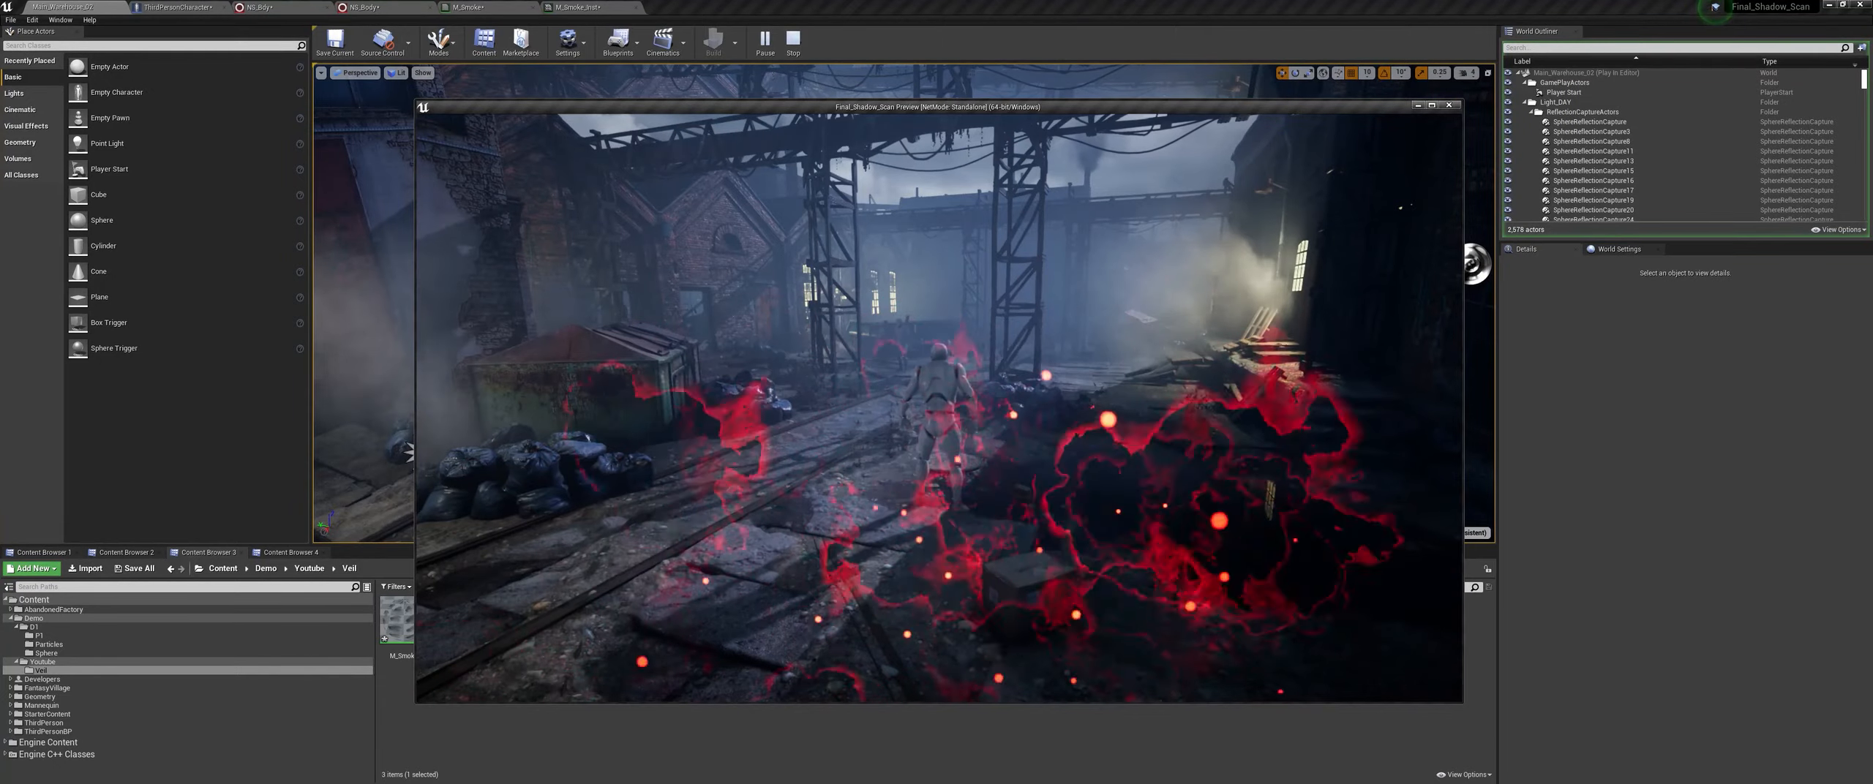
key("Escape")
left_click(376, 6)
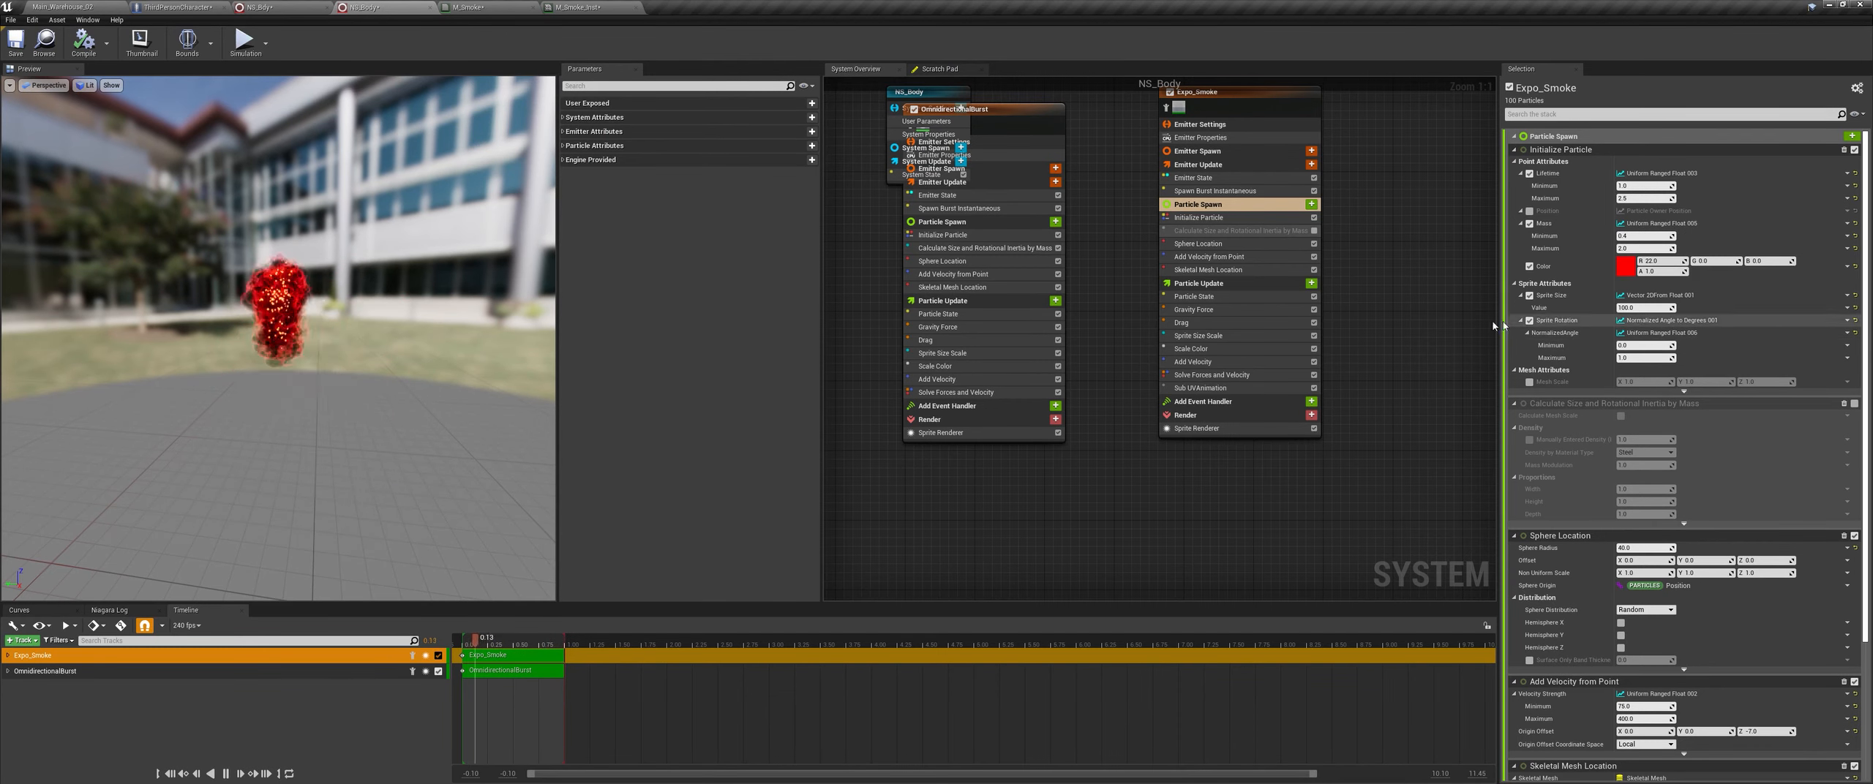
right_click_drag(878, 378, 945, 370)
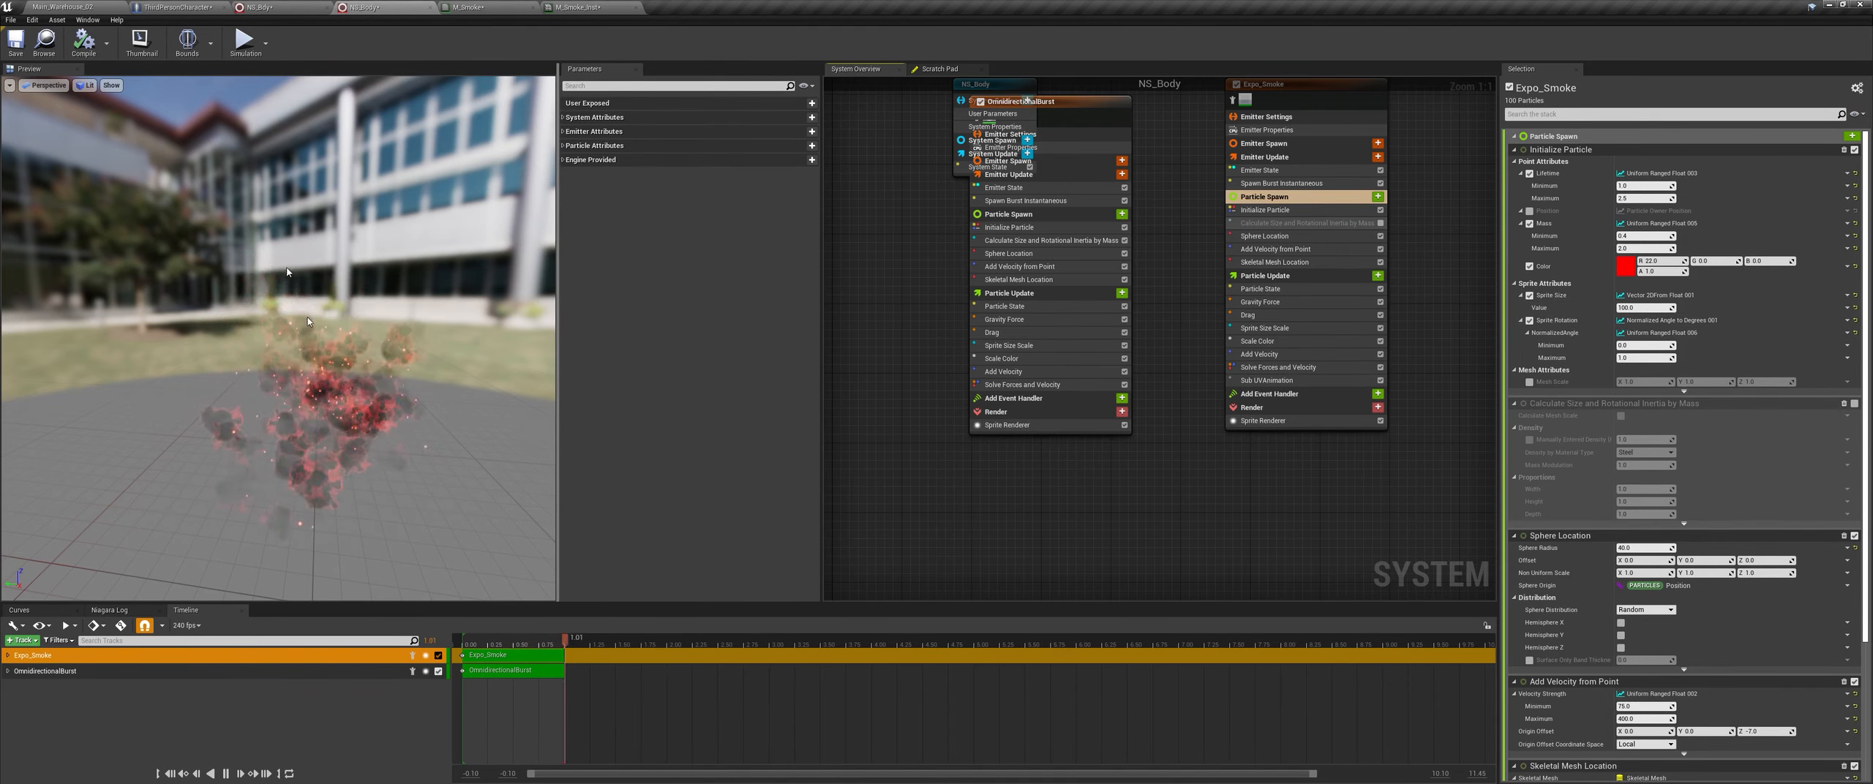
left_click(62, 6)
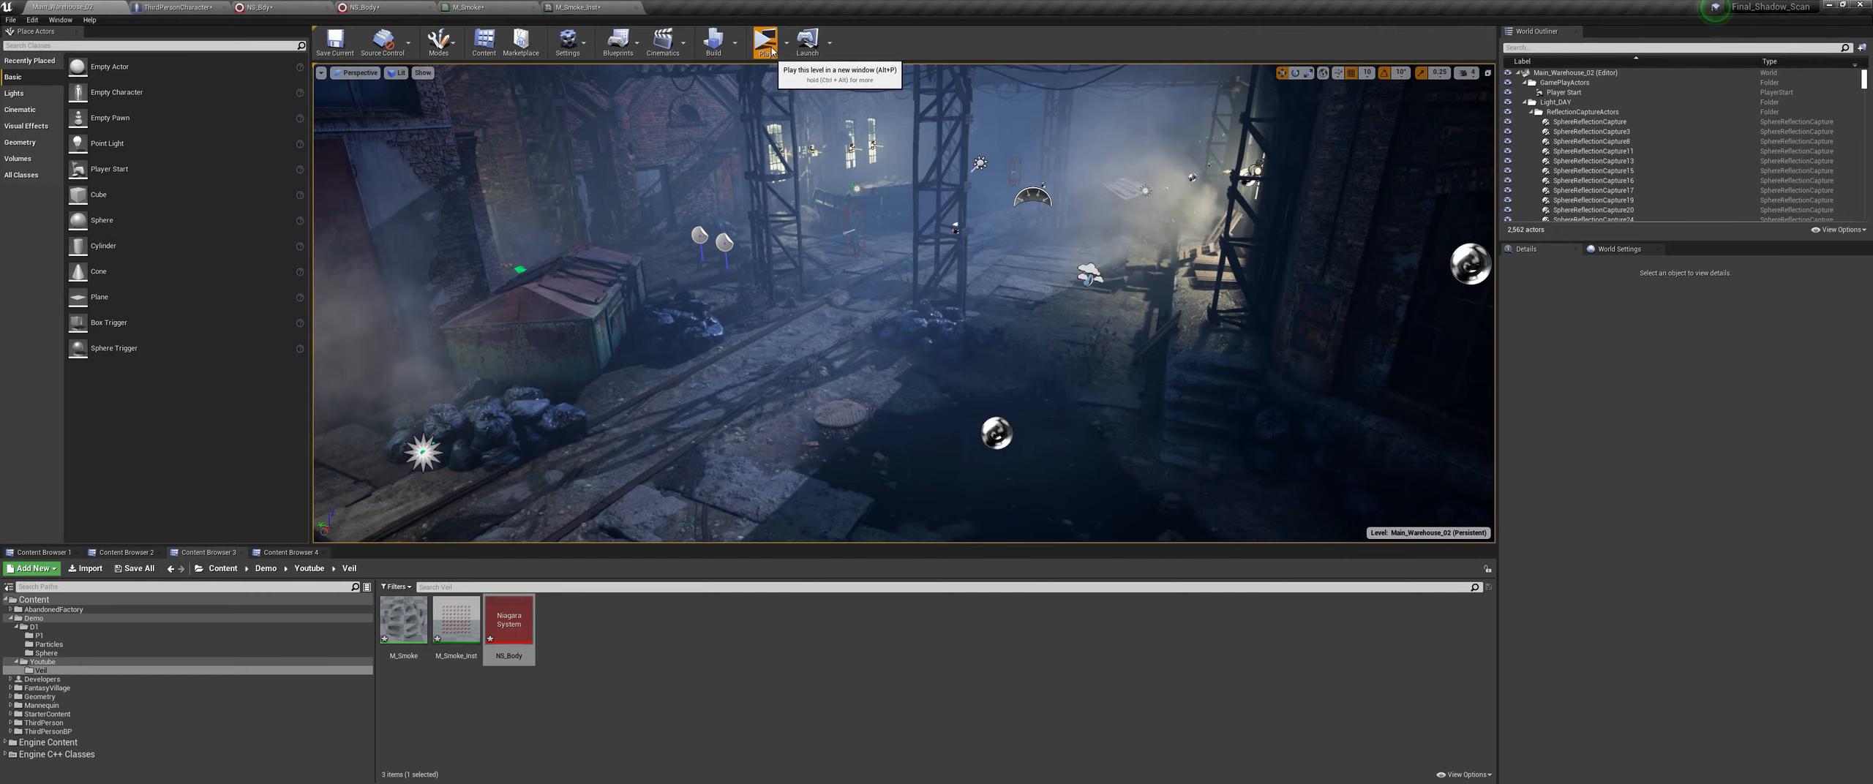
left_click(767, 44)
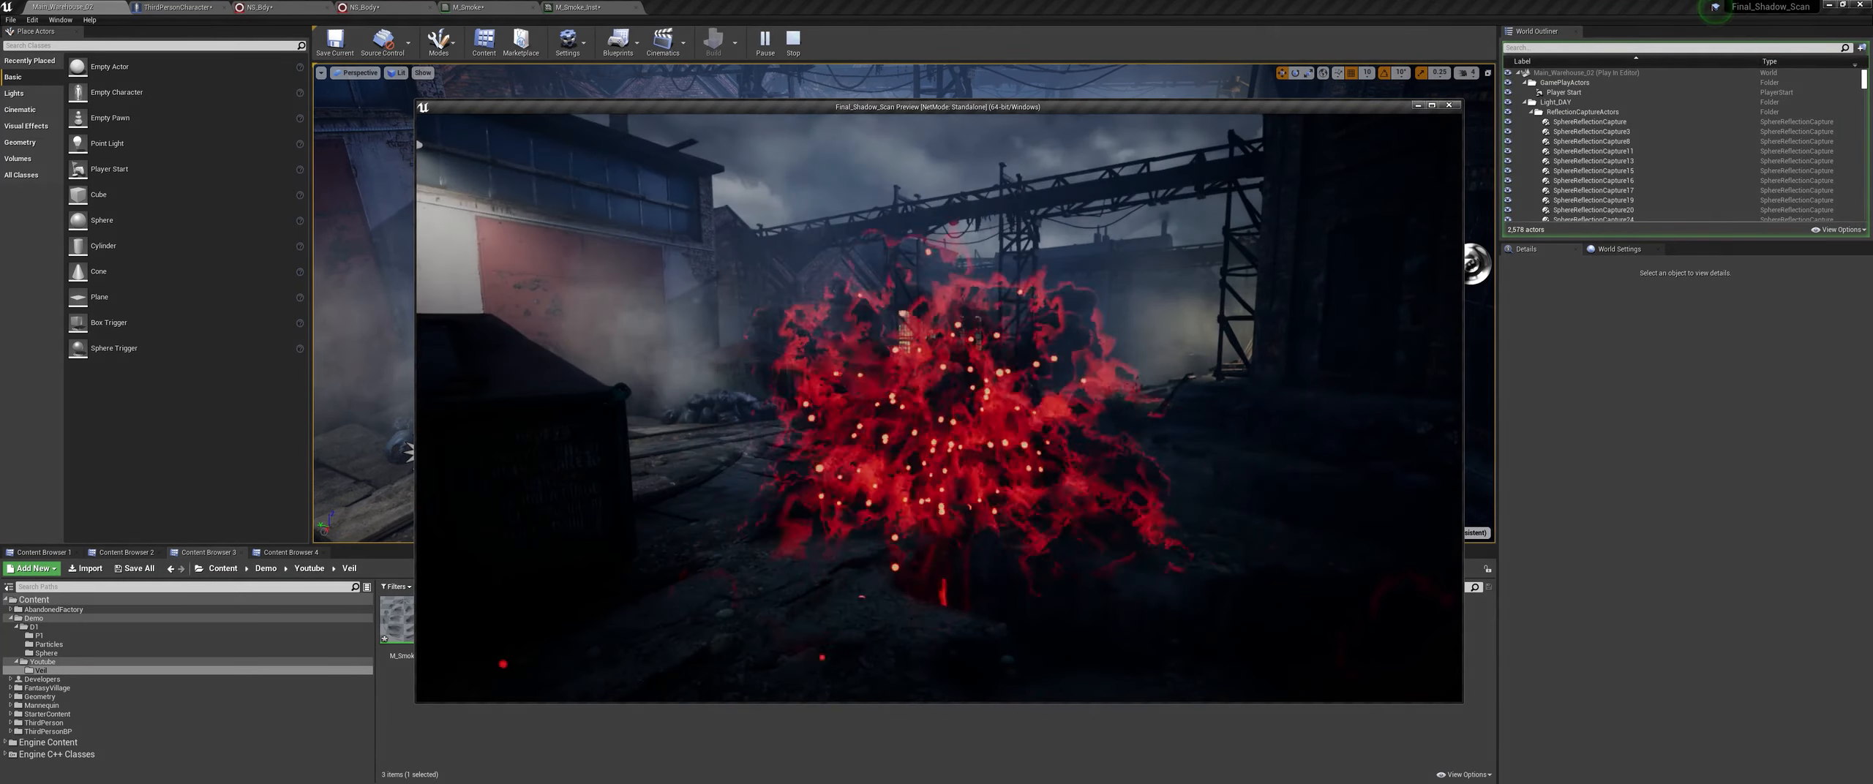
key("Escape")
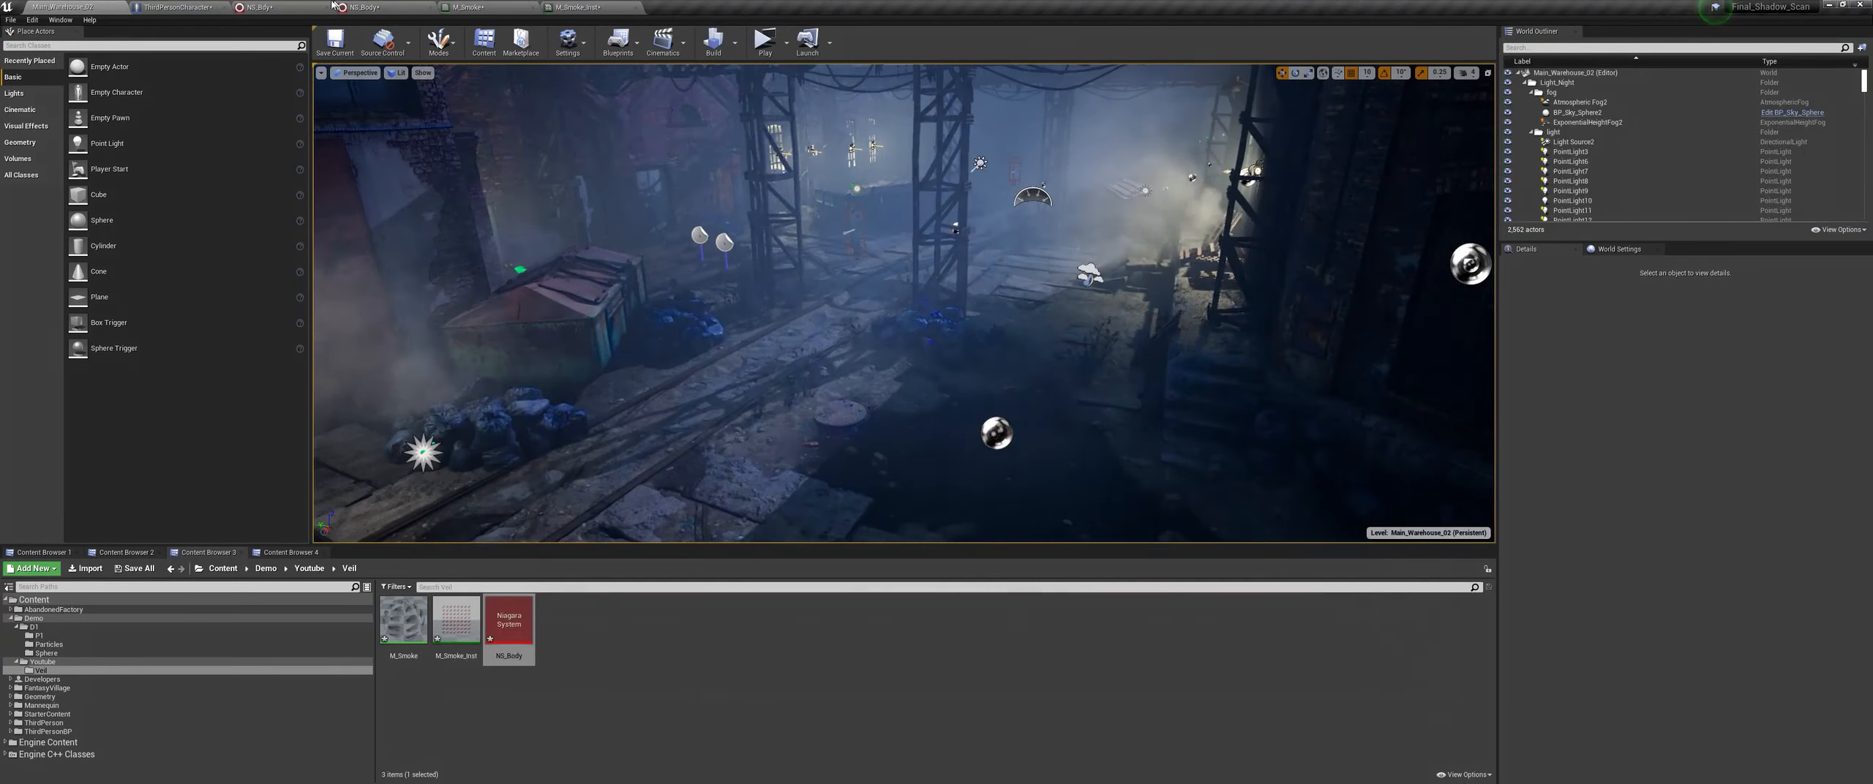
Step: Try a Spawn Count of 20 for Expo_Smoke's Spawn Burst Instantaneous in the level, and set it back to 100
left_click(378, 6)
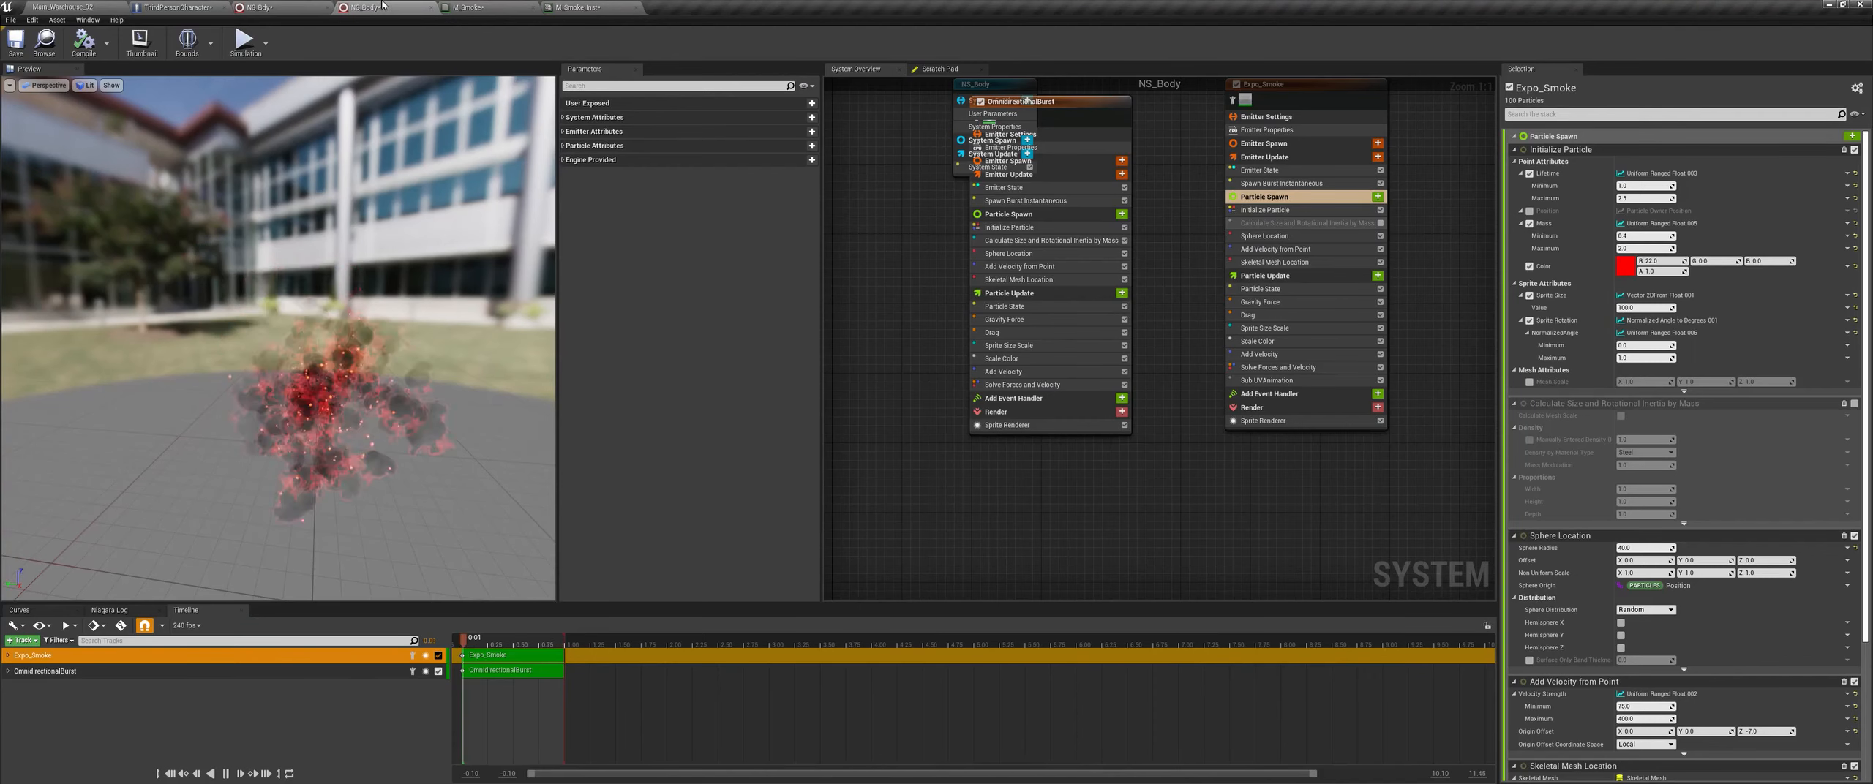
left_click(1282, 186)
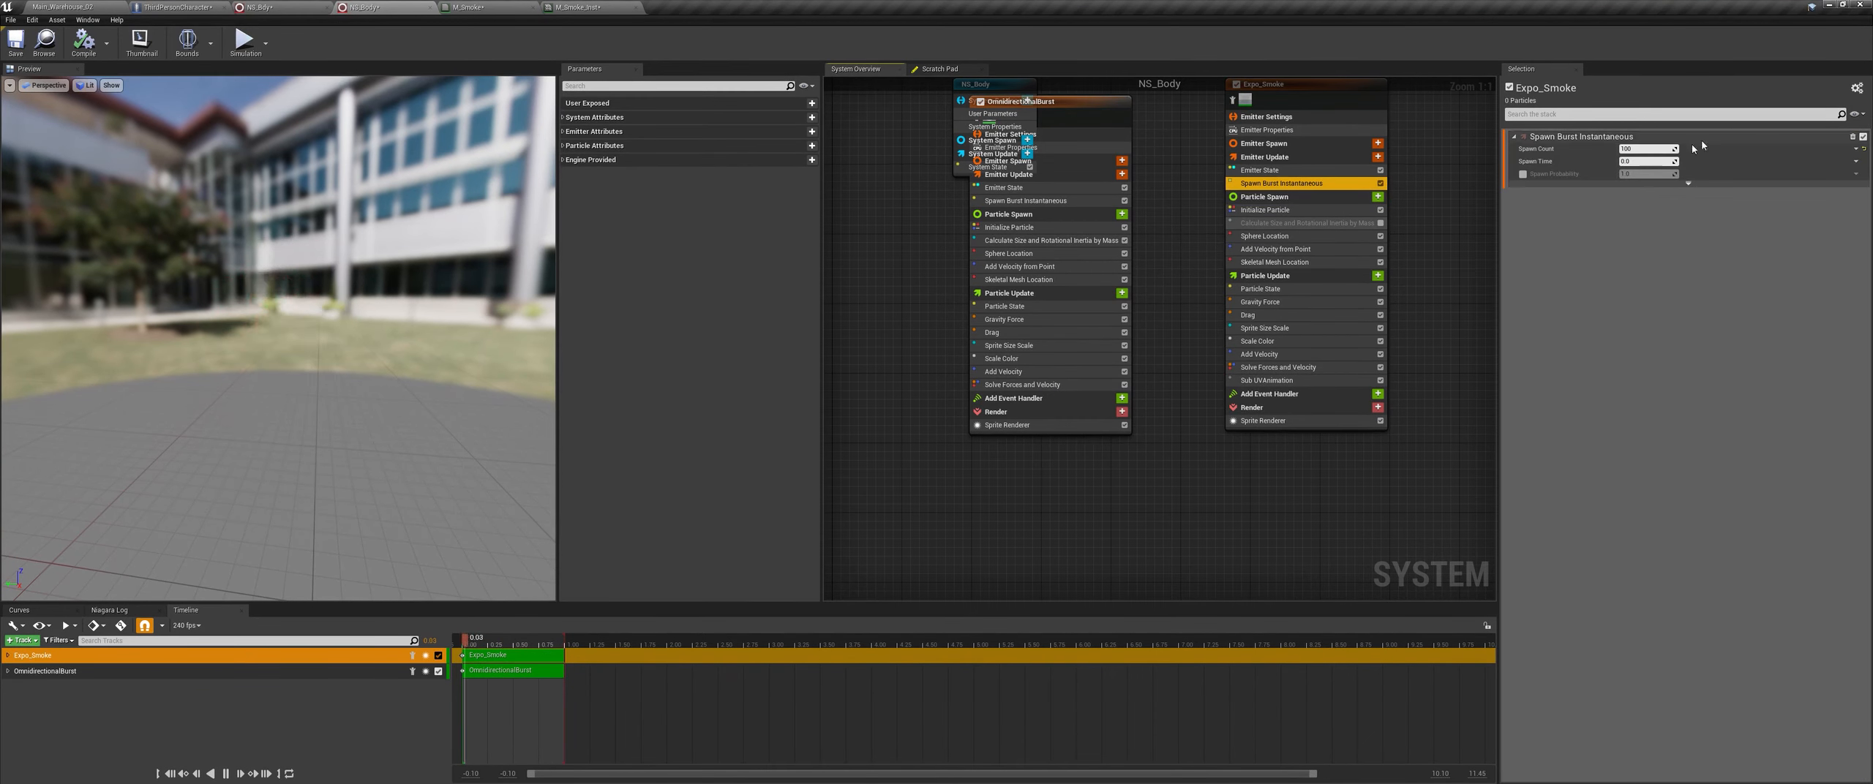
left_click(1642, 149)
type("20")
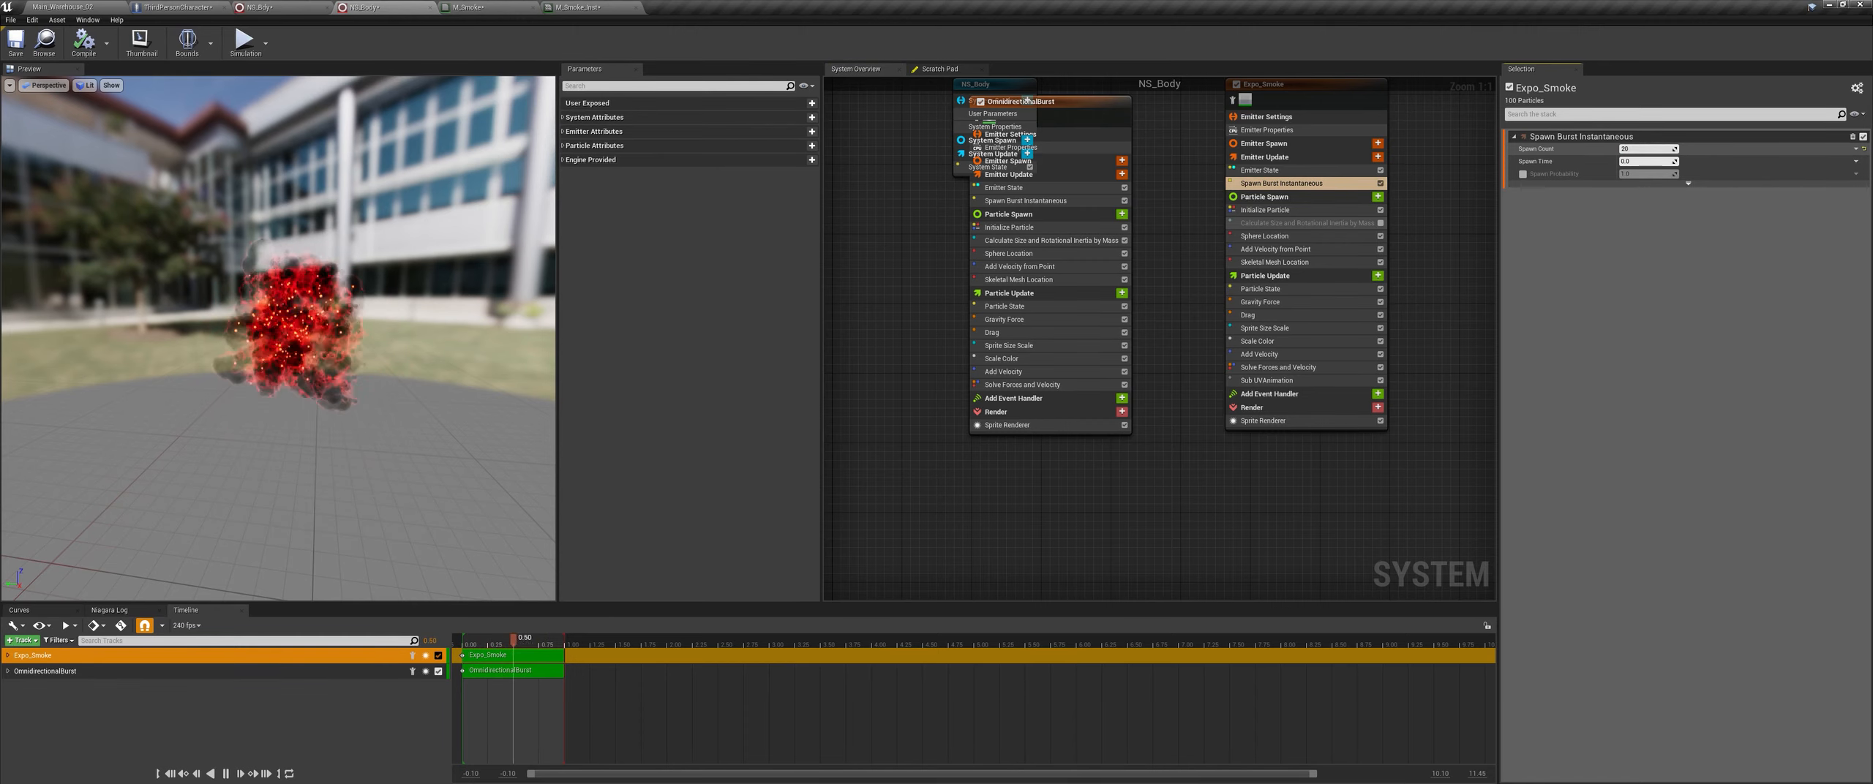
left_click(66, 7)
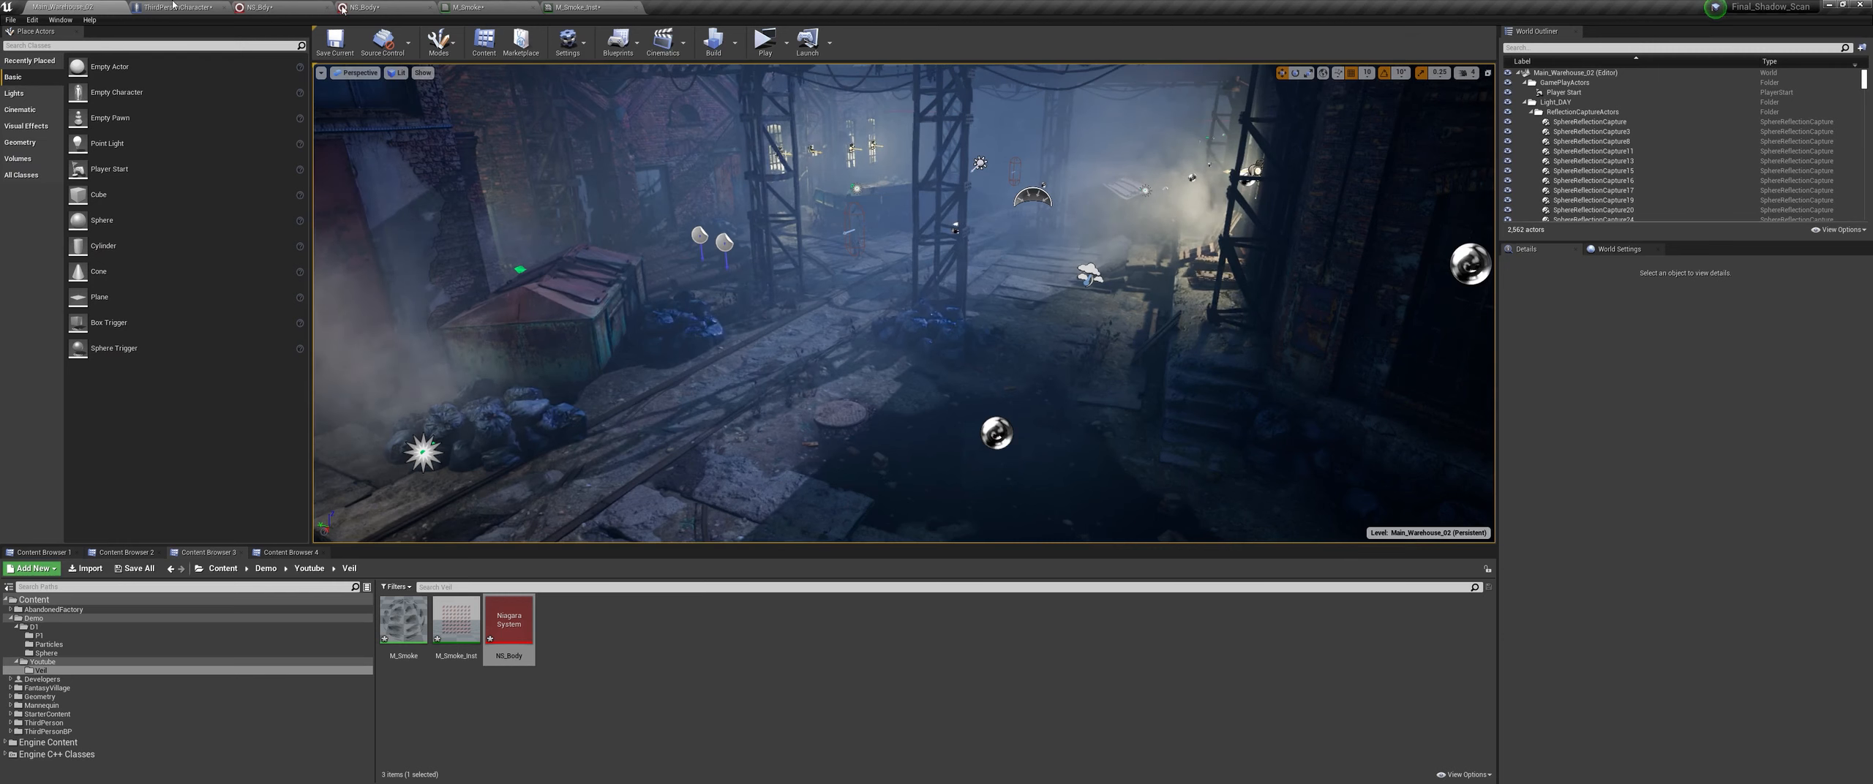
left_click(767, 56)
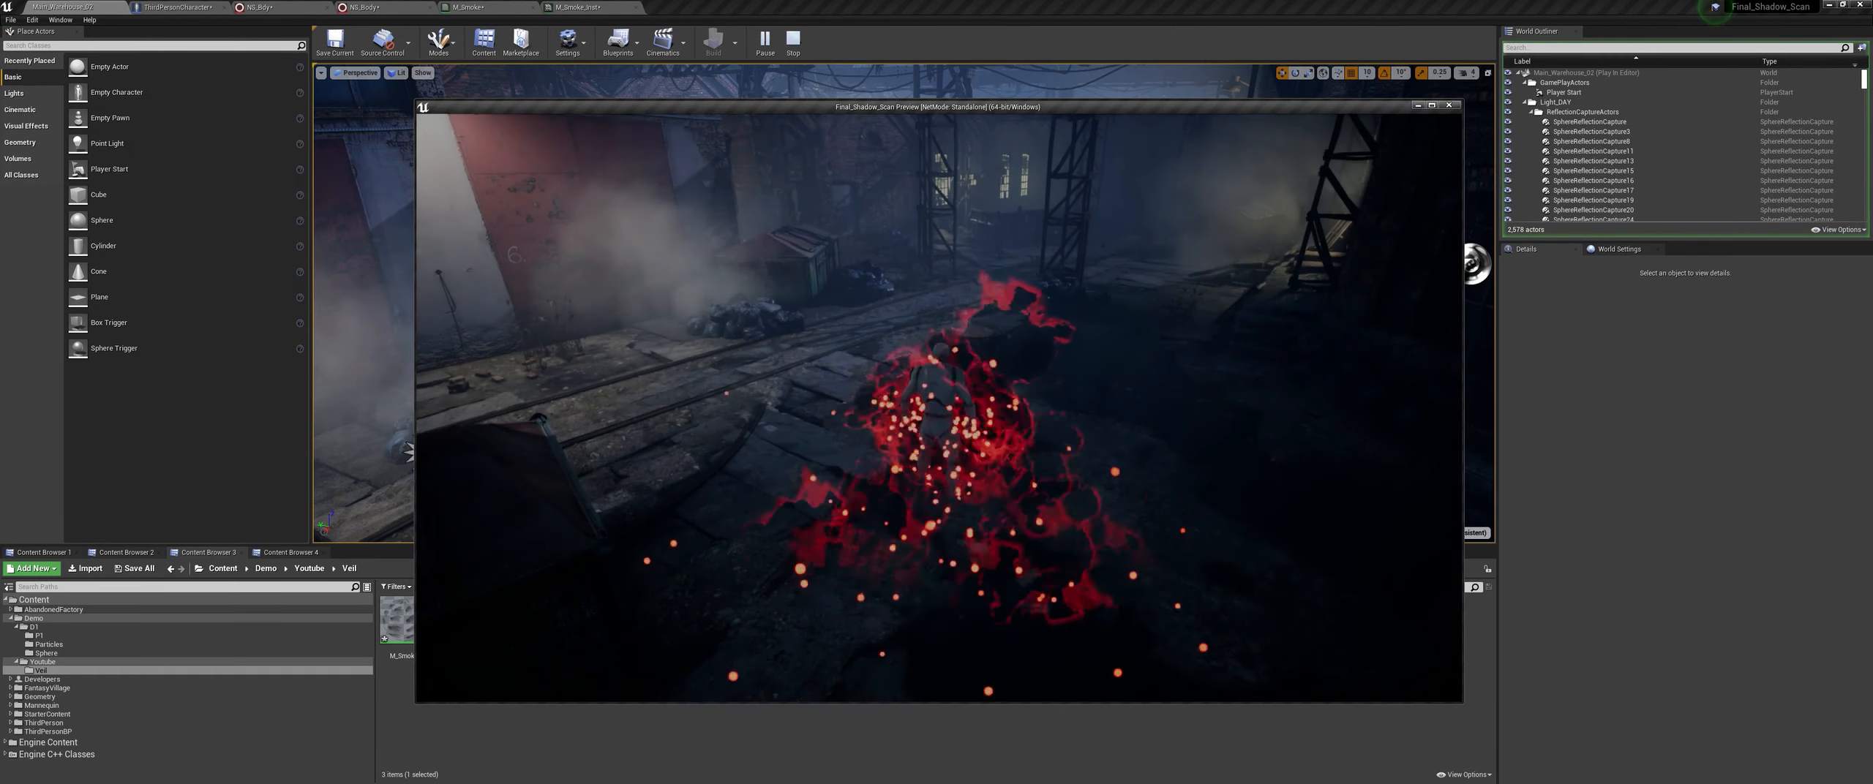
key("Escape")
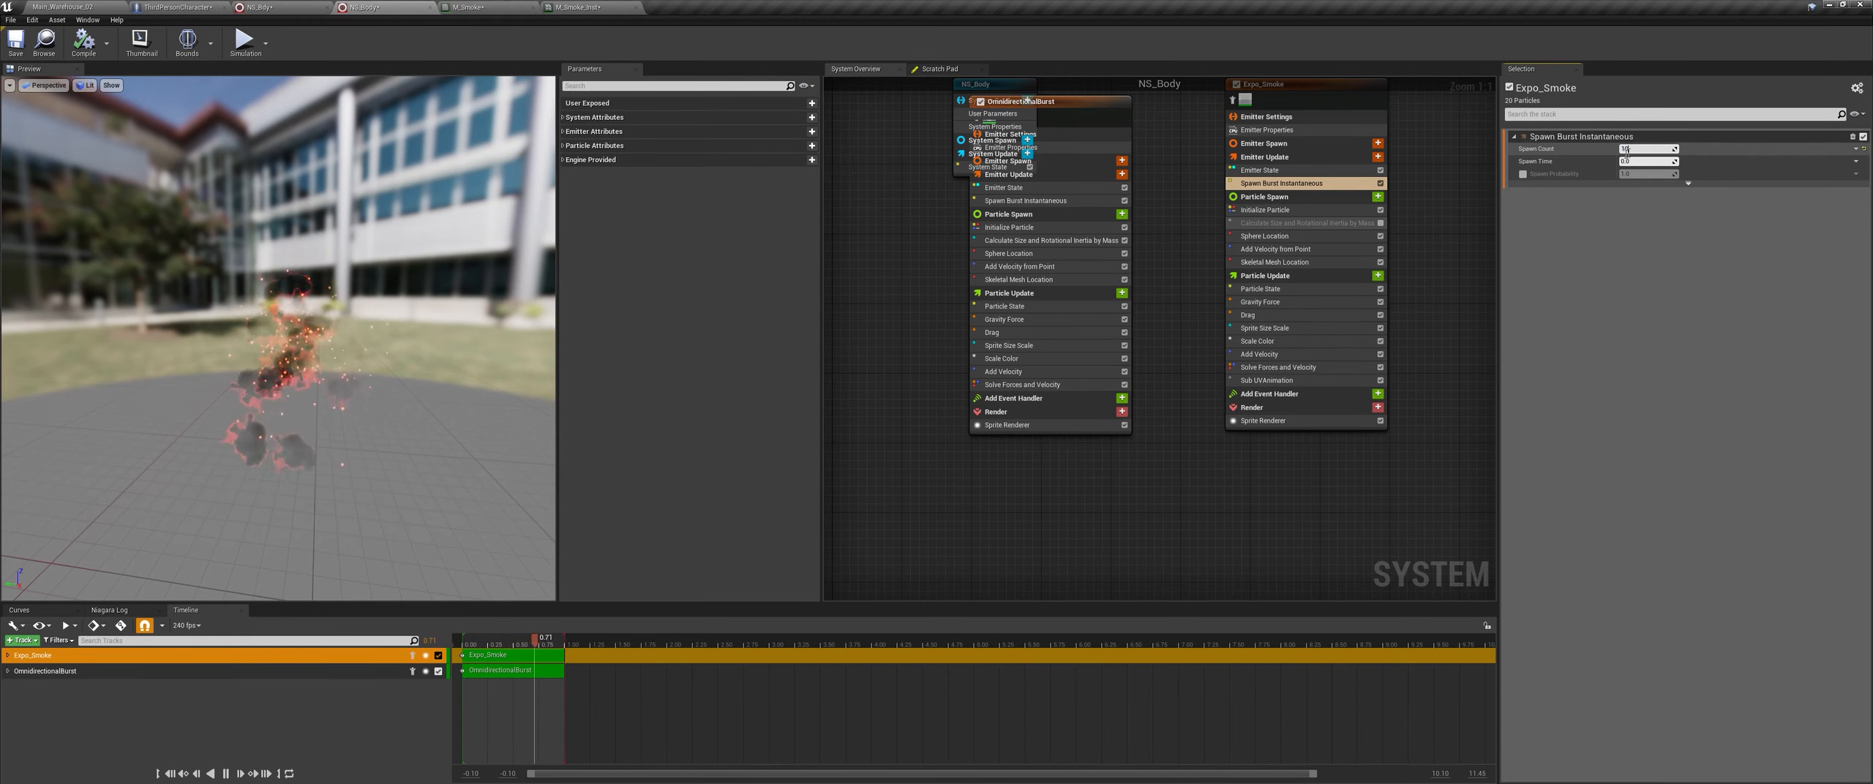
type("100")
key("Return")
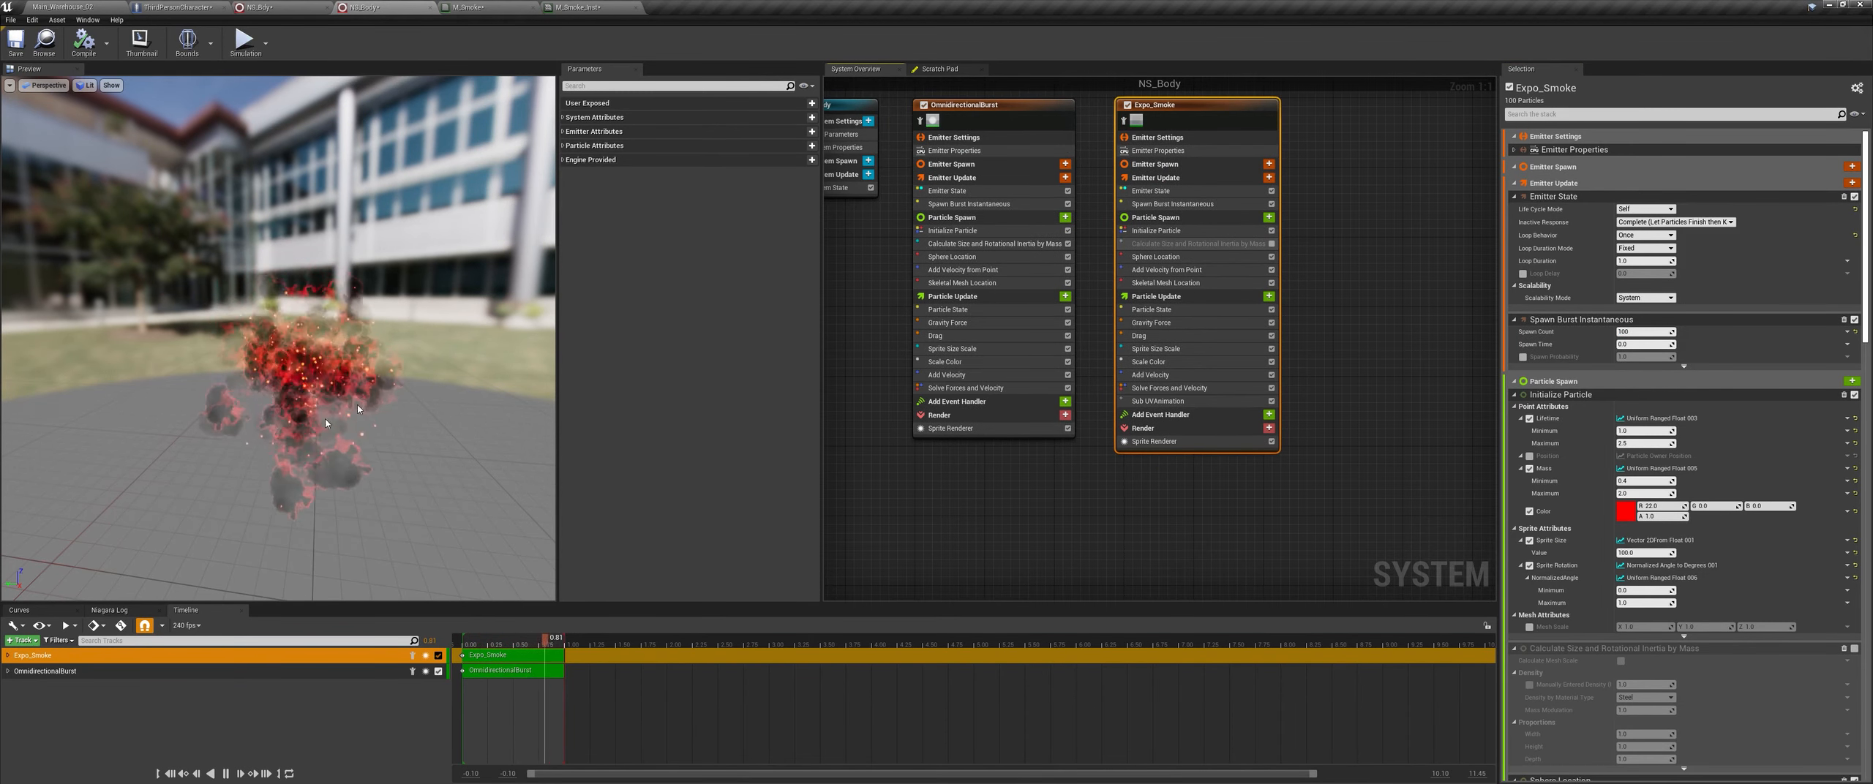
Step: Duplicate the Expo_Smoke emitter within the NS_Body system by copying and pasting it beside the original
right_click_drag(1226, 124, 1087, 222)
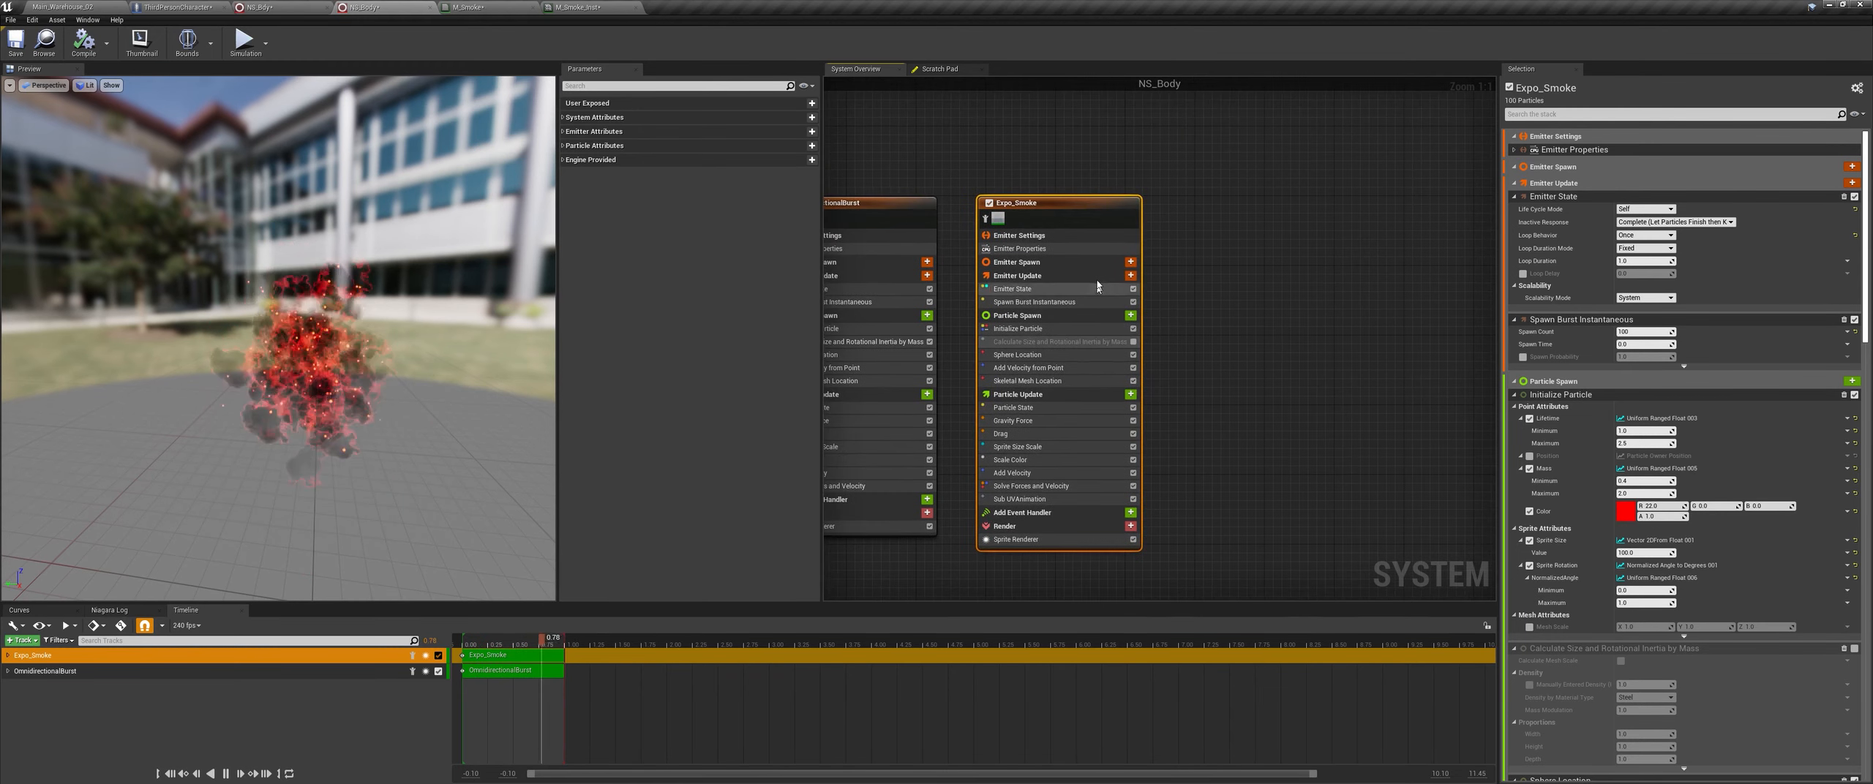
right_click(1087, 221)
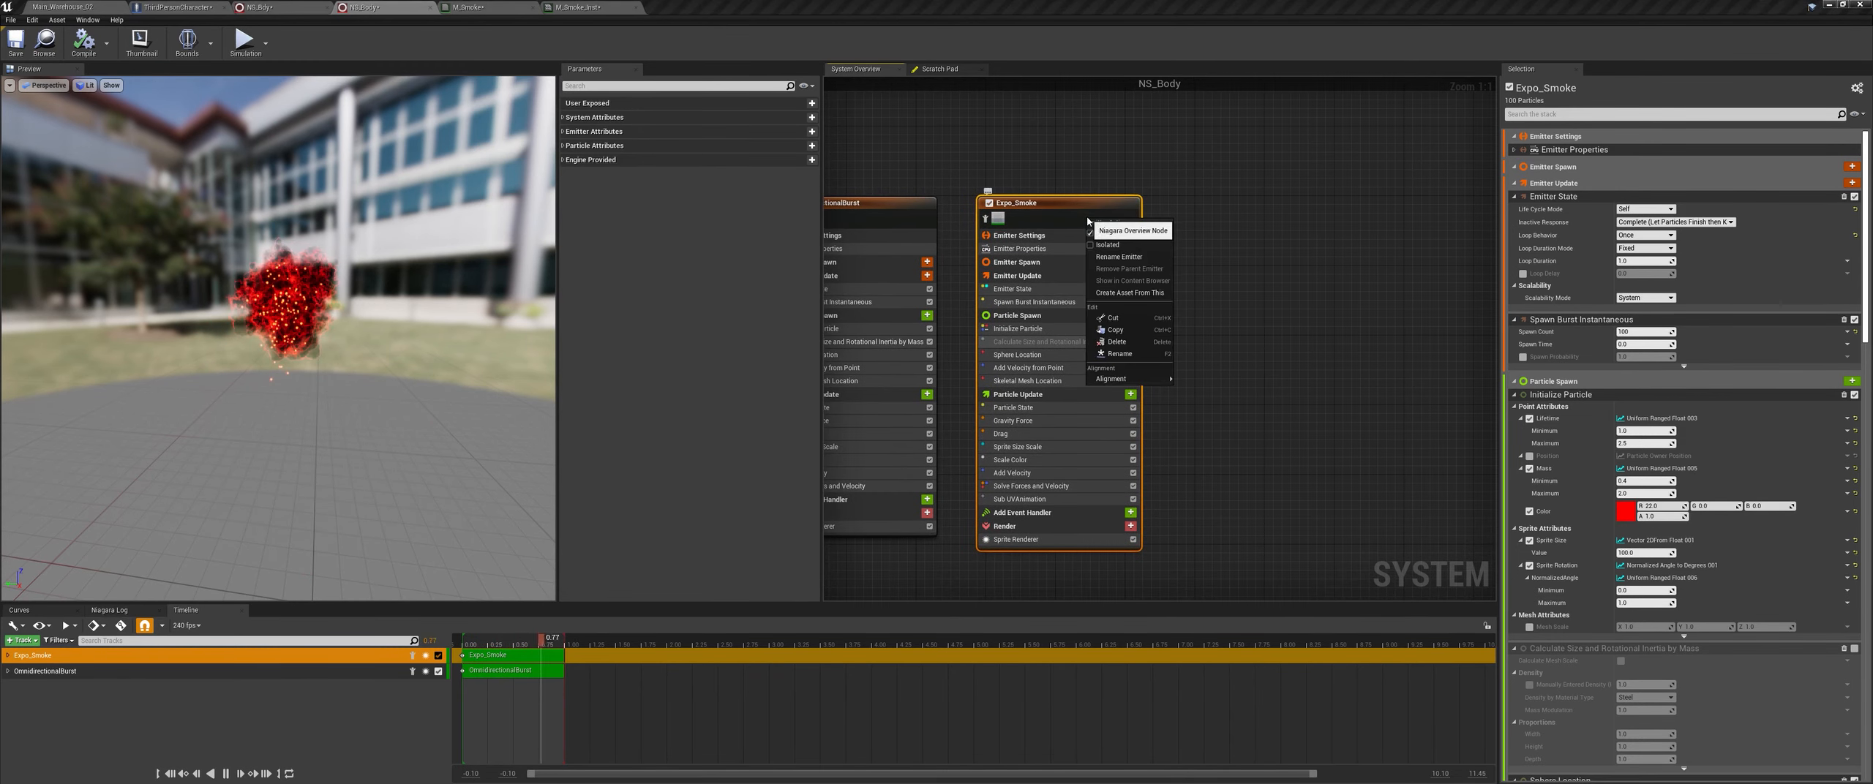
left_click(1141, 332)
right_click(1251, 236)
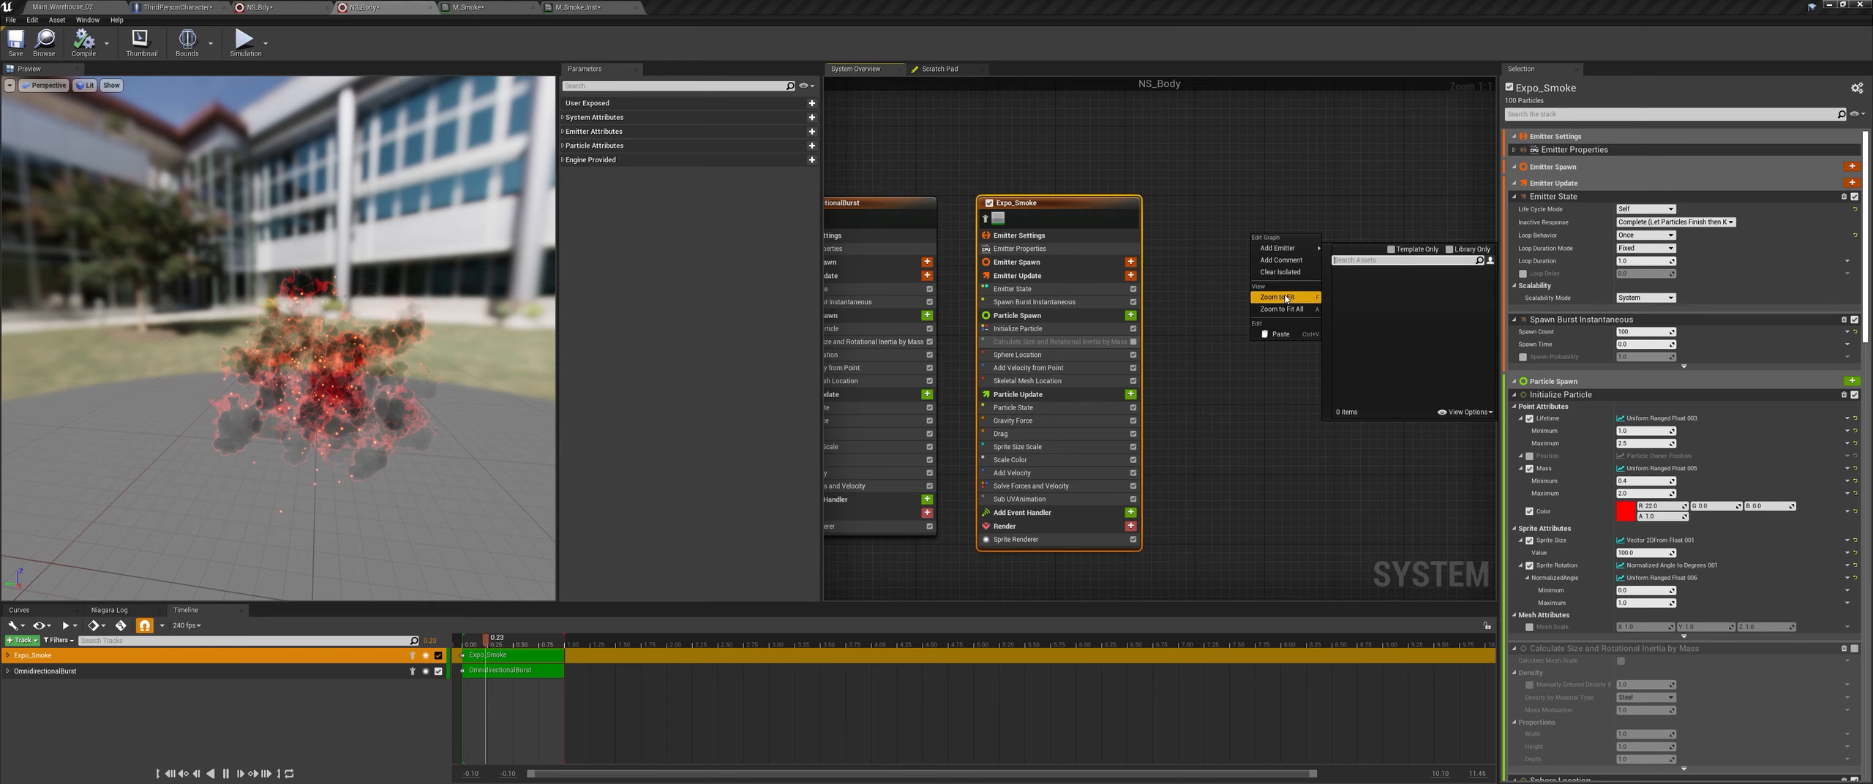
left_click(1280, 334)
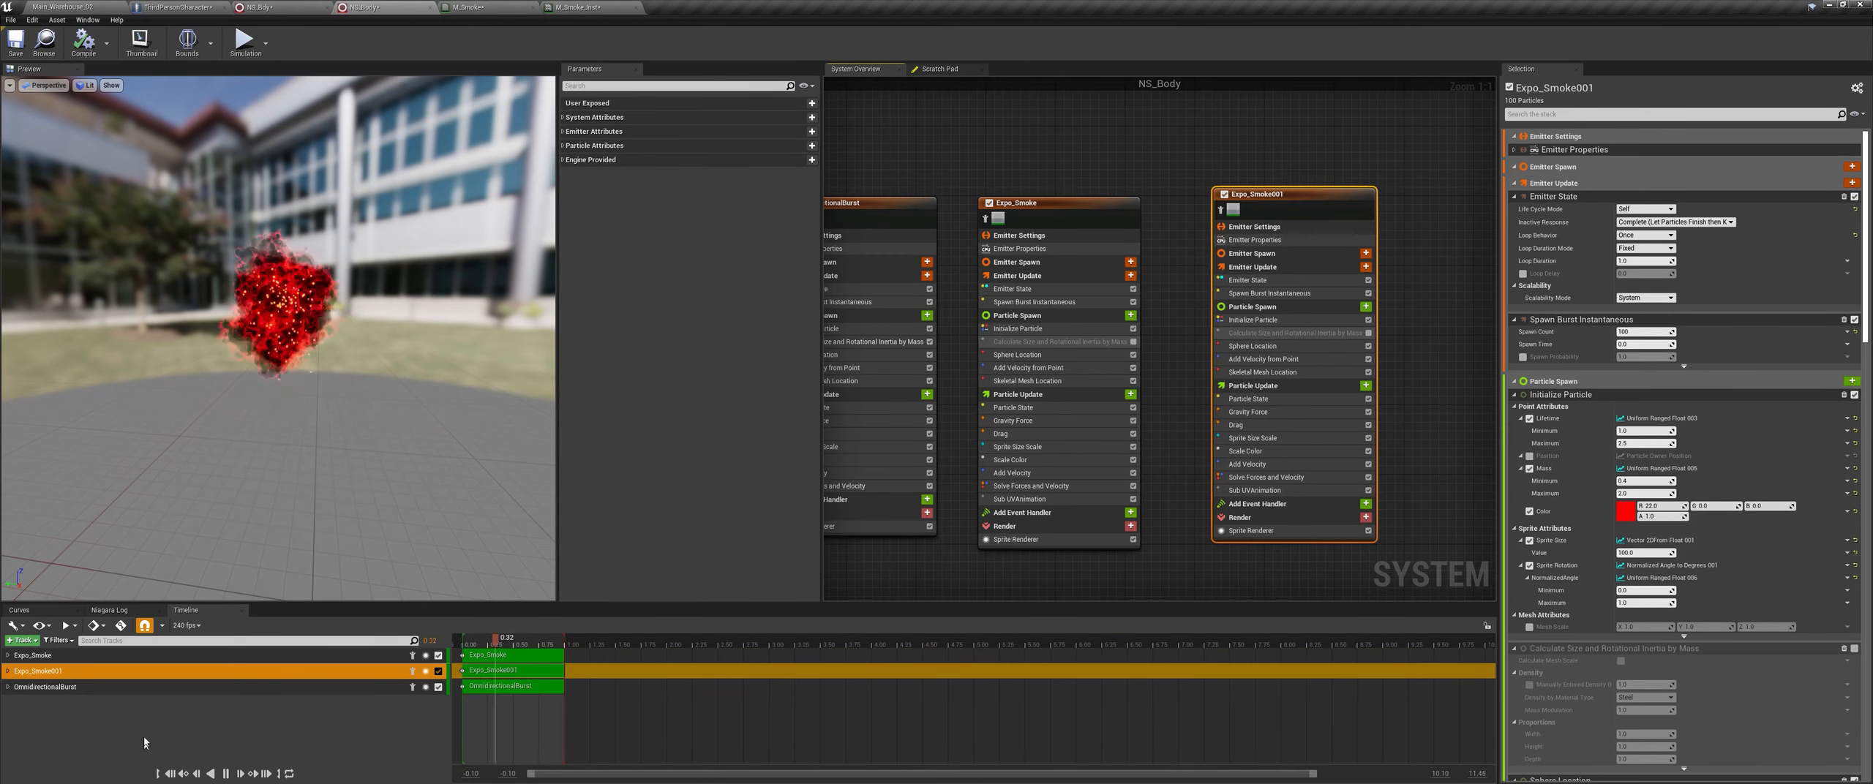
Step: Rename the duplicated Expo_Smoke001 emitter to Move_Smoke
right_click(66, 671)
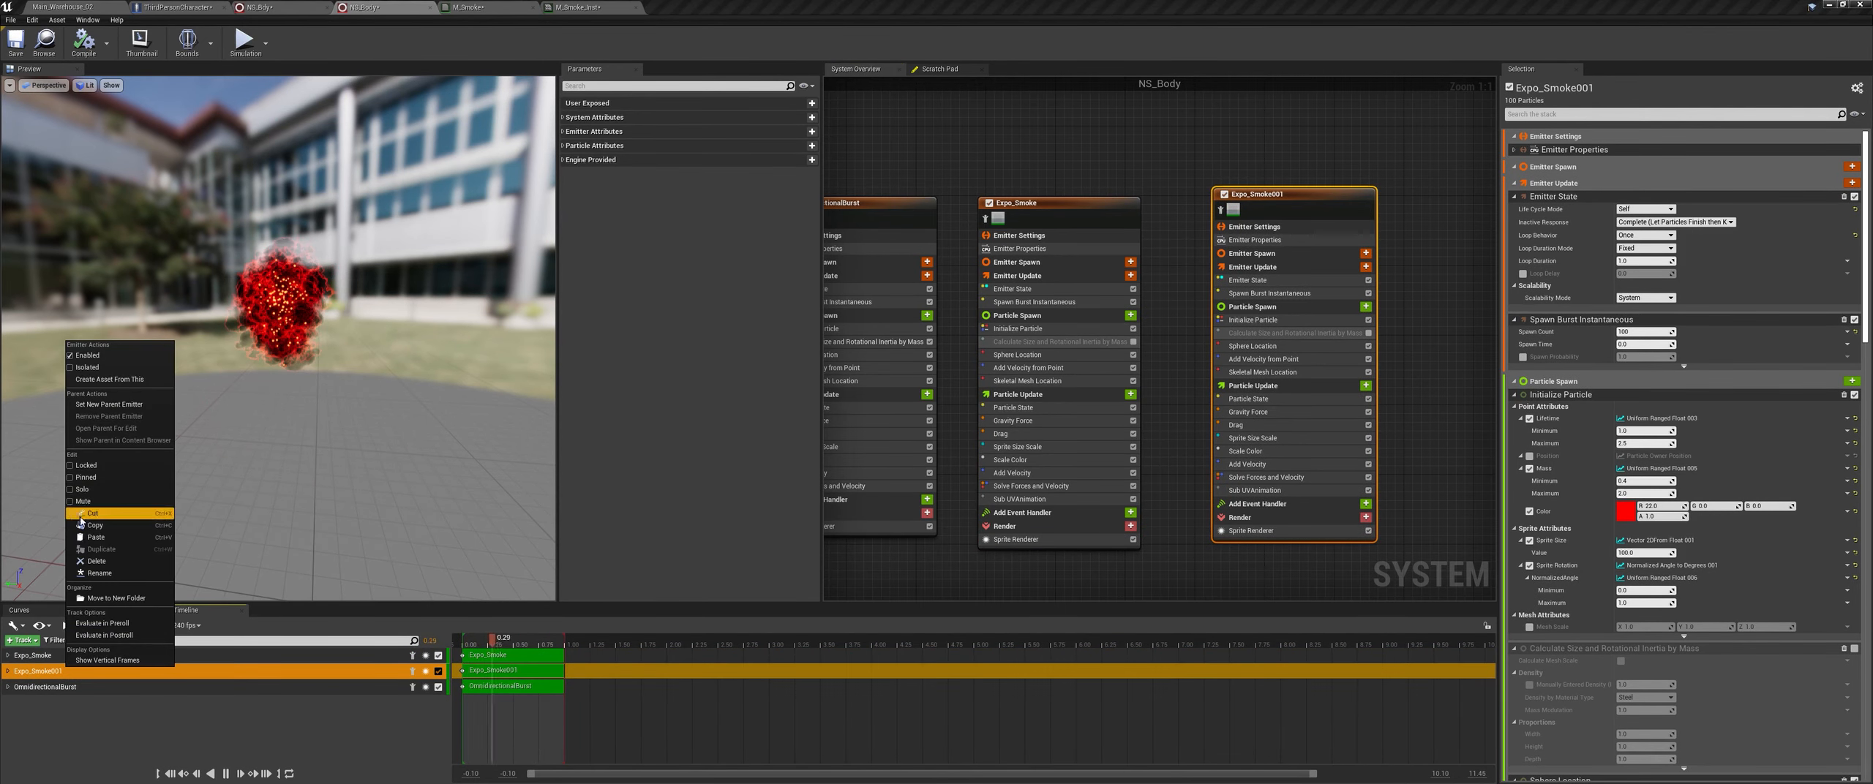
left_click(100, 572)
type("Move_")
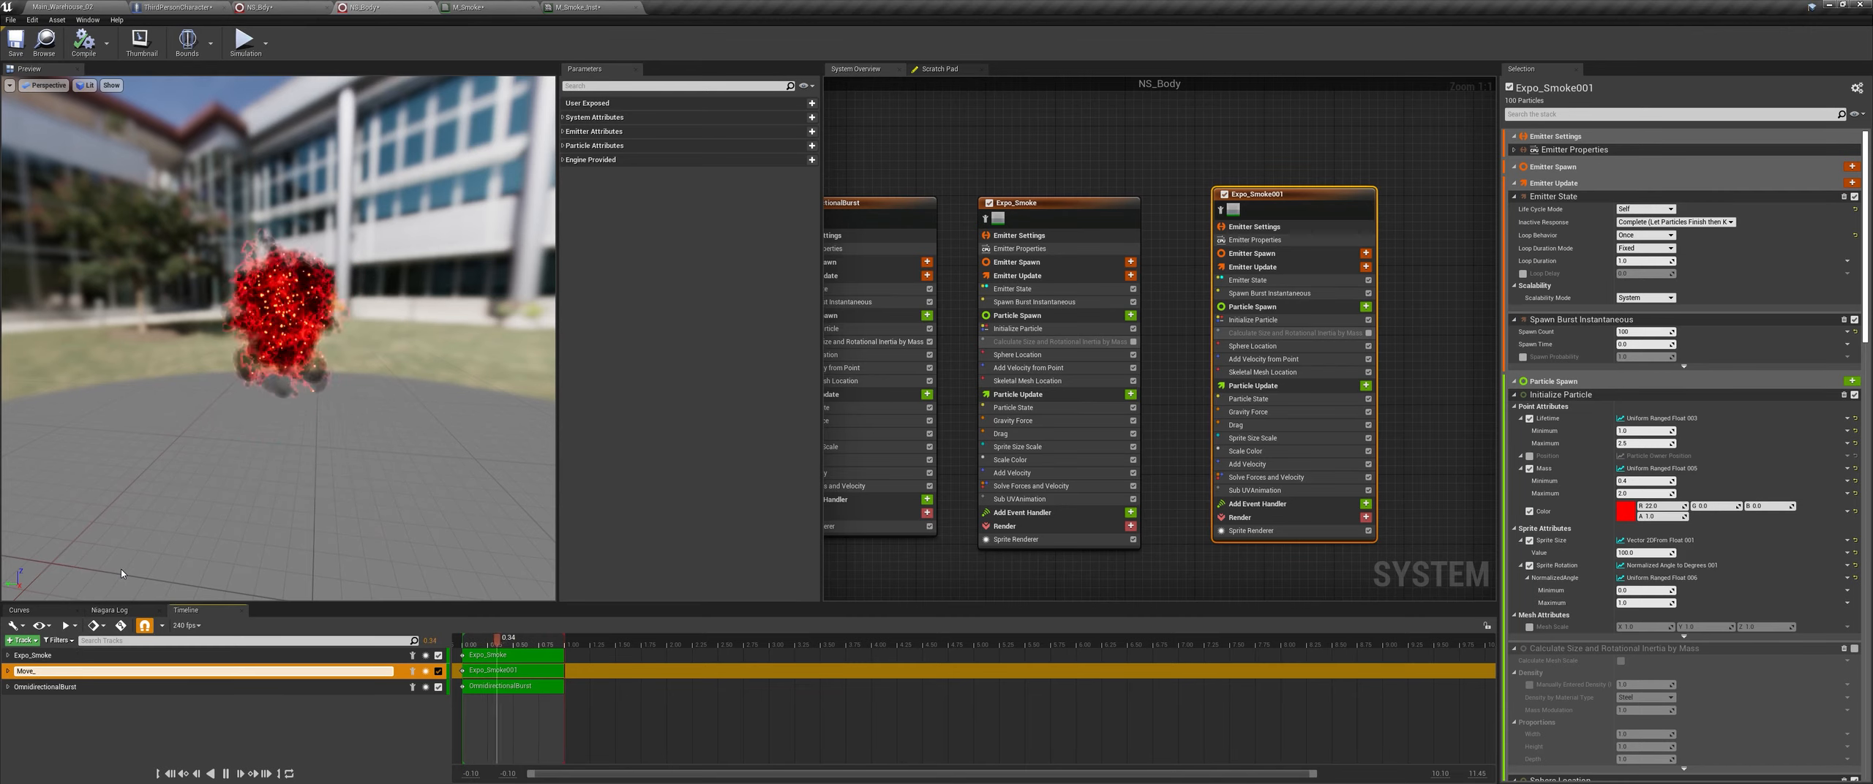
type("Smoke")
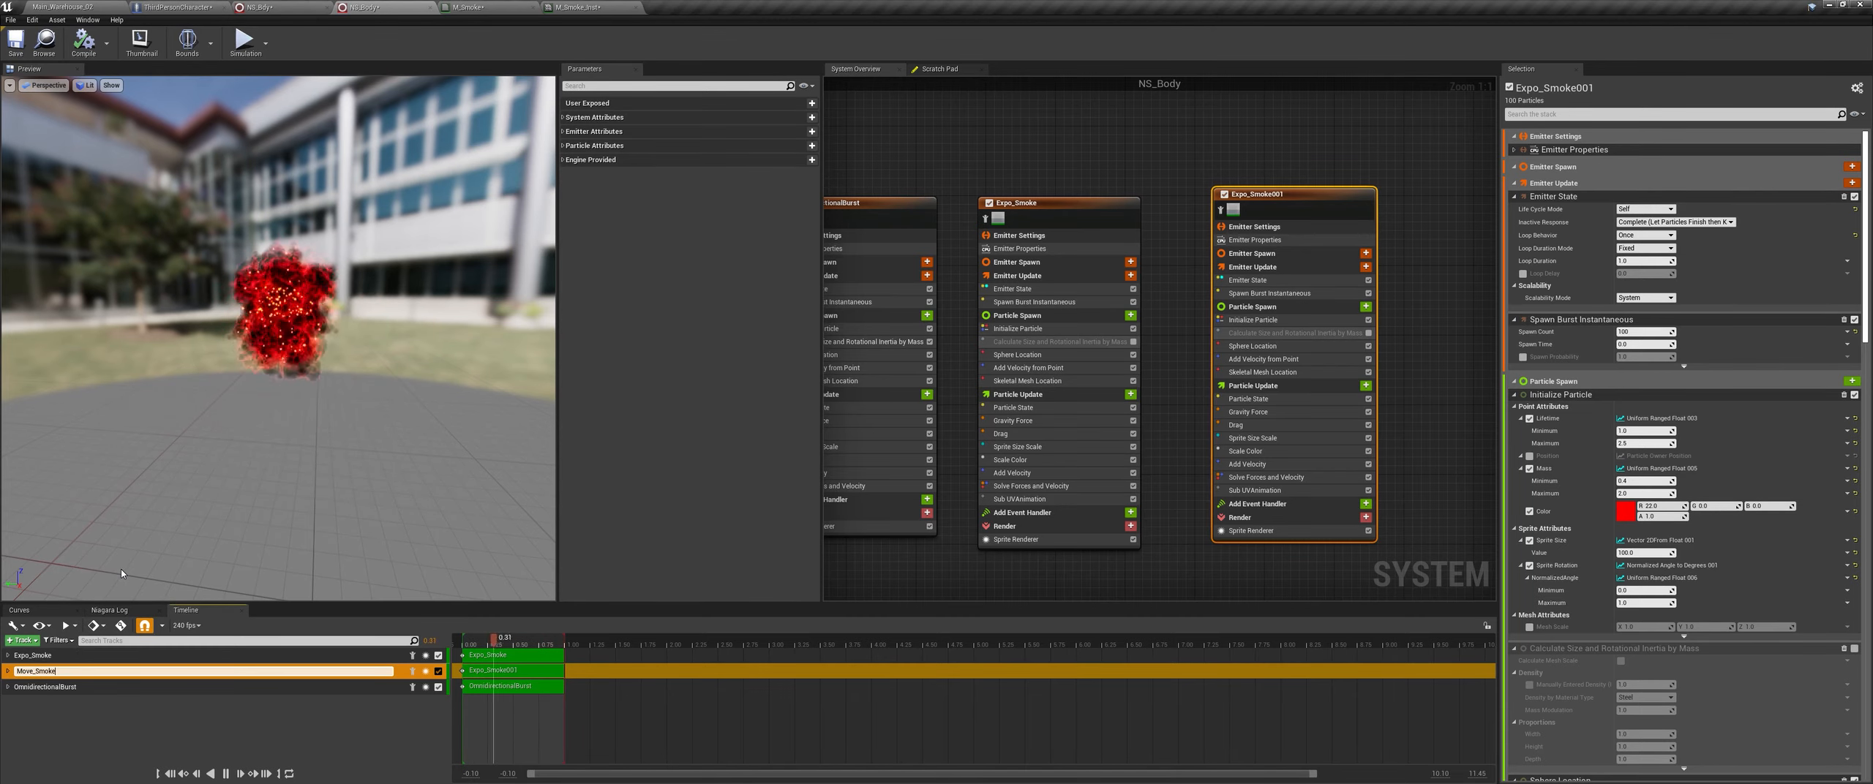
key("Return")
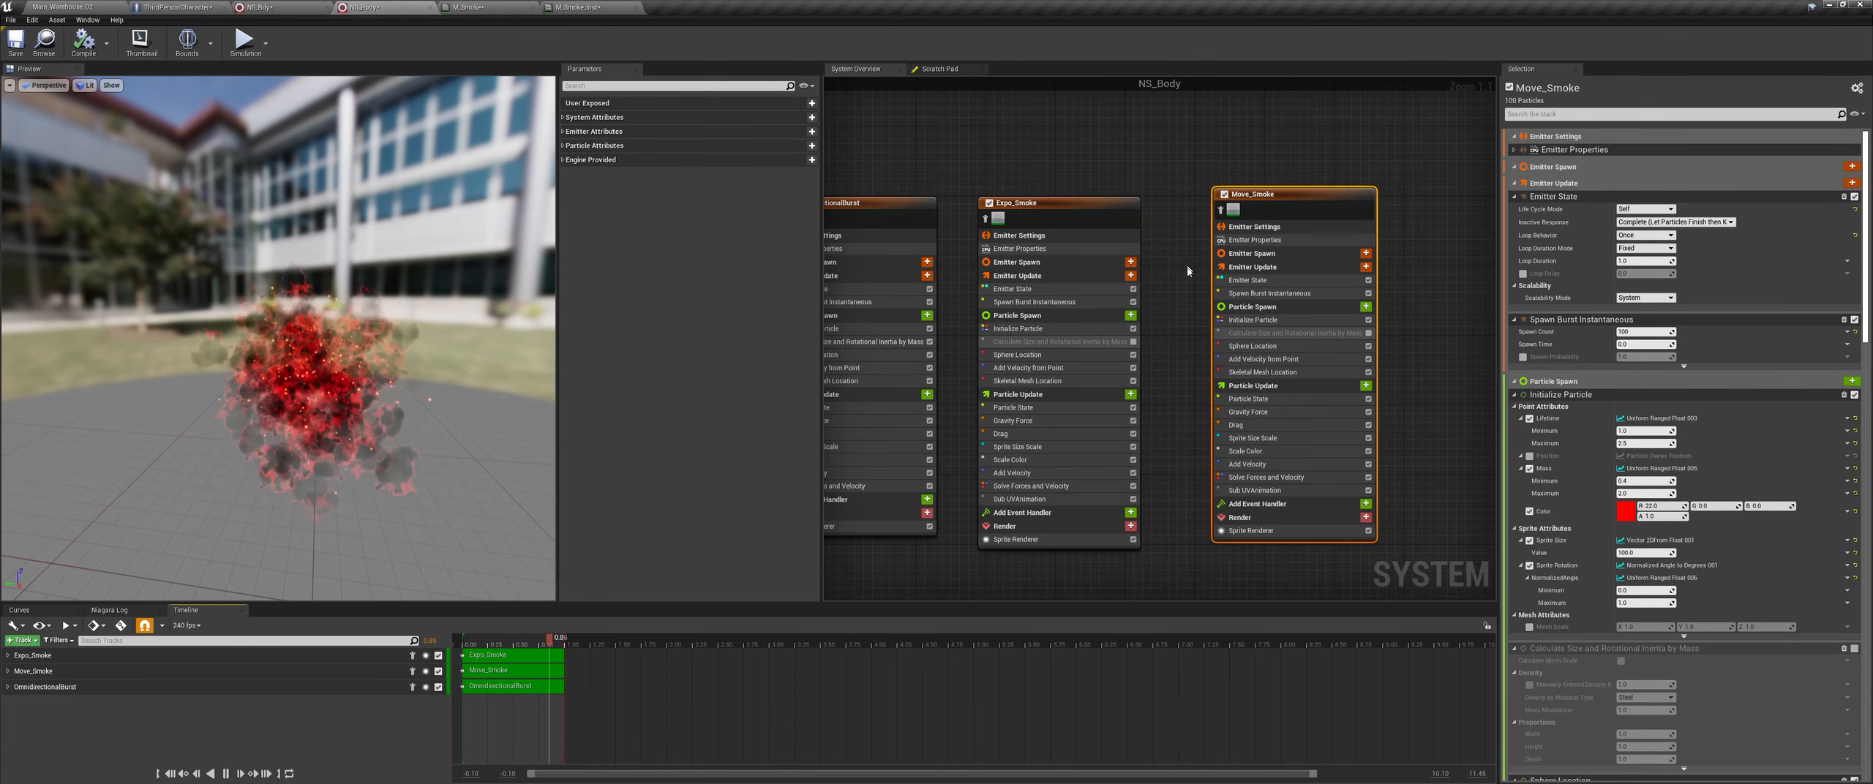
Step: Disable Move_Smoke's Add Velocity from Point module and delete its Spawn Burst Instantaneous module
right_click_drag(1169, 295, 1126, 241)
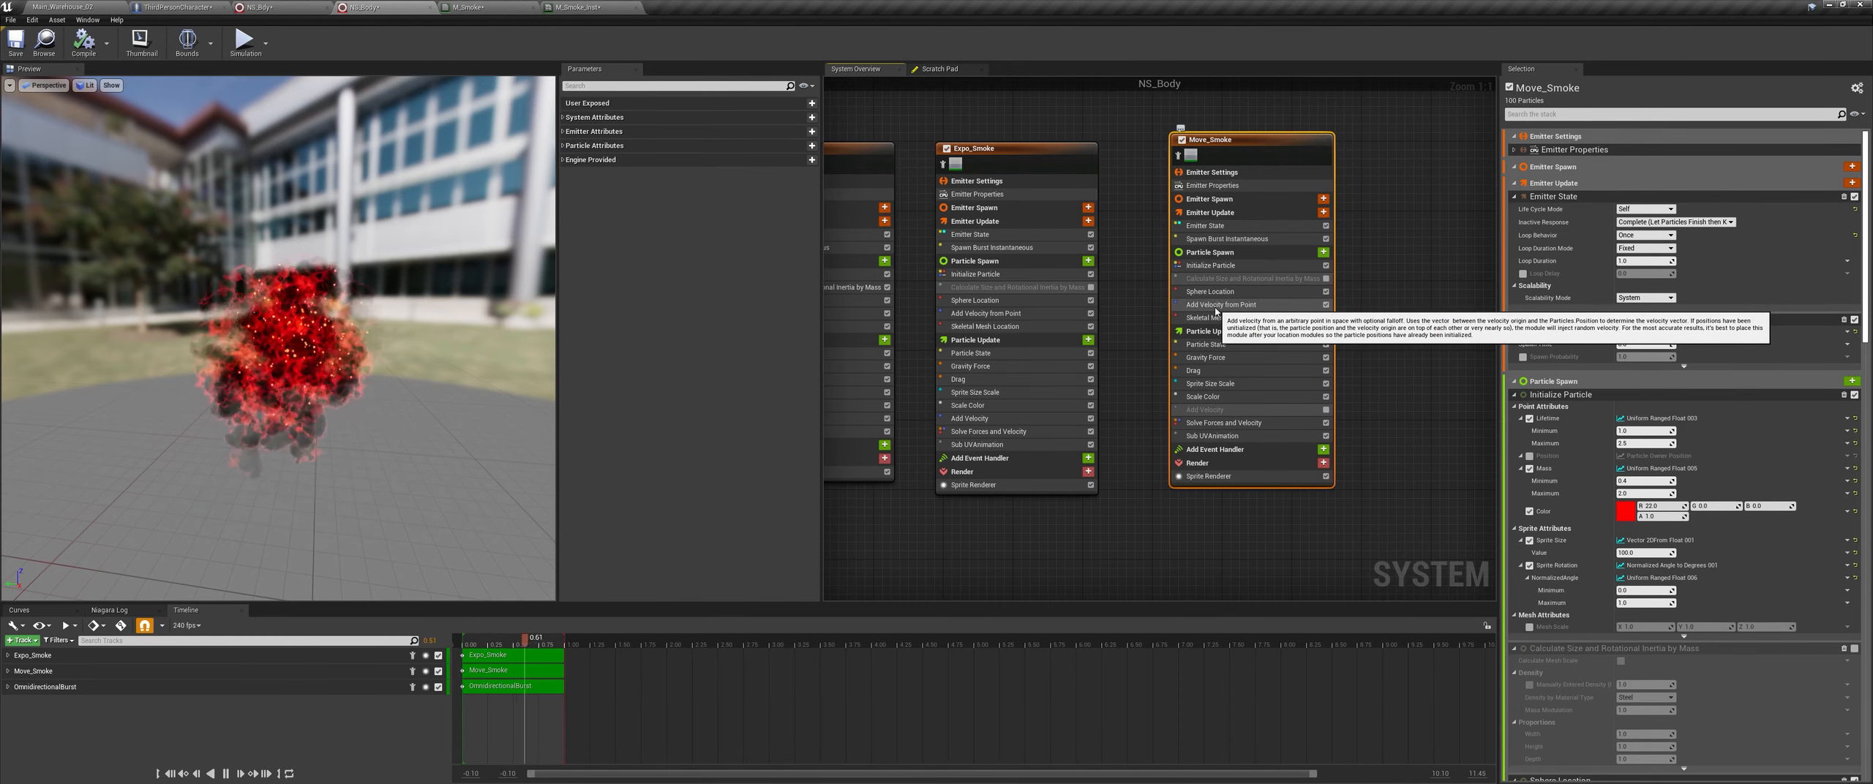
left_click(1325, 305)
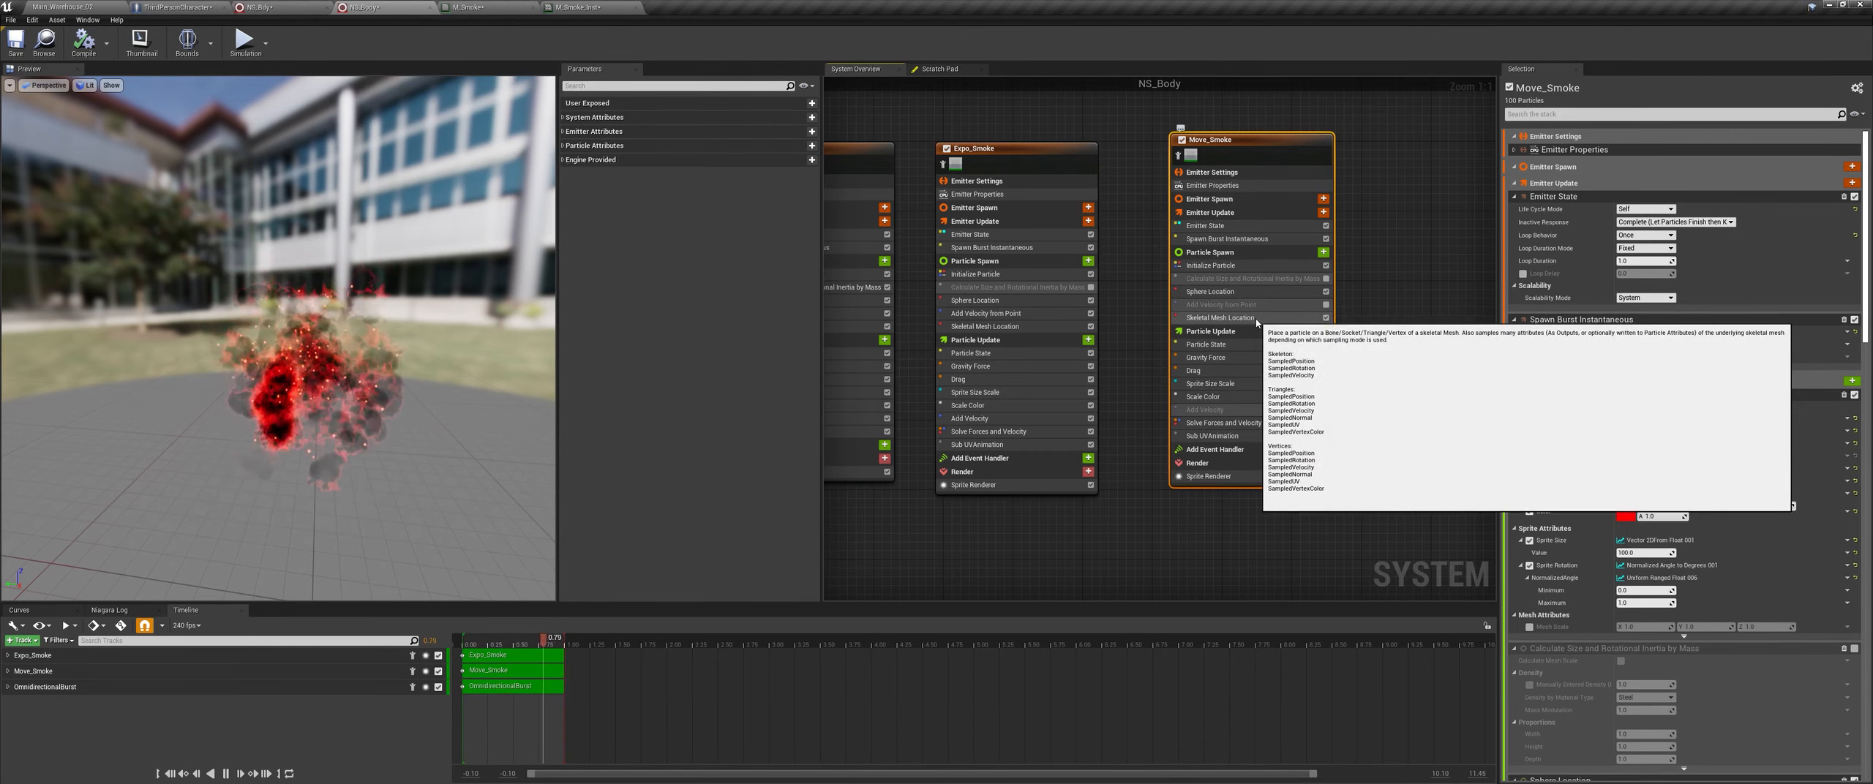
left_click(1292, 239)
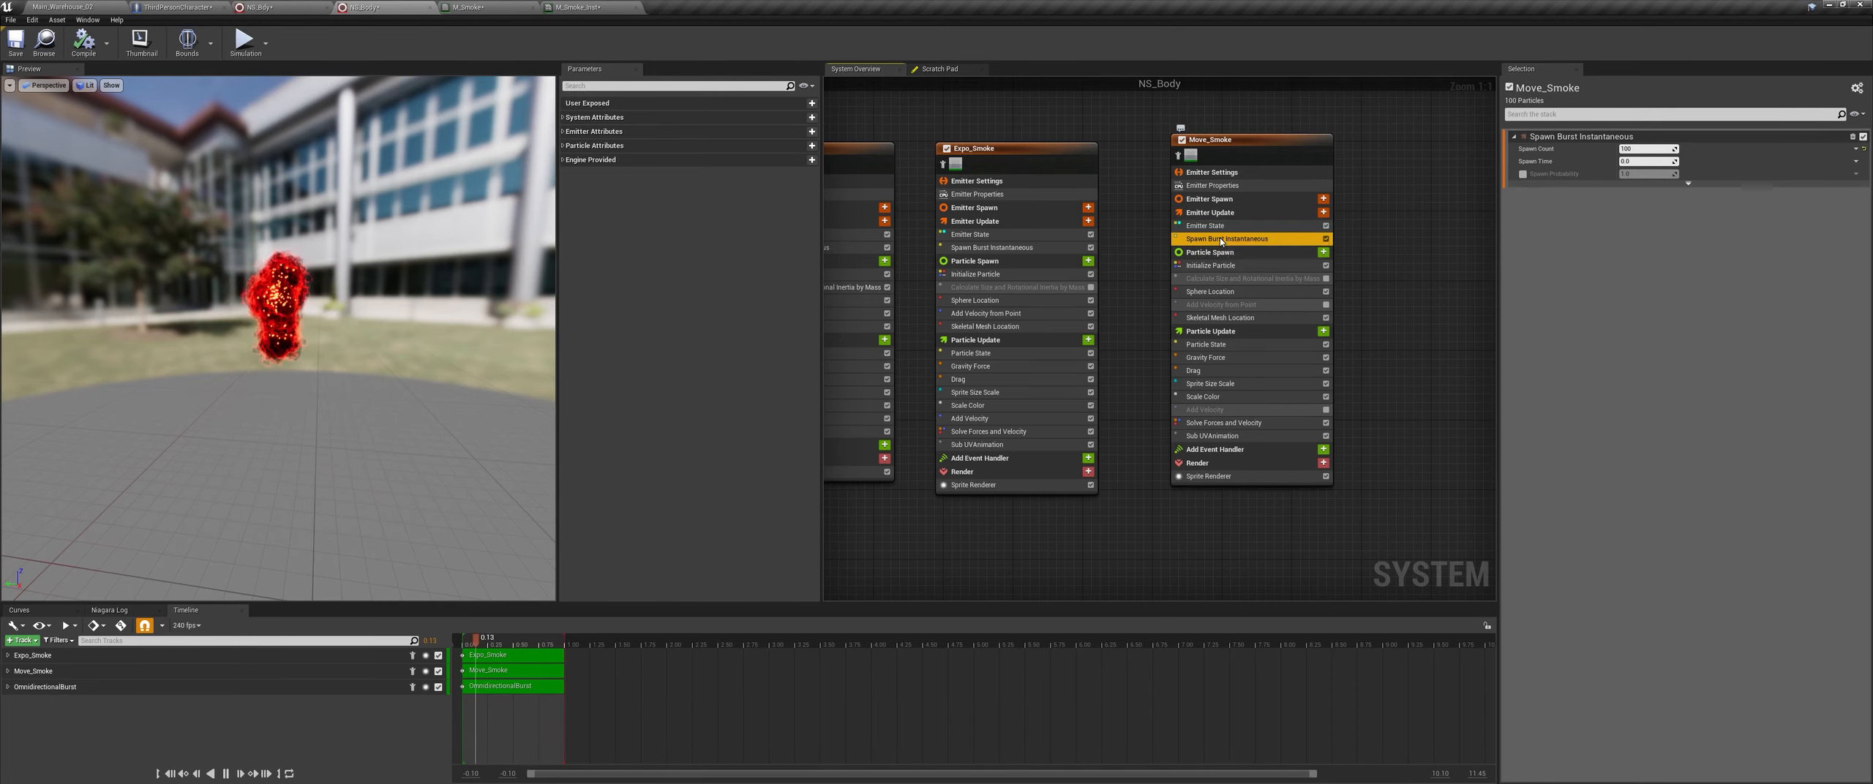
key("Delete")
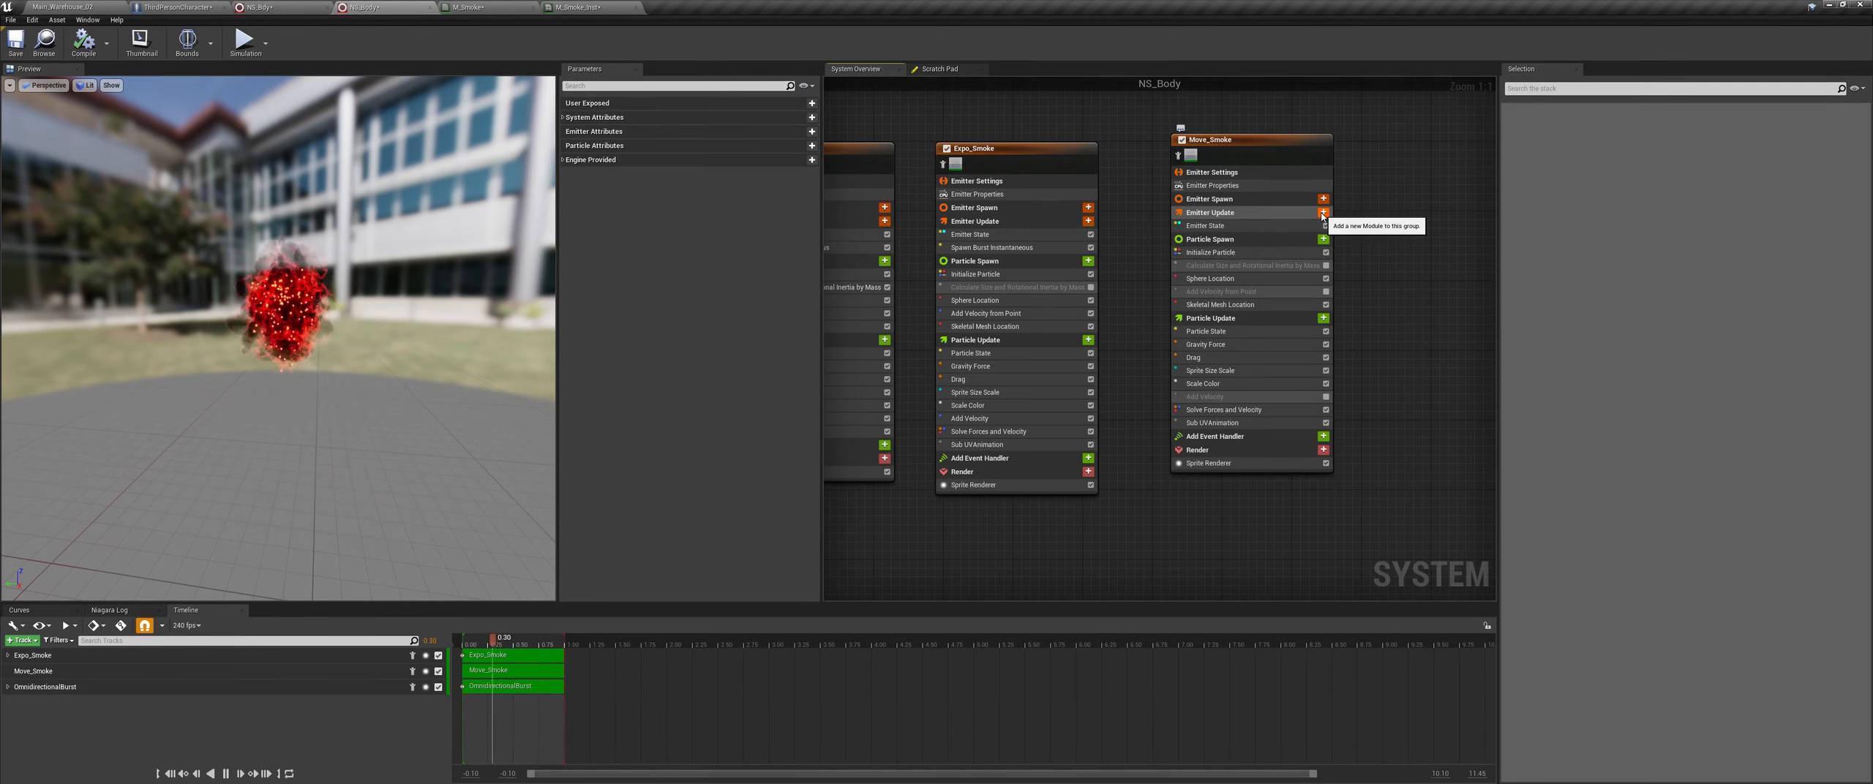
Step: Add a Spawn Per Unit module to Move_Smoke's Emitter Update group
left_click(1323, 212)
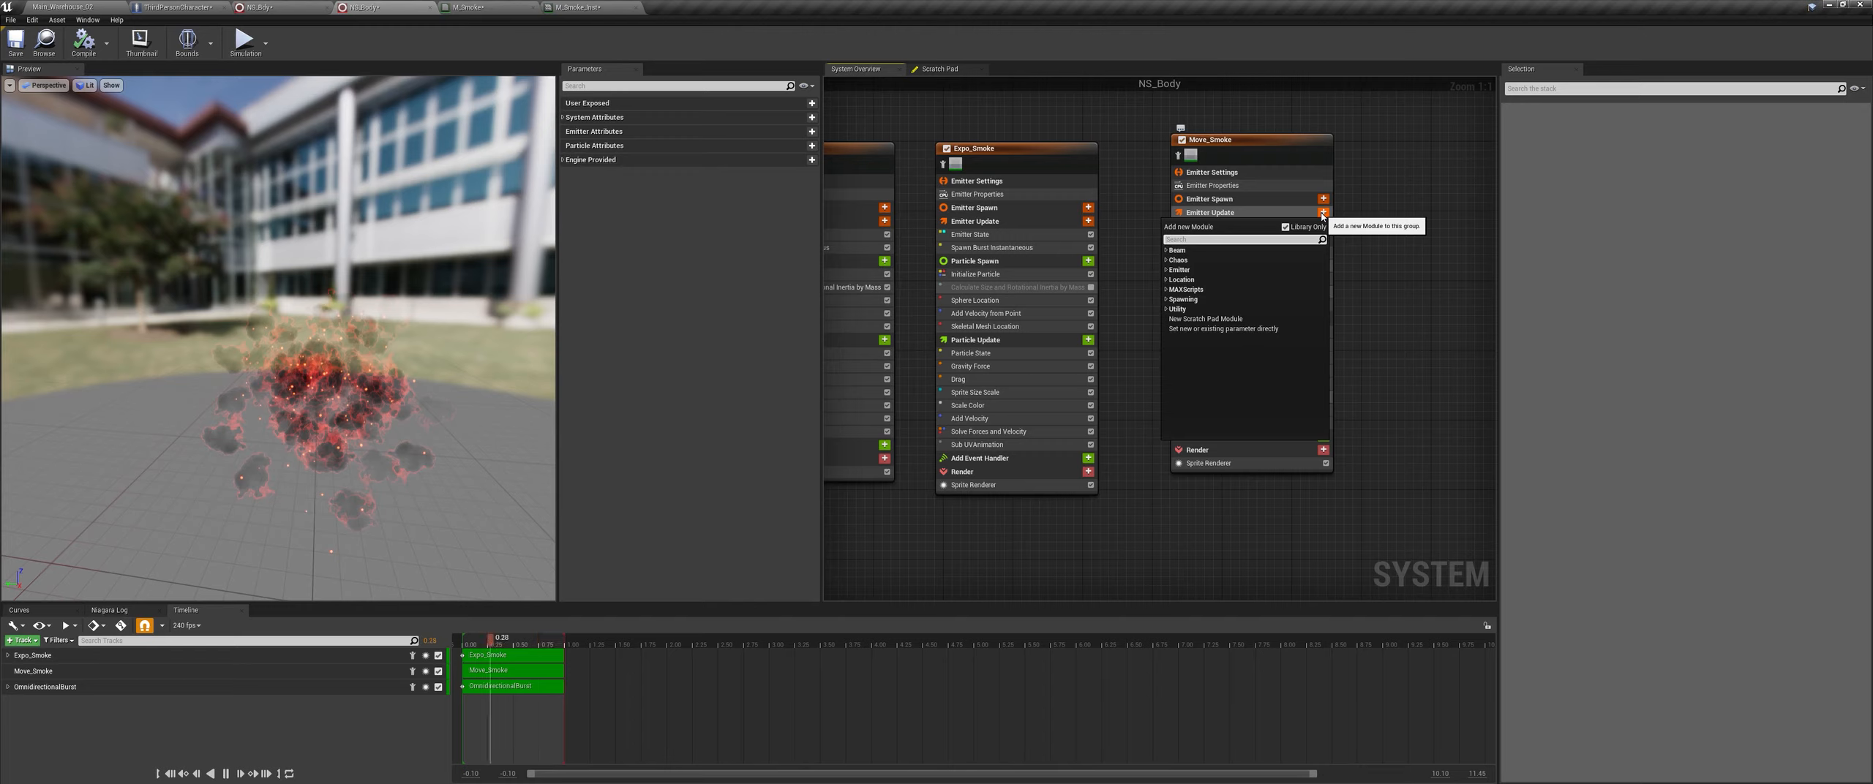
type("per")
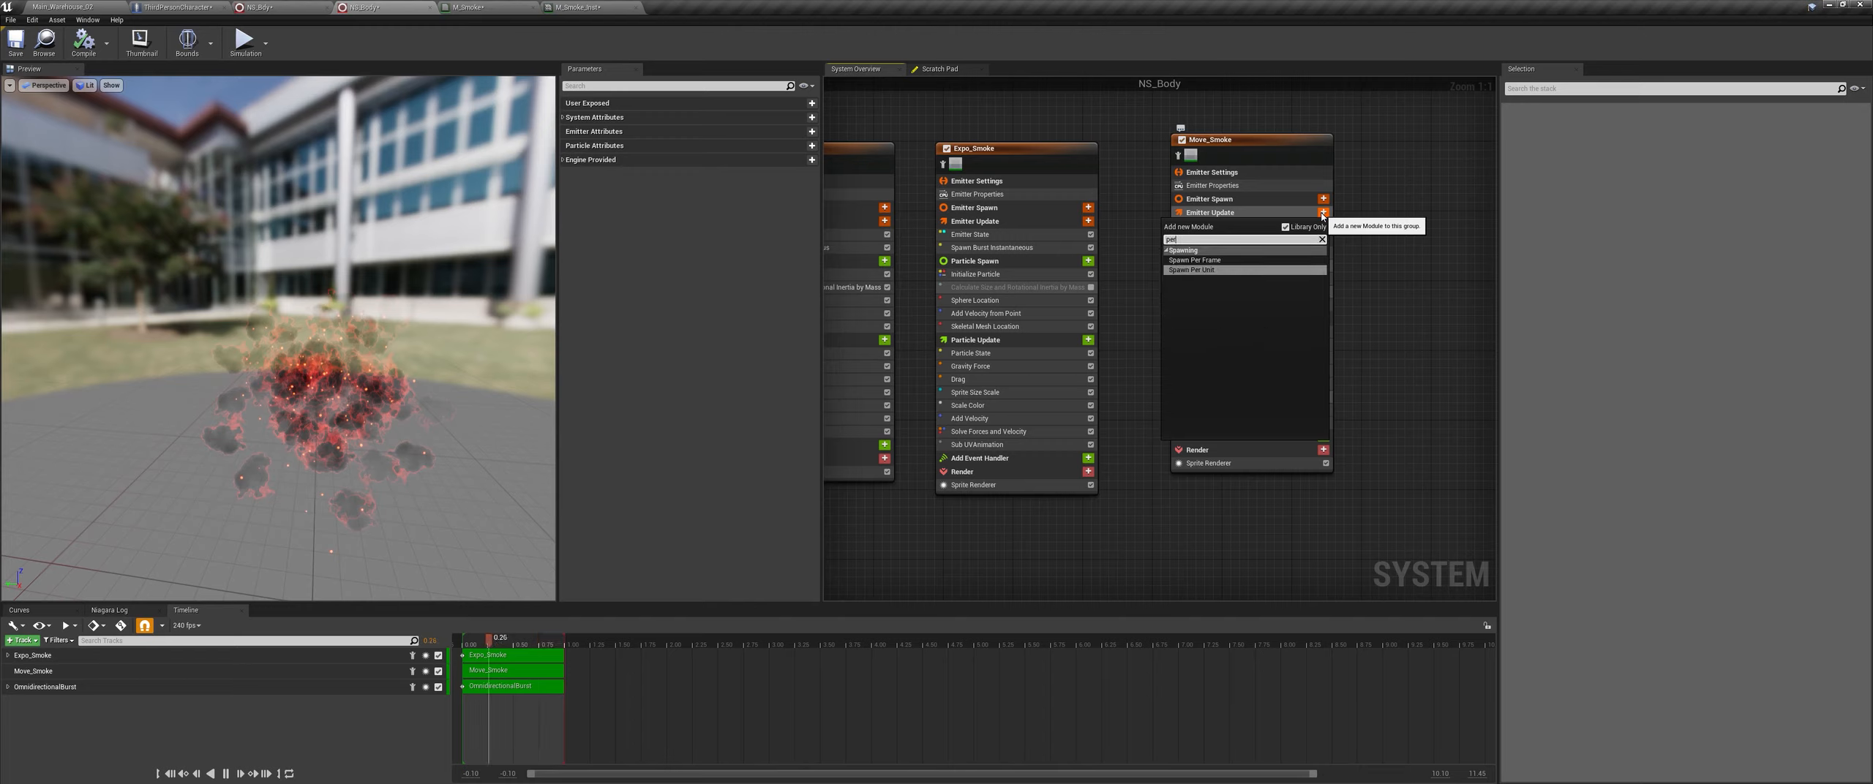
left_click(1192, 270)
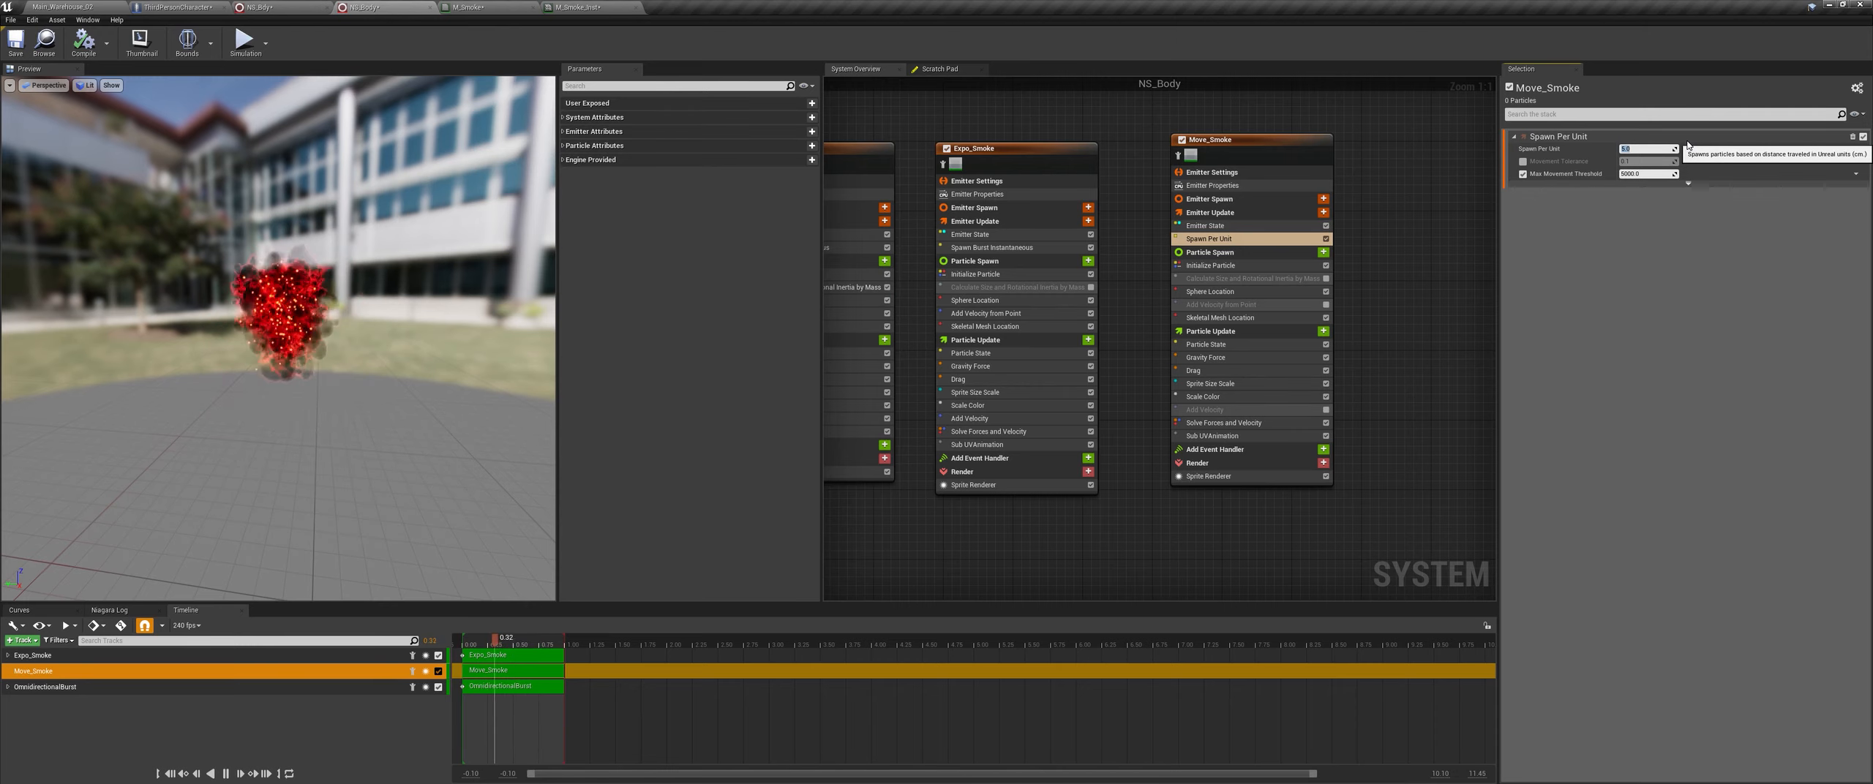
Step: Disable Move_Smoke's Gravity Force module and set its Emitter State Loop Behavior to Infinite
left_click(1244, 318)
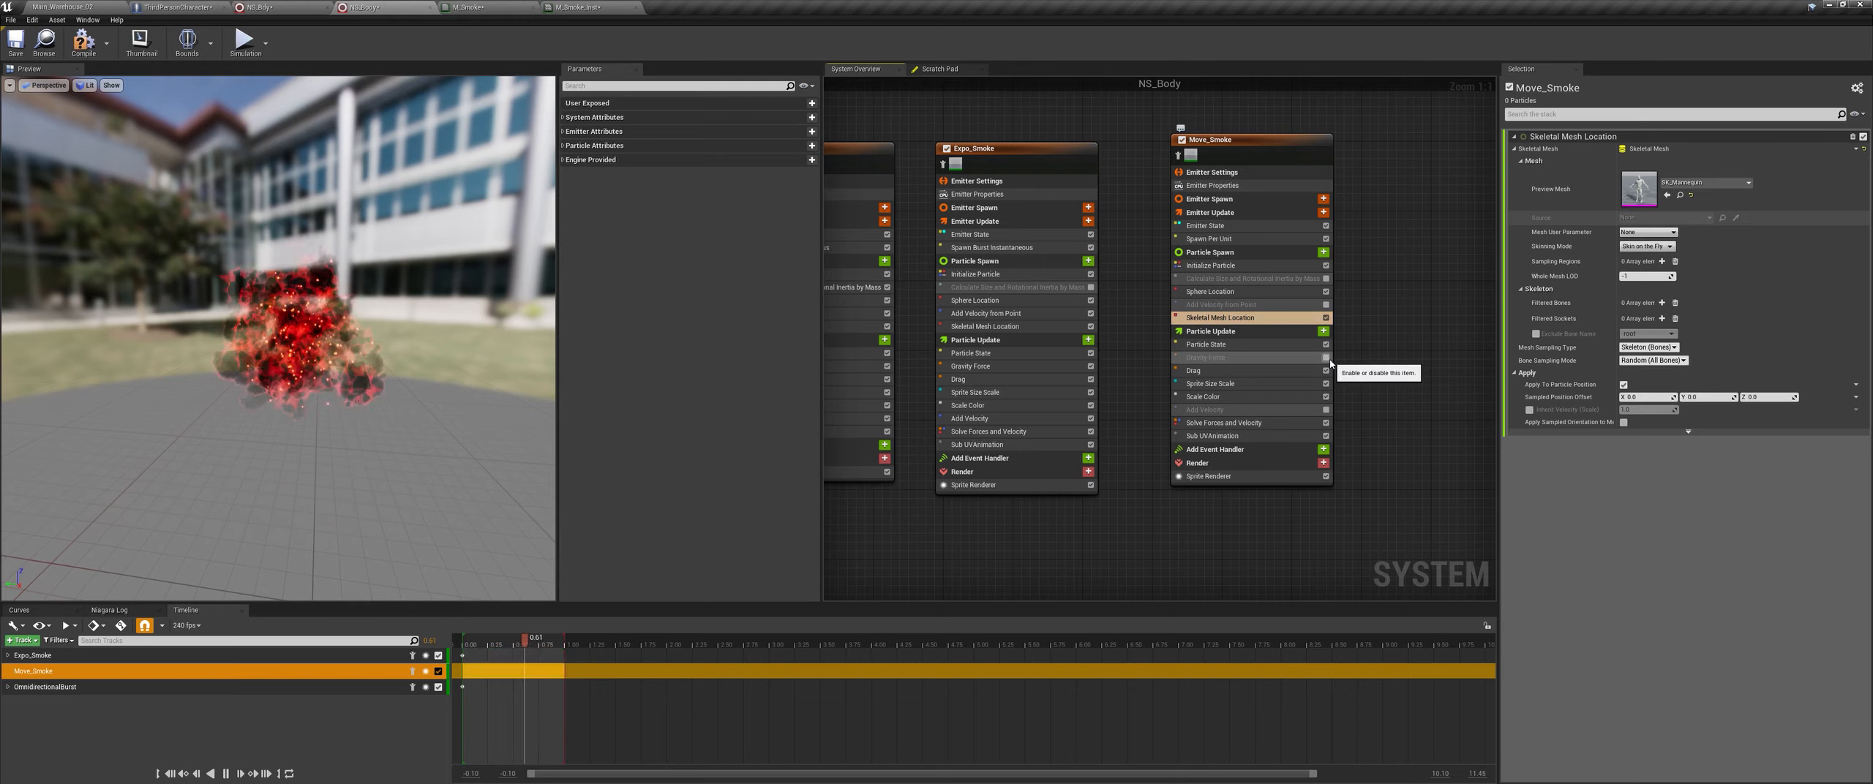
left_click(1326, 358)
left_click(1213, 226)
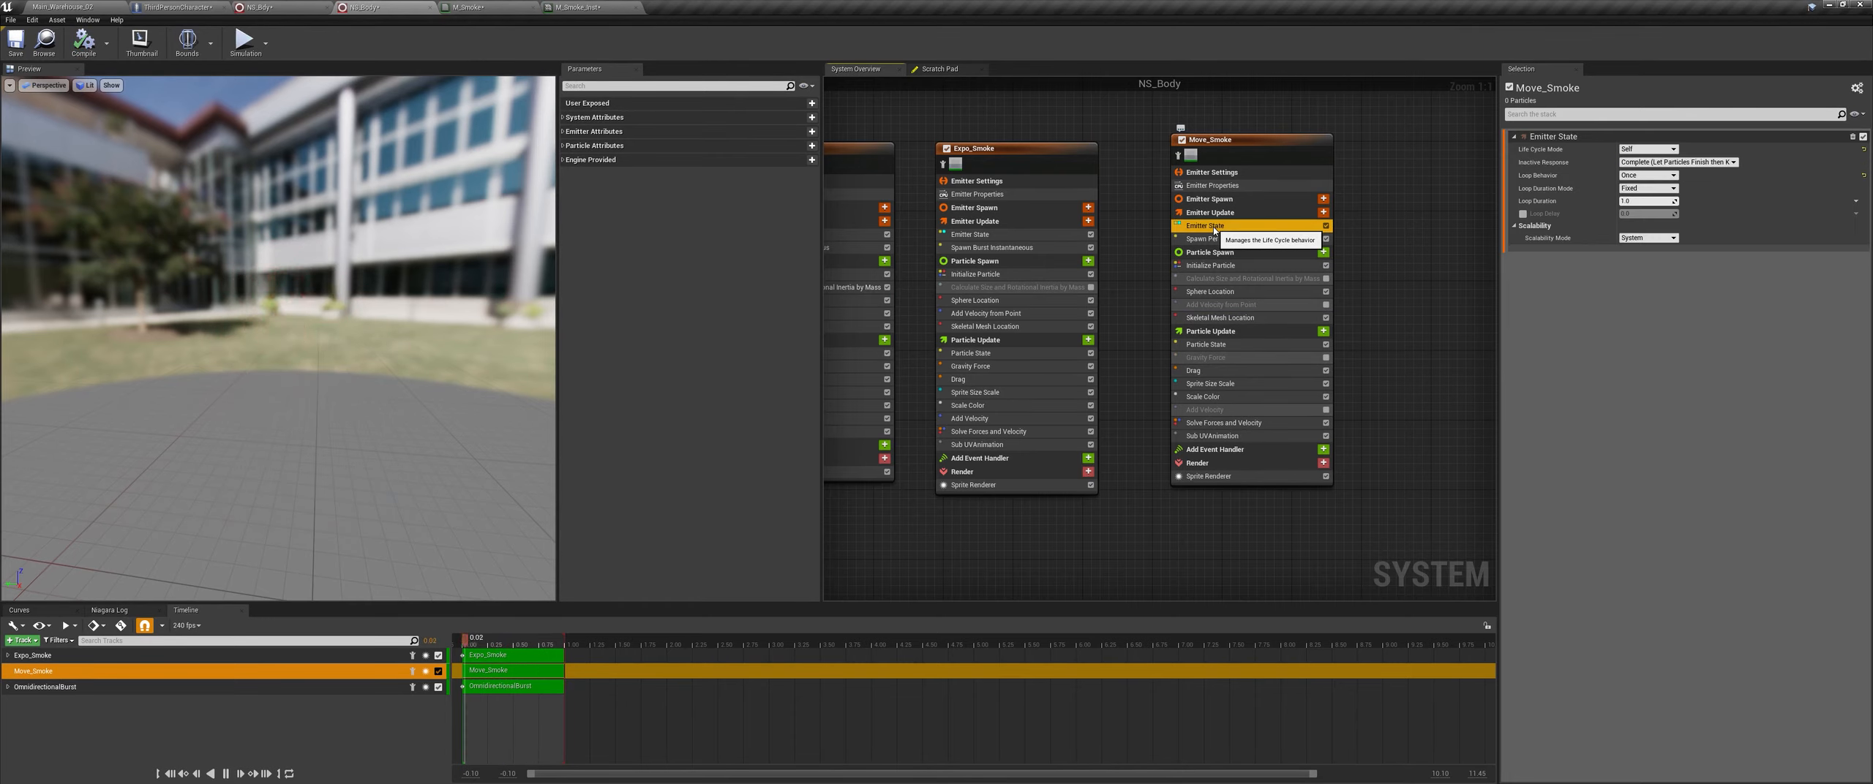
left_click(1631, 177)
left_click(1639, 192)
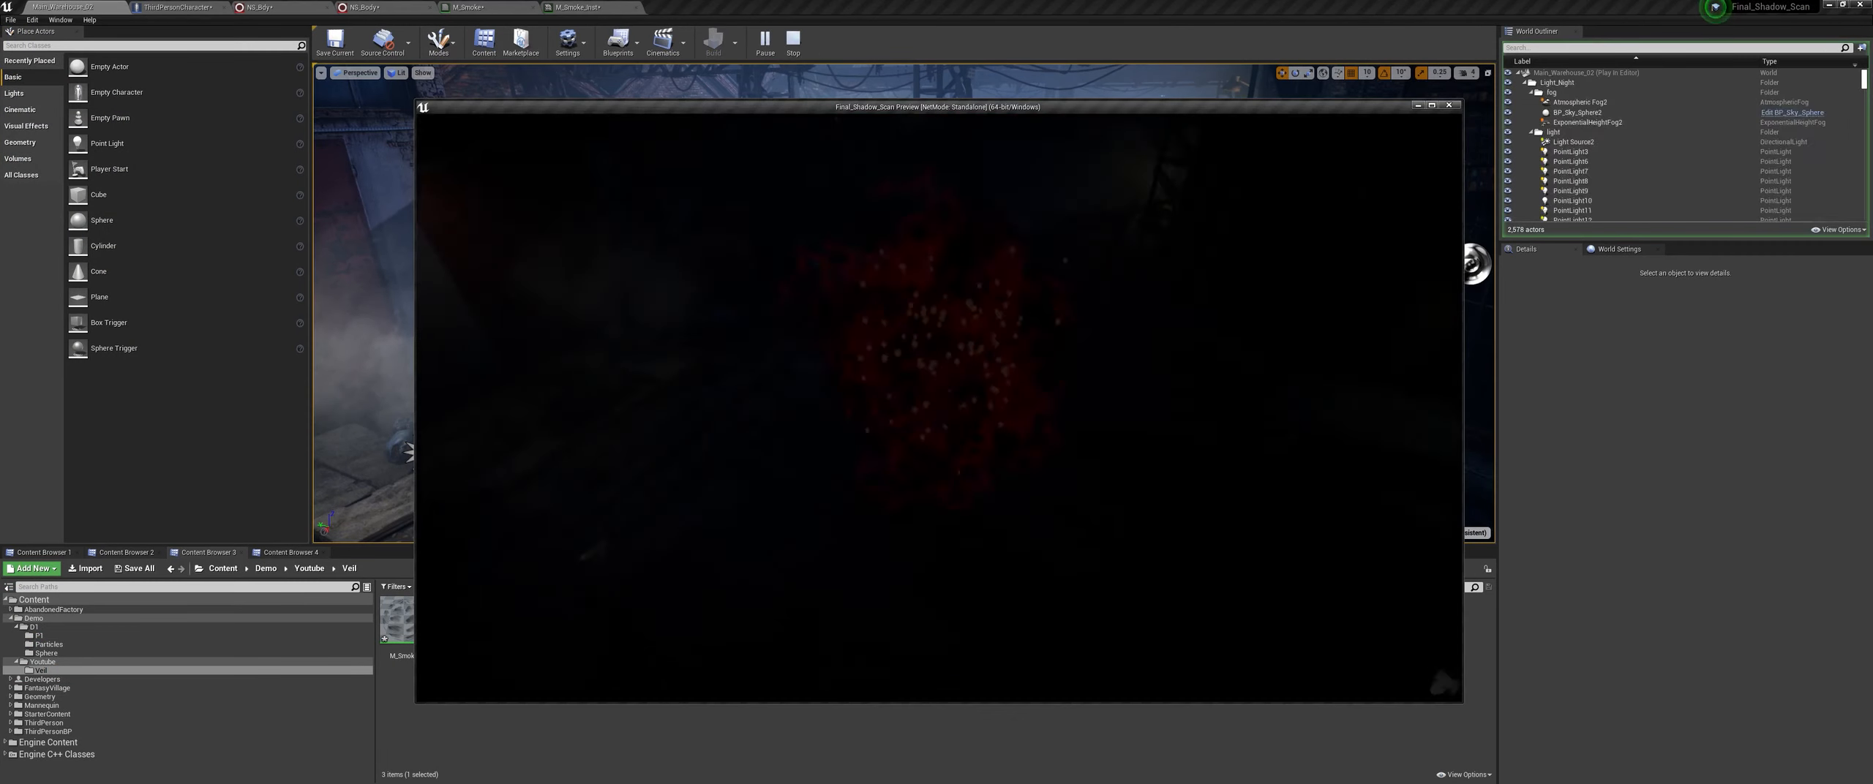
Step: Play the warehouse level and run the character around to test the Move_Smoke trail
key("w")
key("w")
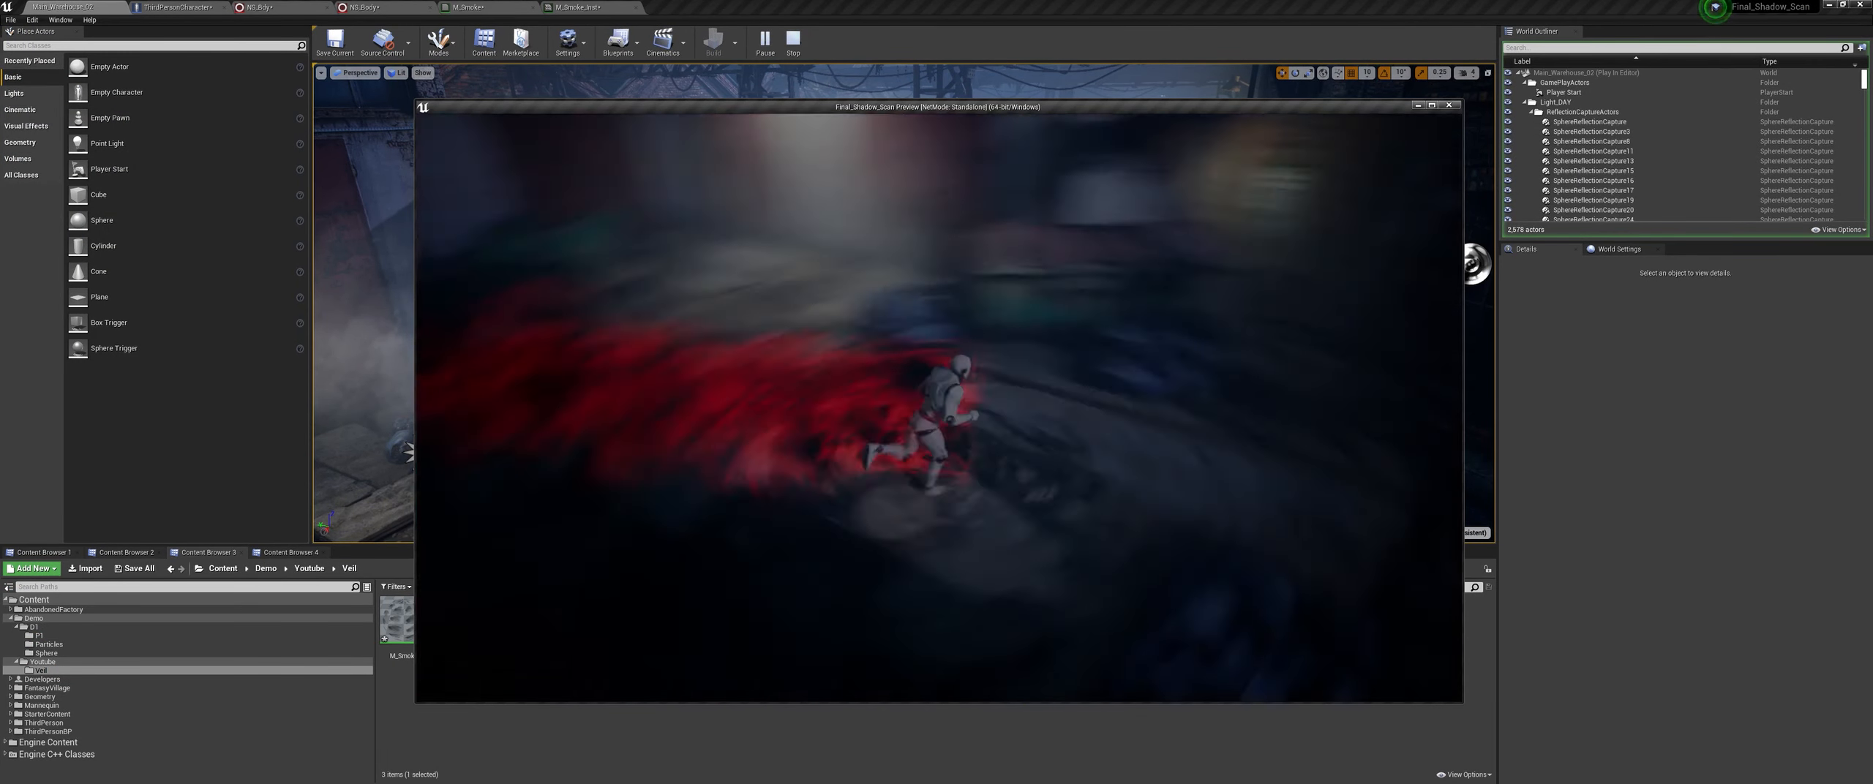
key("w")
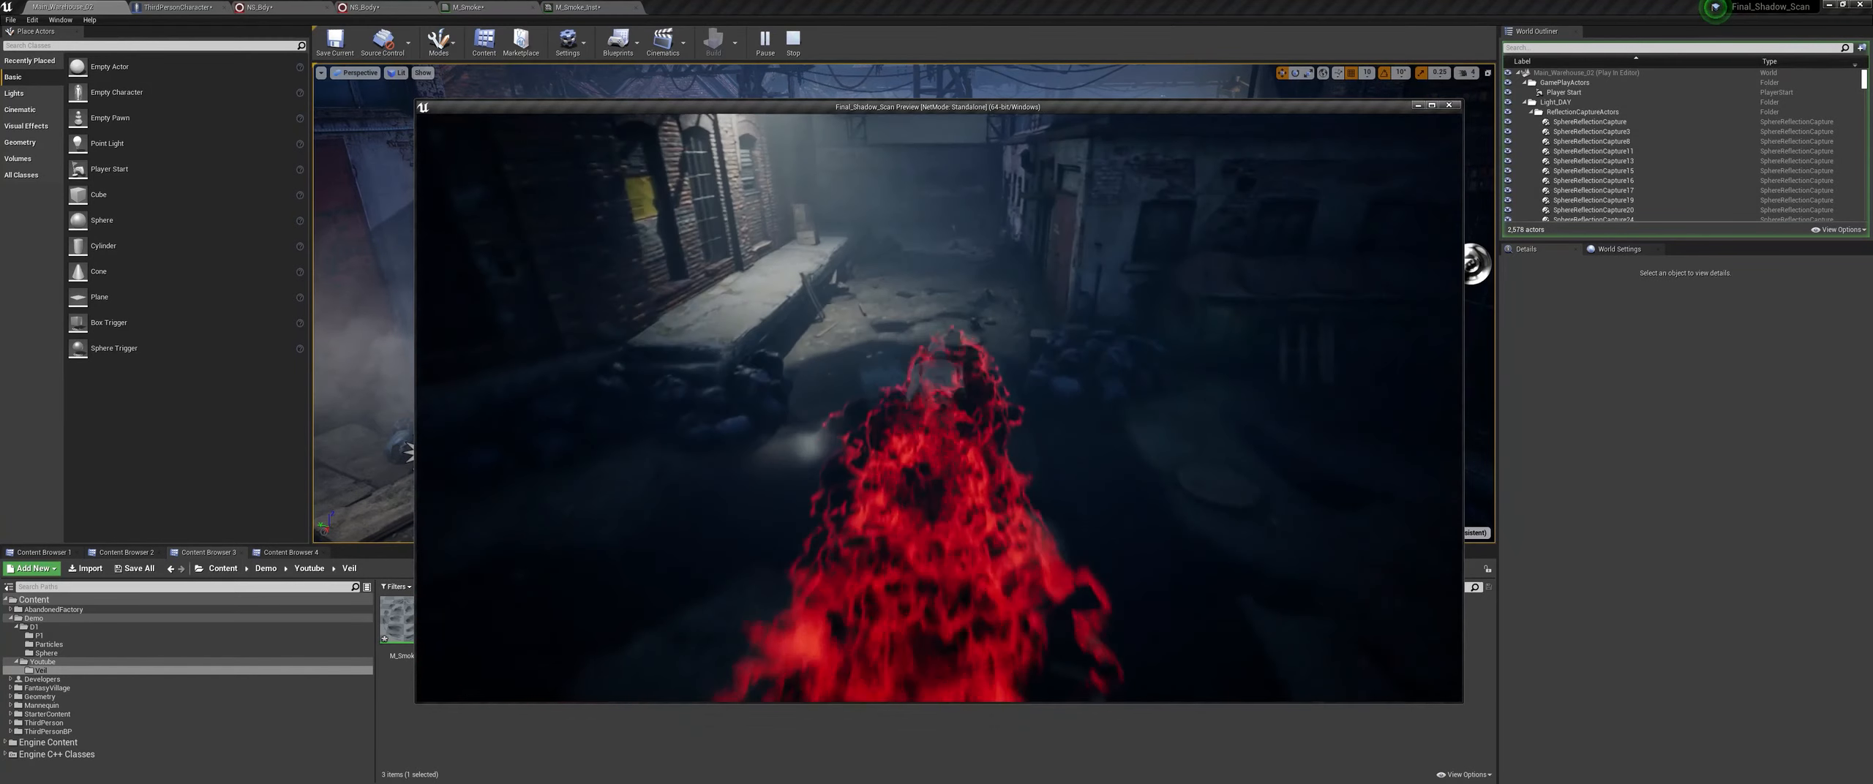
key("w")
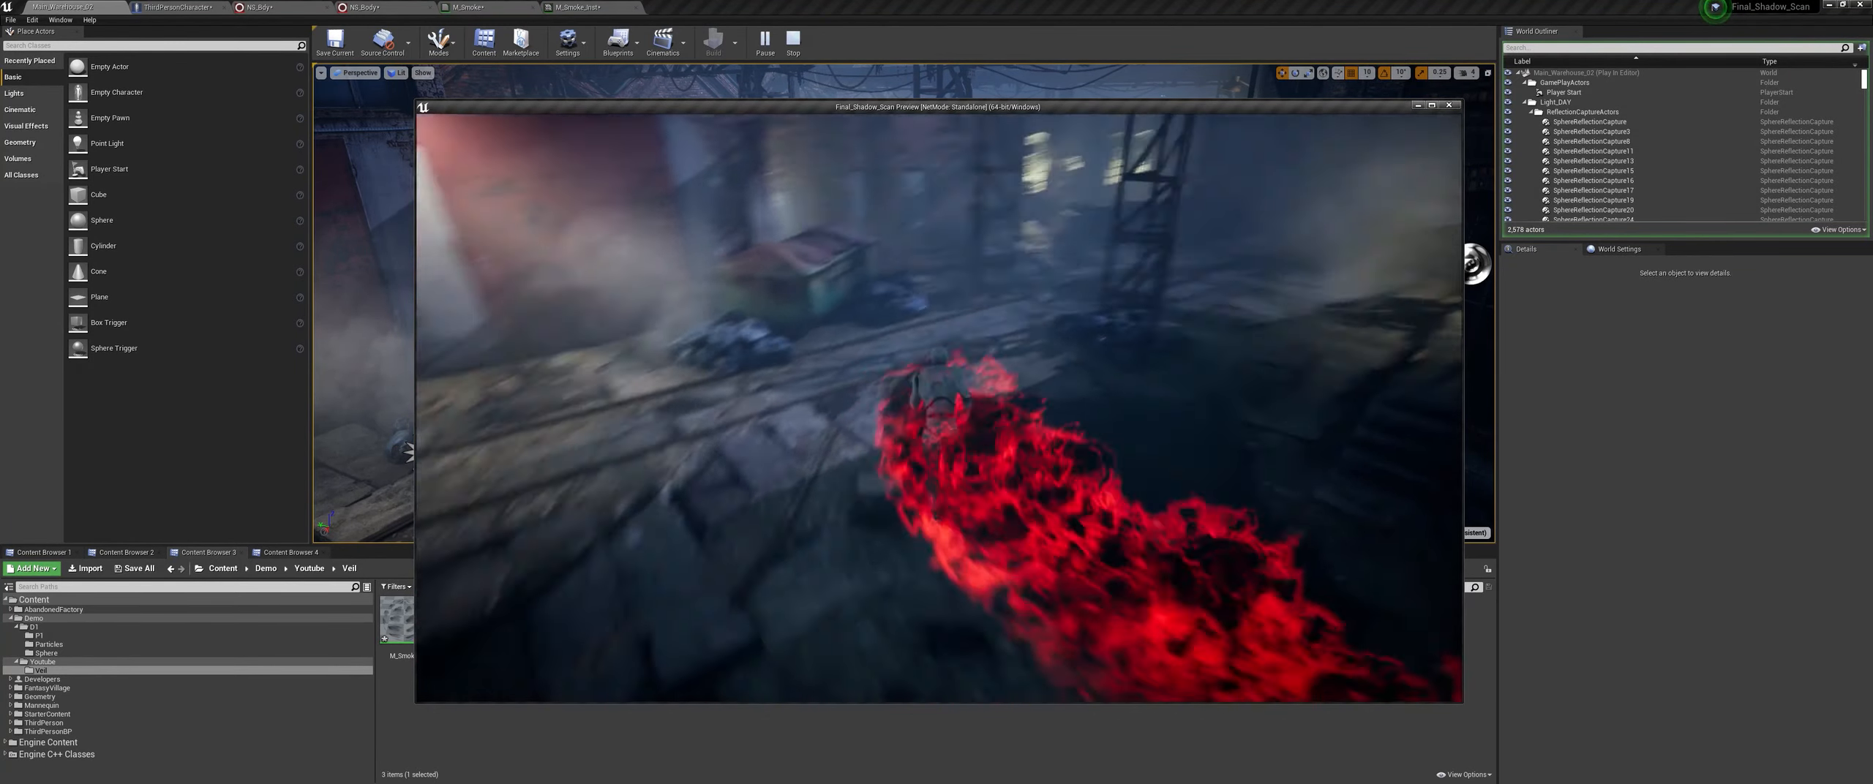
key("w")
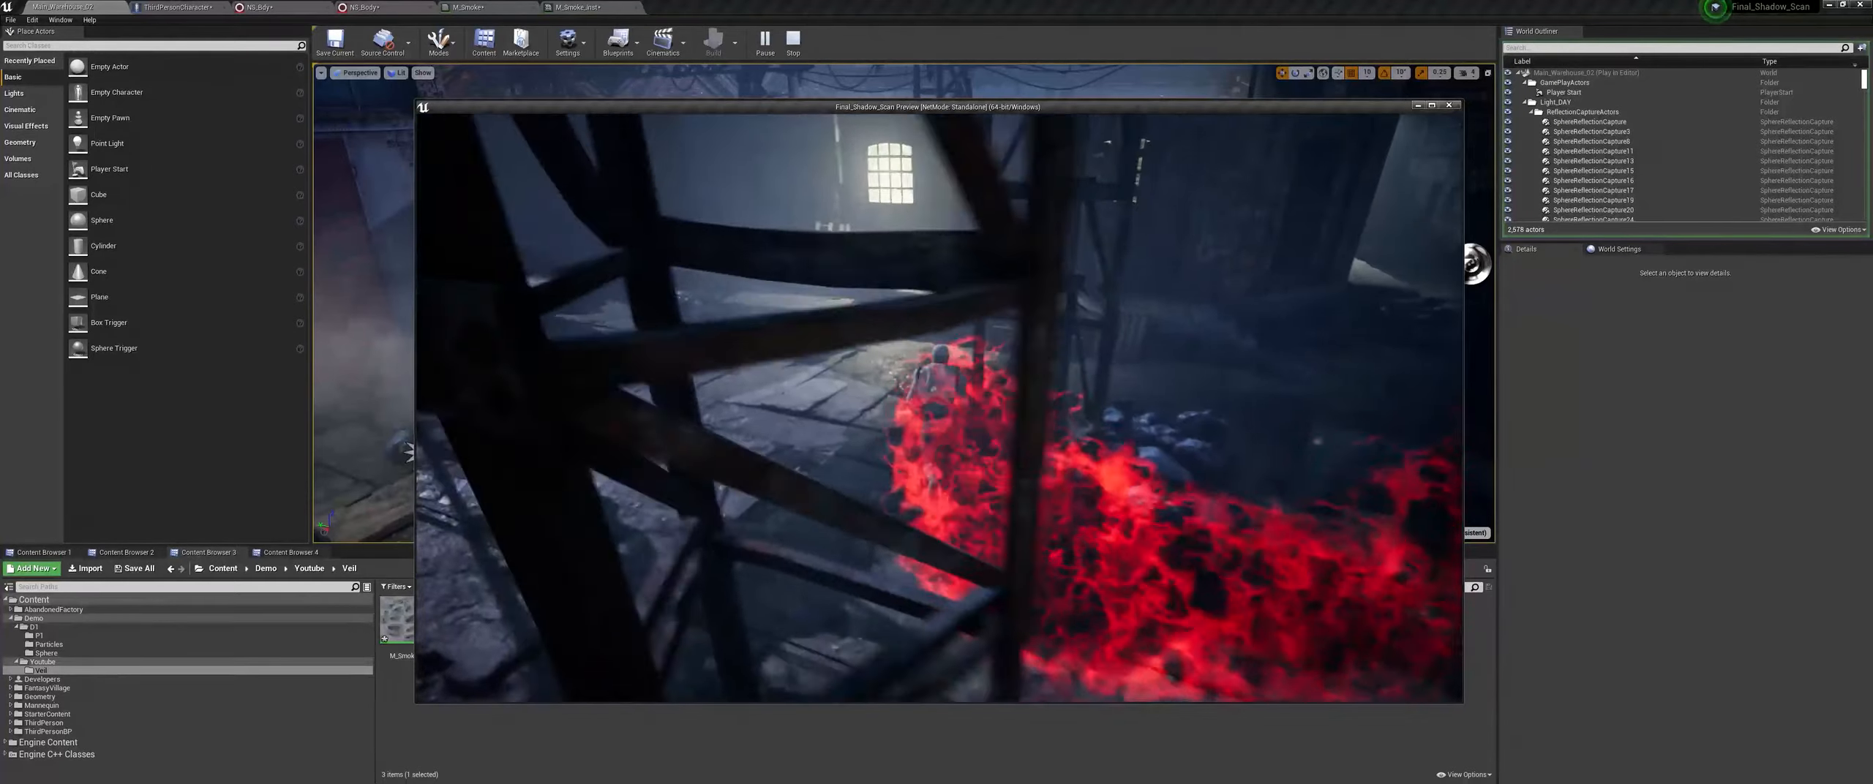
key("w")
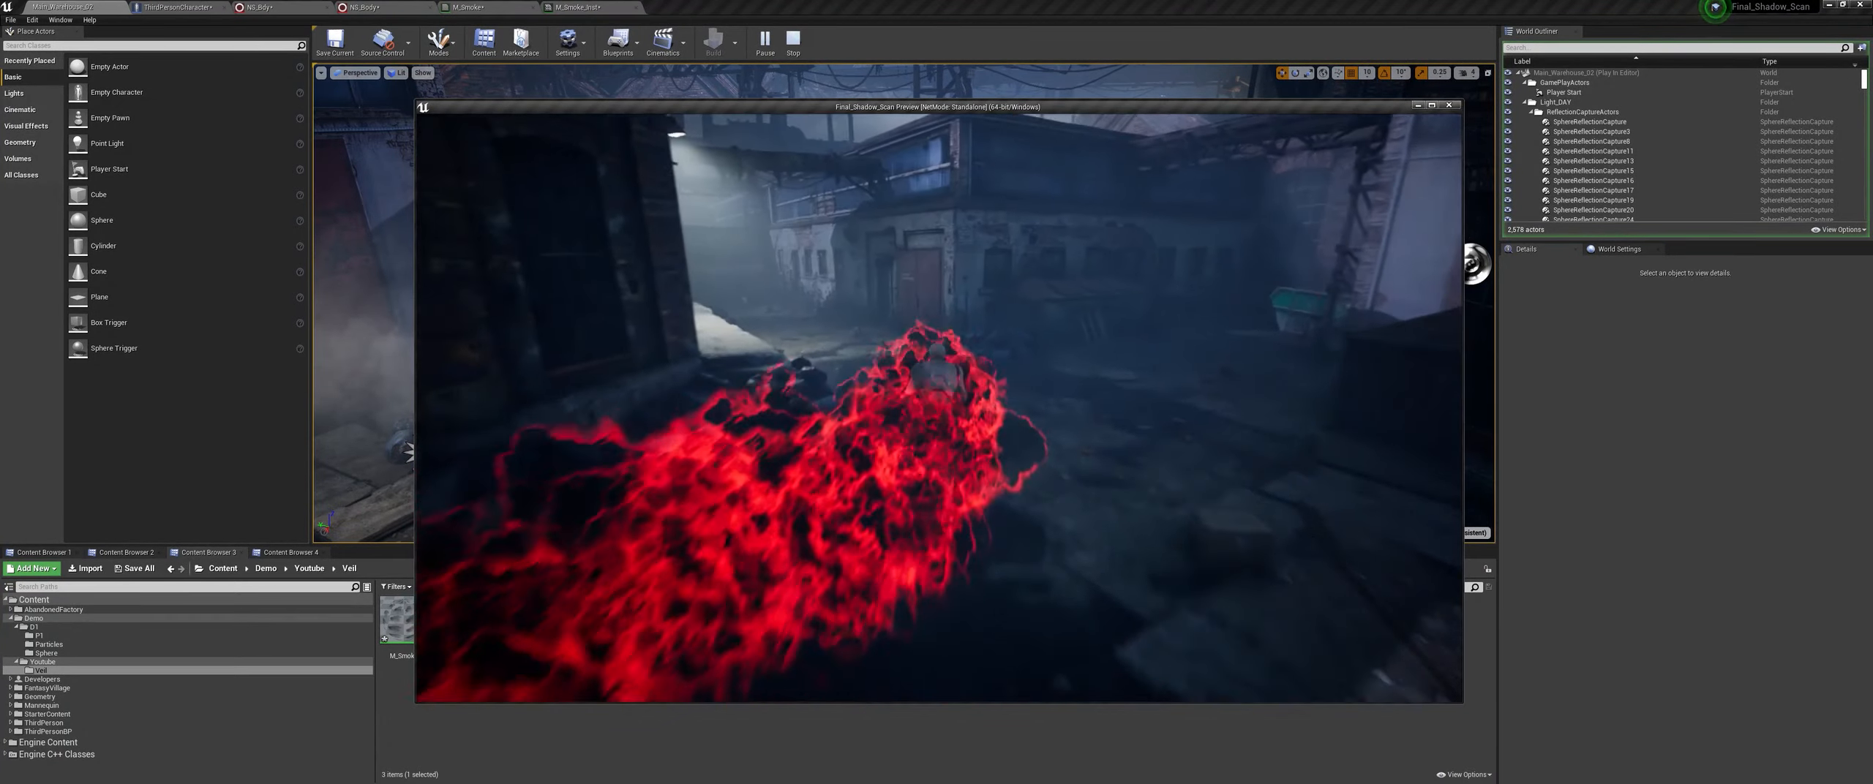
key("w")
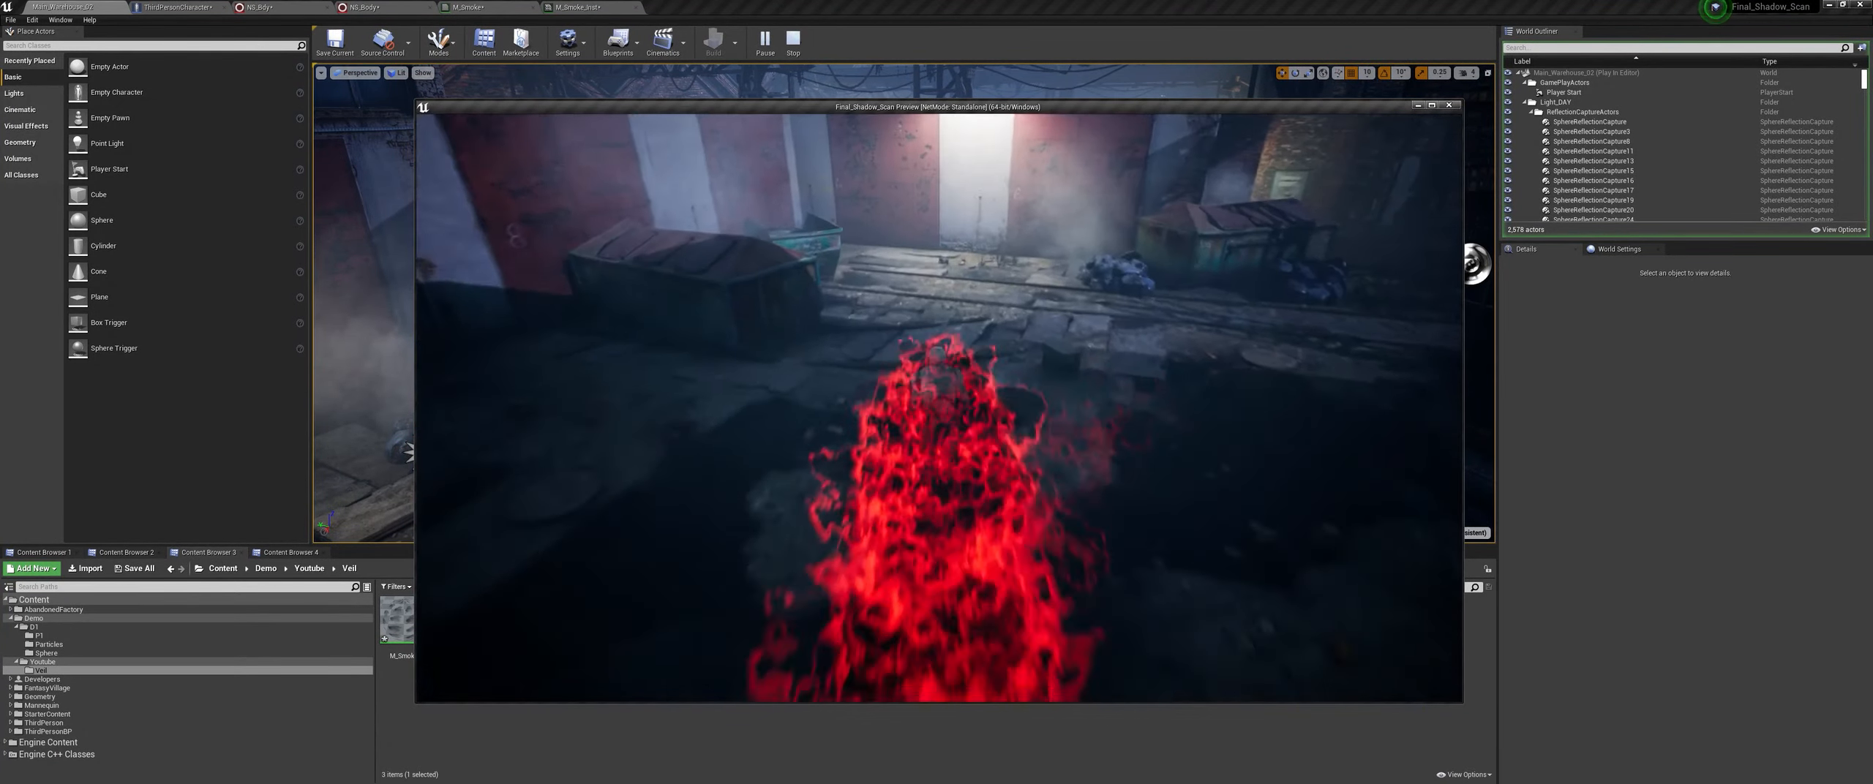
key("w")
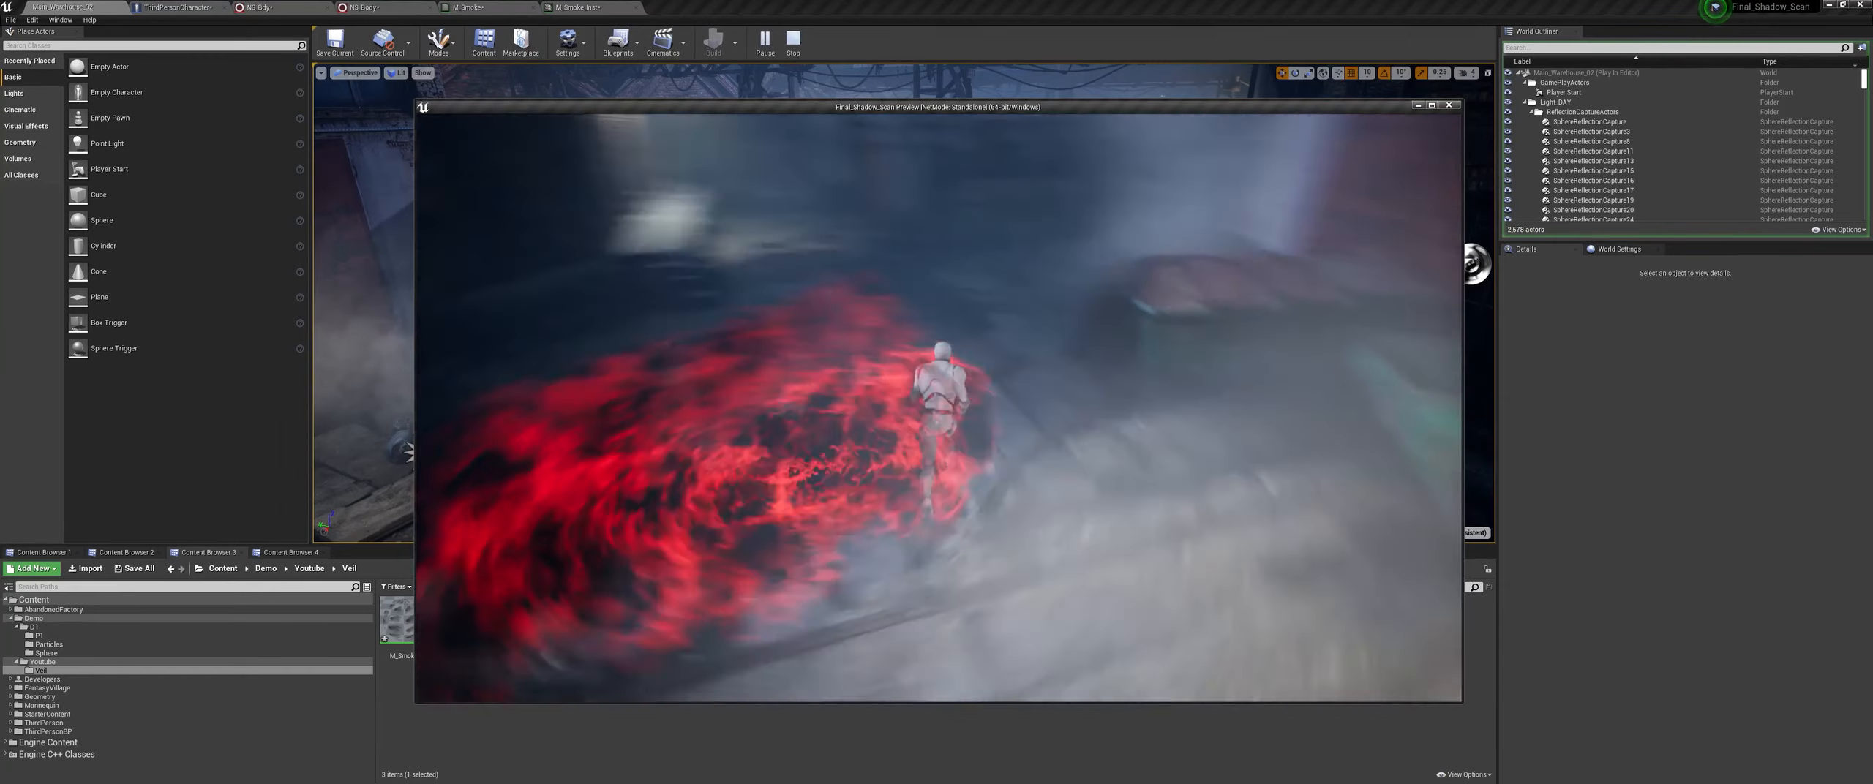
key("Escape")
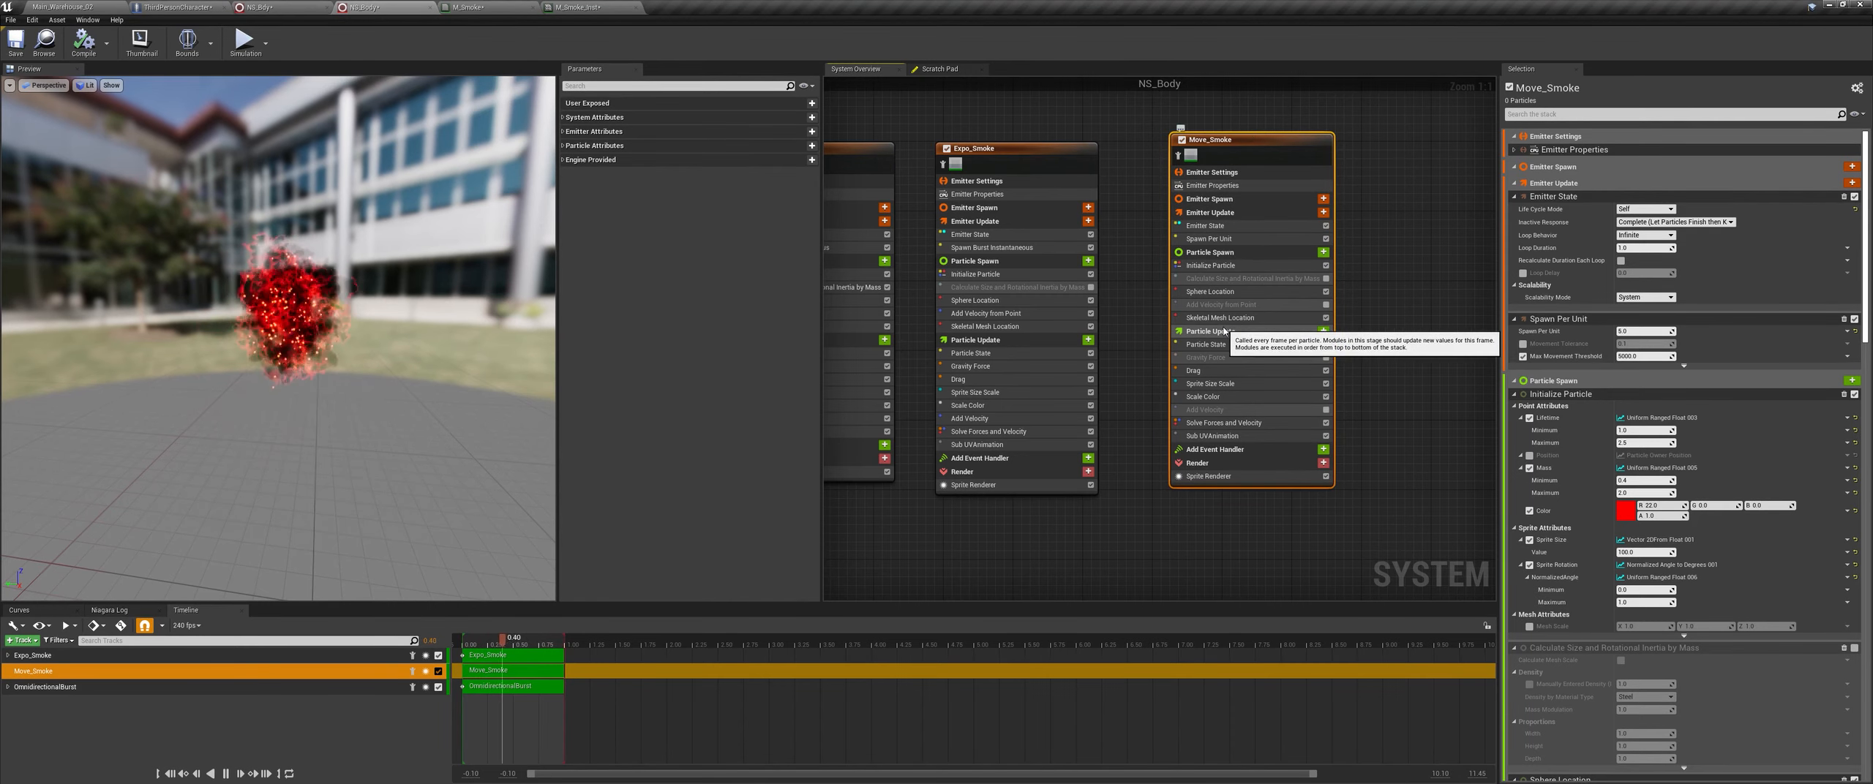
Step: Add a Scale Sprite Size module to Move_Smoke's Particle Update group and disable the existing Sprite Size Scale module
left_click(1324, 331)
type("s")
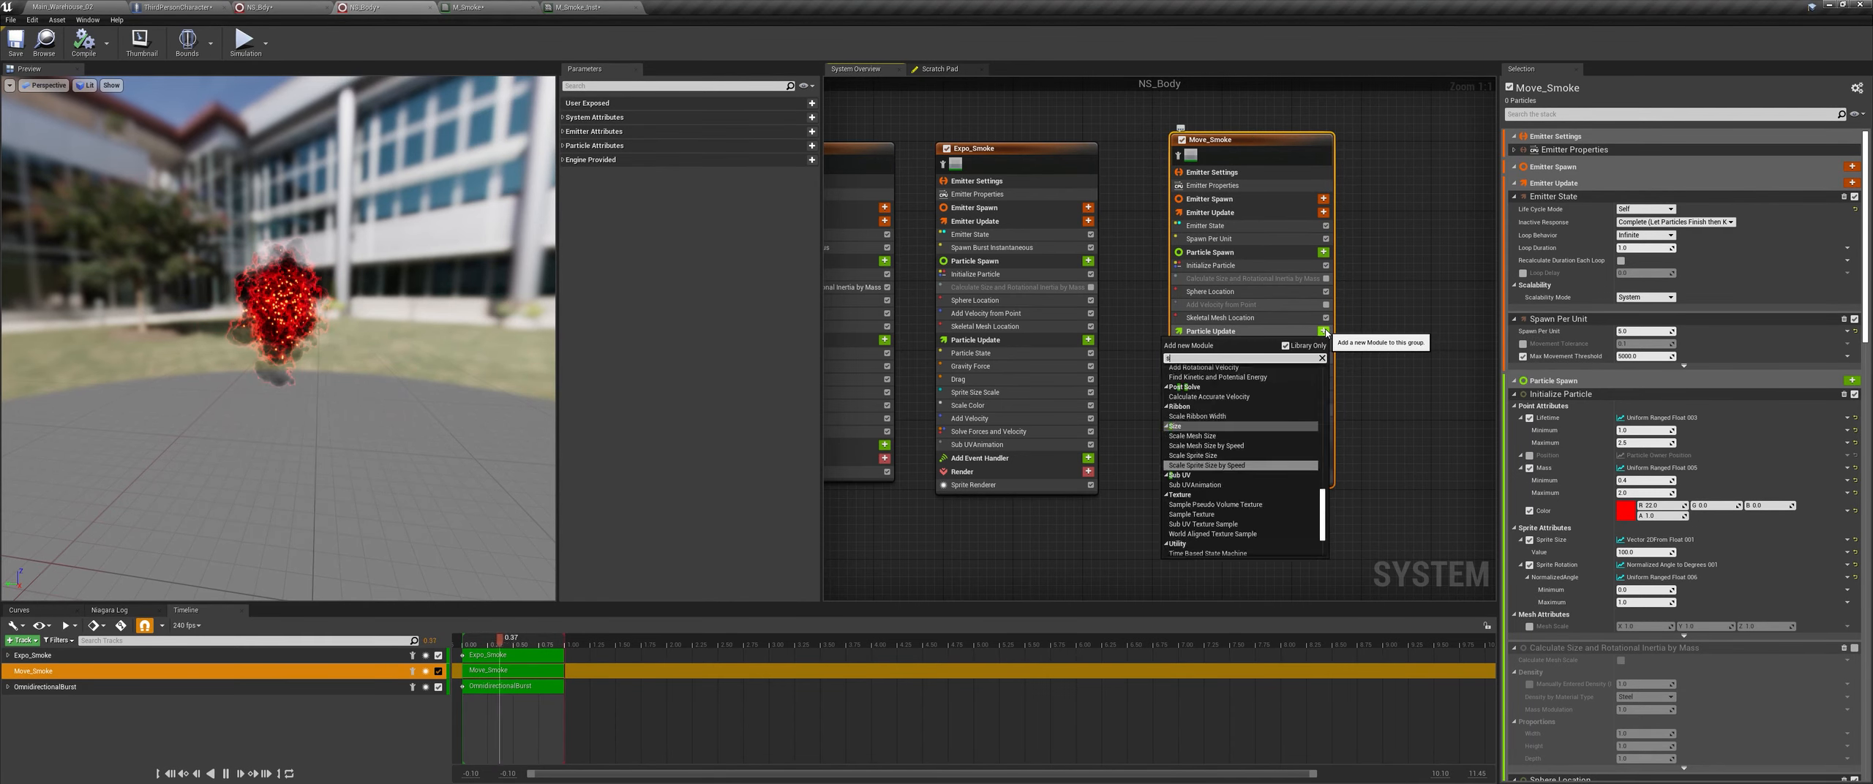
type("cale")
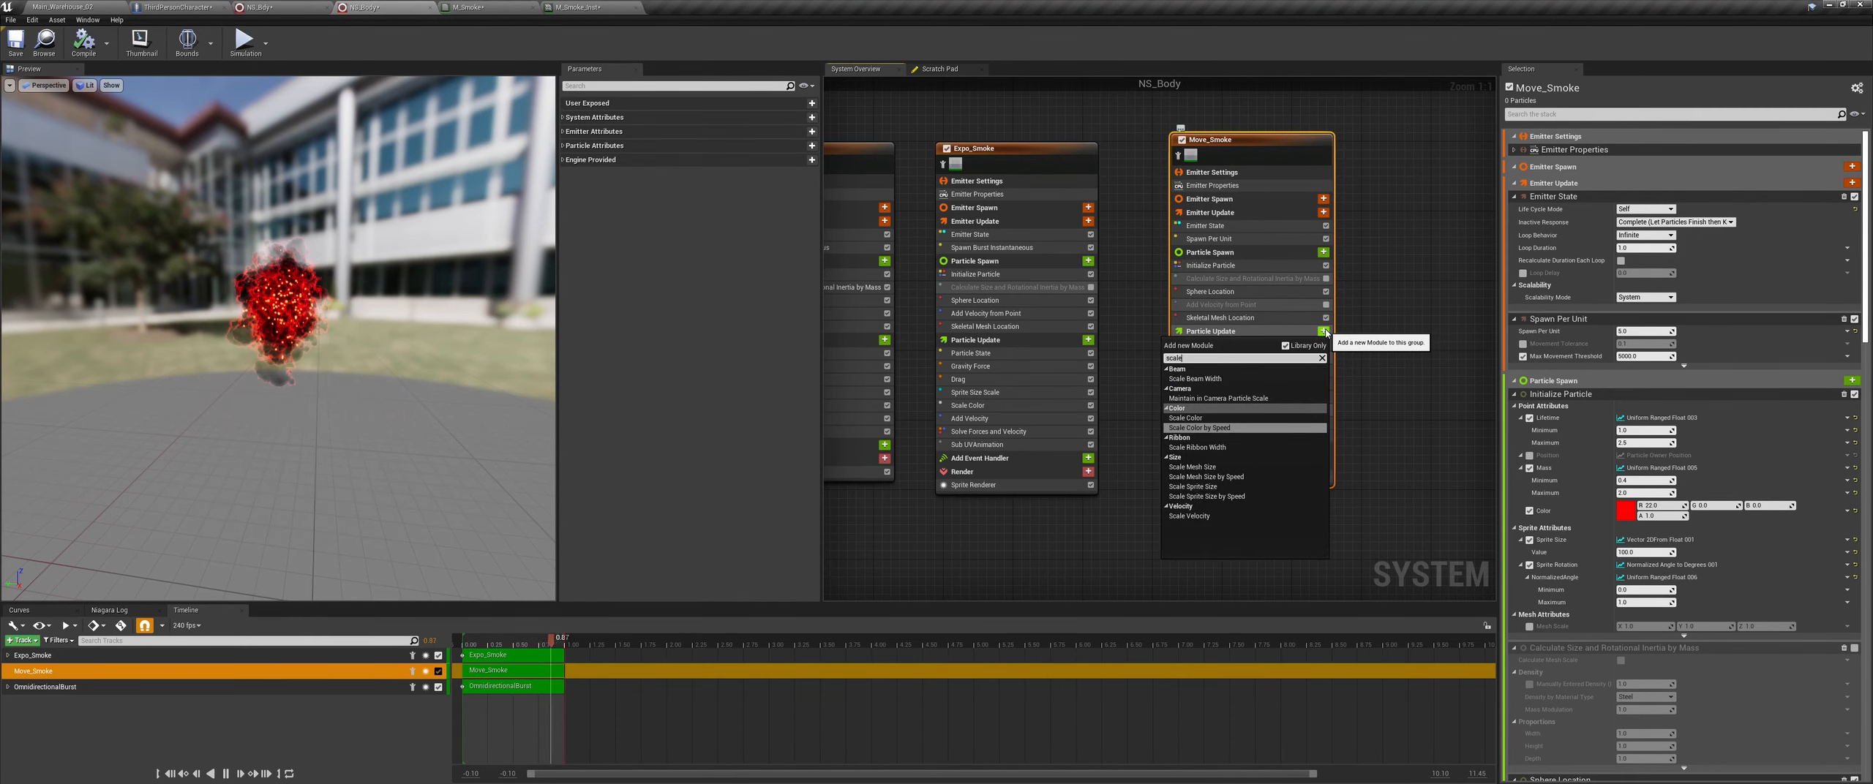
left_click(1228, 488)
left_click(1215, 383)
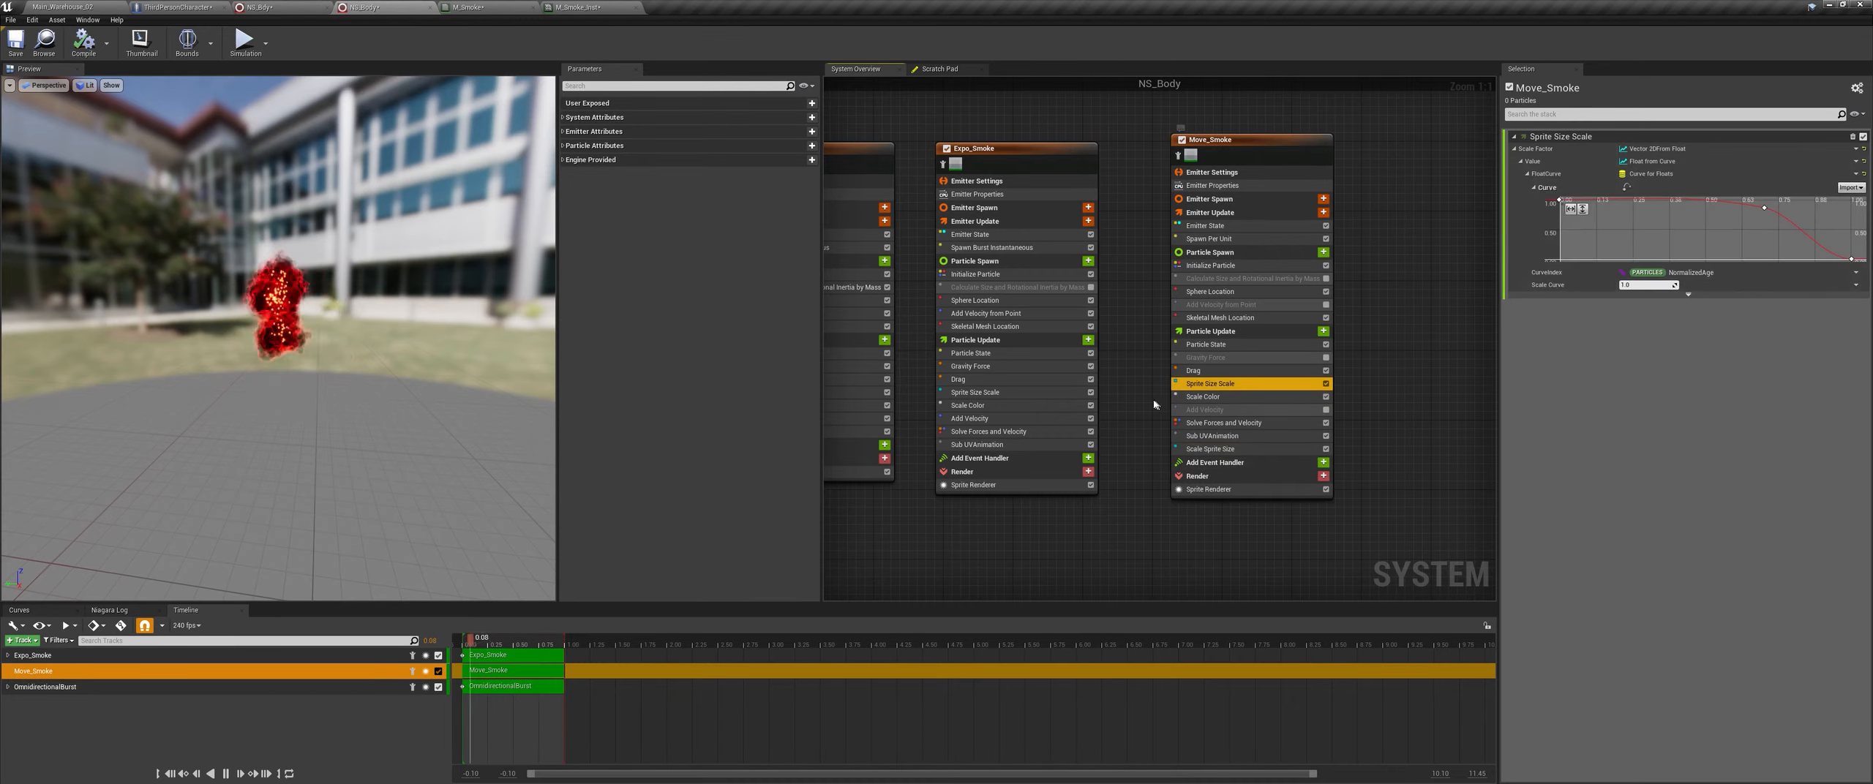
left_click(1326, 384)
Step: Set the Scale Factor of Move_Smoke's Scale Sprite Size module to the Vector 2D from Float dynamic input
left_click(1211, 449)
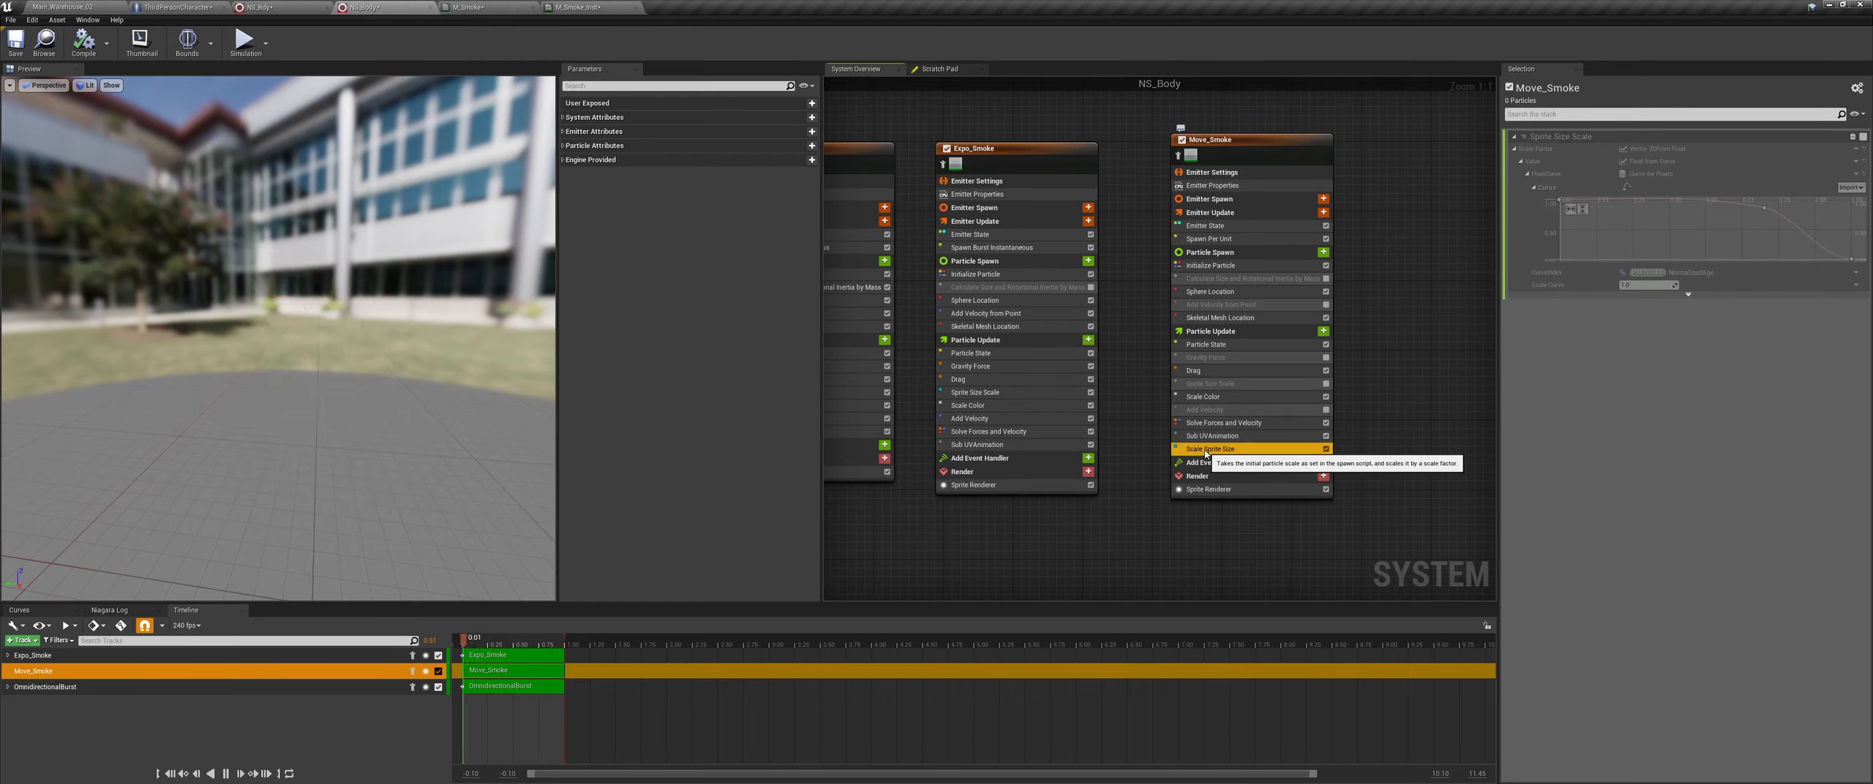
left_click(1563, 164)
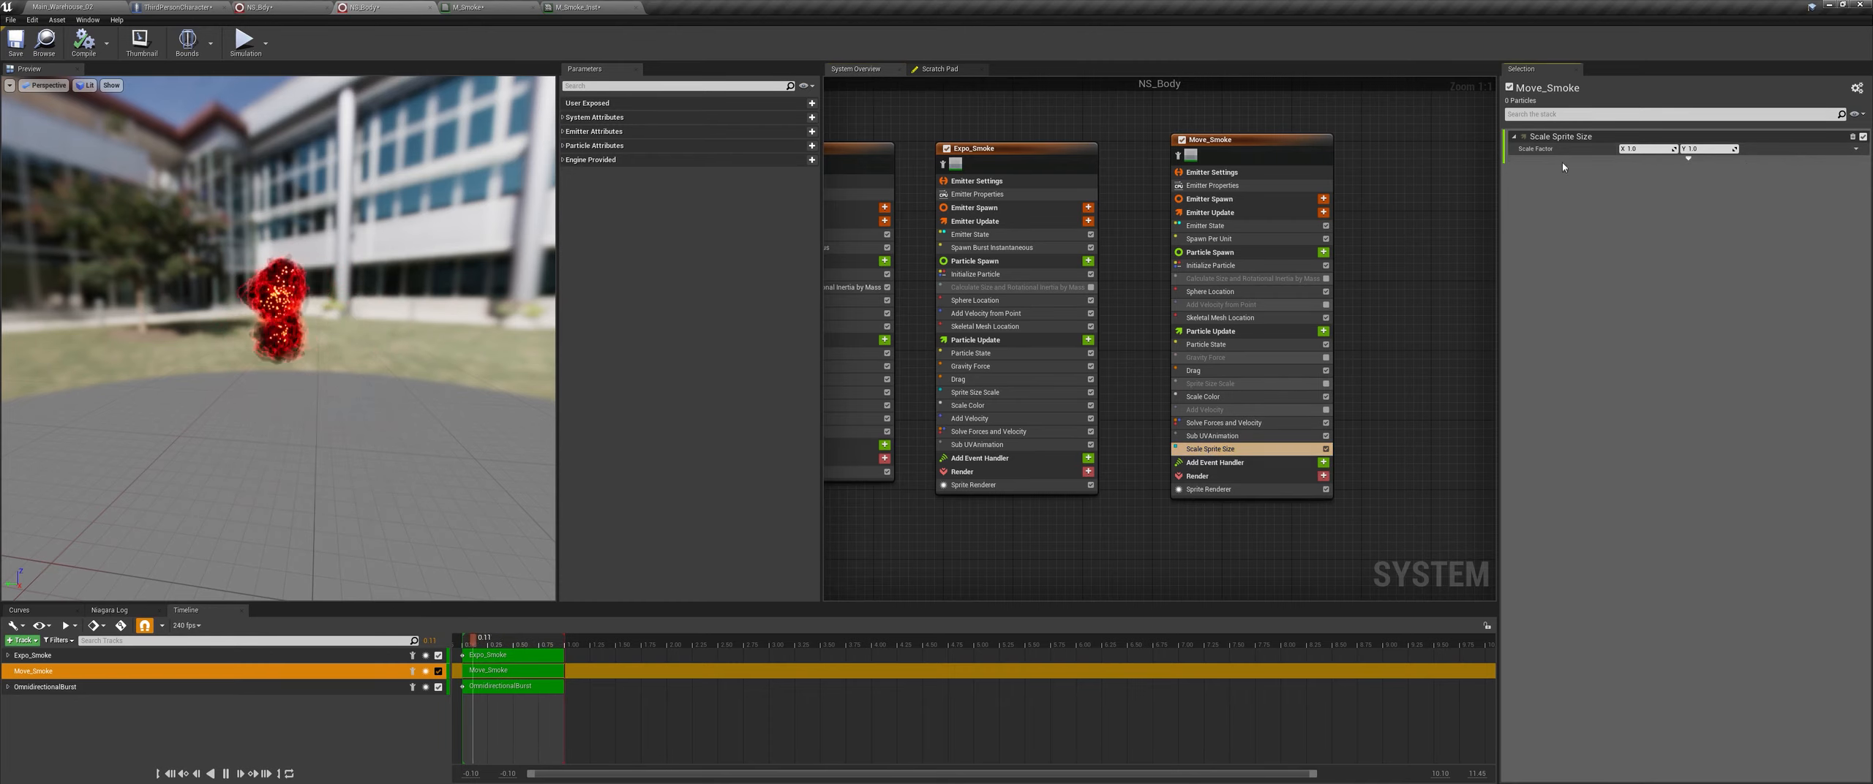
left_click(1854, 151)
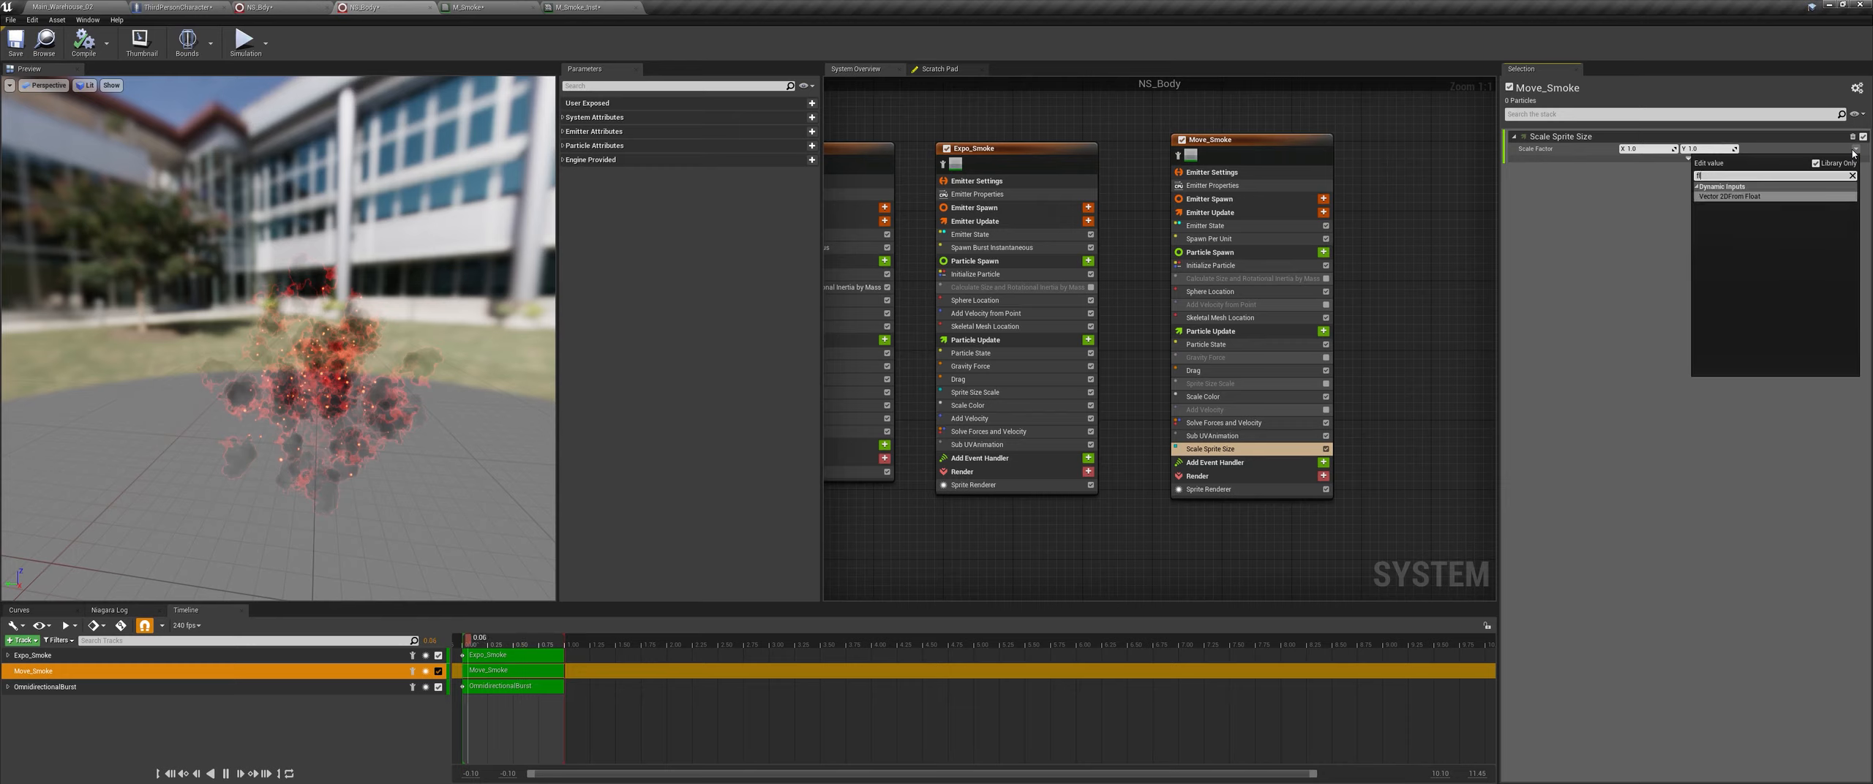
key("Return")
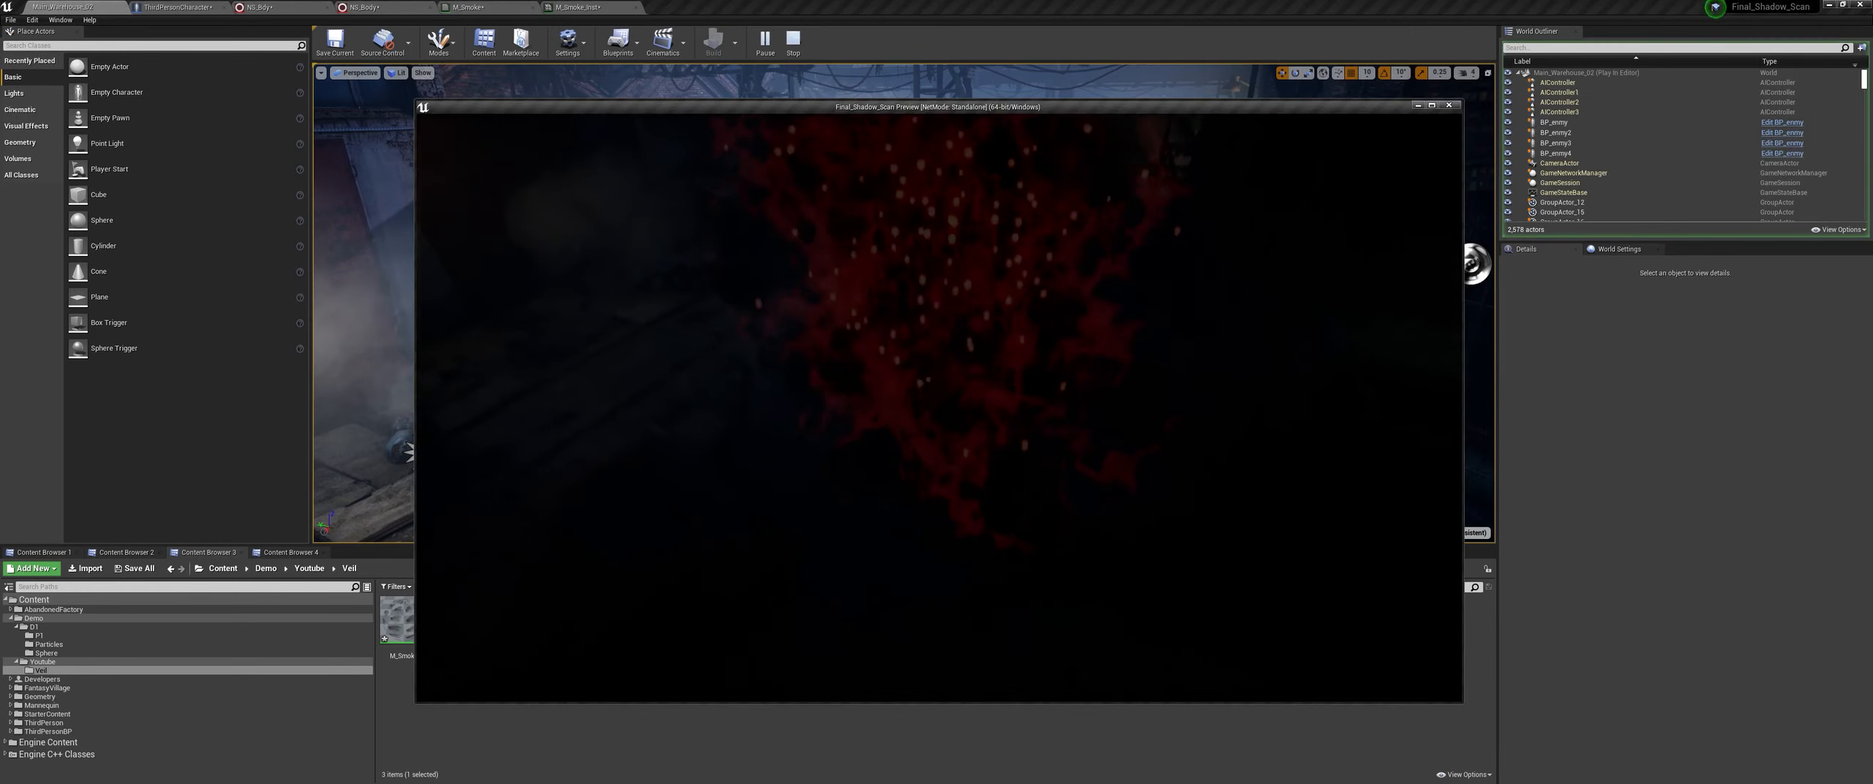
Step: Run the character through the warehouse level to check the smoke trail with Scale Sprite Size, and end the play session
key("w")
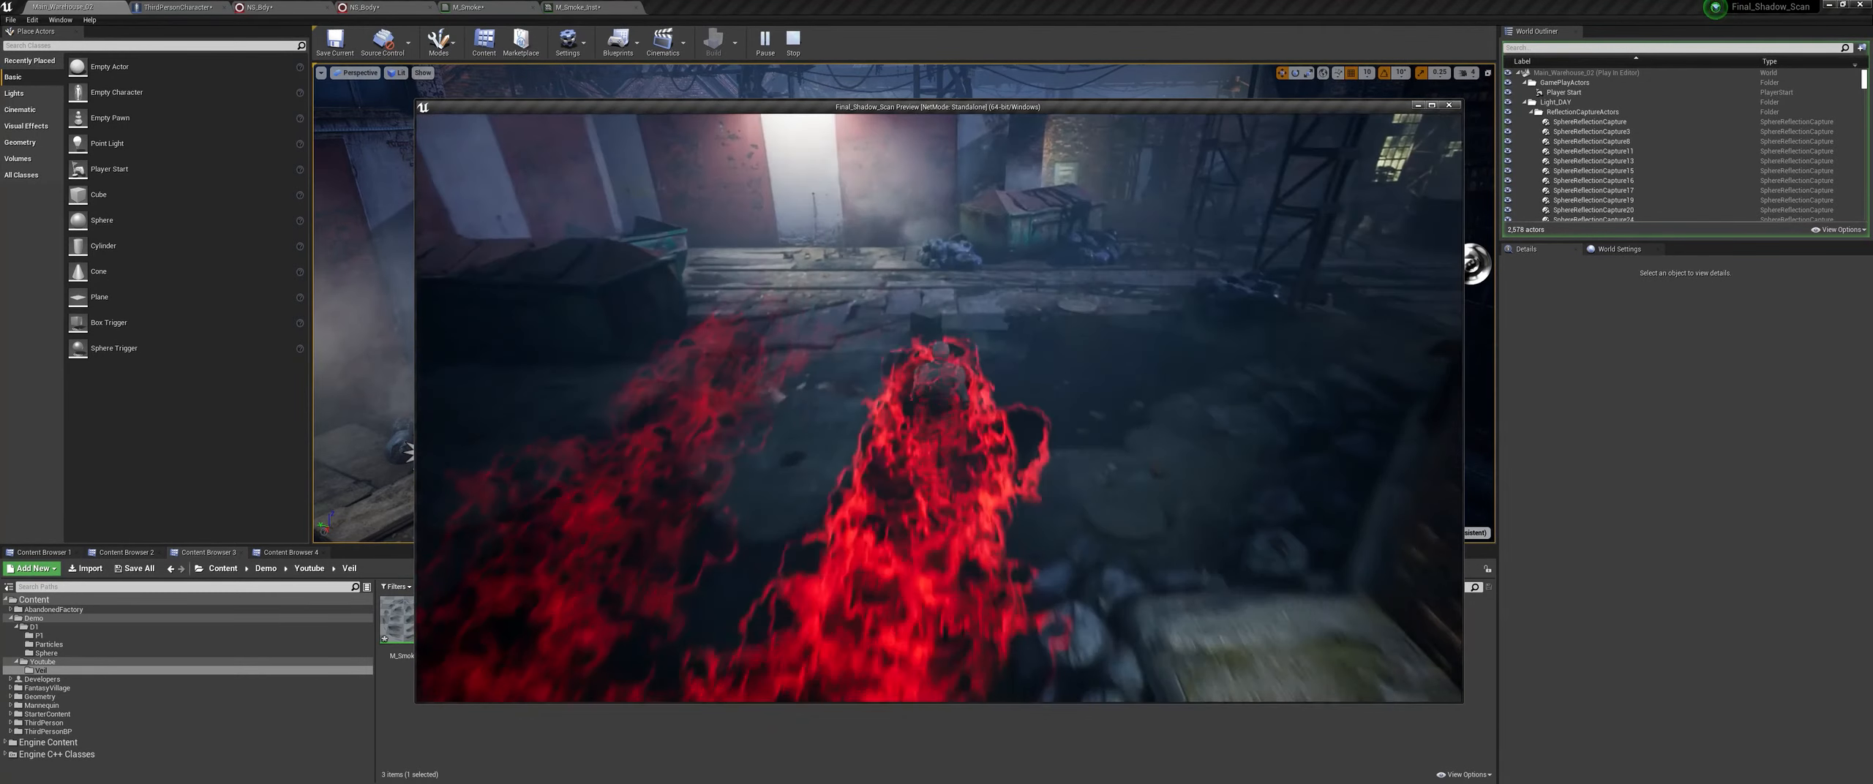
key("Escape")
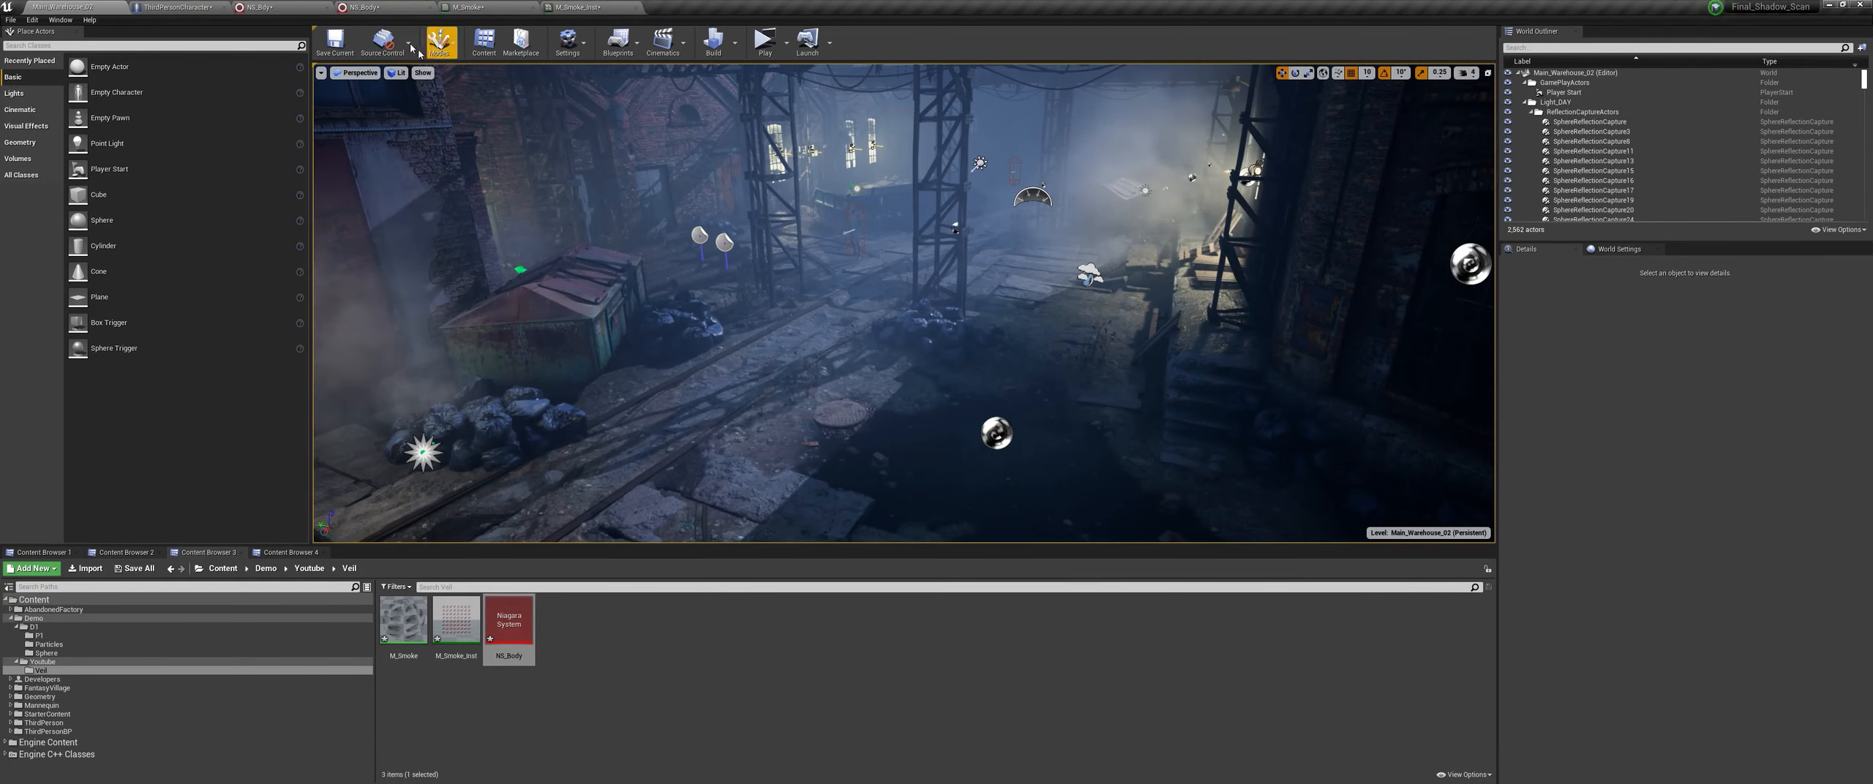
Step: Drive Scale Sprite Size's Value in Move_Smoke with Float from Curve and edit the value of the curve key at time 1.0
left_click(395, 8)
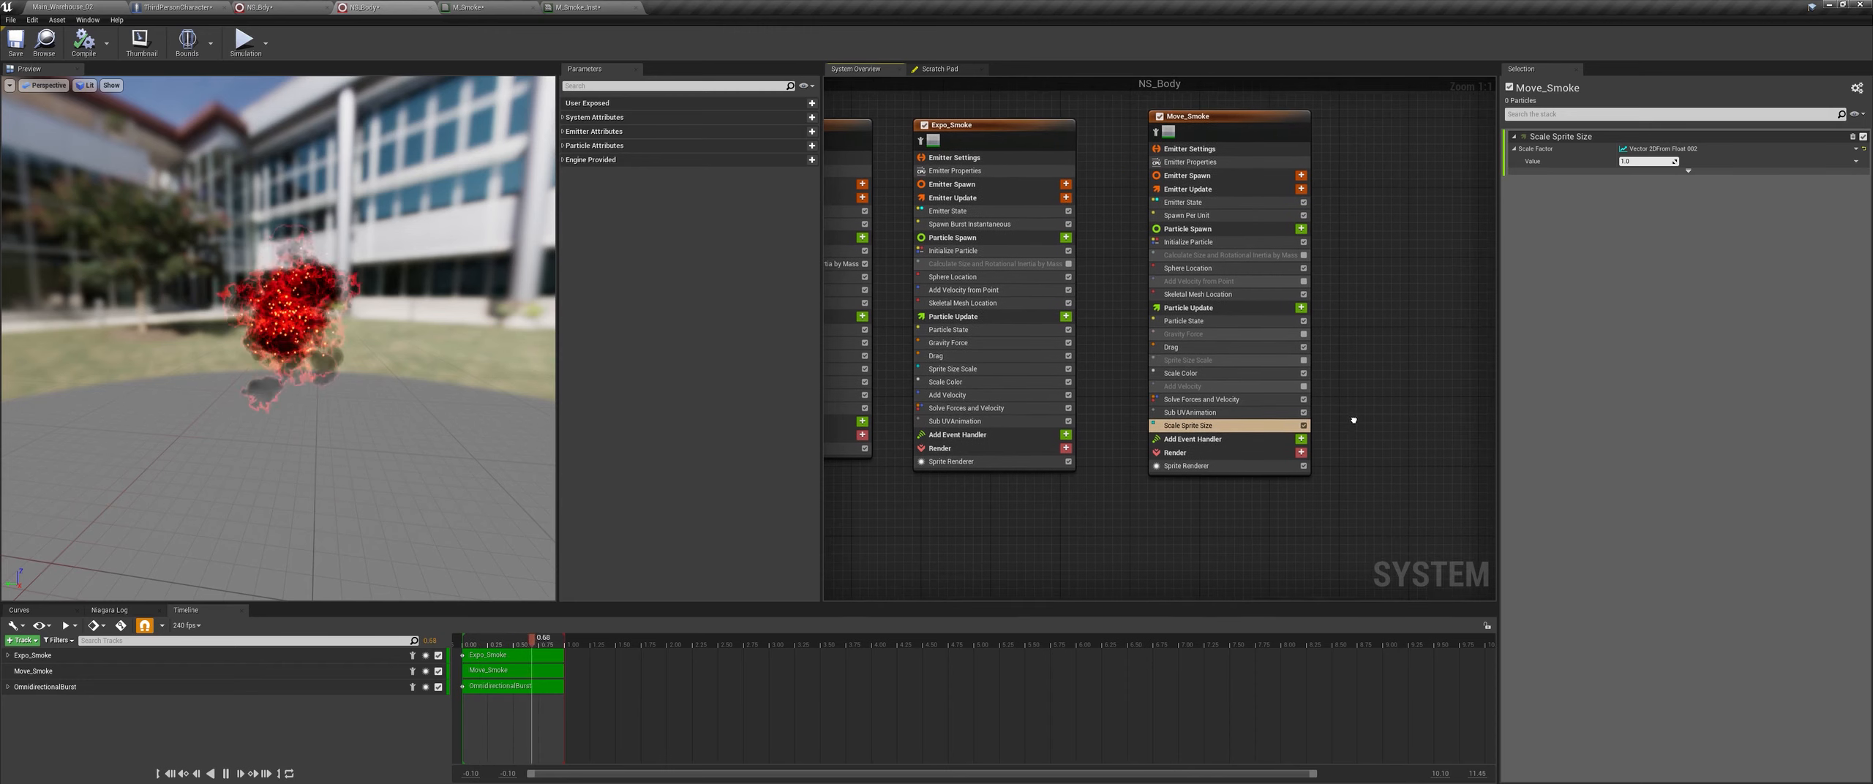
left_click(1855, 161)
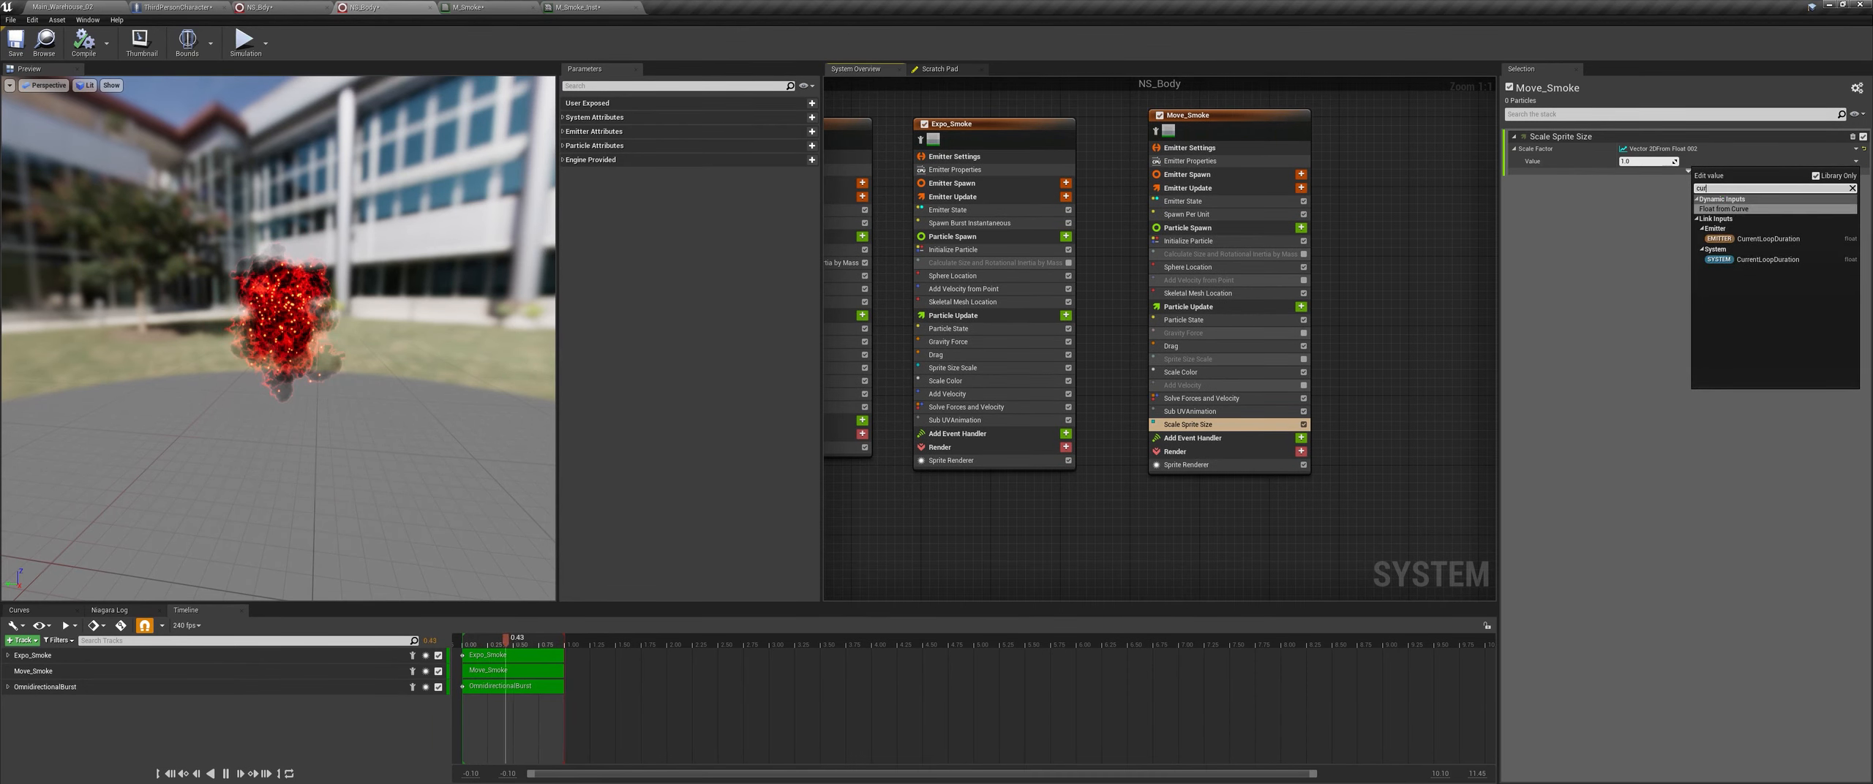
left_click(1713, 209)
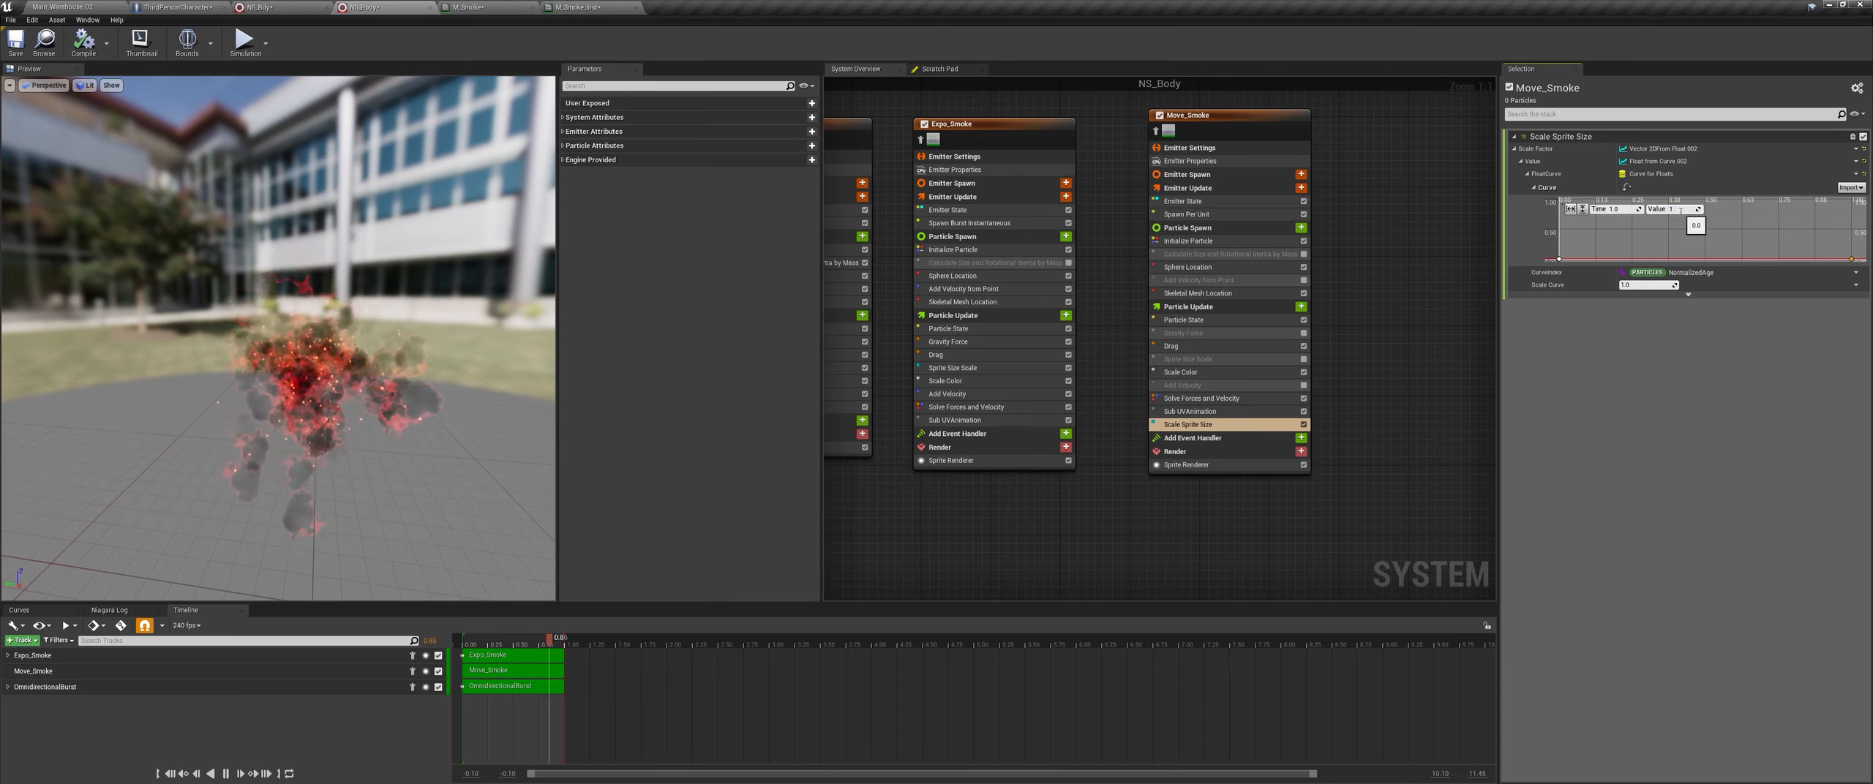
key("Return")
Step: Run the character through the warehouse level to check the smoke trail with the curve-driven sprite size, and end the play session
left_click(93, 6)
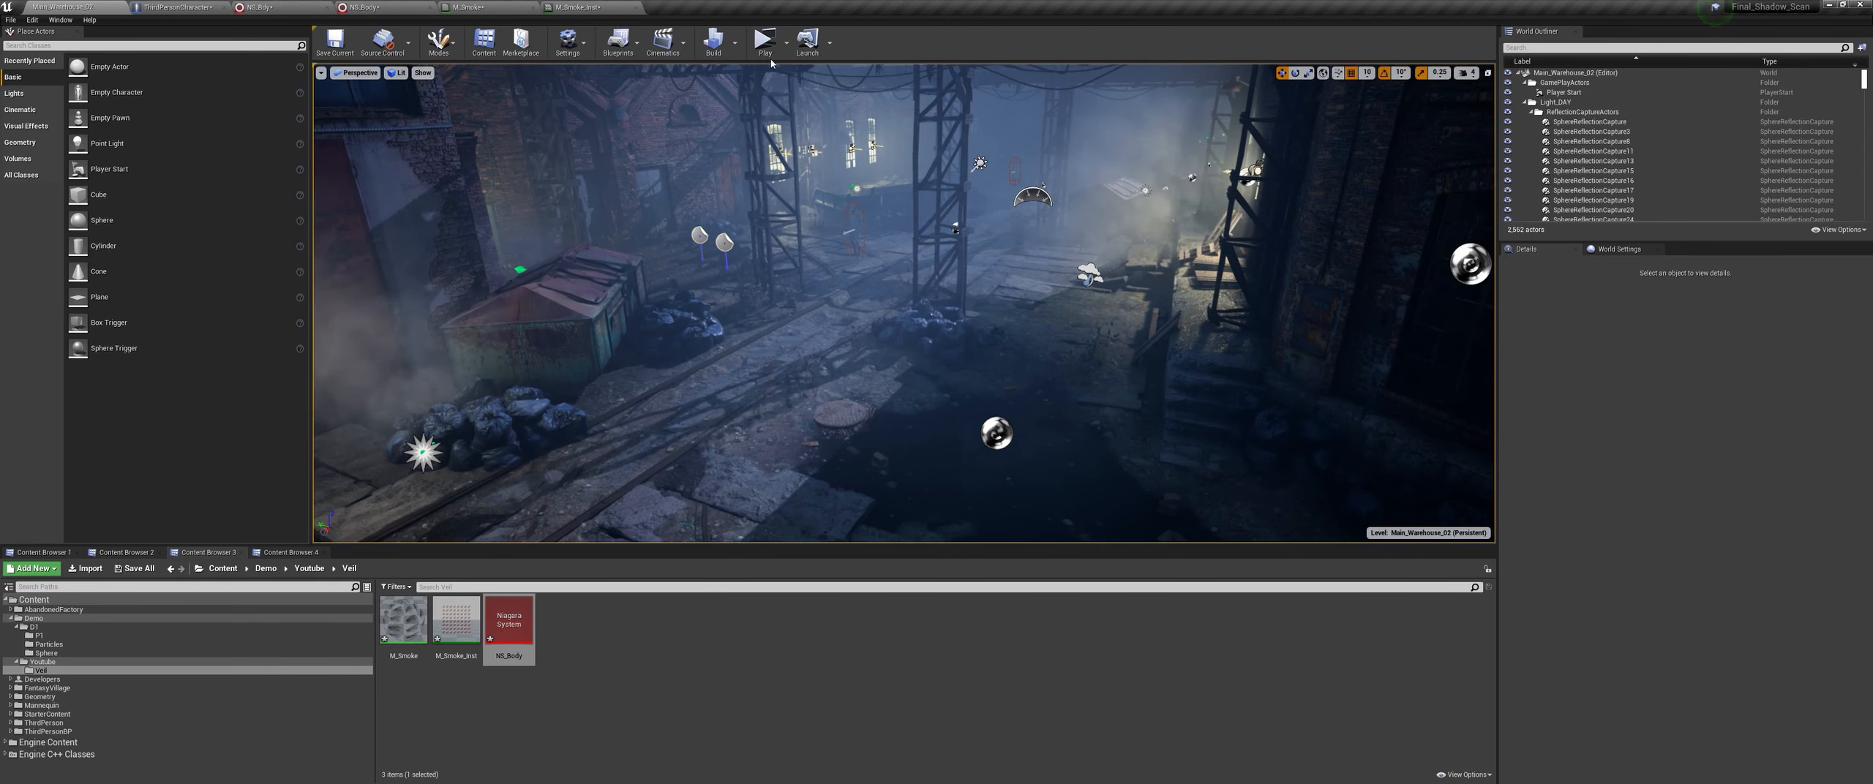
left_click(766, 42)
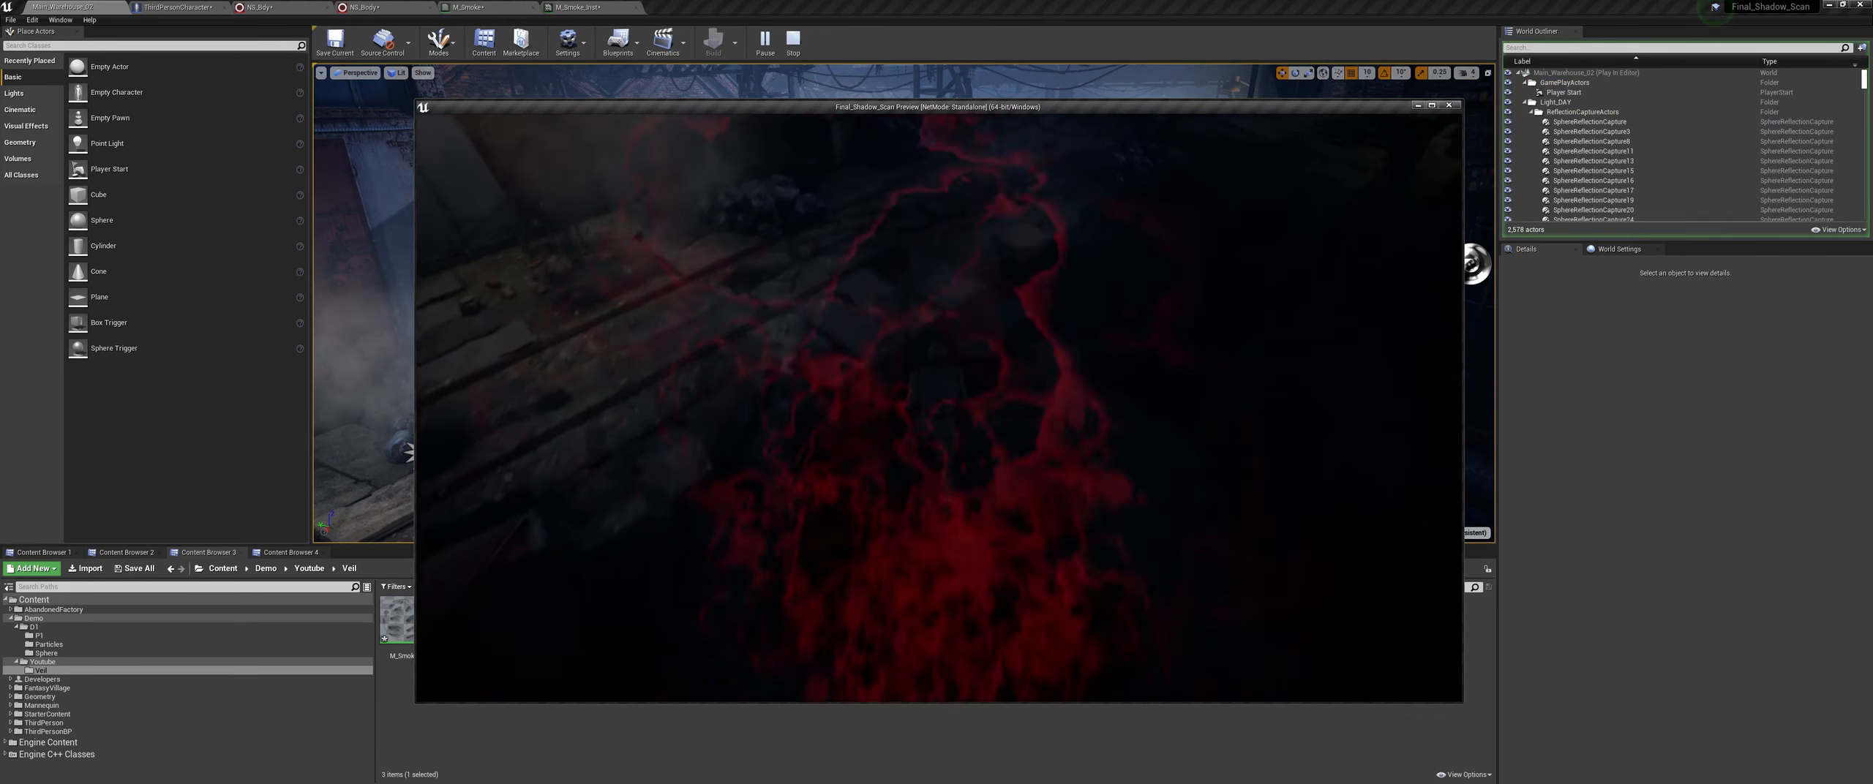
key("w")
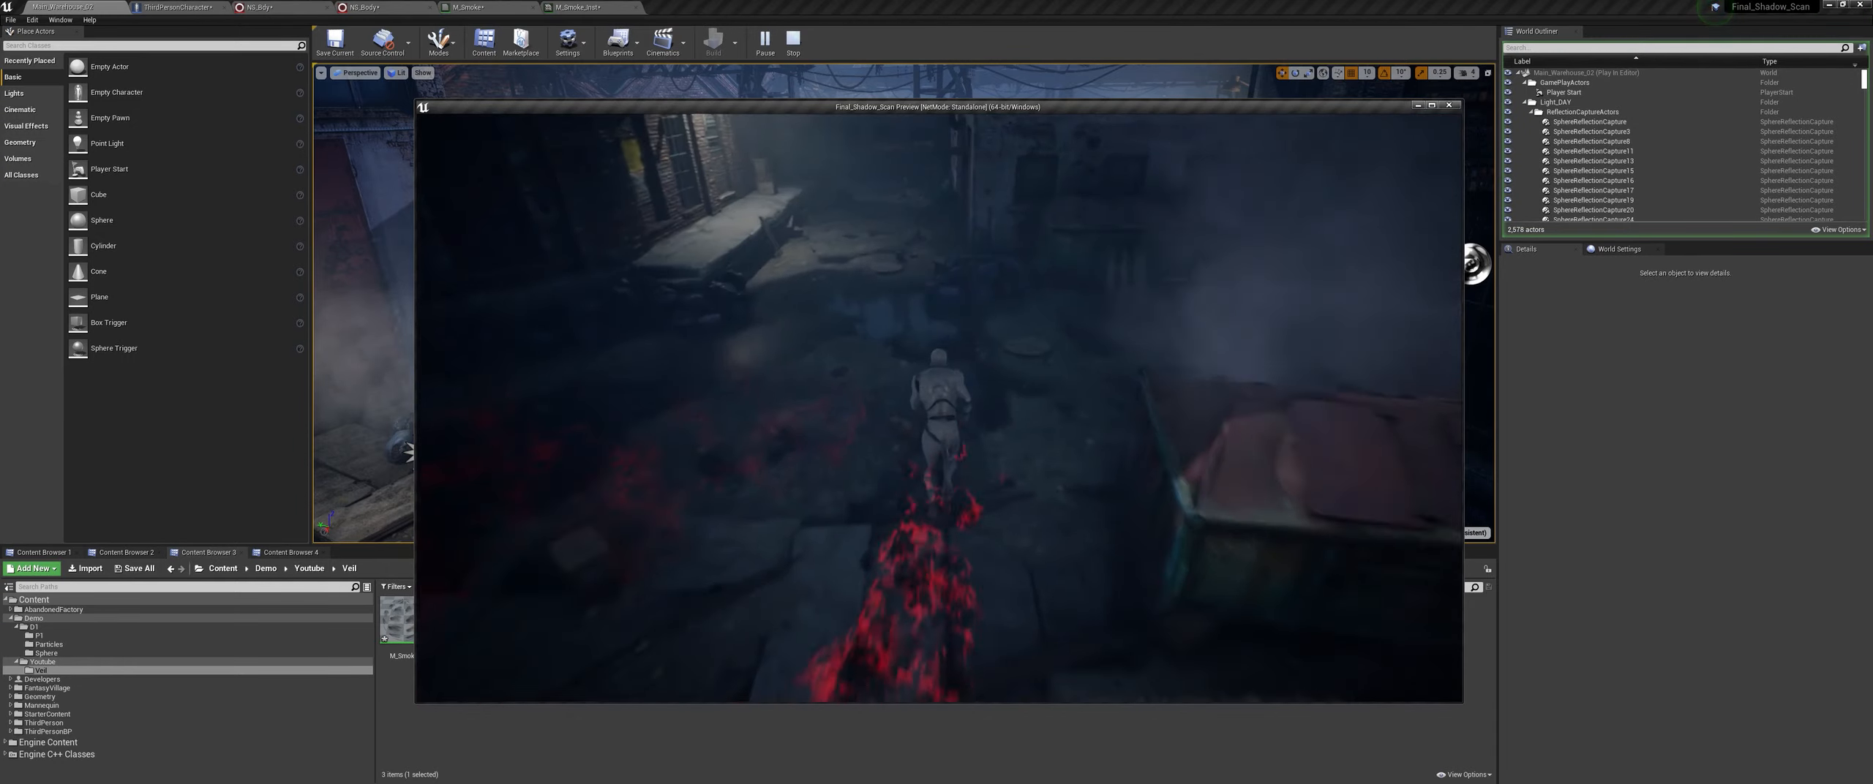
key("w")
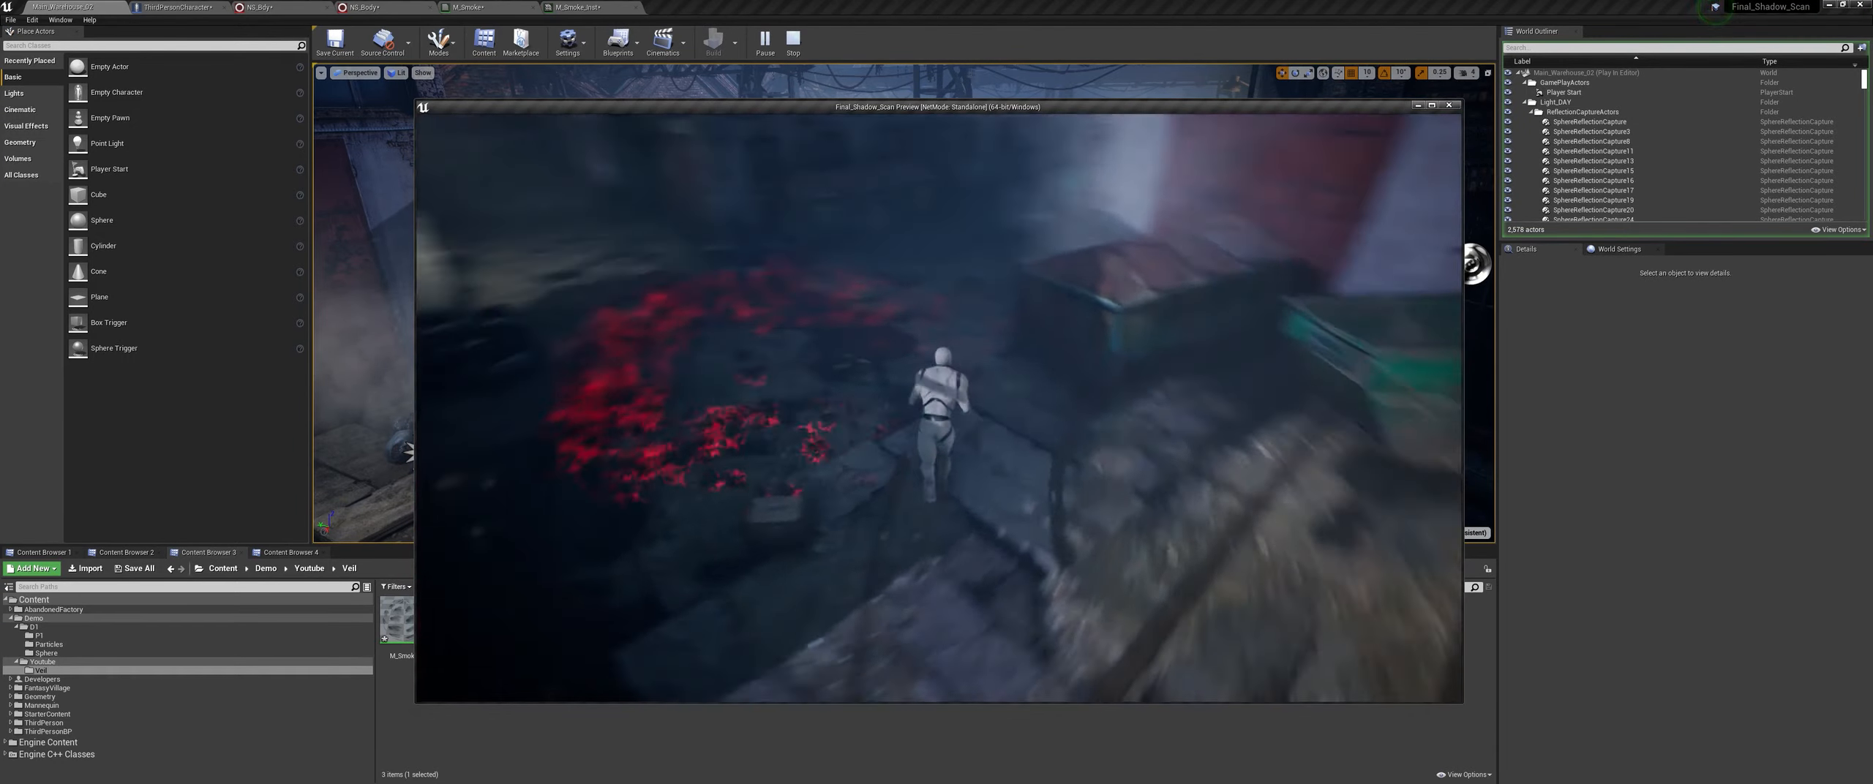
key("w")
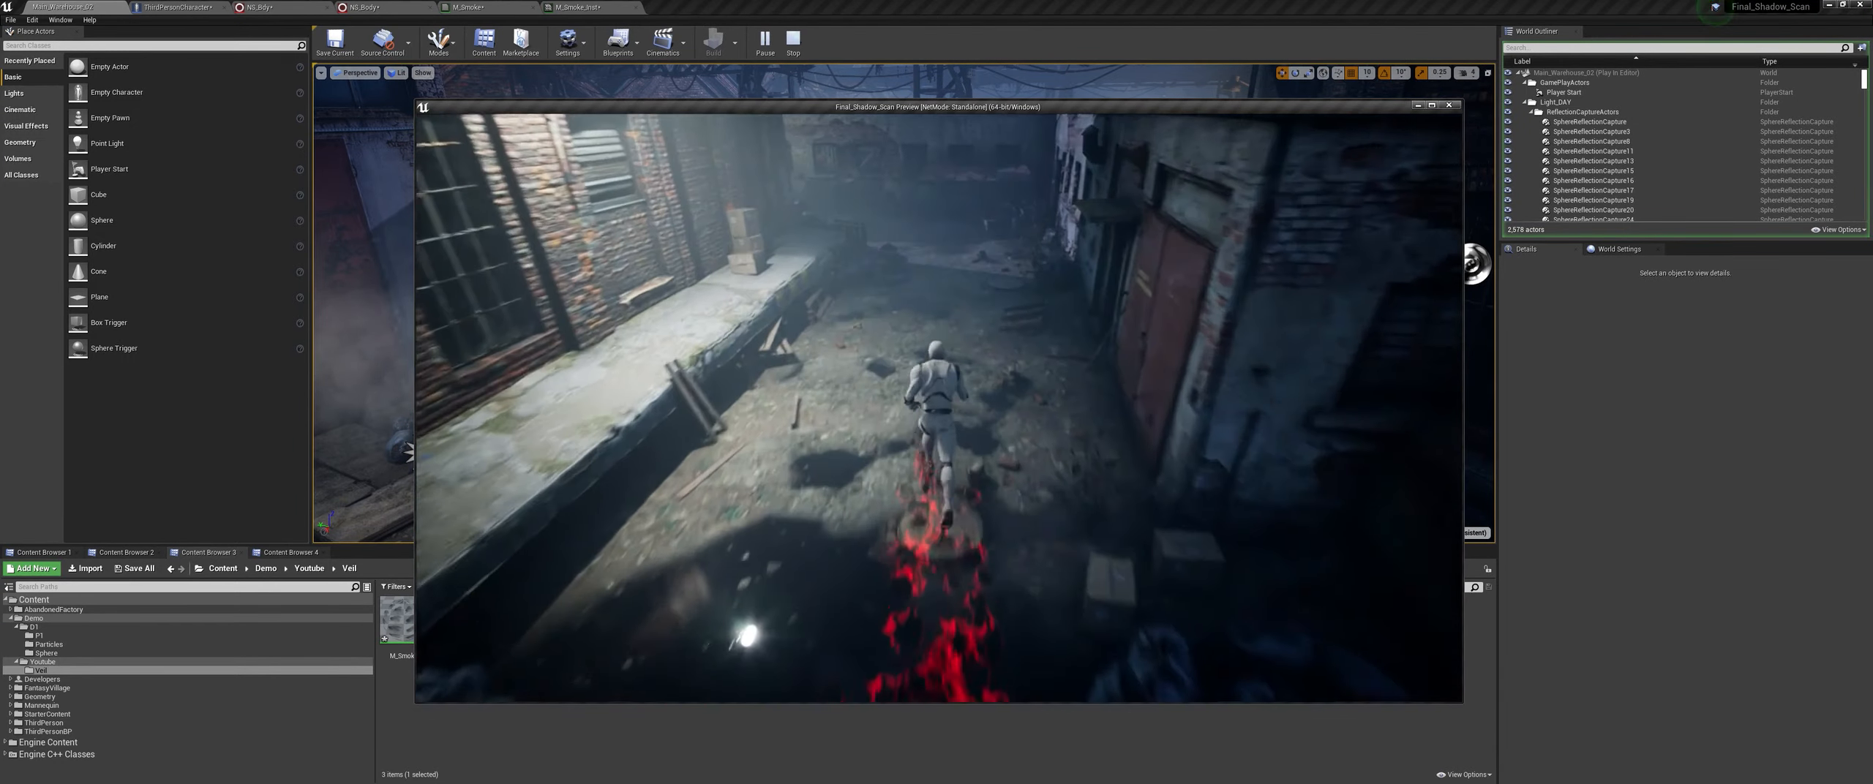
key("w")
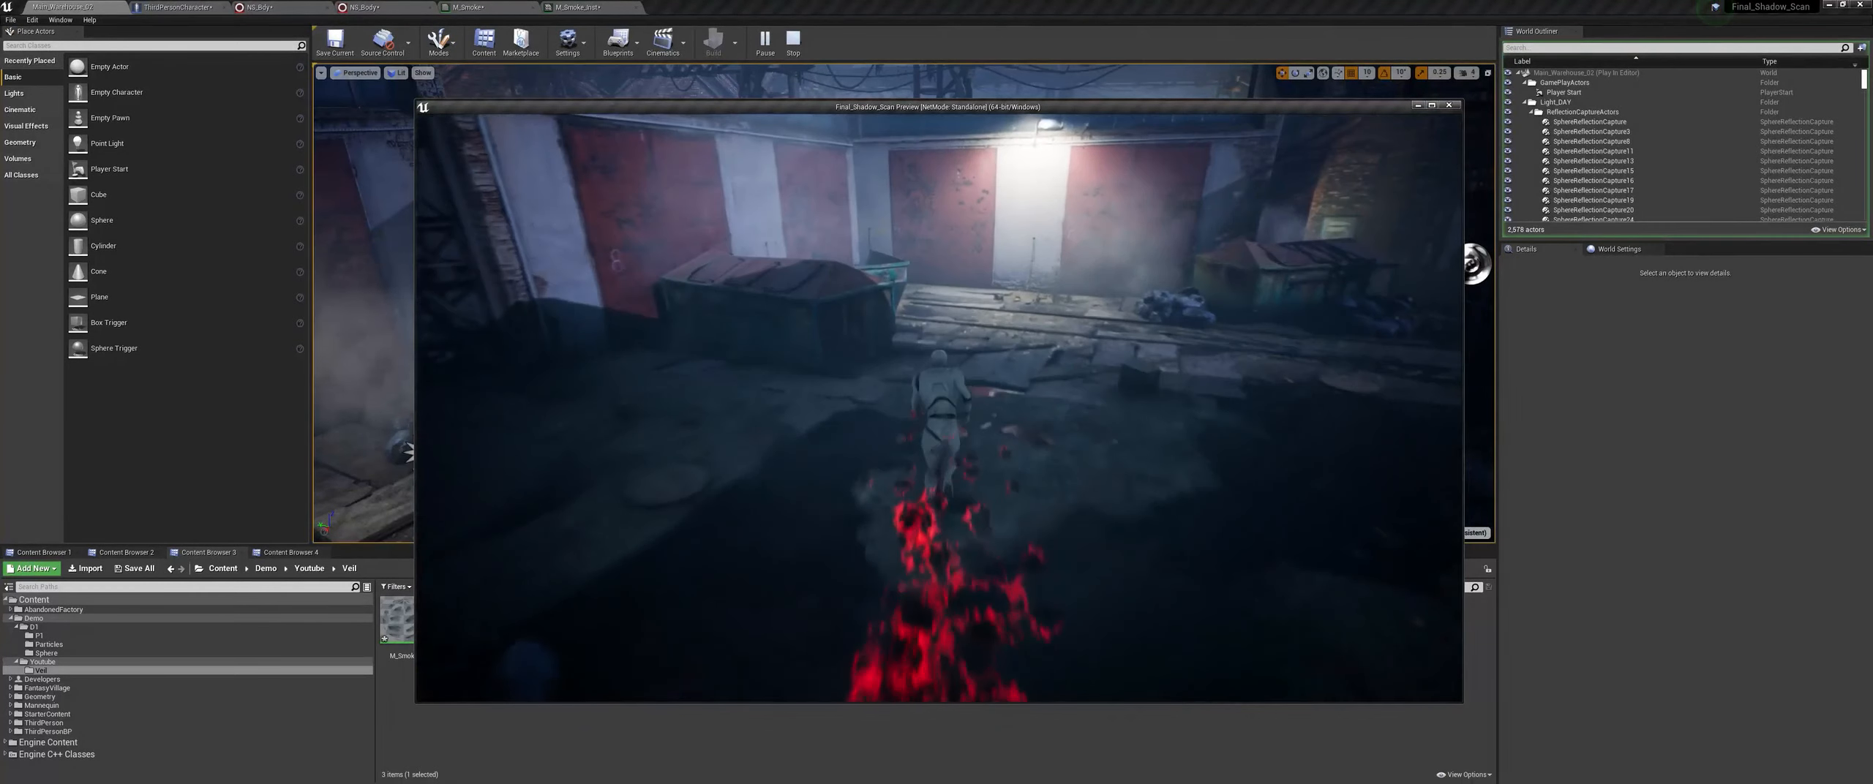
key("w")
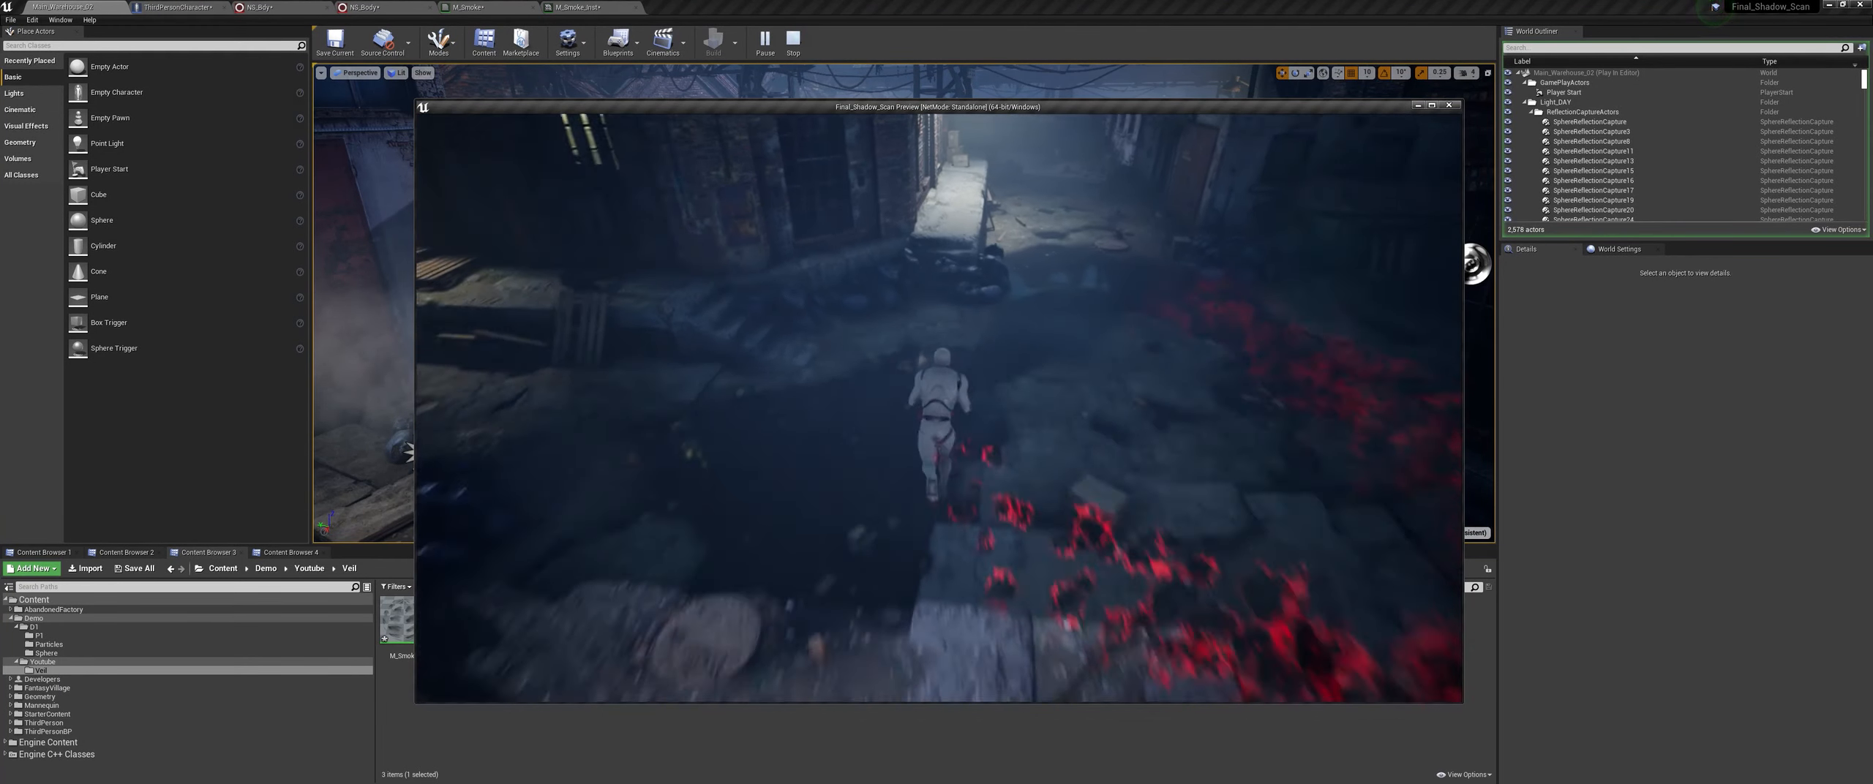
key("Escape")
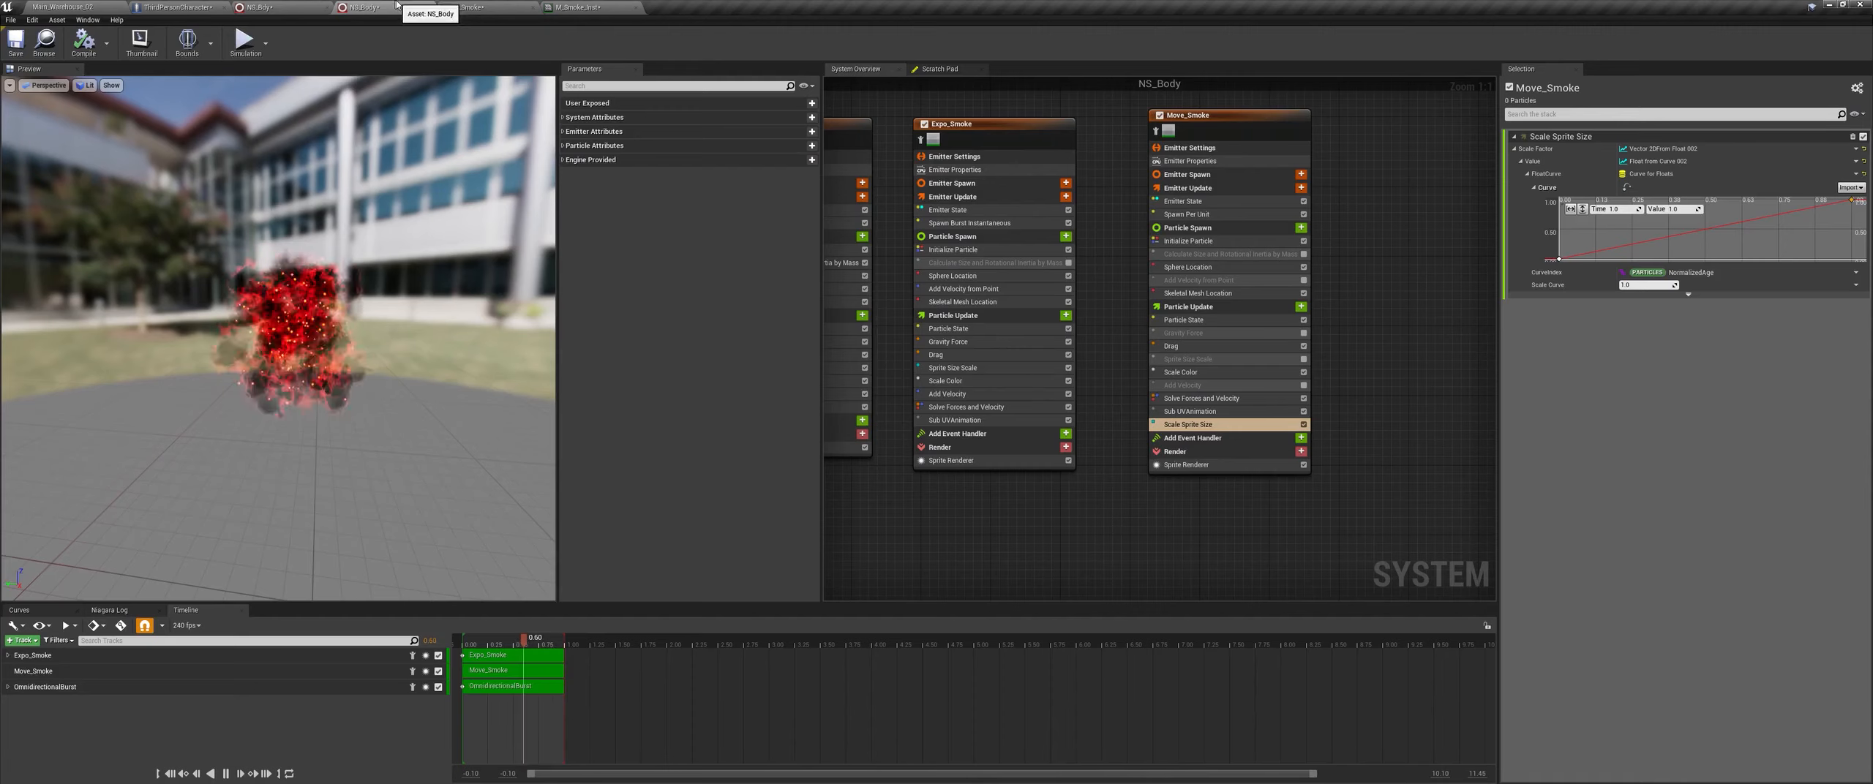
Step: Set the value of the starting key at time 0.0 on Move_Smoke's Scale Sprite Size curve to 0.4
left_click(1560, 260)
left_click(1658, 218)
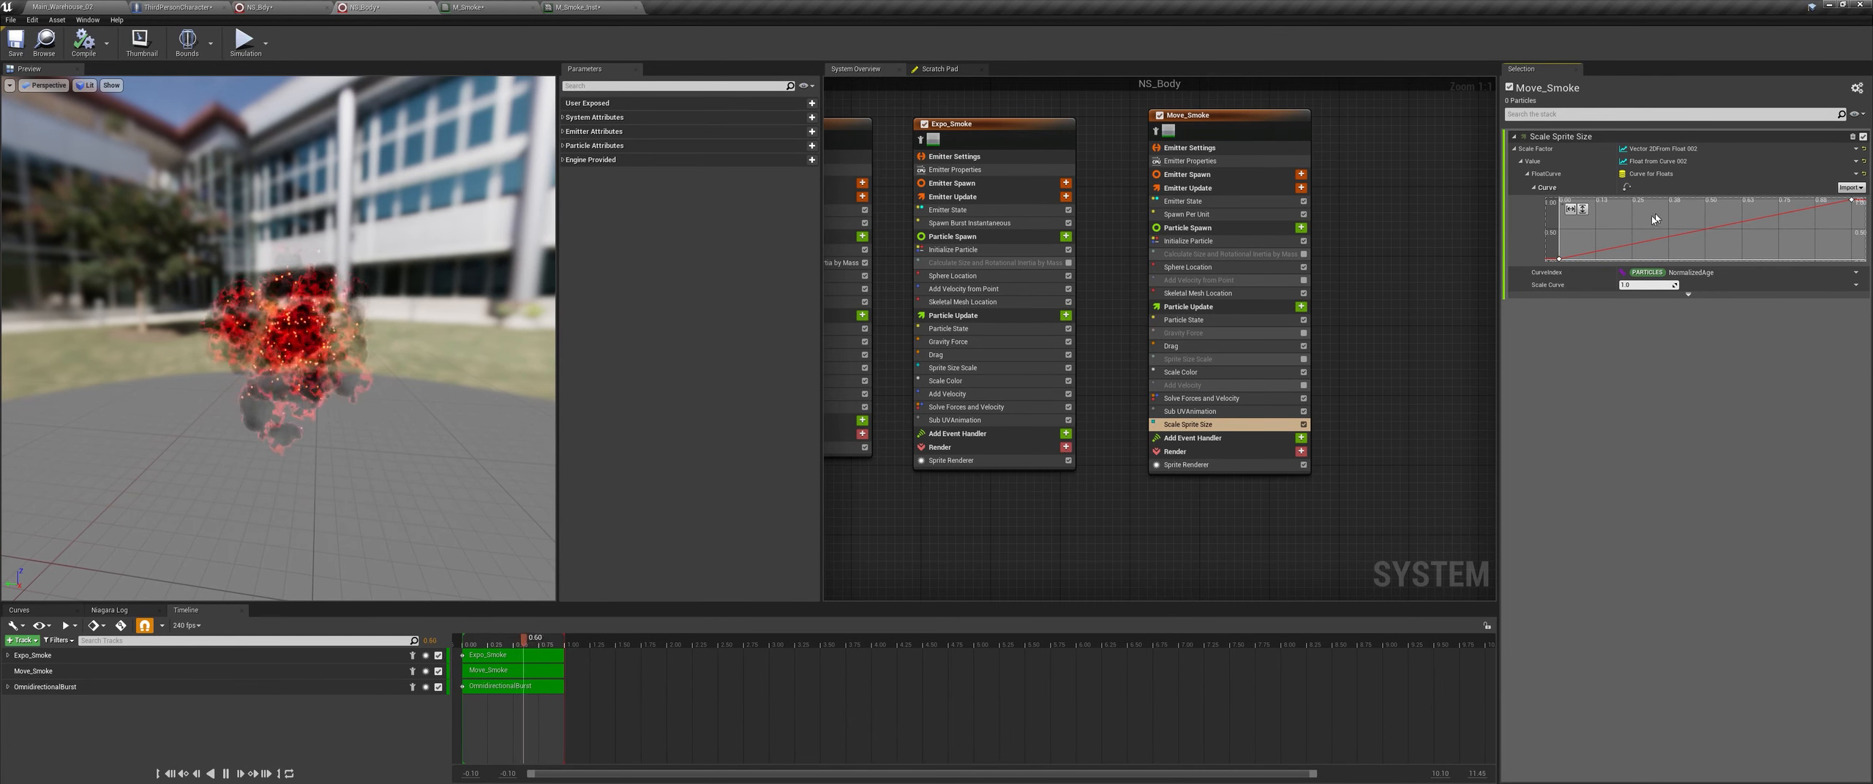
left_click(1560, 259)
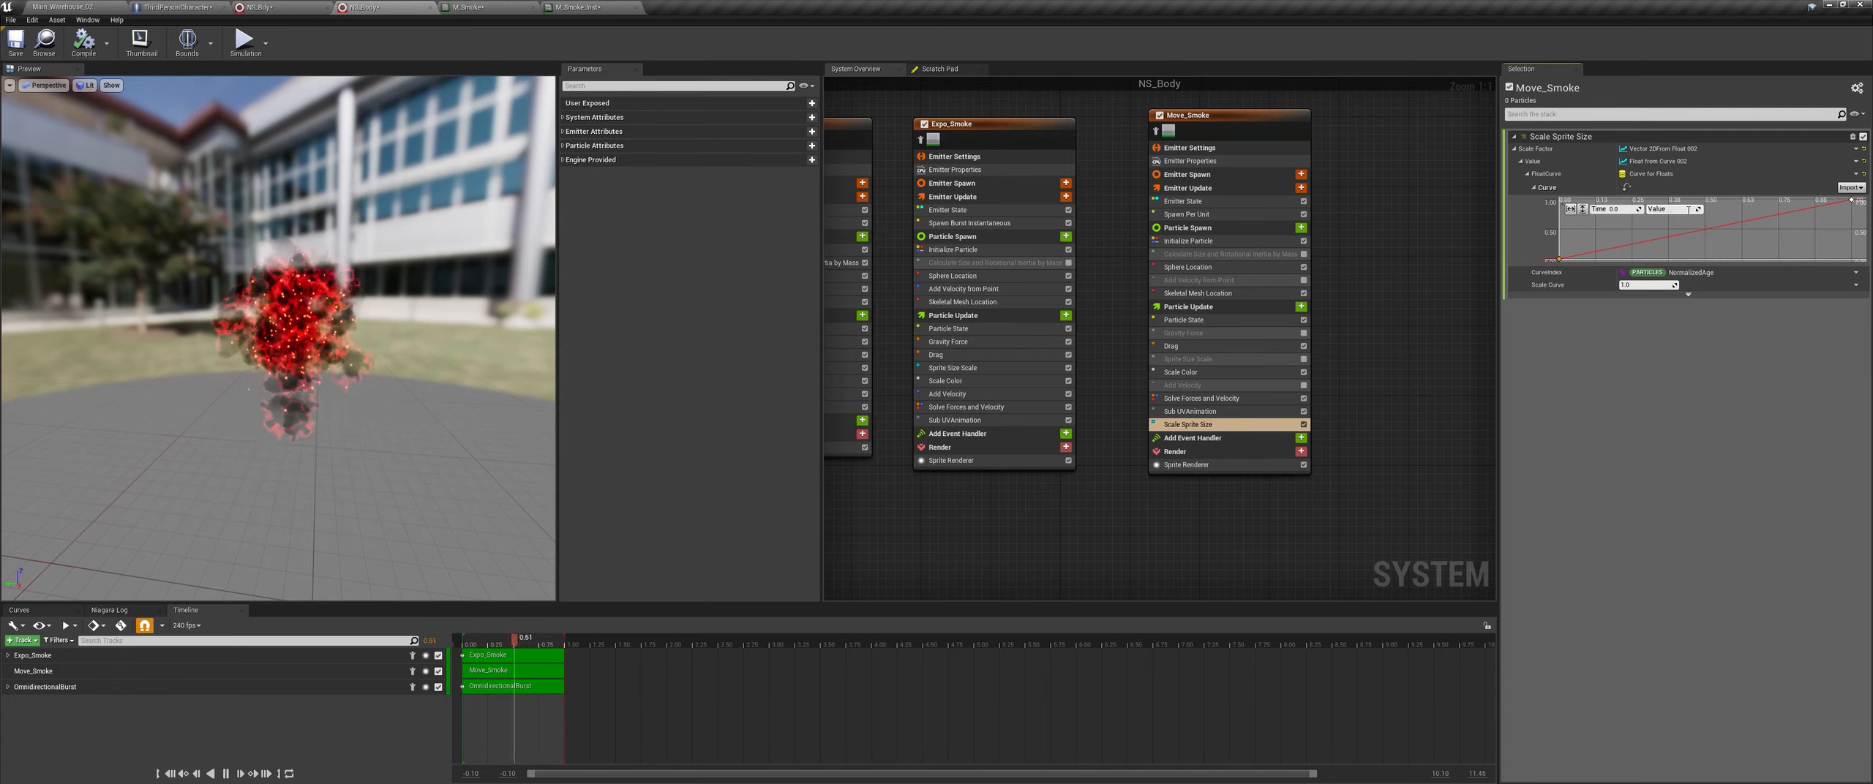
left_click(1689, 210)
type("0.4")
key("Return")
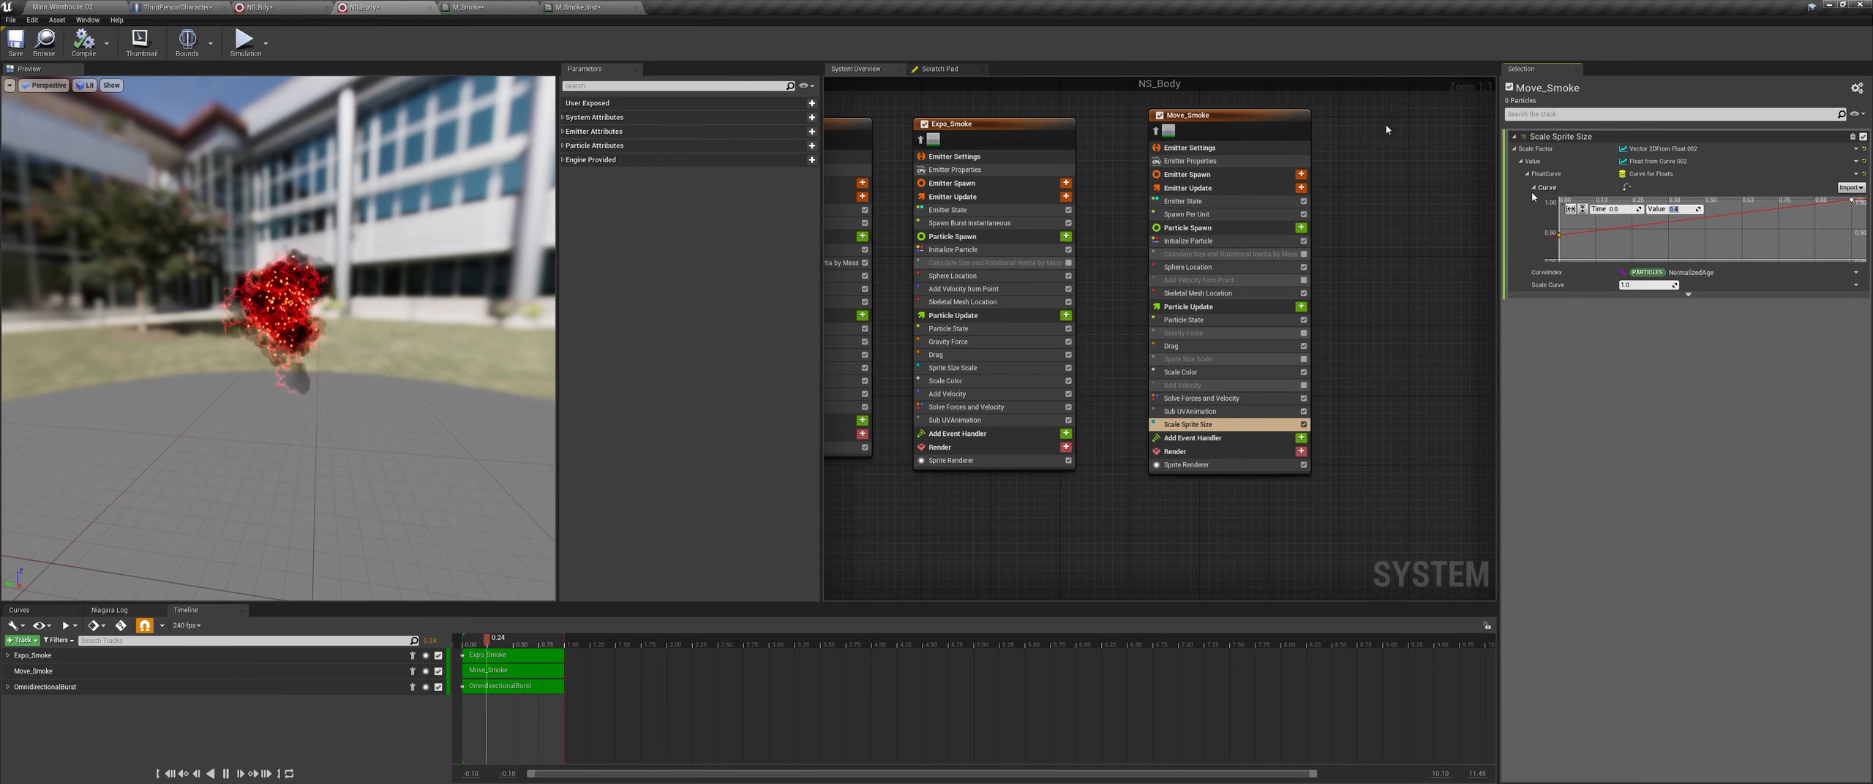
Step: Play the warehouse level to check the smoke trail with the raised starting sprite size, and return to the NS_Body system
left_click(45, 7)
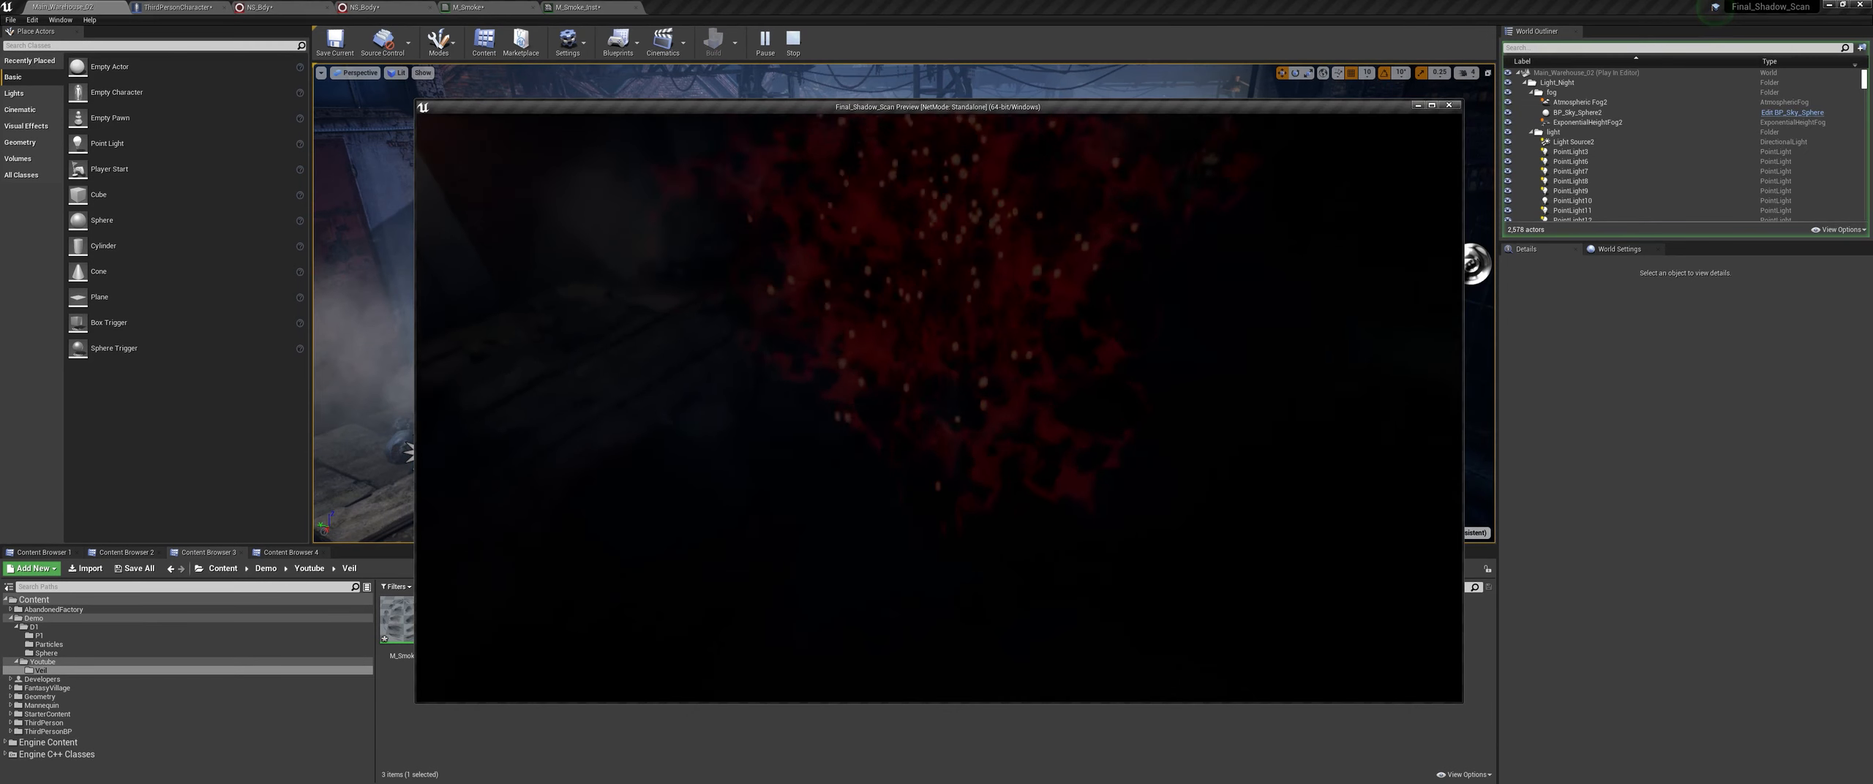
key("w")
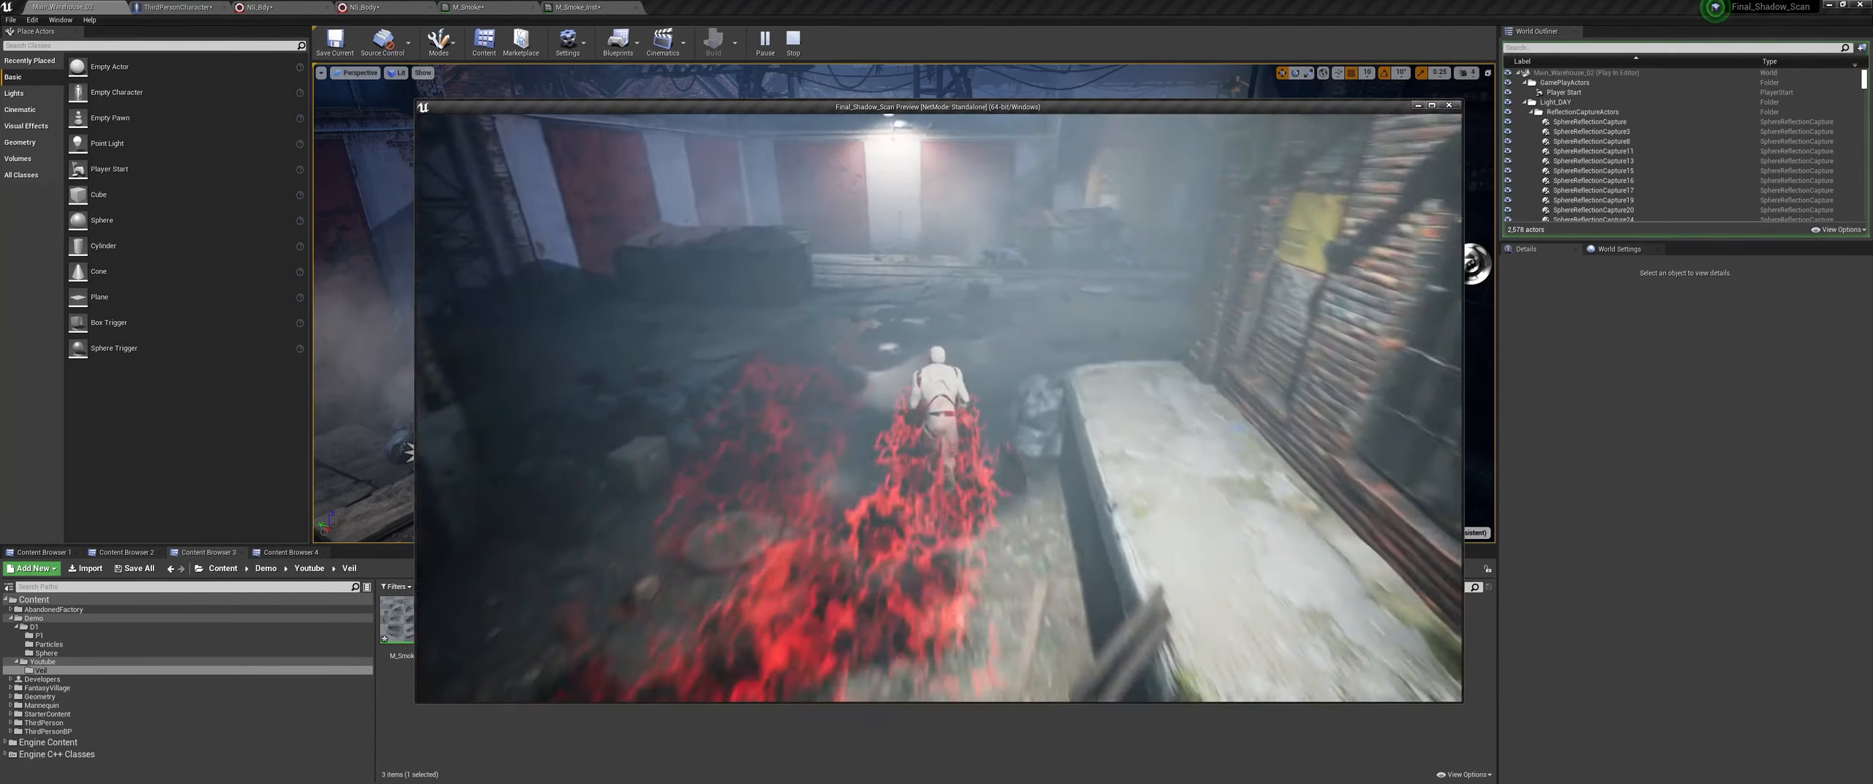
left_click(388, 6)
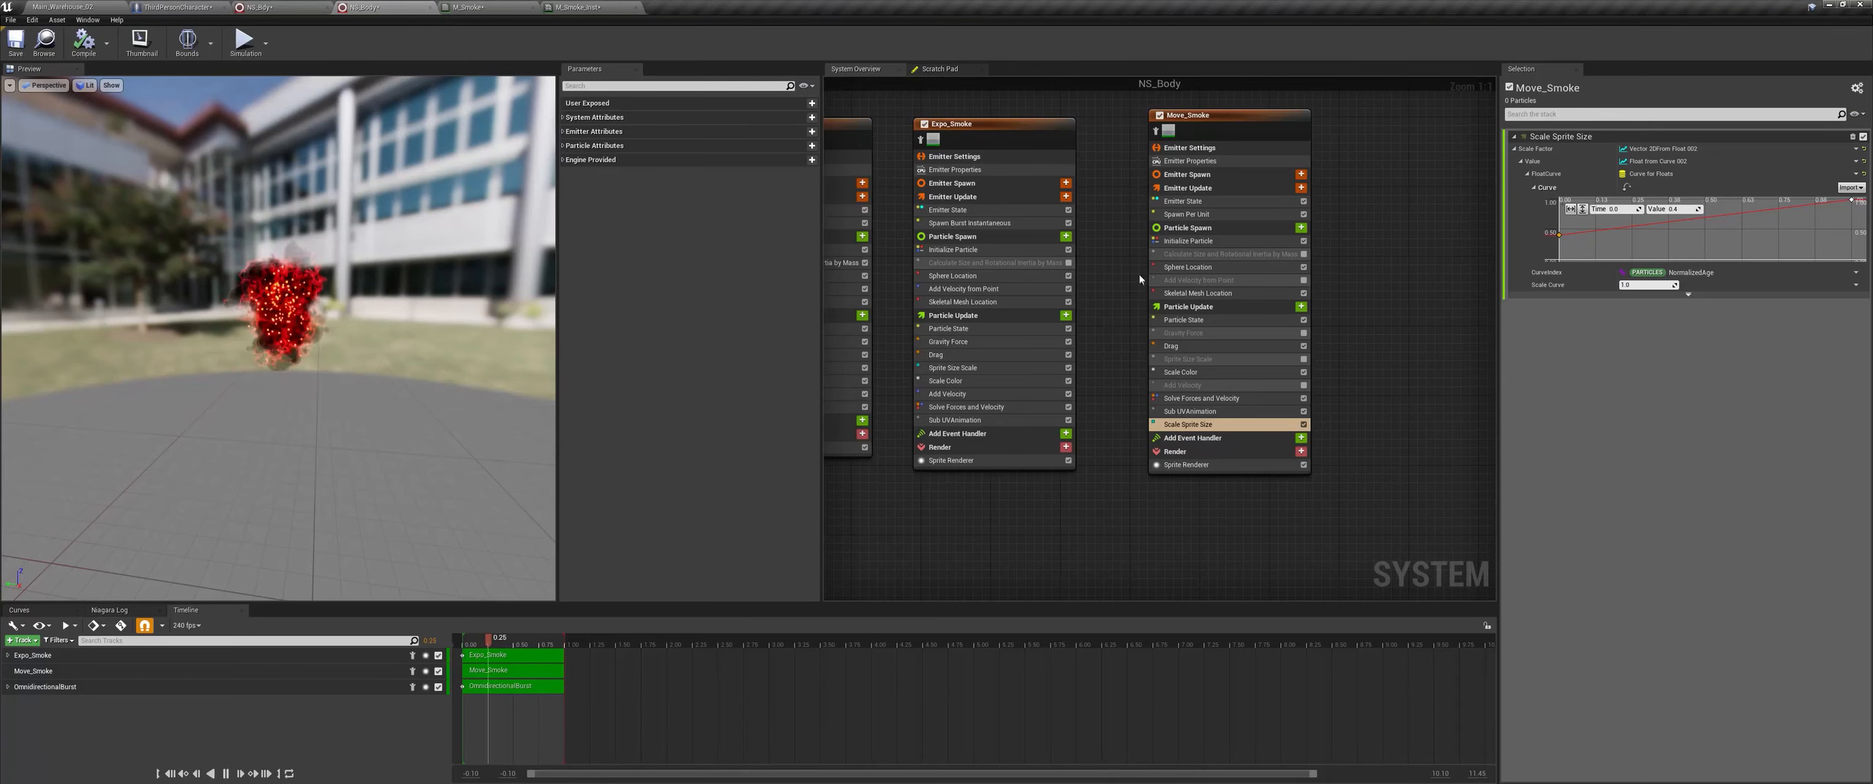
Step: Add the hand_l and hand_r bones to the Filtered Bones of Move_Smoke's Skeletal Mesh Location module
left_click(1195, 295)
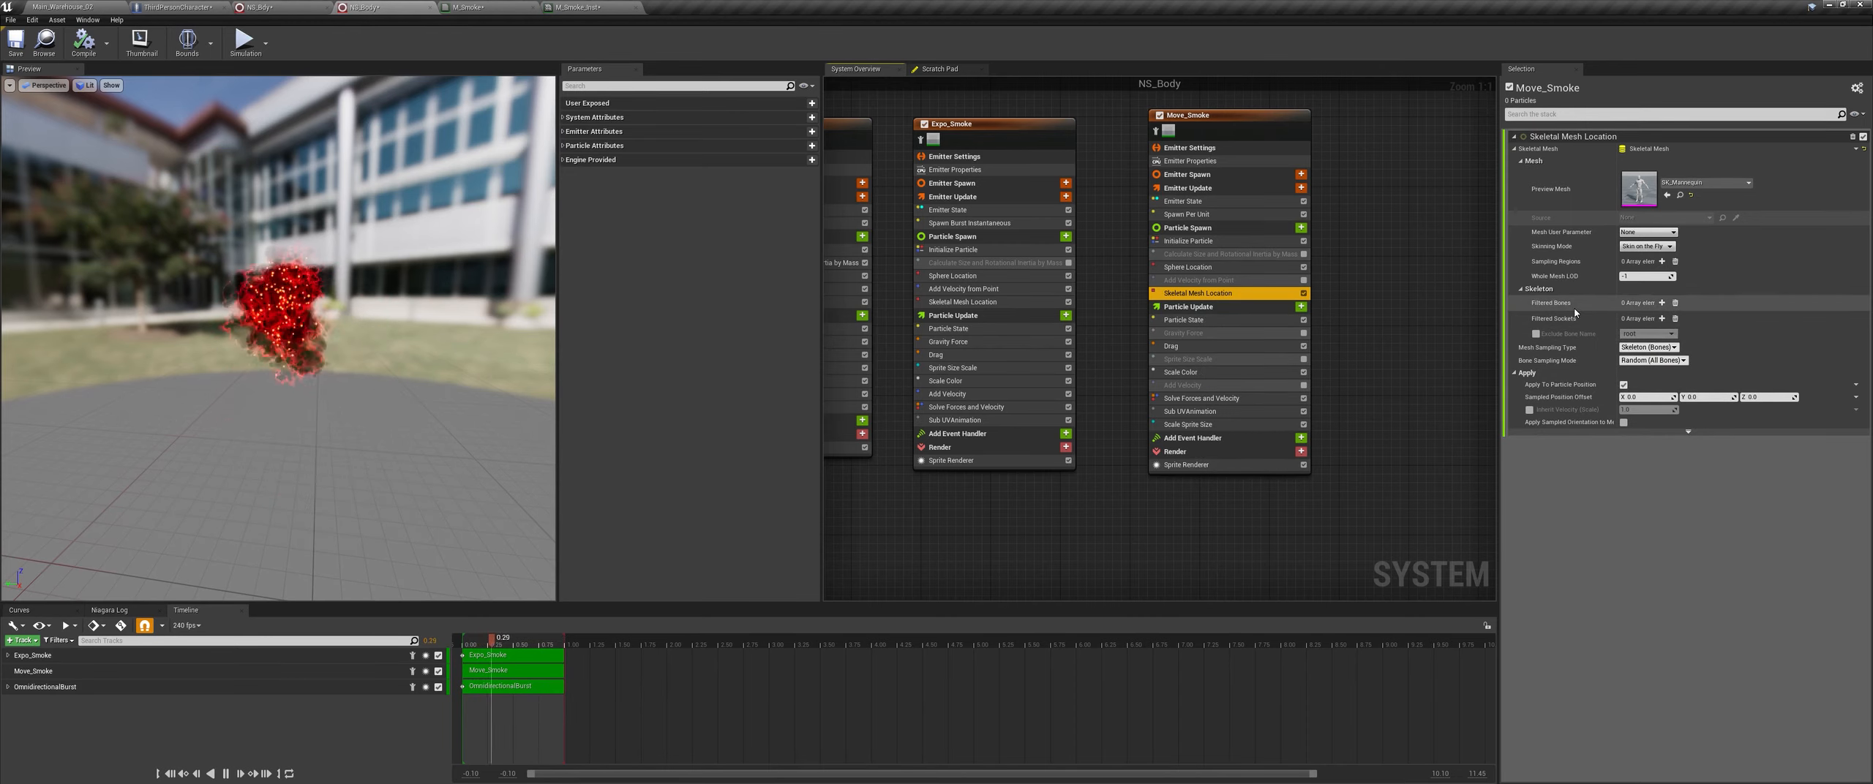
left_click(1661, 302)
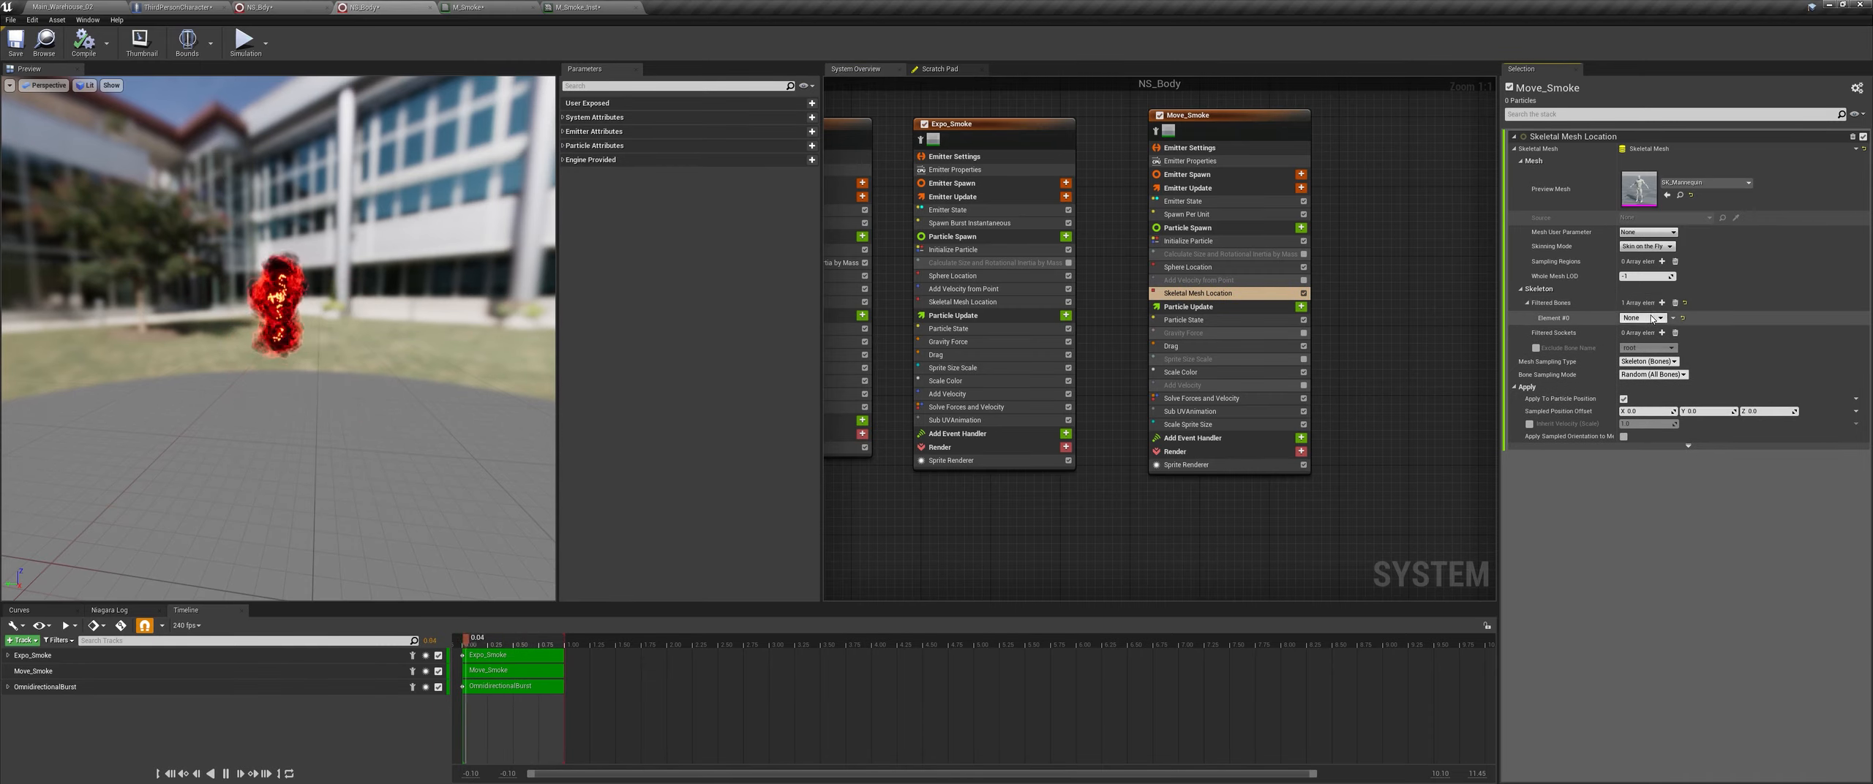
left_click(1651, 319)
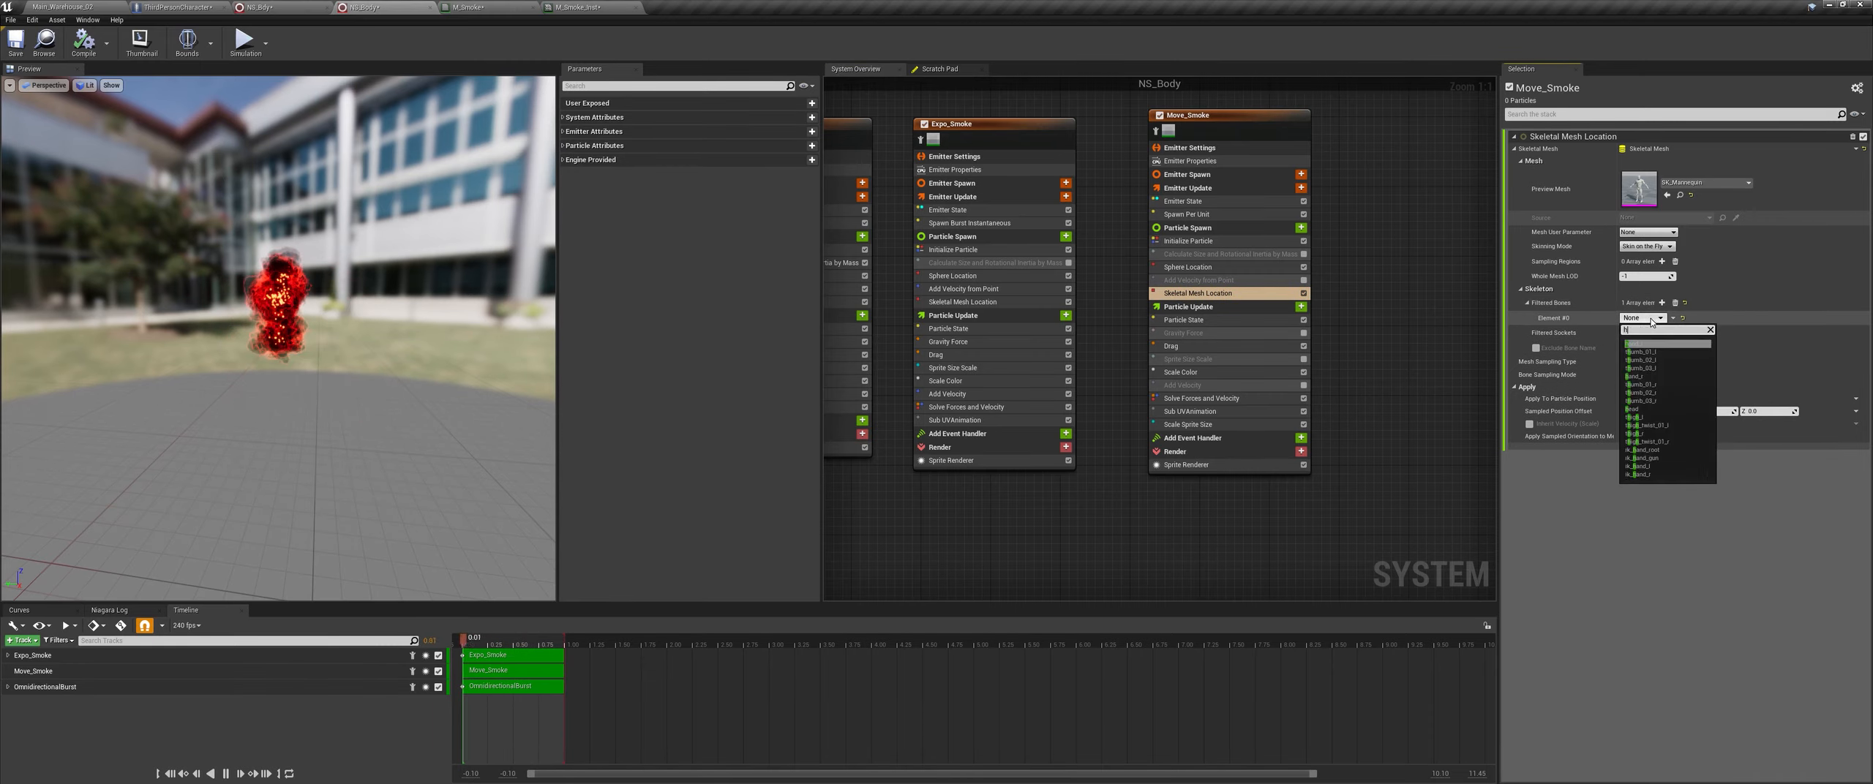
left_click(1672, 352)
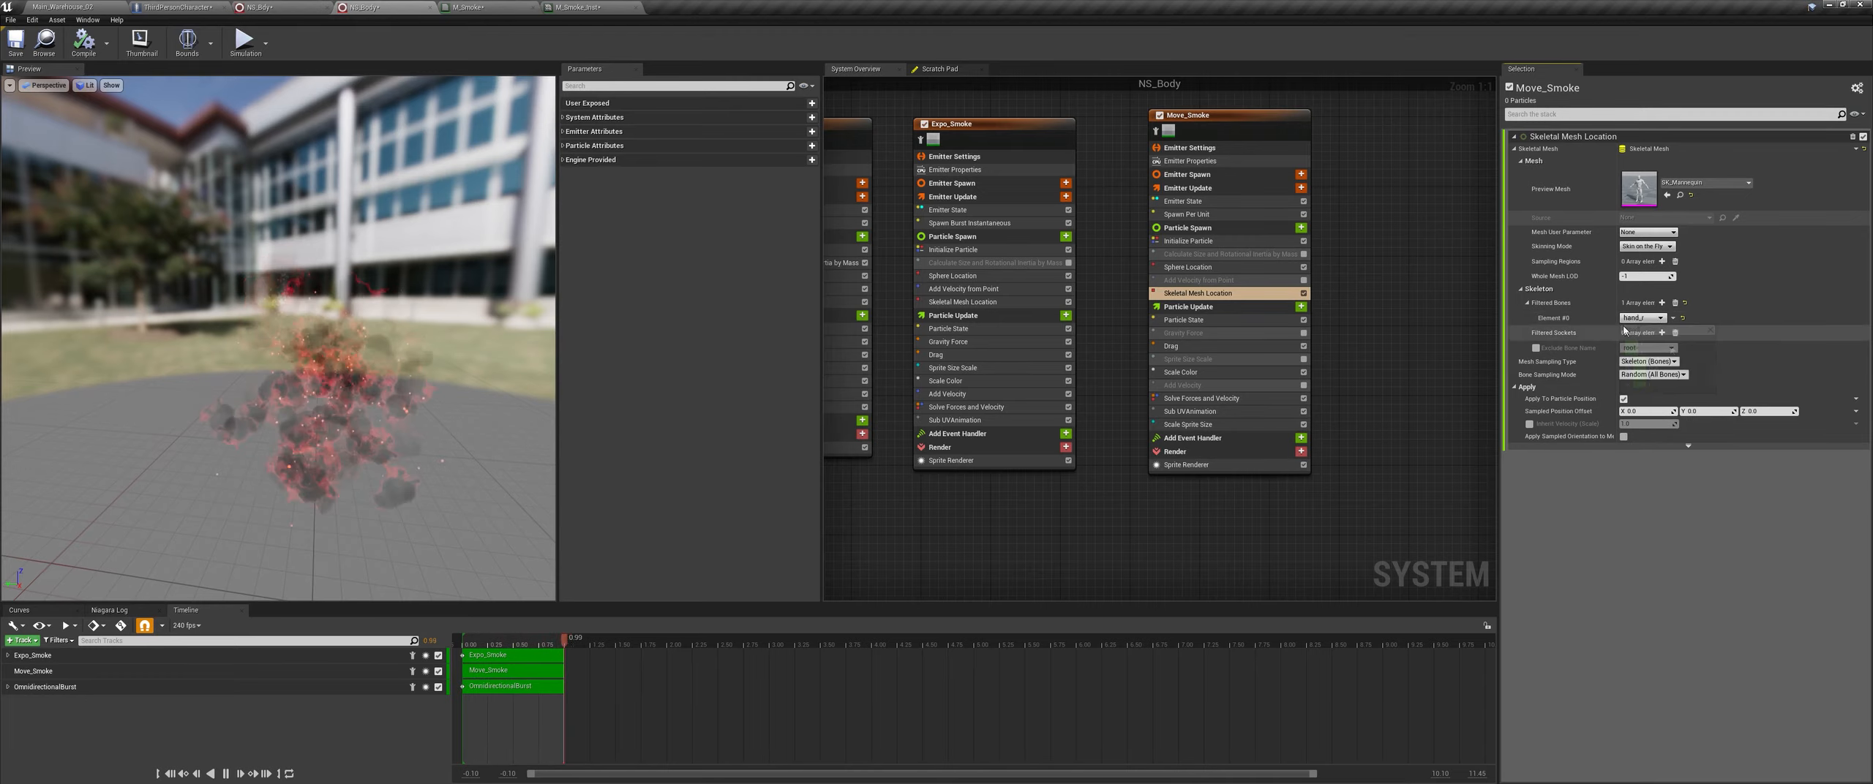
left_click(1661, 303)
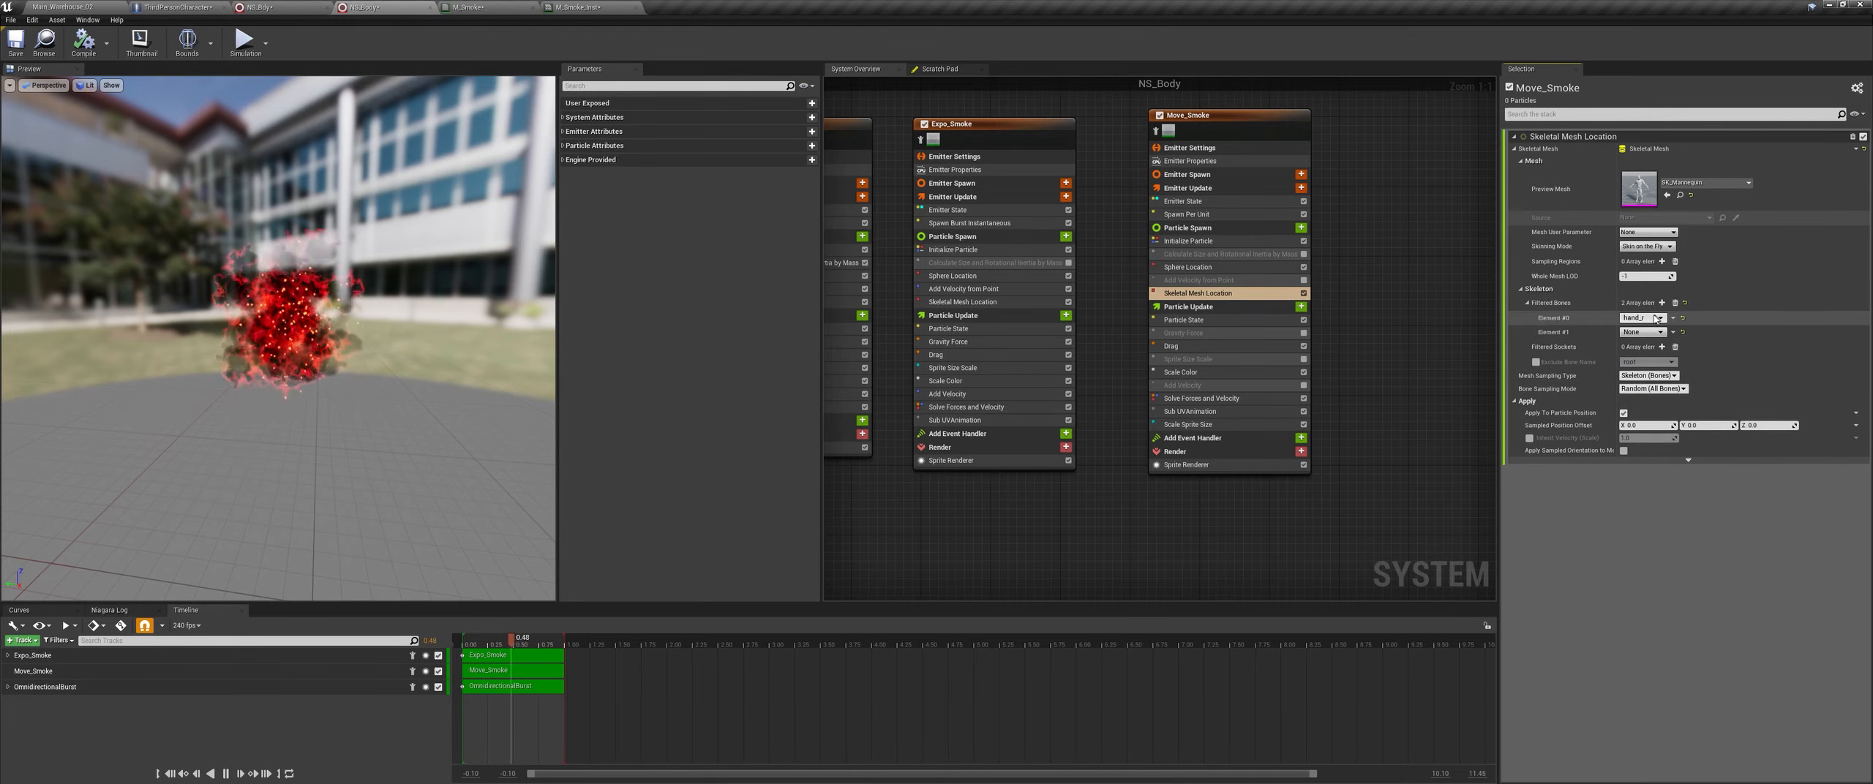
left_click(1649, 333)
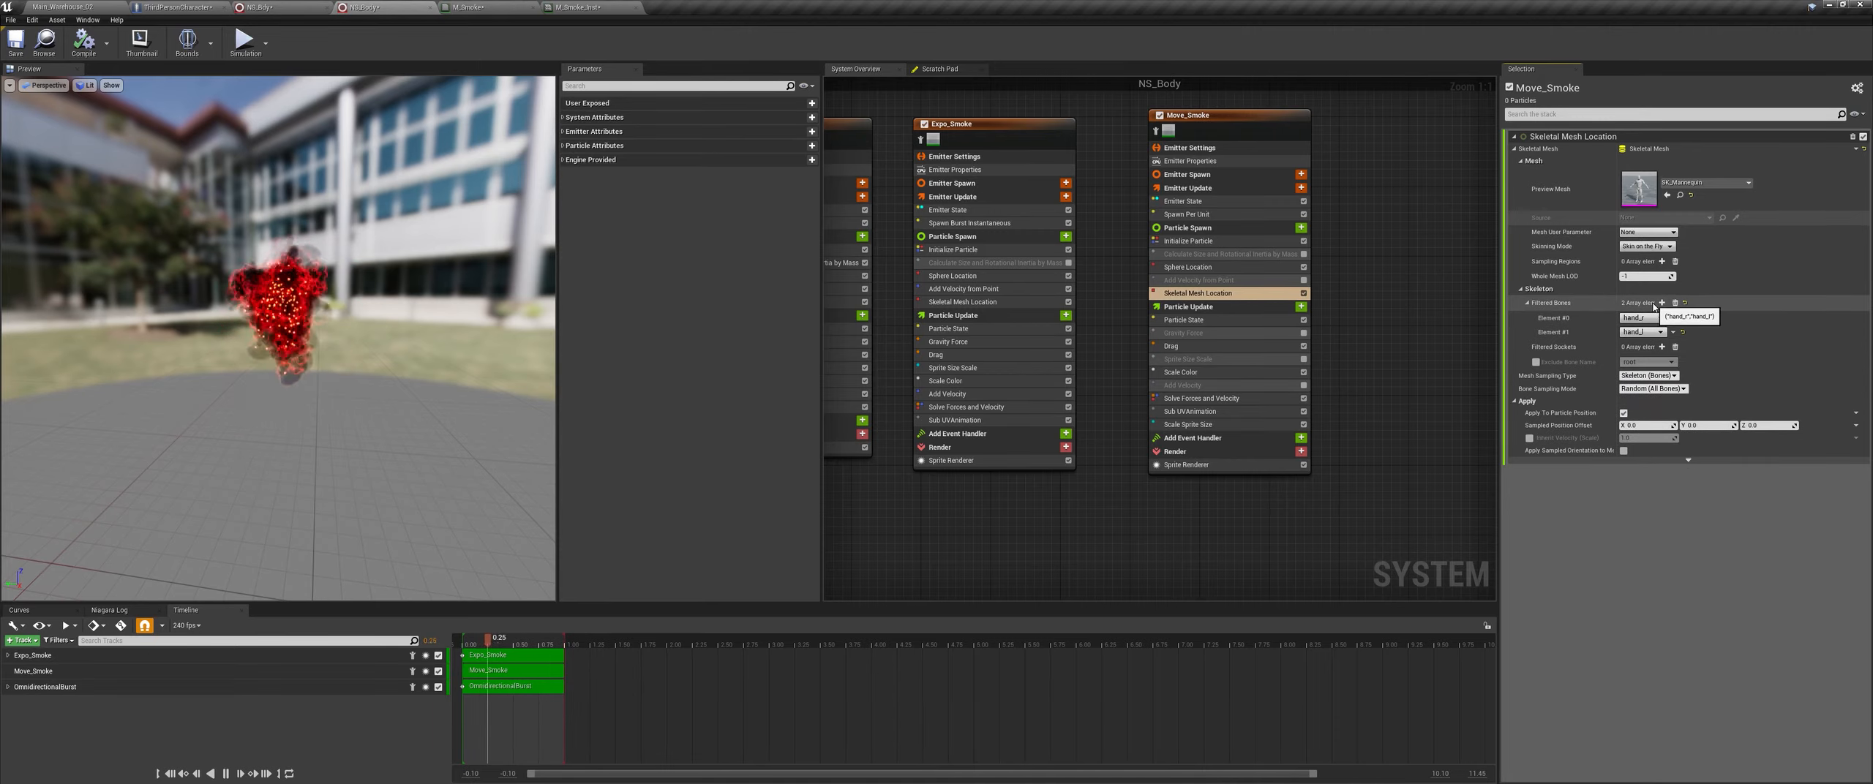
Step: Add foot_l and foot_r to Move_Smoke's Filtered Bones and set its Bone Sampling Mode to Random (Filtered Bones)
left_click(1661, 303)
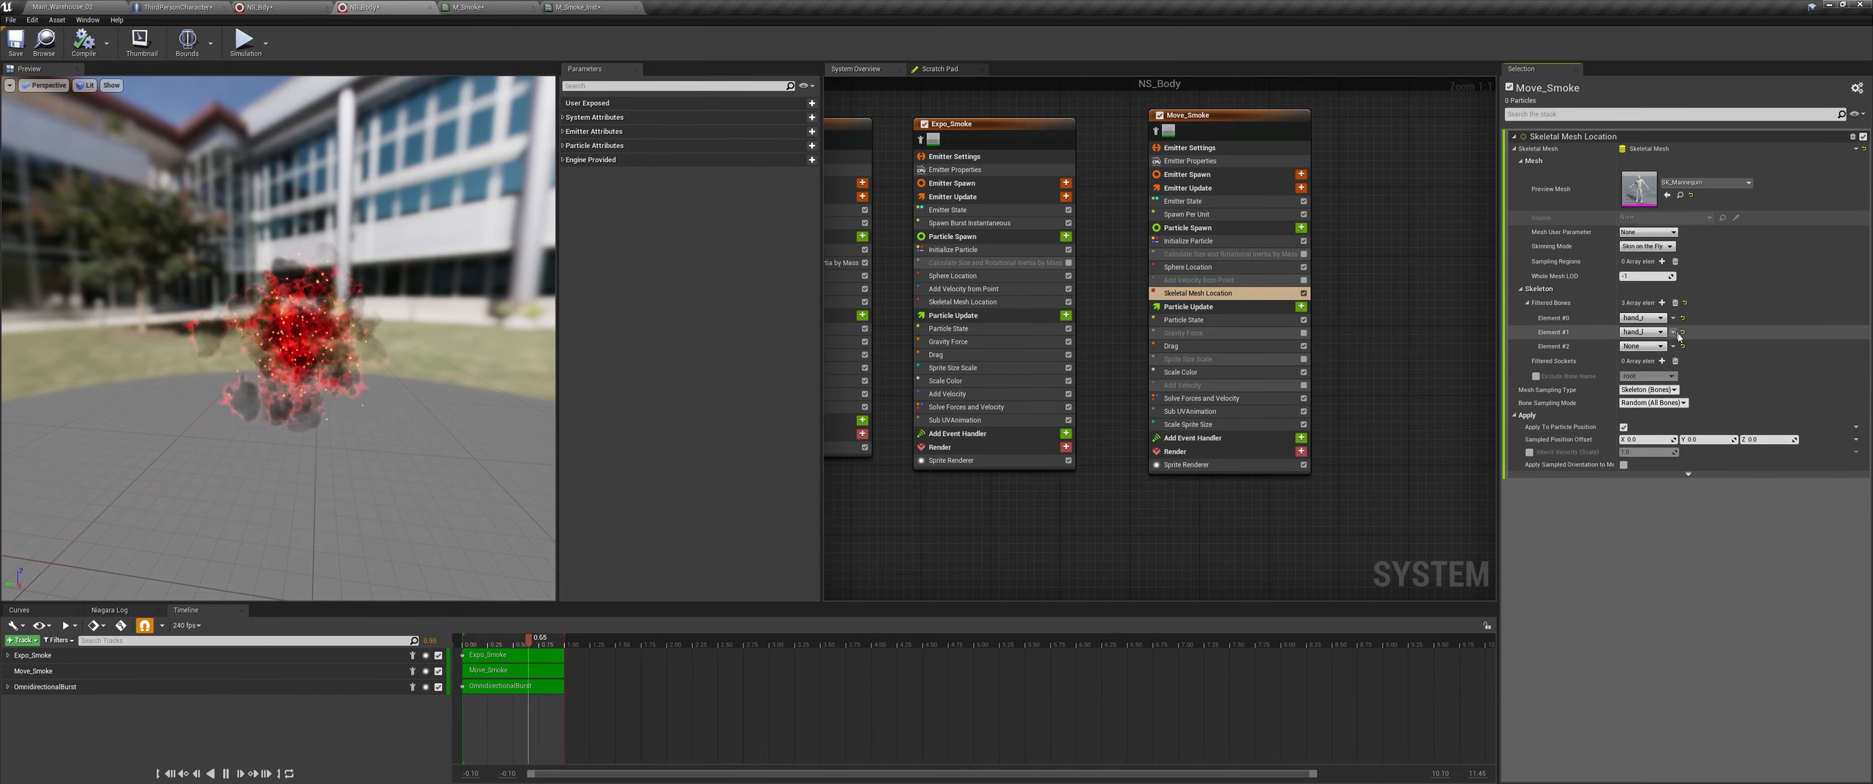
left_click(1659, 346)
type("foot_l")
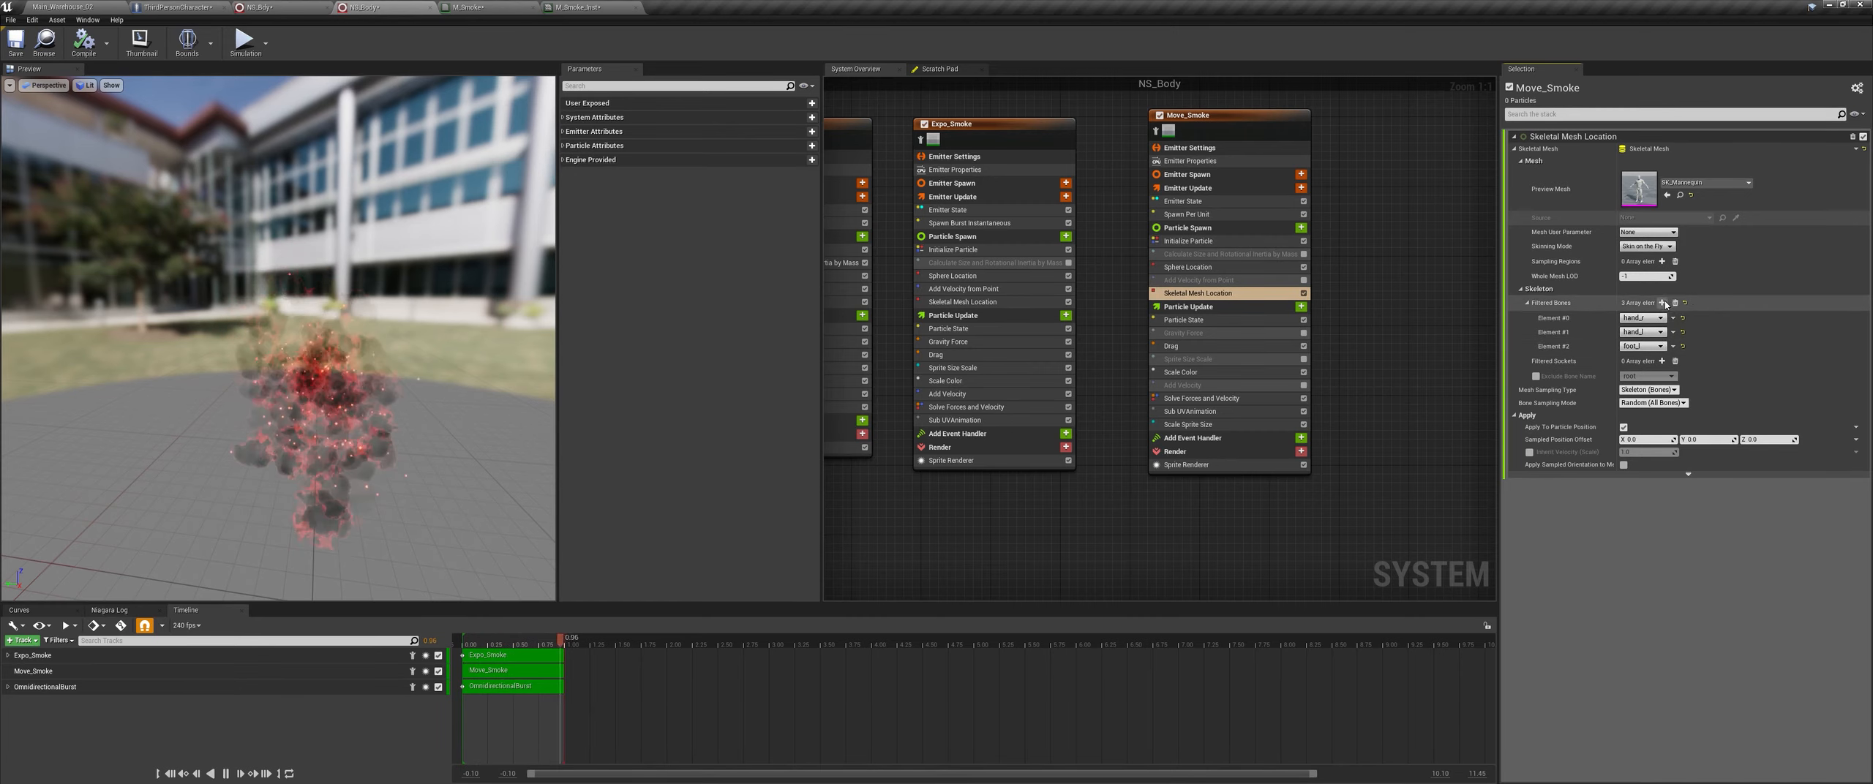
left_click(1662, 303)
left_click(1642, 361)
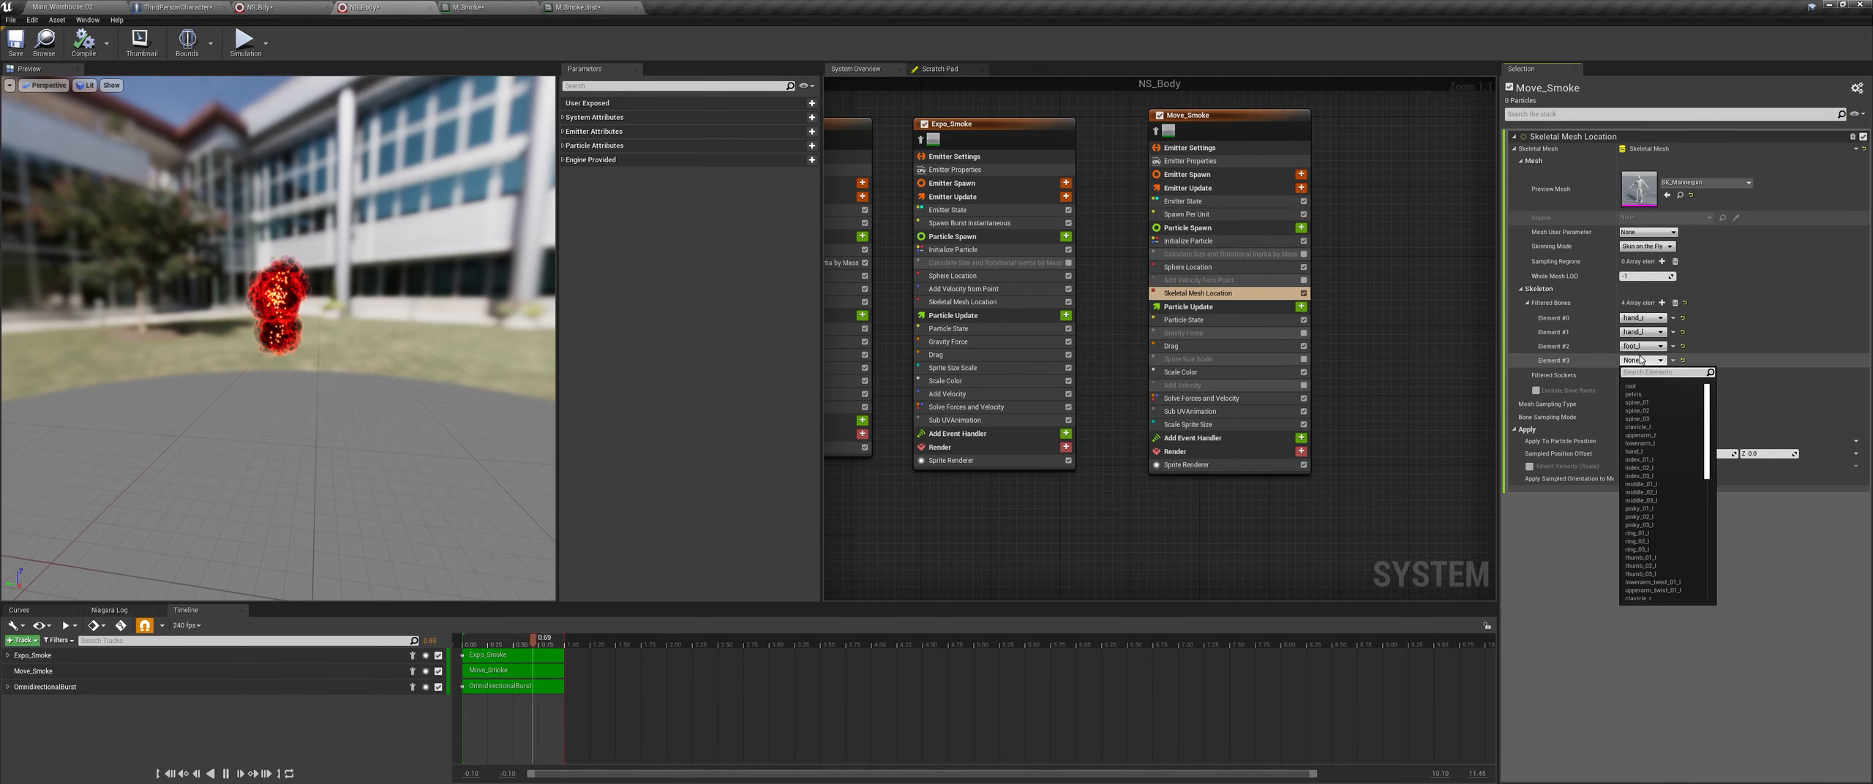
type("foot_r")
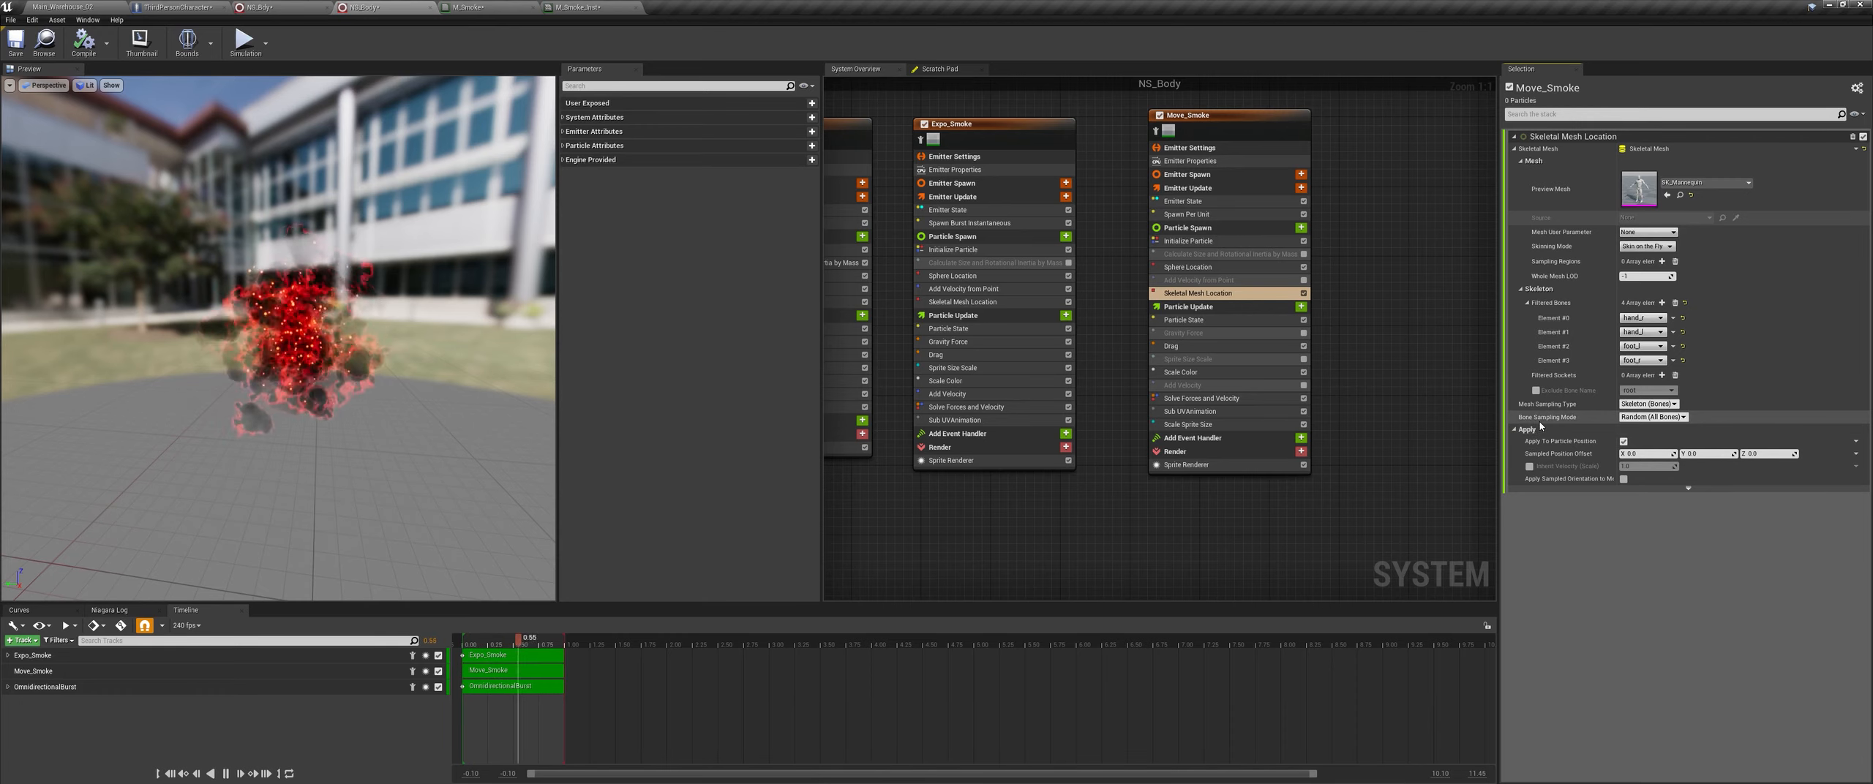
left_click(1659, 420)
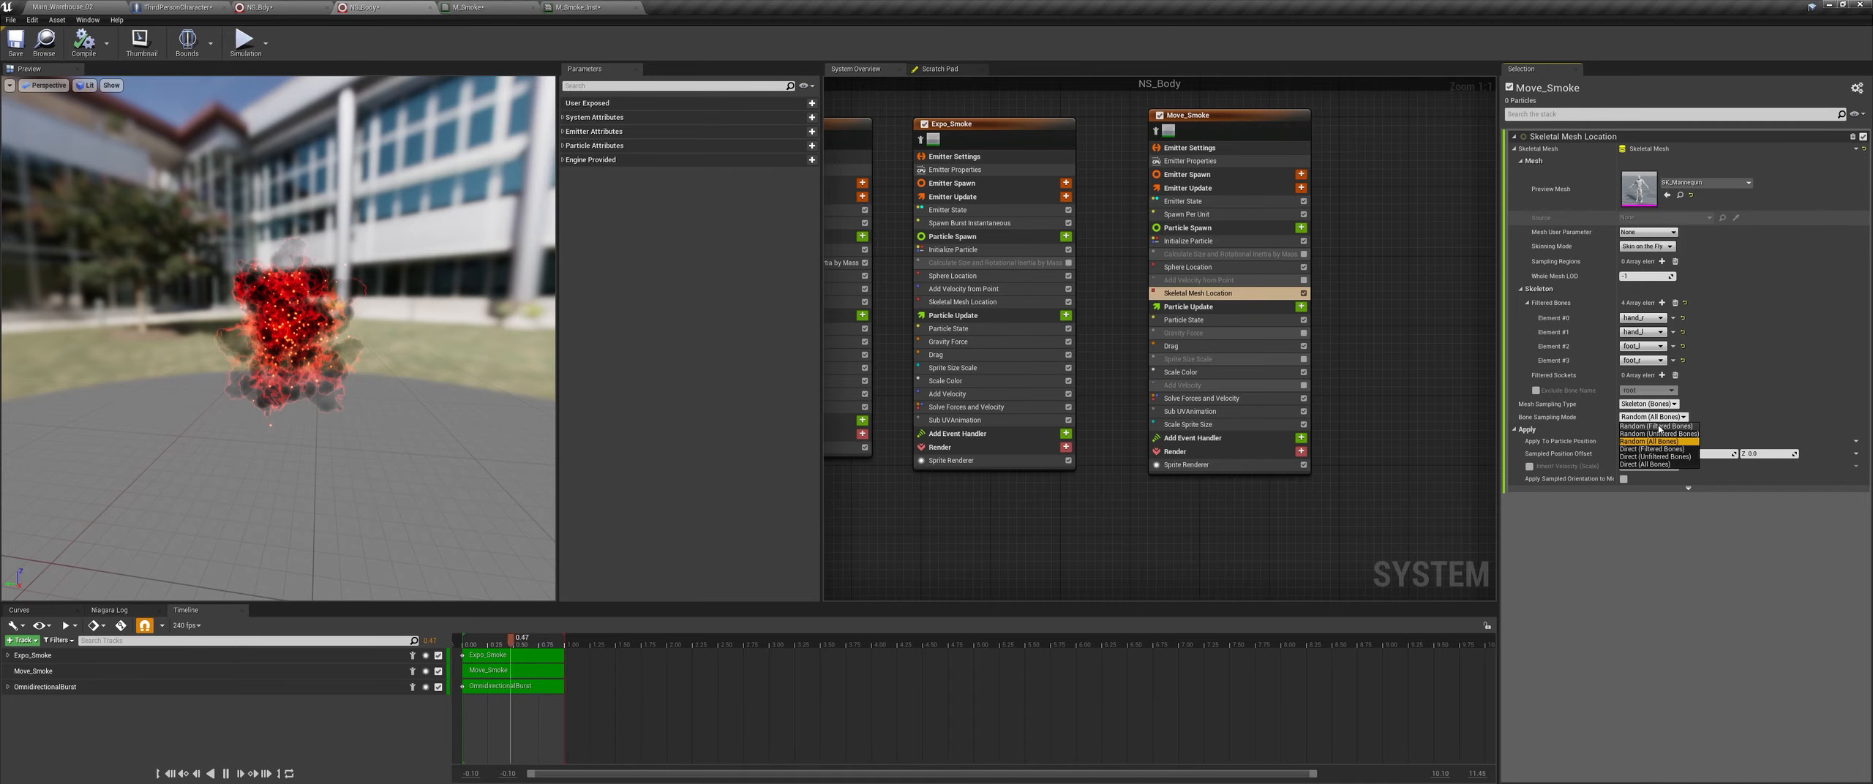
left_click(1659, 426)
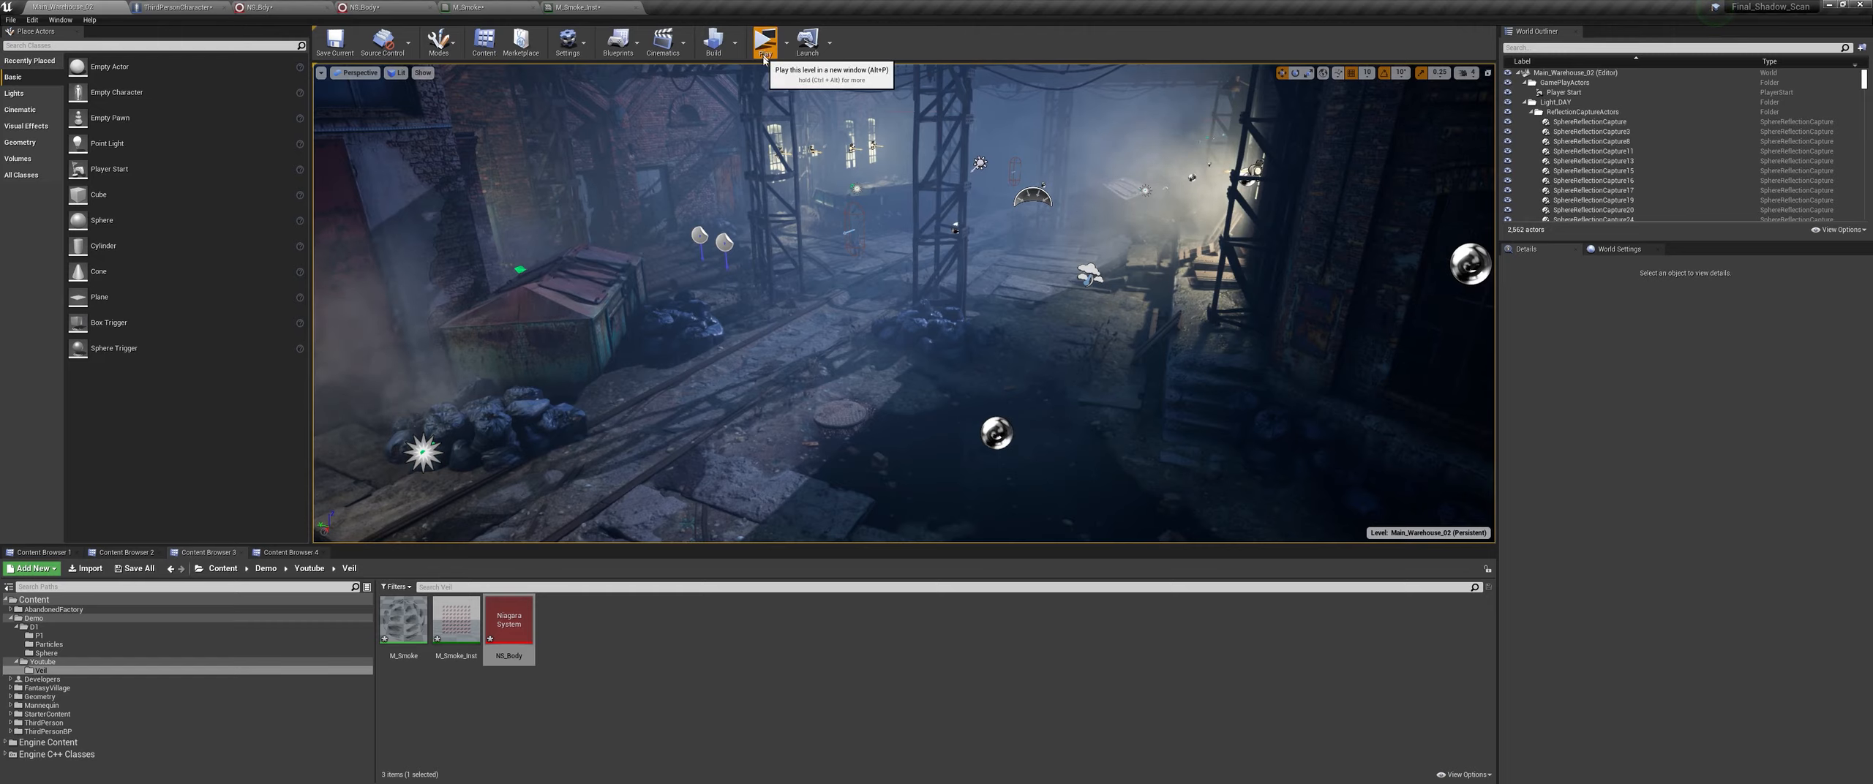
Step: Play the warehouse level and run the character to check the smoke trail emitted from the filtered hand and foot bones
key("alt+p")
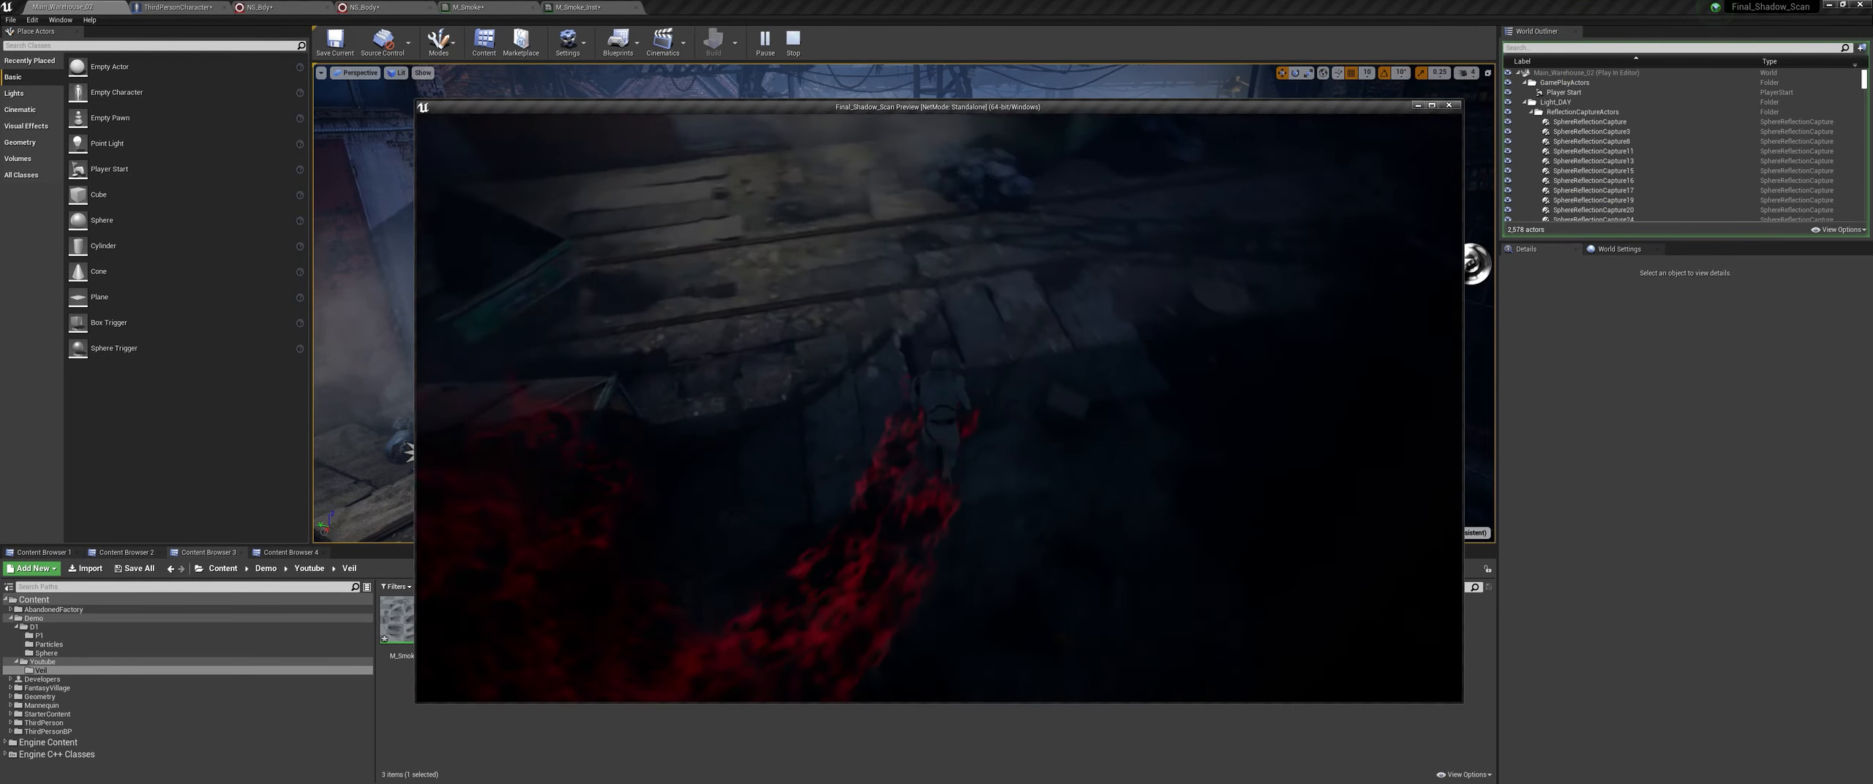
key("w")
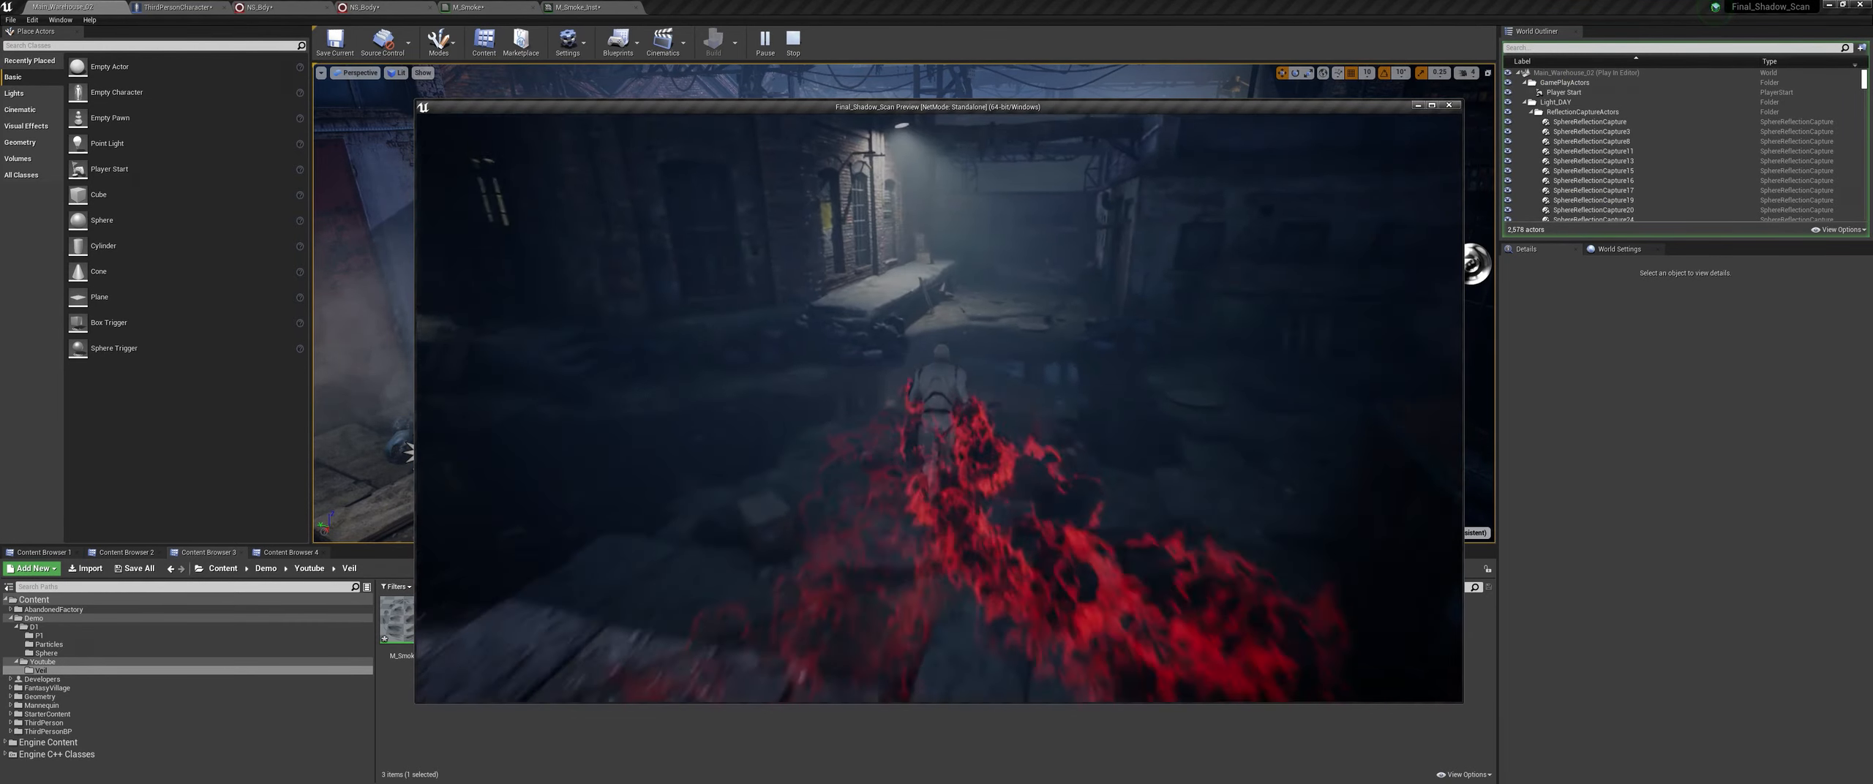
Step: Run the character around the level in the game preview to examine the smoke trail behind it
key("w")
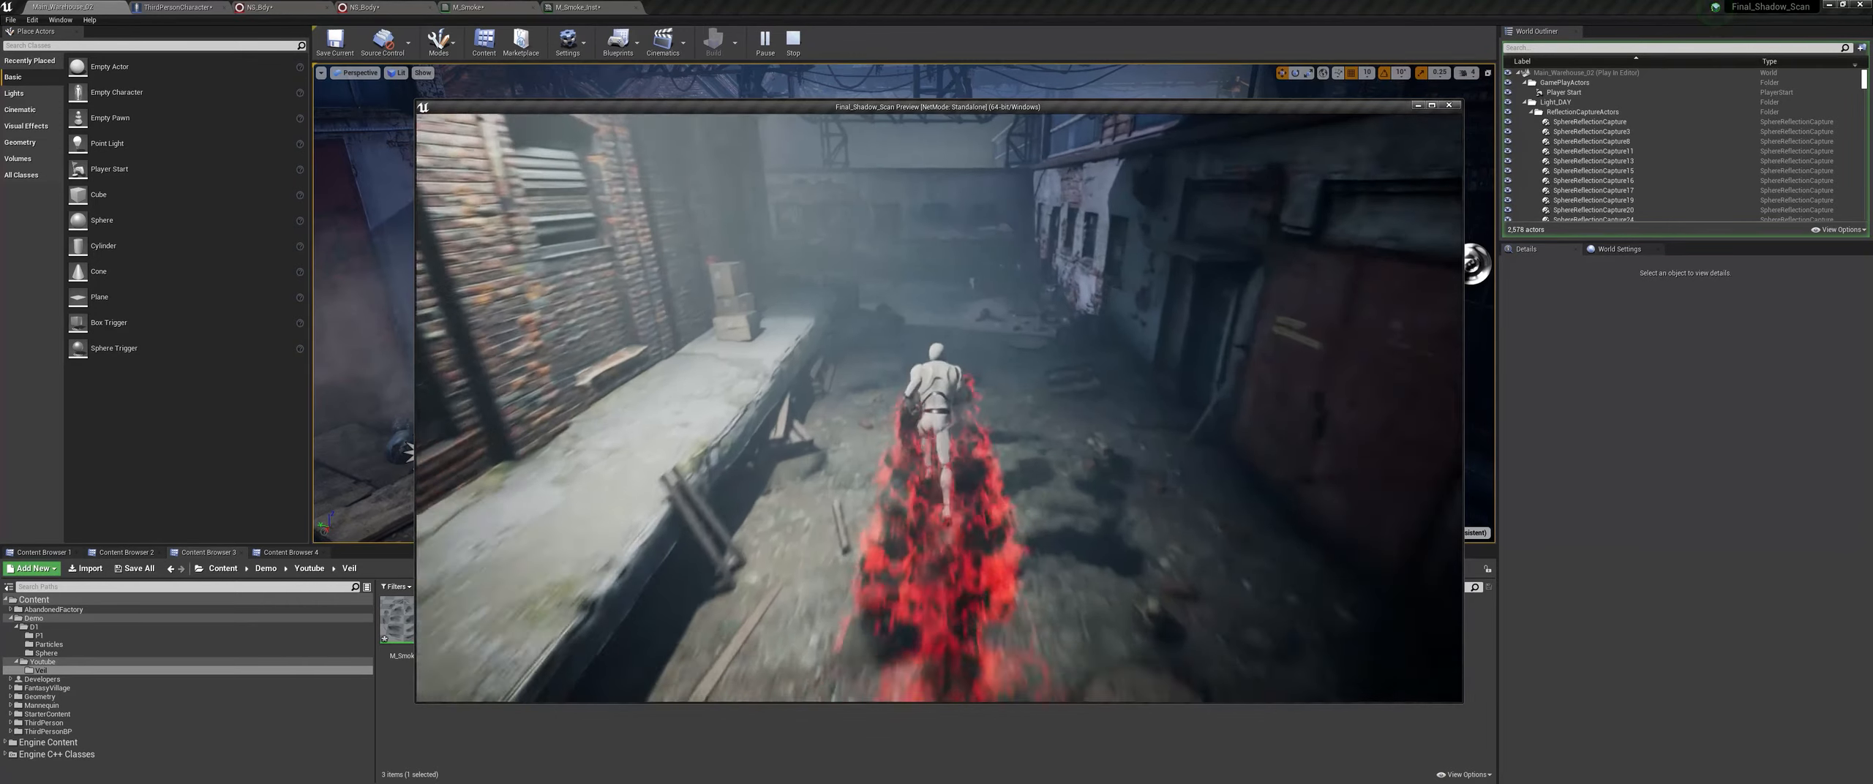
key("w")
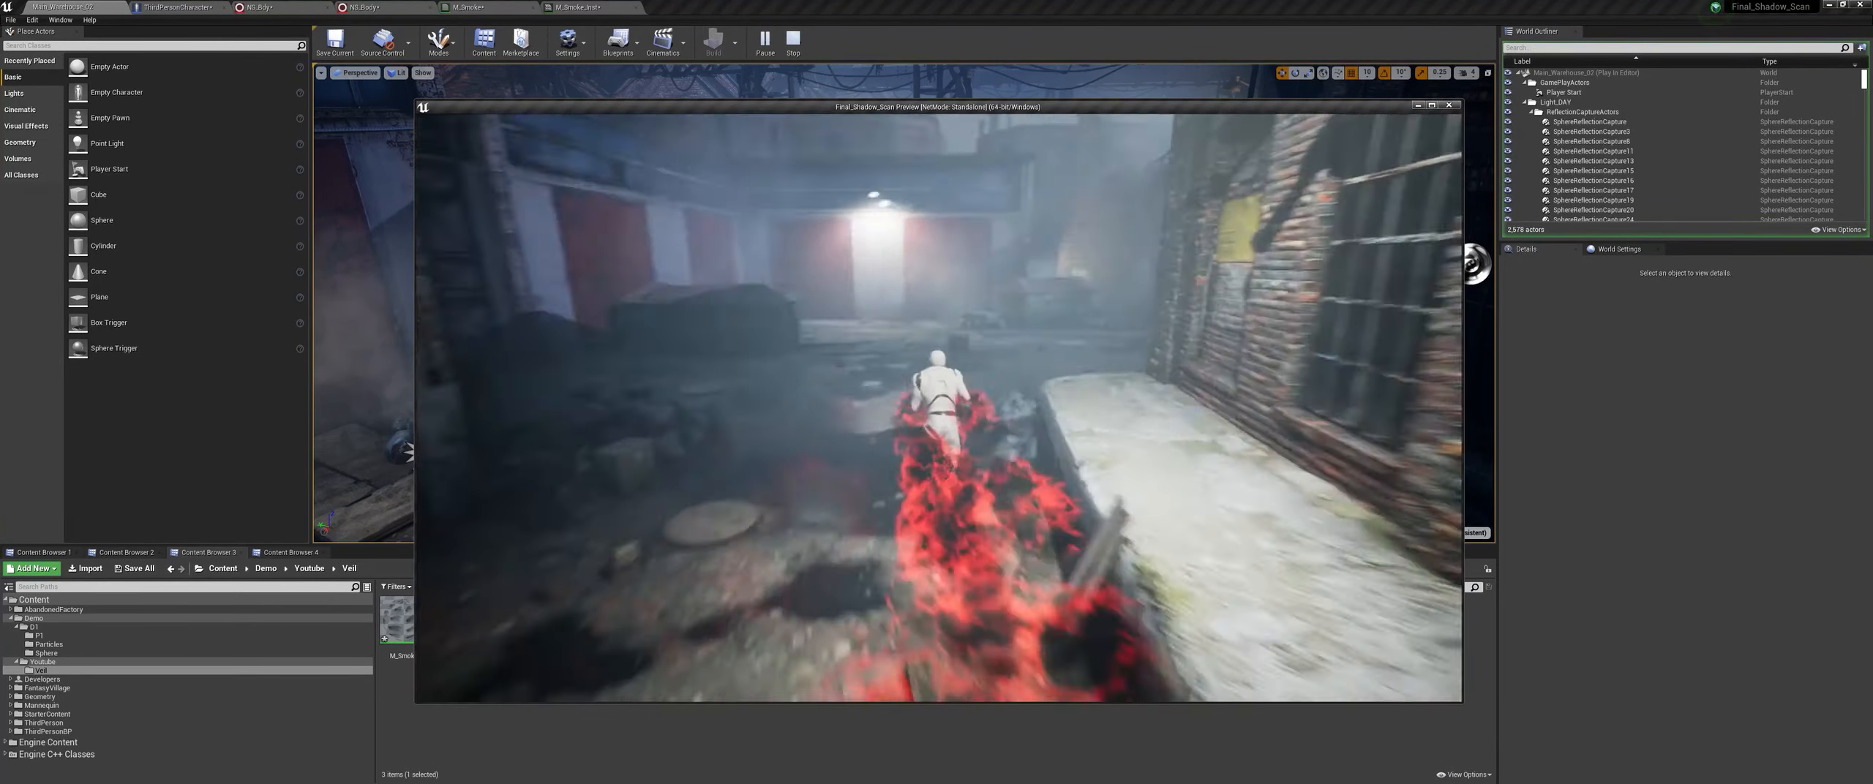
key("w")
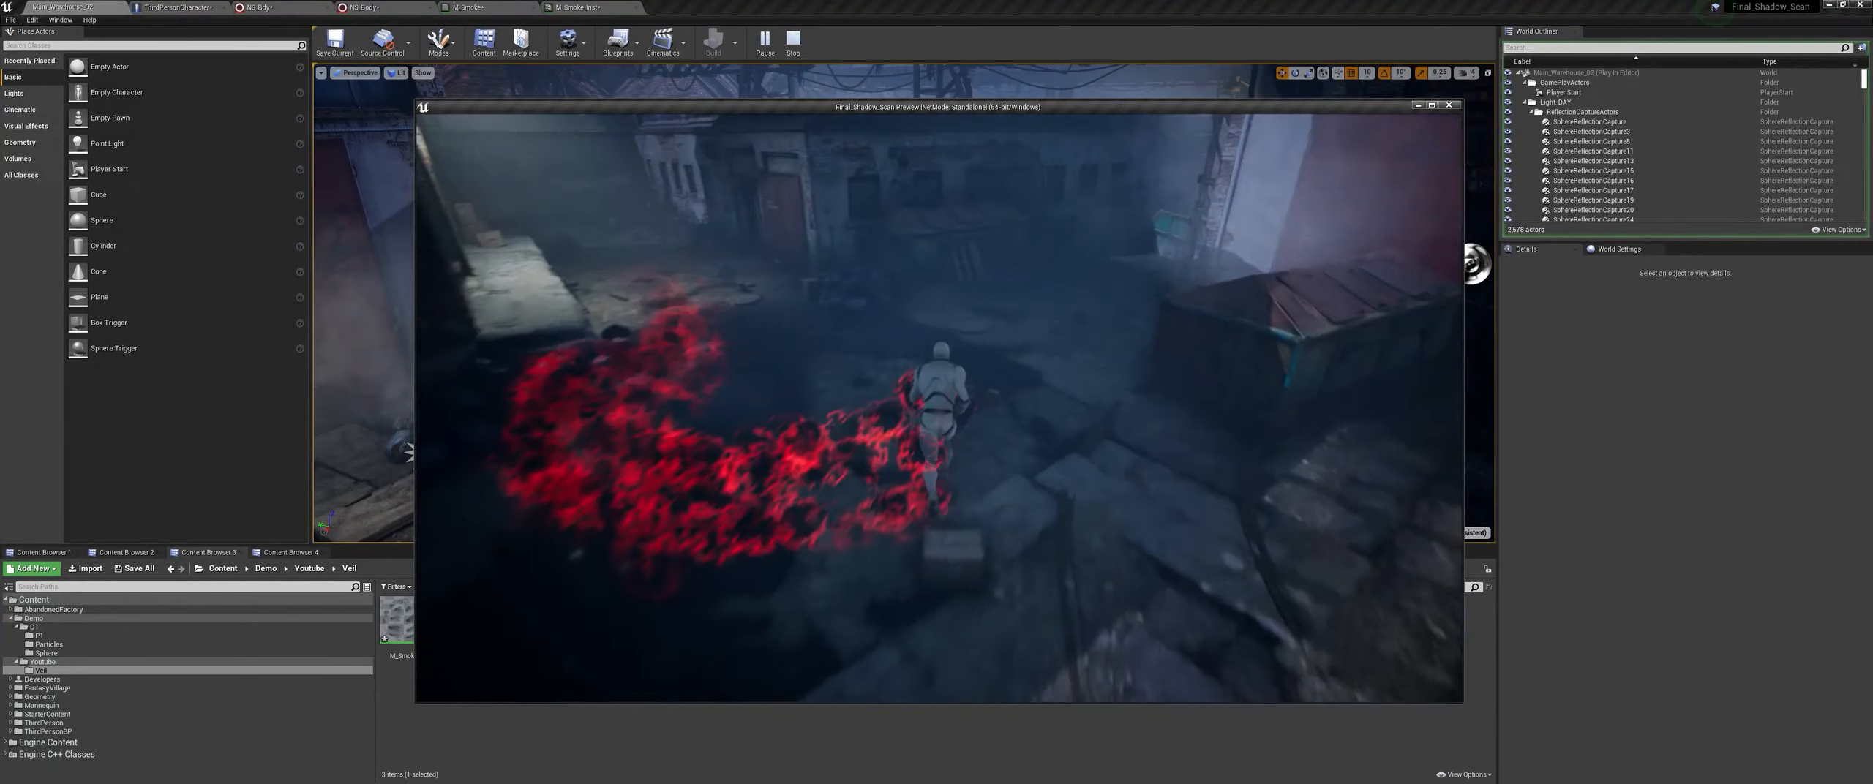
key("w")
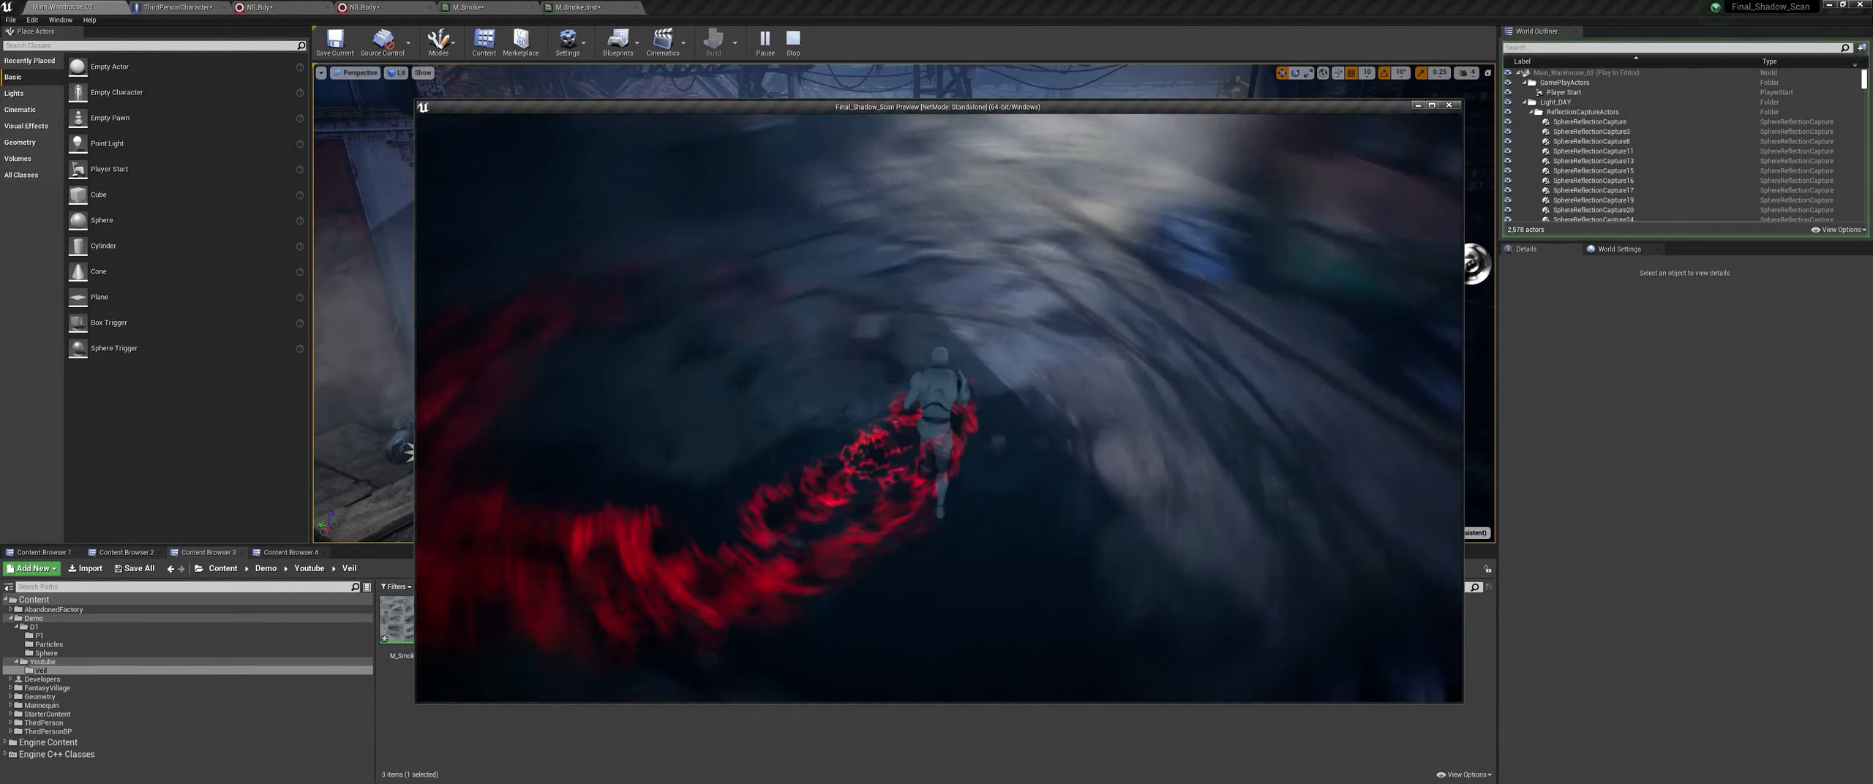
key("w")
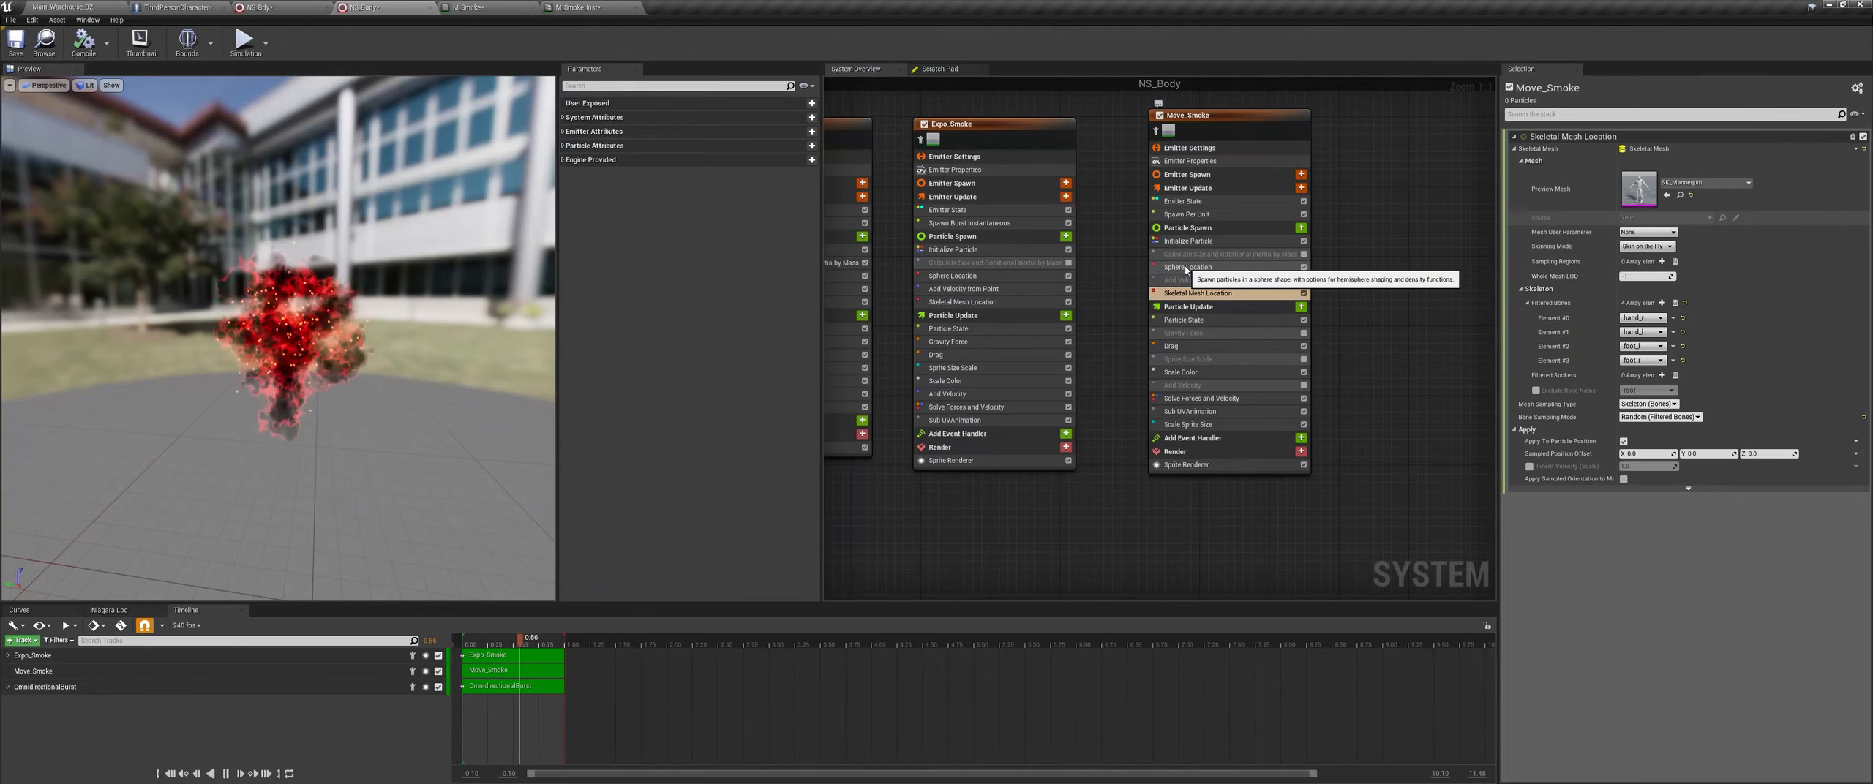
Step: In Move_Smoke's Initialize Particle module, set the lifetime range to a minimum of 0.4 and a maximum of 1.0
left_click(1188, 240)
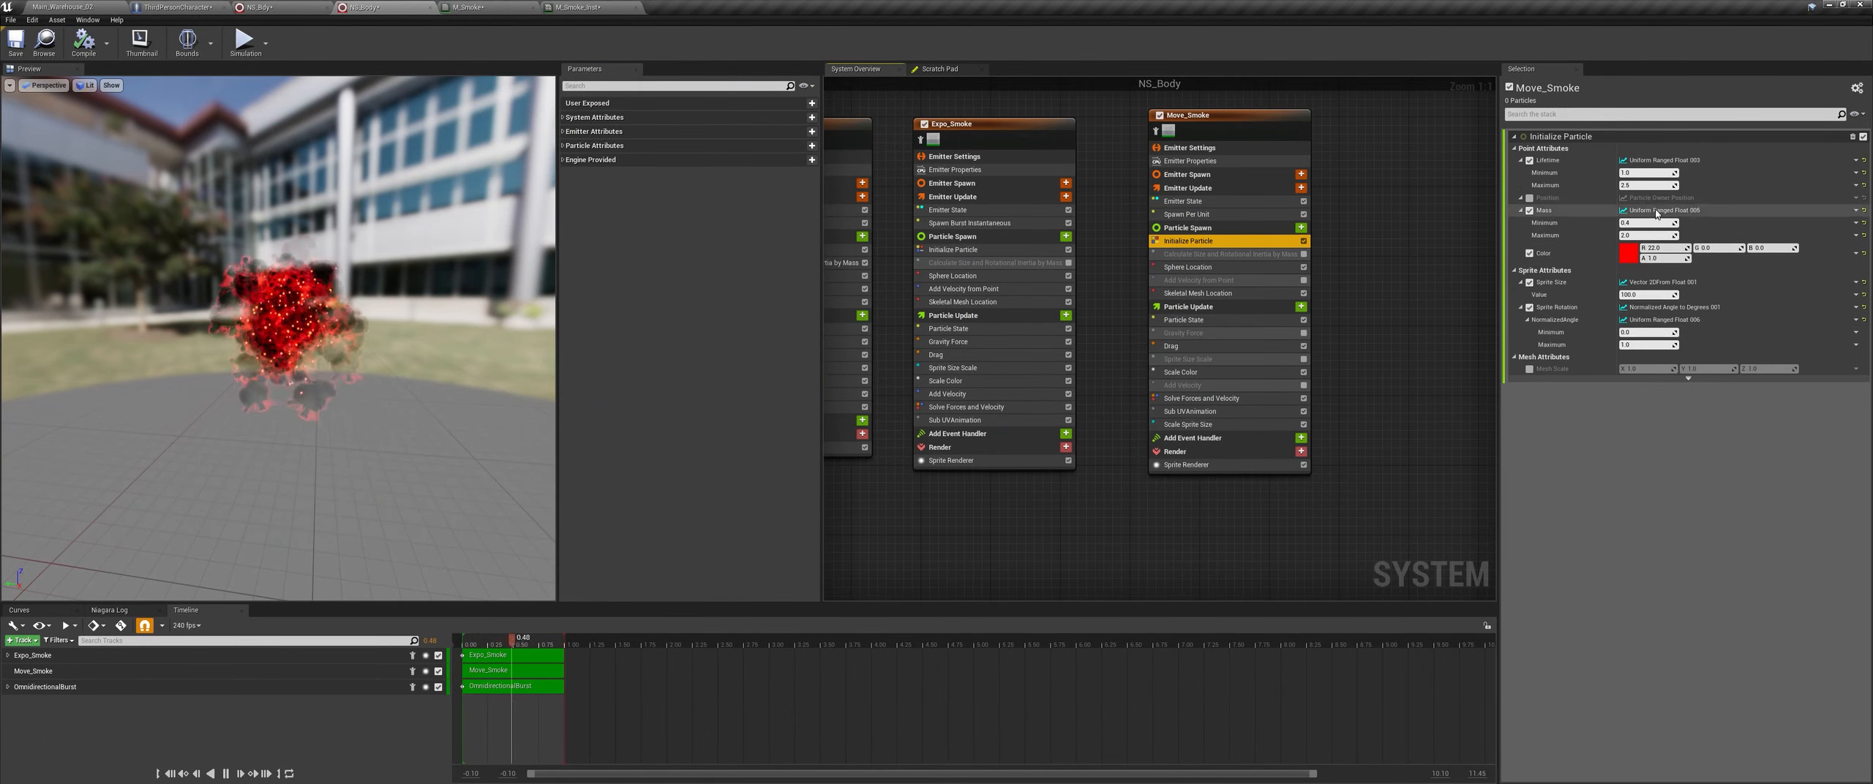
left_click(1635, 174)
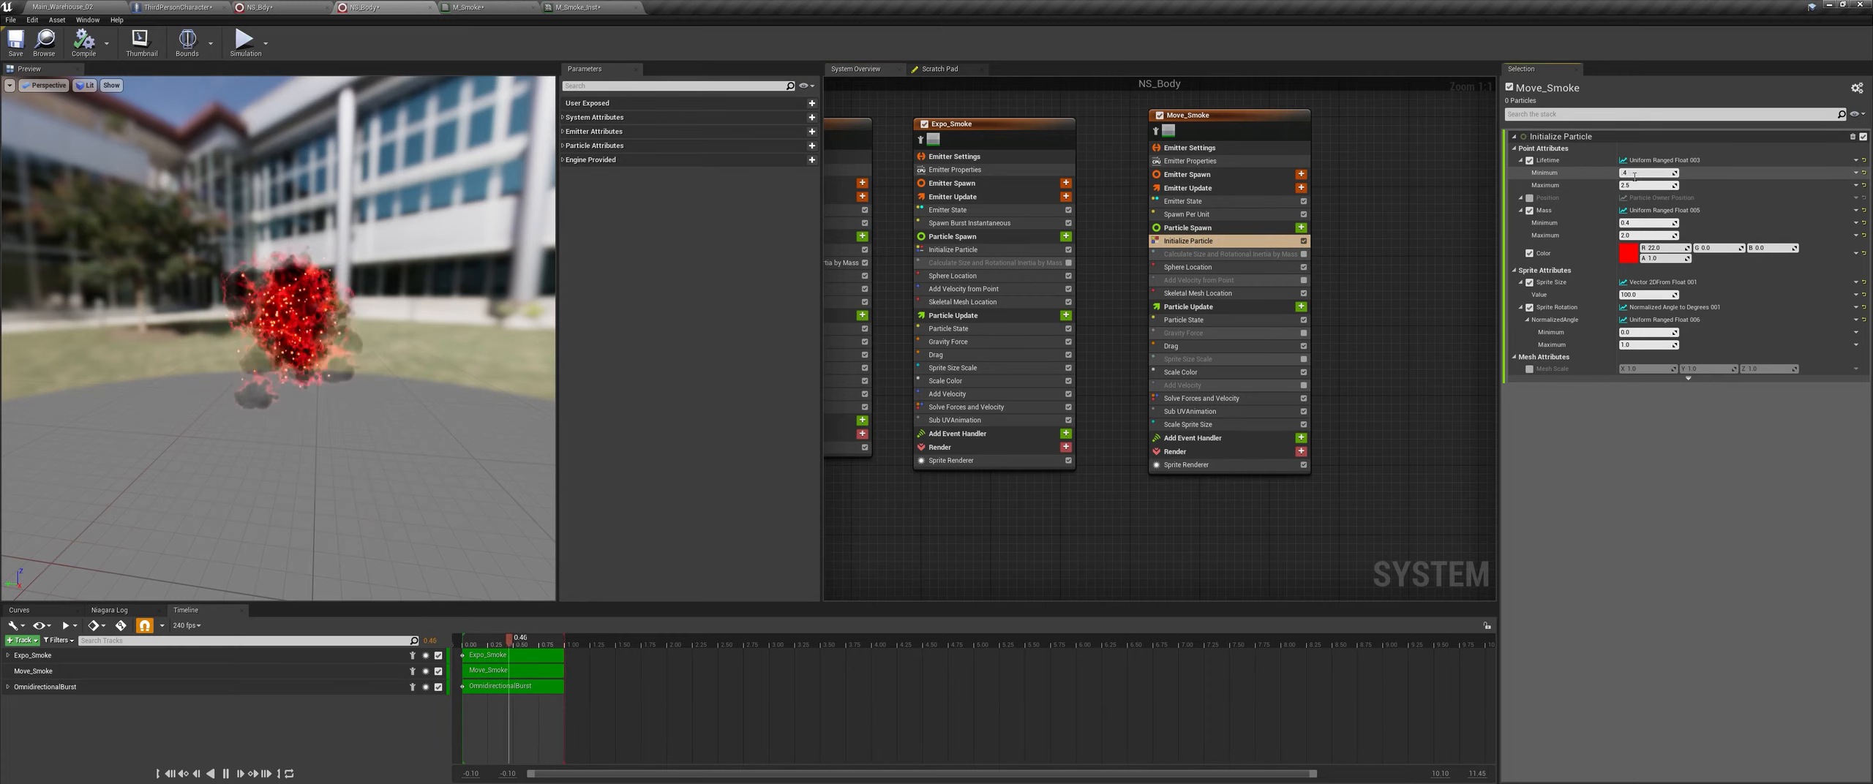
type("0.4")
key("Return")
left_click(1638, 185)
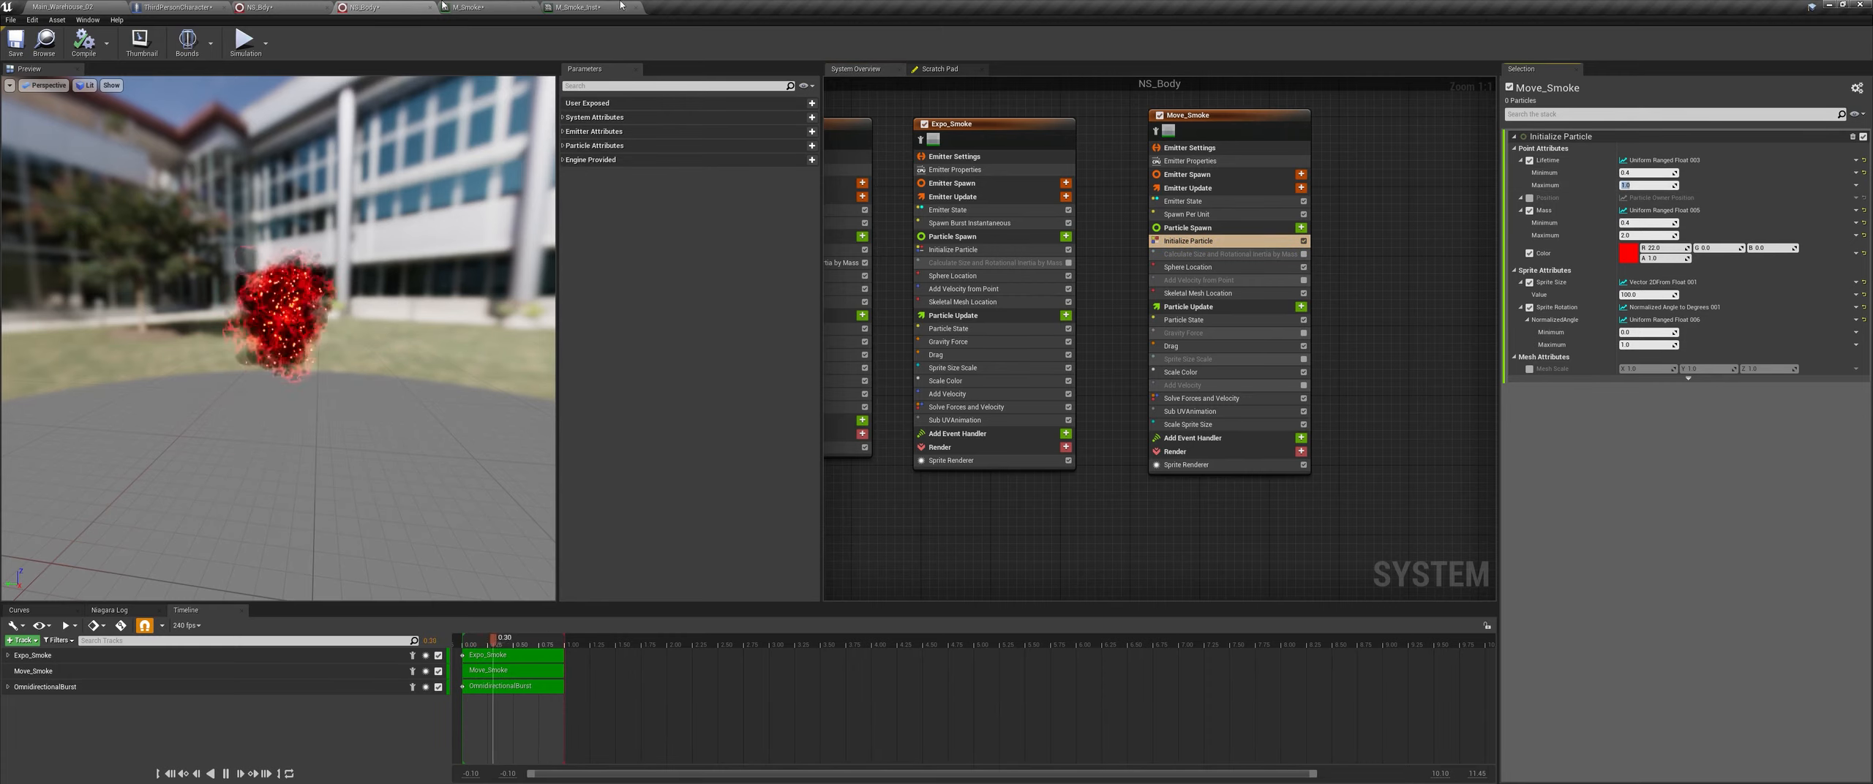
Step: Play the level in a new window, run the character forward to check the smoke trail, and end the preview
left_click(121, 6)
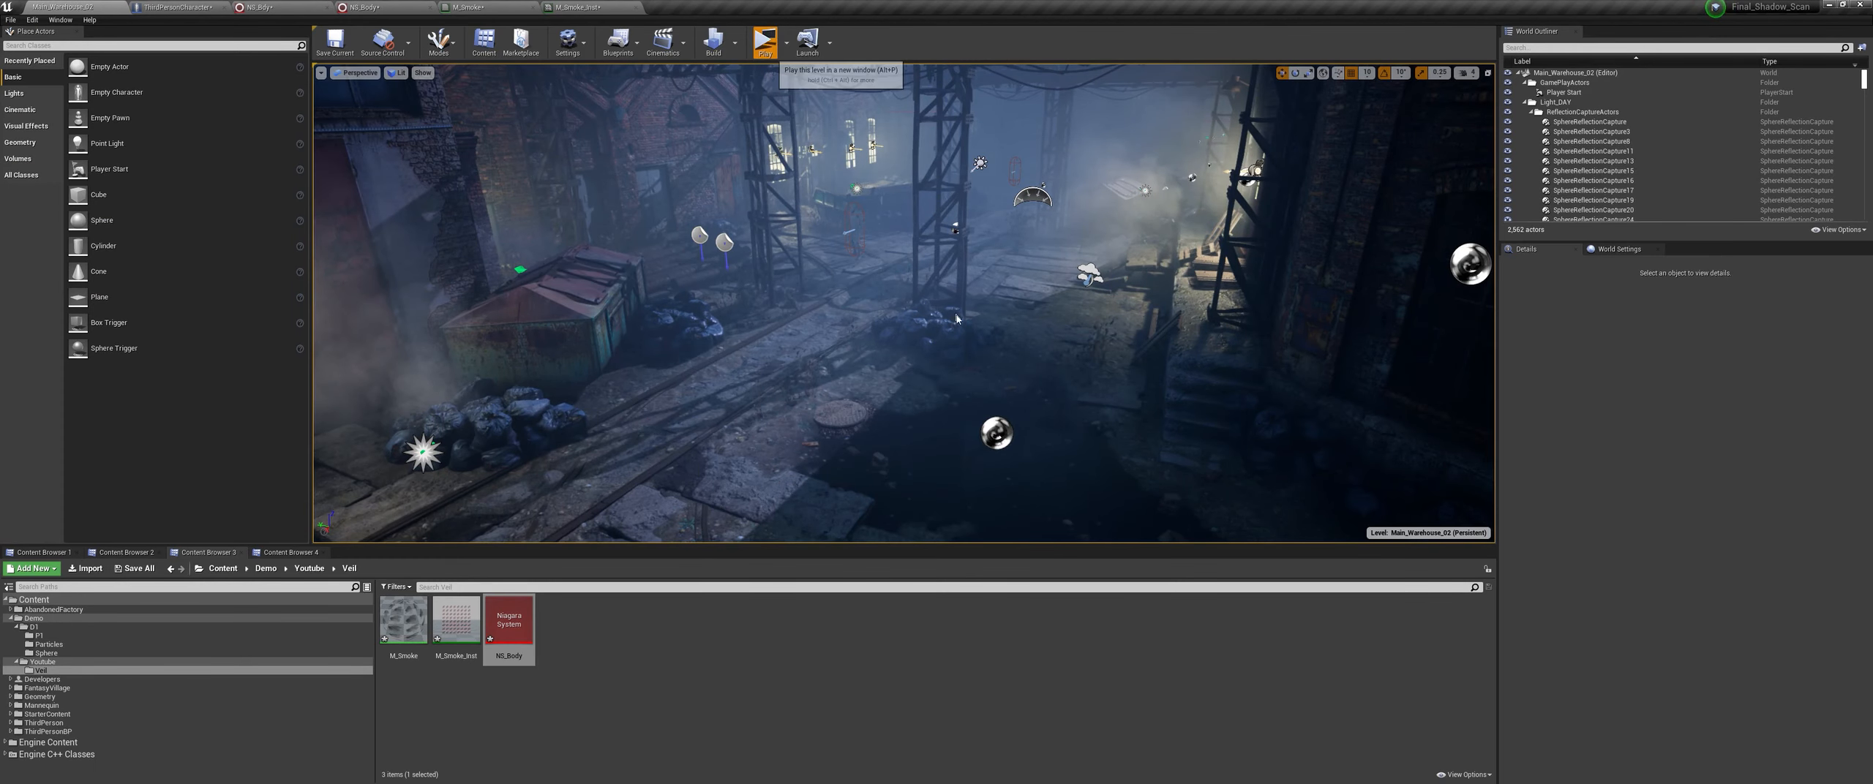
key("w")
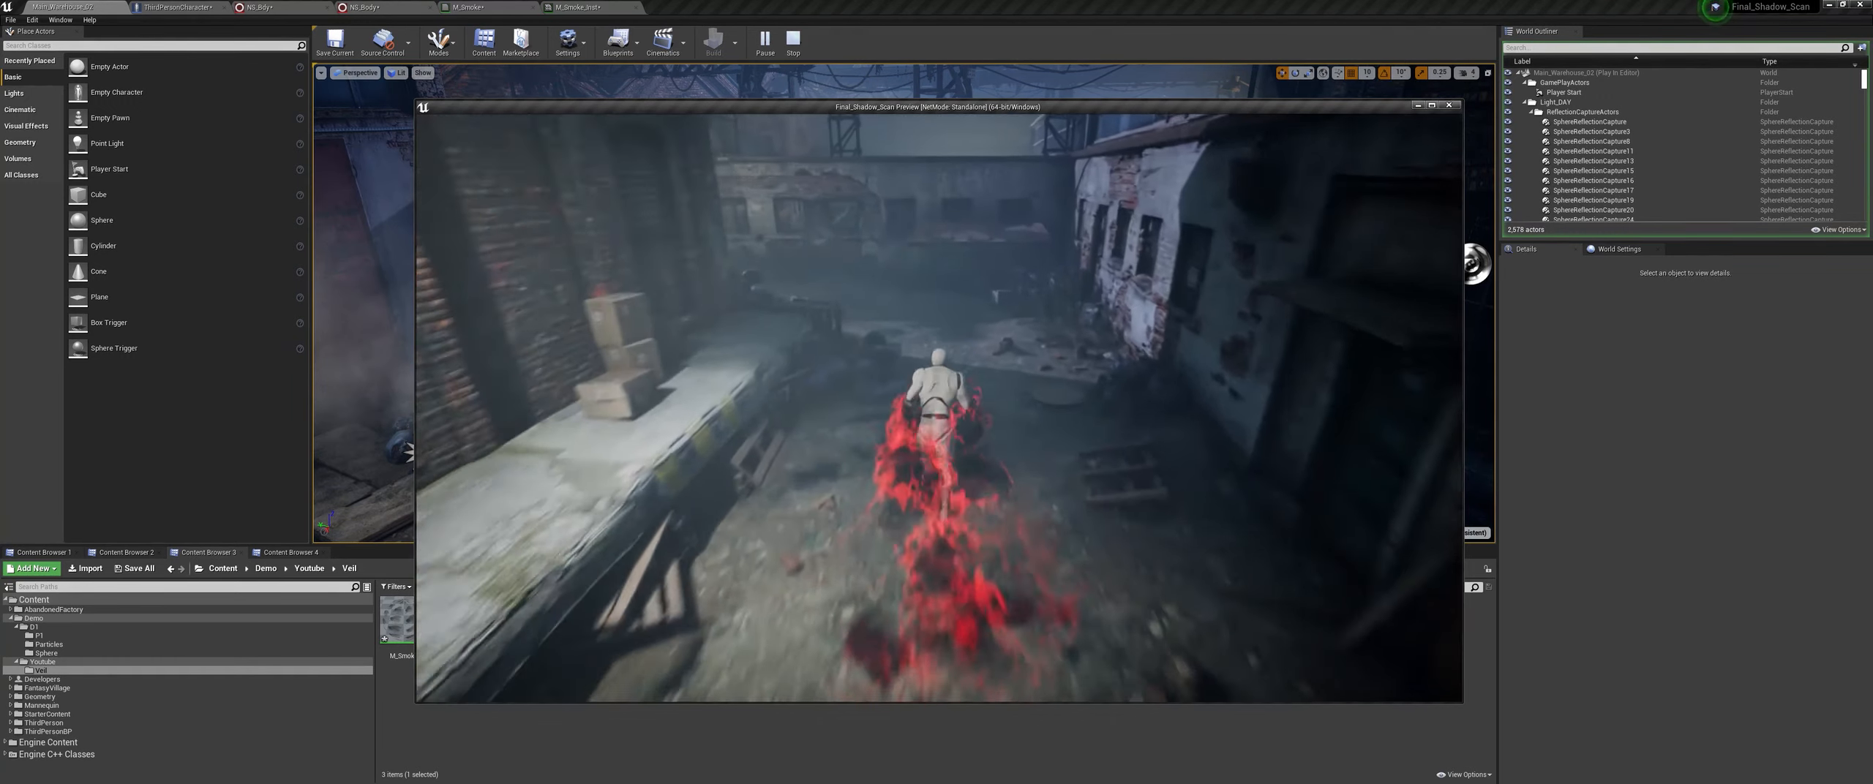
key("Escape")
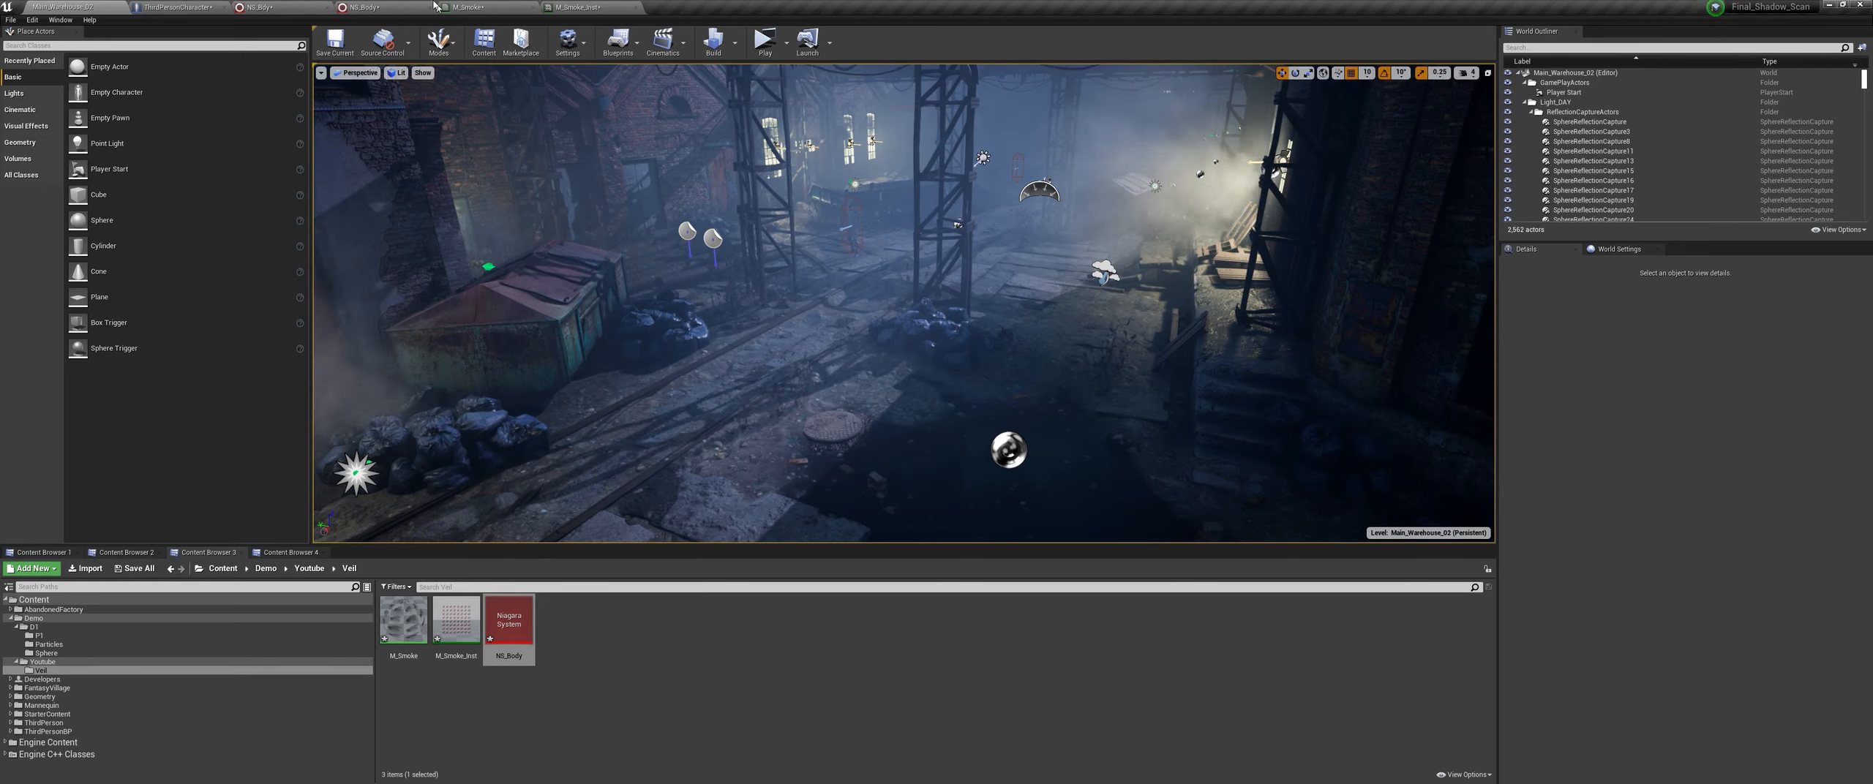
Step: Duplicate the Move_Smoke emitter within the NS_Body system by copying and pasting it
left_click(391, 6)
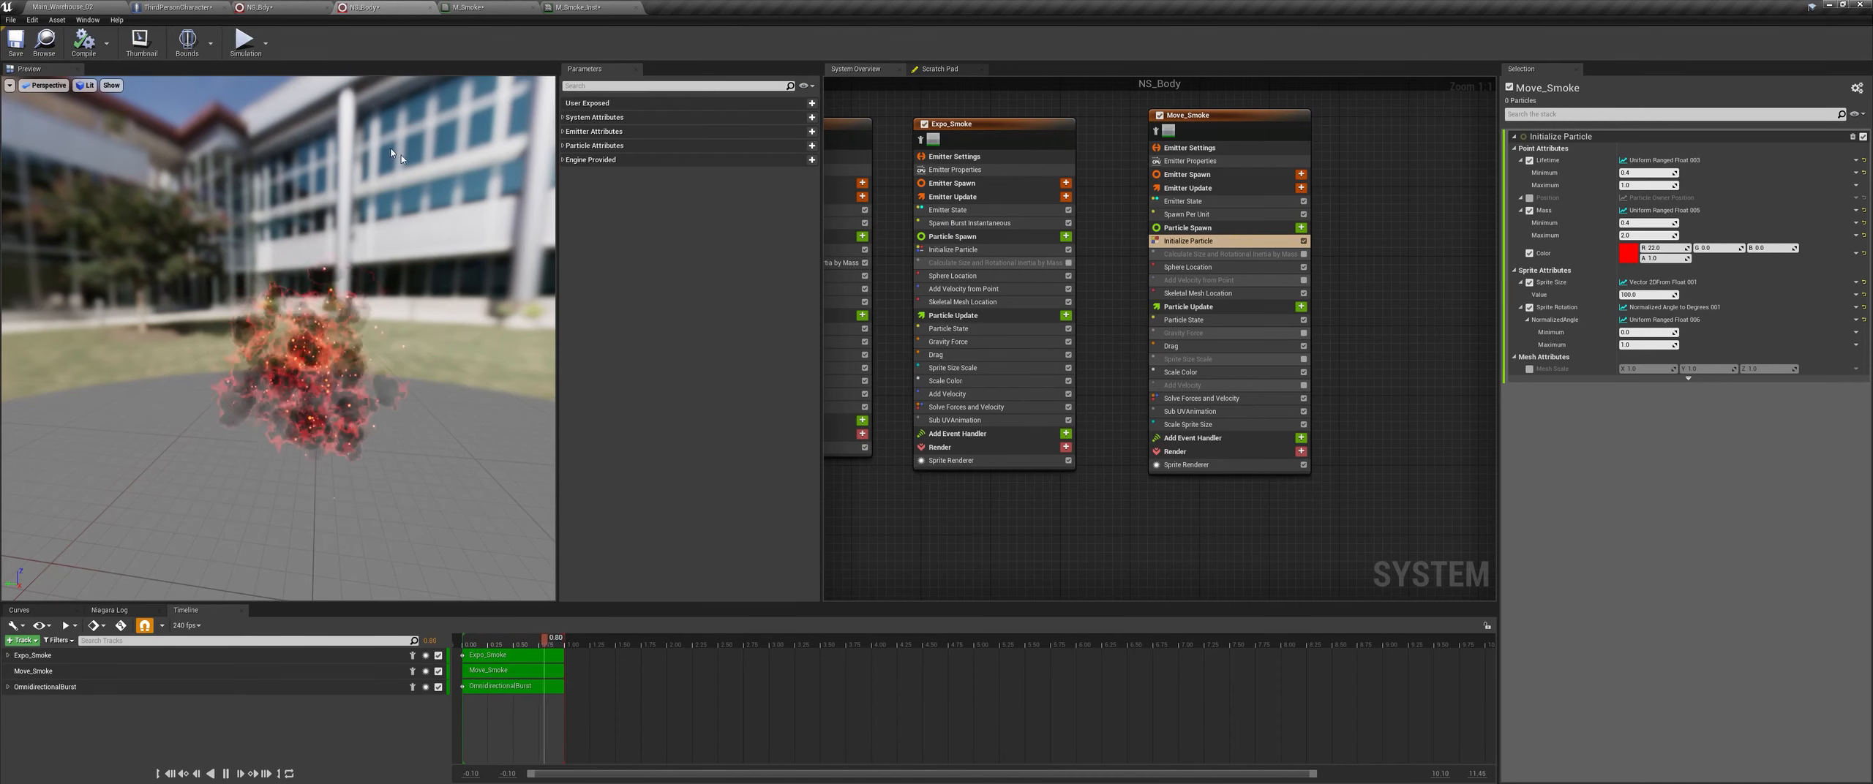
right_click(1109, 126)
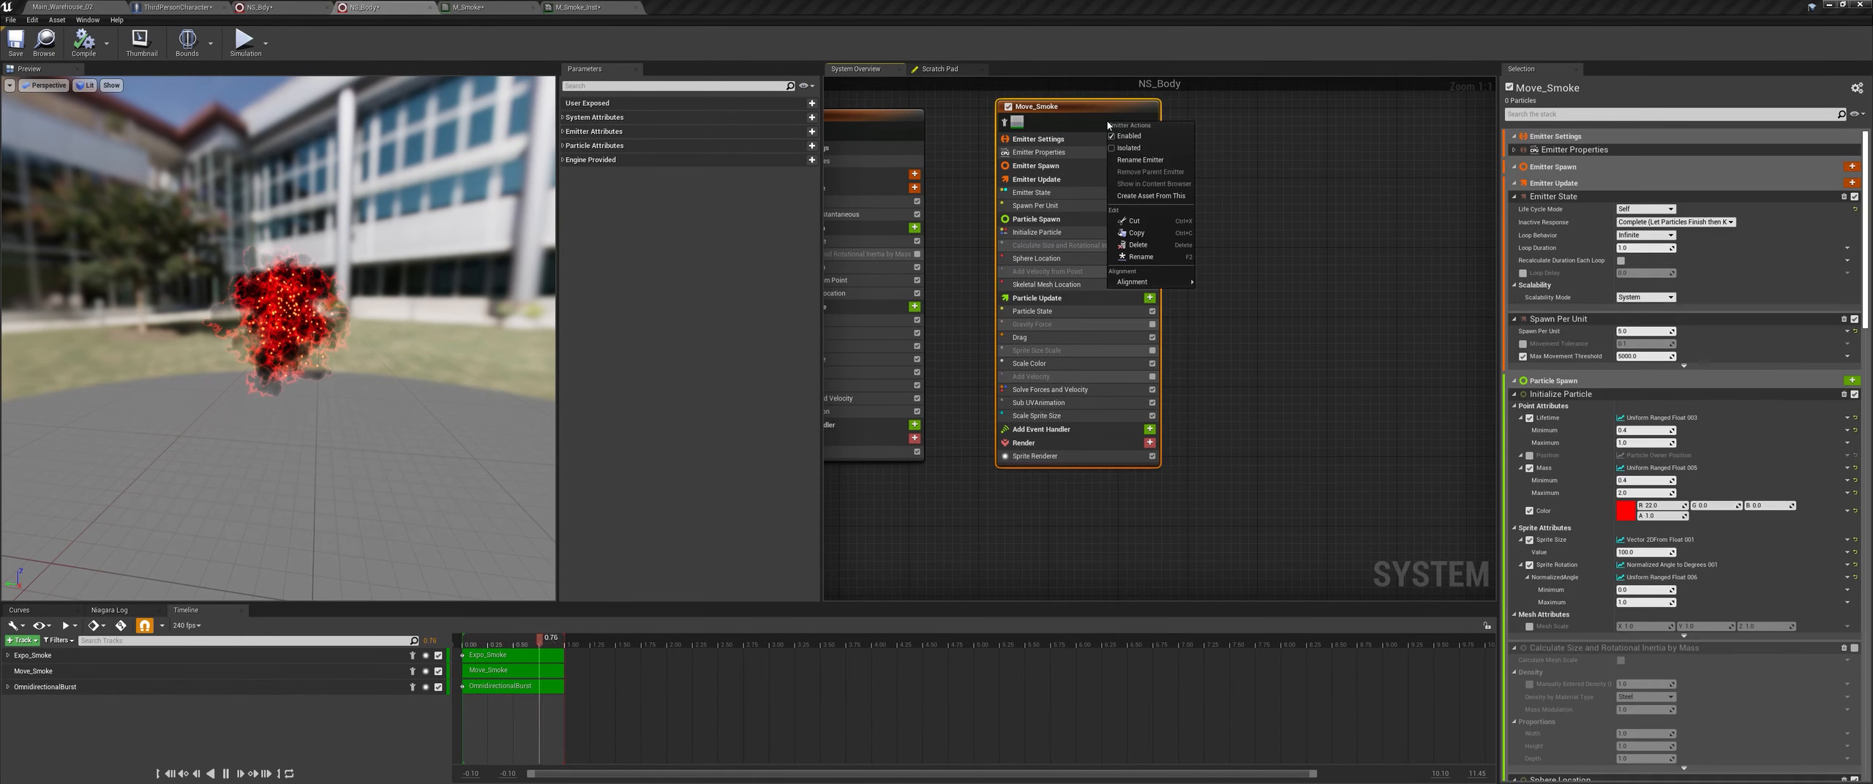
left_click(1139, 232)
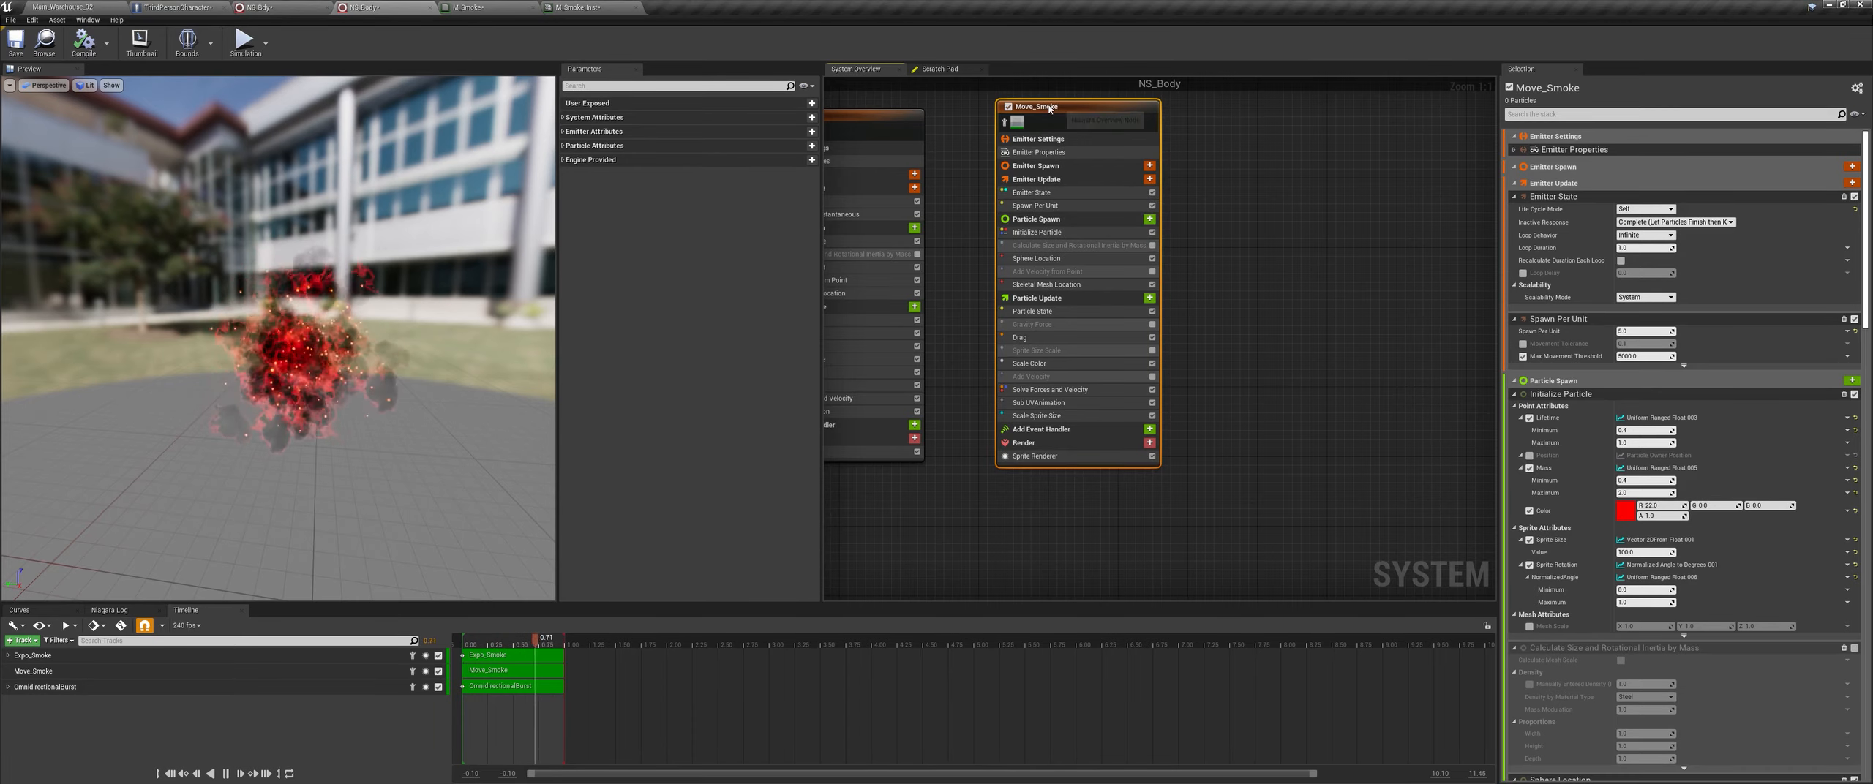
right_click(1249, 153)
left_click(1282, 254)
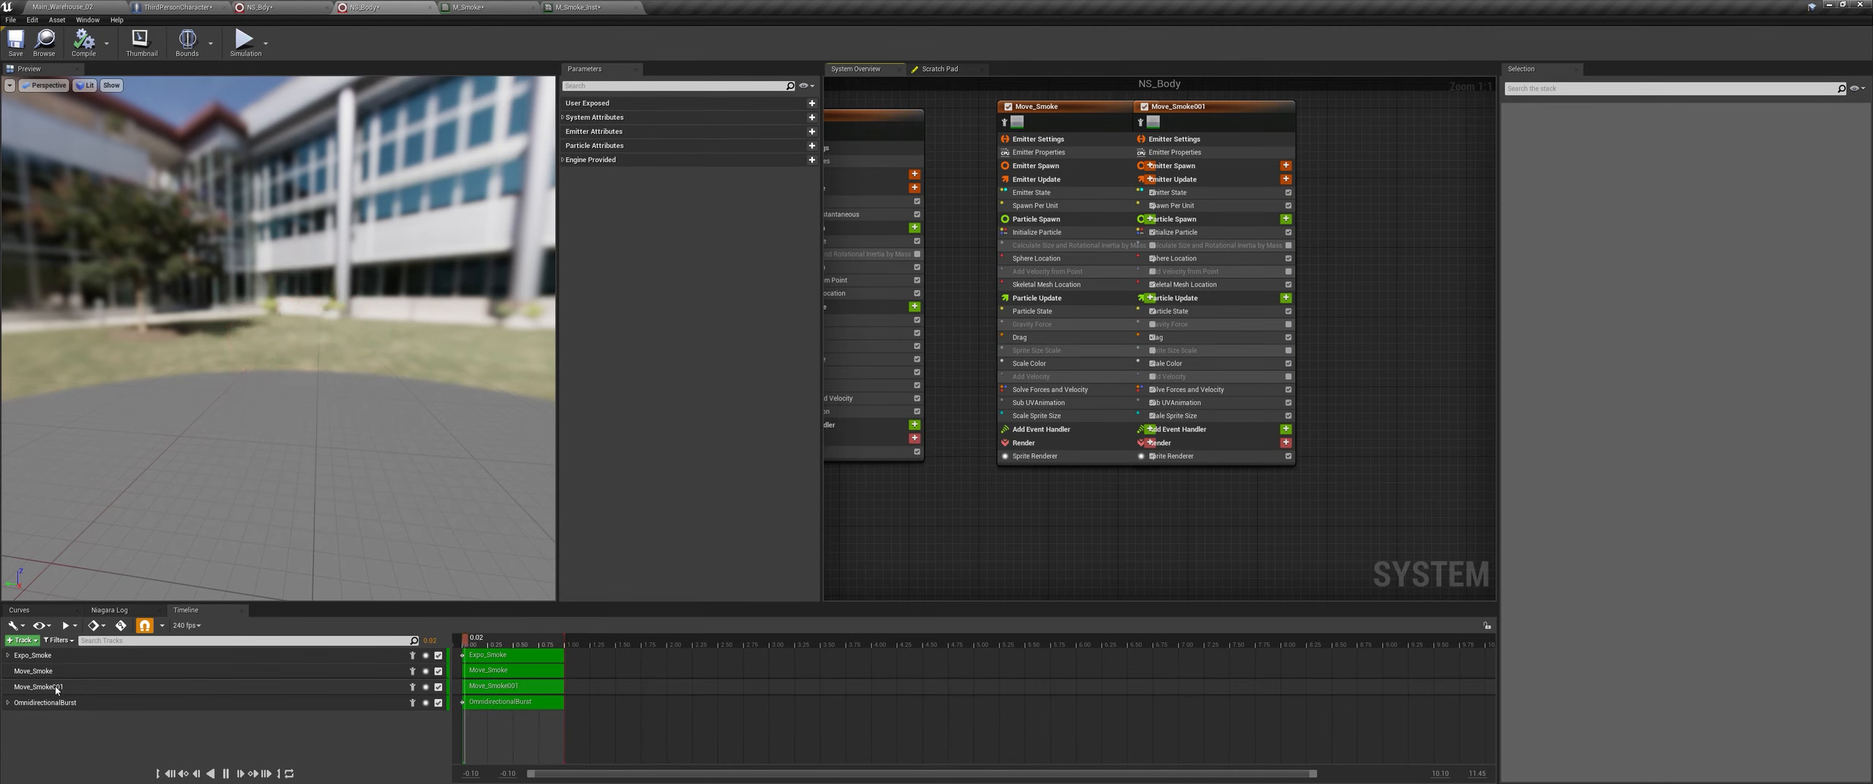
Step: Rename the duplicated smoke emitter as Ribbion and move its node clear of Move_Smoke
right_click(57, 688)
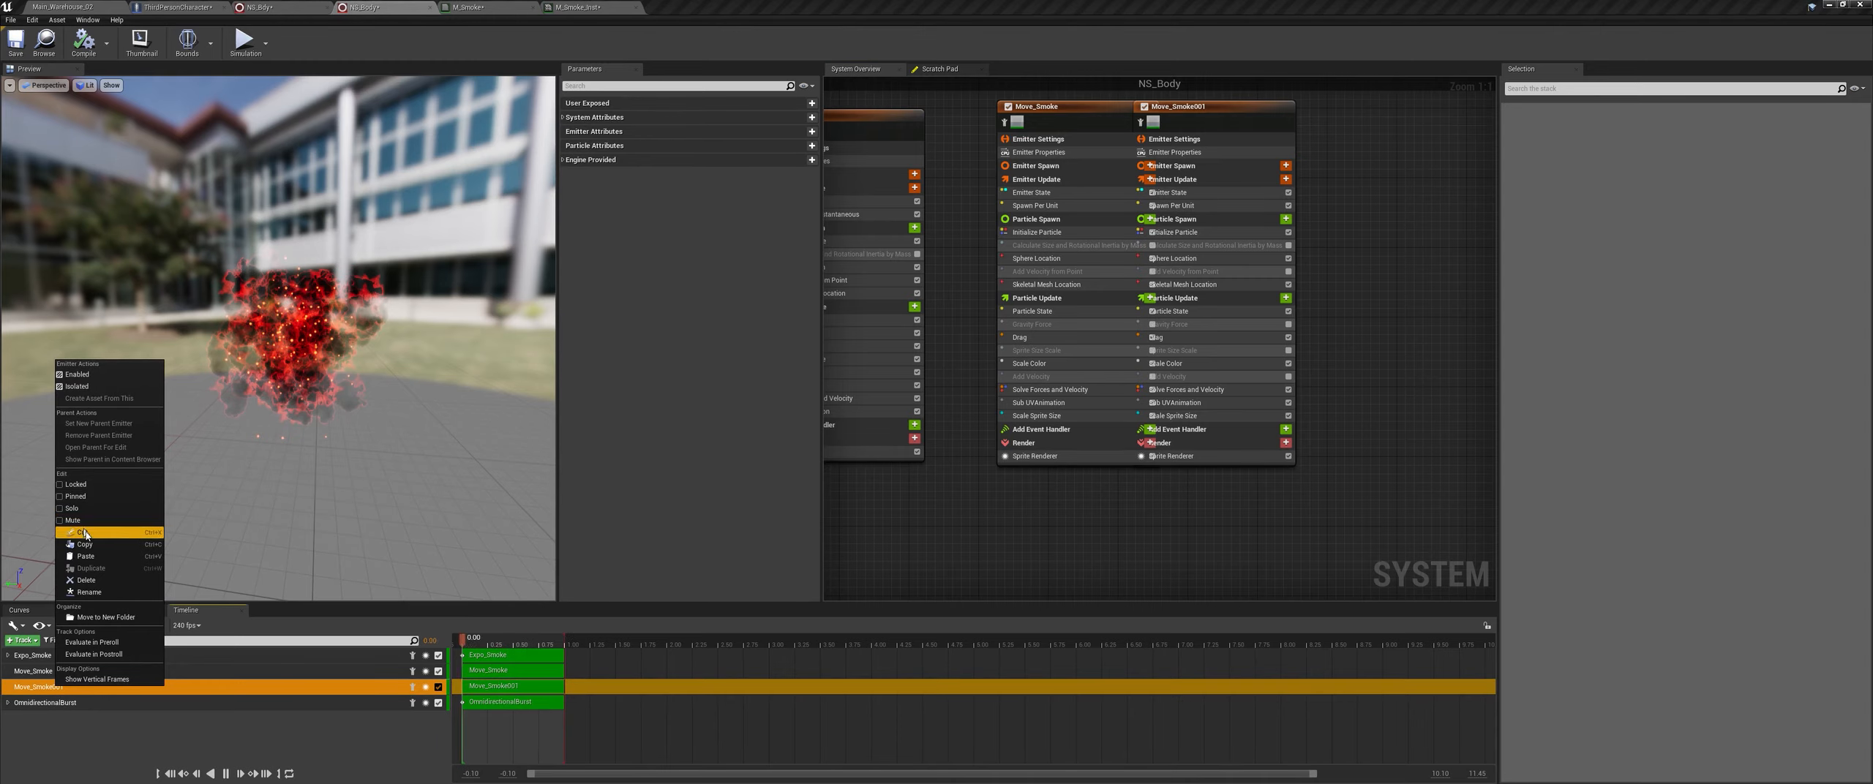
left_click(103, 592)
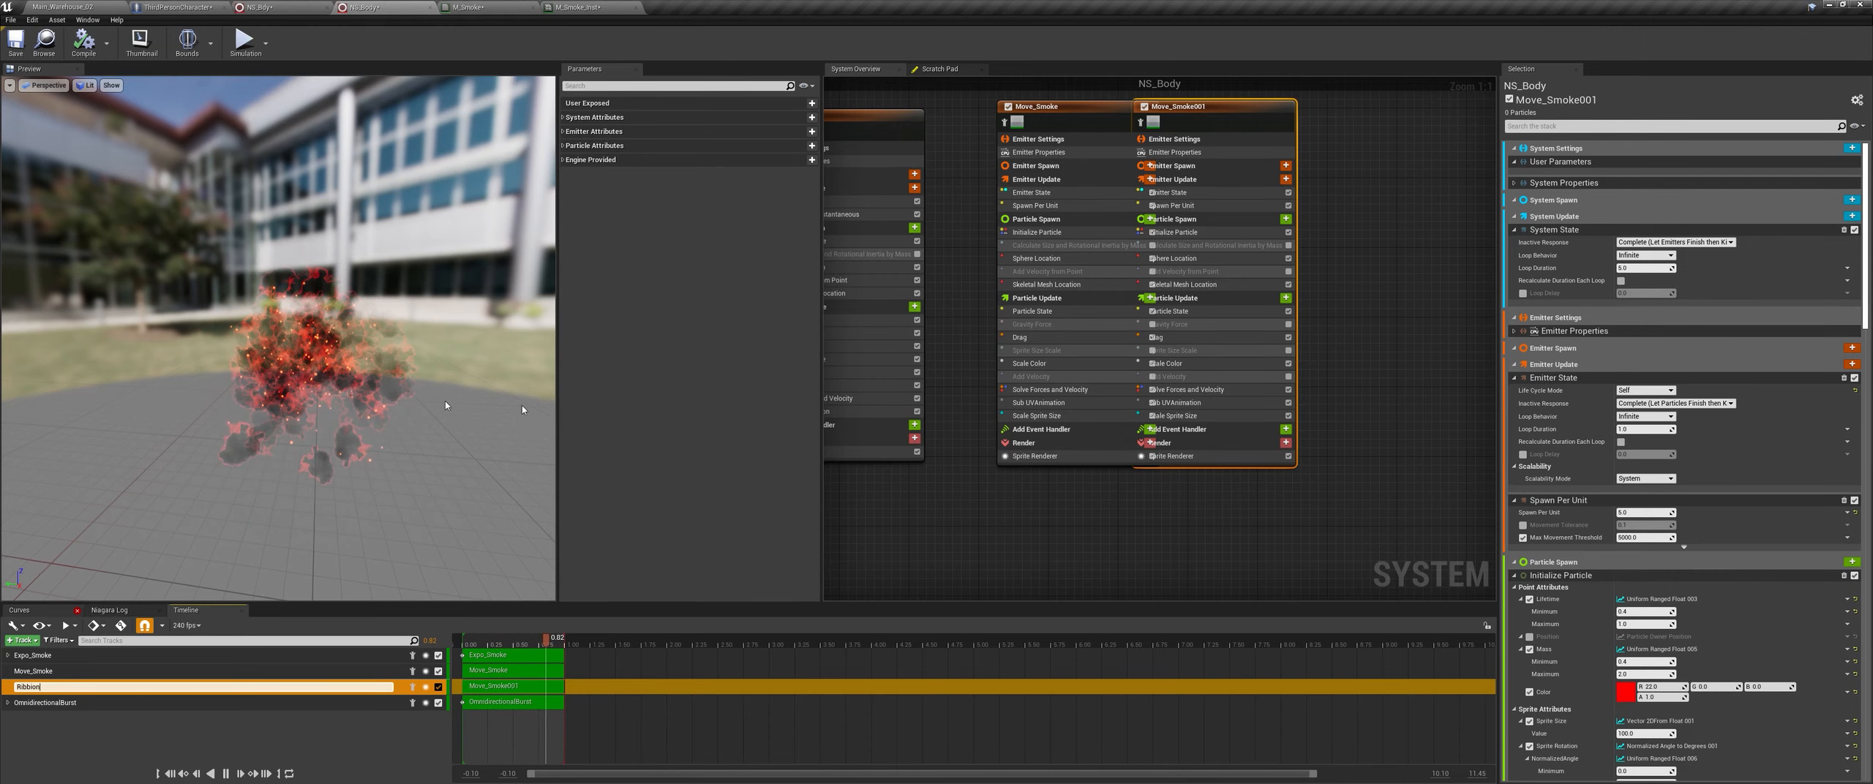
key("Return")
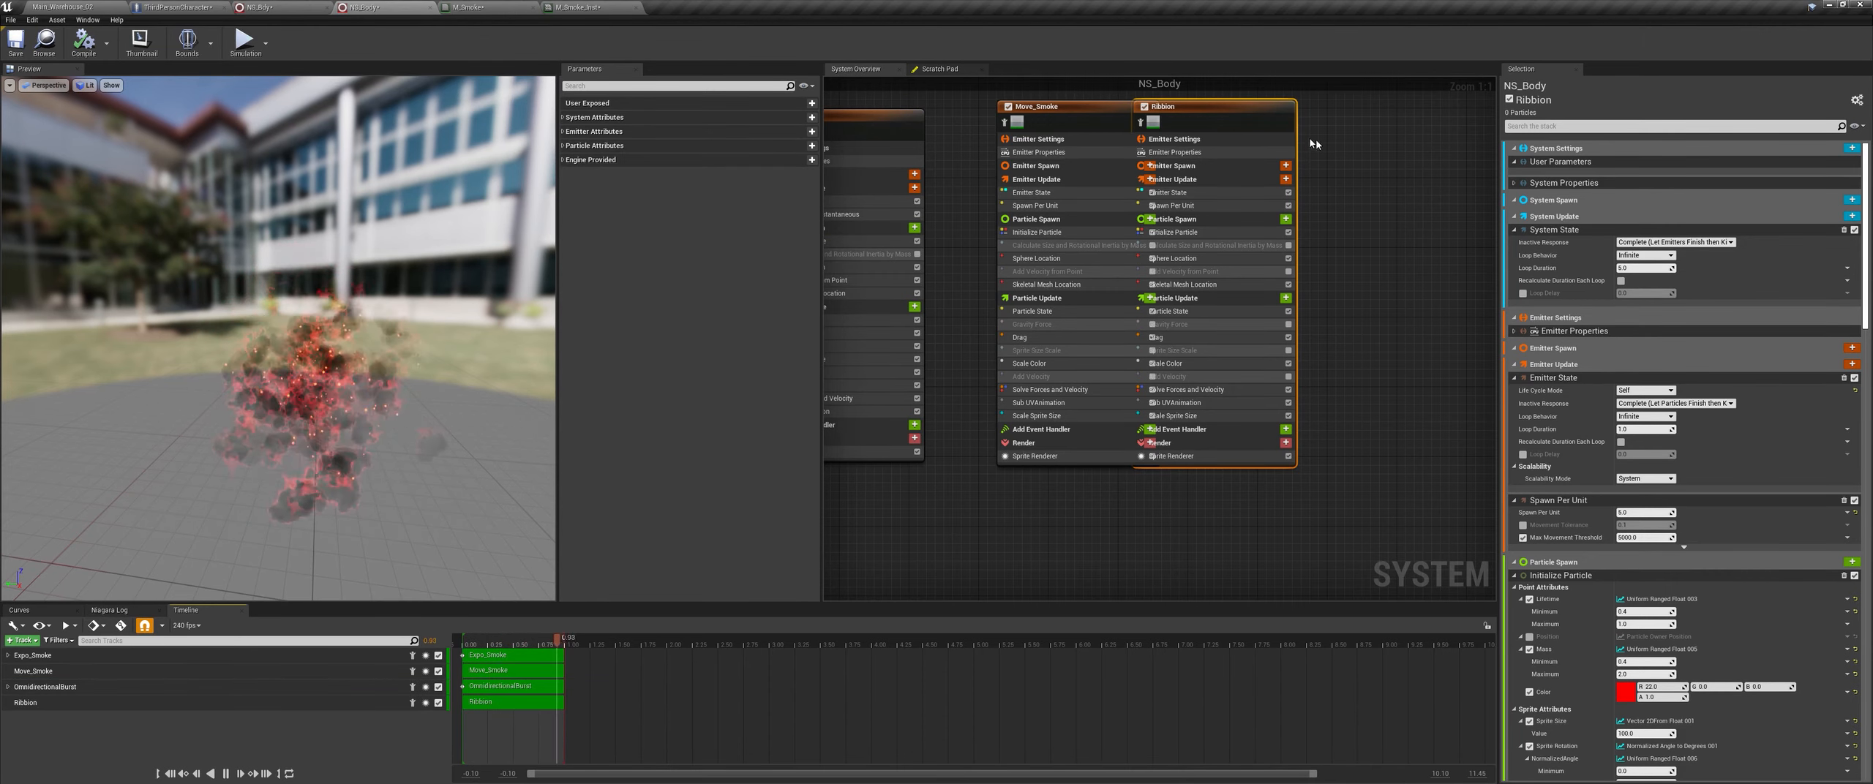
left_click_drag(1265, 117, 1332, 121)
Step: Add a Ribbon Renderer to the Ribbion emitter and disable its Sprite Renderer
right_click_drag(1276, 497, 1171, 421)
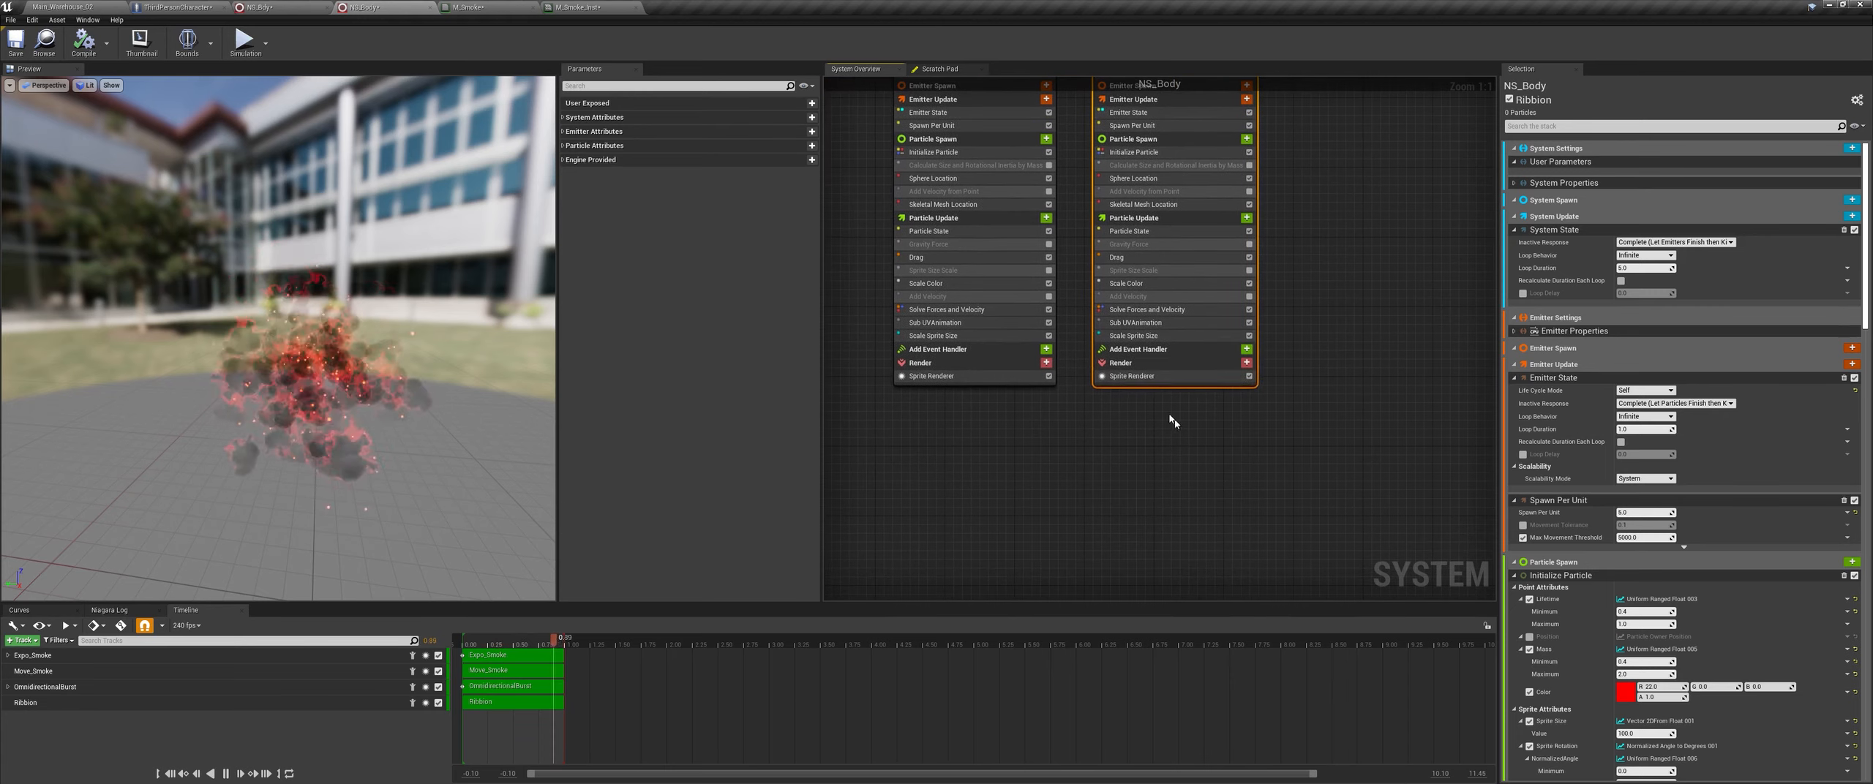
left_click(1246, 363)
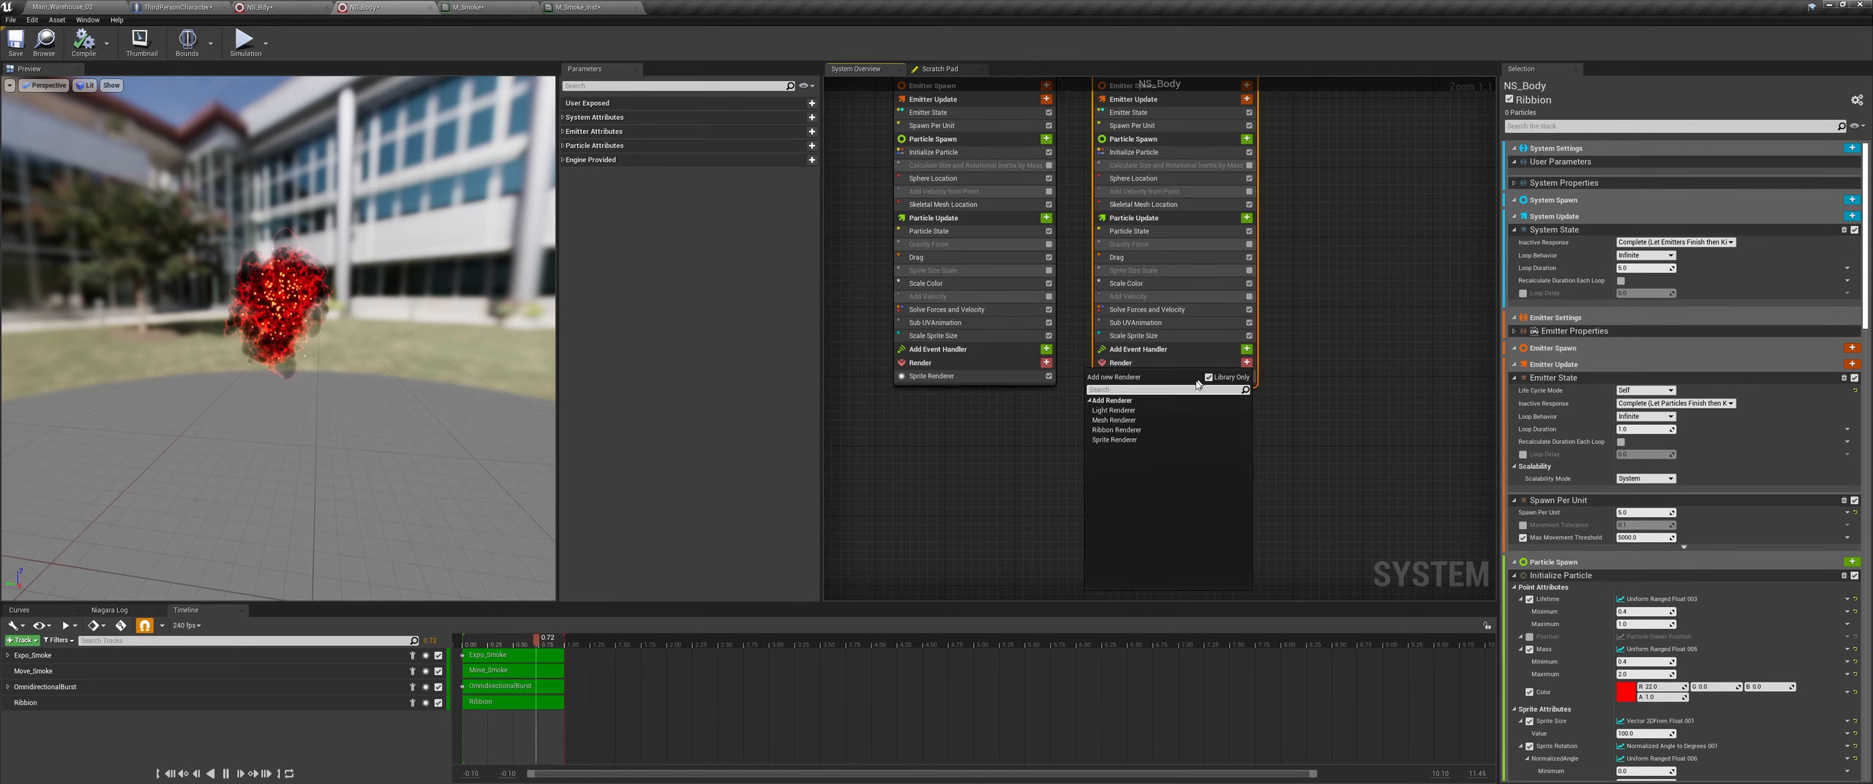
left_click(1118, 430)
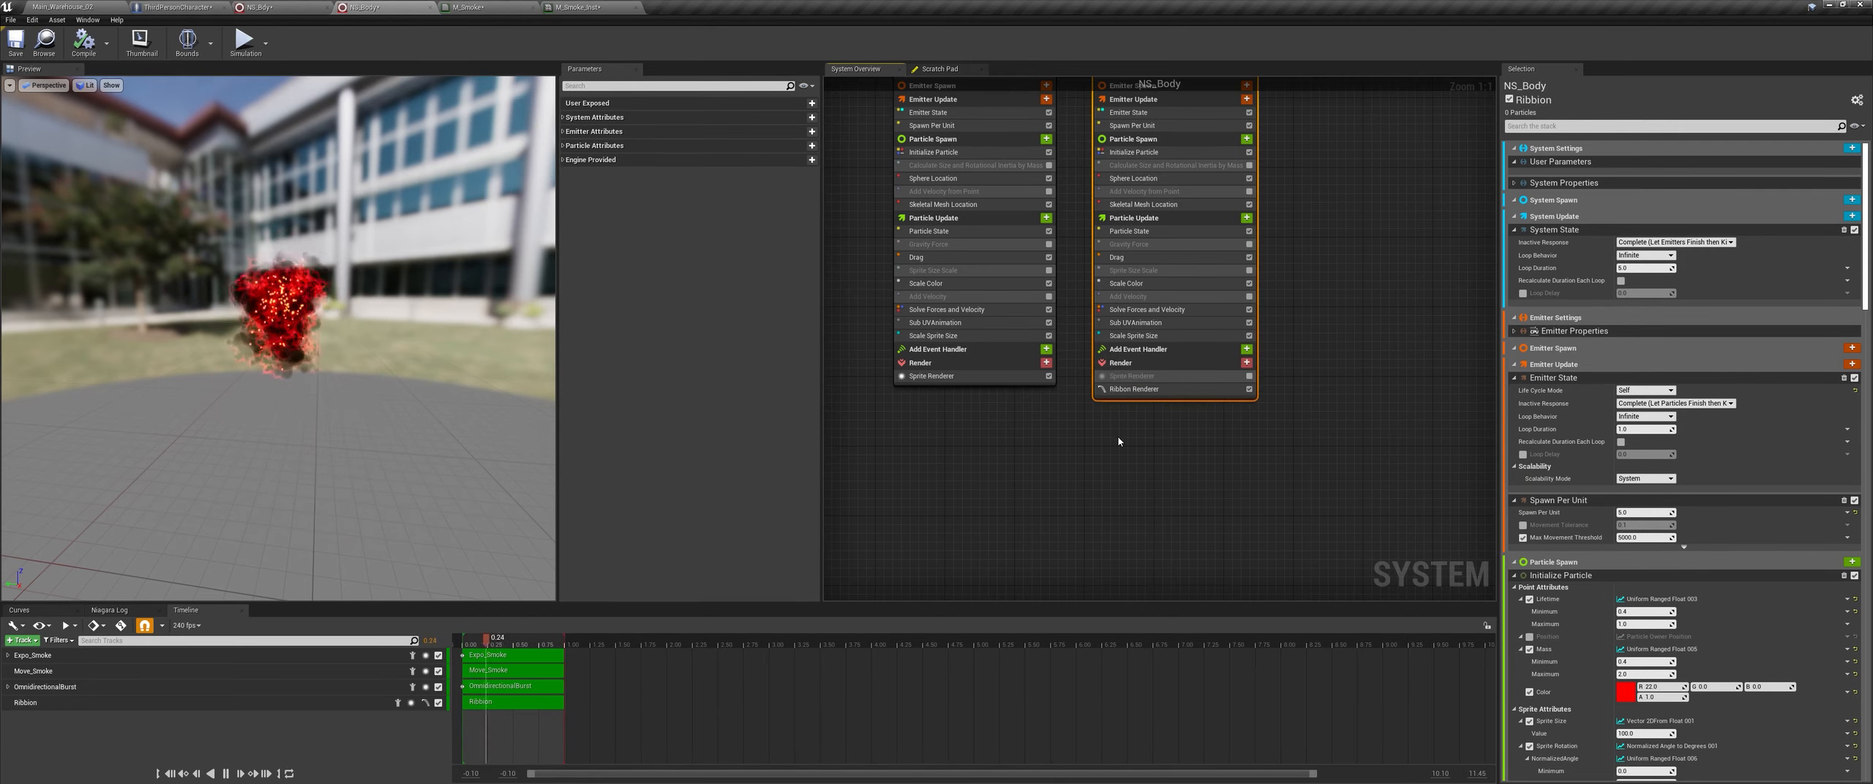
scroll(1698, 349, "down", 8)
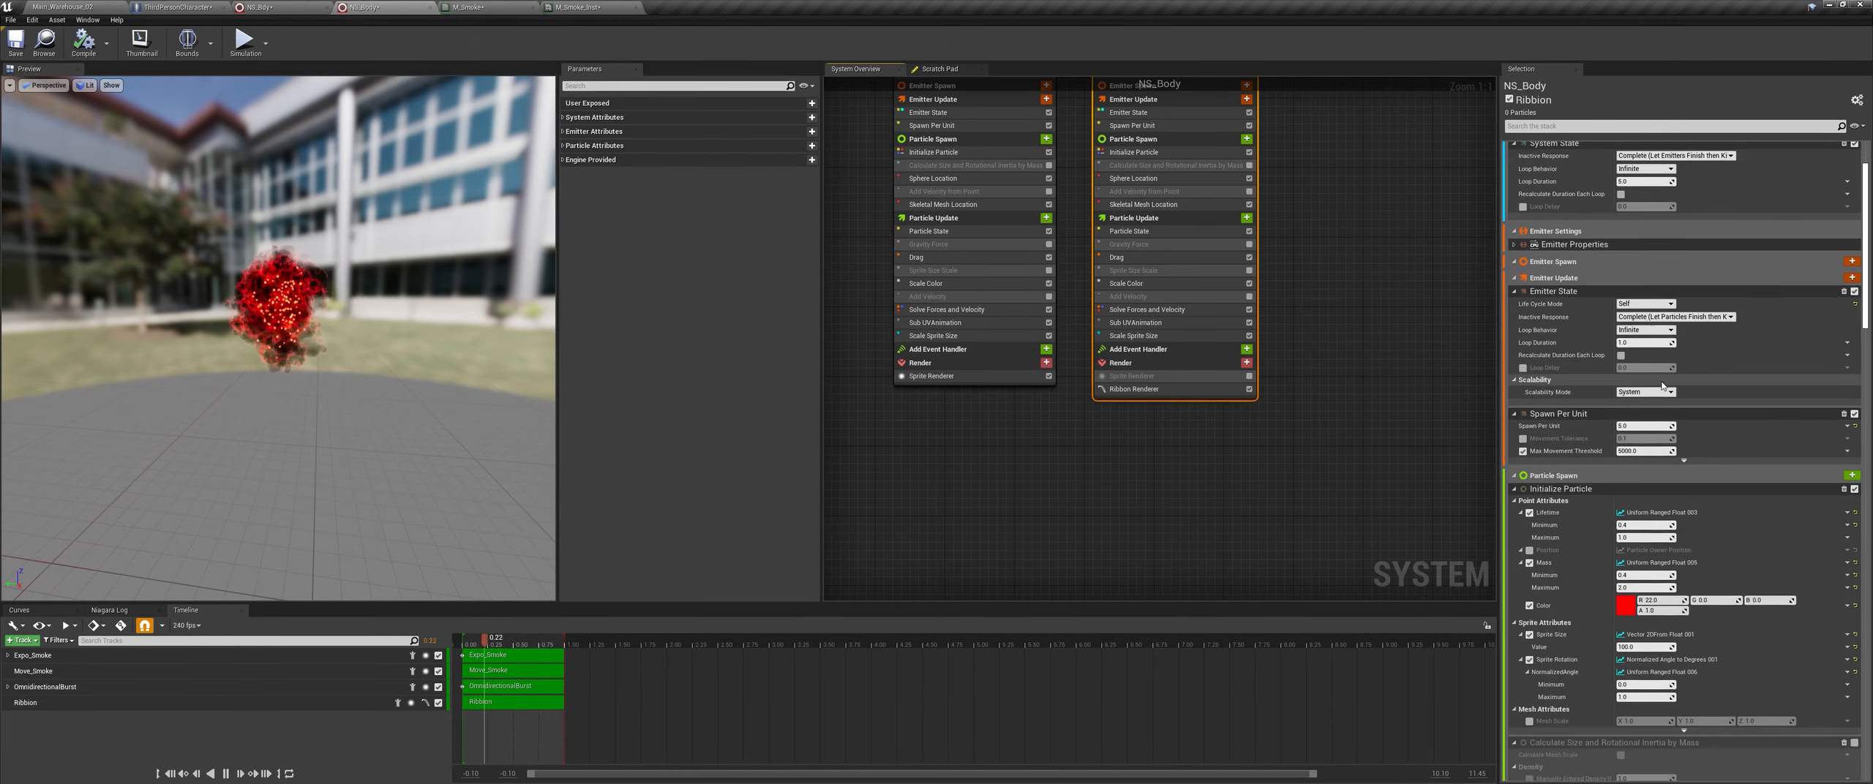
Step: Assign DefaultRibbonMaterial to the Ribbon Renderer, enabling engine and plugin content in the material search
left_click(1134, 389)
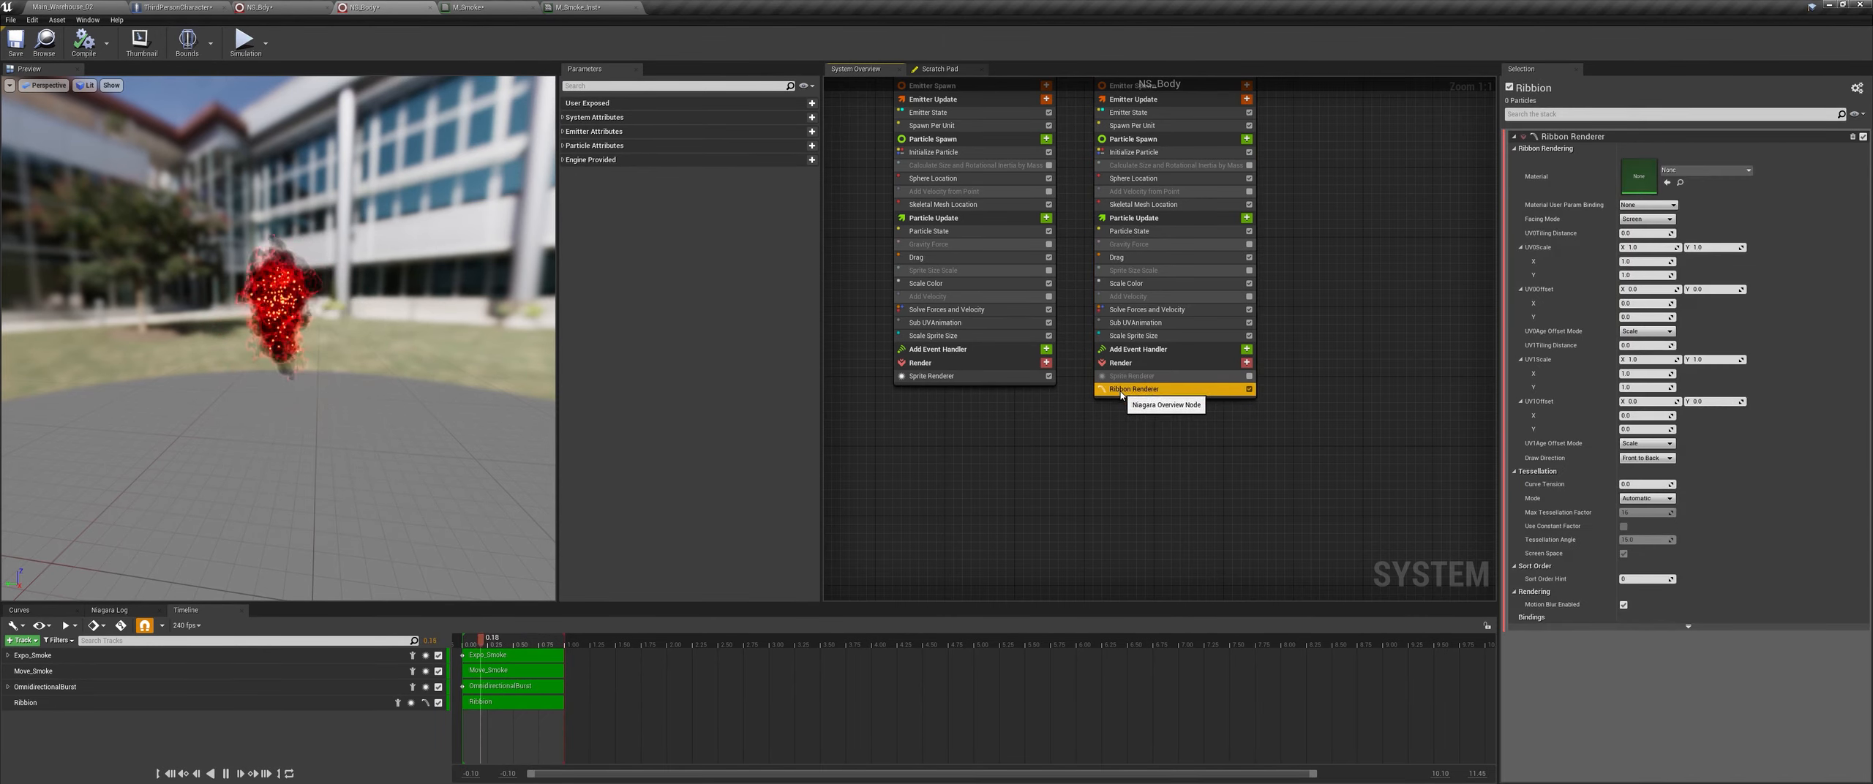
left_click(1708, 171)
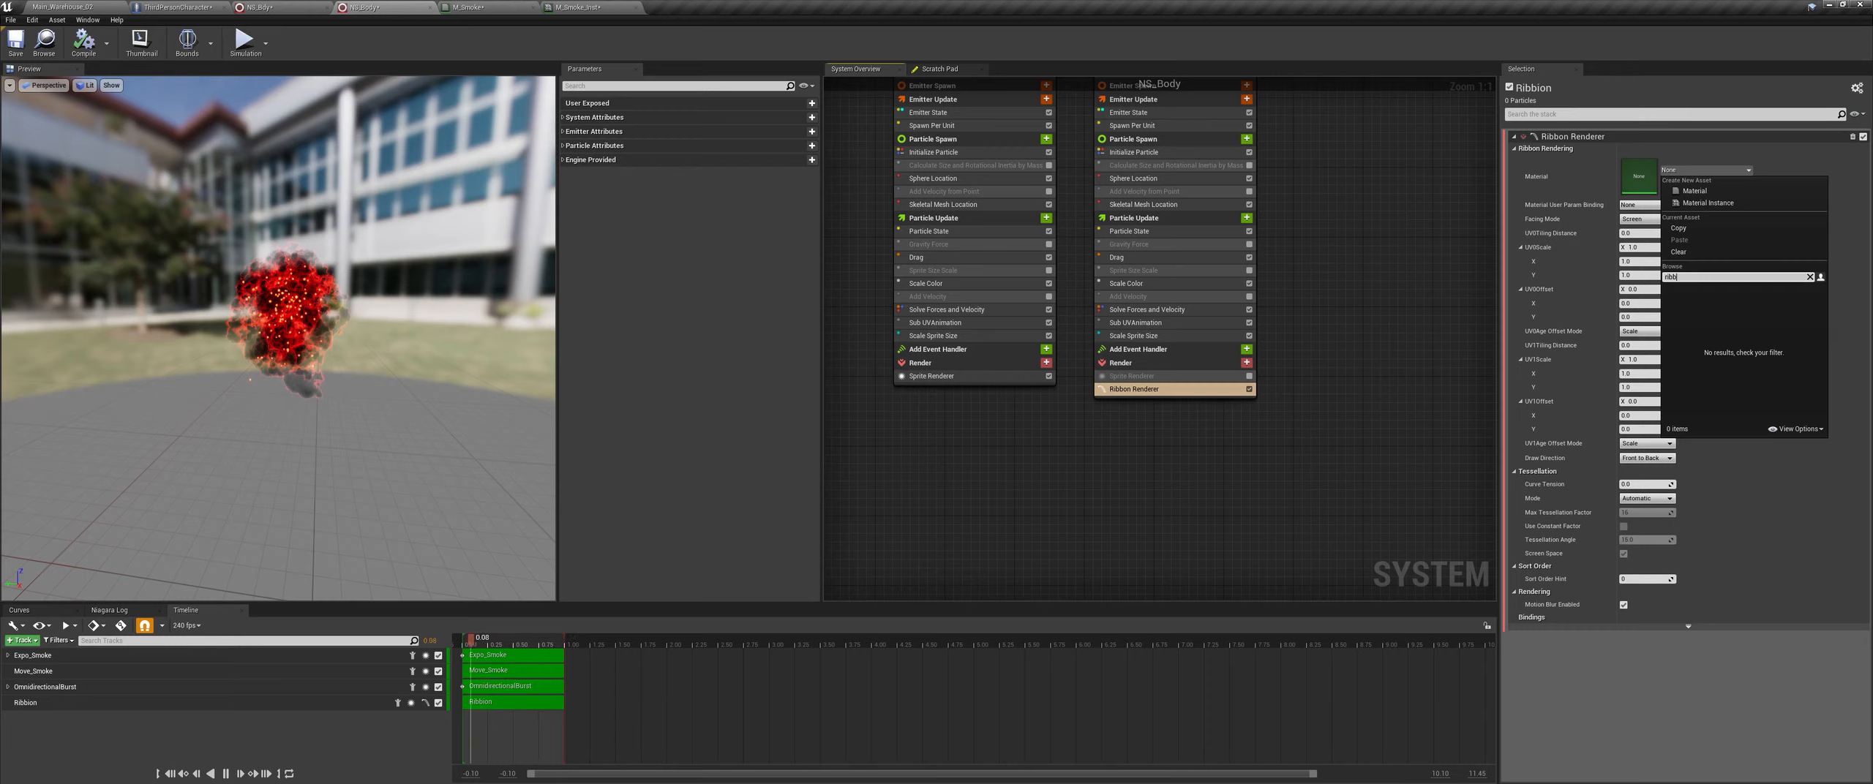
left_click(1809, 429)
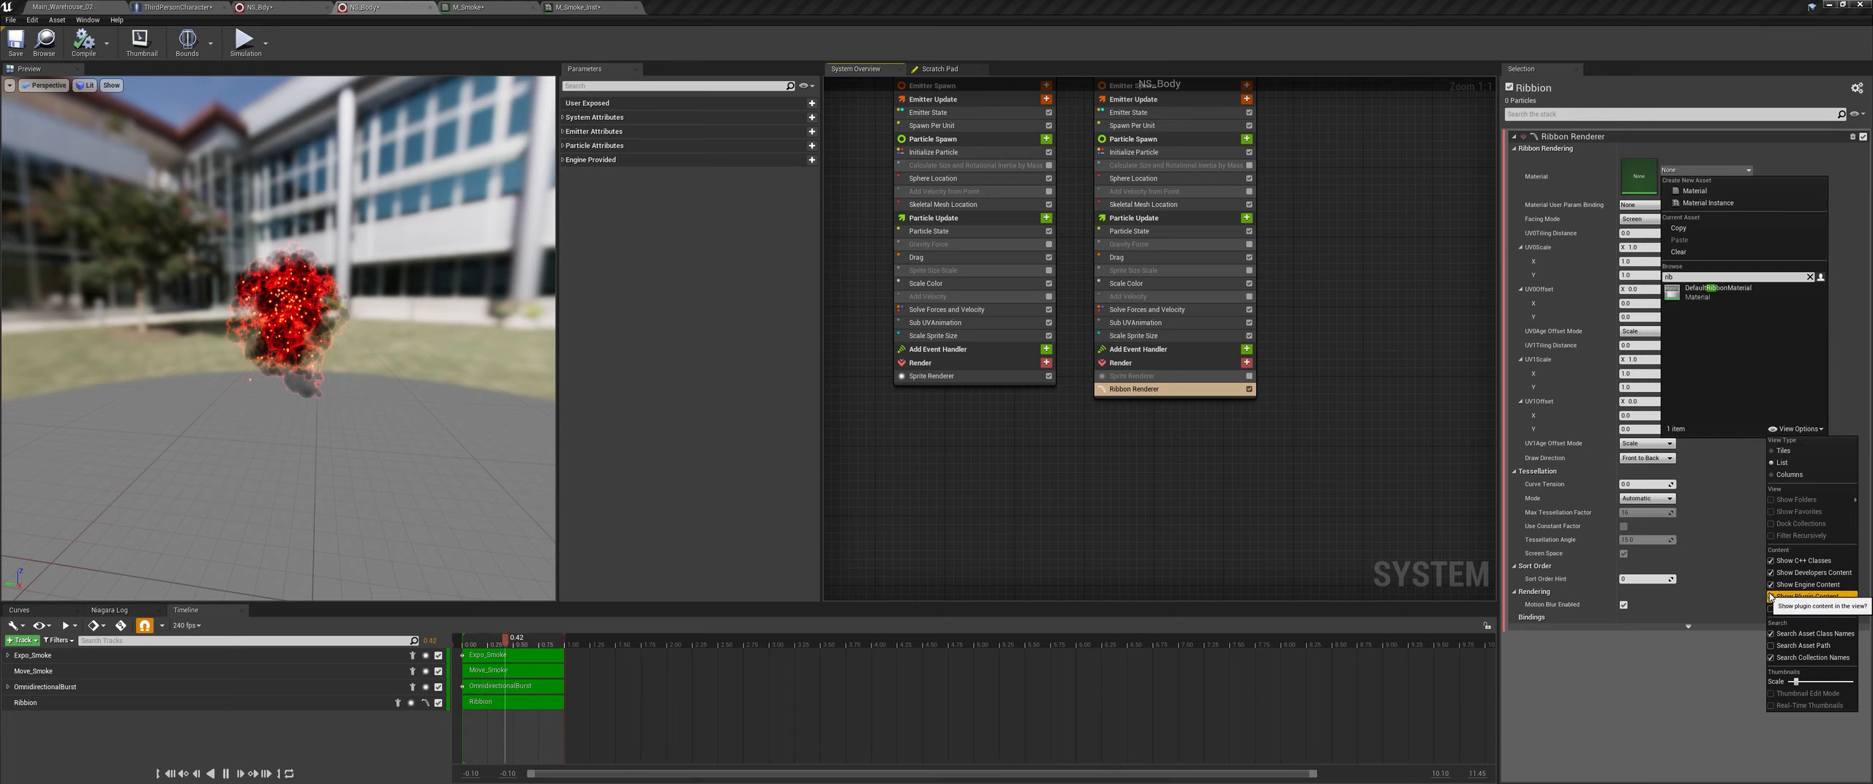
left_click(1718, 290)
double_click(1640, 179)
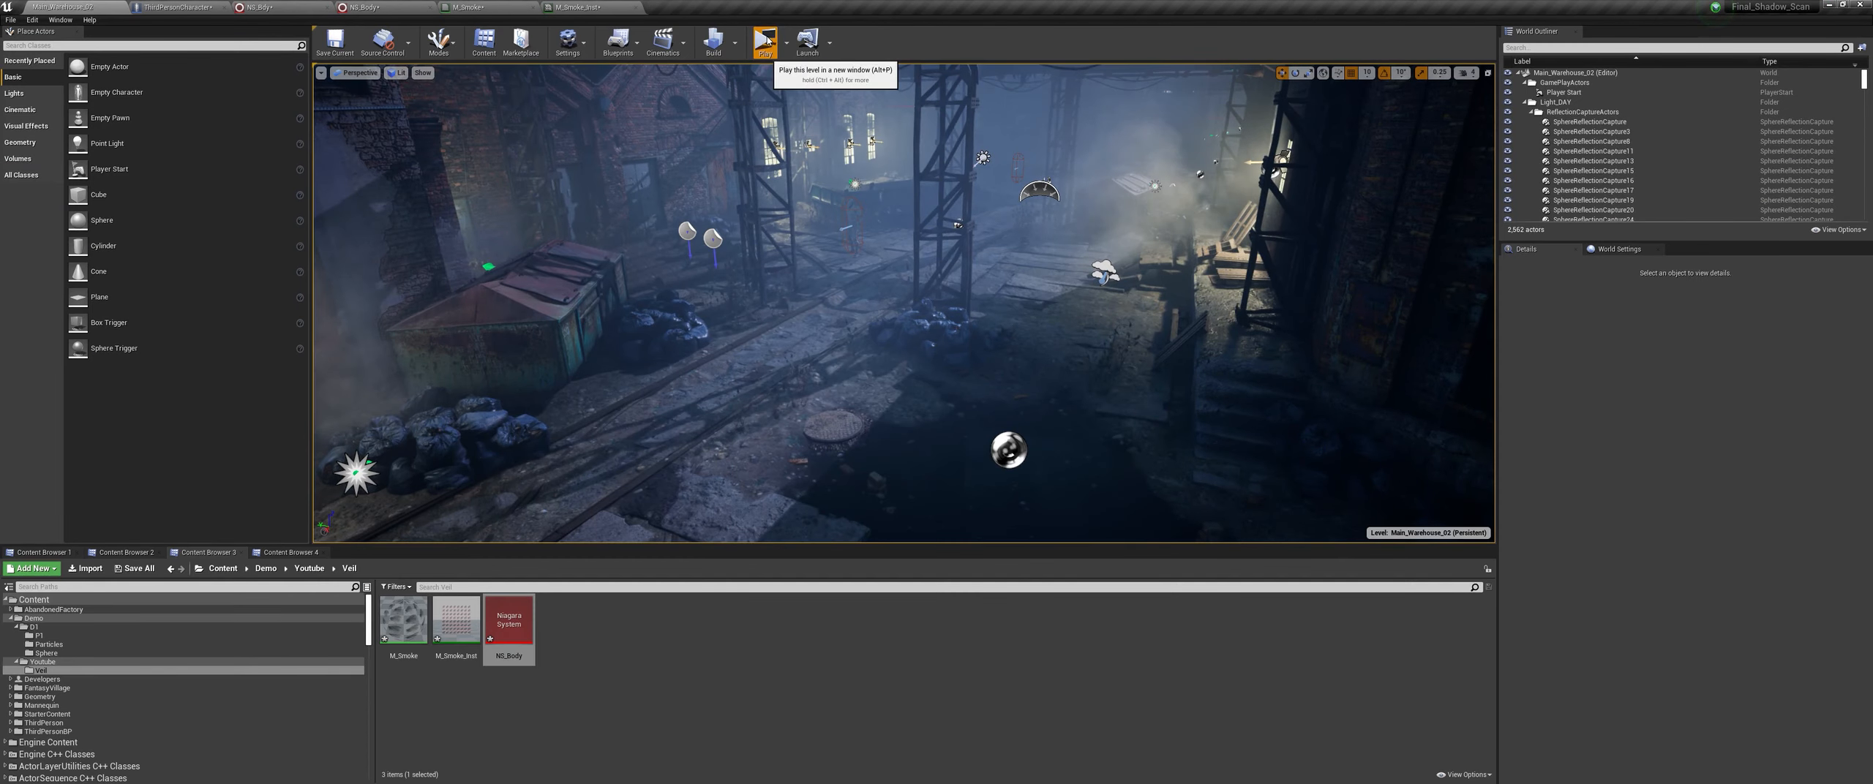
Step: Play the level in a new window, run the character around to examine the ribbon trails, and end the preview
key("alt+p")
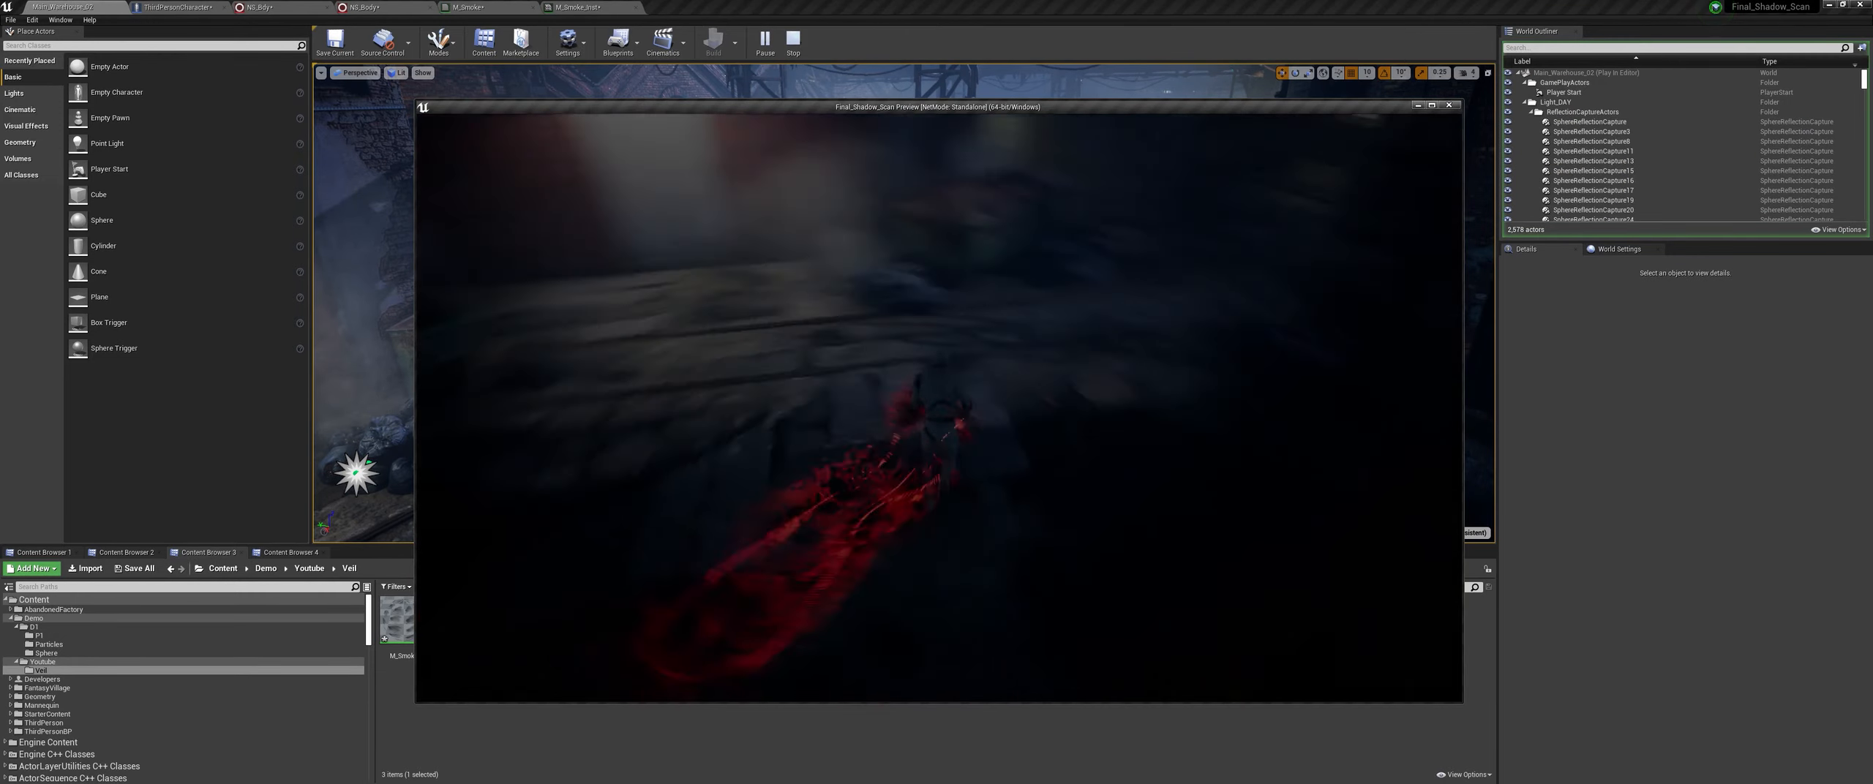
key("w")
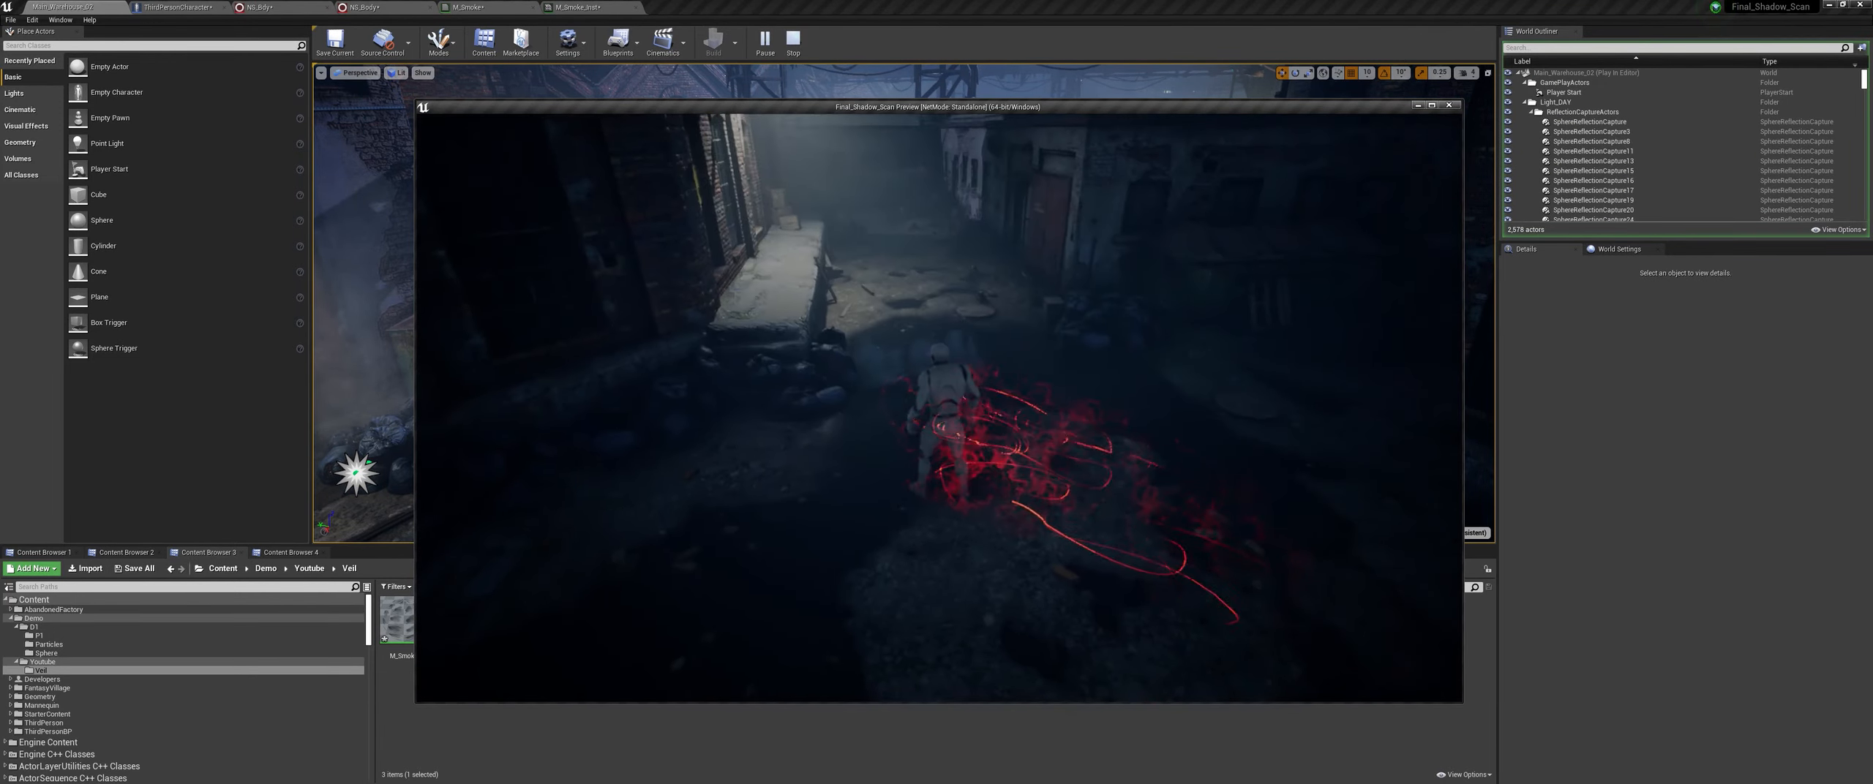
key("w")
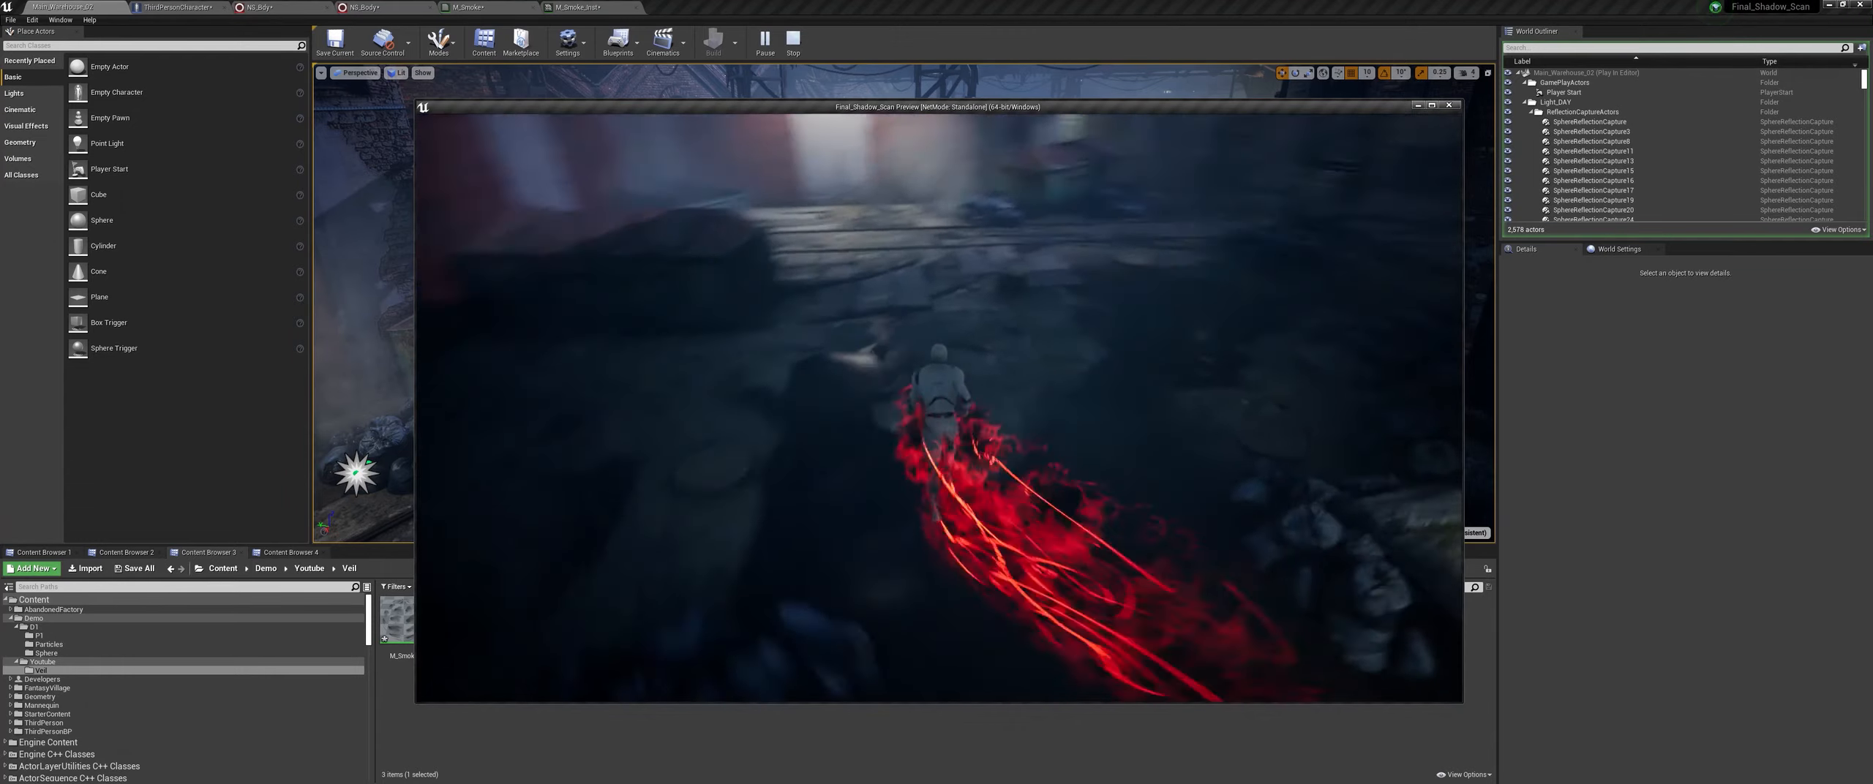
key("w")
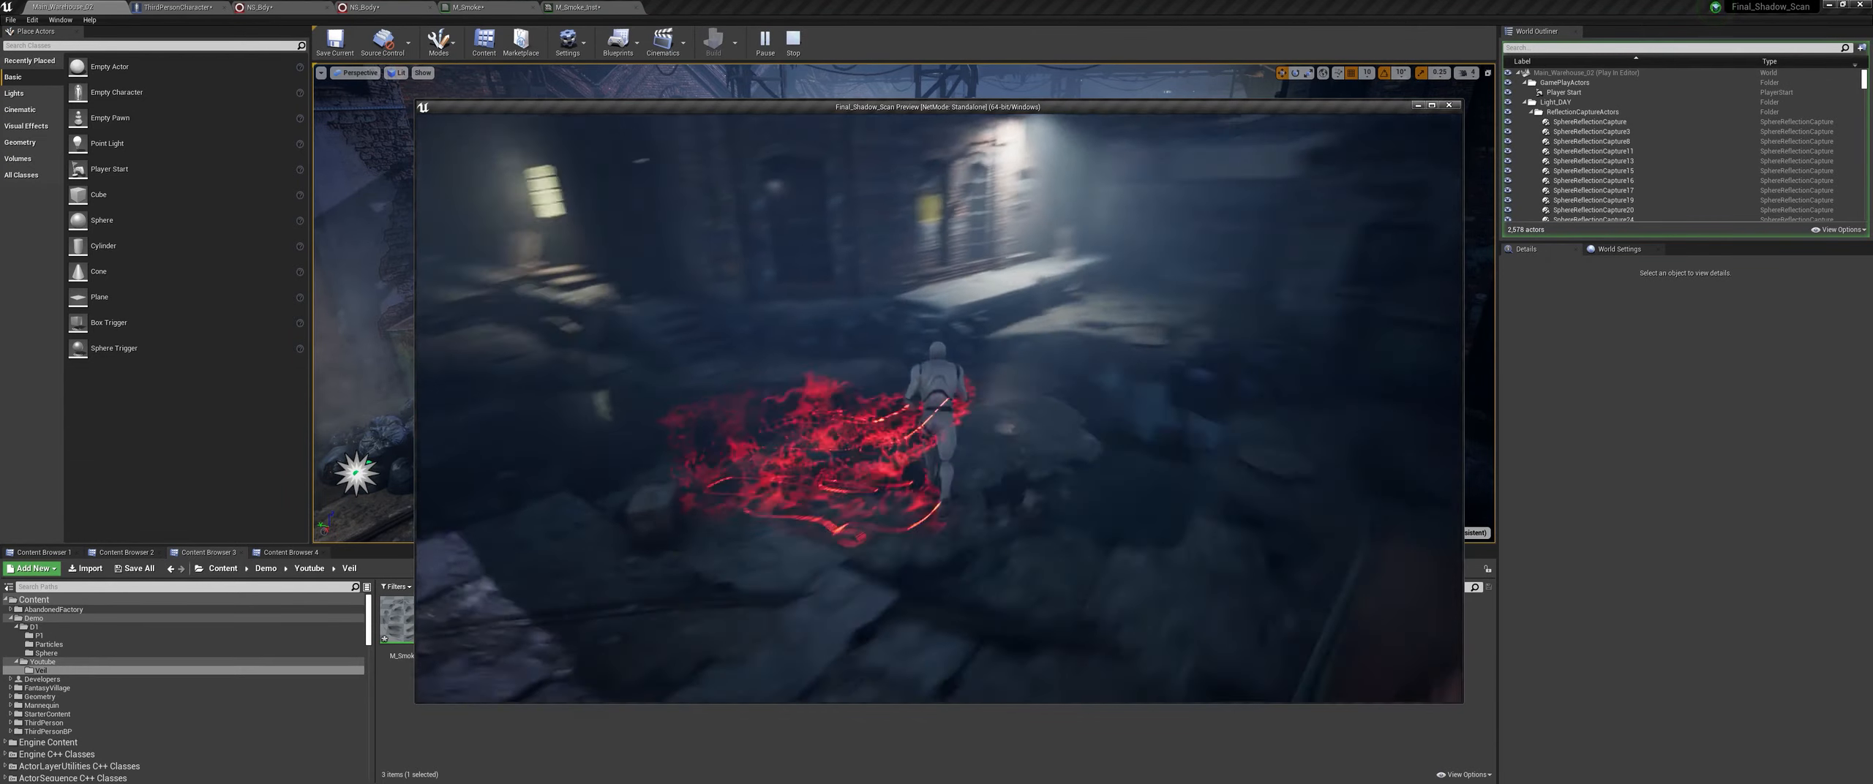
key("w")
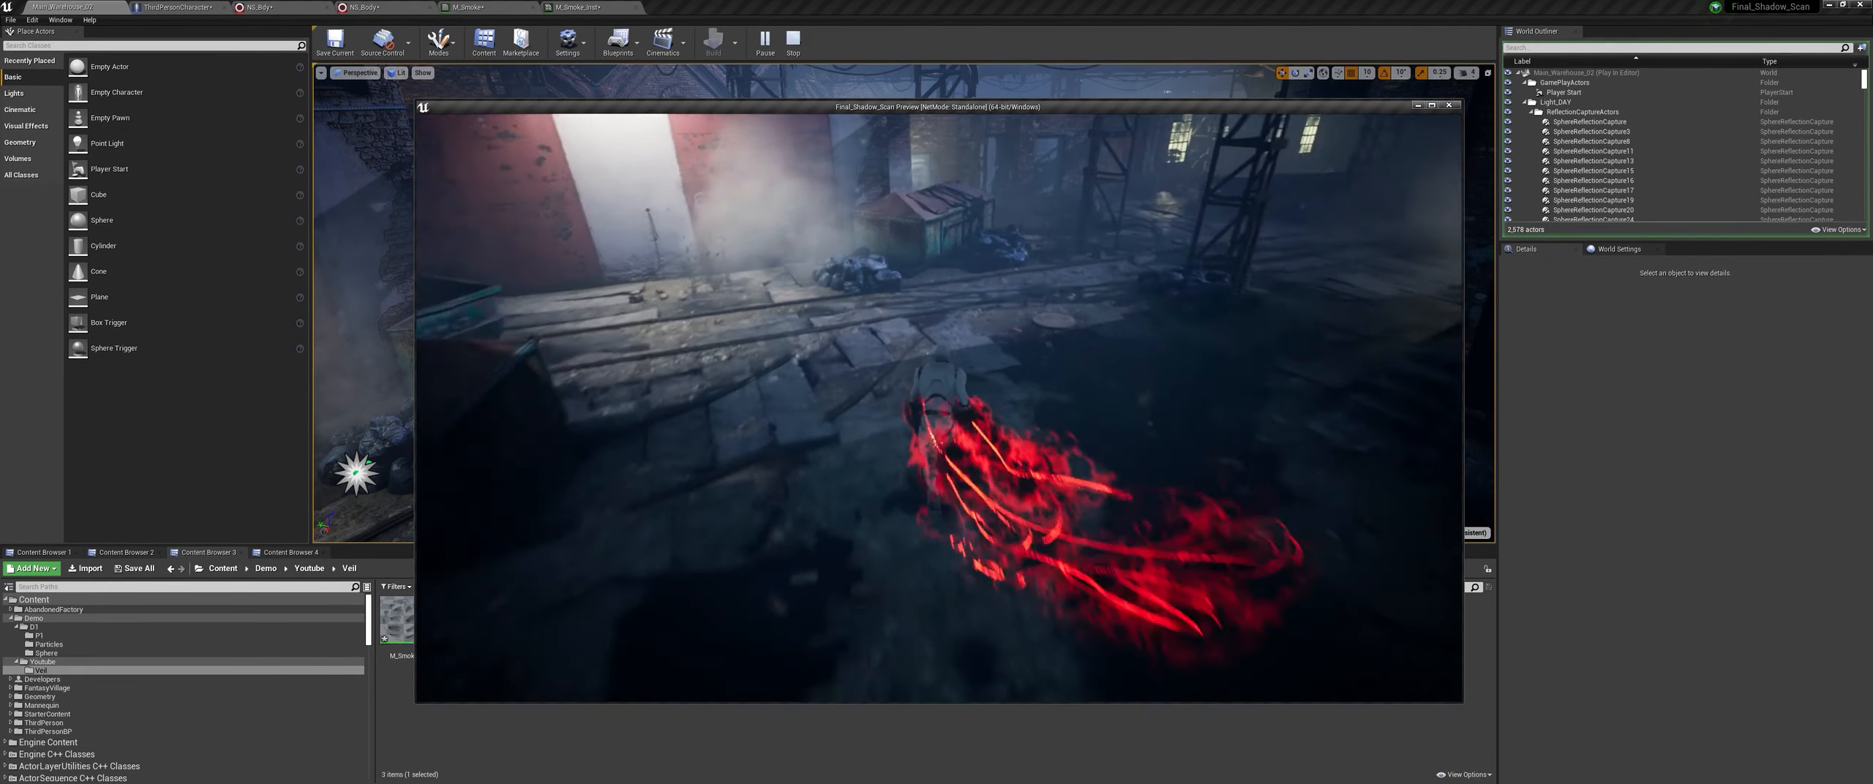
key("Escape")
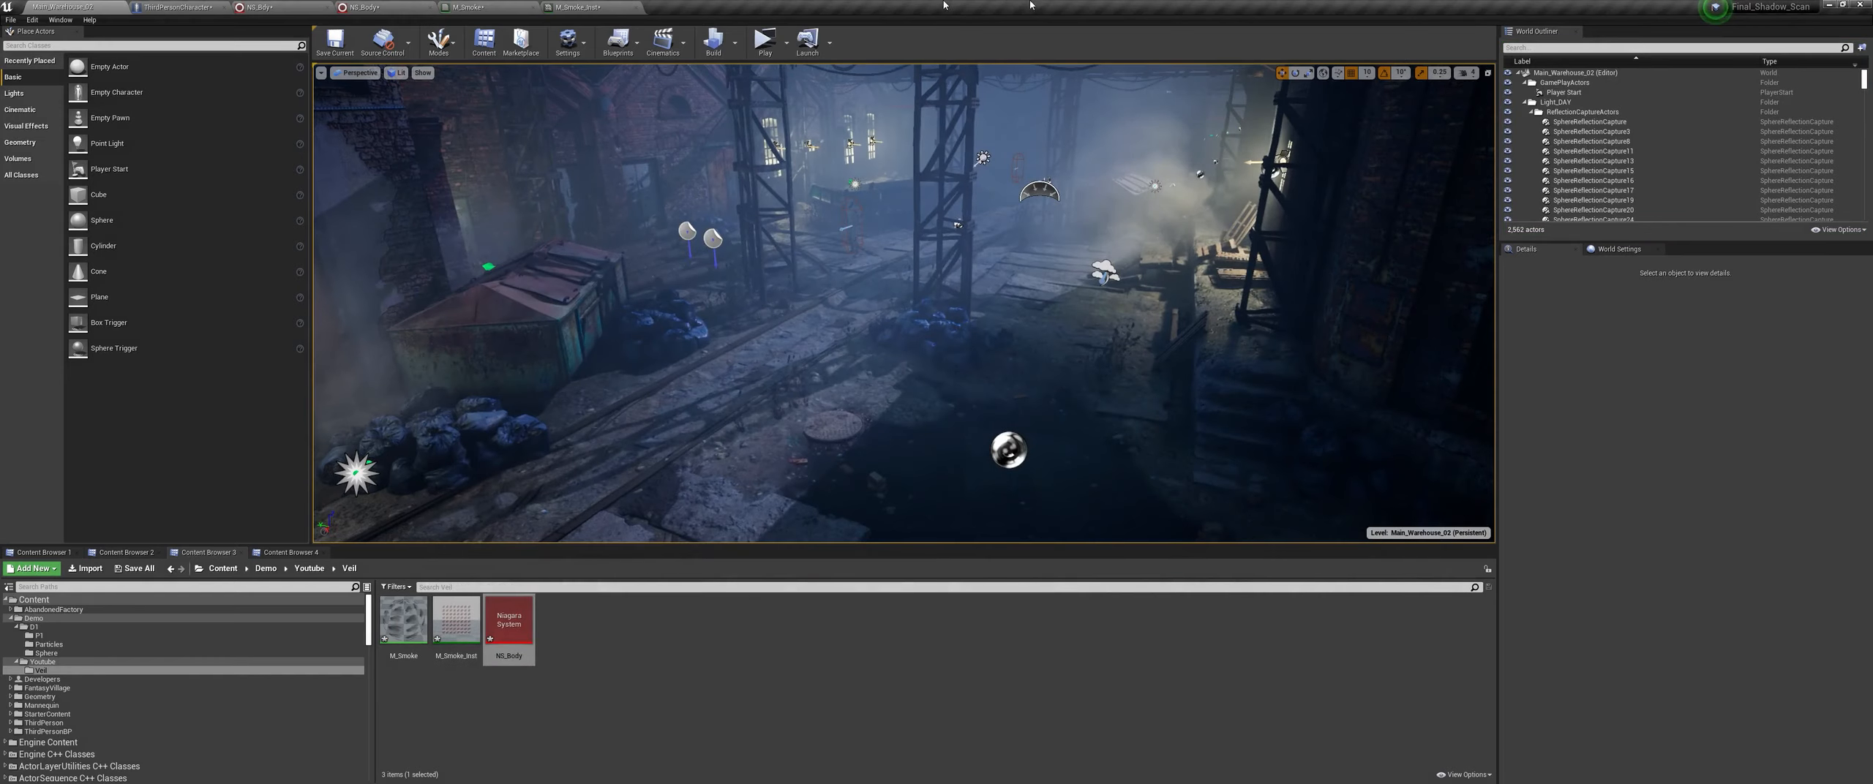
Step: Disable the Sub UVAnimation and Scale Sprite Size modules in the NS_Body system's Ribbion emitter
left_click(438, 6)
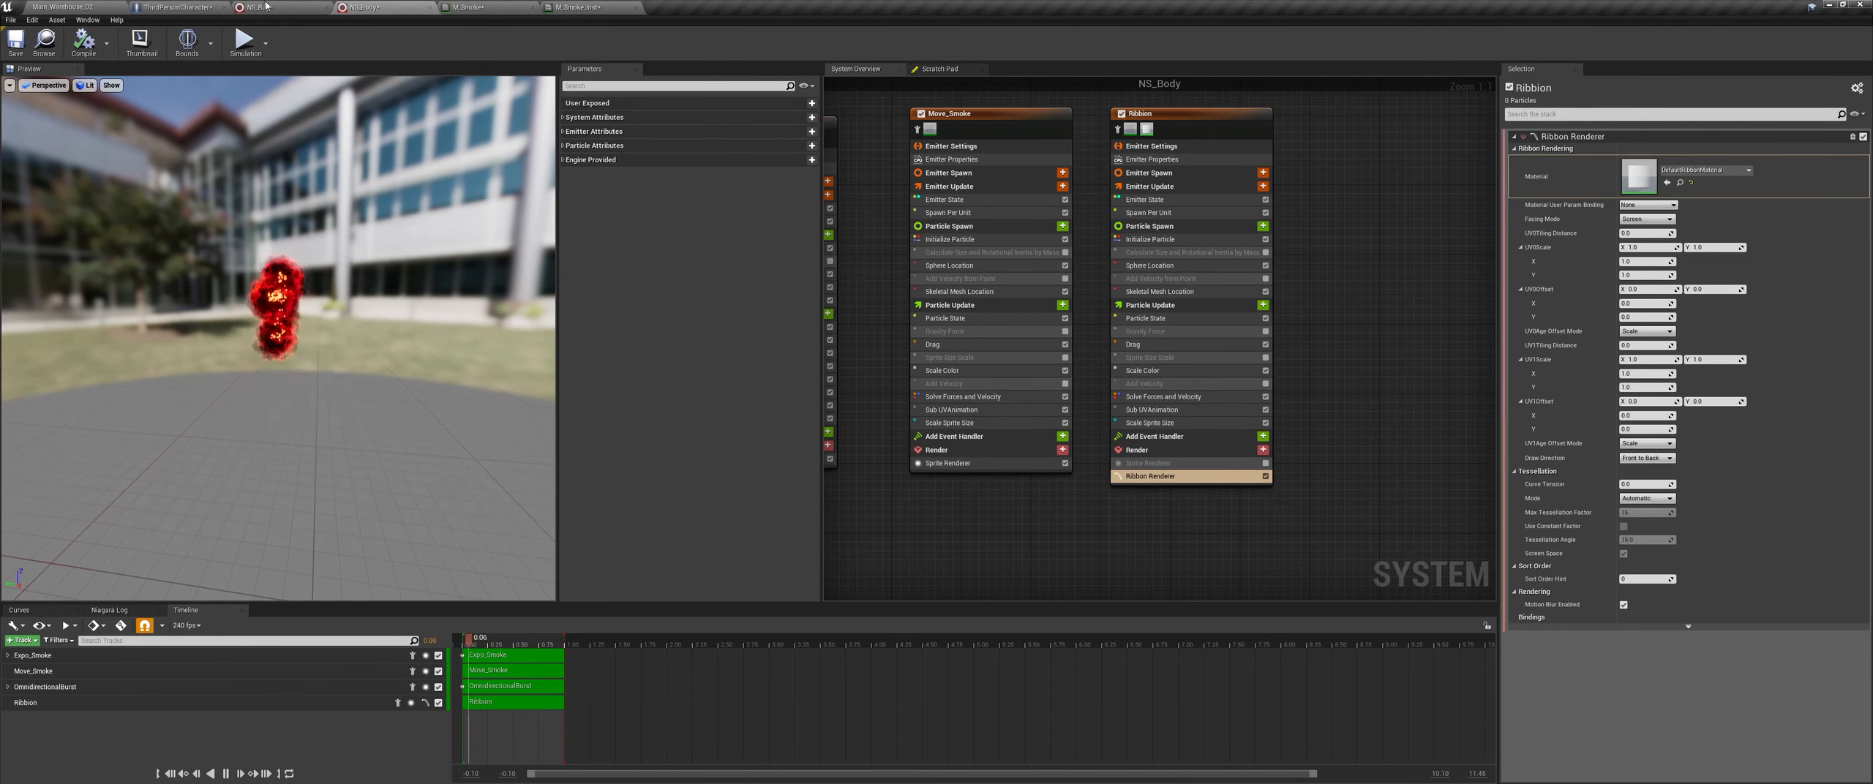
left_click(1265, 422)
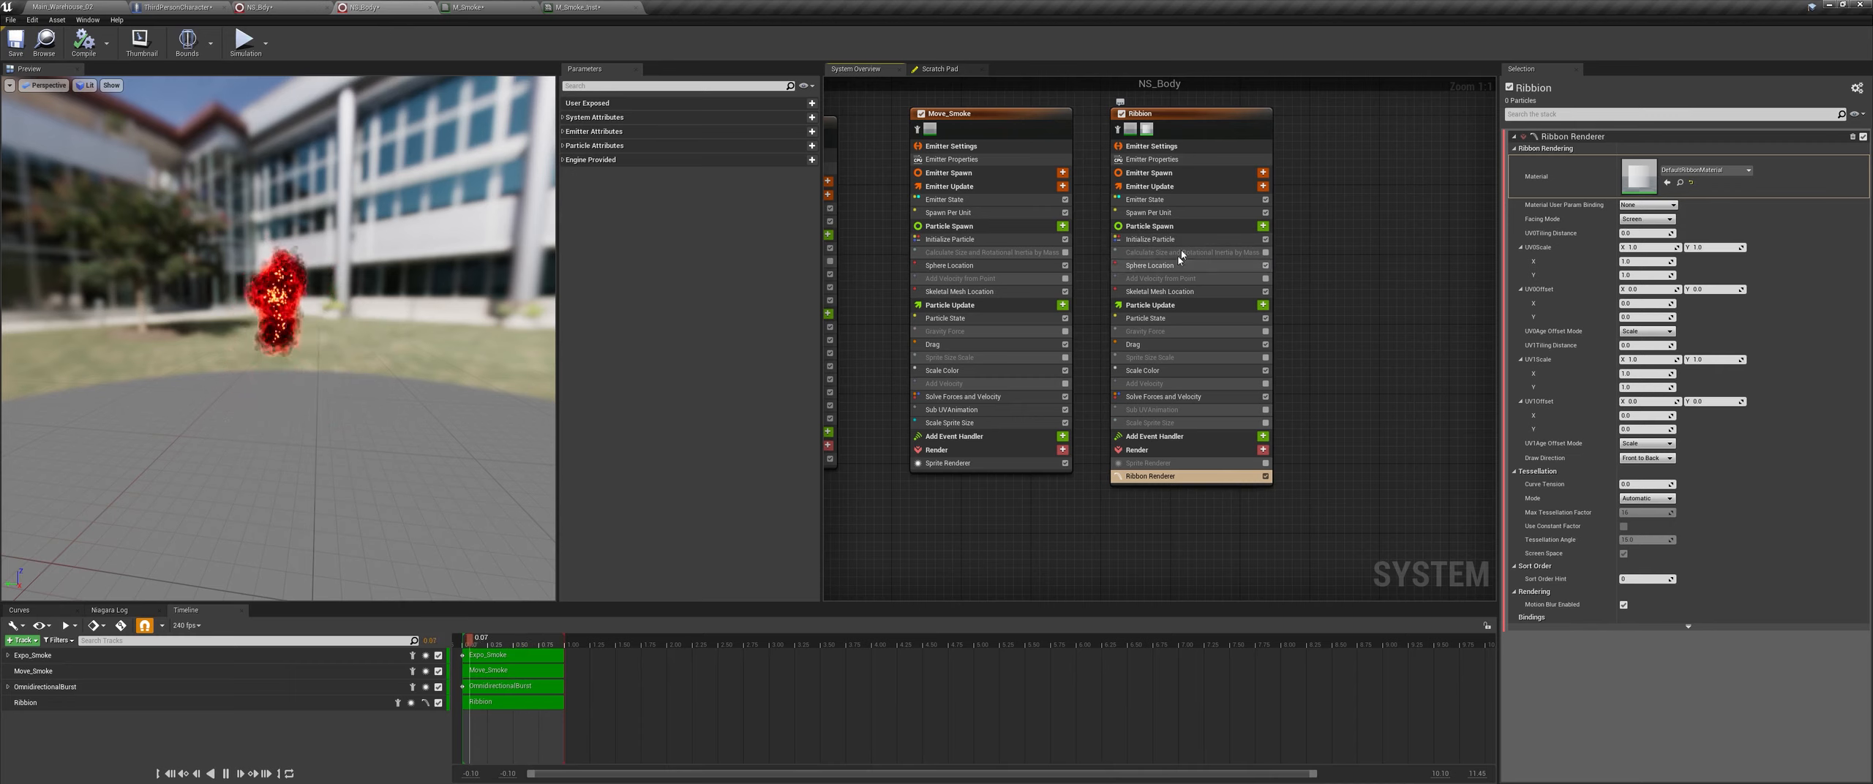
Step: Add an Initialize Ribbon module to the Ribbion emitter's Particle Spawn stage and set its color to bright red
left_click(1262, 226)
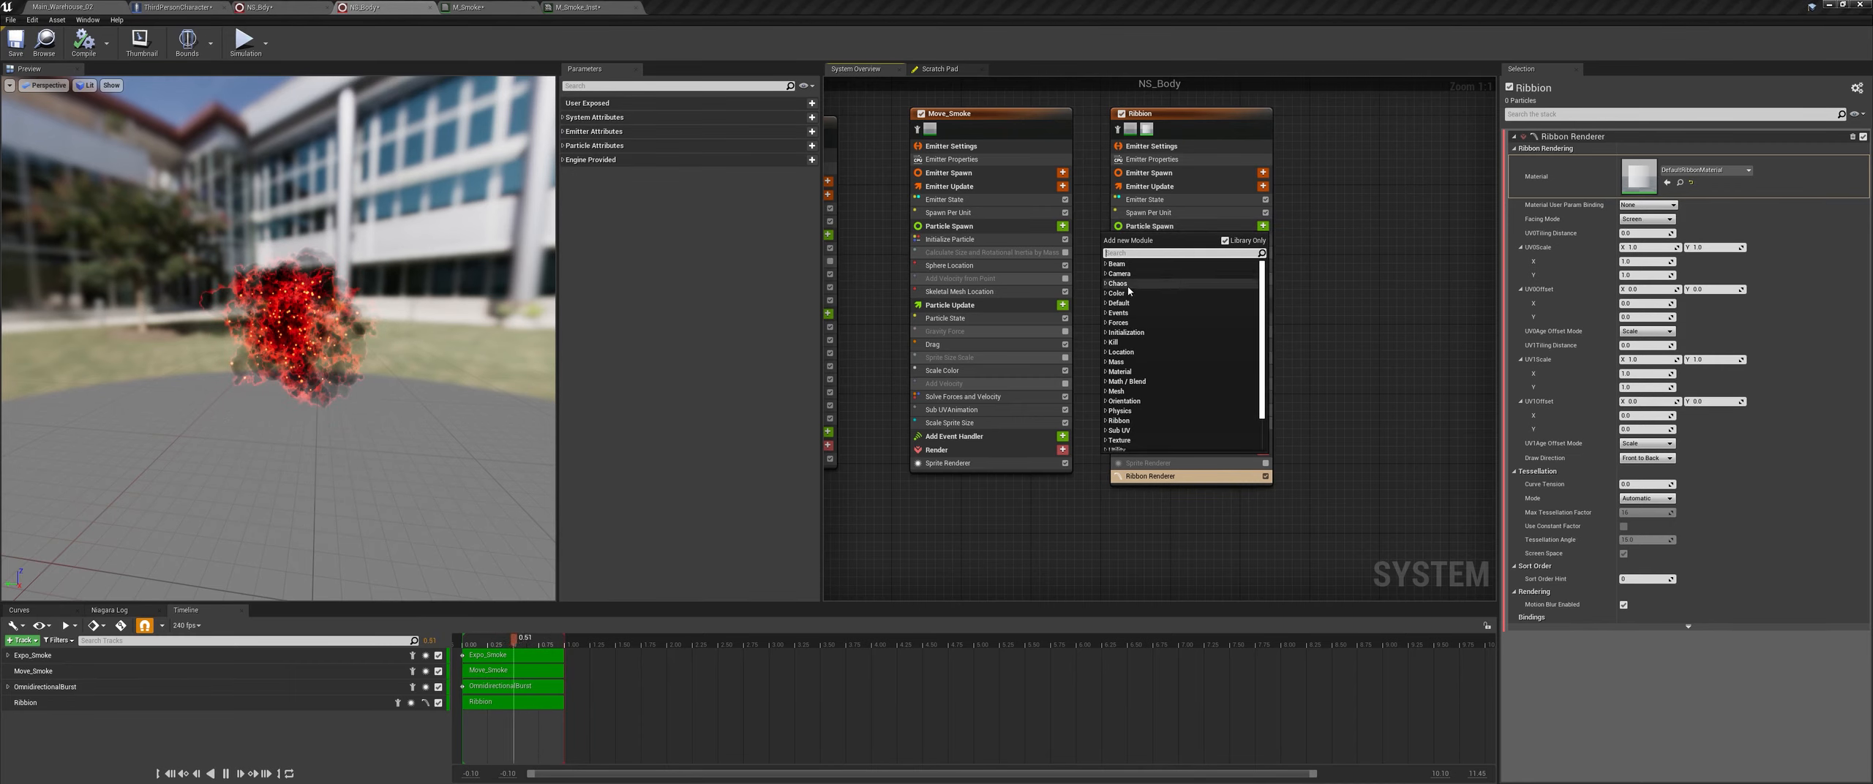
type("ribb")
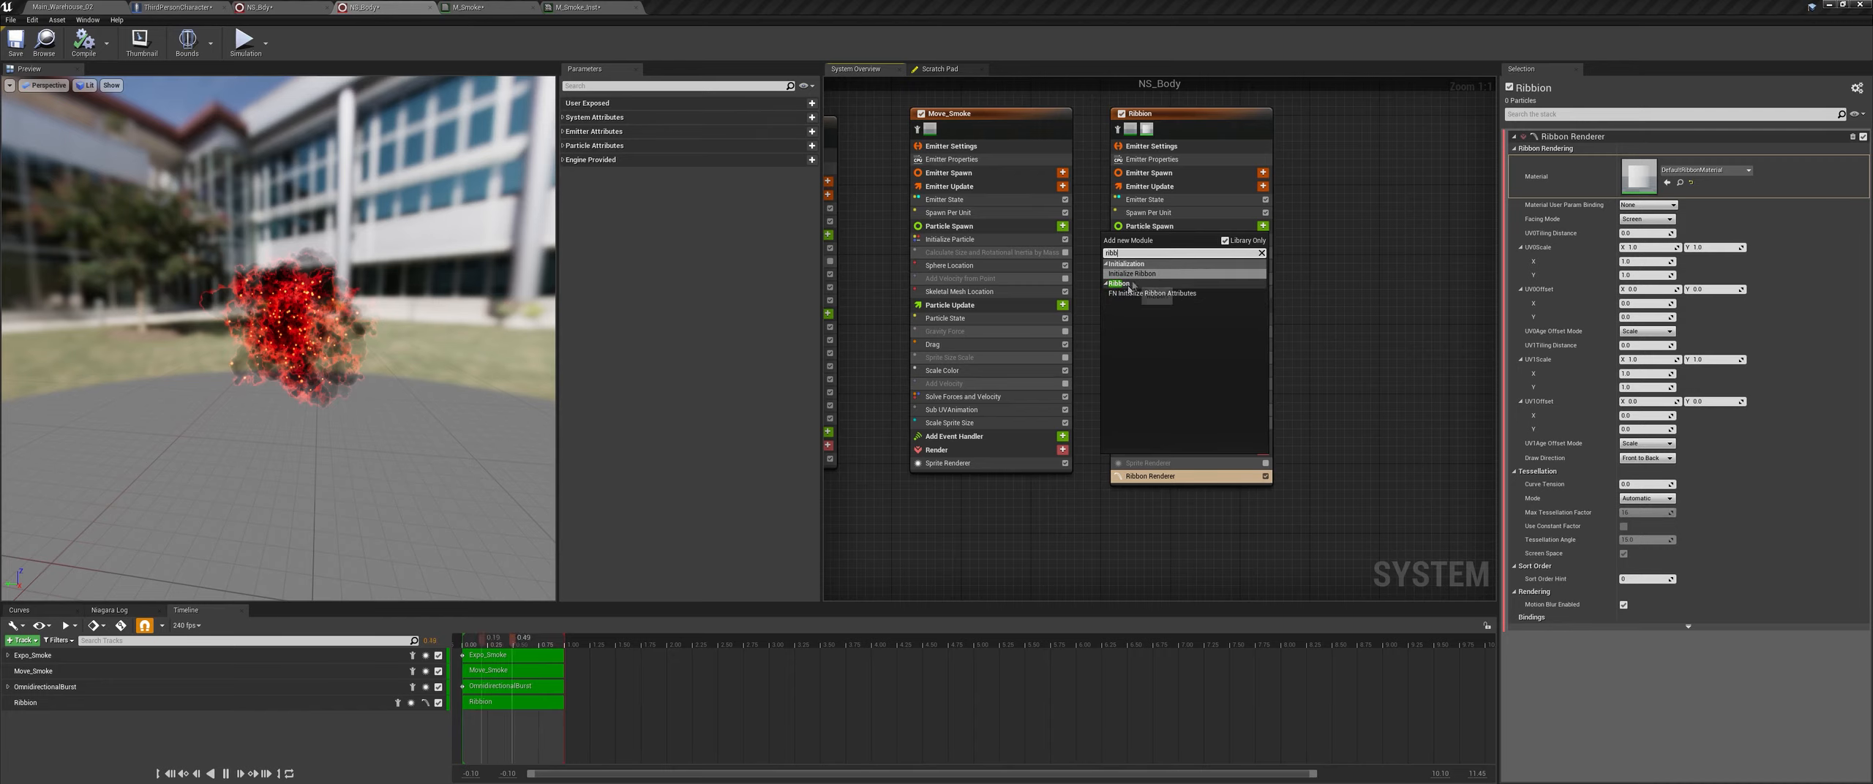
left_click(1131, 277)
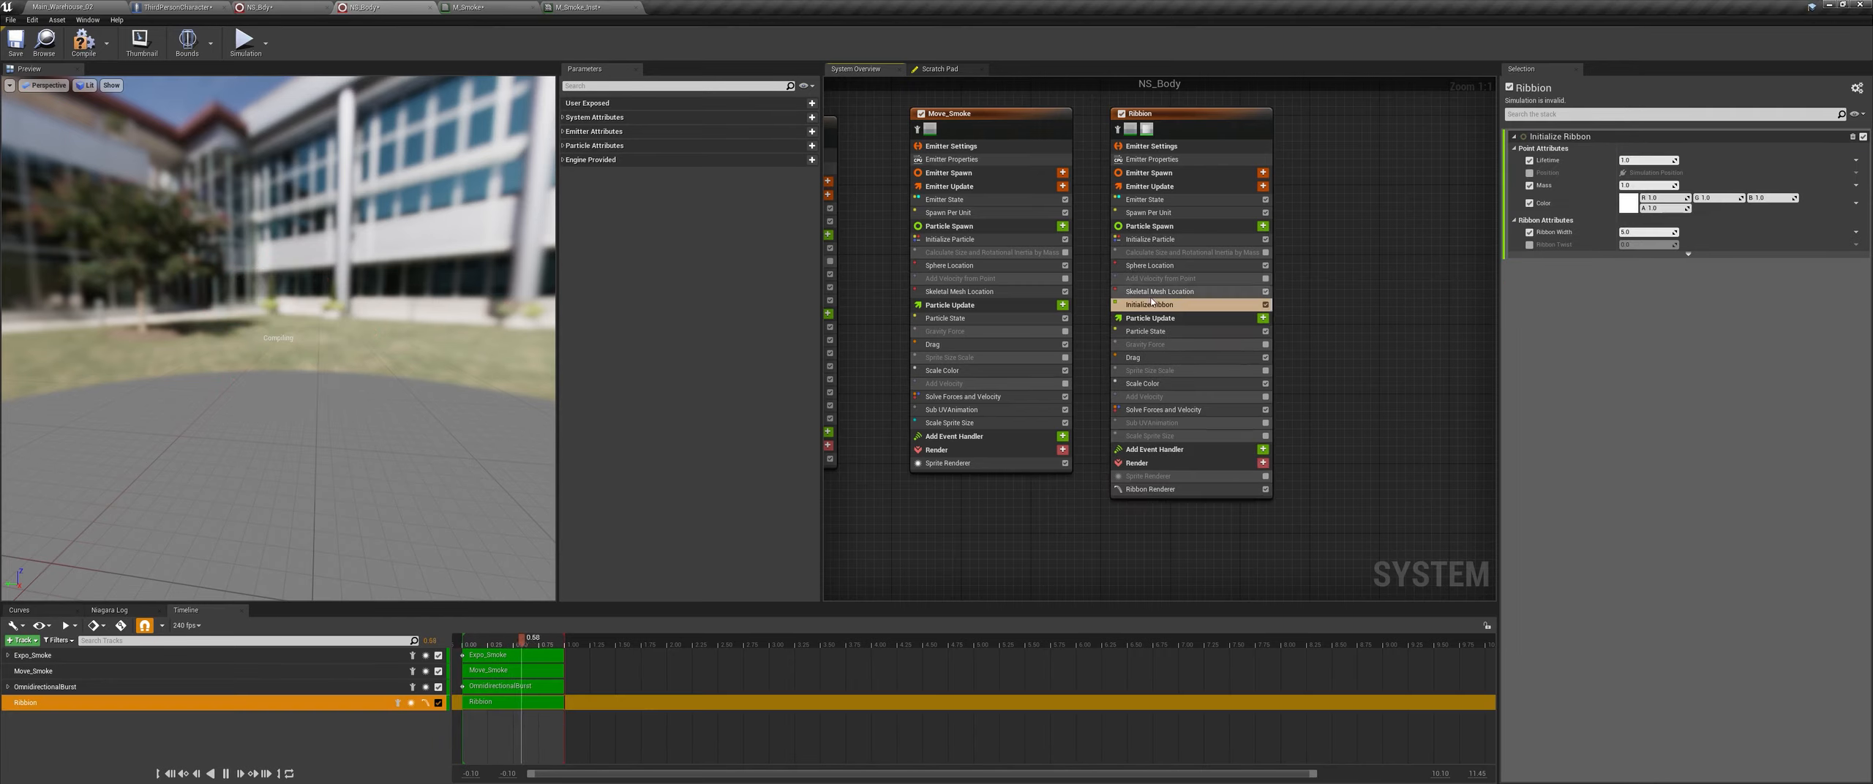
left_click(1627, 211)
left_click(1710, 234)
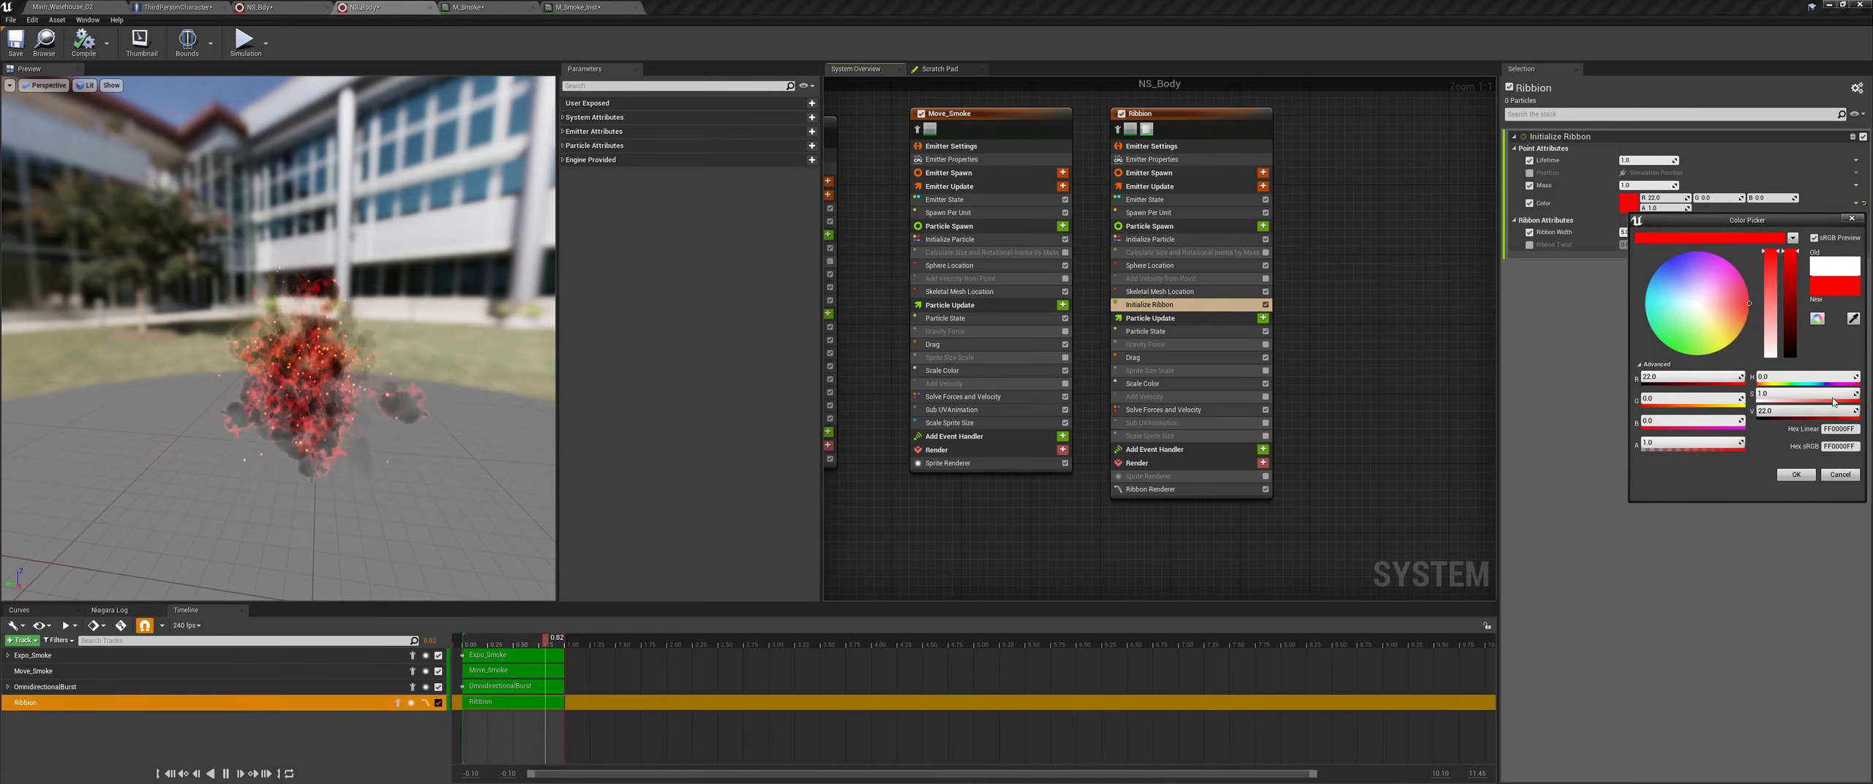
left_click(1797, 475)
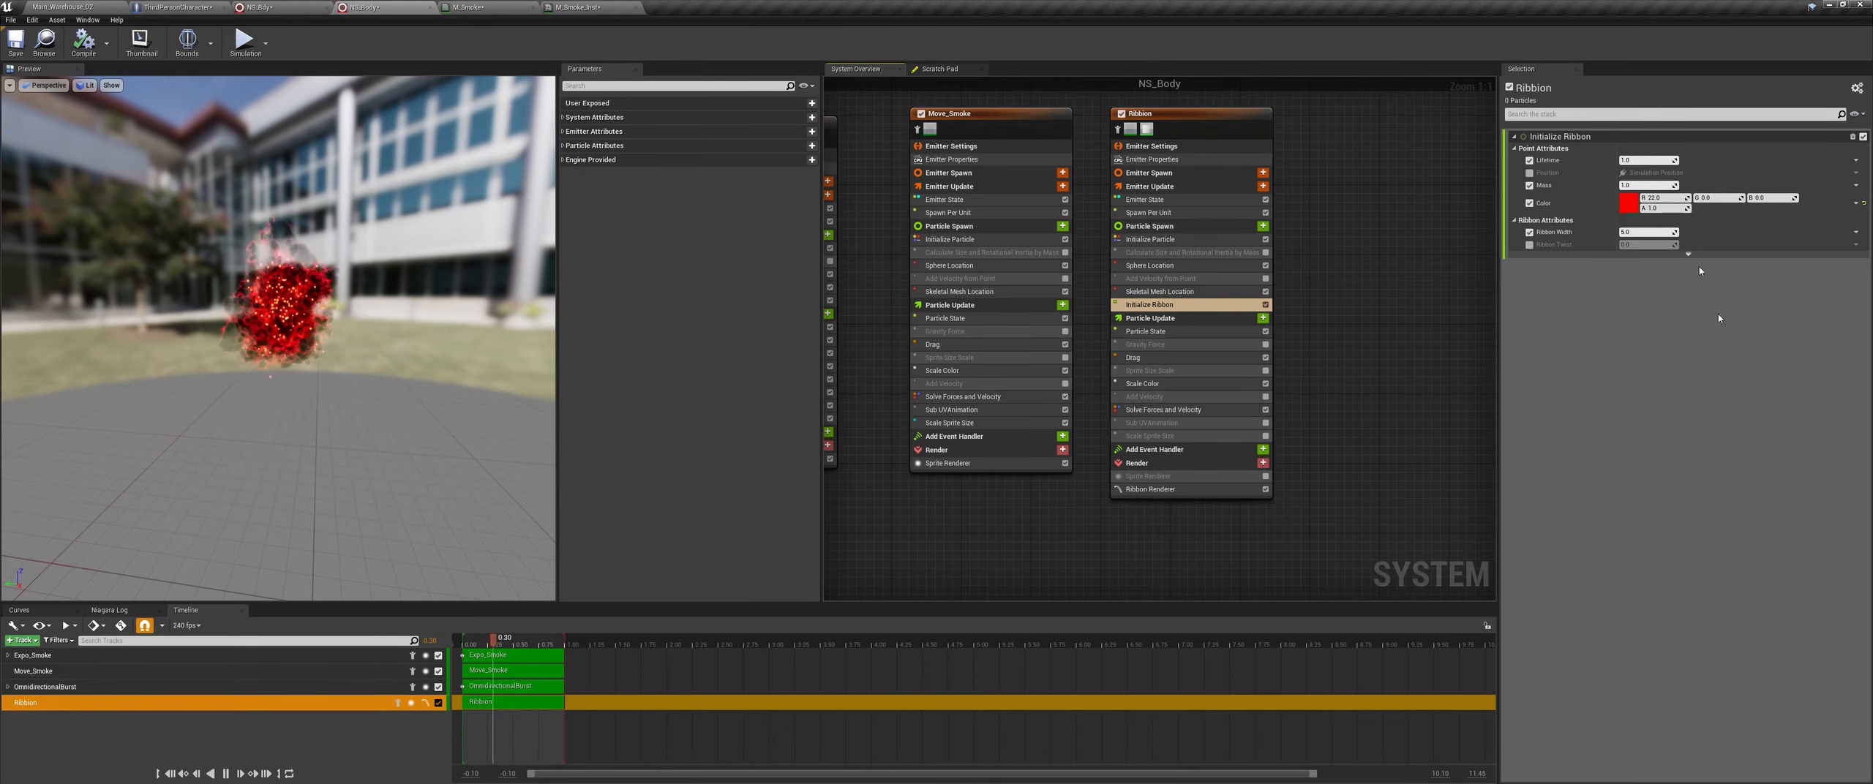
Step: Set the Initialize Ribbon module's lifetime to 0.5 and its ribbon width to 1
left_click(1640, 160)
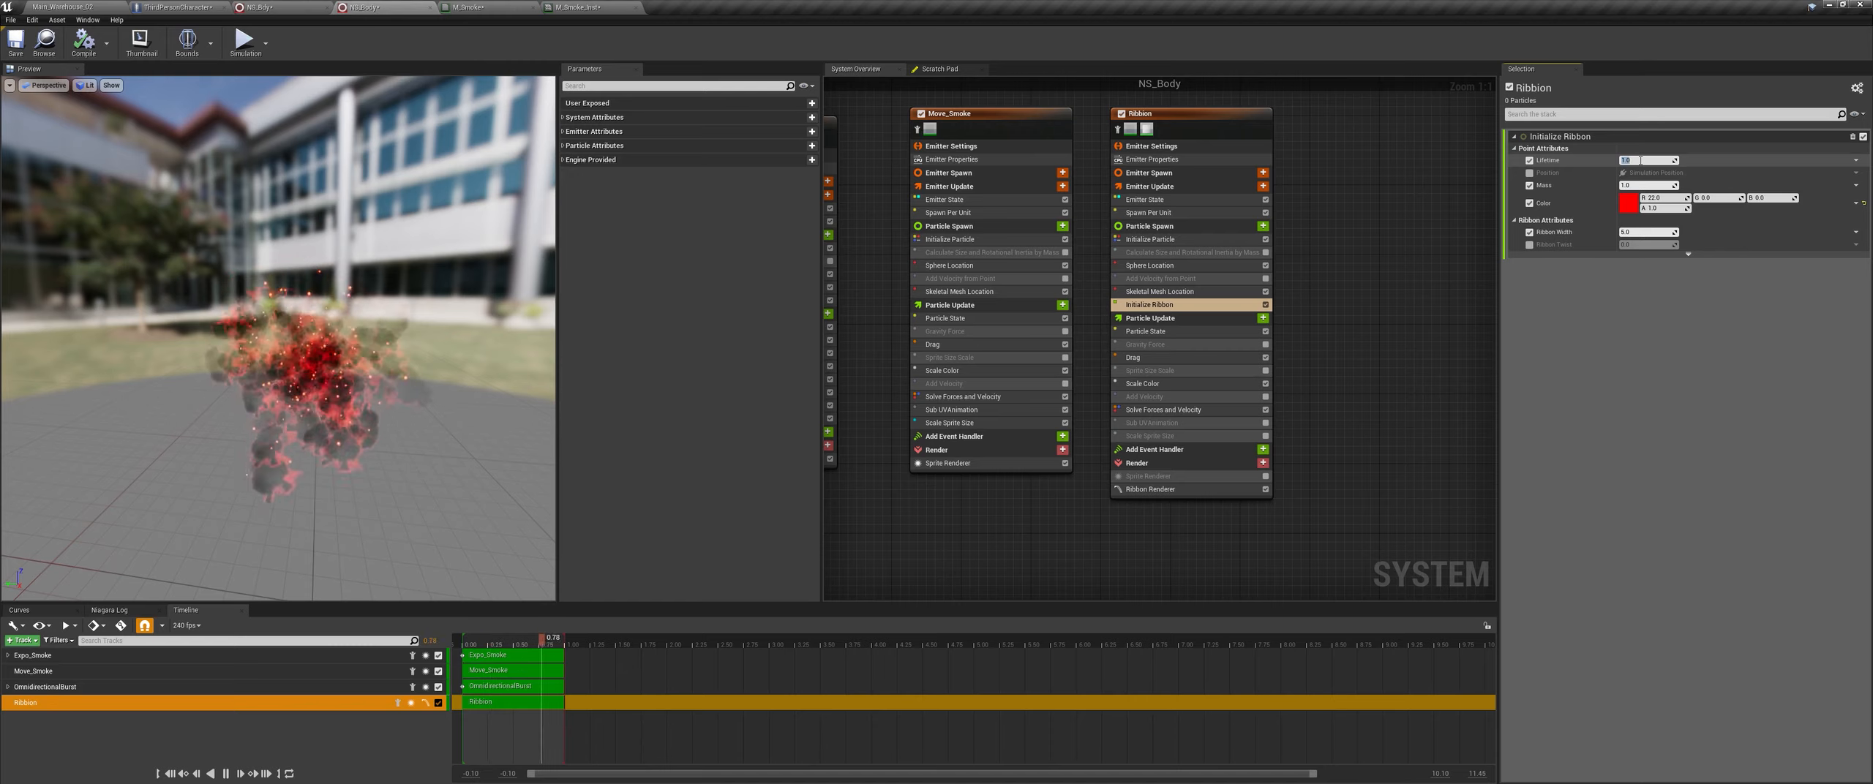
type("0.5")
left_click(1636, 233)
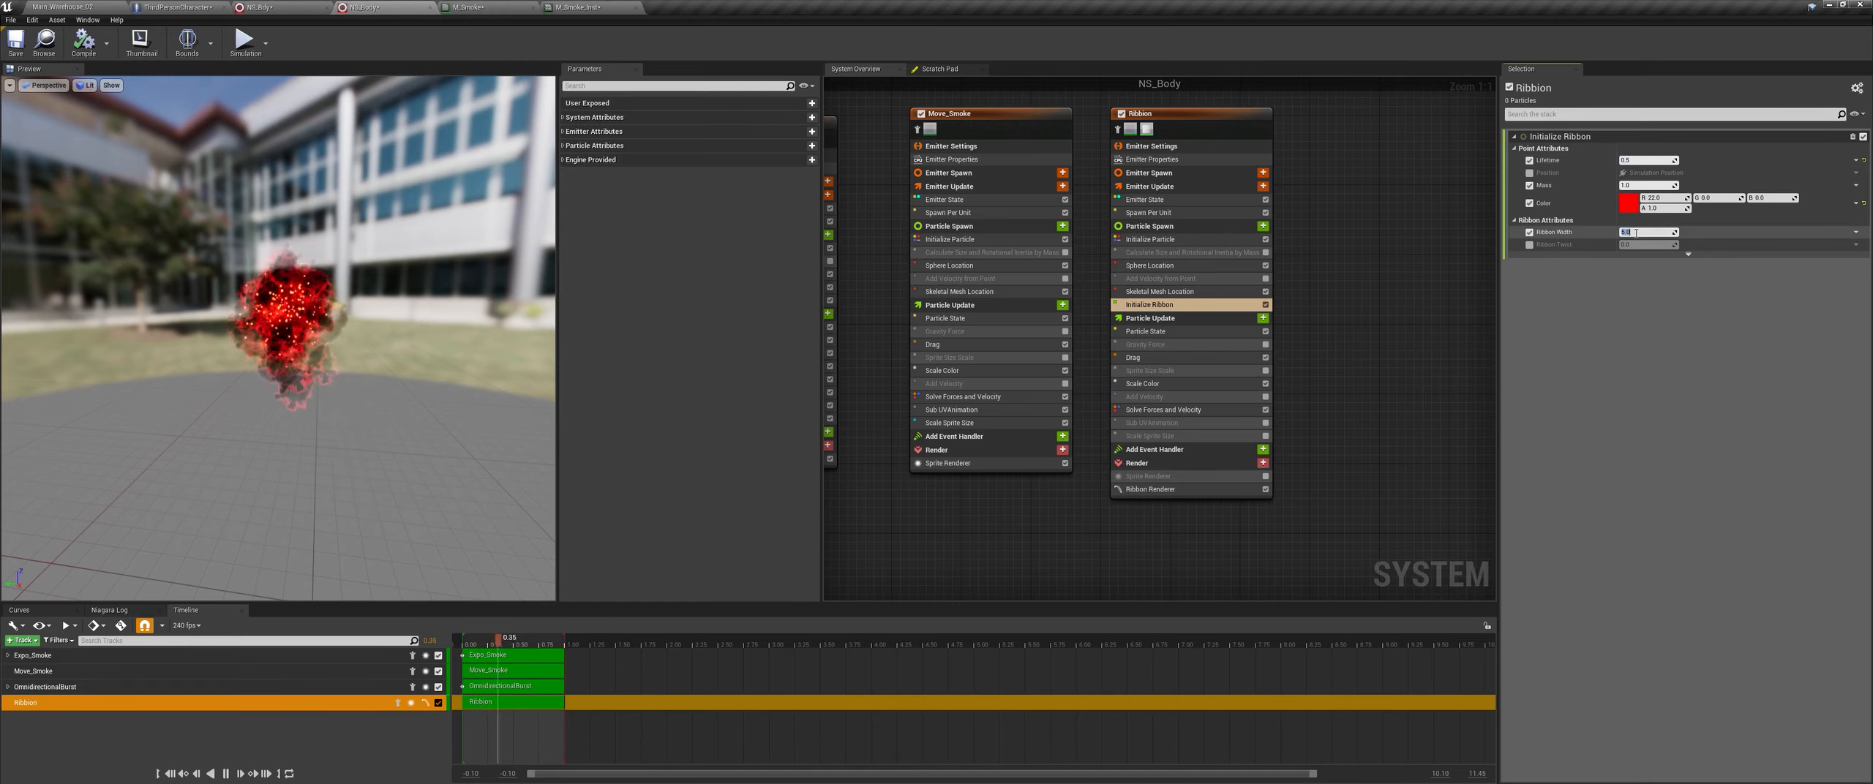
type("1")
key("Return")
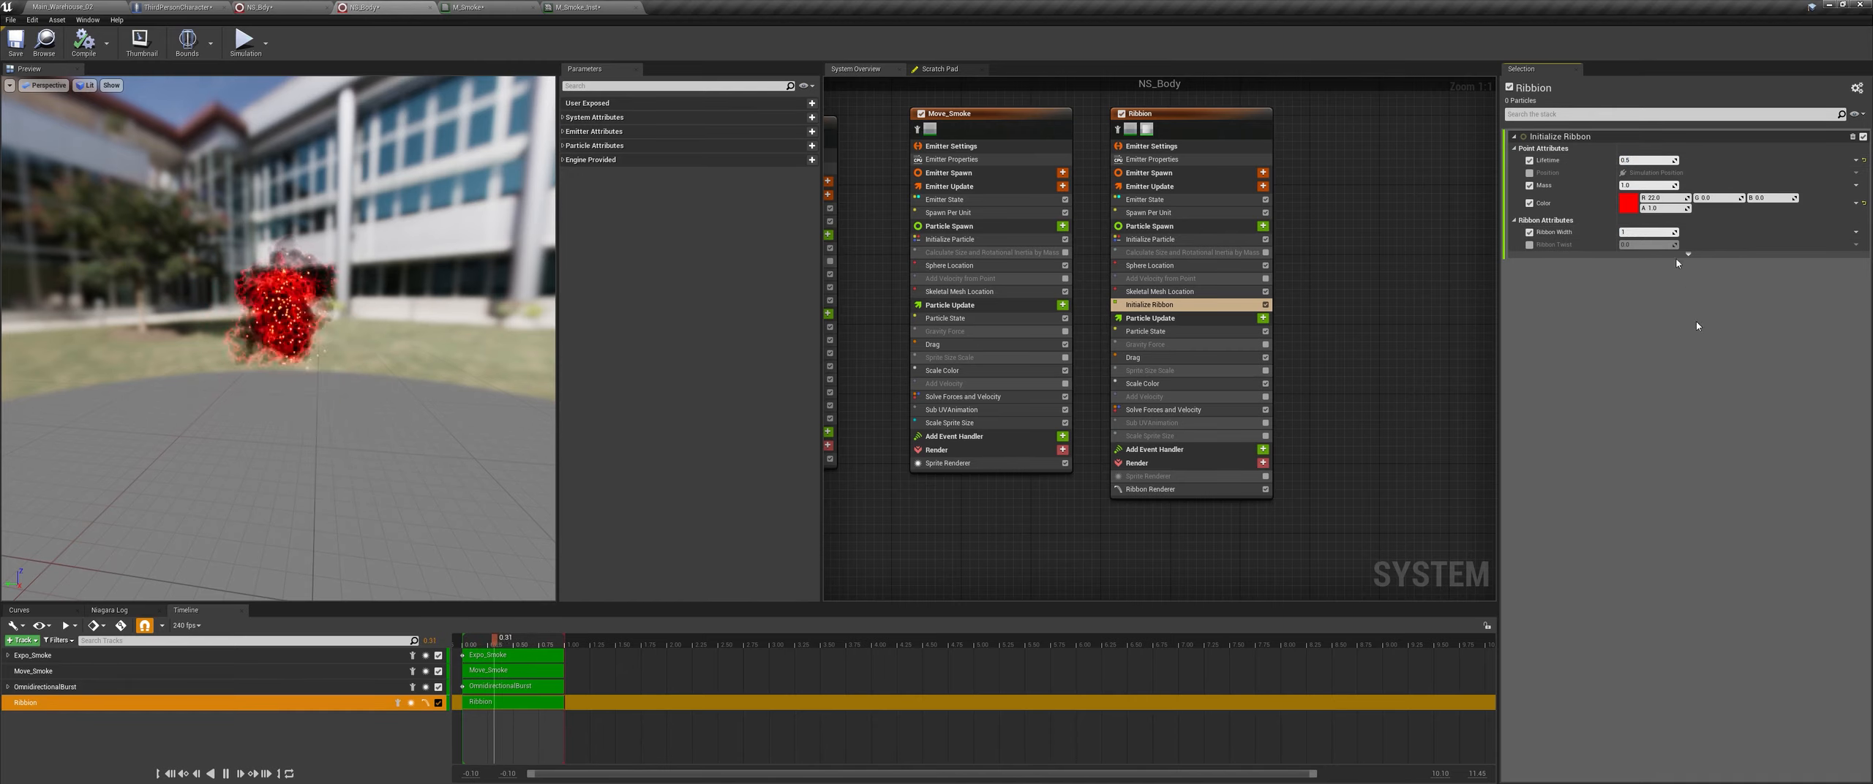
Step: Play the level in a new window, run the character to examine the thin red ribbons, and end the preview
left_click(107, 6)
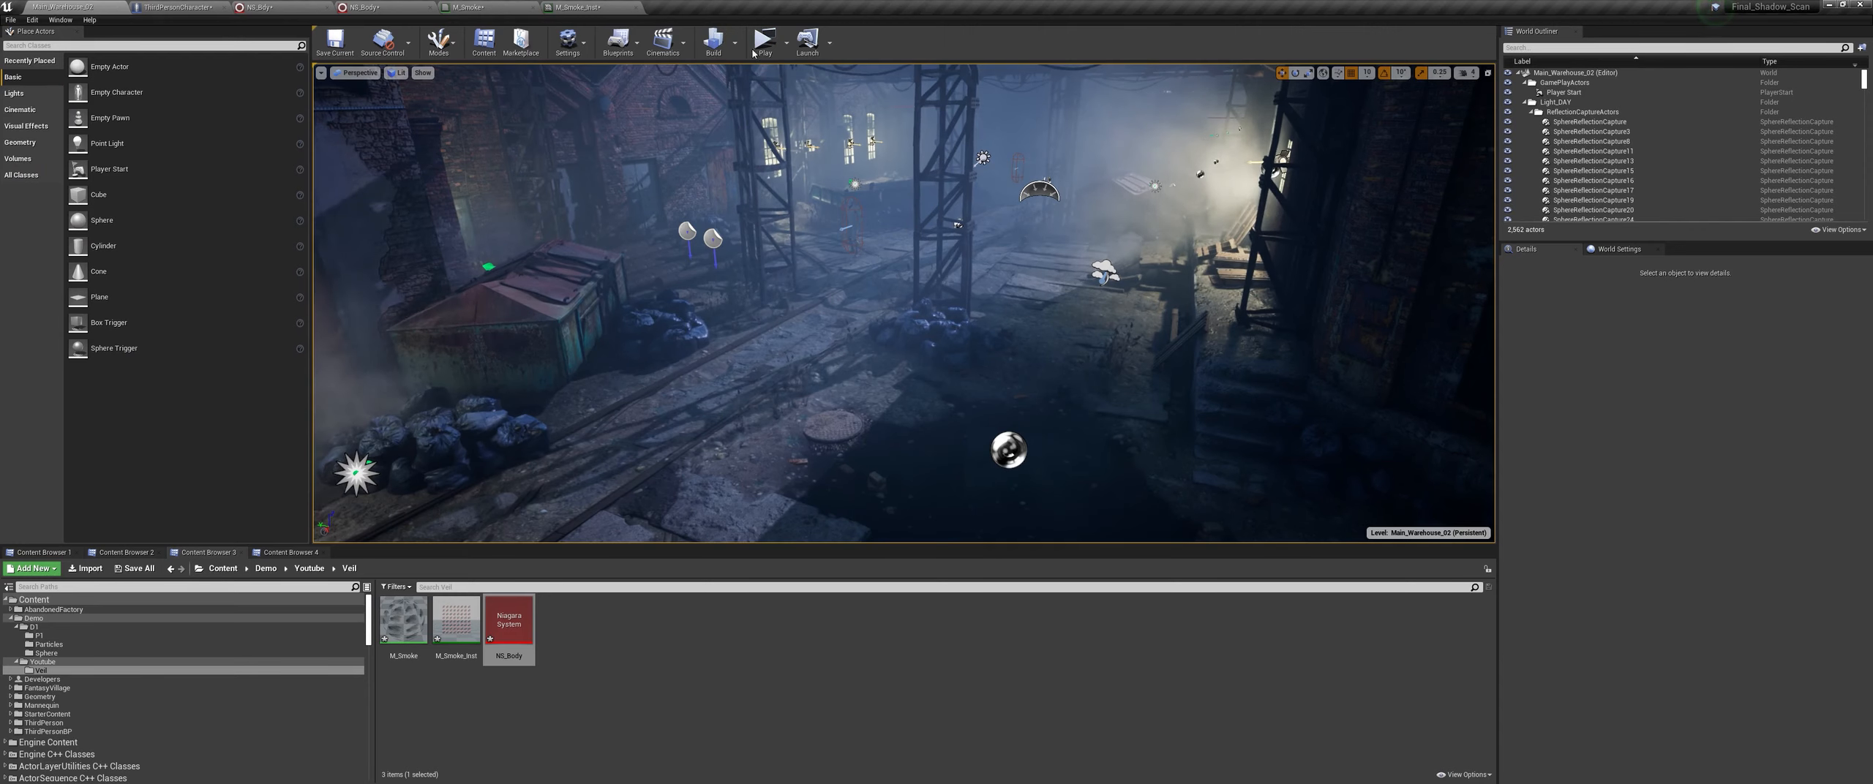
left_click(765, 42)
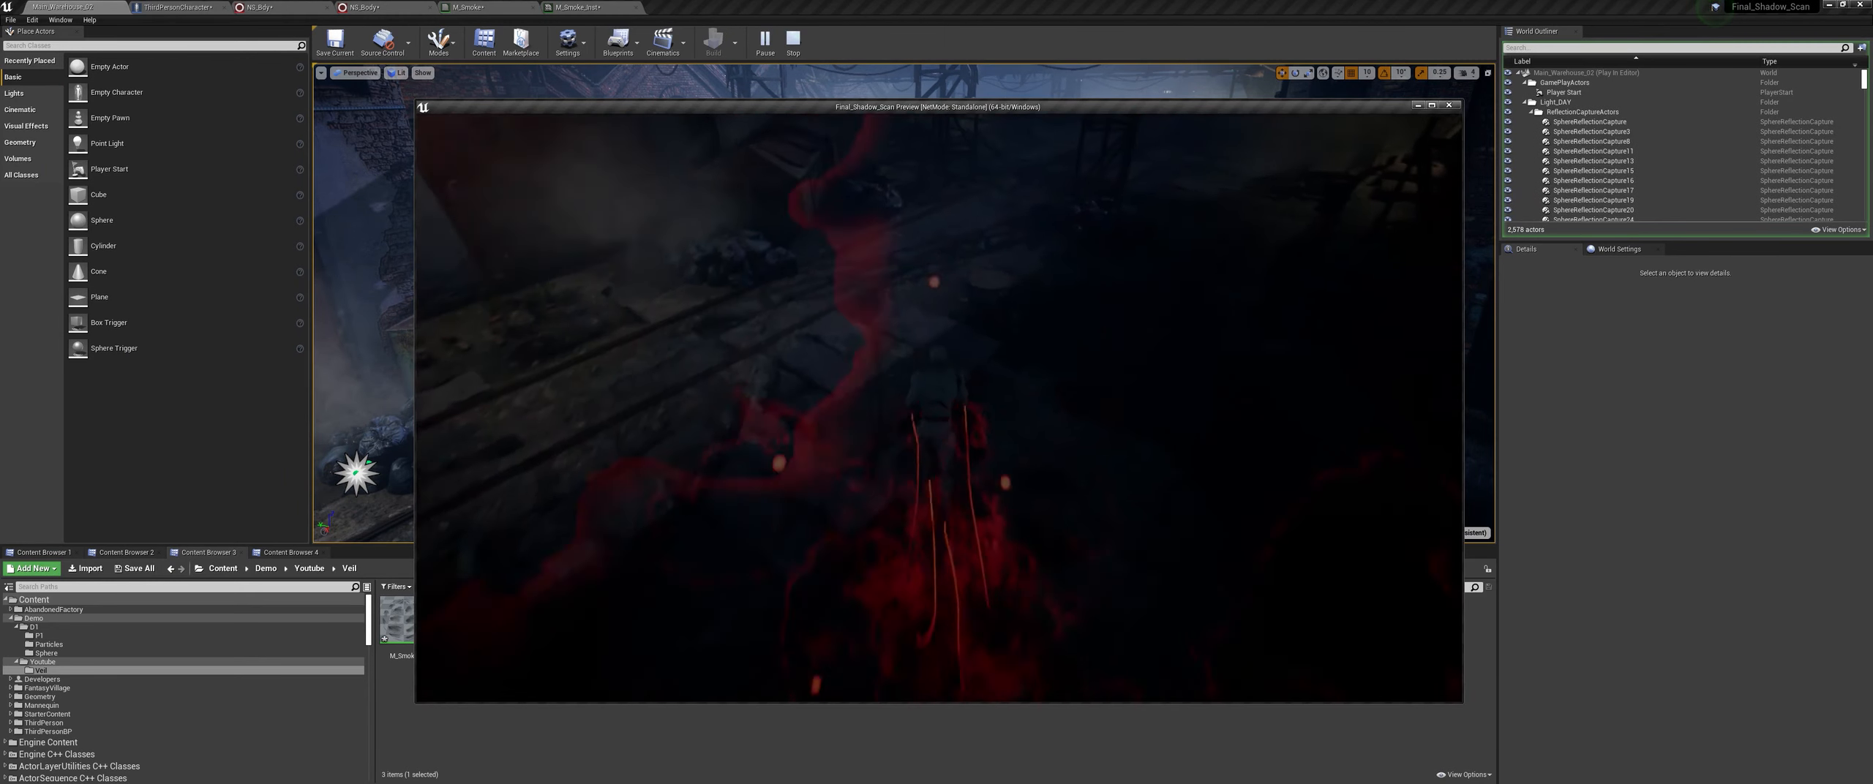
key("w")
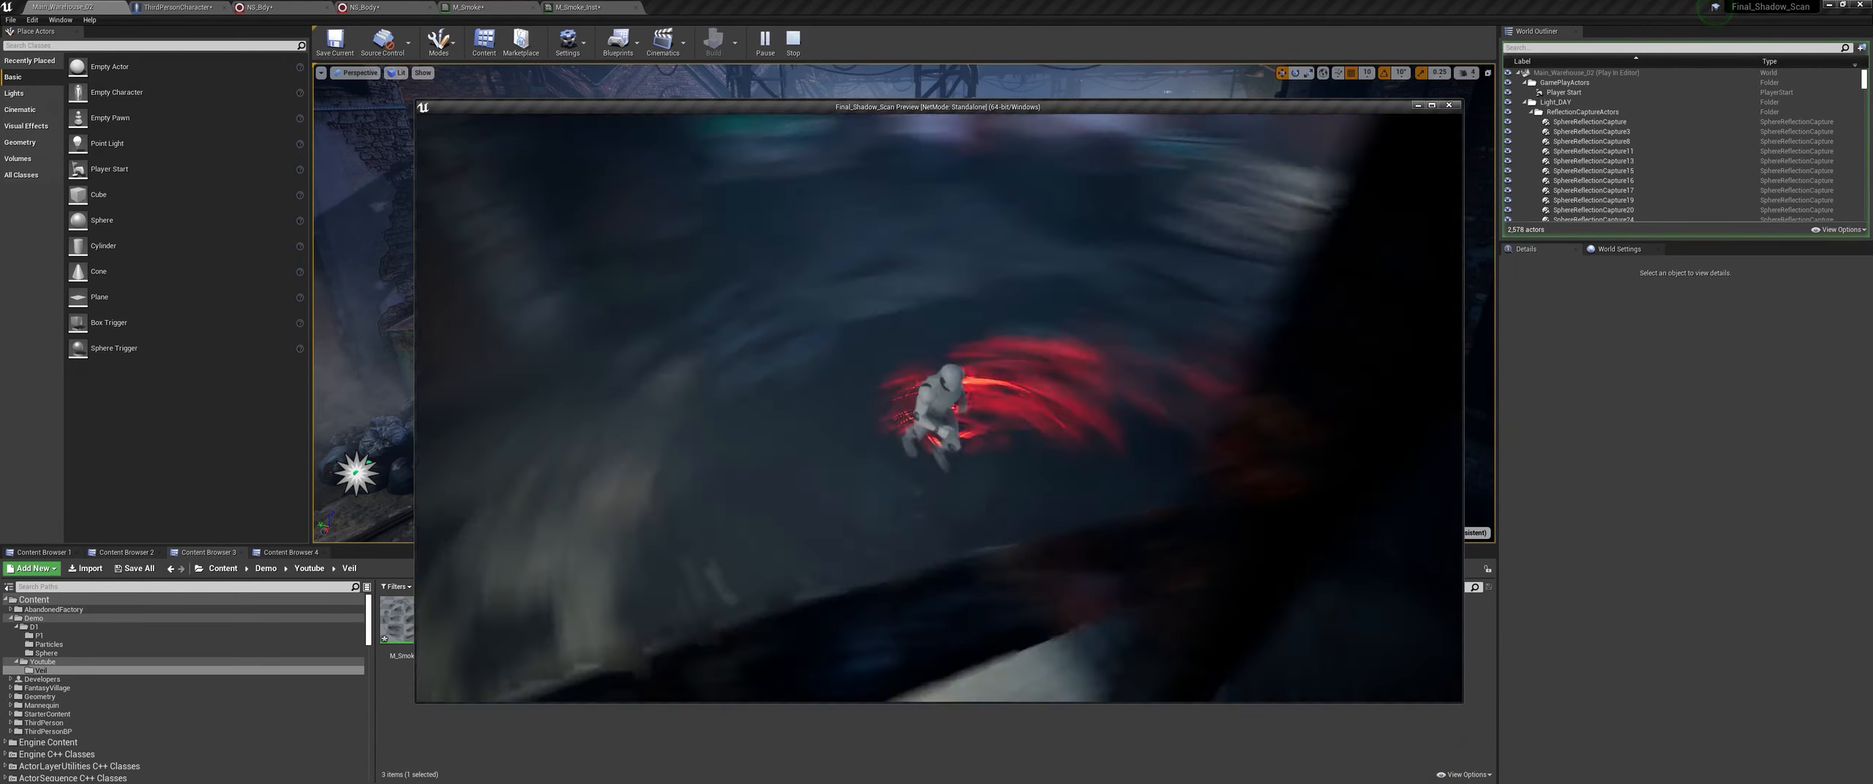
key("Escape")
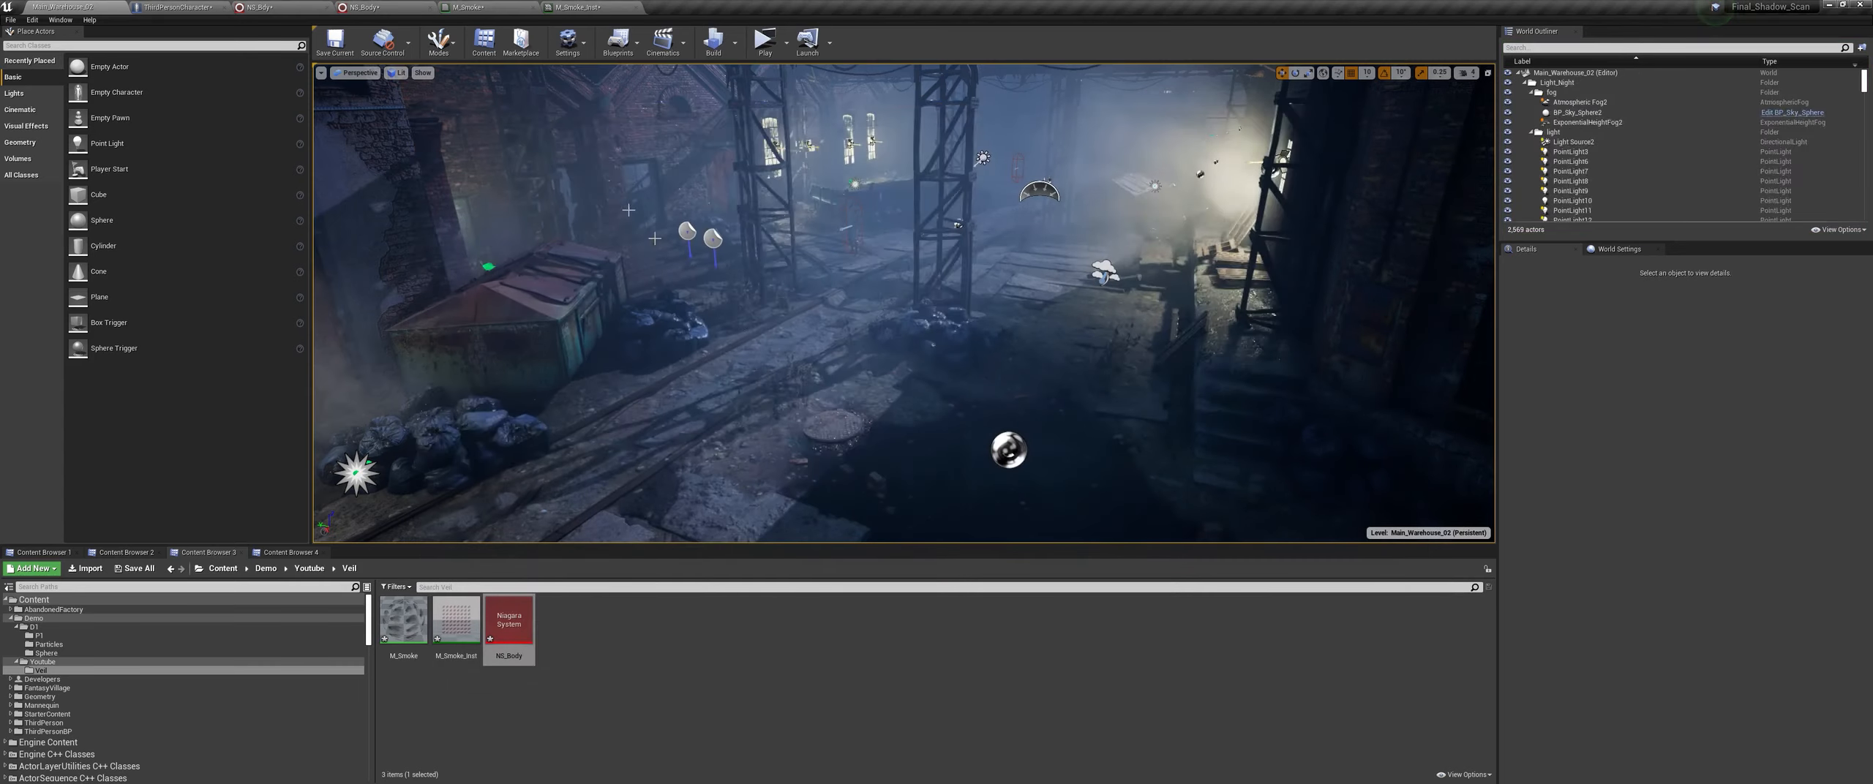
Step: In NS_Body, try Random (All Bones) as the bone sampling mode of the Ribbion emitter's Skeletal Mesh Location module
left_click(415, 4)
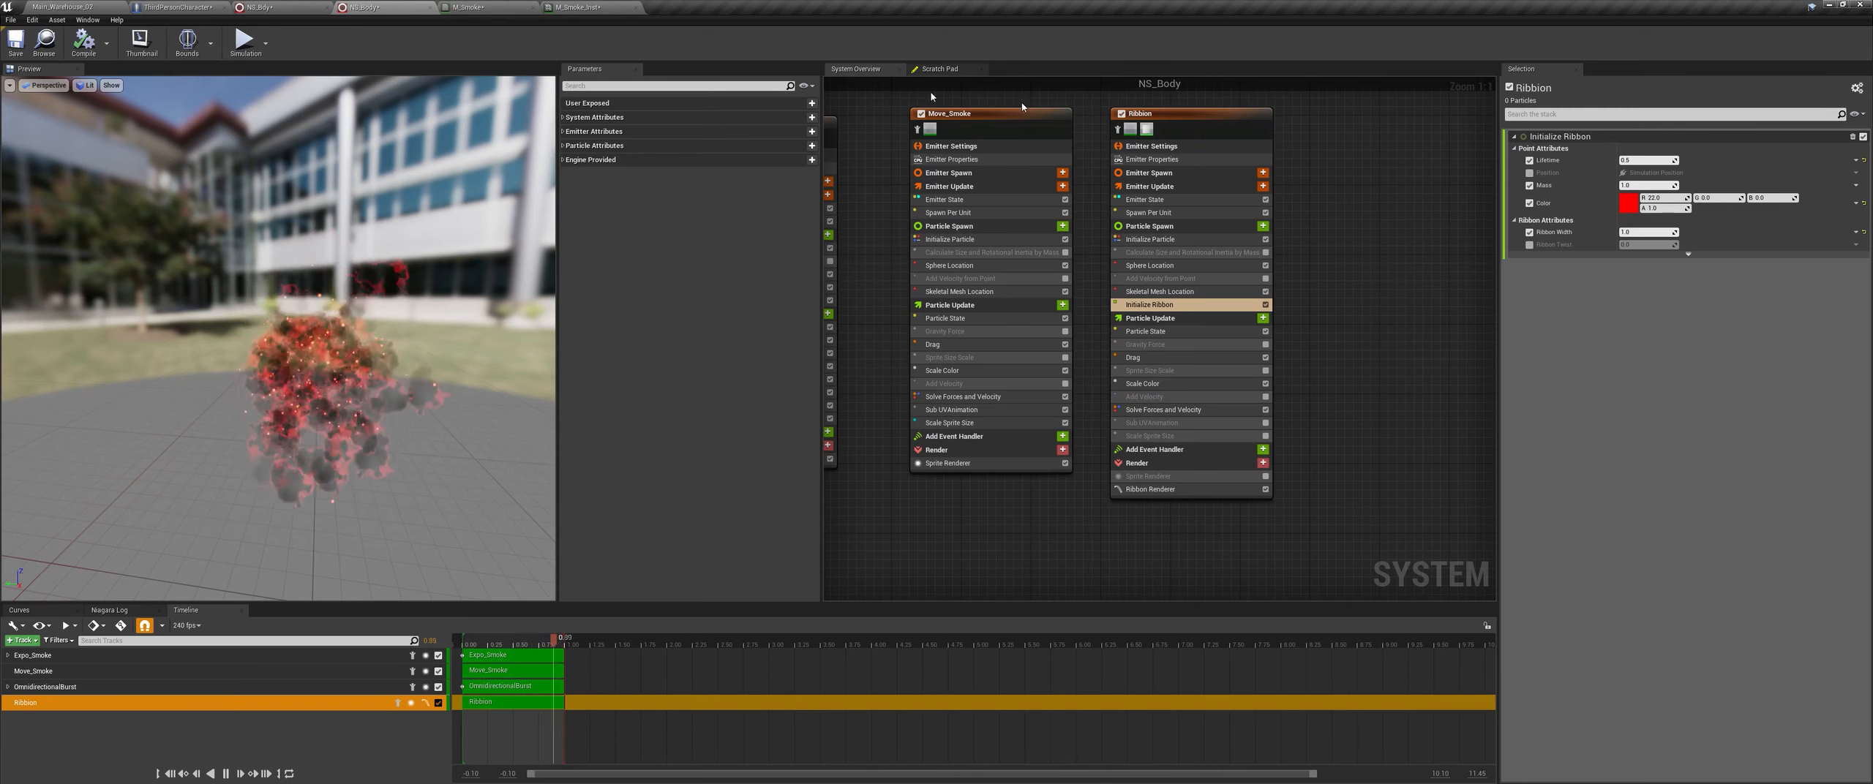
left_click(1163, 291)
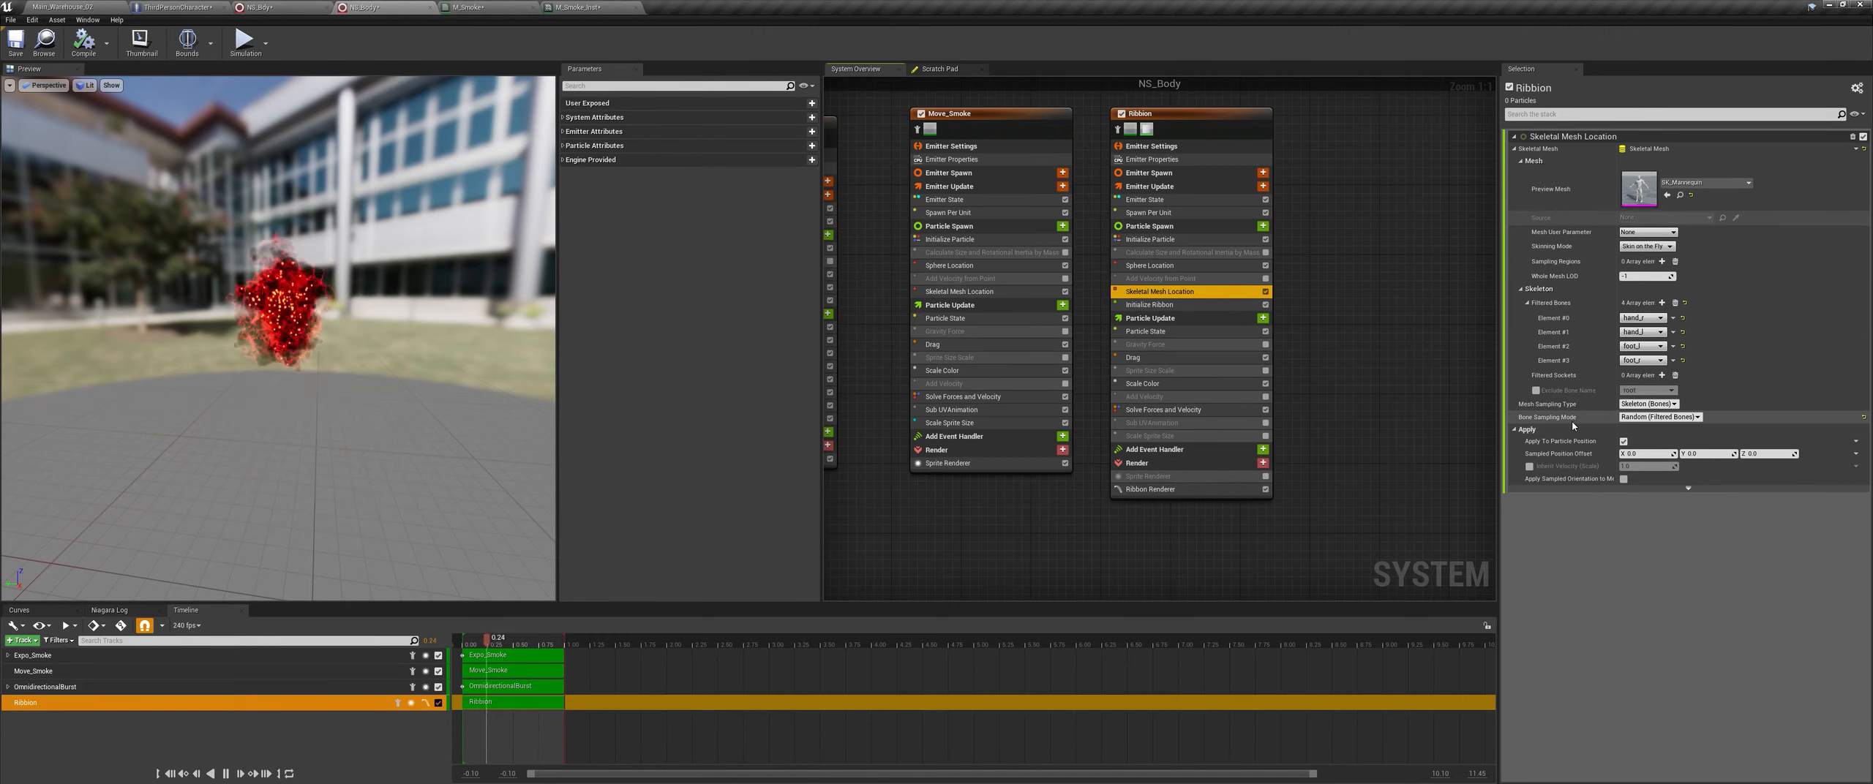
left_click(1627, 418)
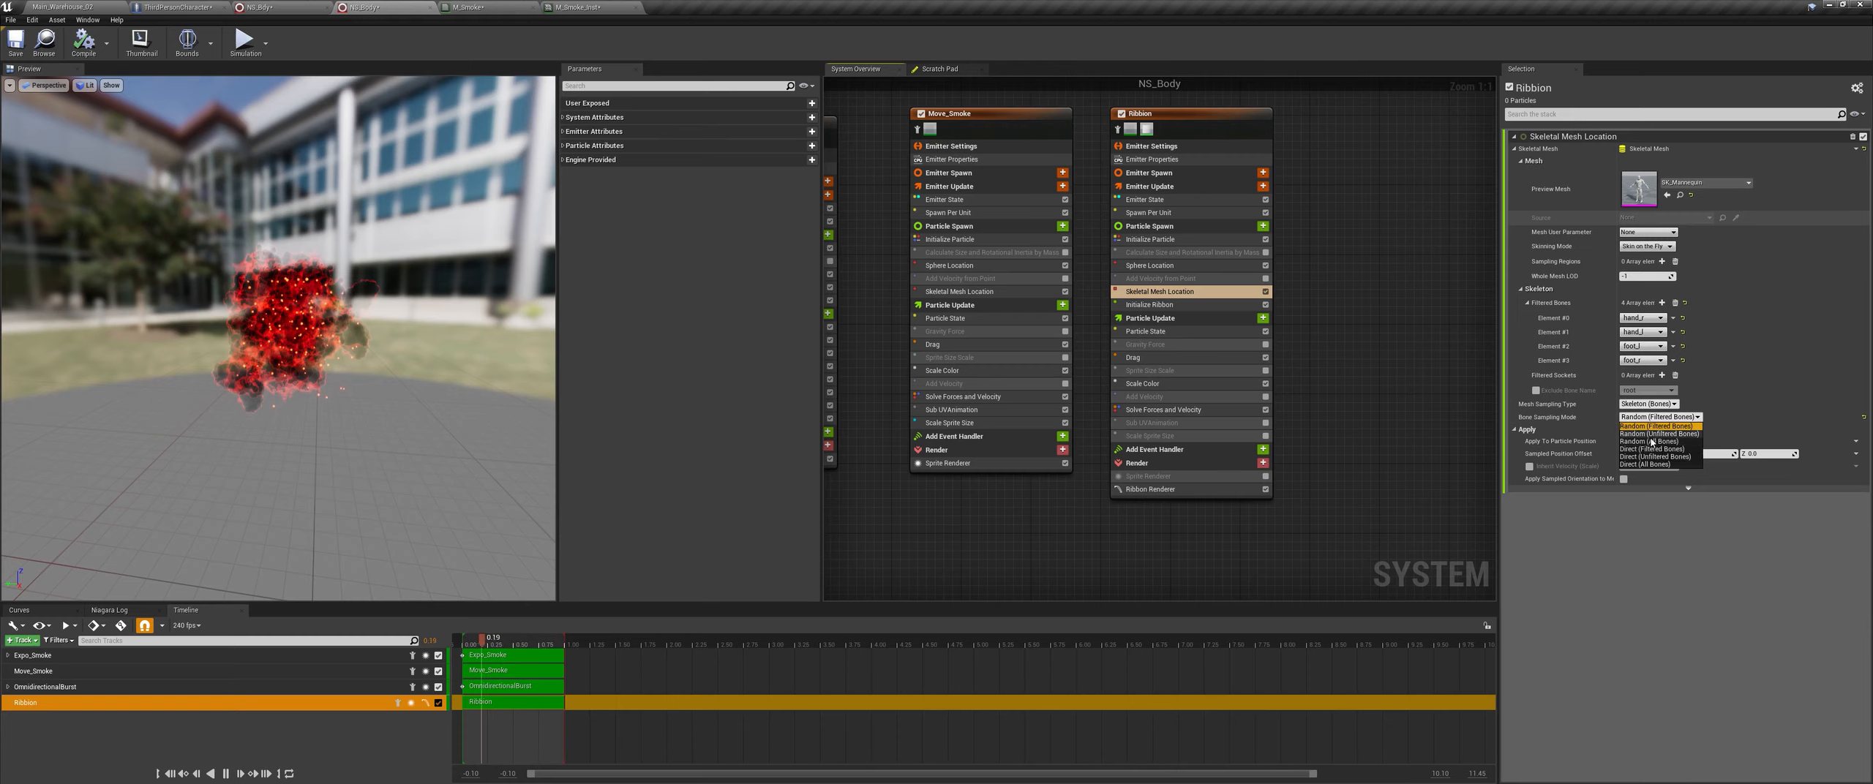
left_click(1652, 442)
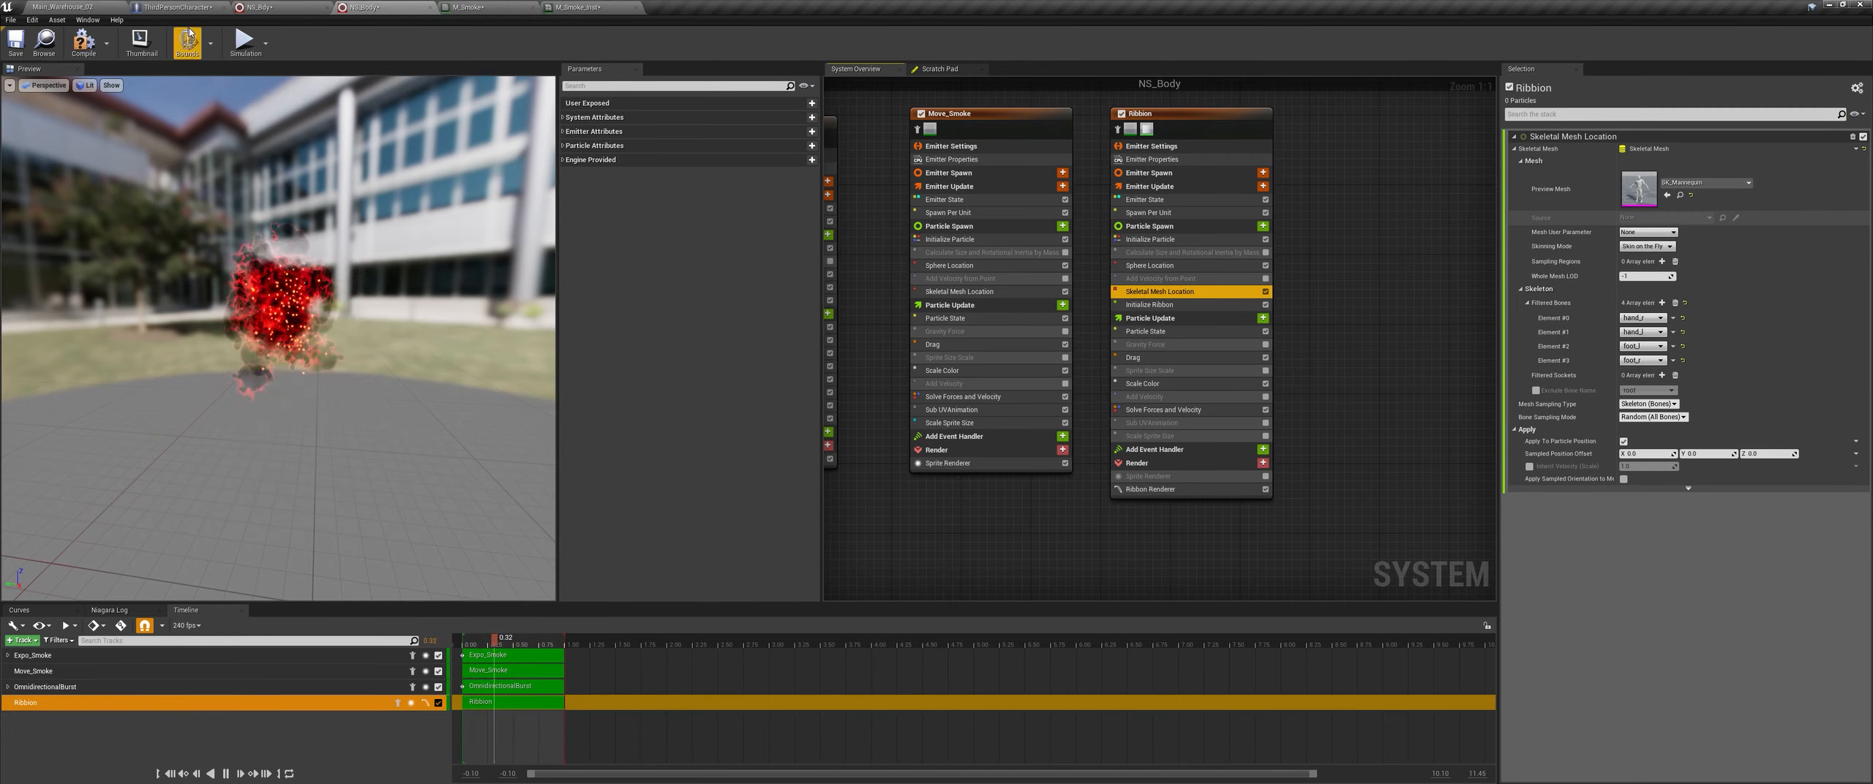
Step: Preview the level, running and jumping with the character to examine ribbons sampled from all bones, and return to NS_Body
left_click(73, 6)
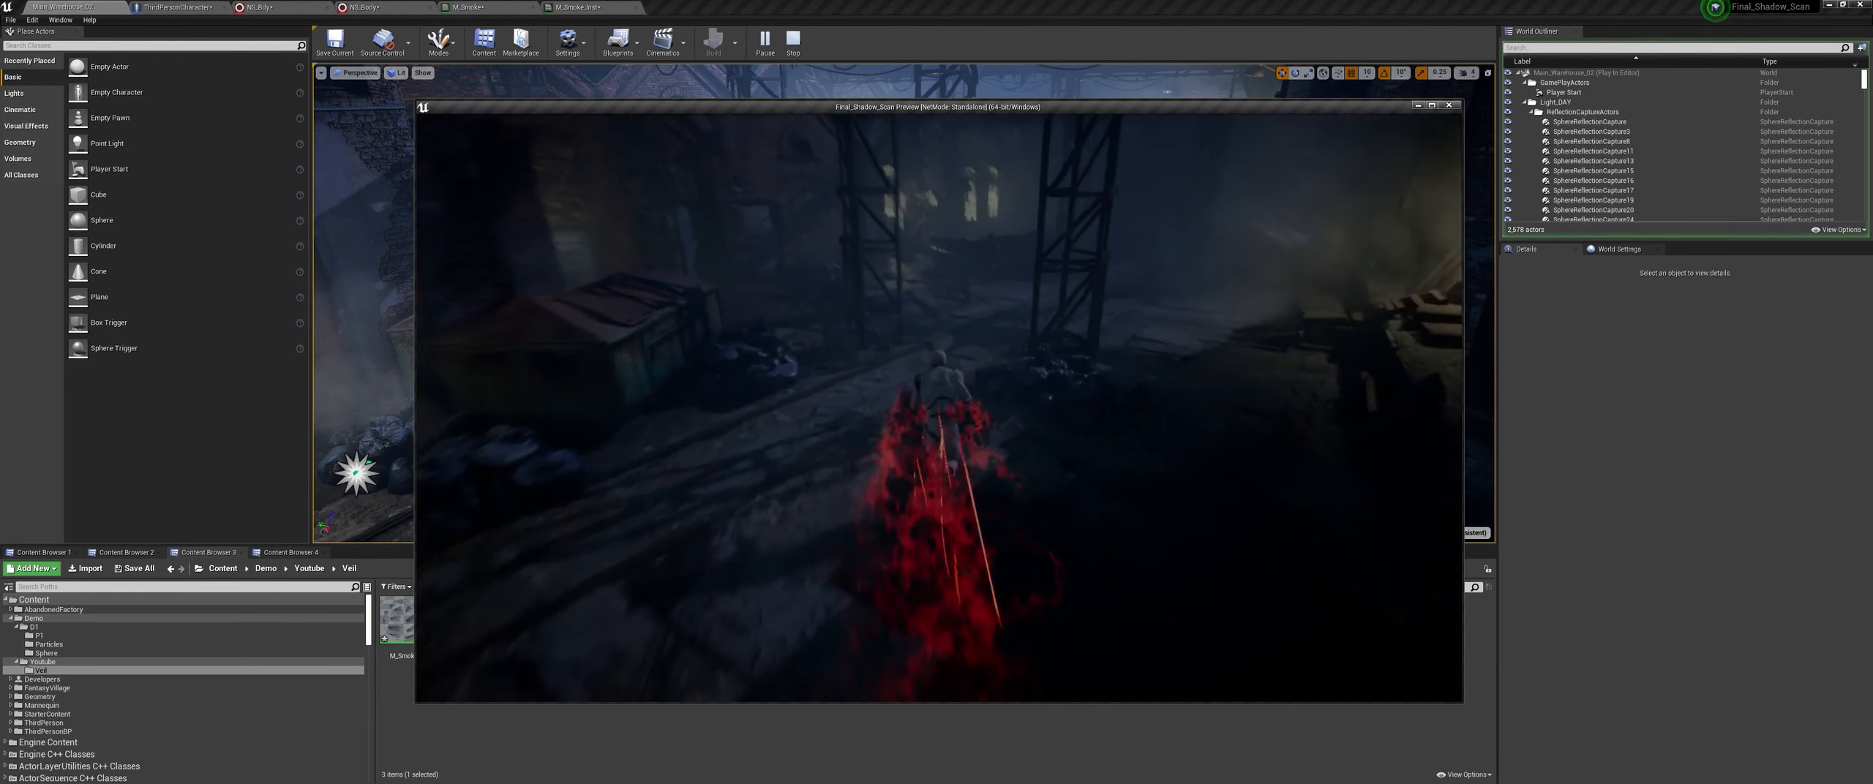
key("w")
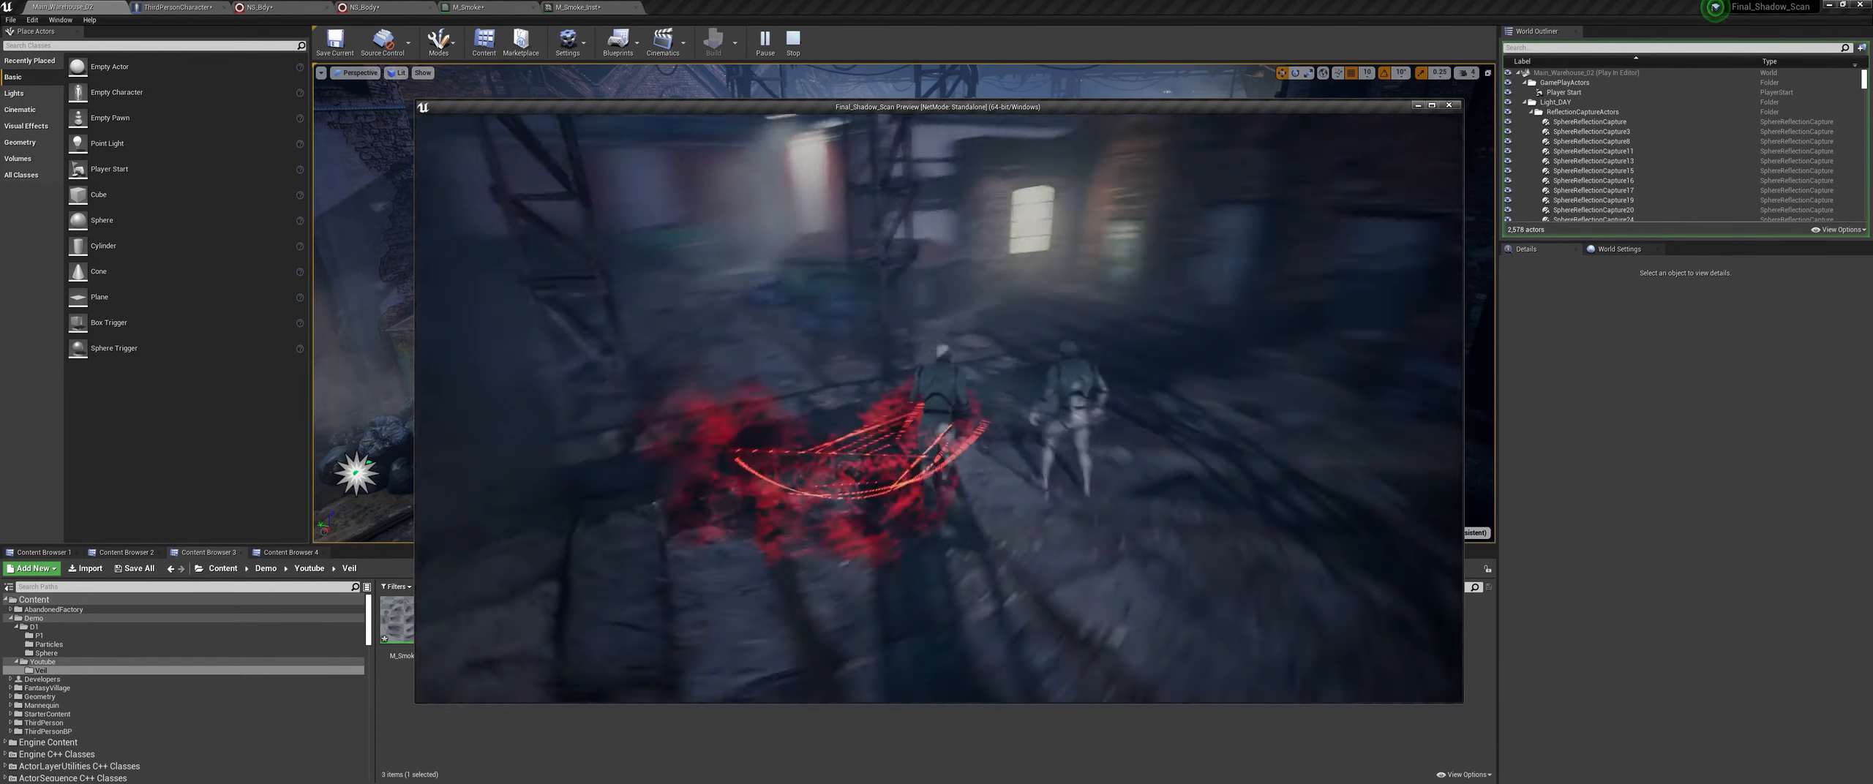
key("space")
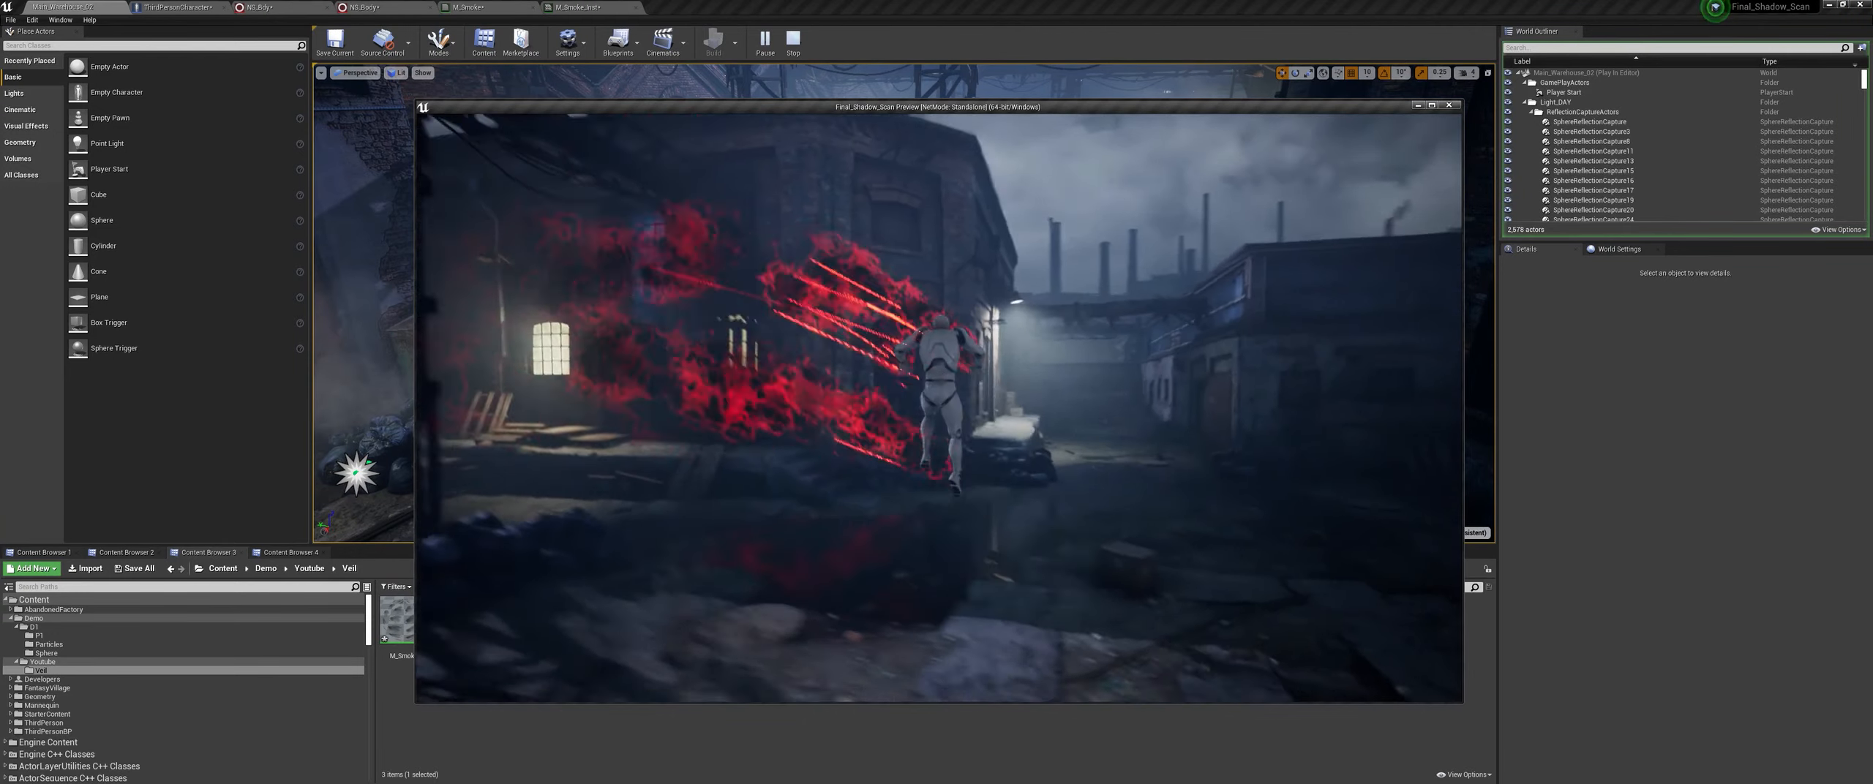
key("w")
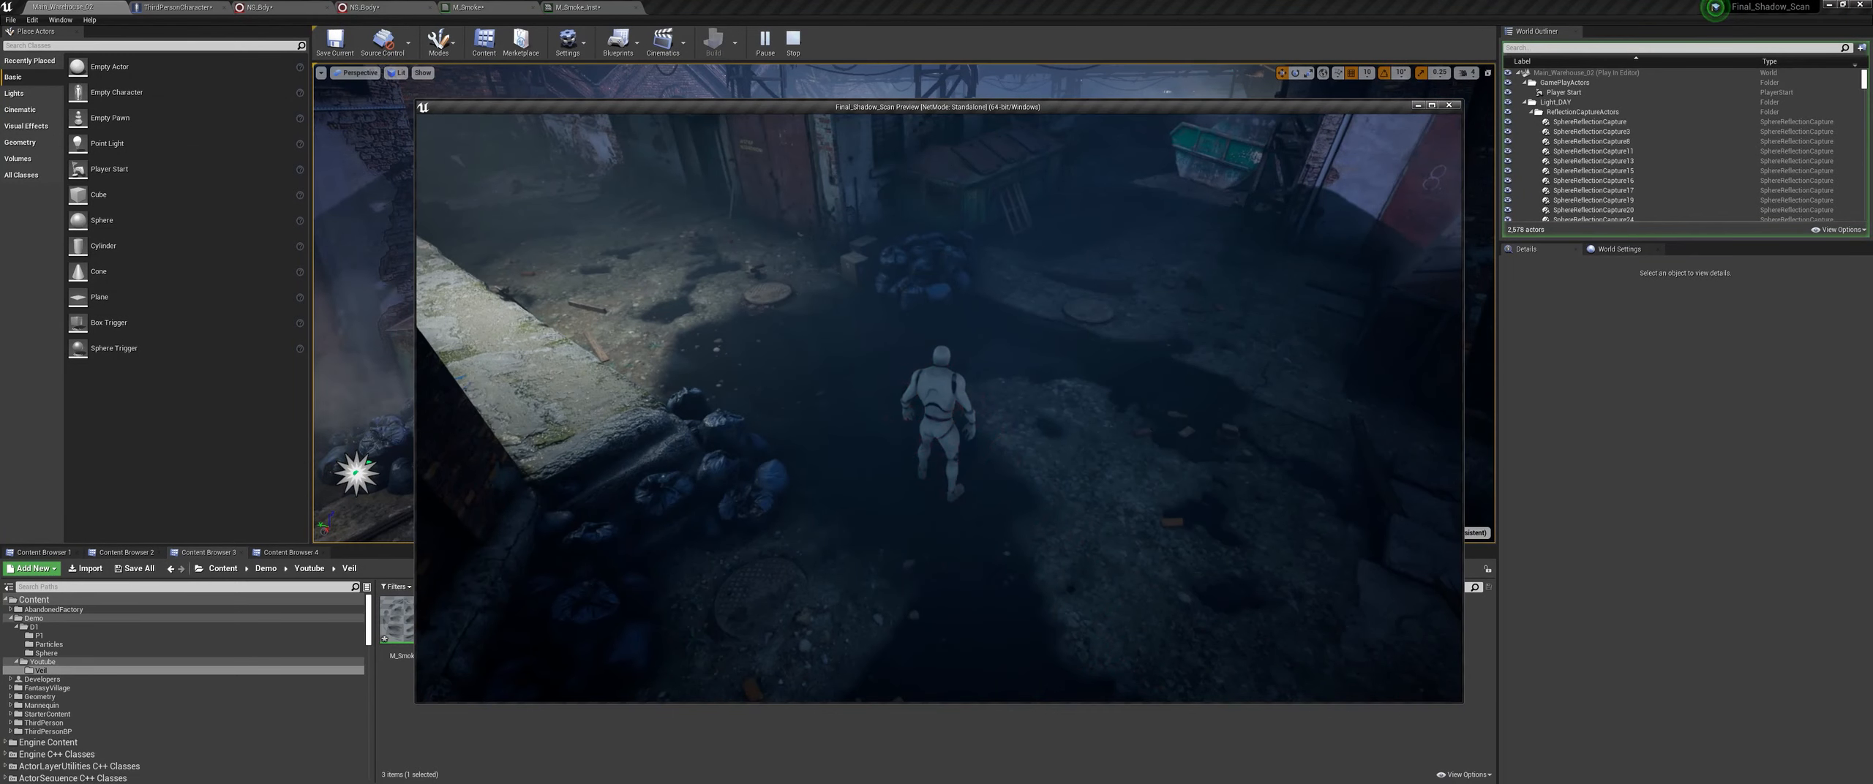
key("Escape")
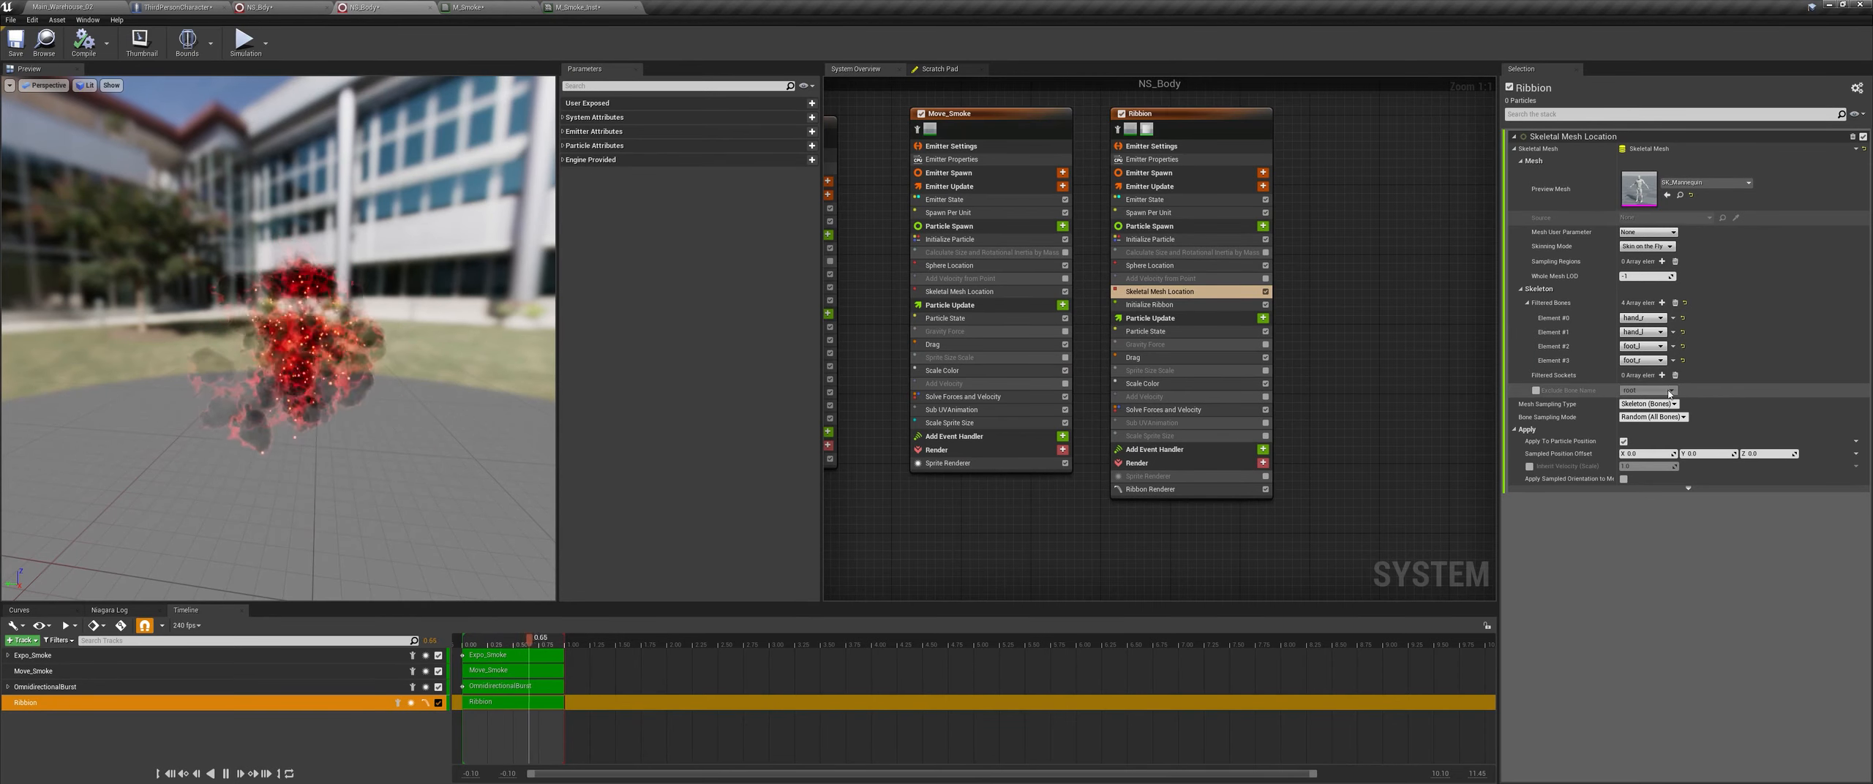
Step: Restore the Ribbion emitter's bone sampling mode to Random (Filtered Bones)
left_click(1652, 417)
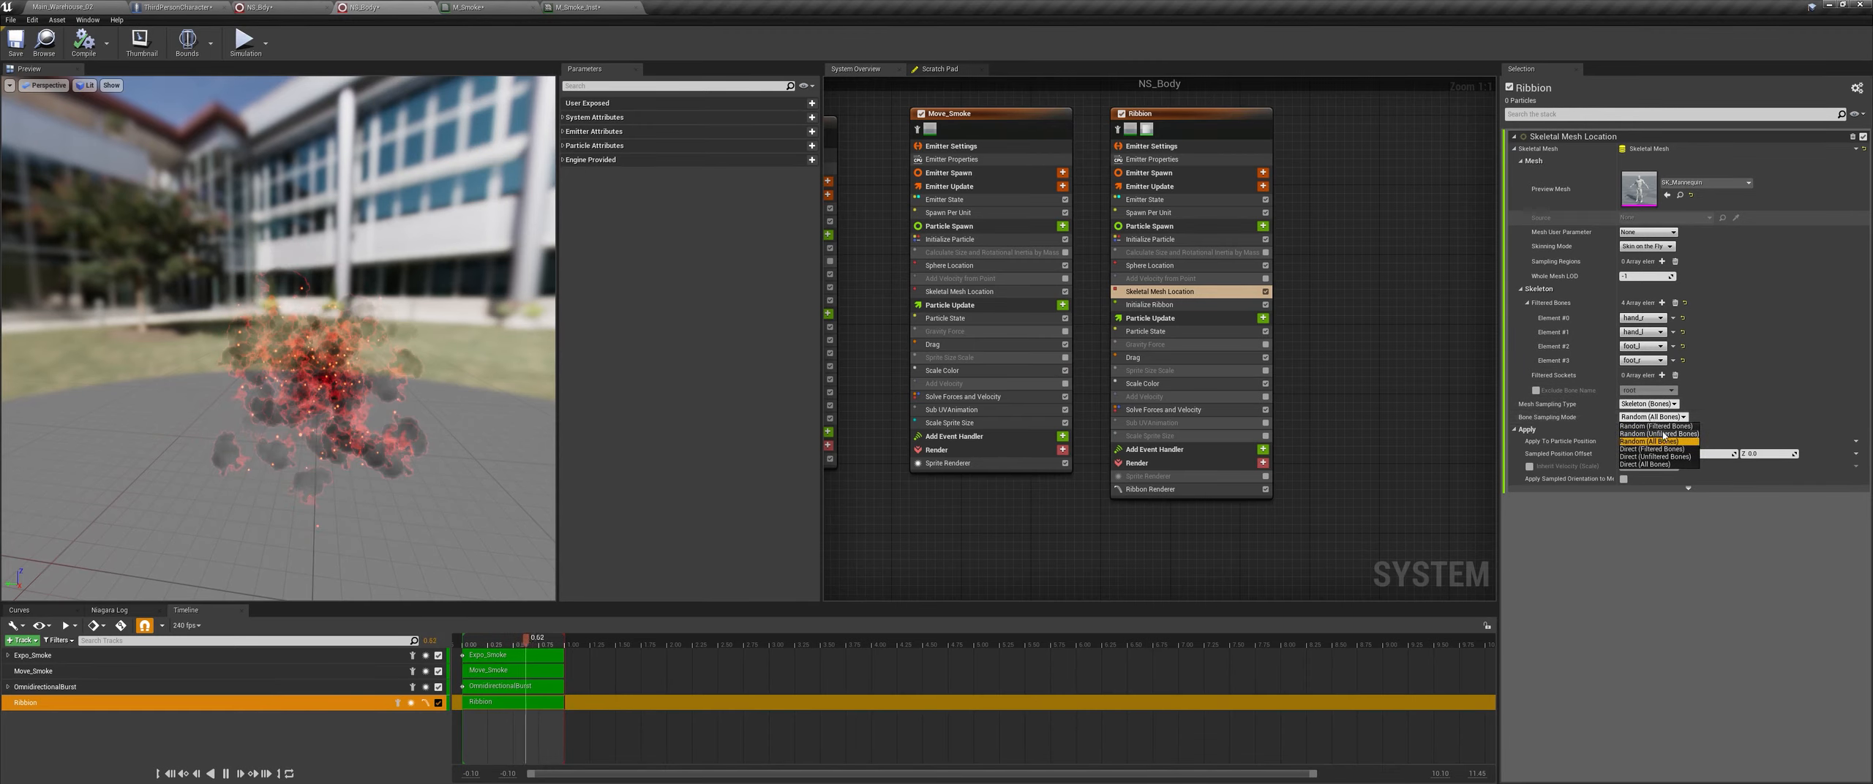
left_click(1689, 407)
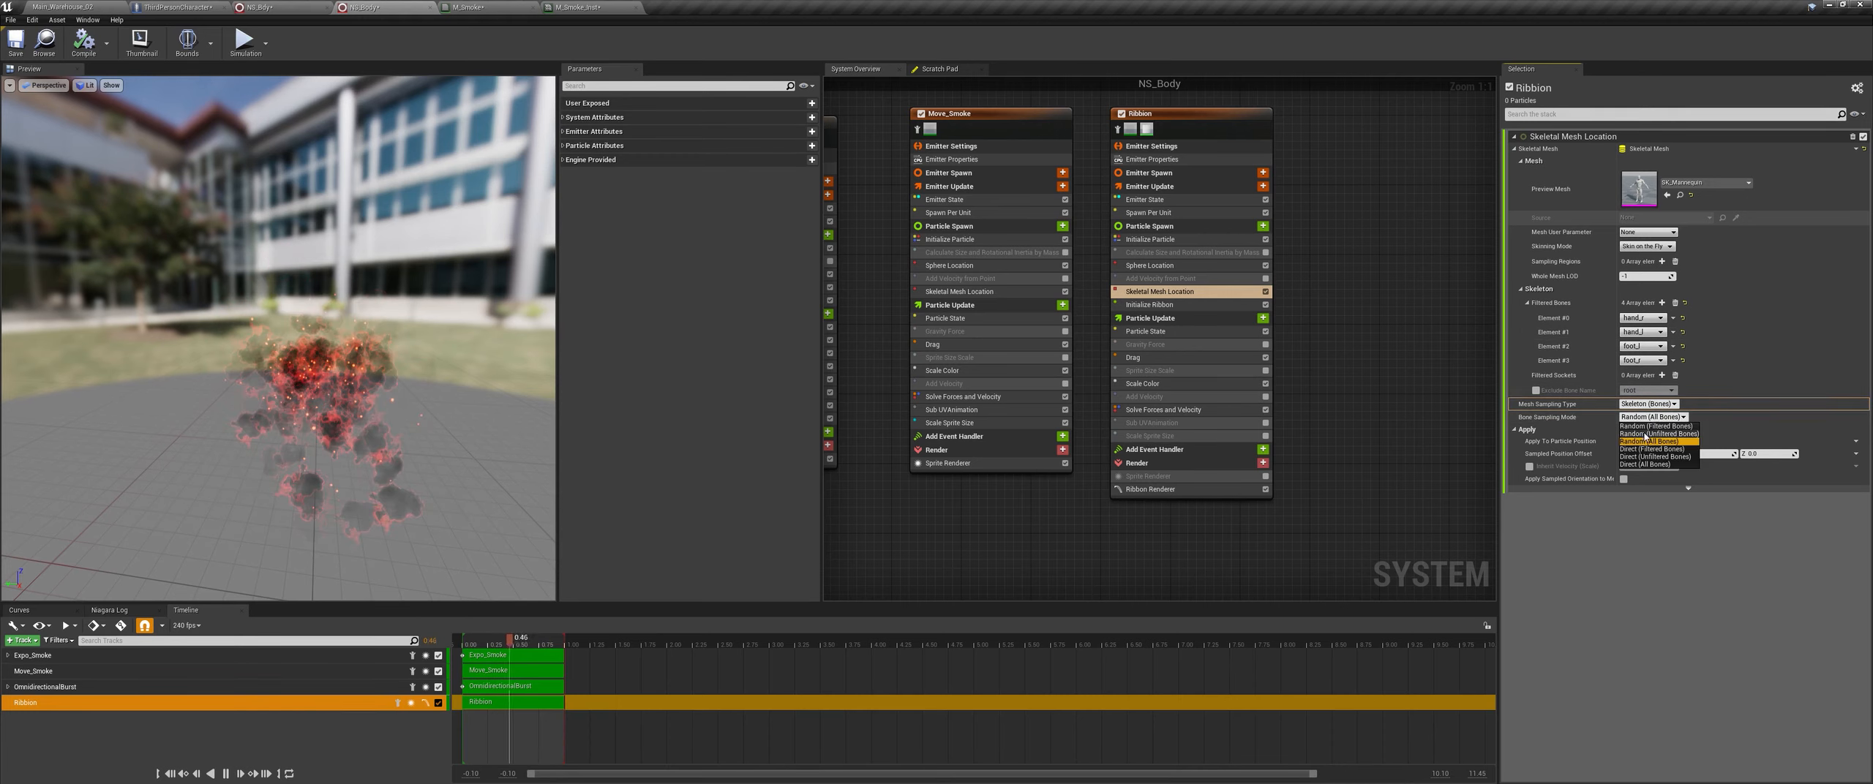
left_click(1643, 426)
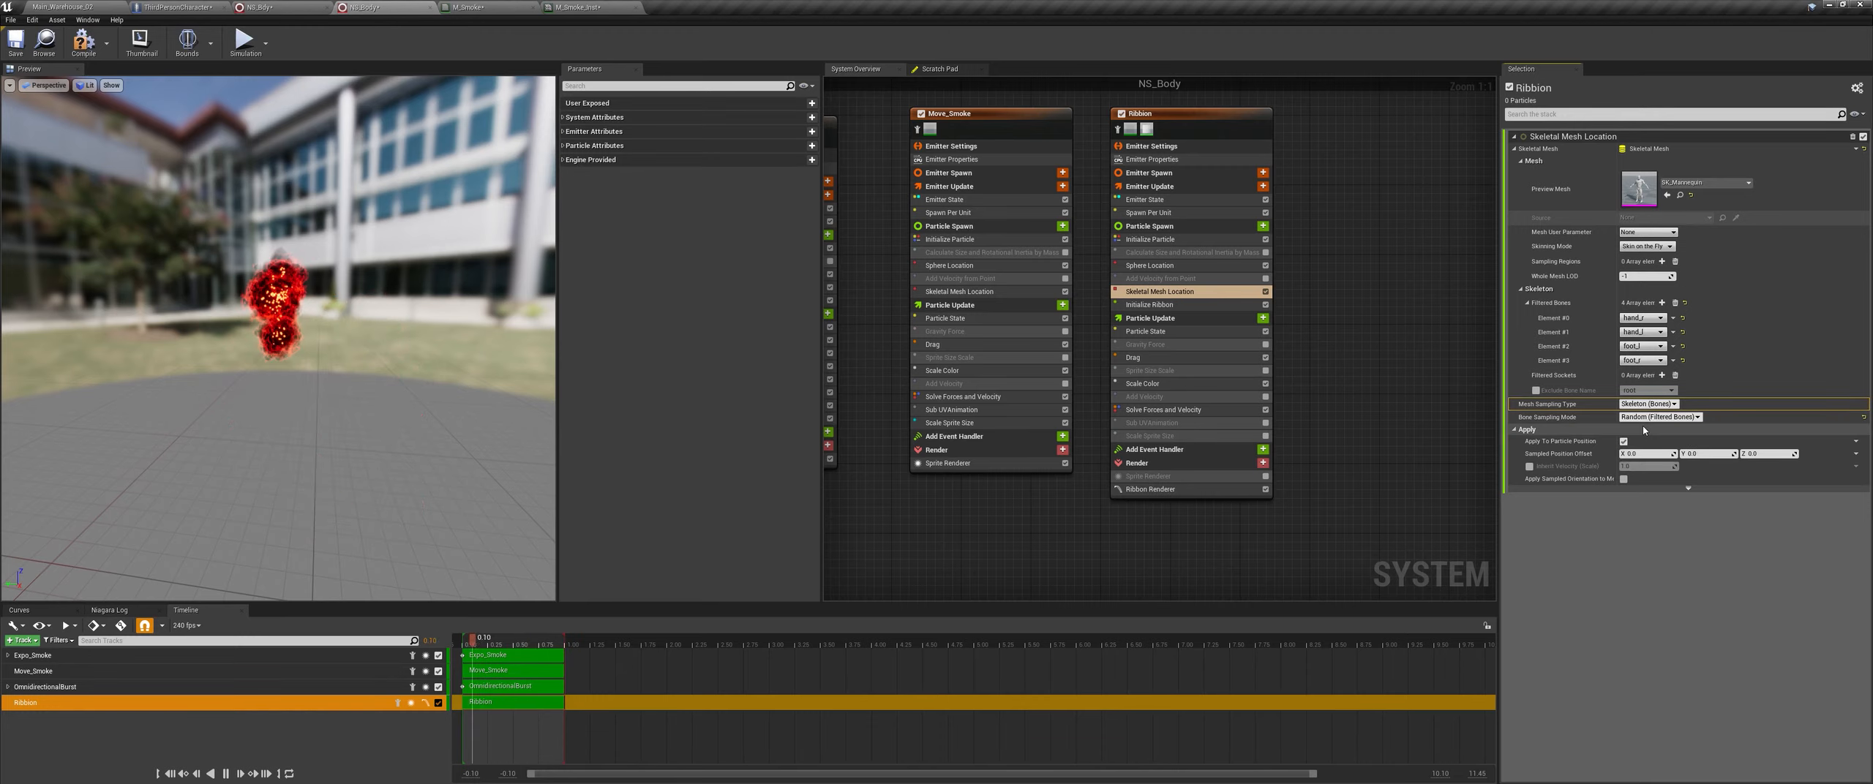
Step: Set the Ribbion emitter's Spawn Per Unit value to 10
left_click(1161, 214)
left_click(1652, 150)
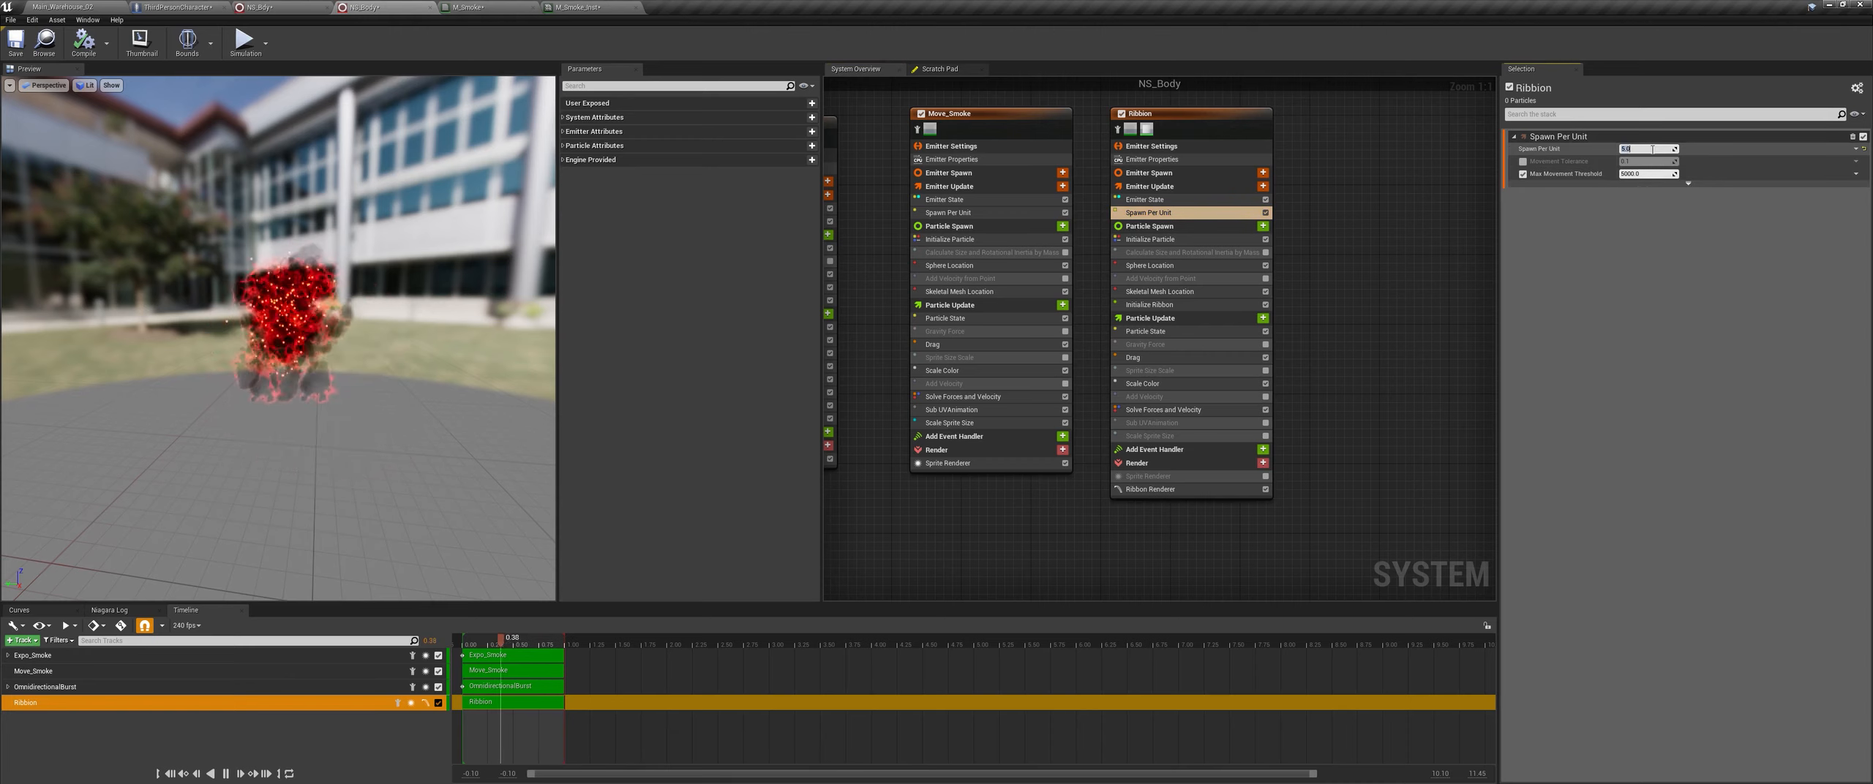
type("10")
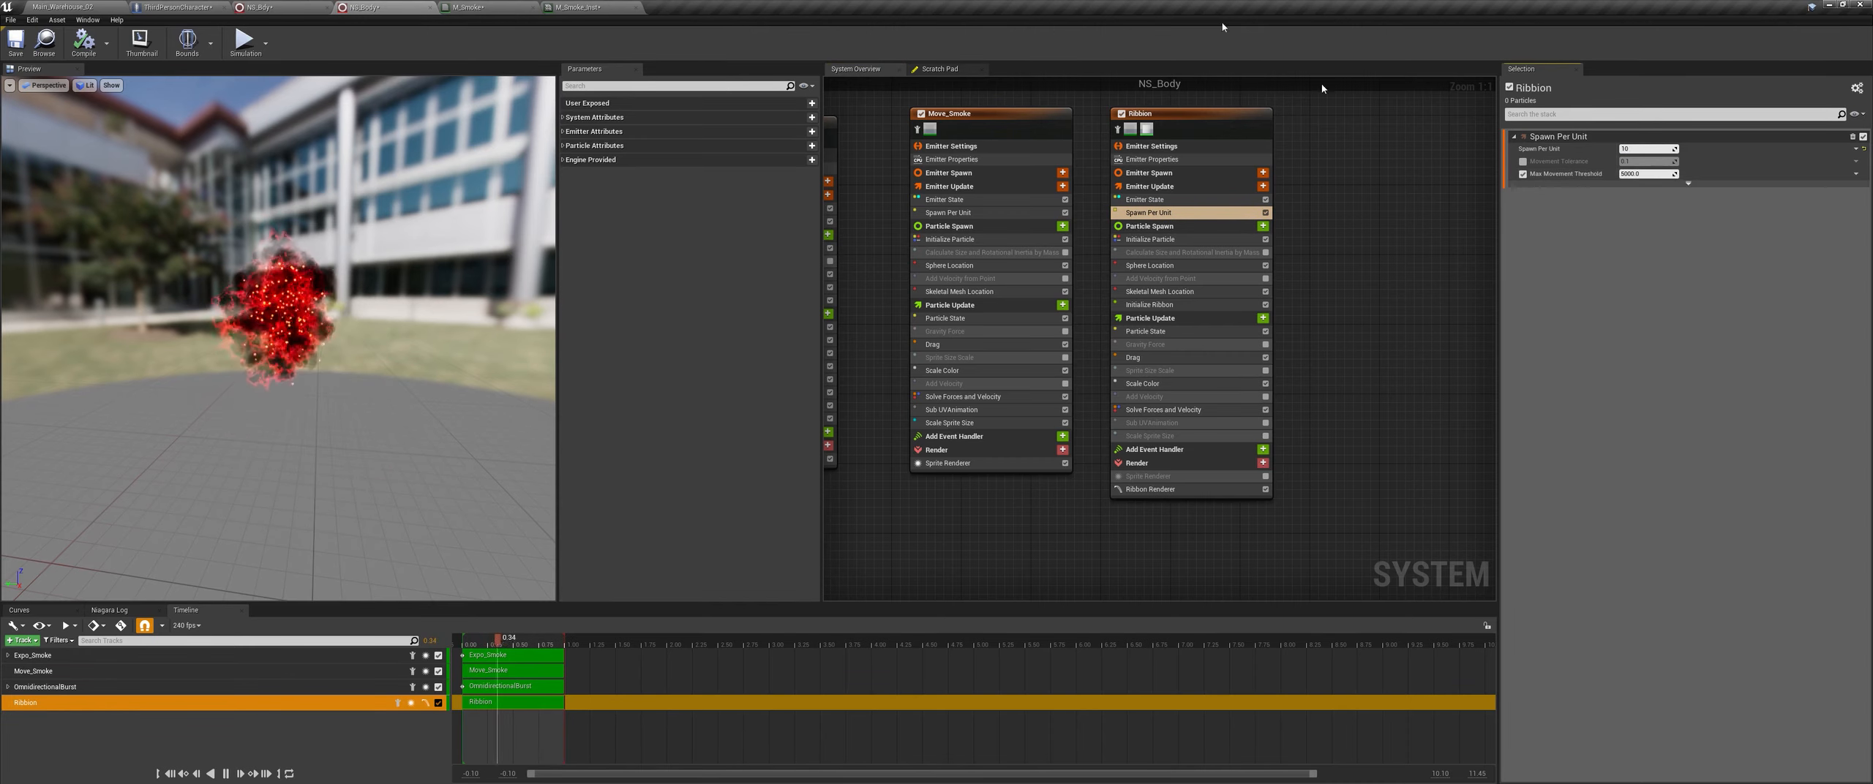
Step: Play the level in a new window, run and jump to examine the ribbons with the new spawn spacing, and end the preview
left_click(62, 7)
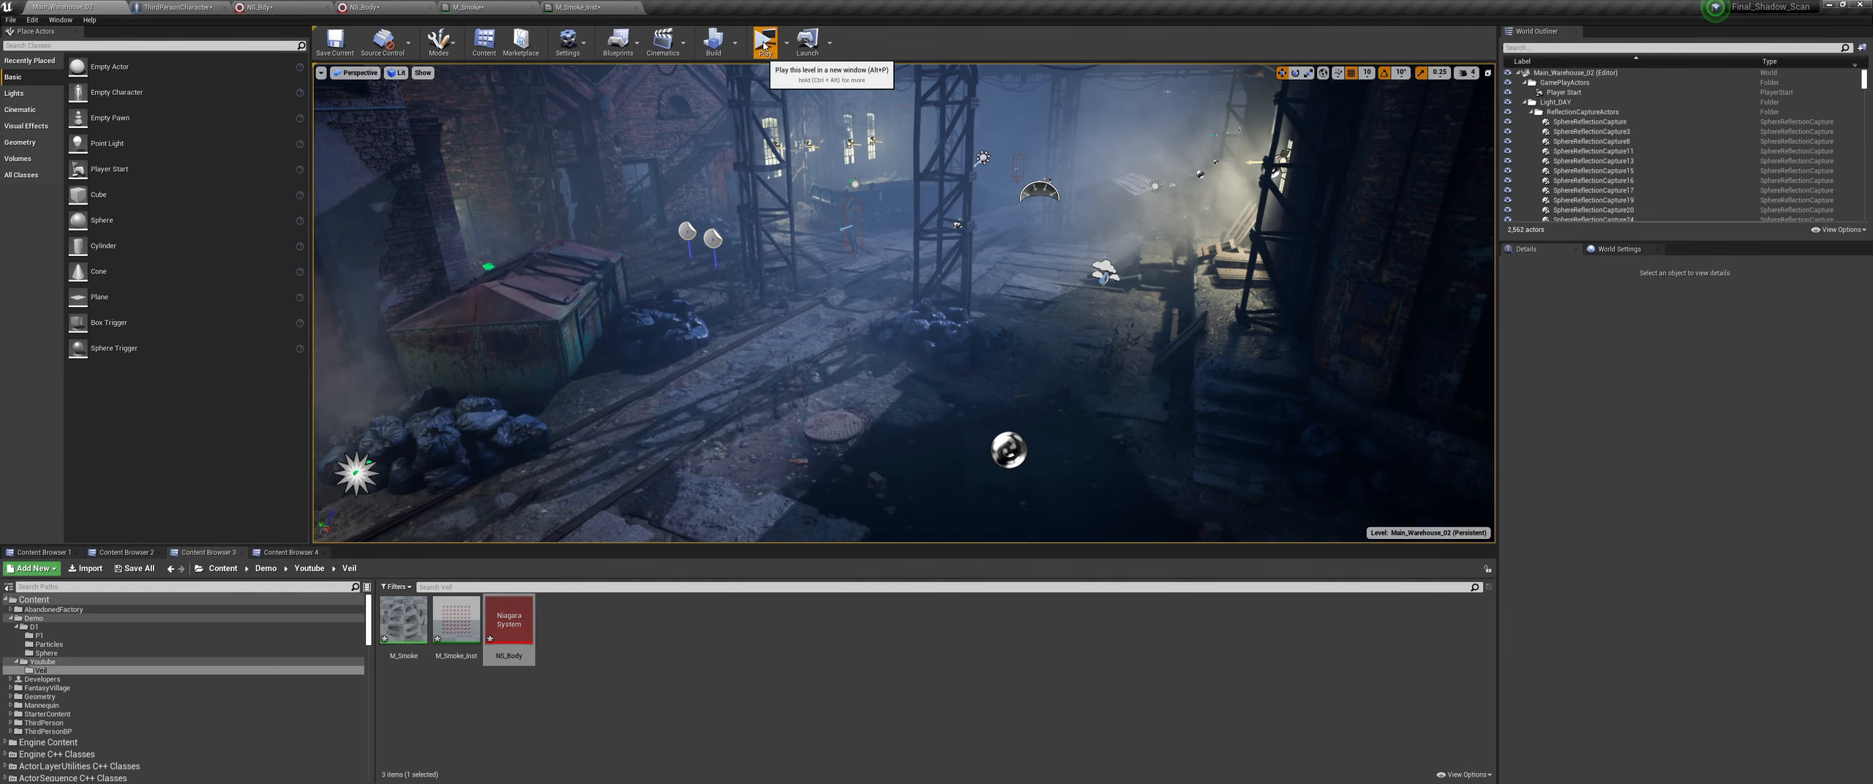
left_click(764, 42)
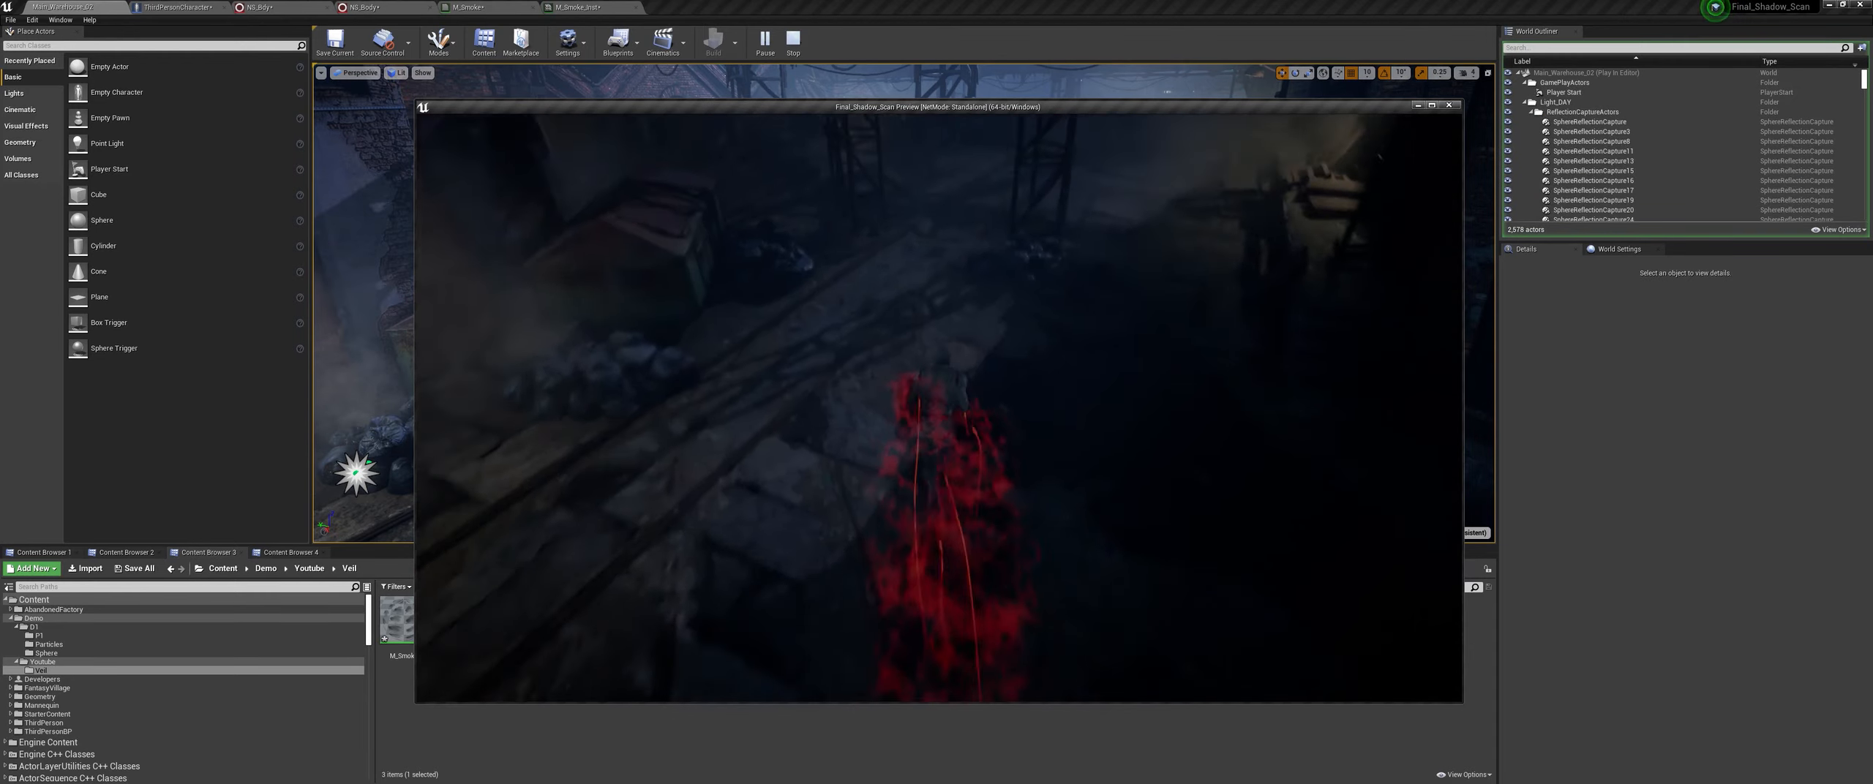
key("w")
key("space")
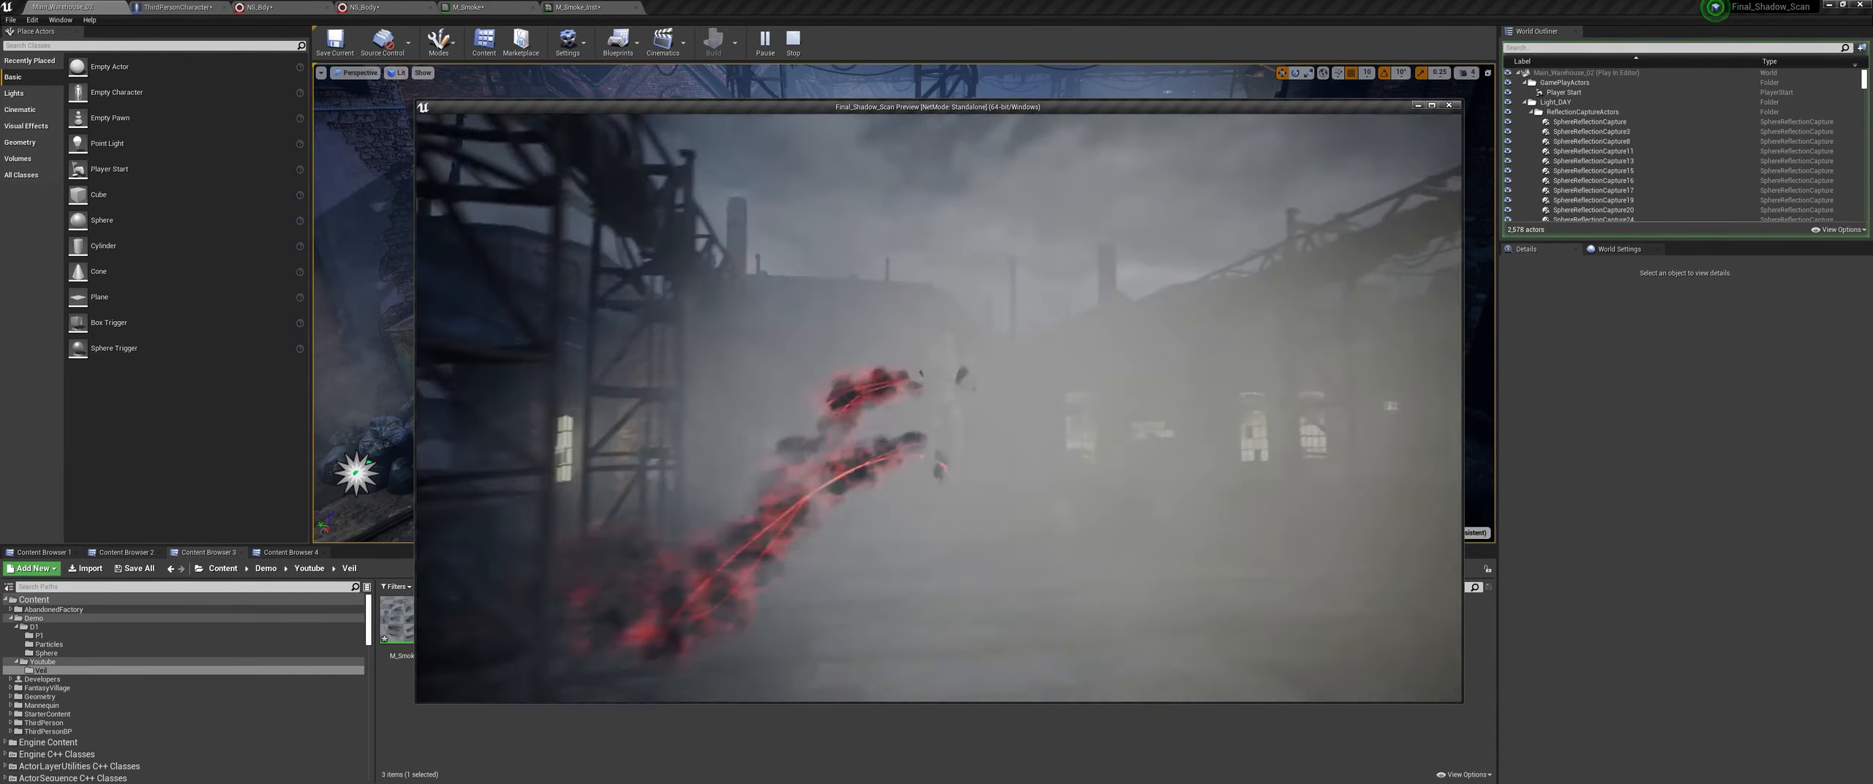
key("w")
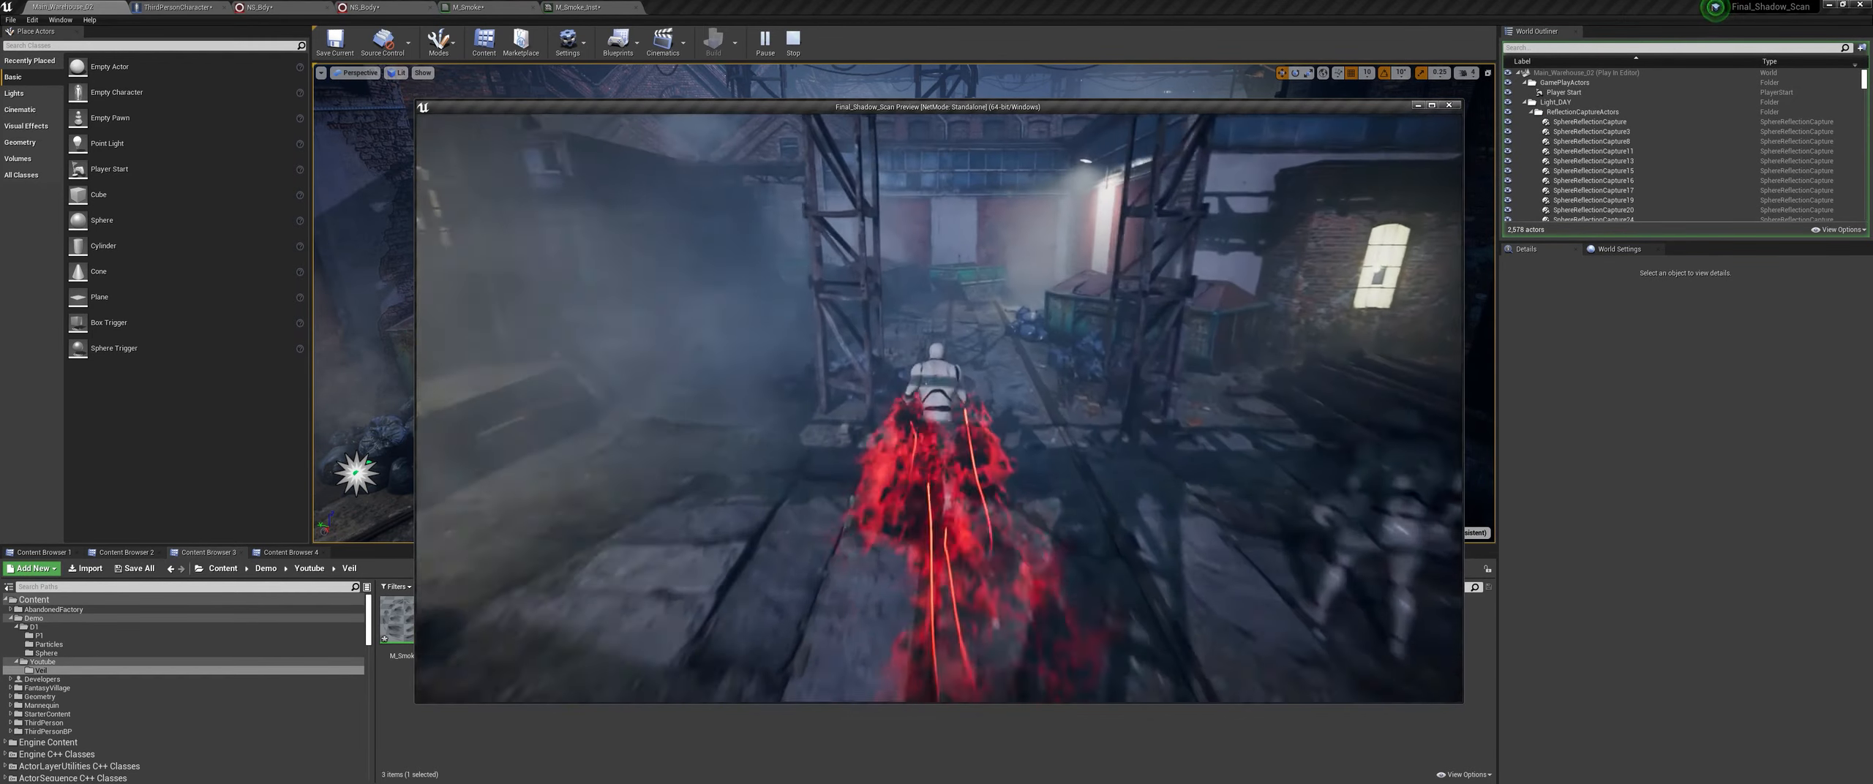
key("w")
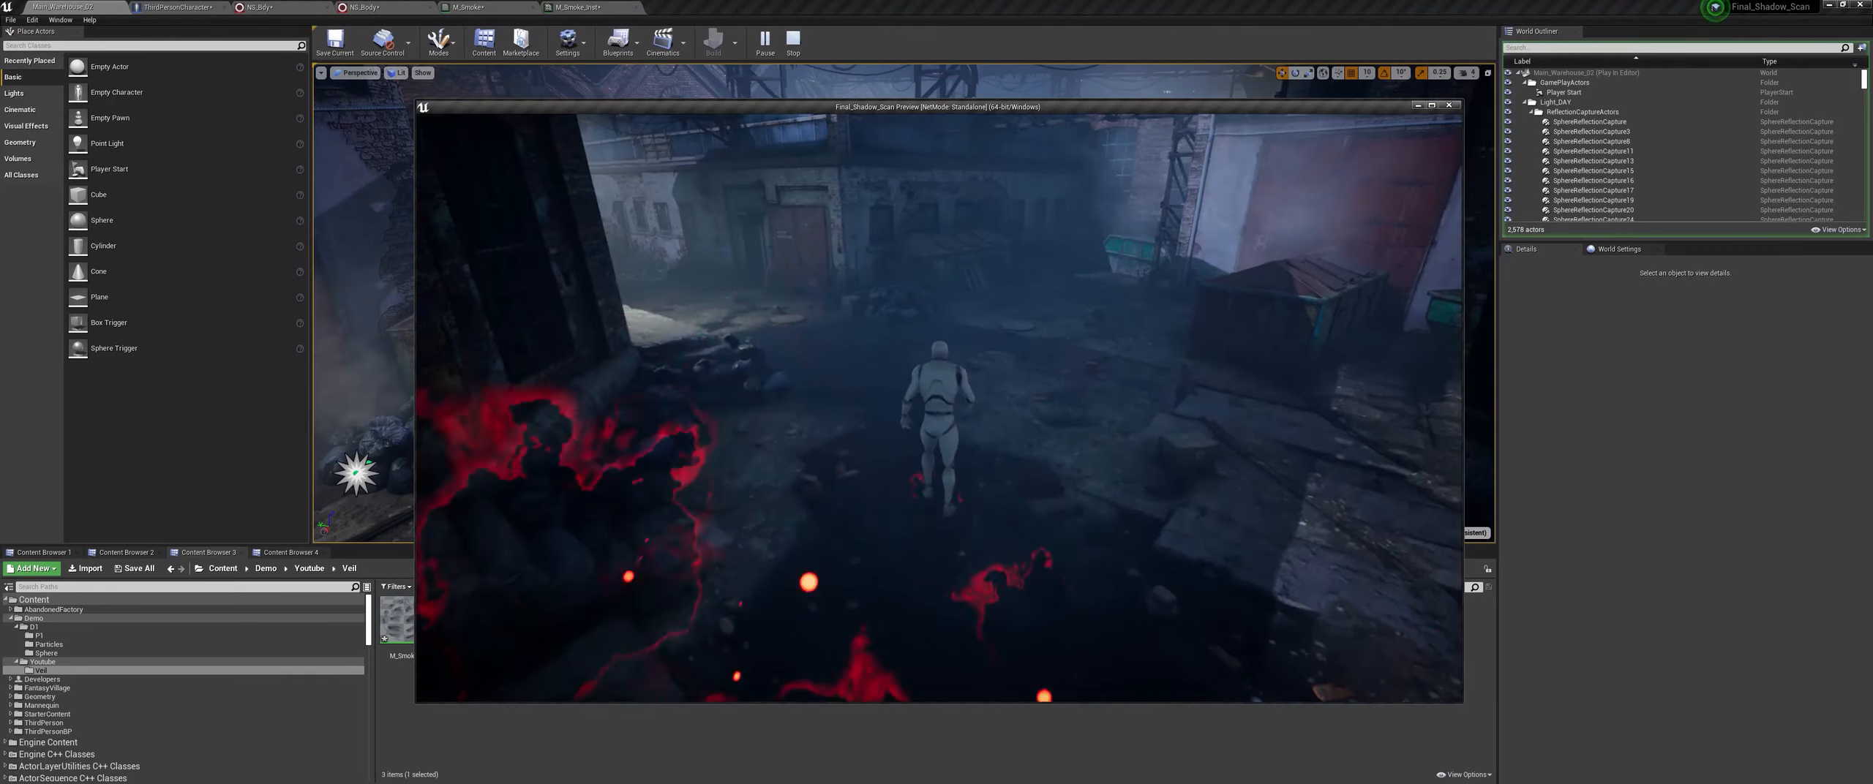
key("w")
key("Escape")
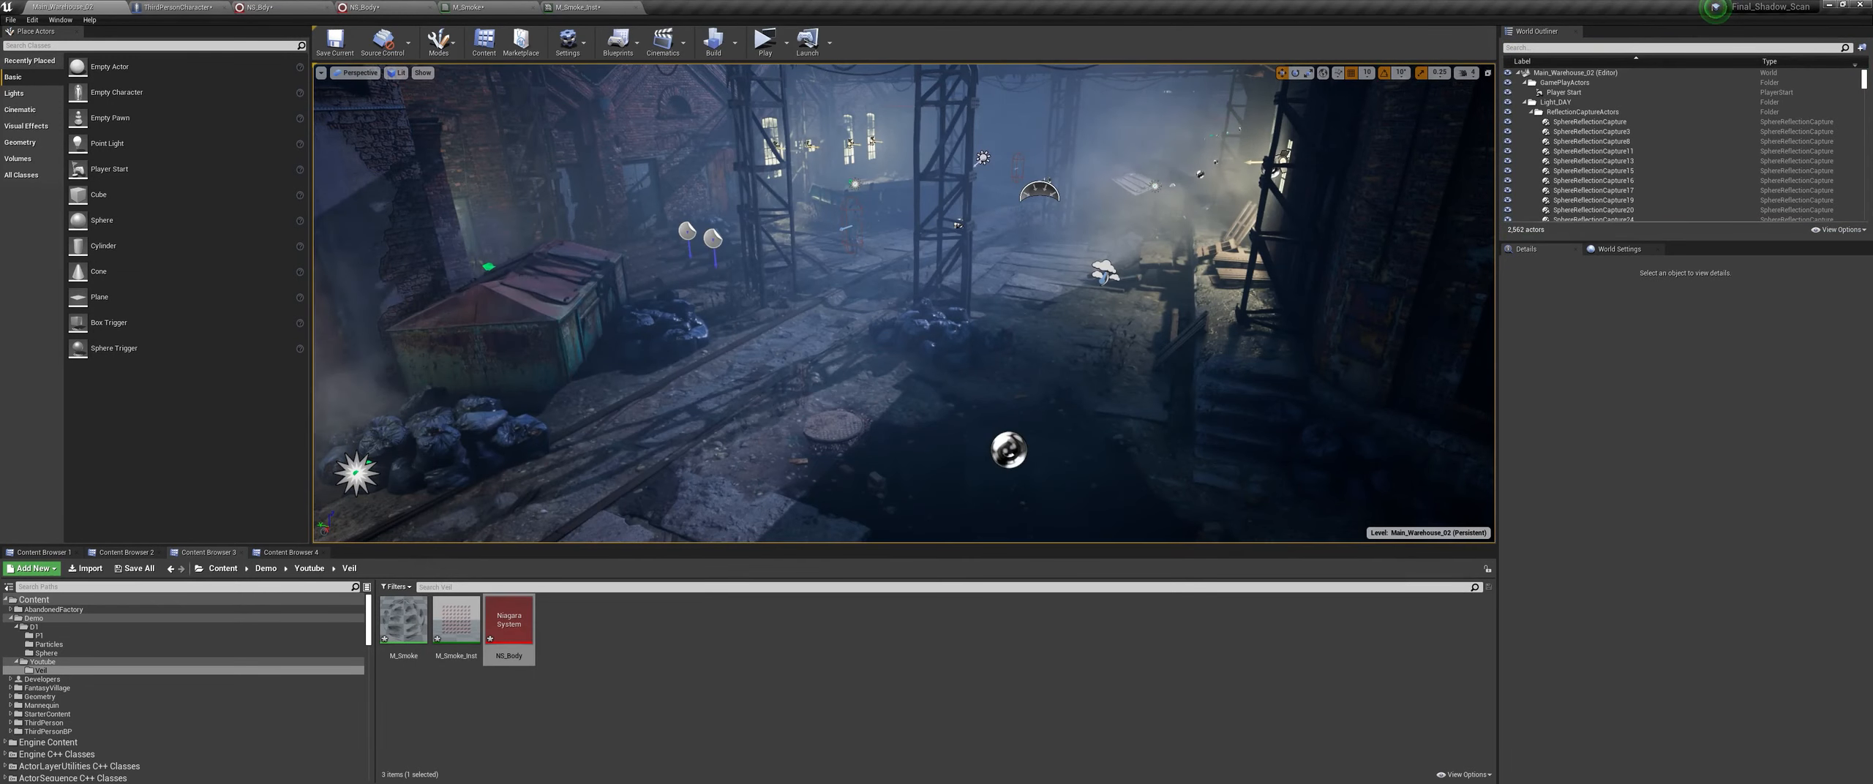
Step: Open NS_Body and duplicate the Move_Smoke emitter into the empty graph area beside the Ribbion emitter
double_click(487, 633)
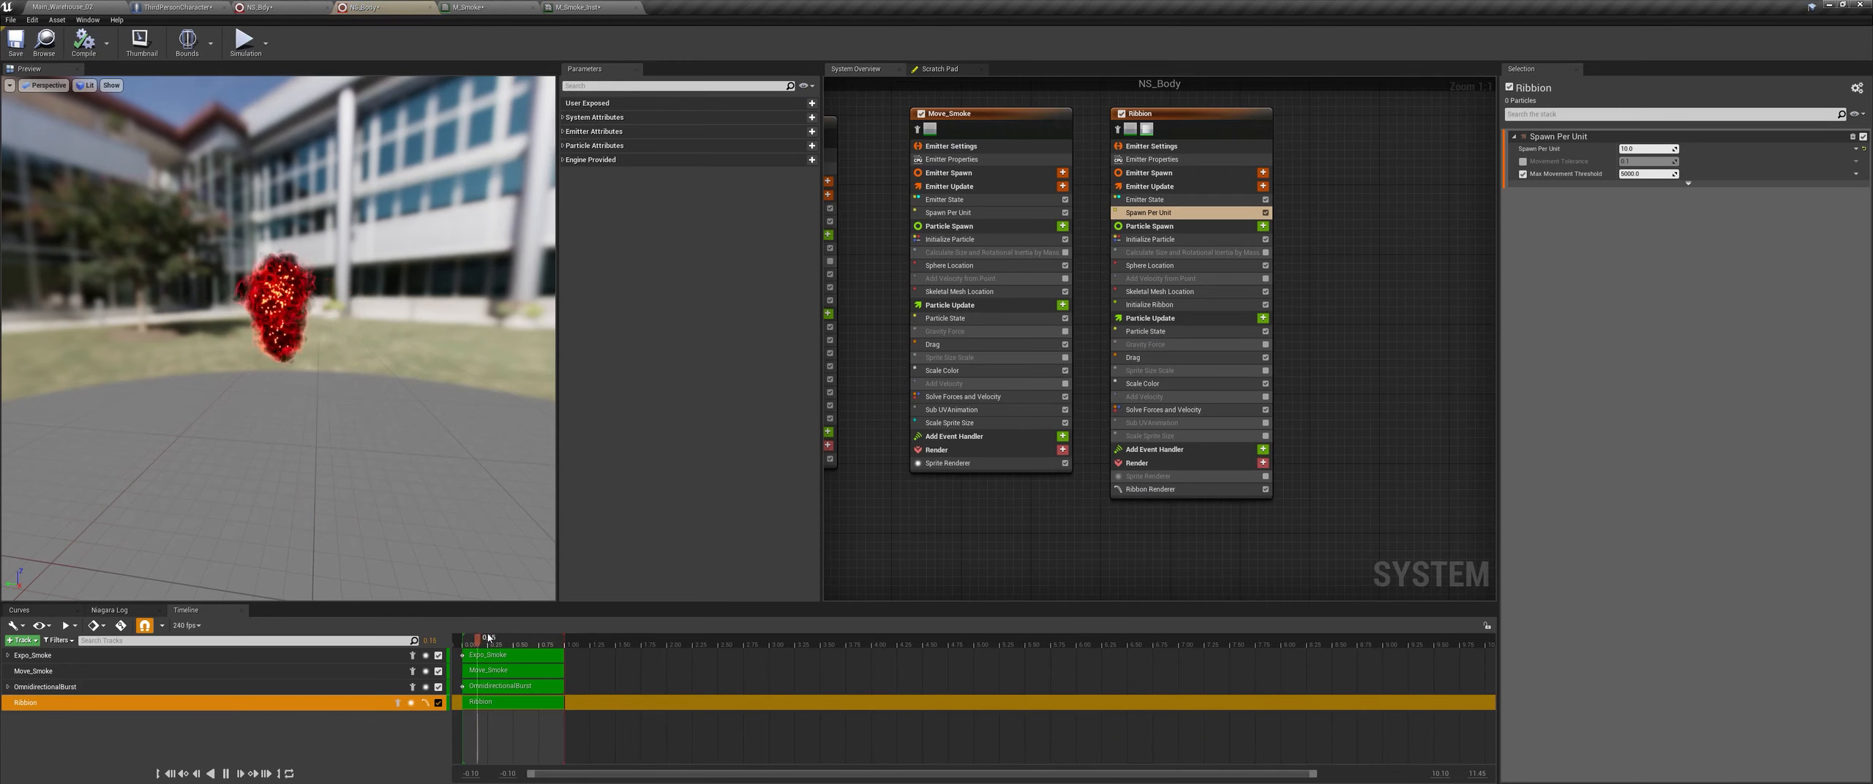
left_click(985, 123)
right_click(986, 123)
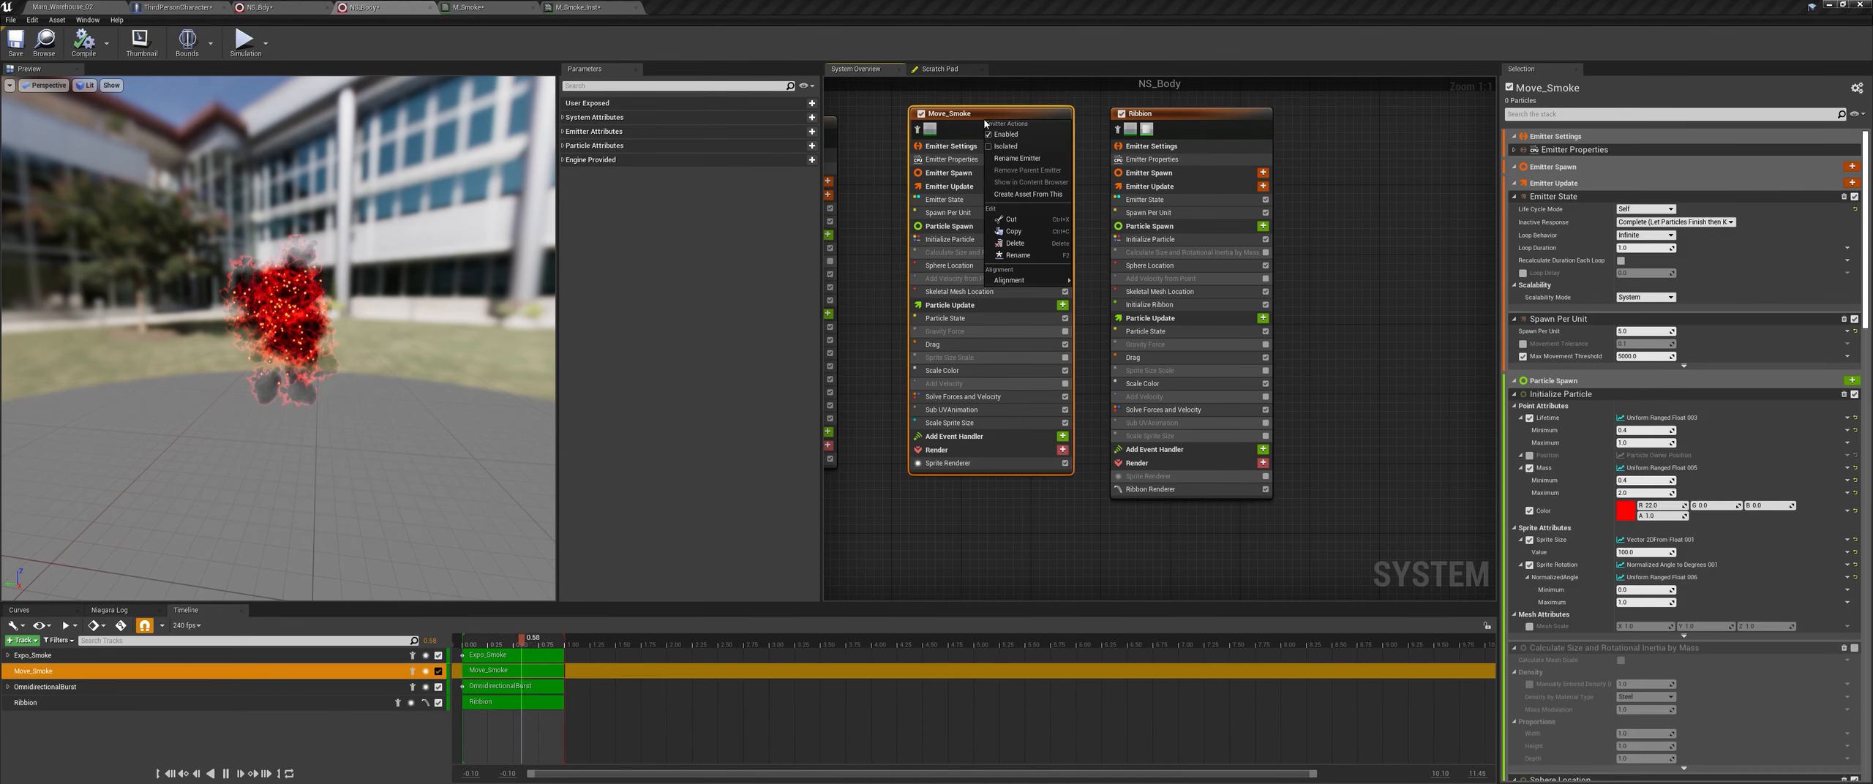
left_click(1021, 232)
right_click_drag(1310, 205, 1109, 225)
right_click(1161, 203)
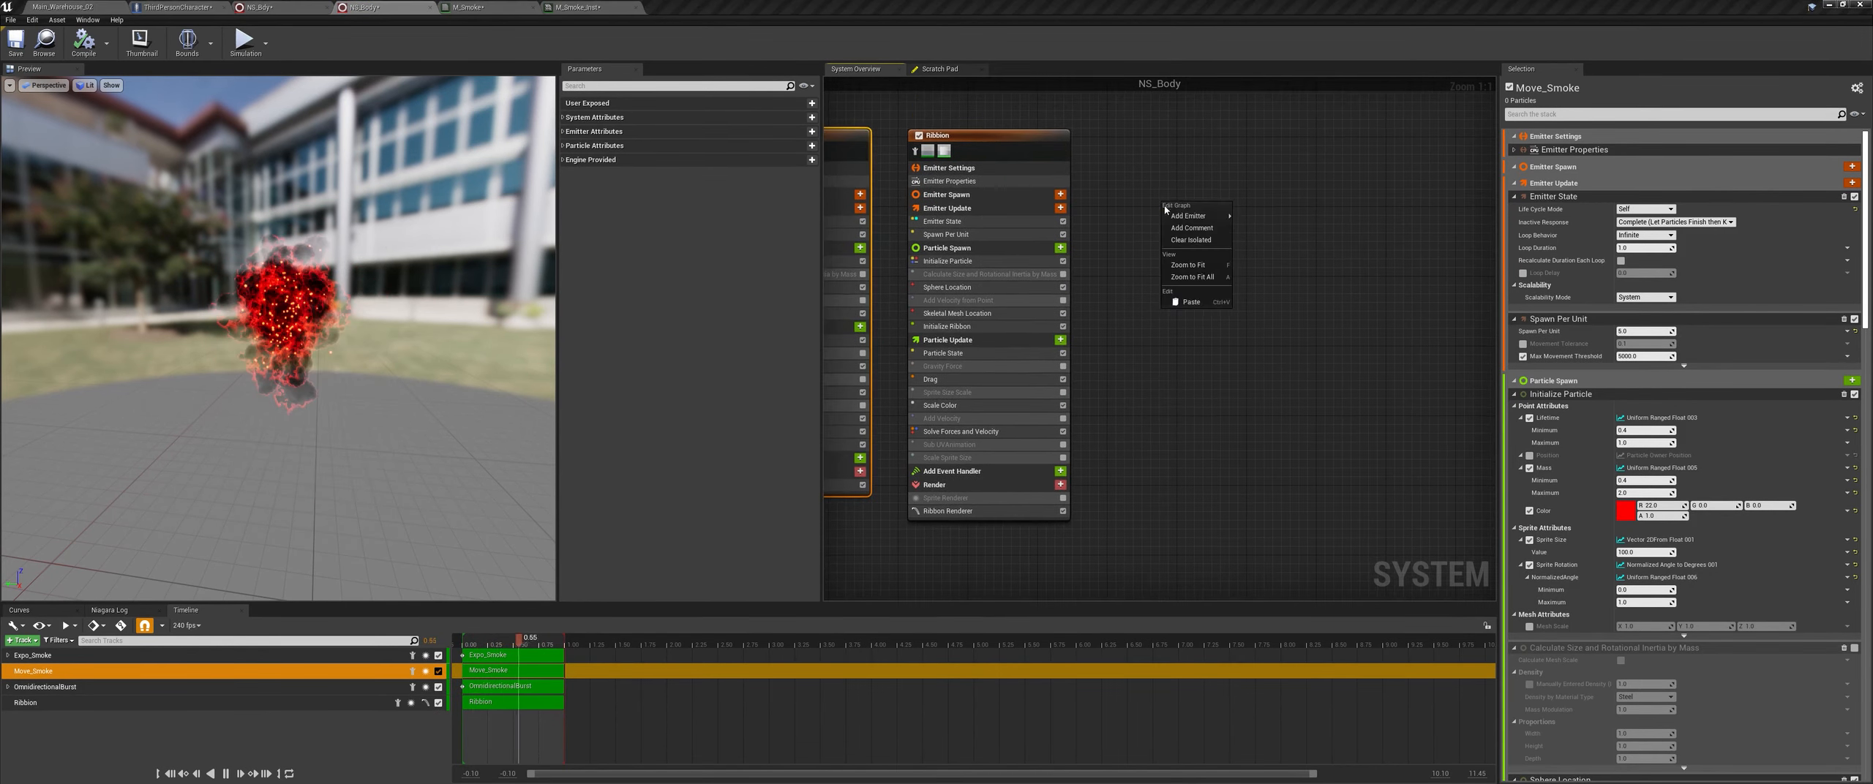
left_click(1193, 302)
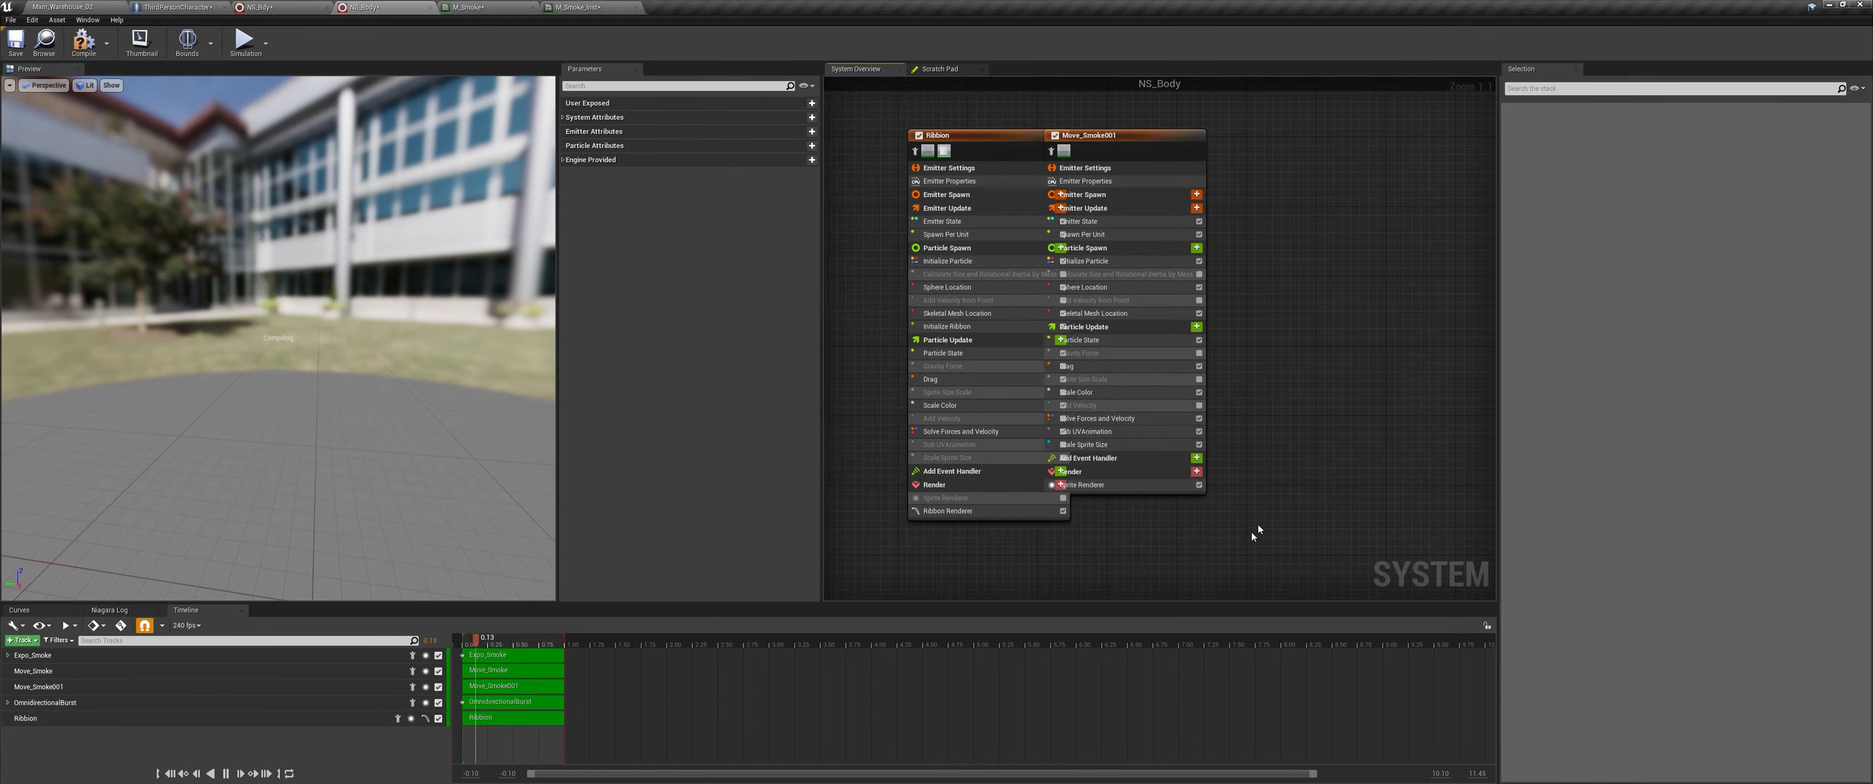
Step: Rename the duplicated smoke emitter as Move_dot
left_click(59, 687)
right_click(59, 687)
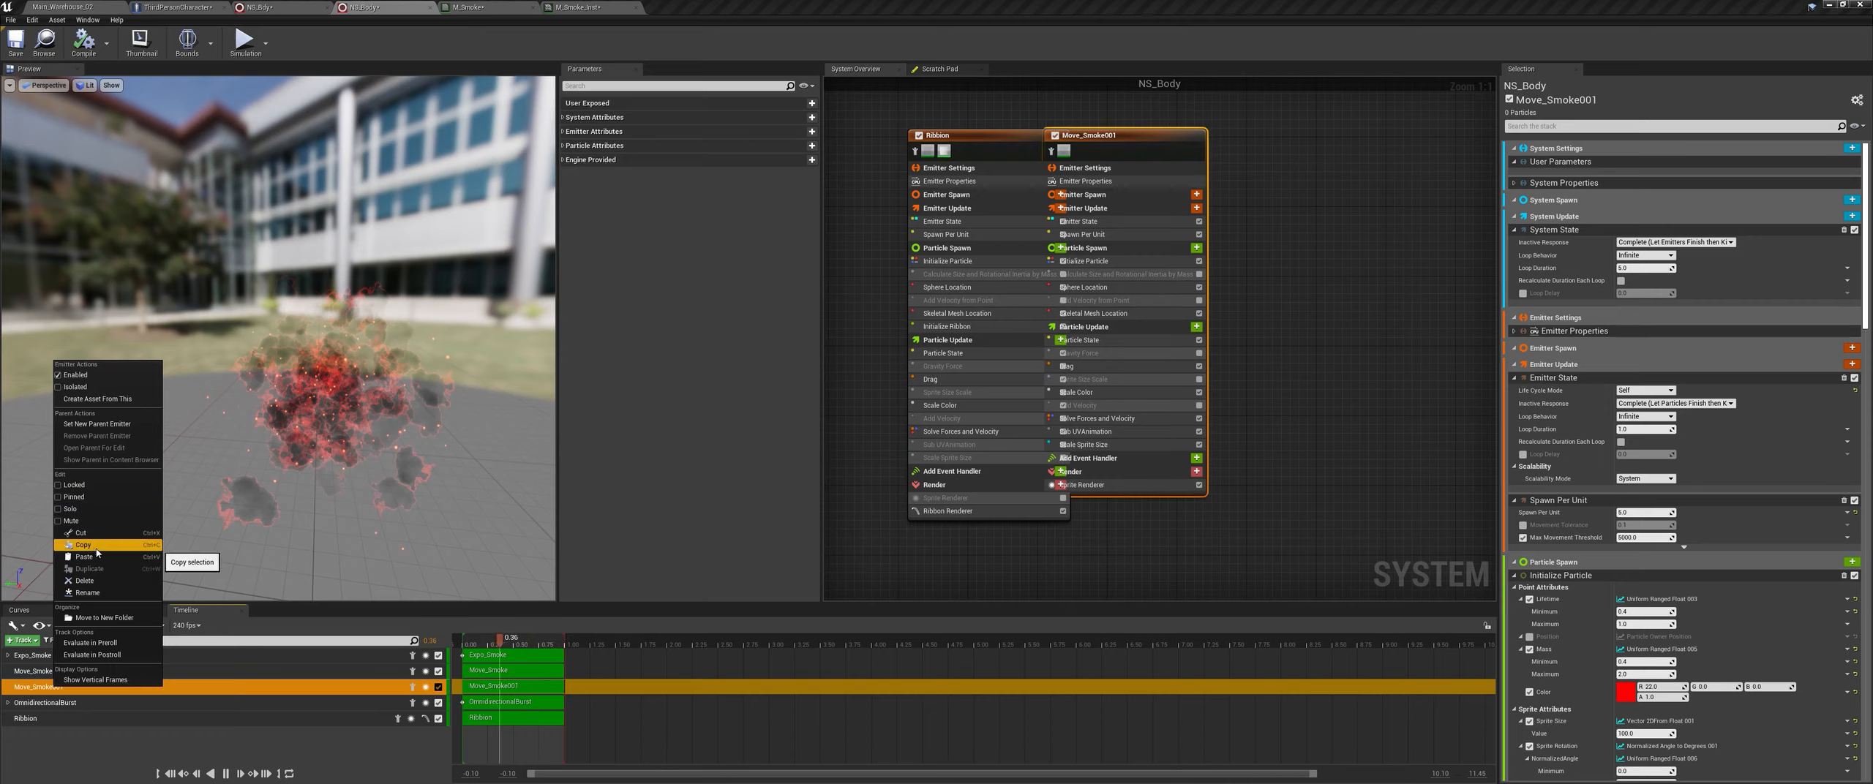
left_click(88, 593)
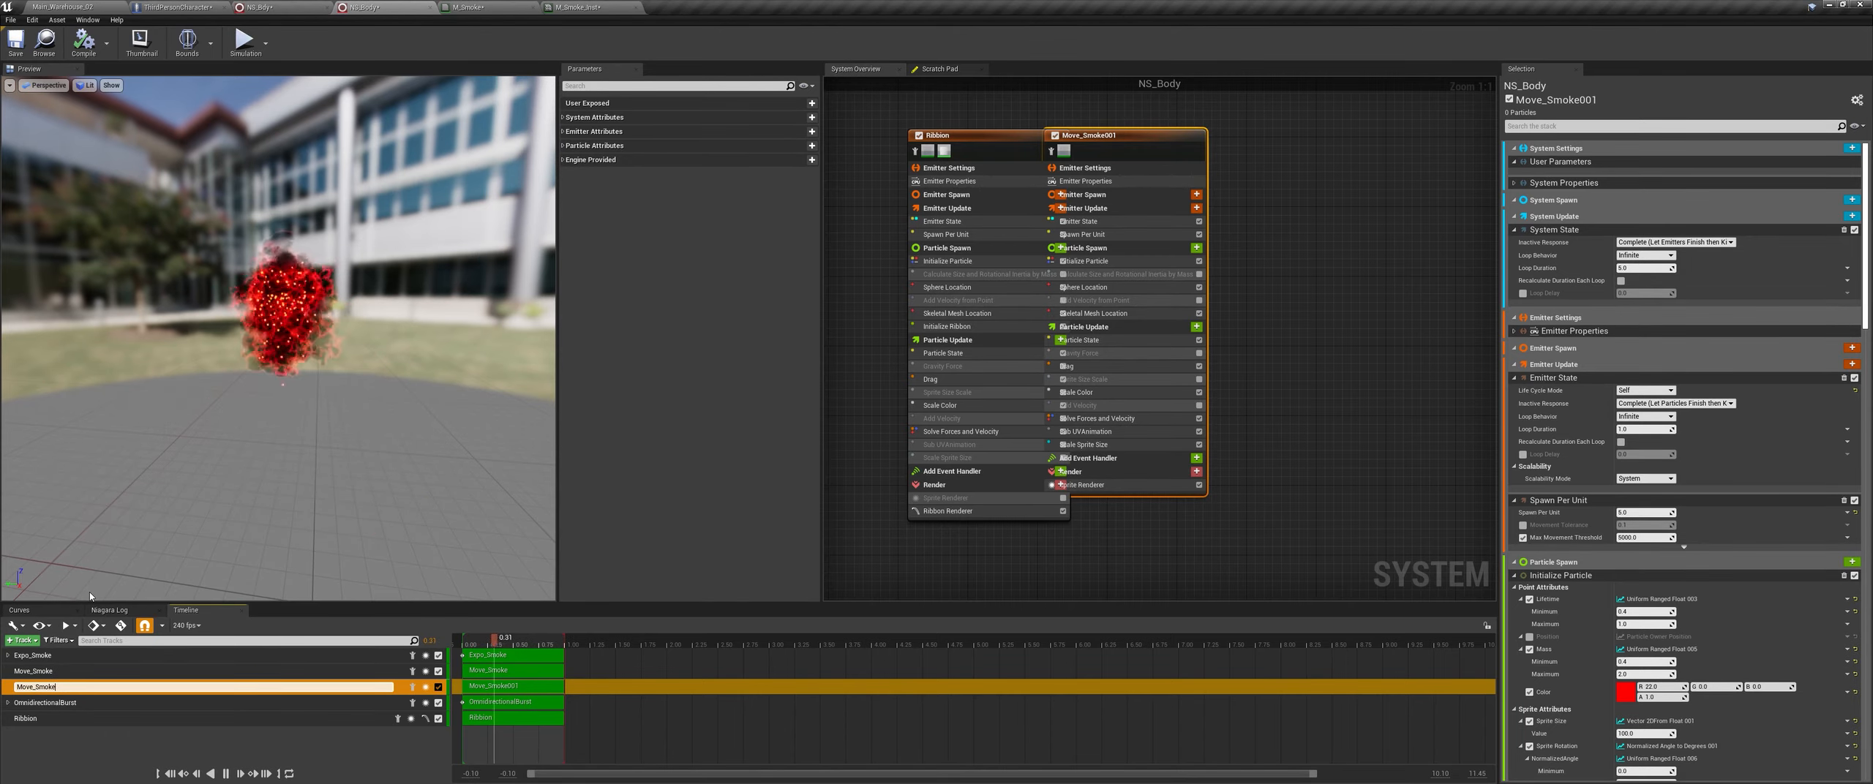
key("Return")
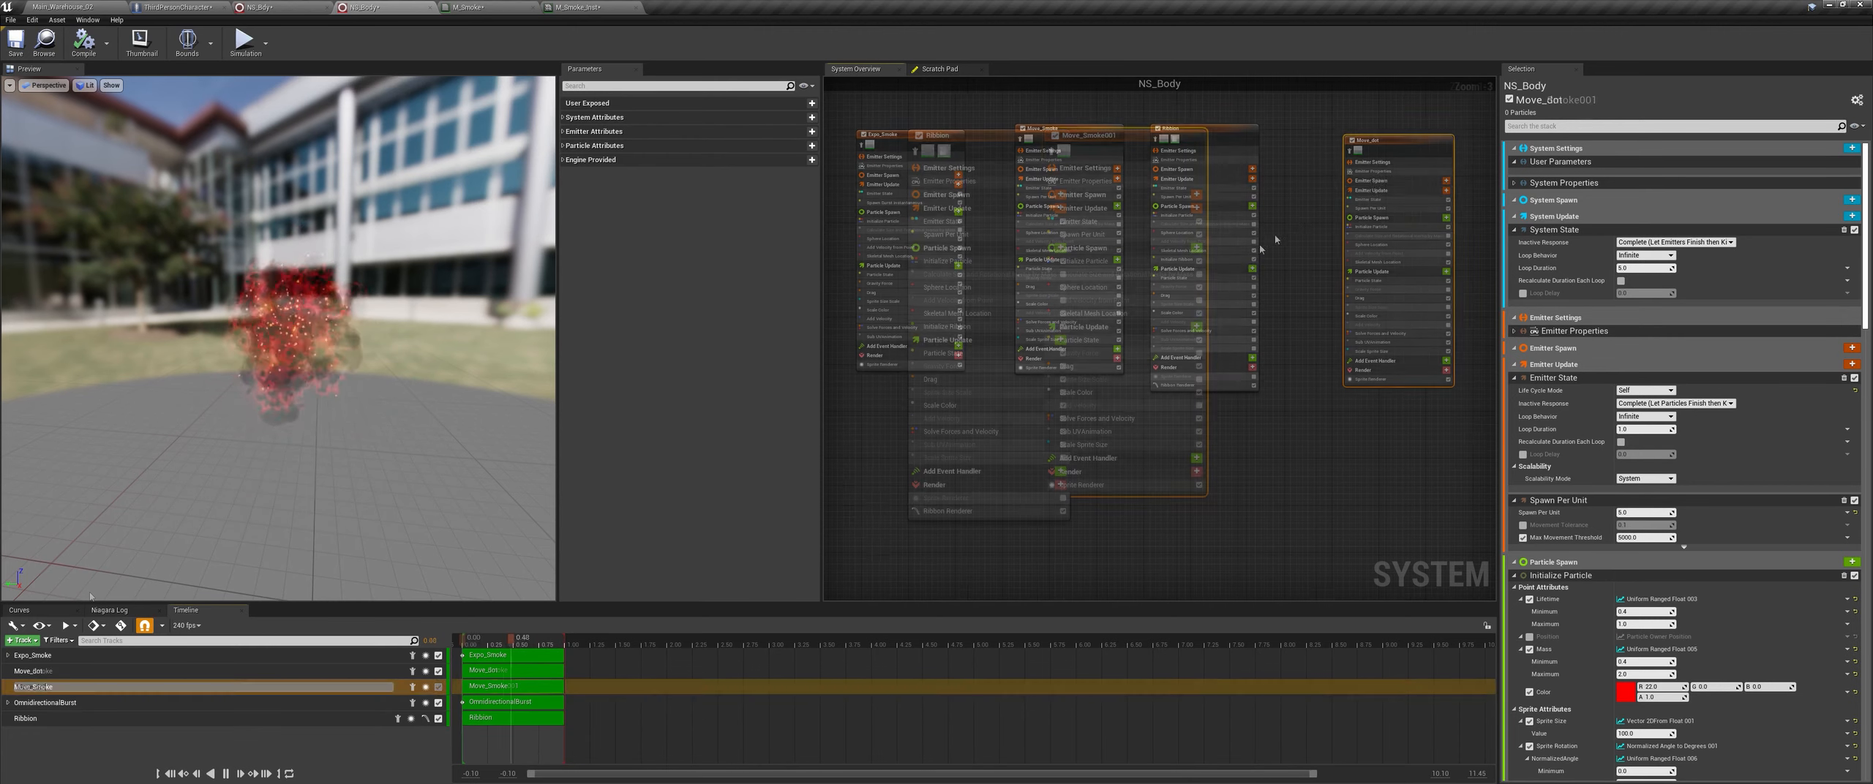
Step: Locate the sprite material of the OmnidirectionalBurst emitter, DefaultSpriteMaterial, among the project assets and return to NS_Body
left_click(1375, 380)
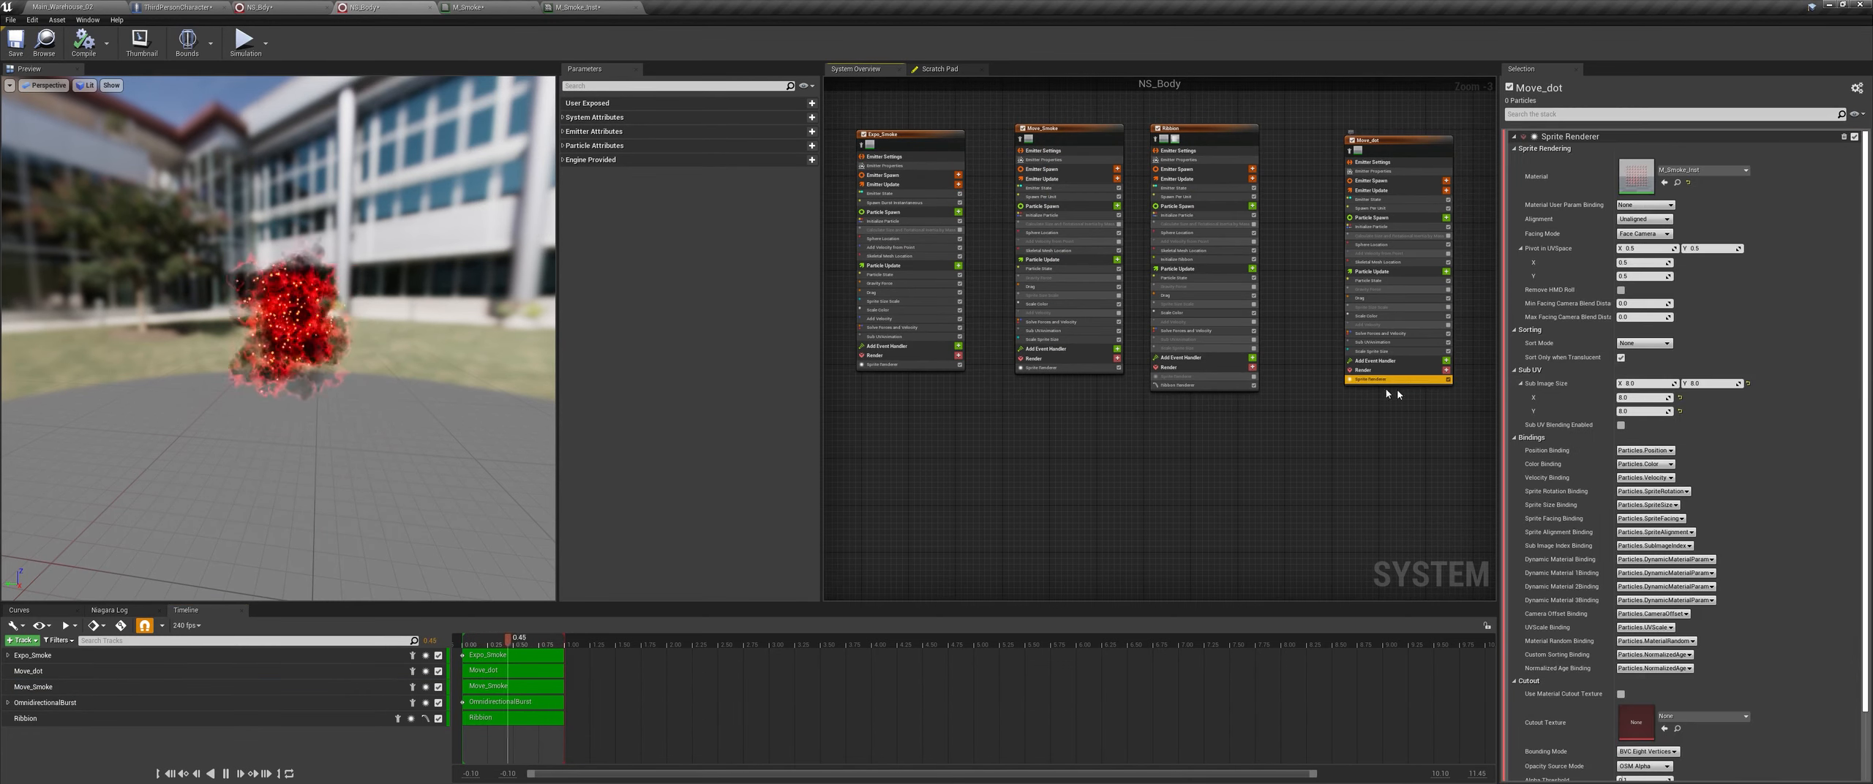
left_click(886, 365)
right_click_drag(841, 430, 987, 426)
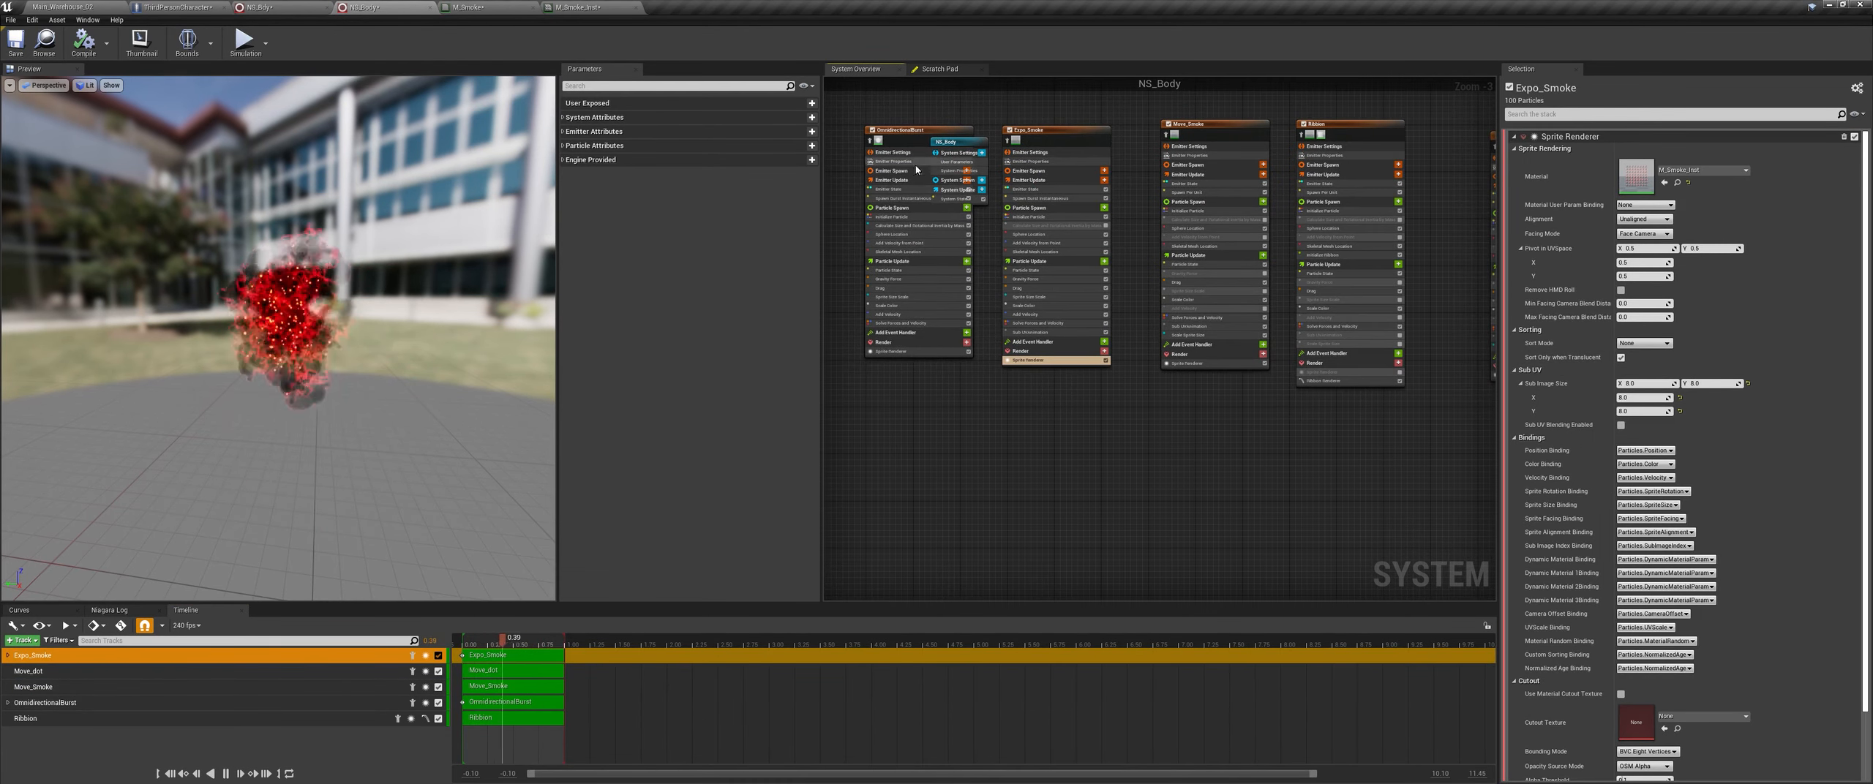
left_click(907, 351)
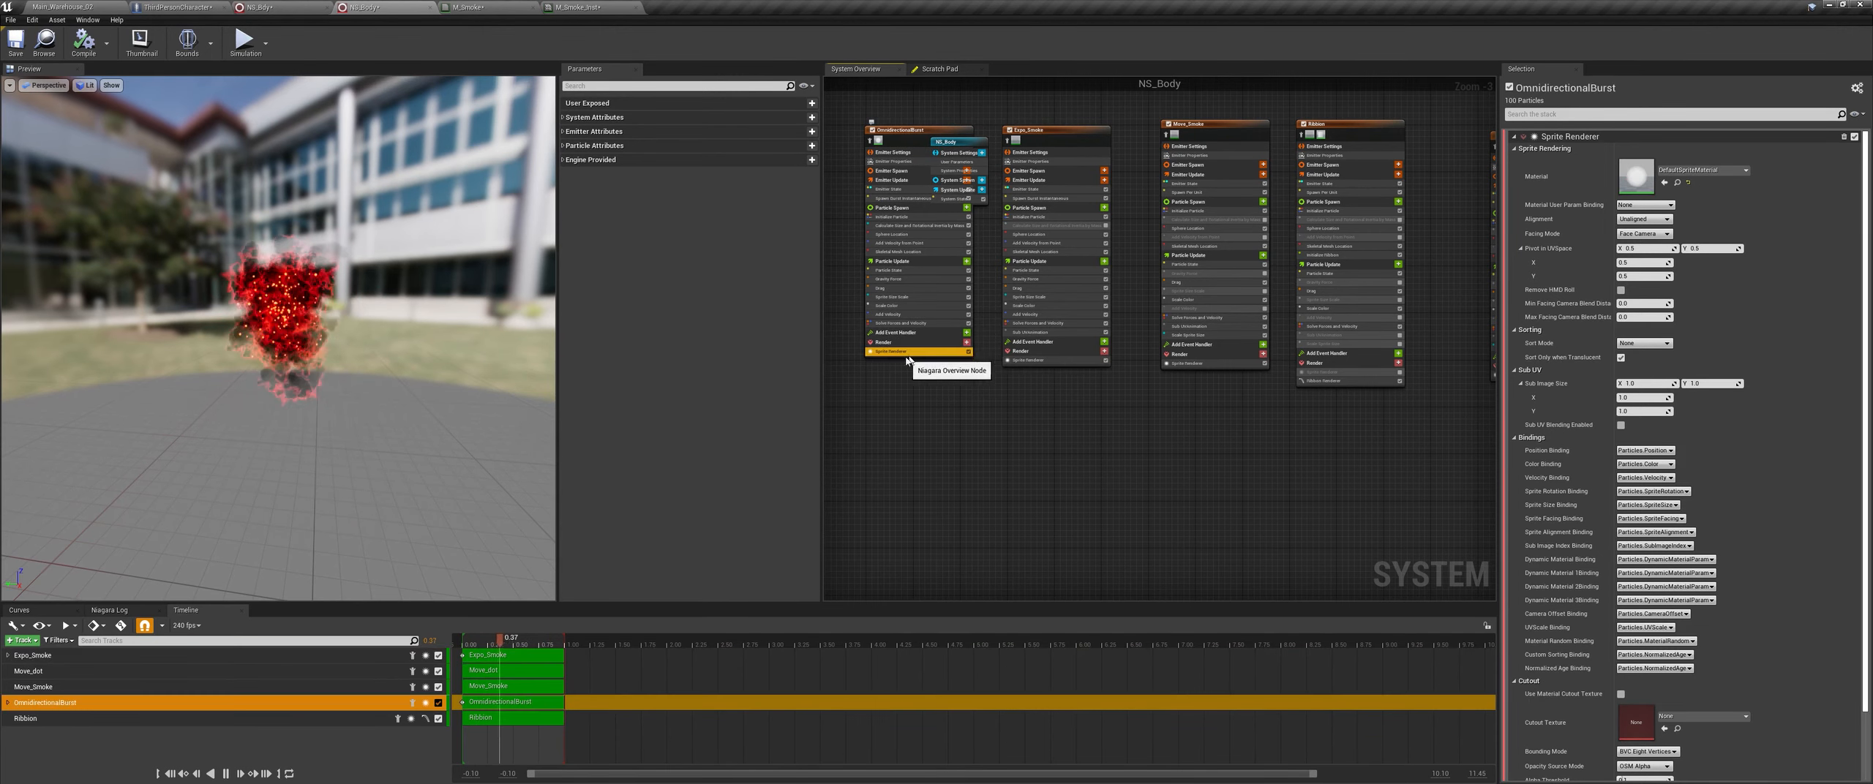
left_click(1675, 183)
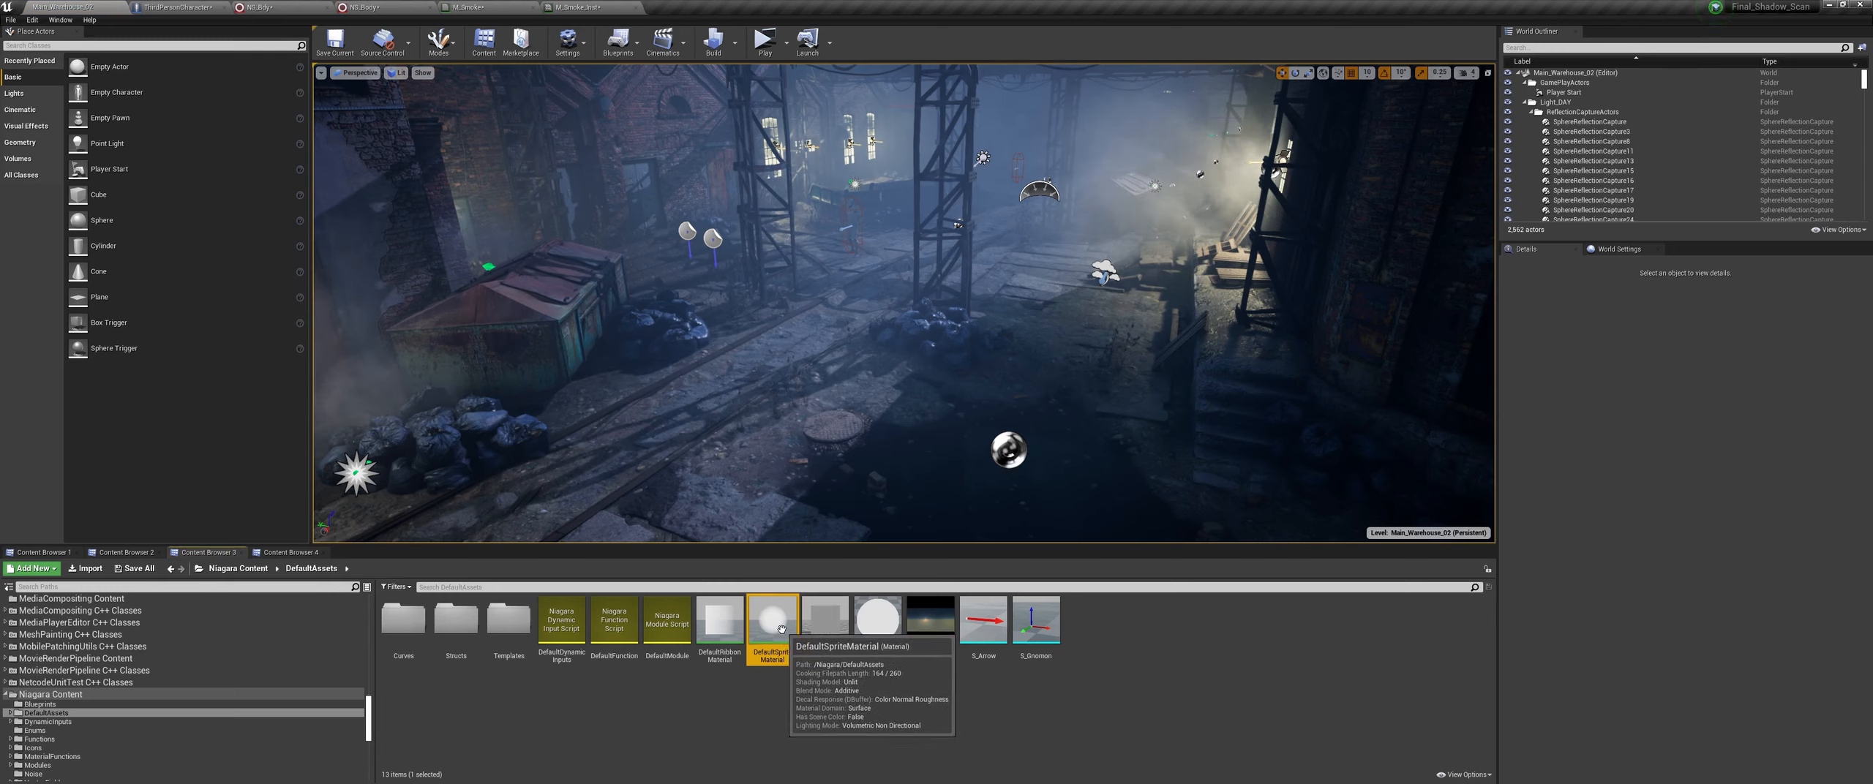
left_click(390, 6)
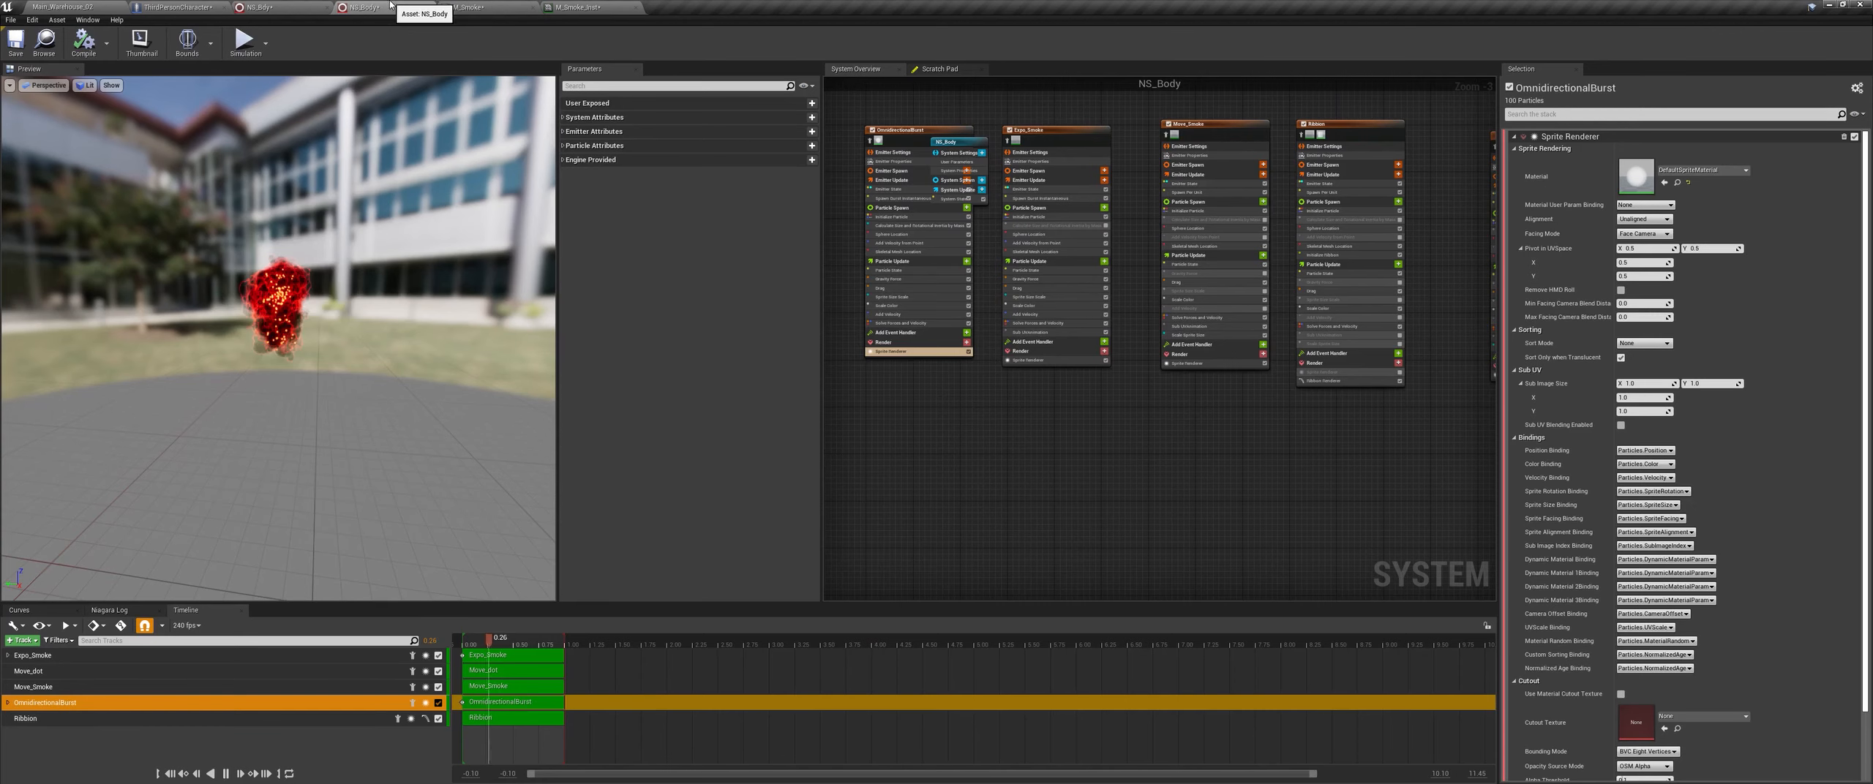
Step: Assign DefaultSpriteMaterial to Move_dot's Sprite Renderer and set its Sub Image Size to 1 in X and Y
right_click_drag(1266, 471, 1155, 480)
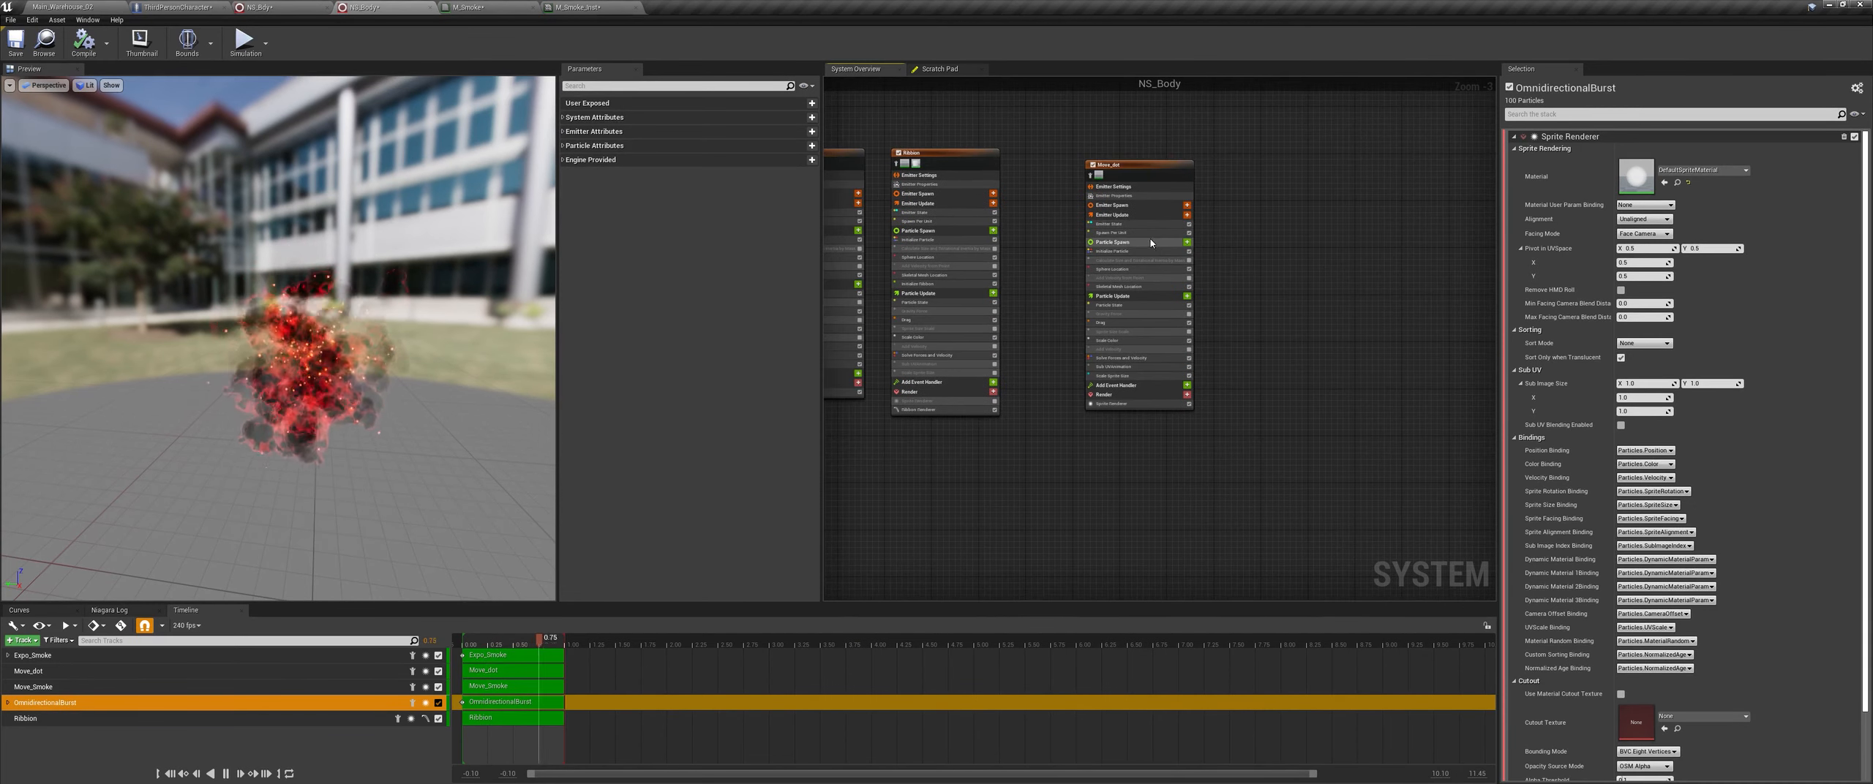
left_click(1162, 176)
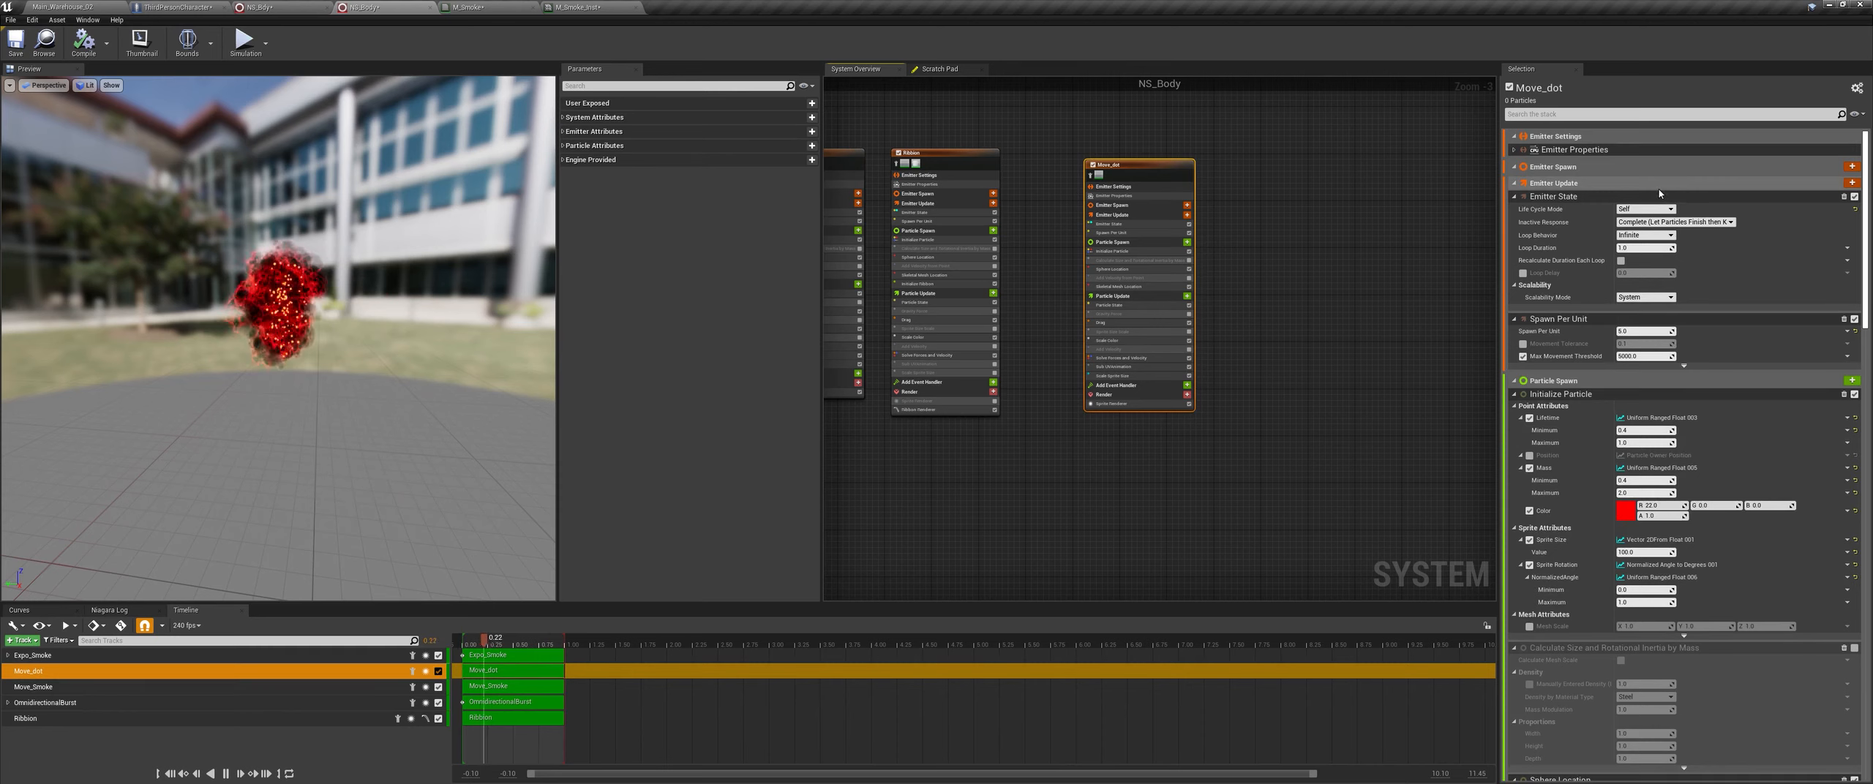
left_click(1120, 404)
scroll(1060, 217, "up", 3)
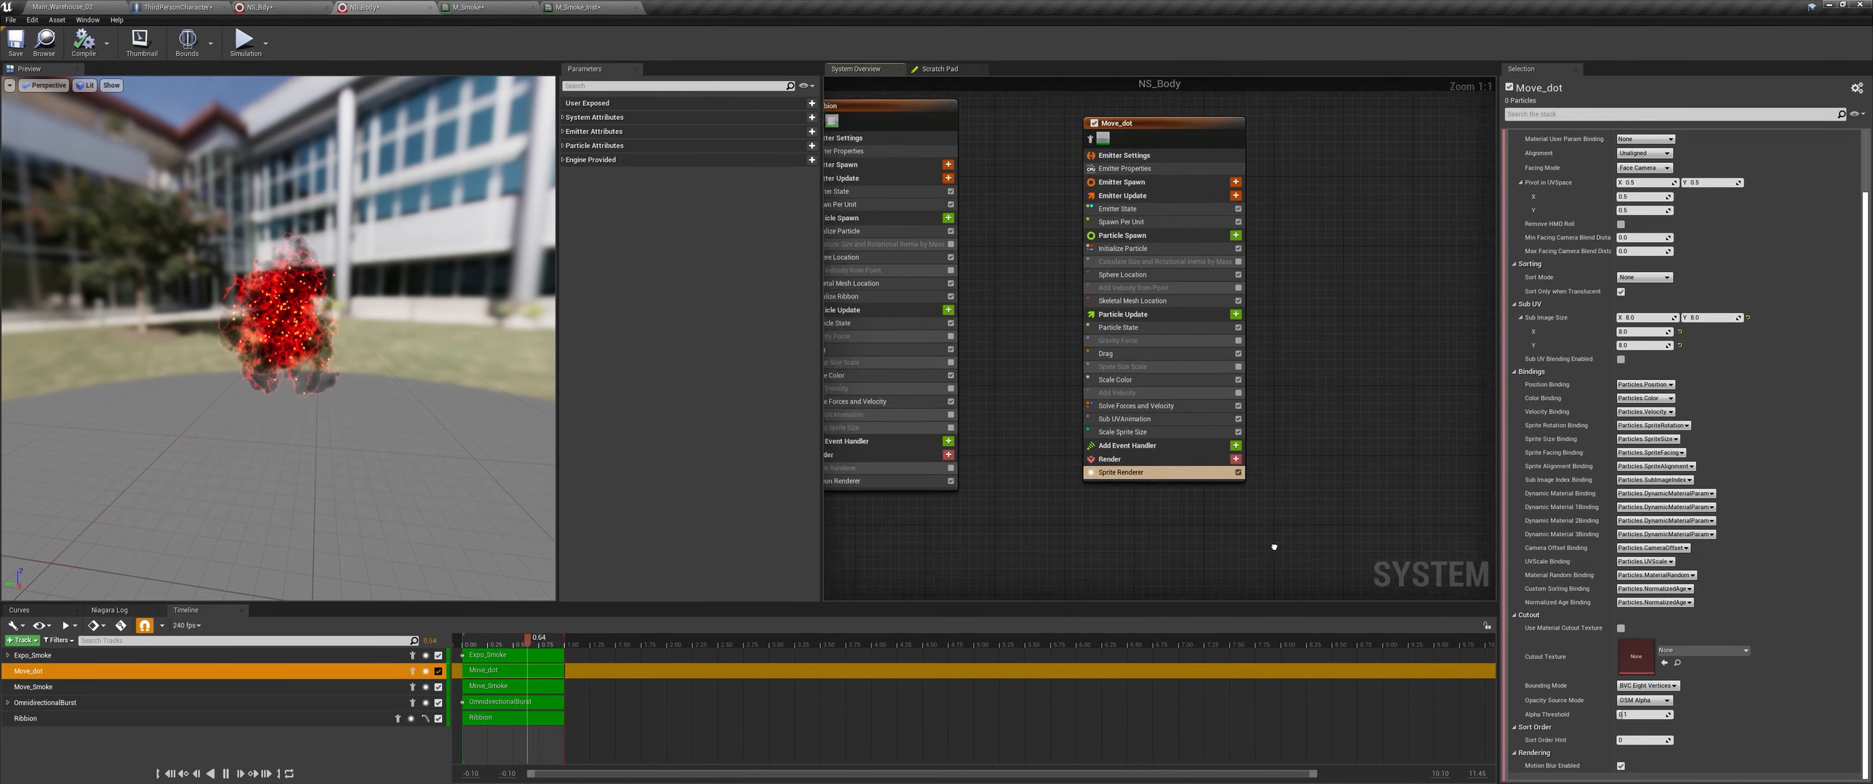
scroll(1703, 423, "up", 3)
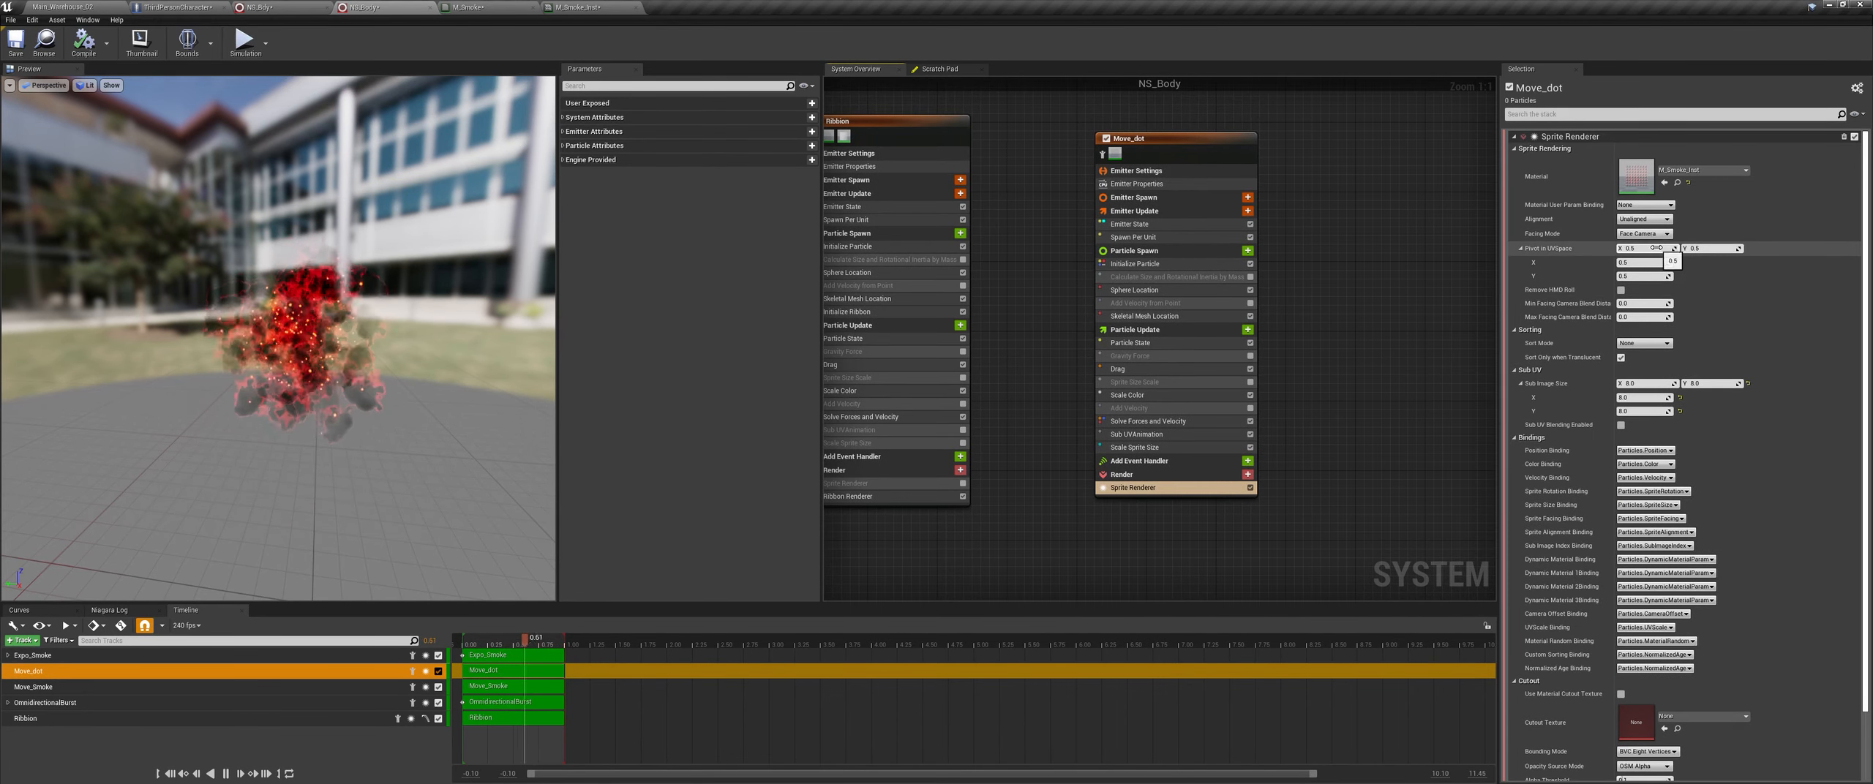
left_click(1667, 183)
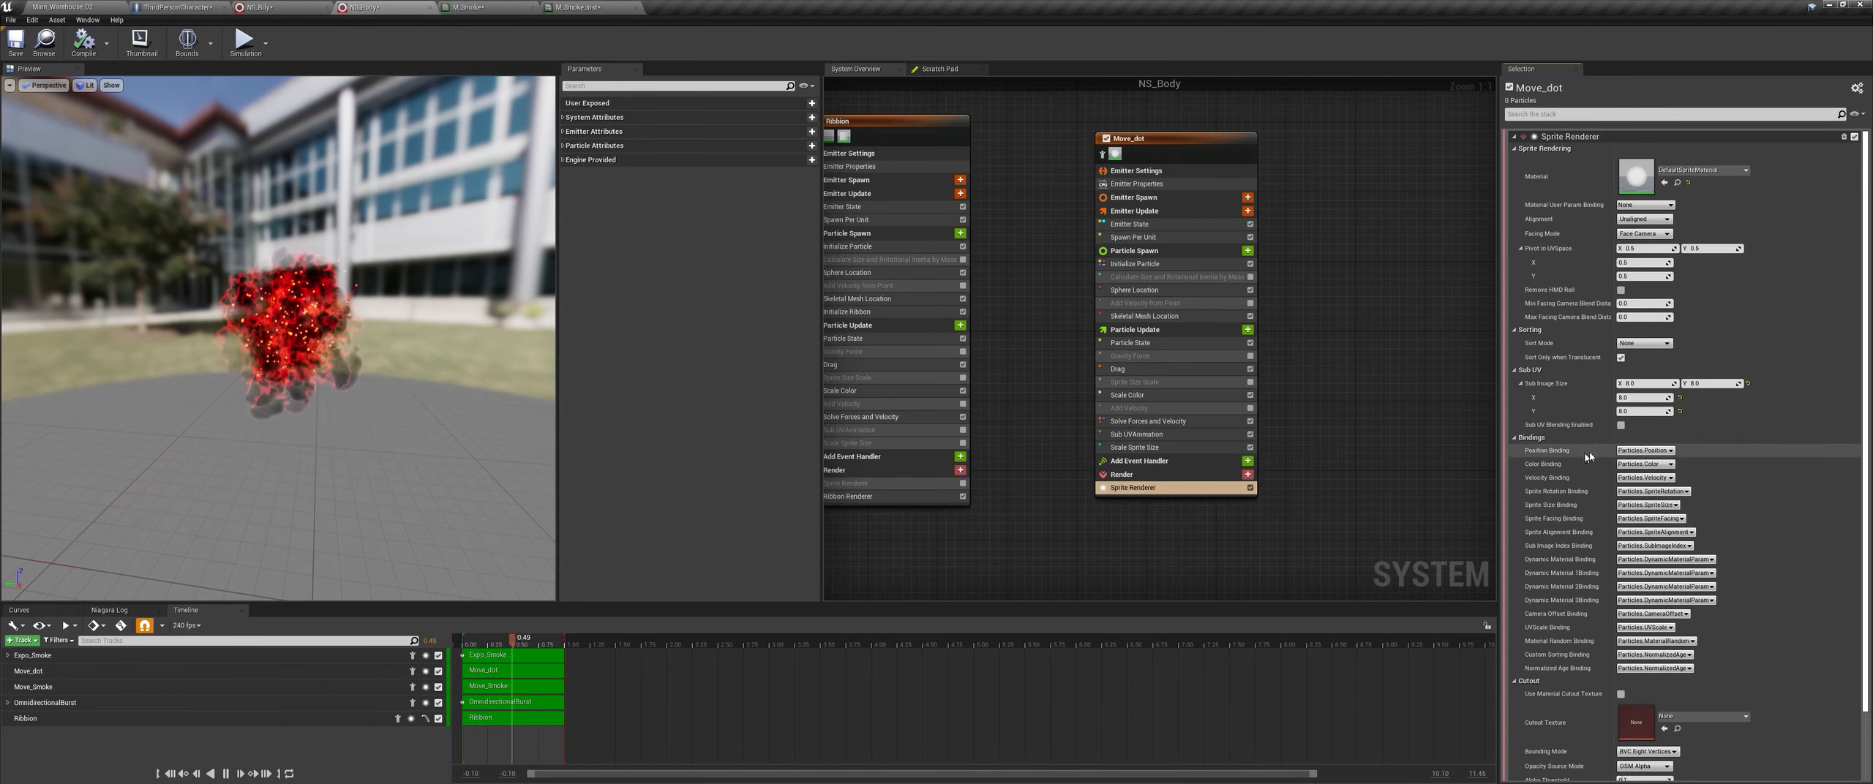
left_click(1630, 383)
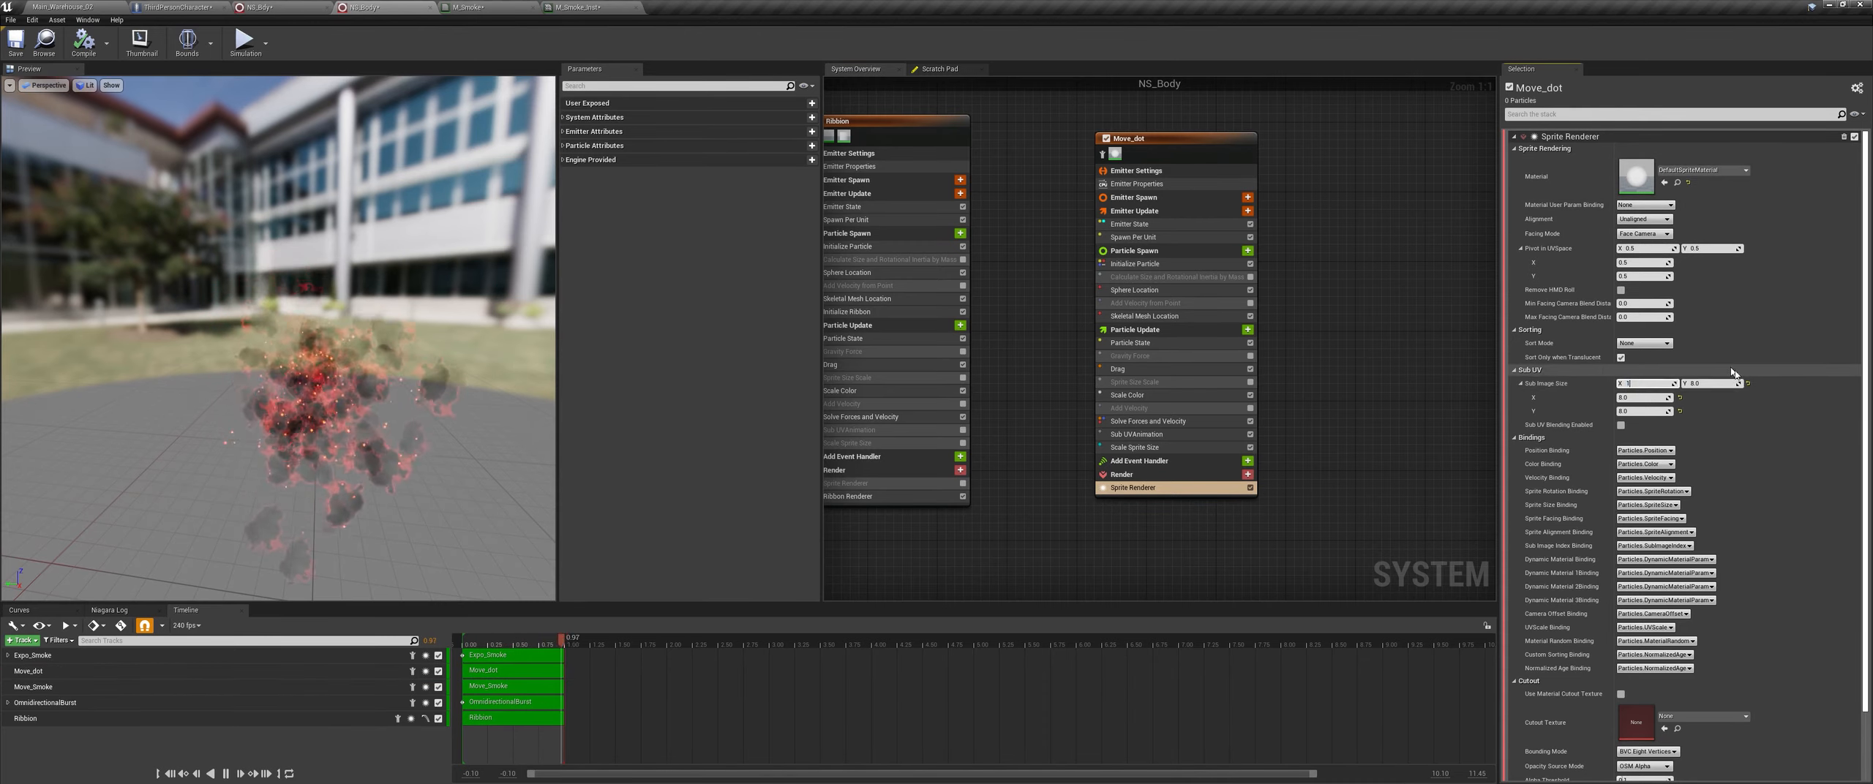
type("1")
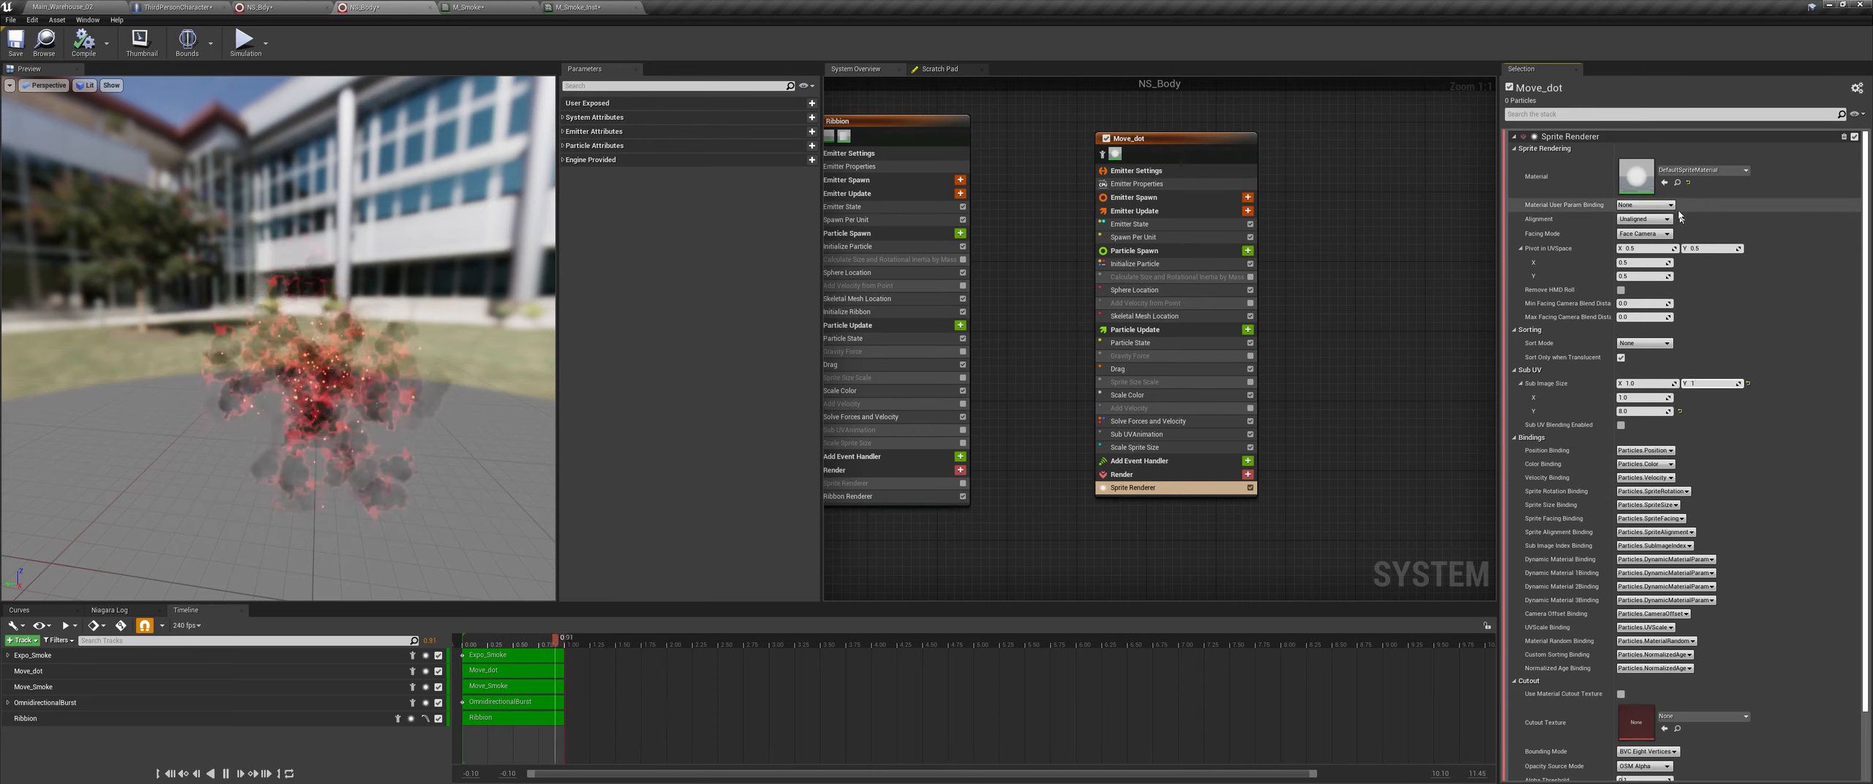
Step: Open DefaultSpriteMaterial to examine its node graph, close it and return to NS_Body
double_click(1636, 176)
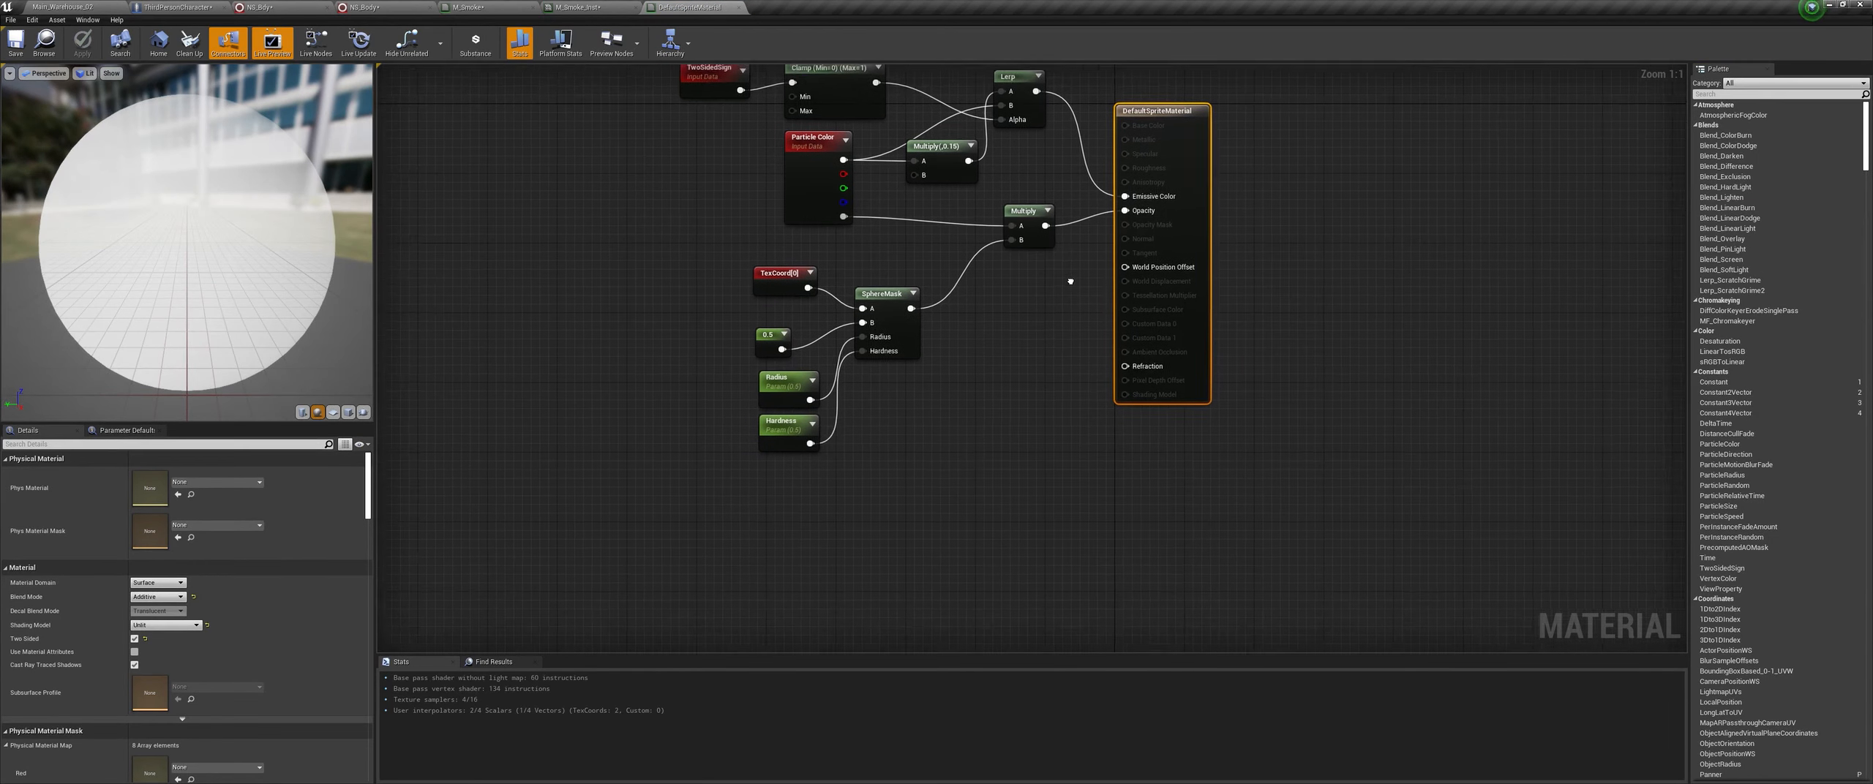
middle_click(710, 2)
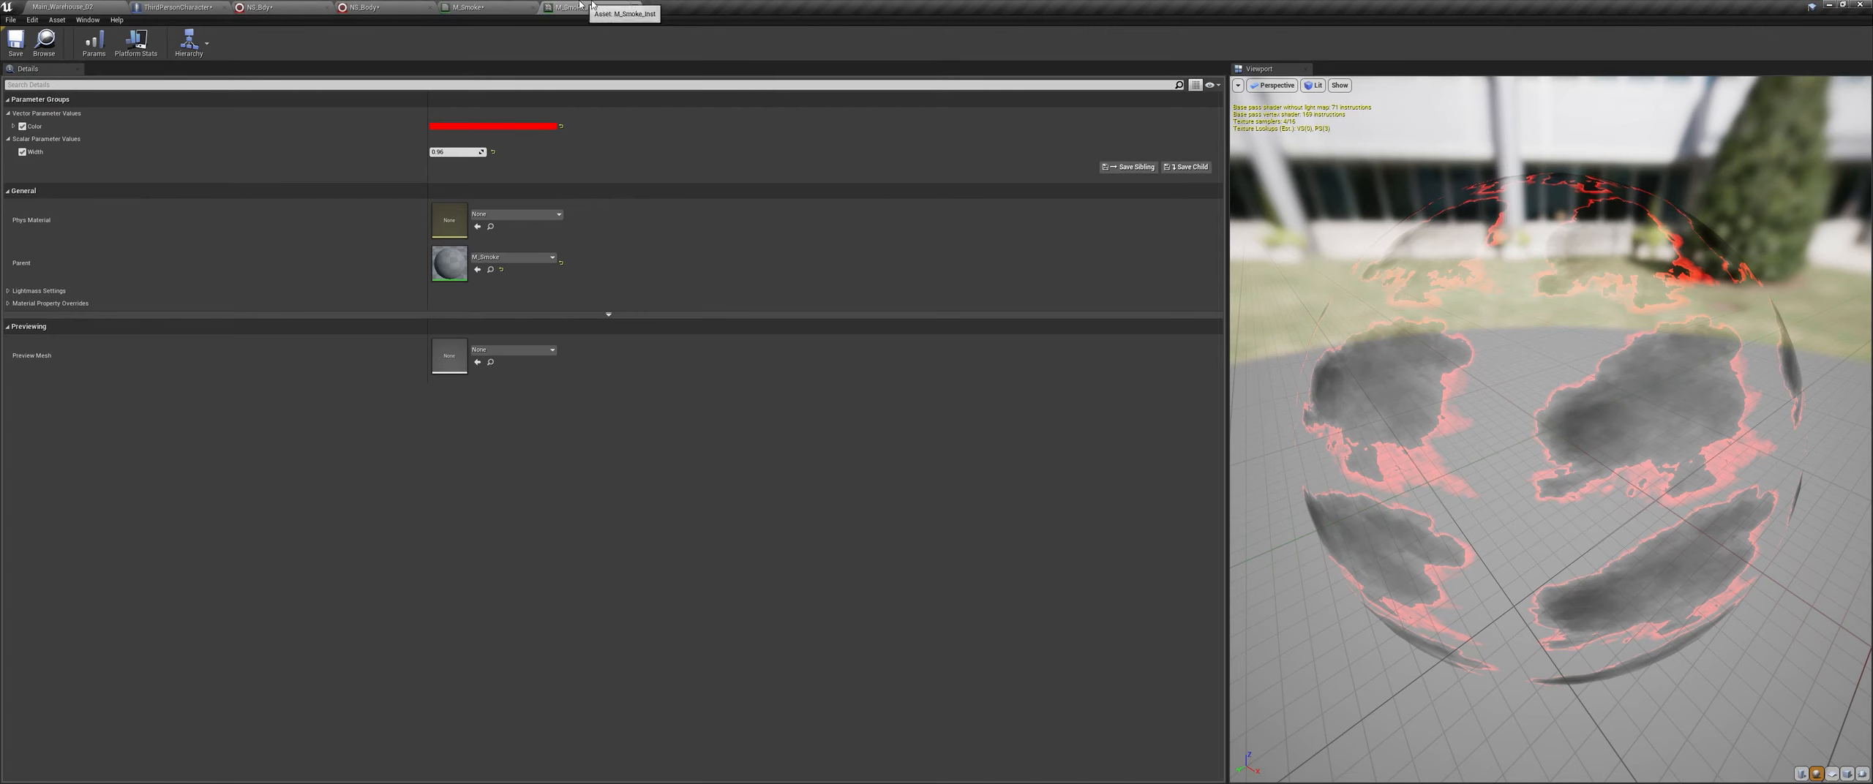
left_click(403, 4)
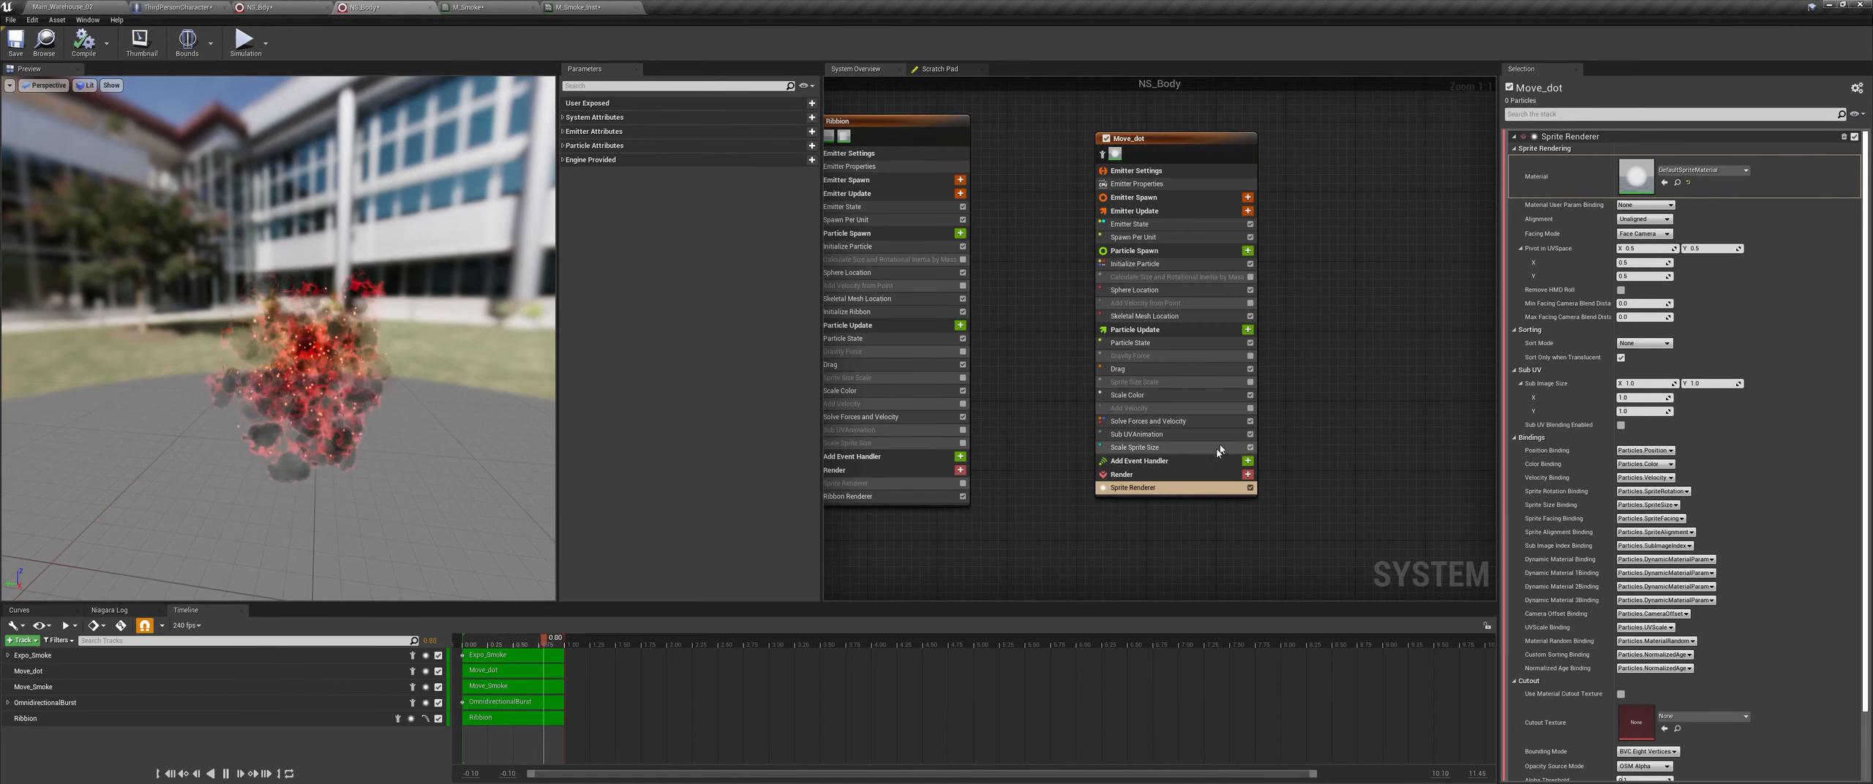
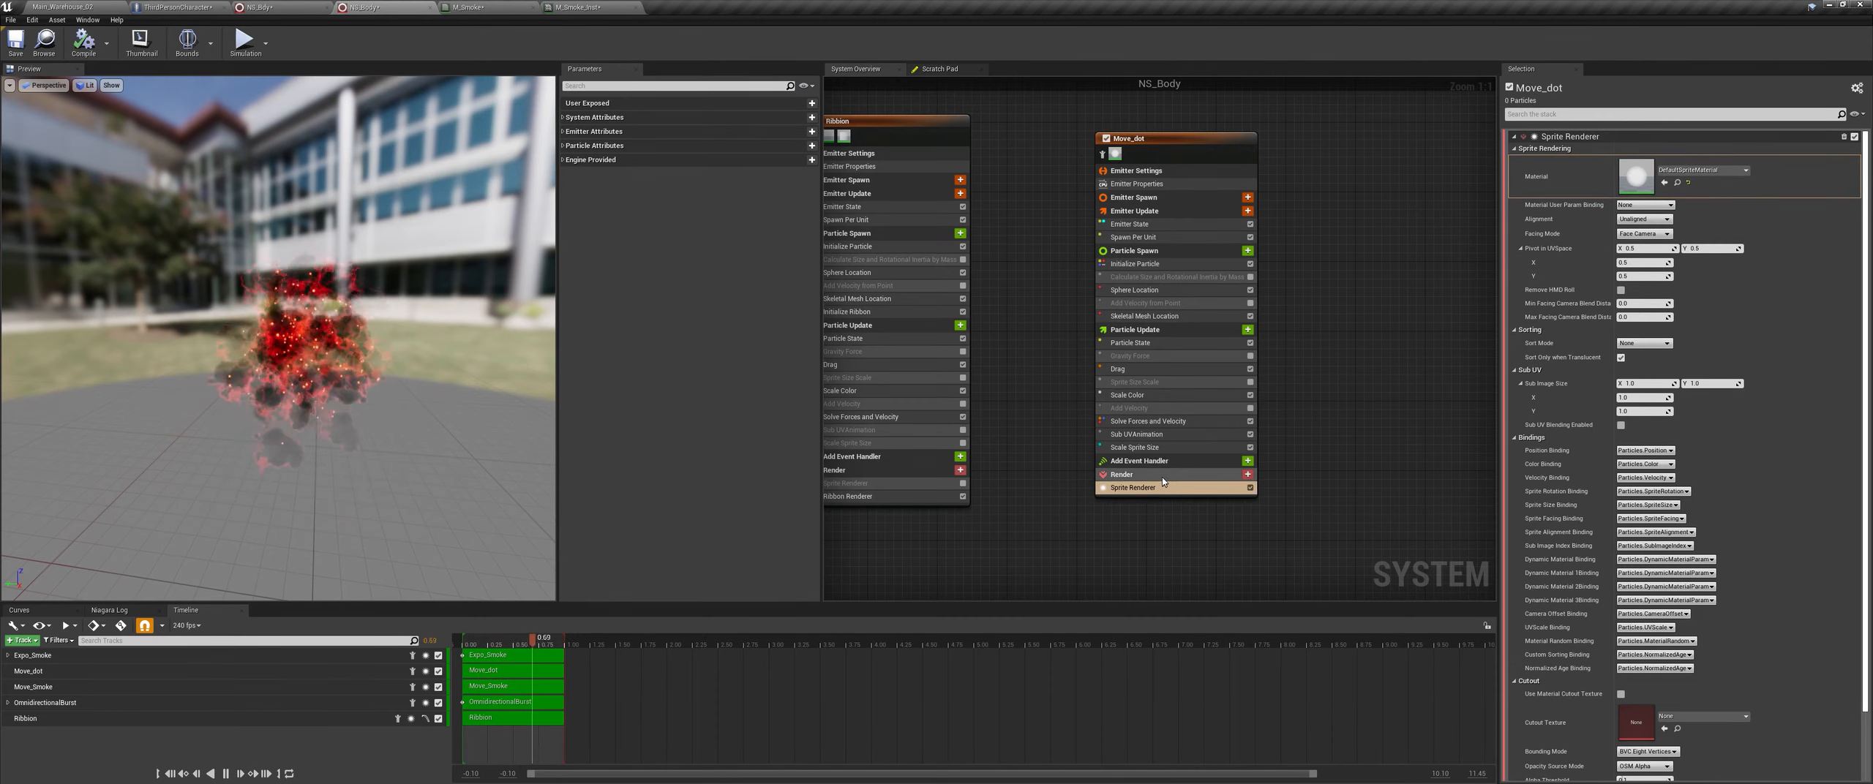
Step: Remove the Sub UVAnimation module from Move_dot and reduce the sprite size value in Initialize Particle
left_click(1154, 436)
key("Delete")
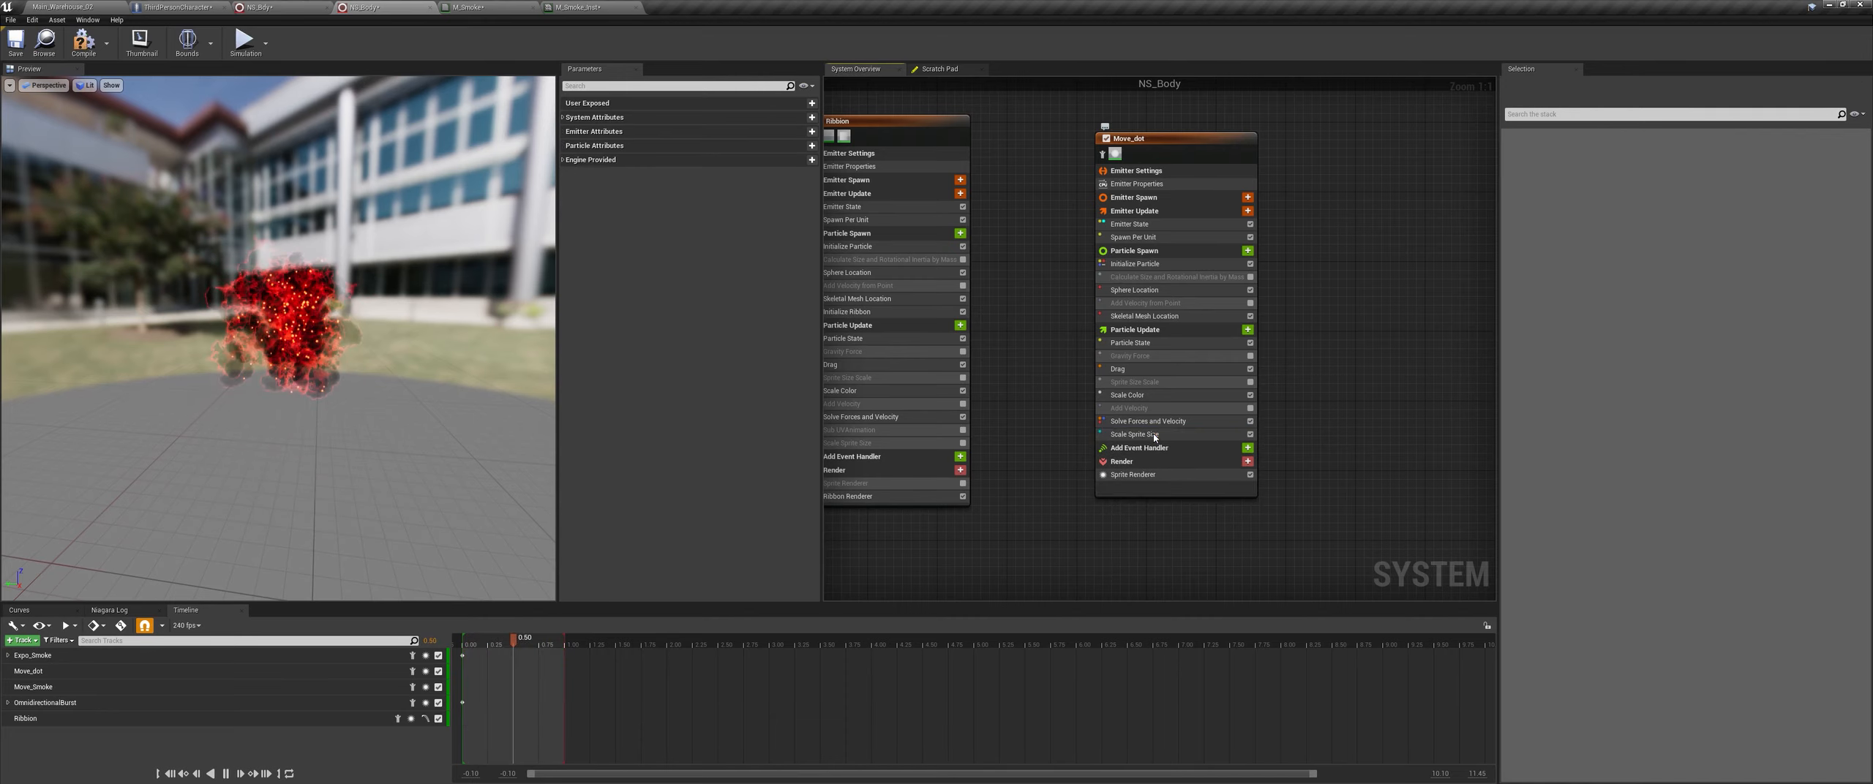
left_click(1147, 265)
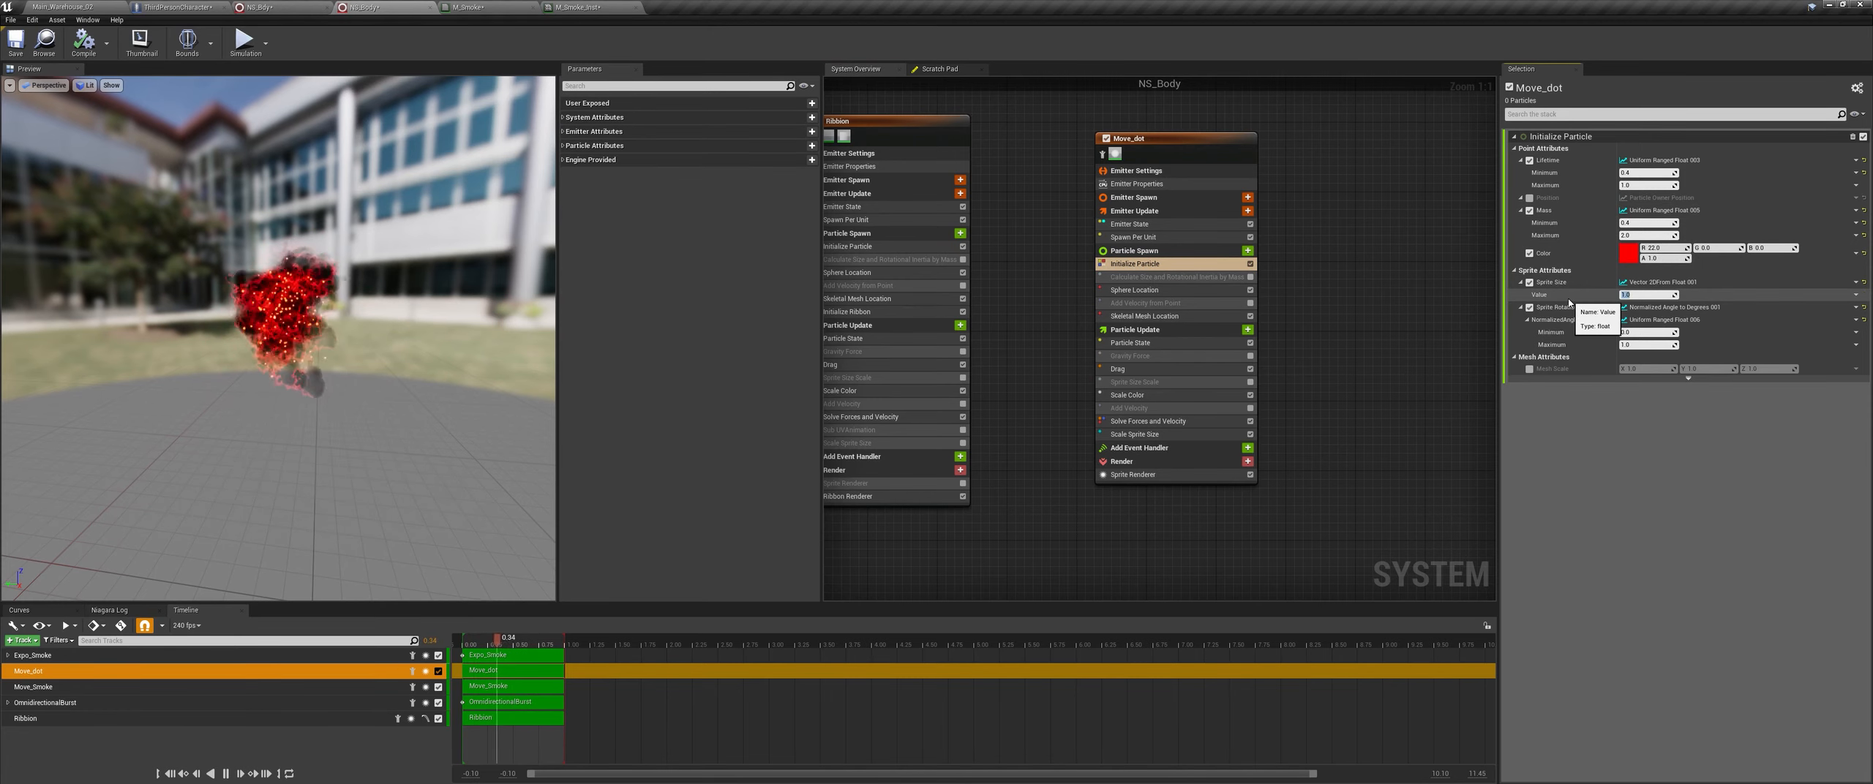
Step: Play the level in a new window, run with the character to examine the dot particles, and return to NS_Body
left_click(65, 6)
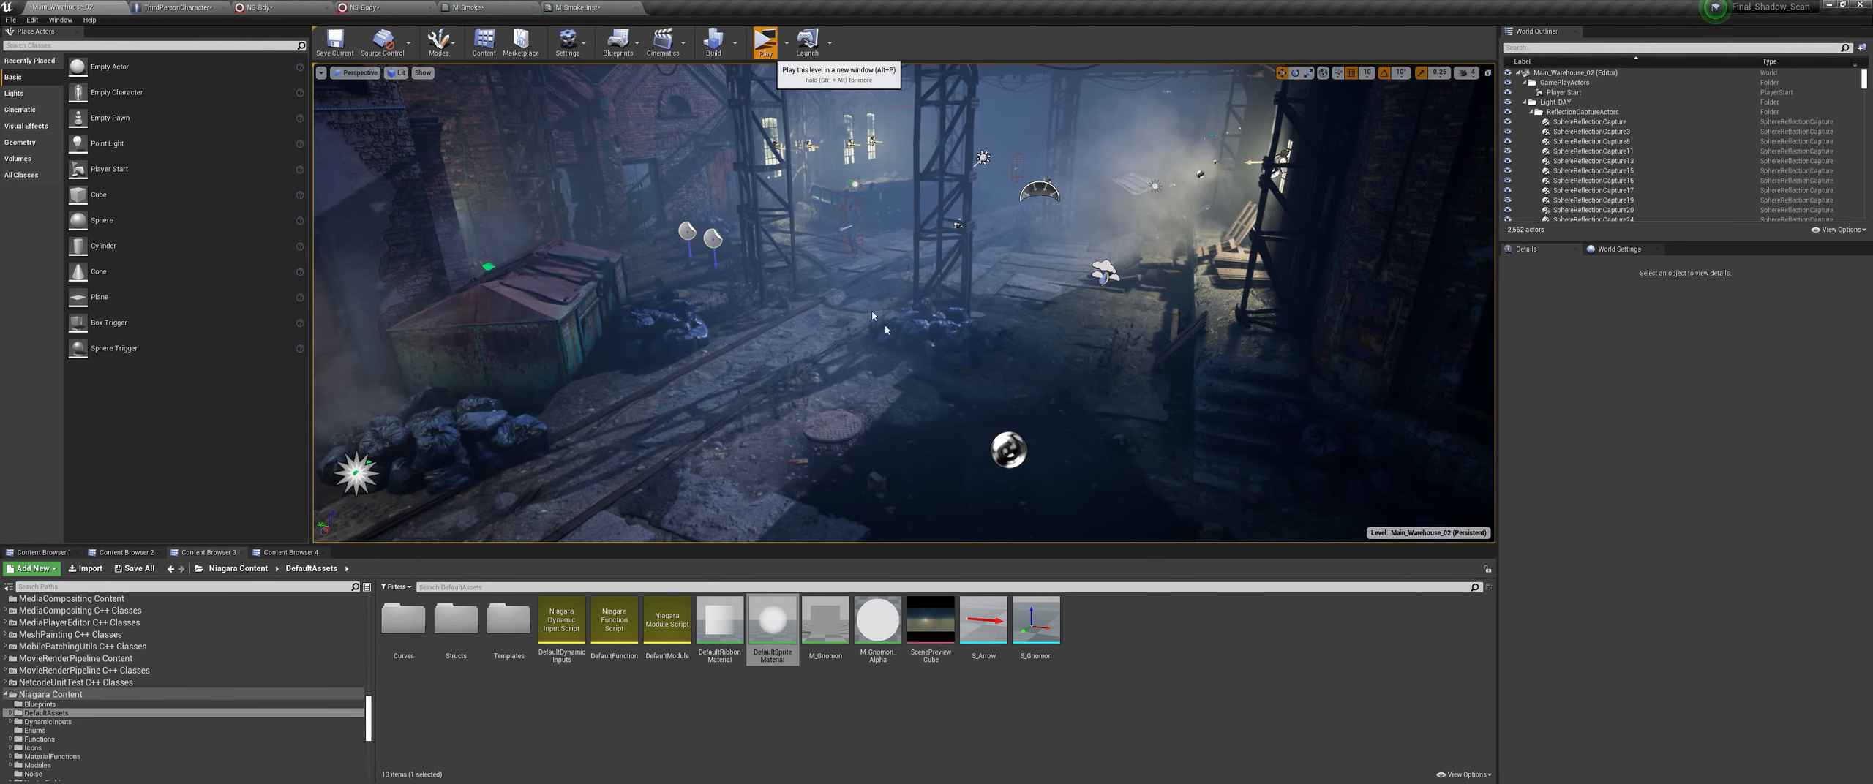
key("w")
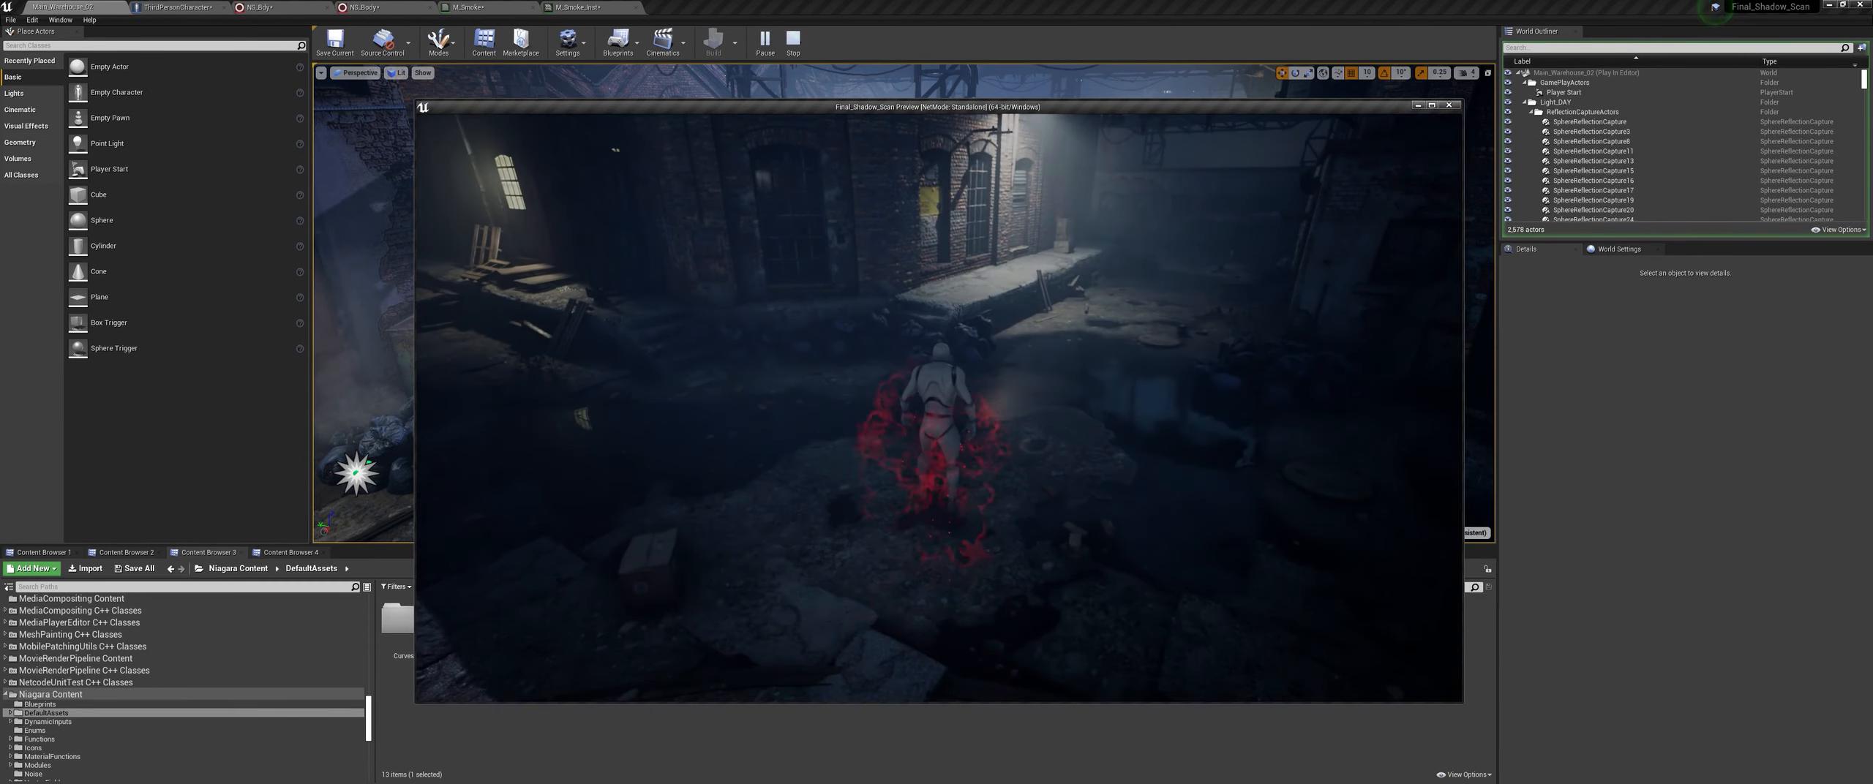
key("Escape")
left_click(366, 7)
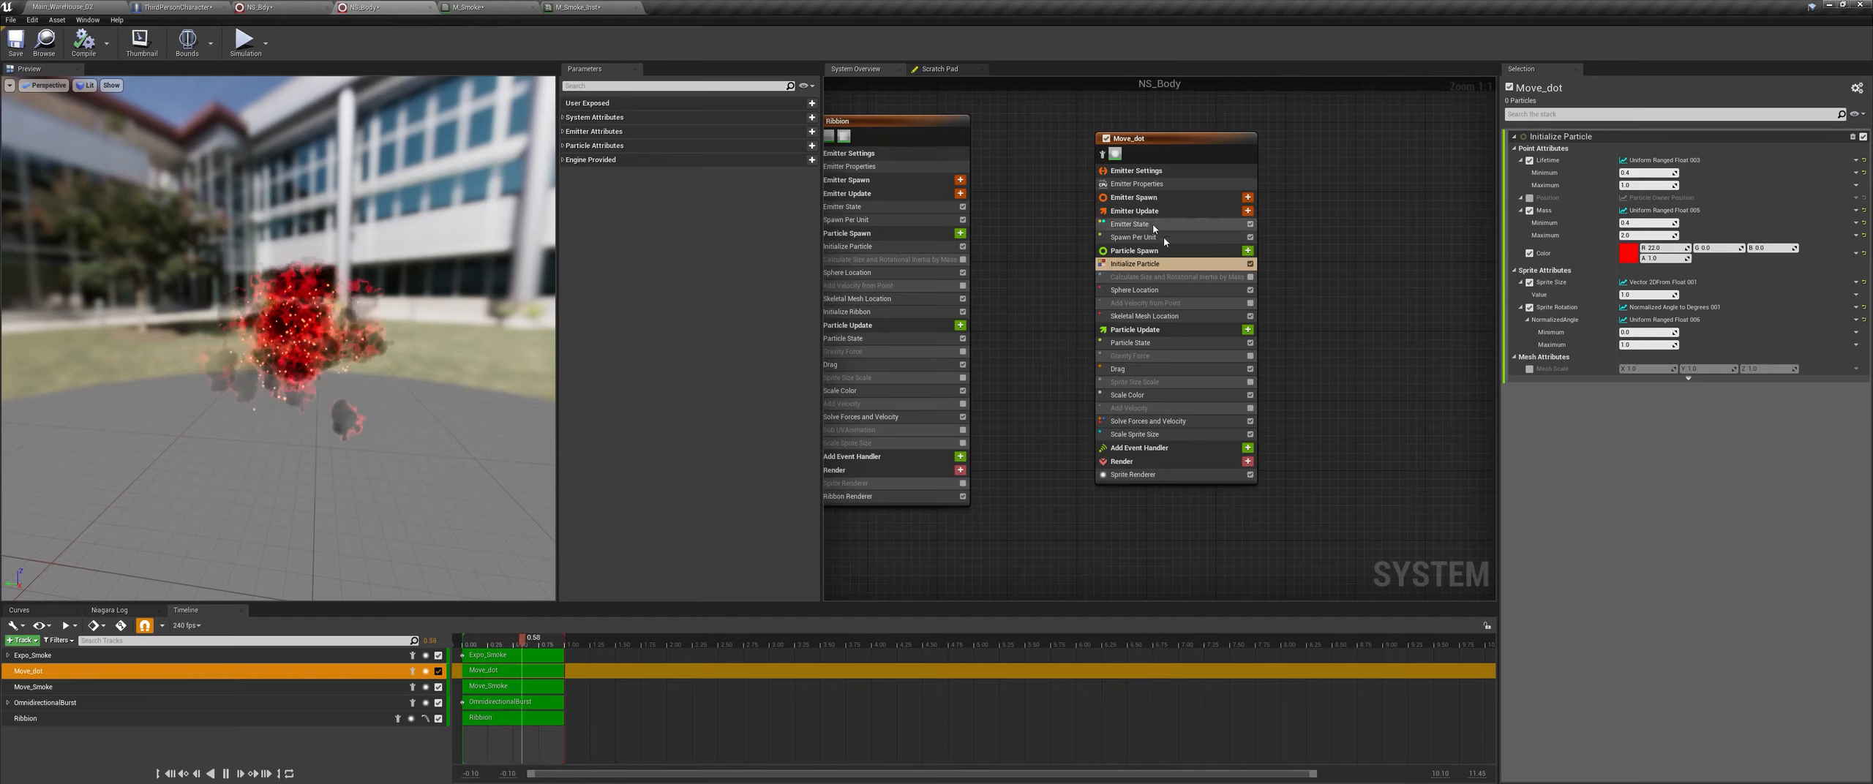
Step: Raise the brightness value of Move_dot's red particle color to 200
left_click(1628, 250)
left_click(1786, 444)
type("200")
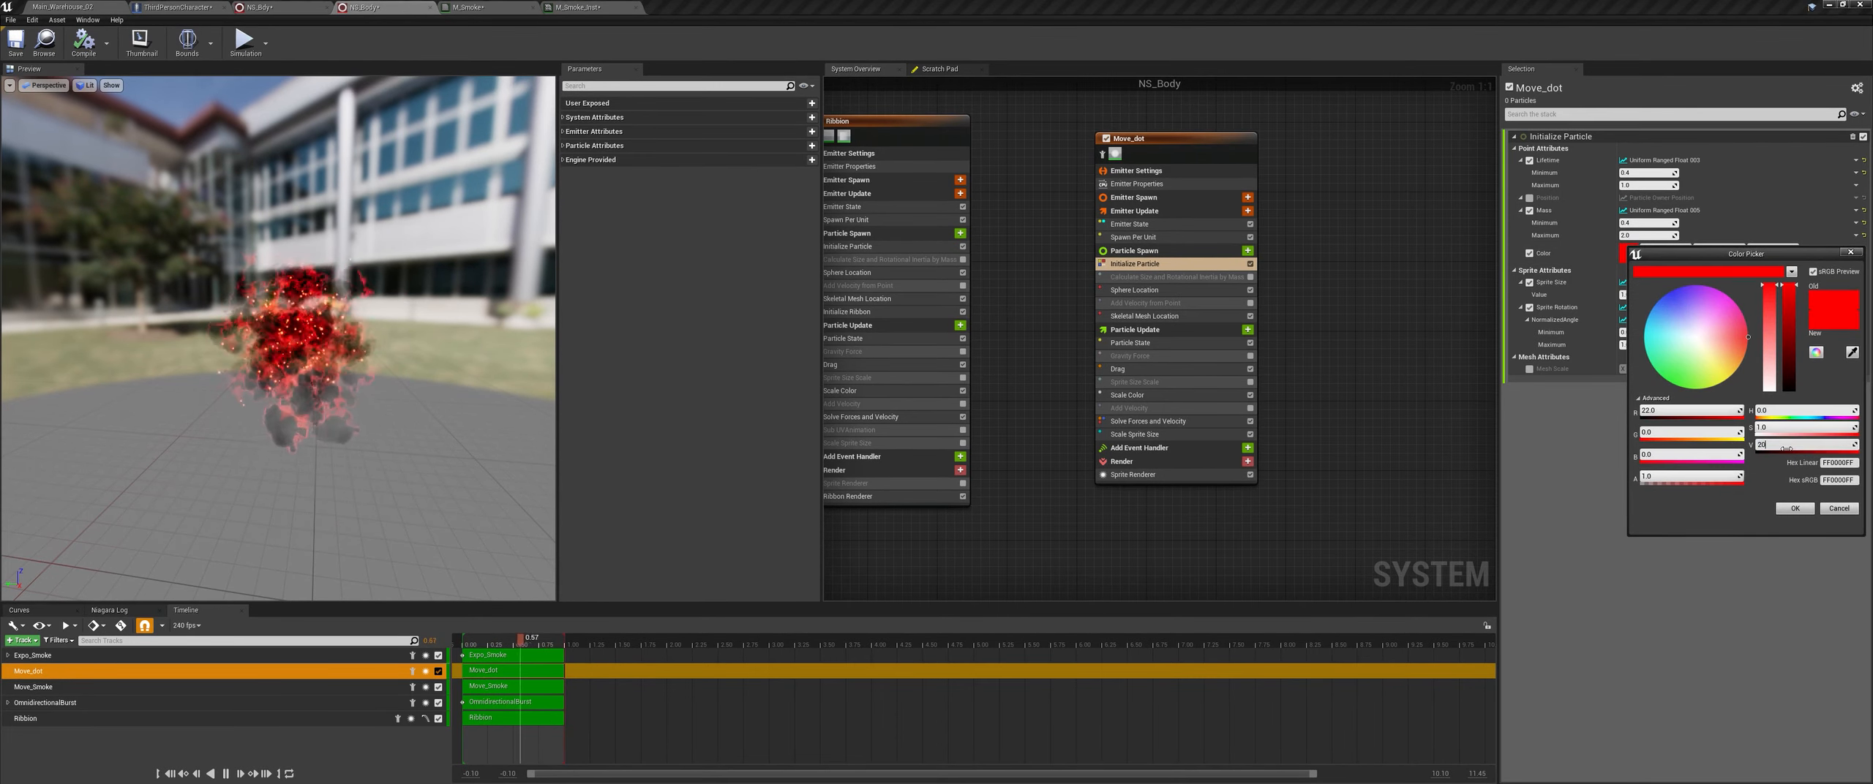
left_click(1795, 509)
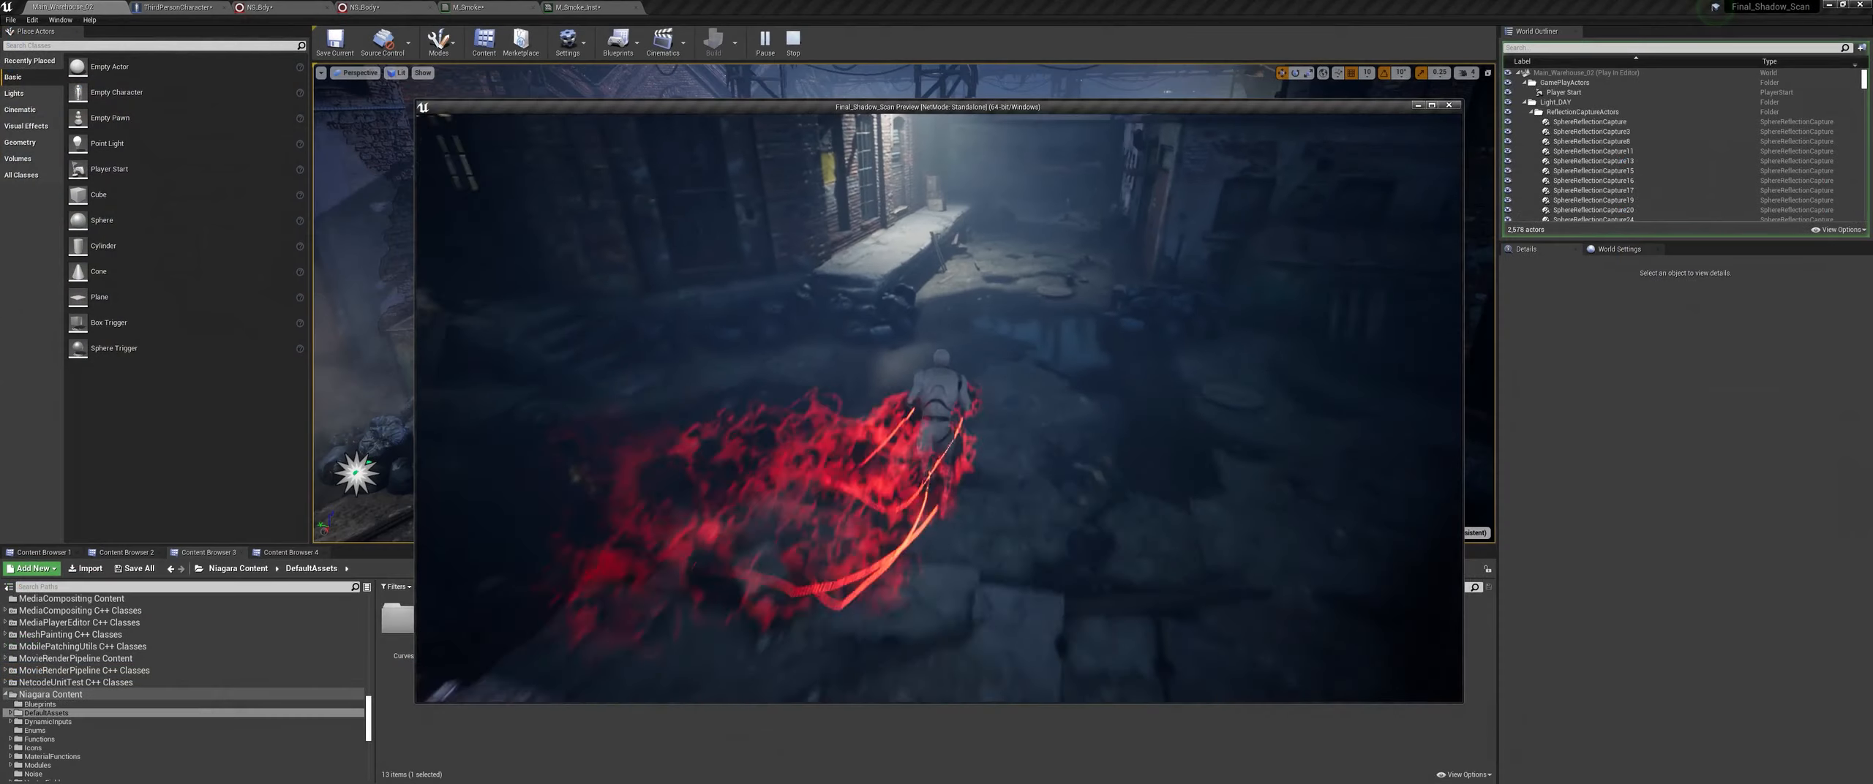
Step: Preview the level while running to examine the brighter dots, end the preview and return to NS_Body
key("w")
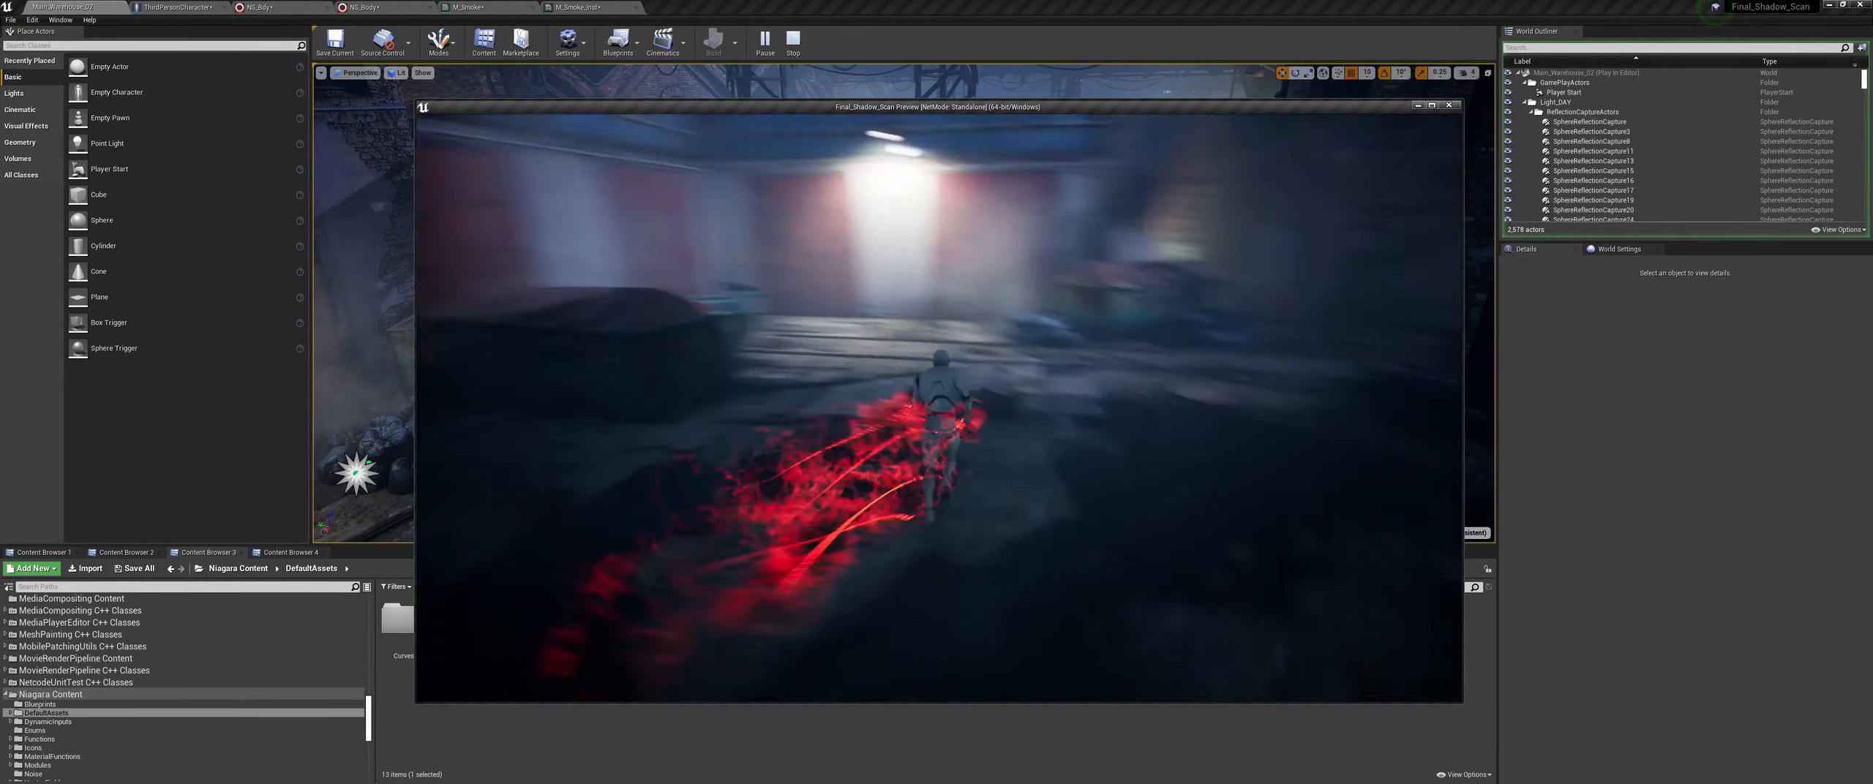
key("Escape")
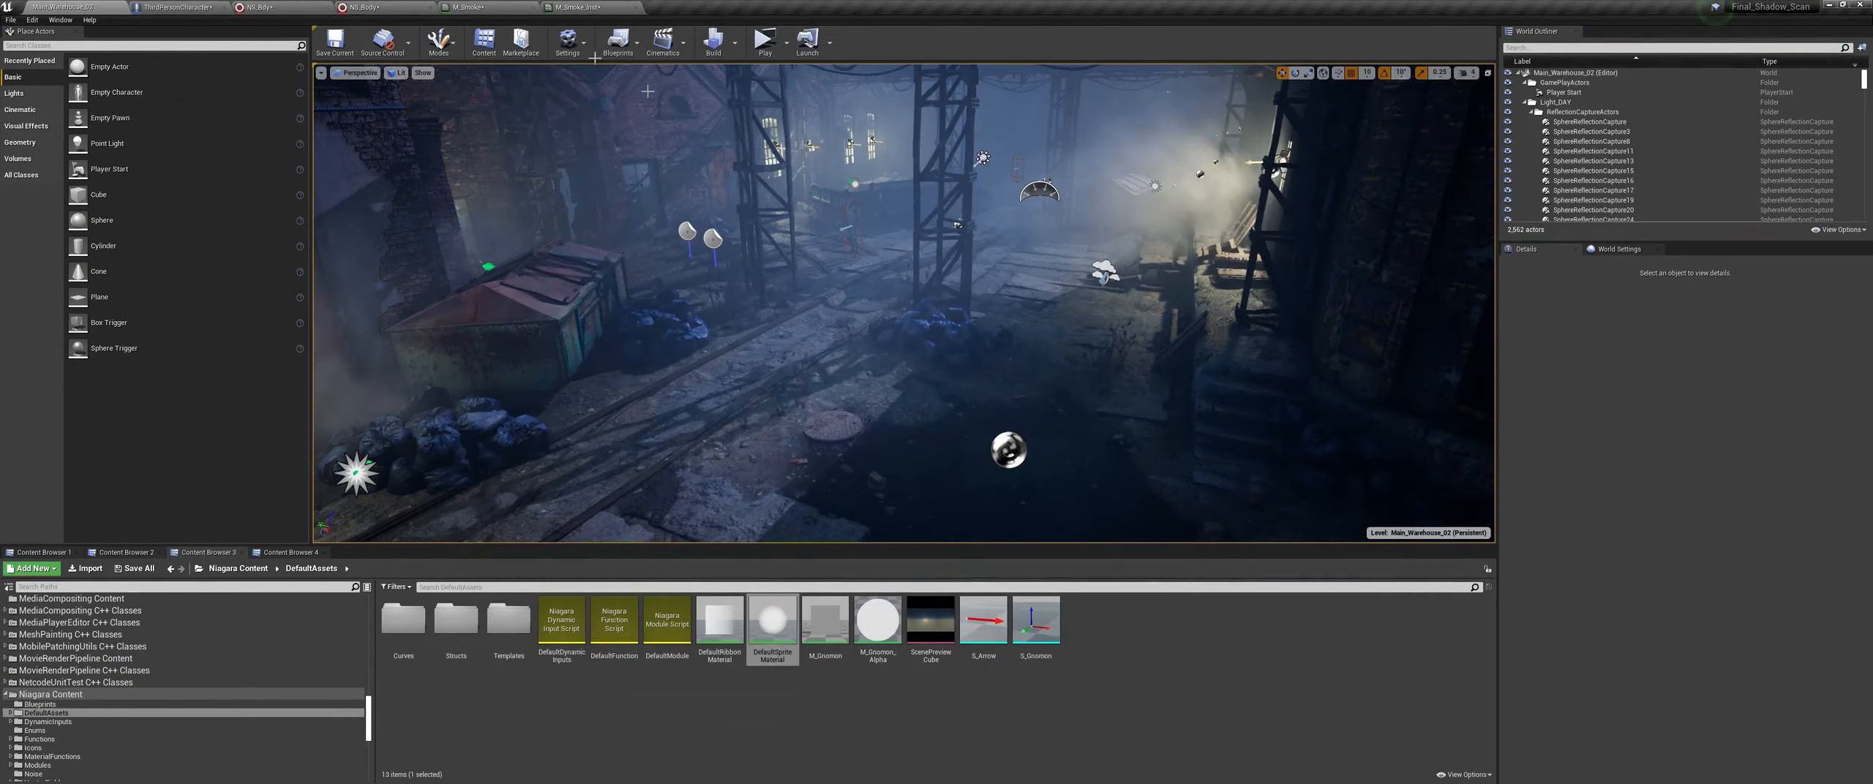
left_click(359, 6)
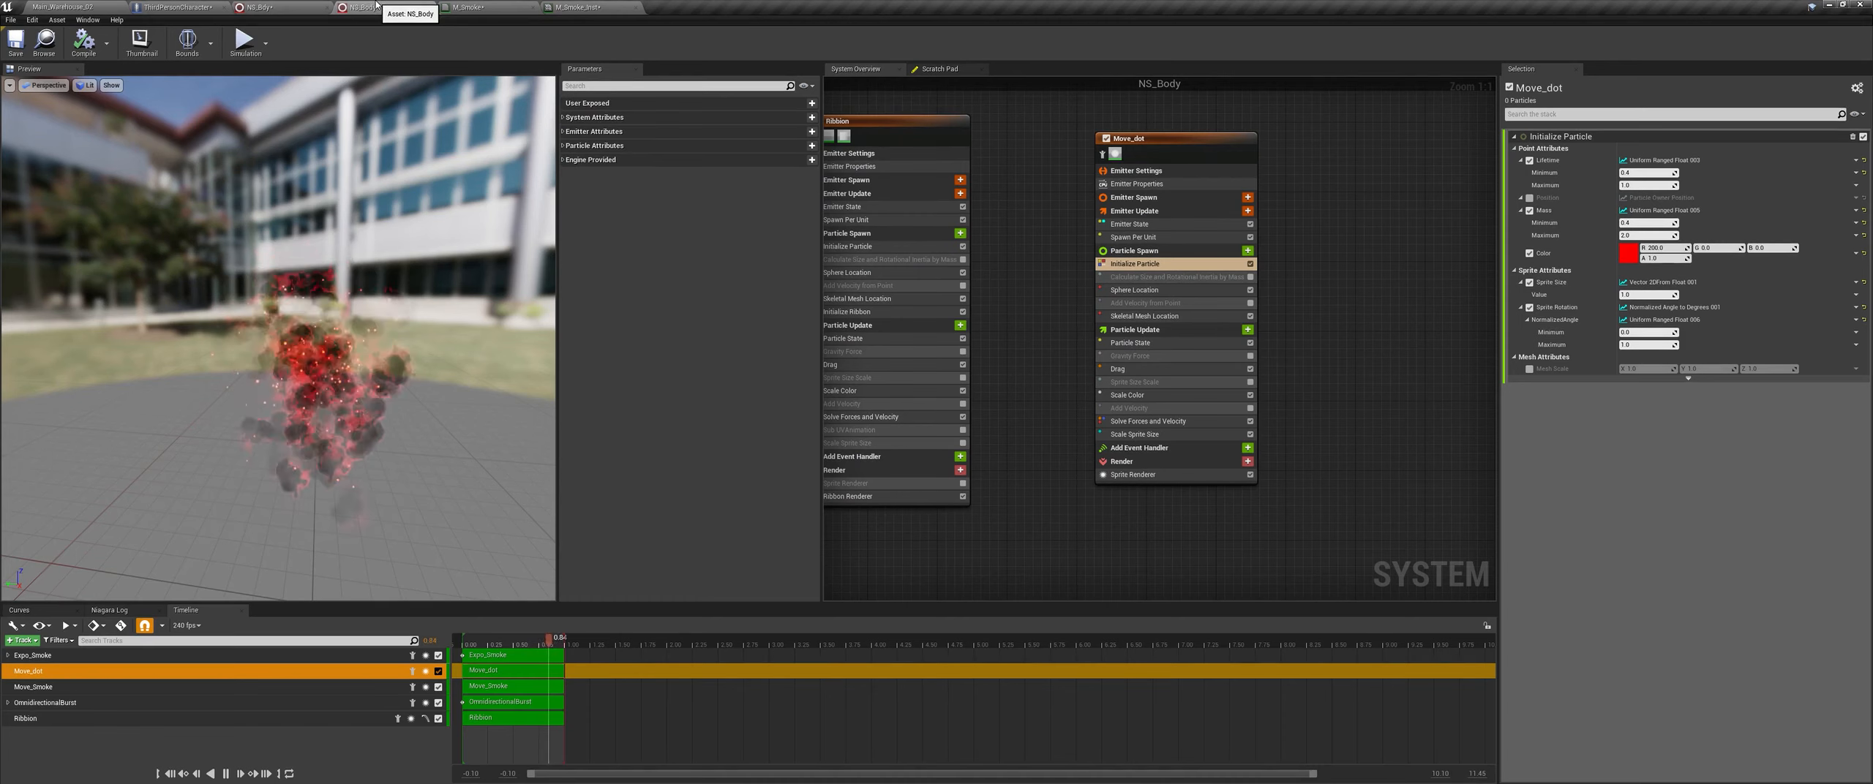
Step: Enable Move_dot's Gravity Force module and add a Collision module to Particle Update, fixing its placement before the solver
left_click(1250, 355)
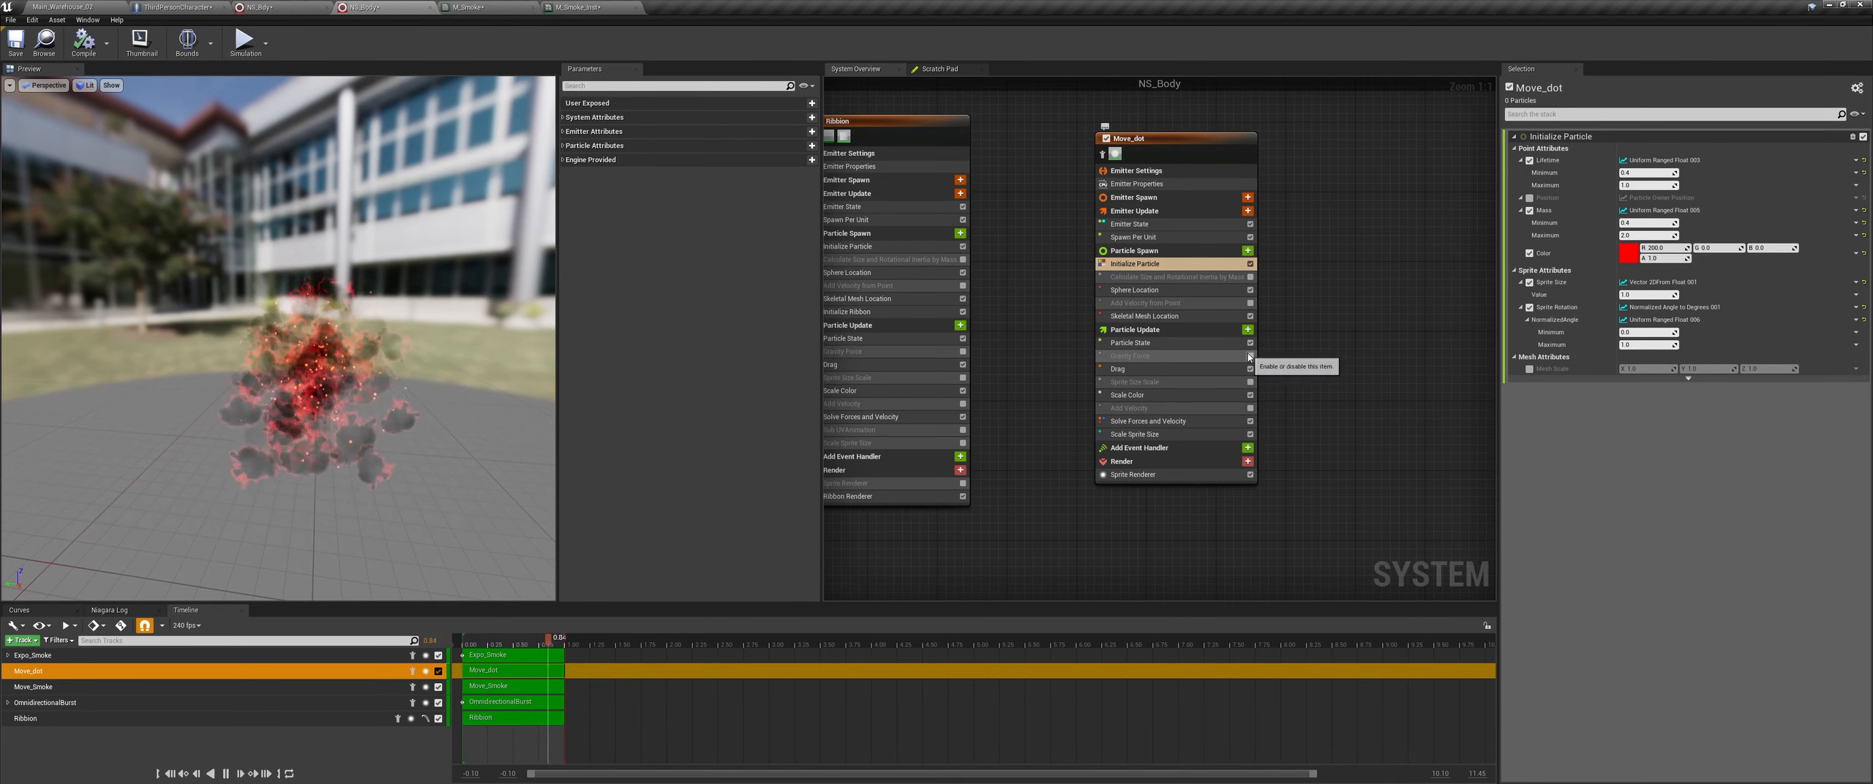
left_click(1247, 330)
type("bo")
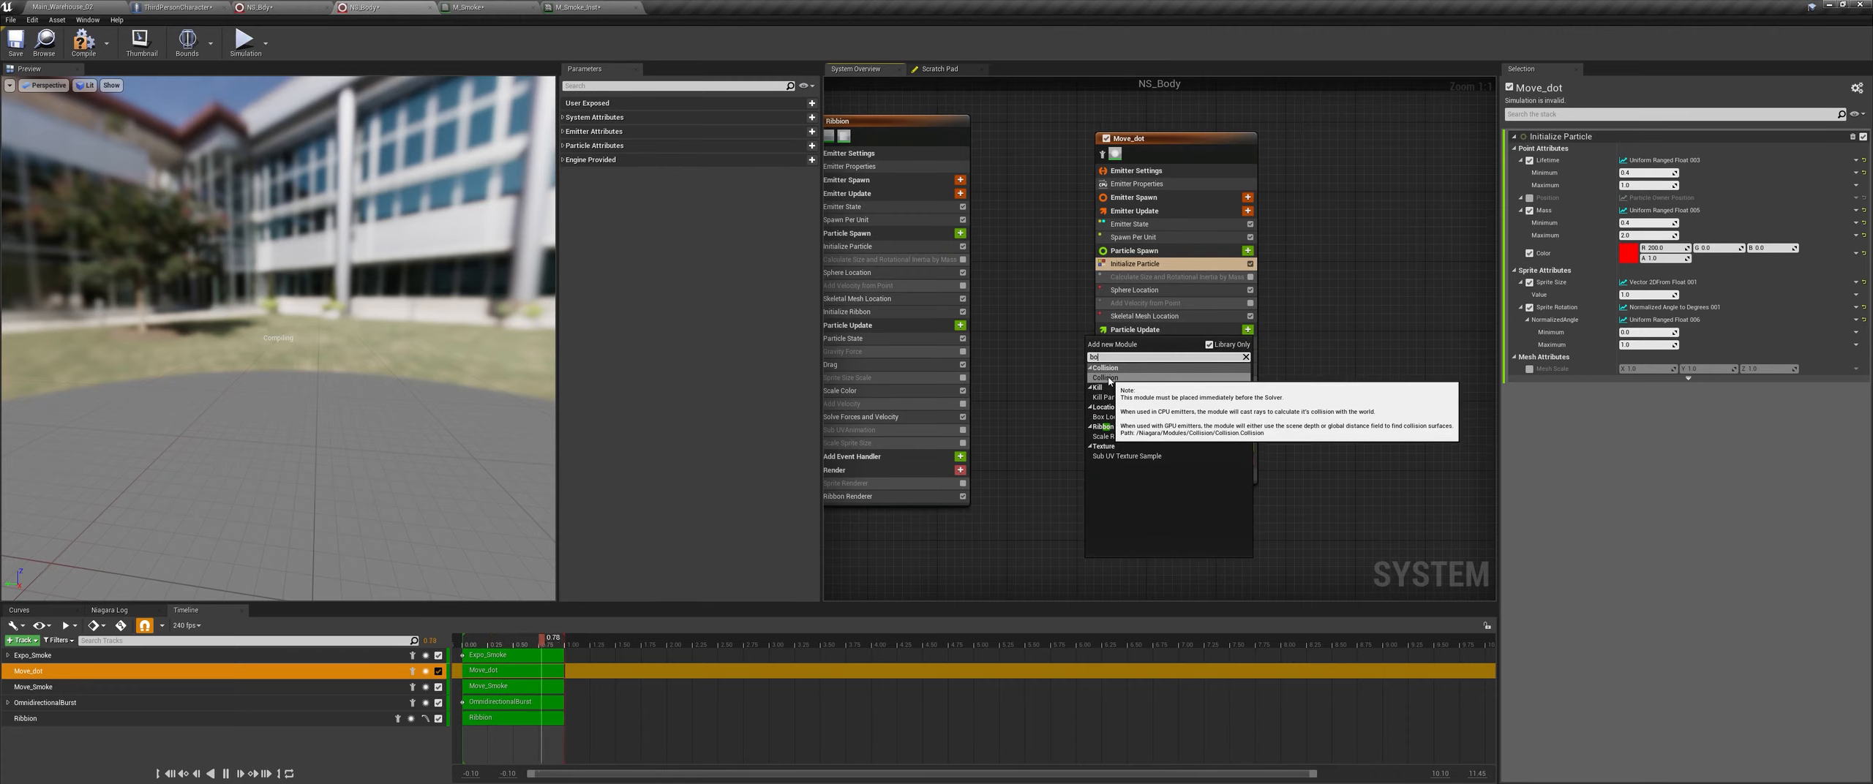
left_click(1109, 377)
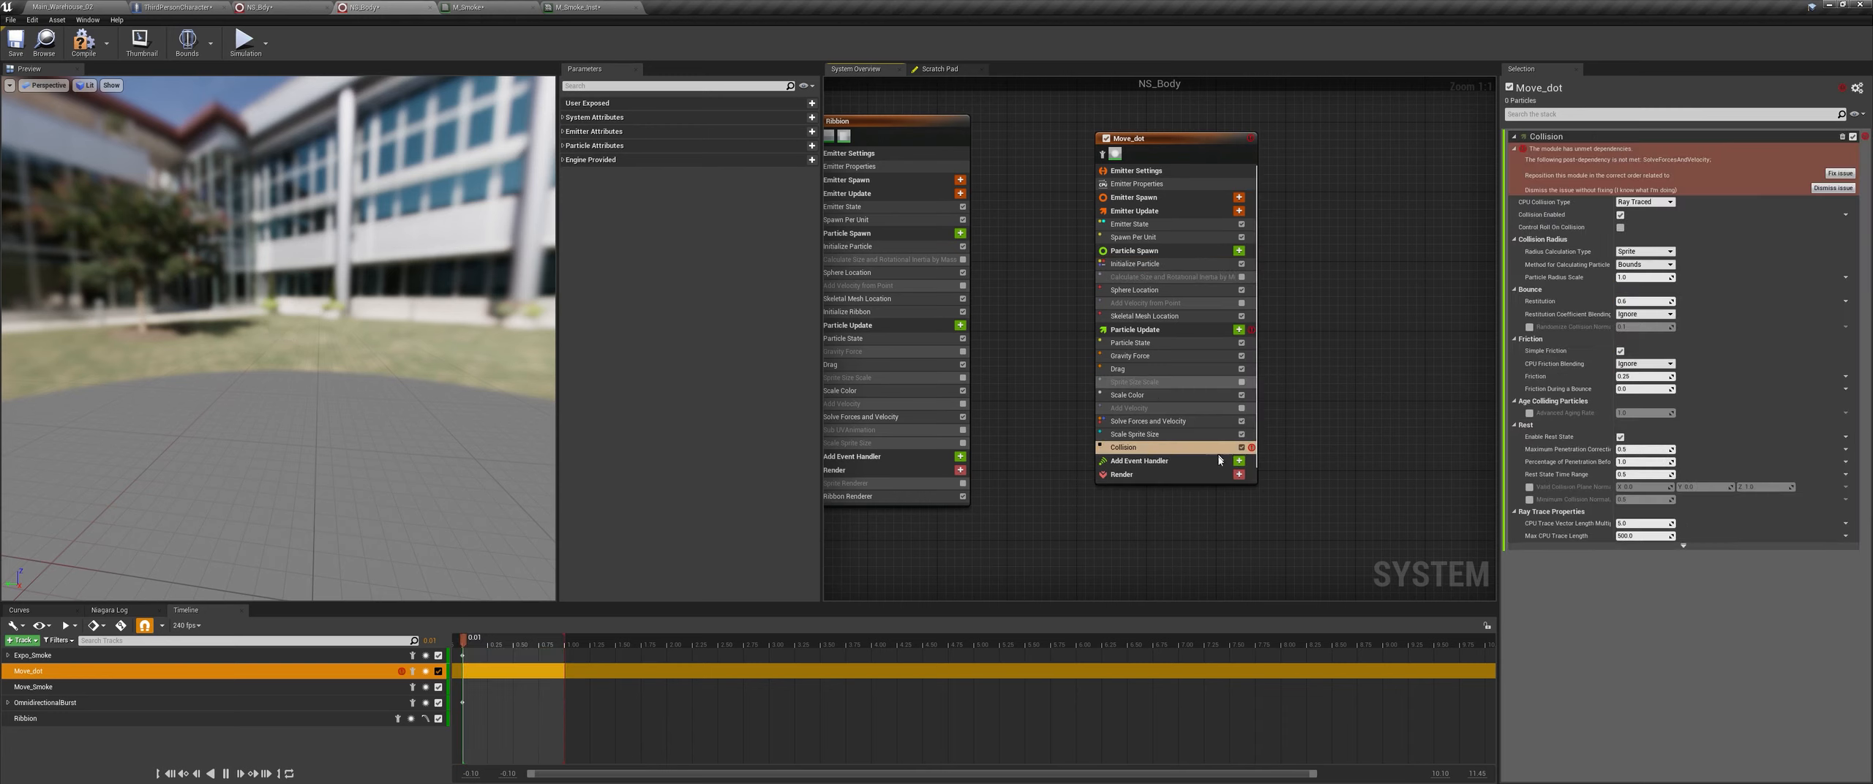
left_click(1841, 177)
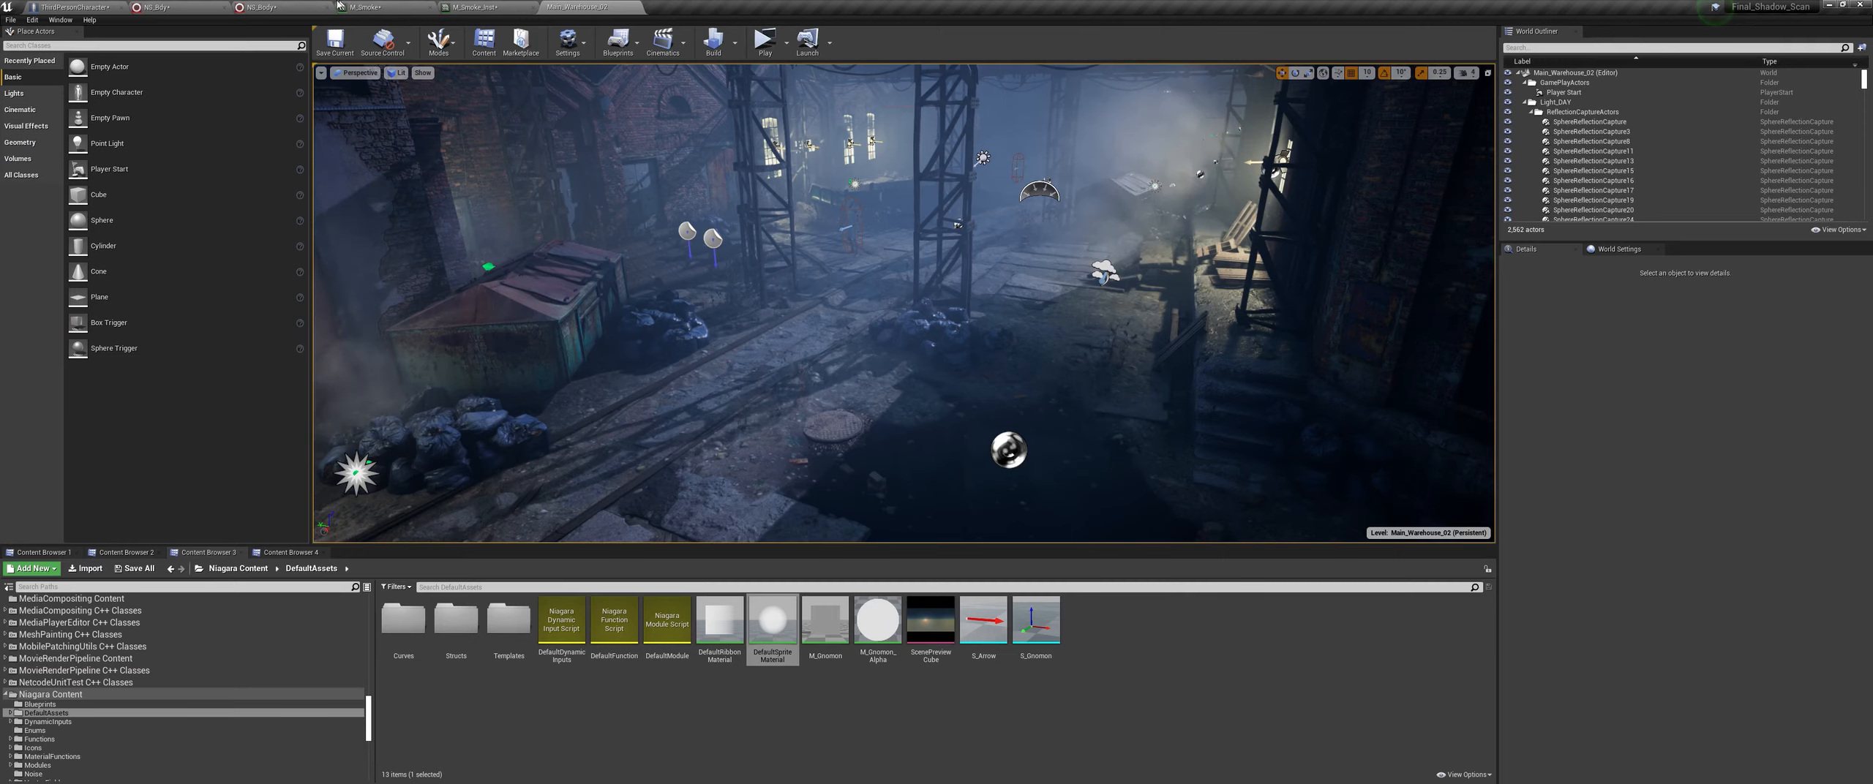
Step: Play the level in a new window, run with the character to examine the falling dots, end the preview and return to NS_Body
key("alt+p")
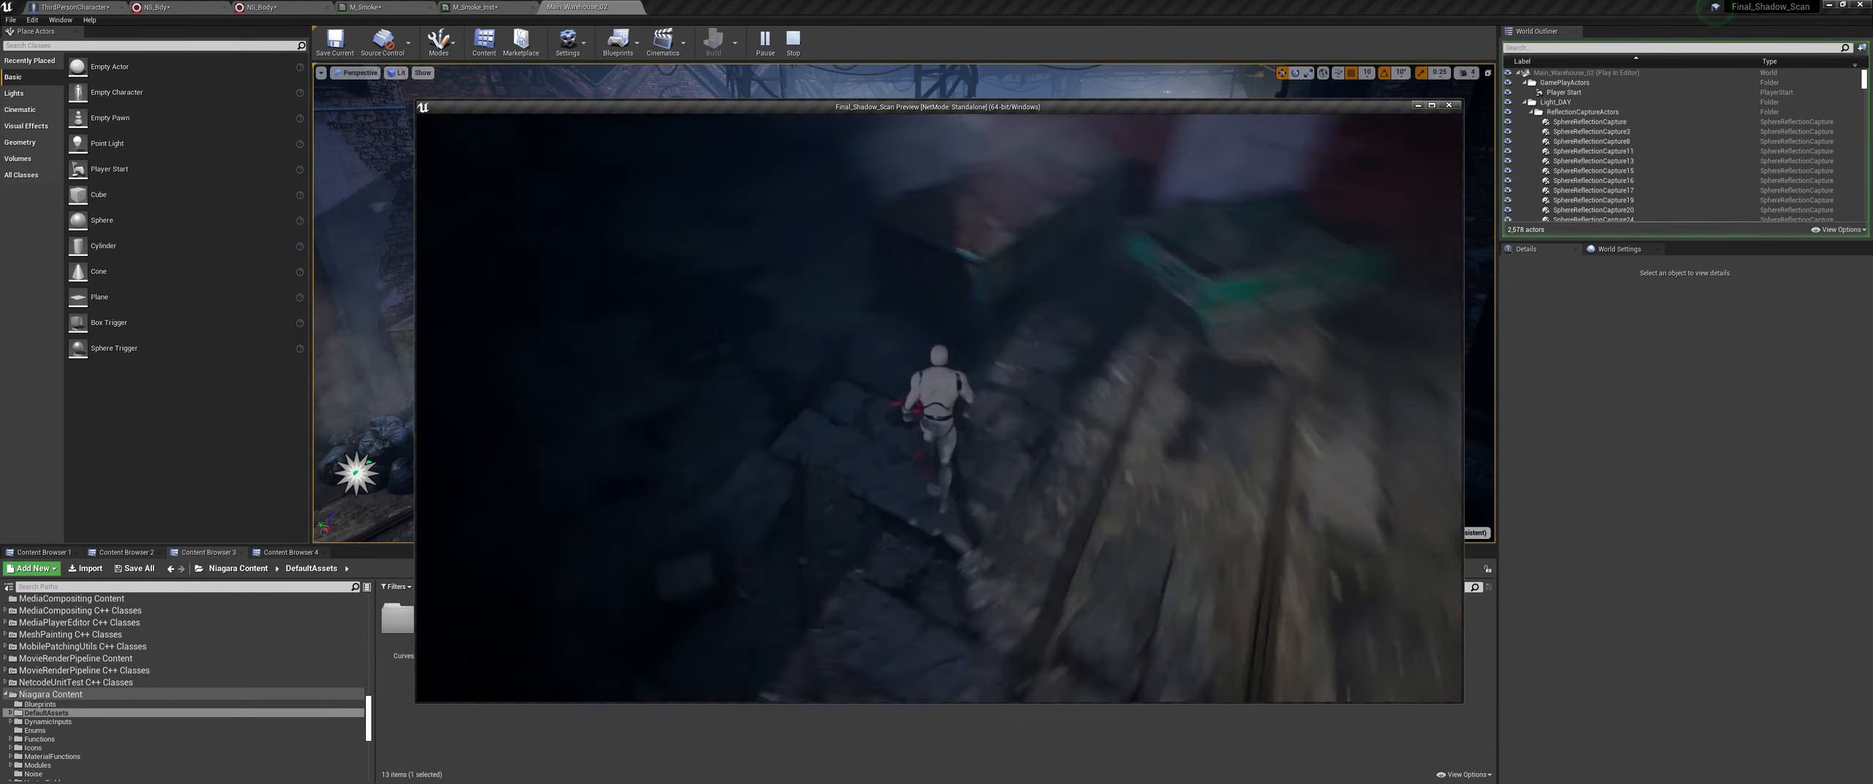
key("w")
key("w")
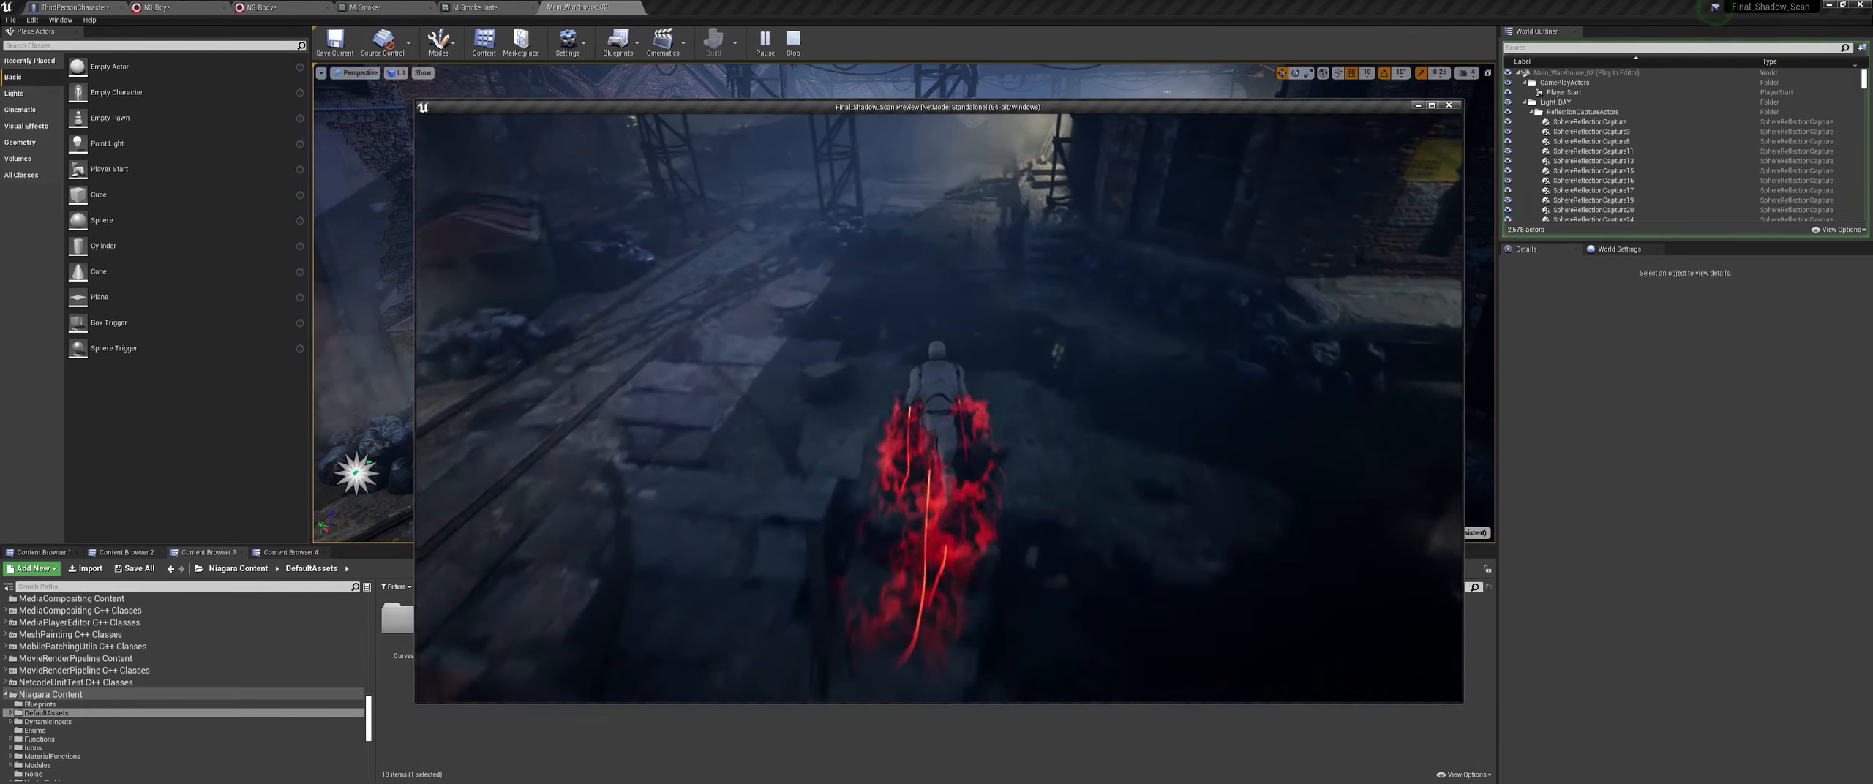
key("w")
key("w")
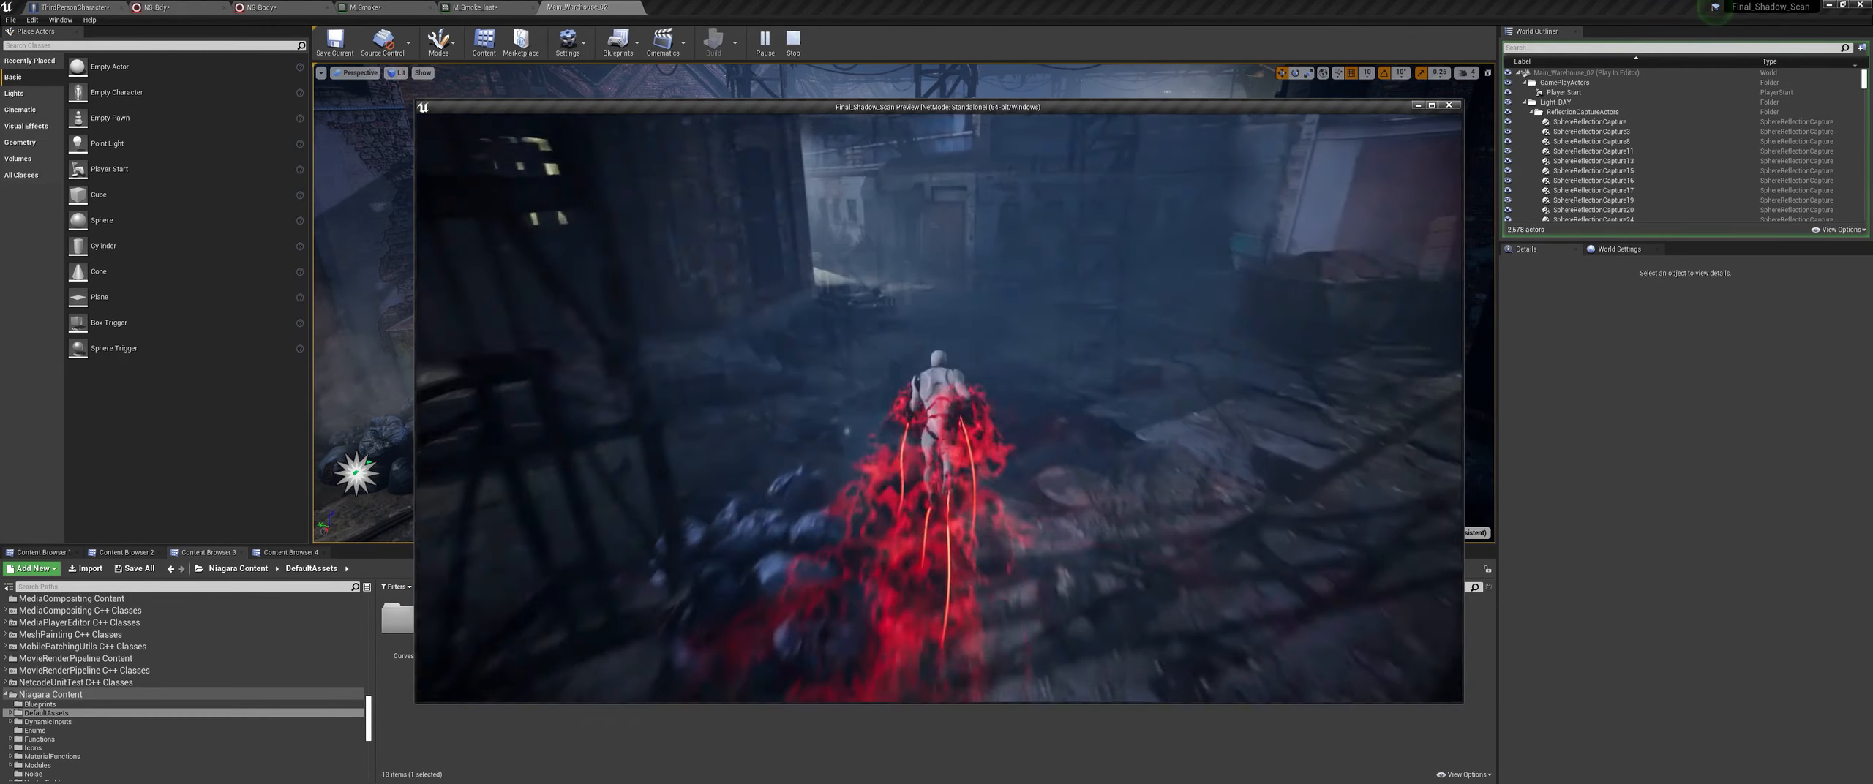
key("w")
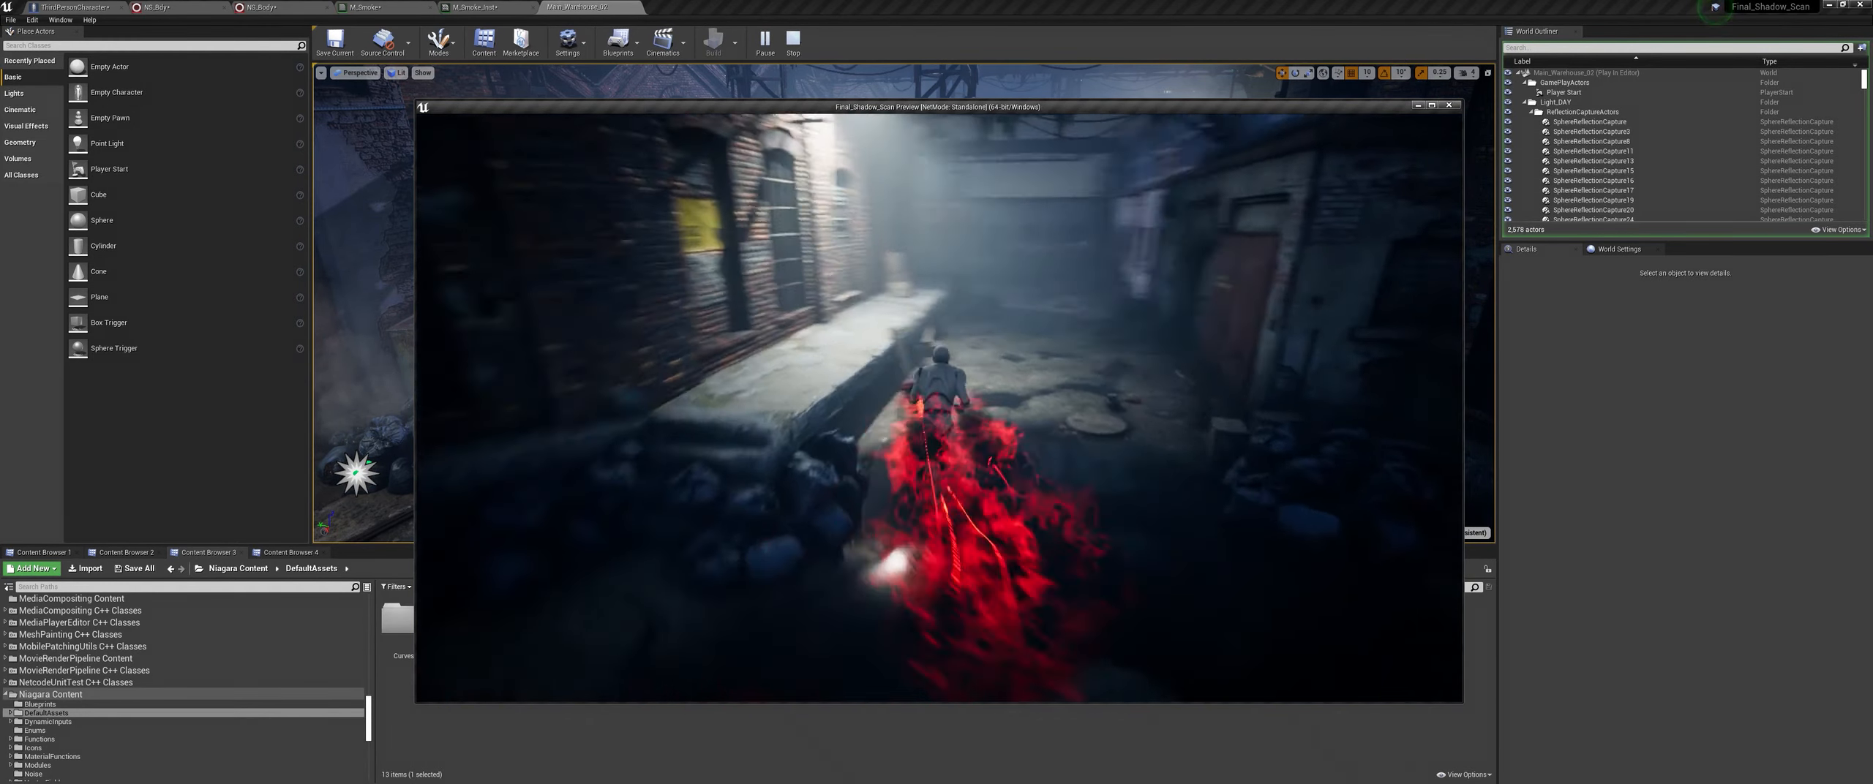
key("Escape")
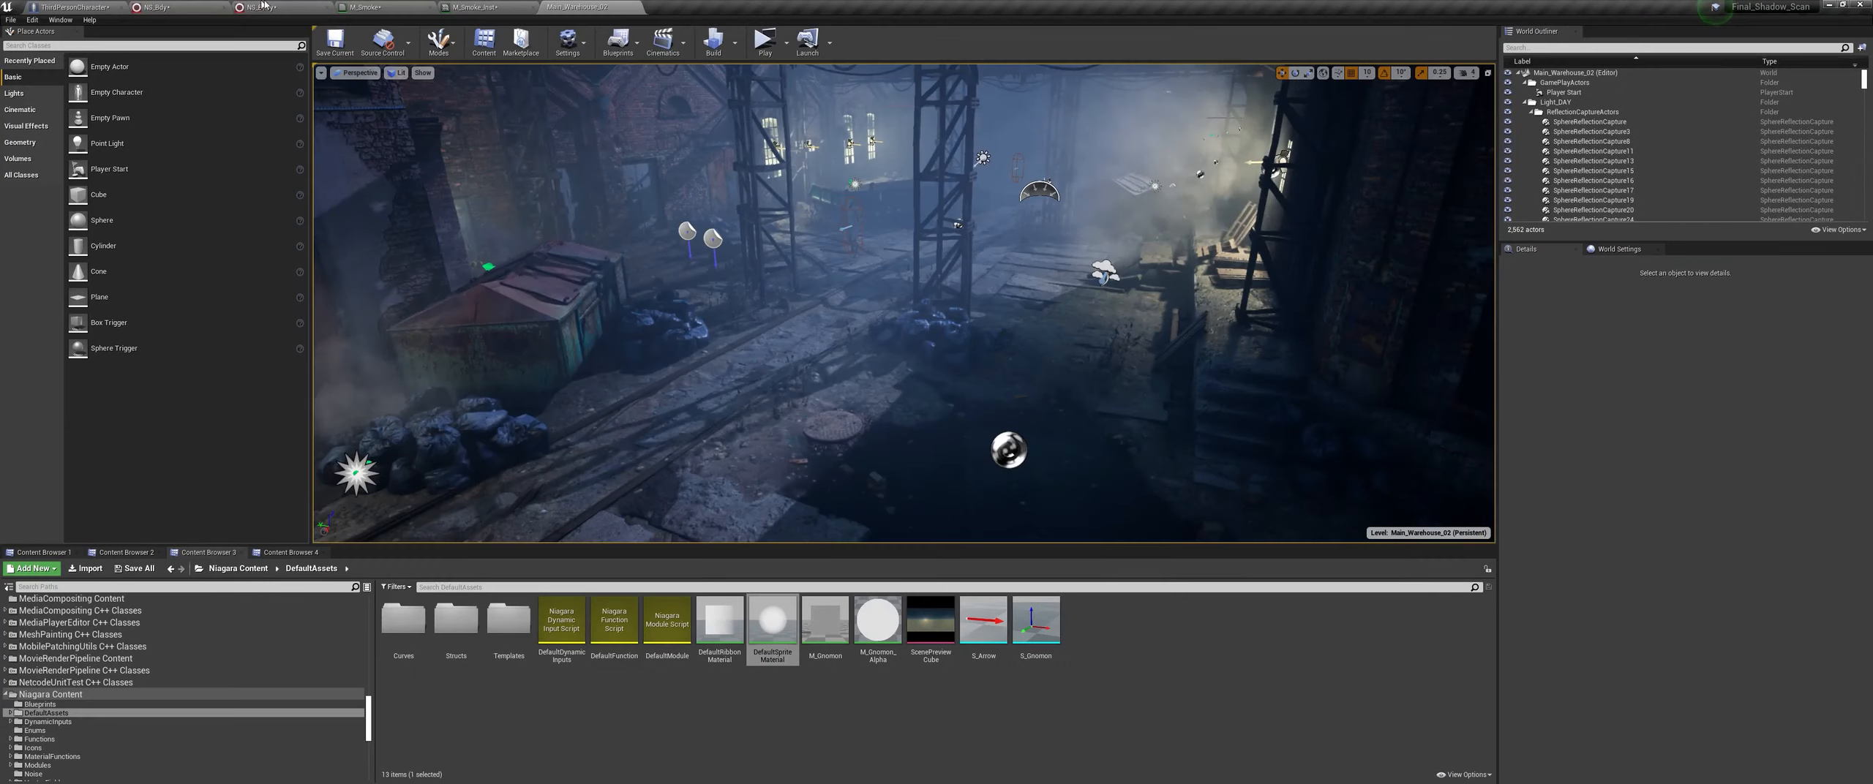
left_click(242, 6)
Step: Set the Spawn Per Unit value of Move_dot to 10
left_click(1142, 238)
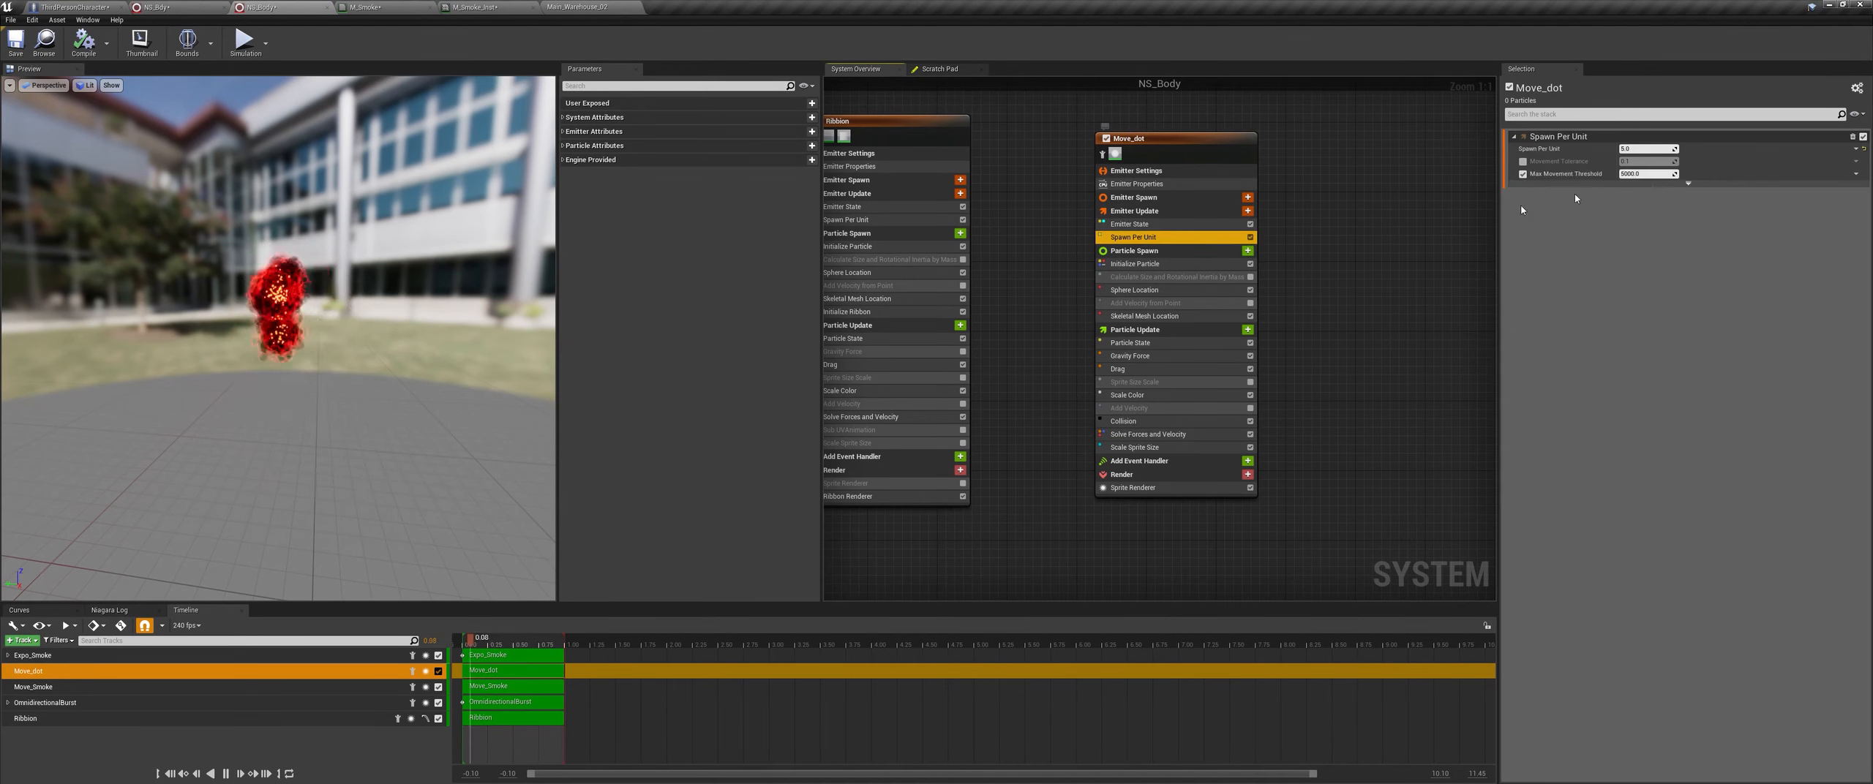
left_click(1647, 149)
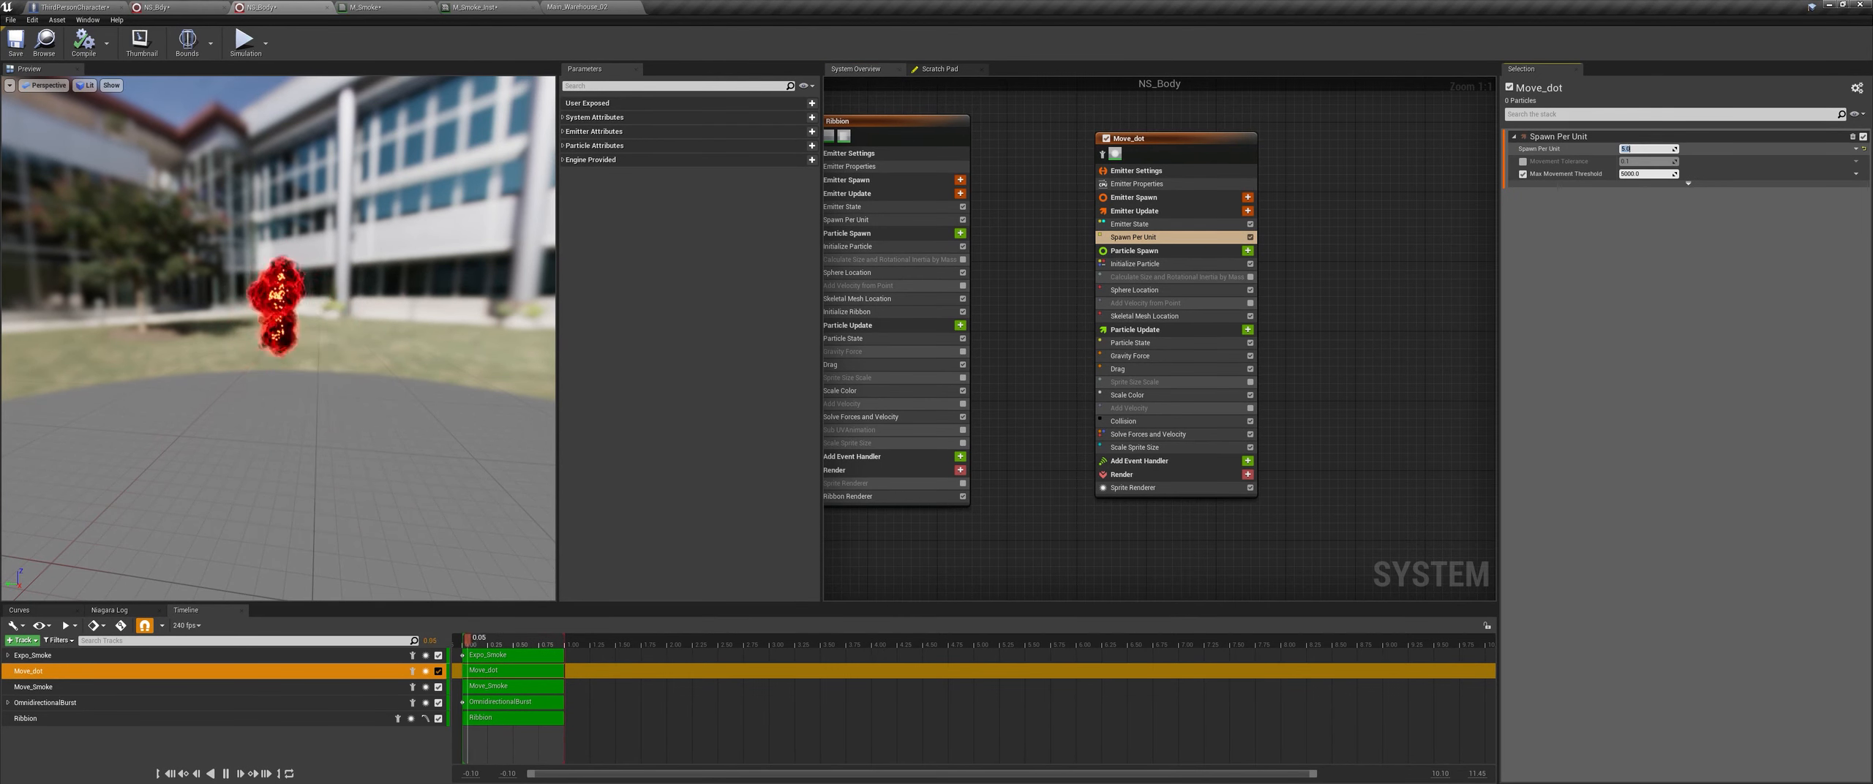
type("10")
key("Return")
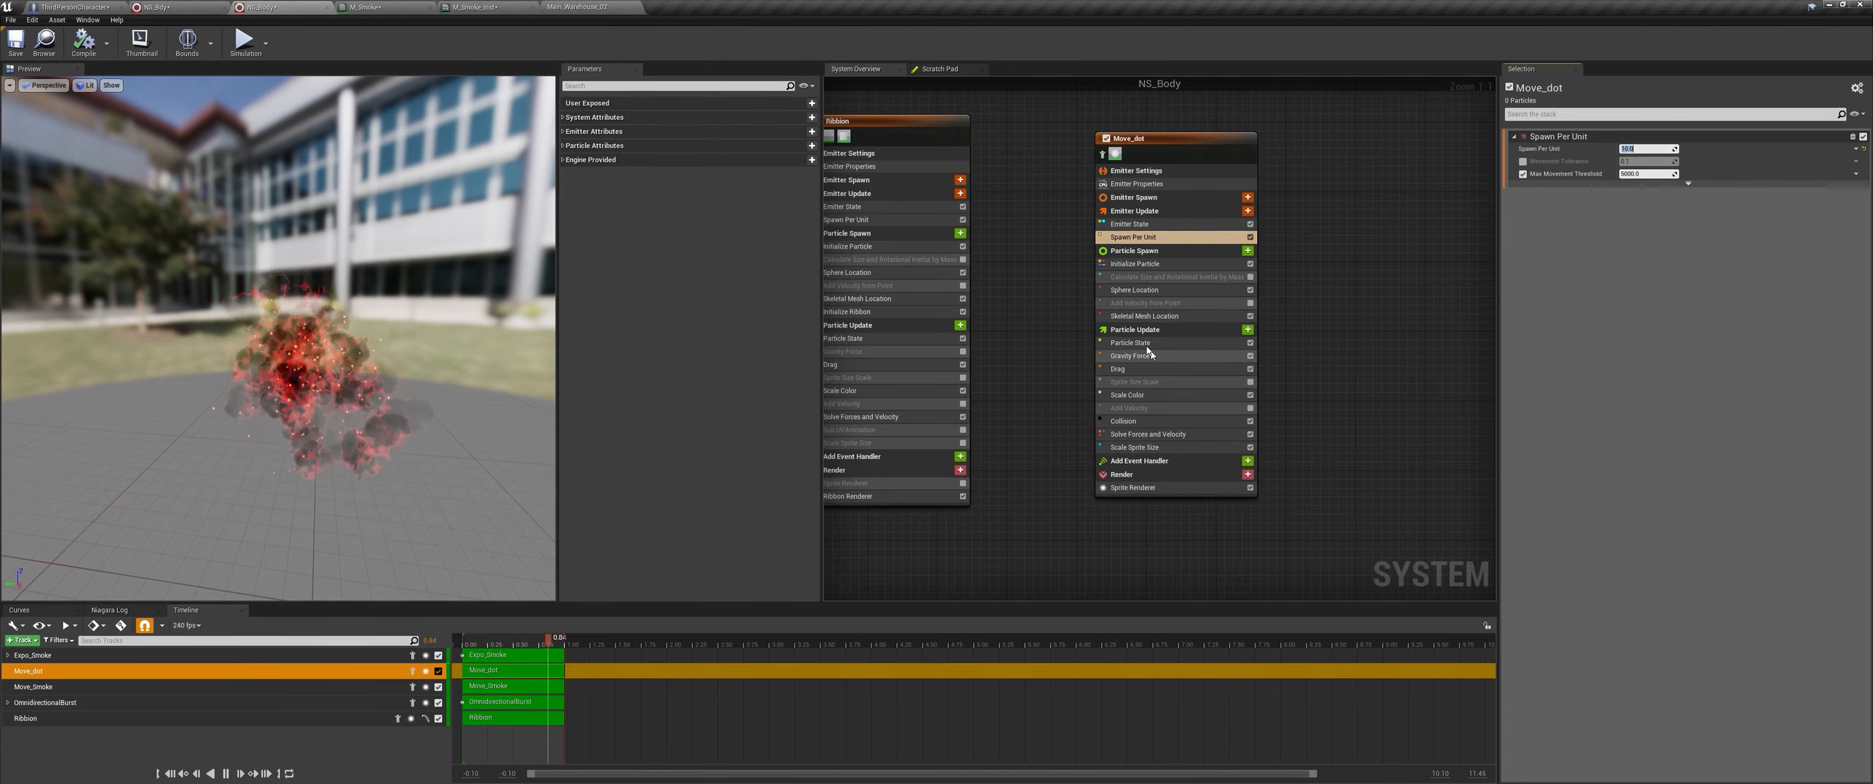
Step: Set the bone sampling mode in Move_dot's Skeletal Mesh Location to Random (All Bones) and disable its Scale Color module
left_click(1142, 316)
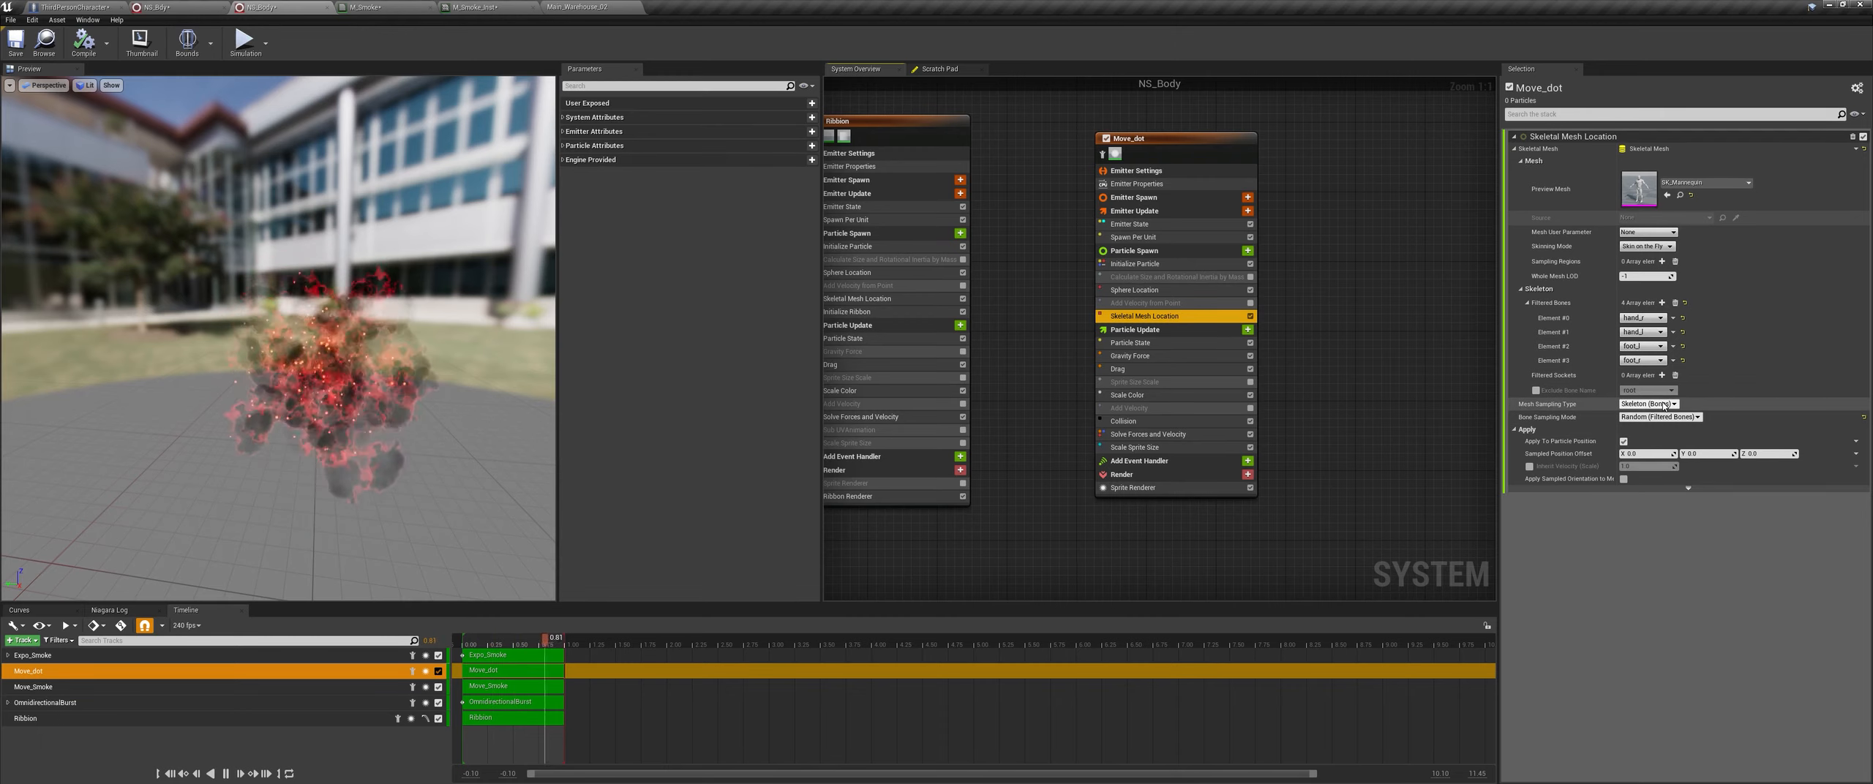
left_click(1660, 417)
left_click(1649, 441)
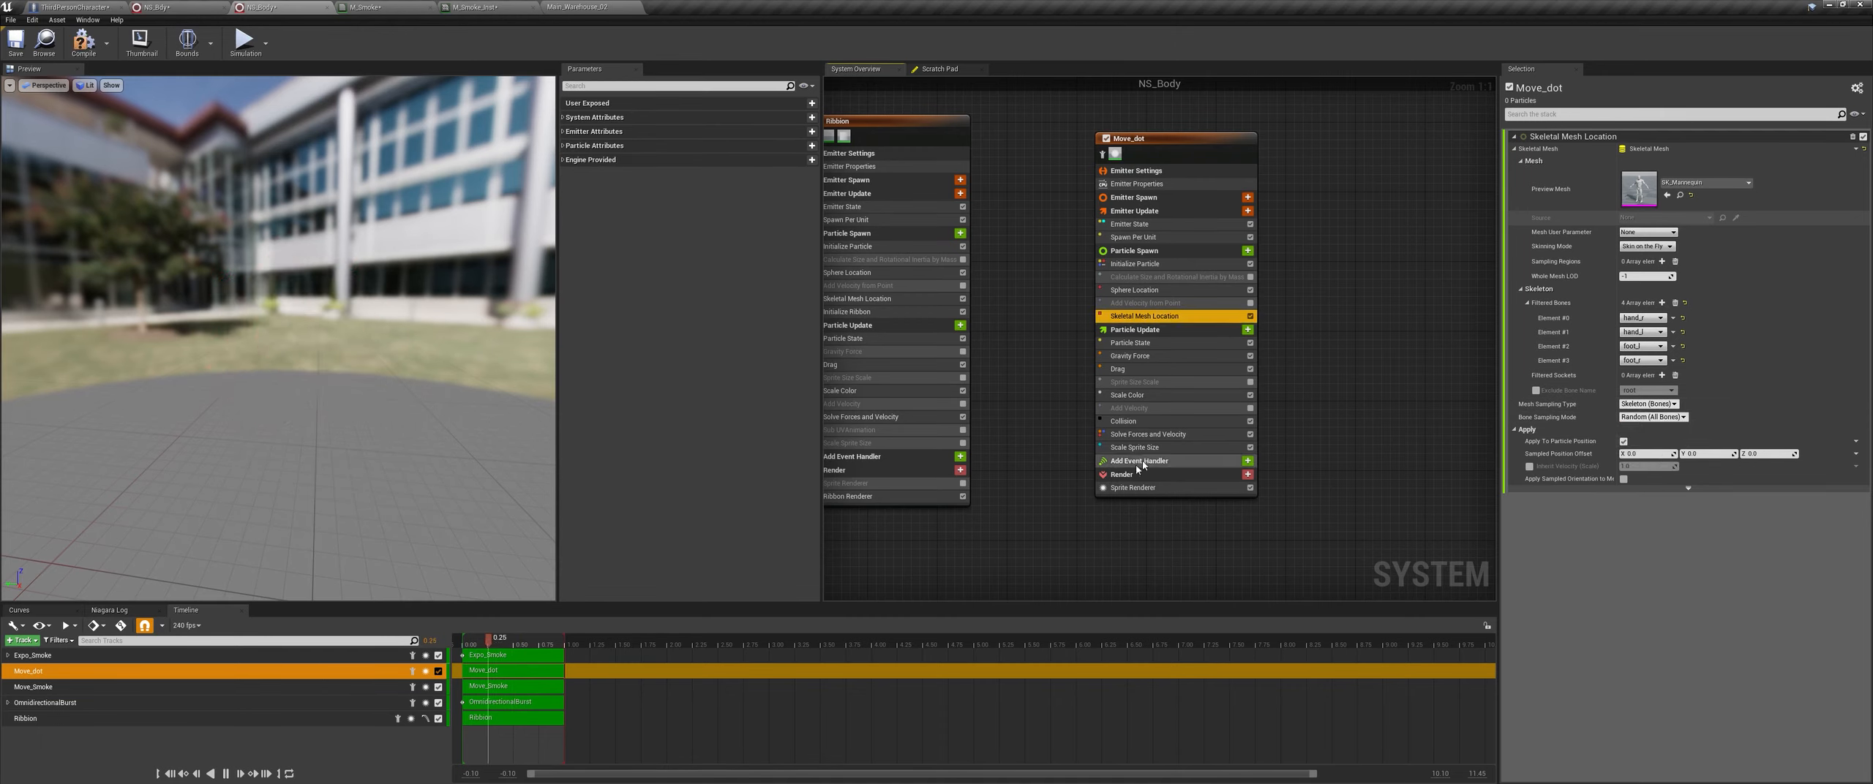
left_click(1249, 395)
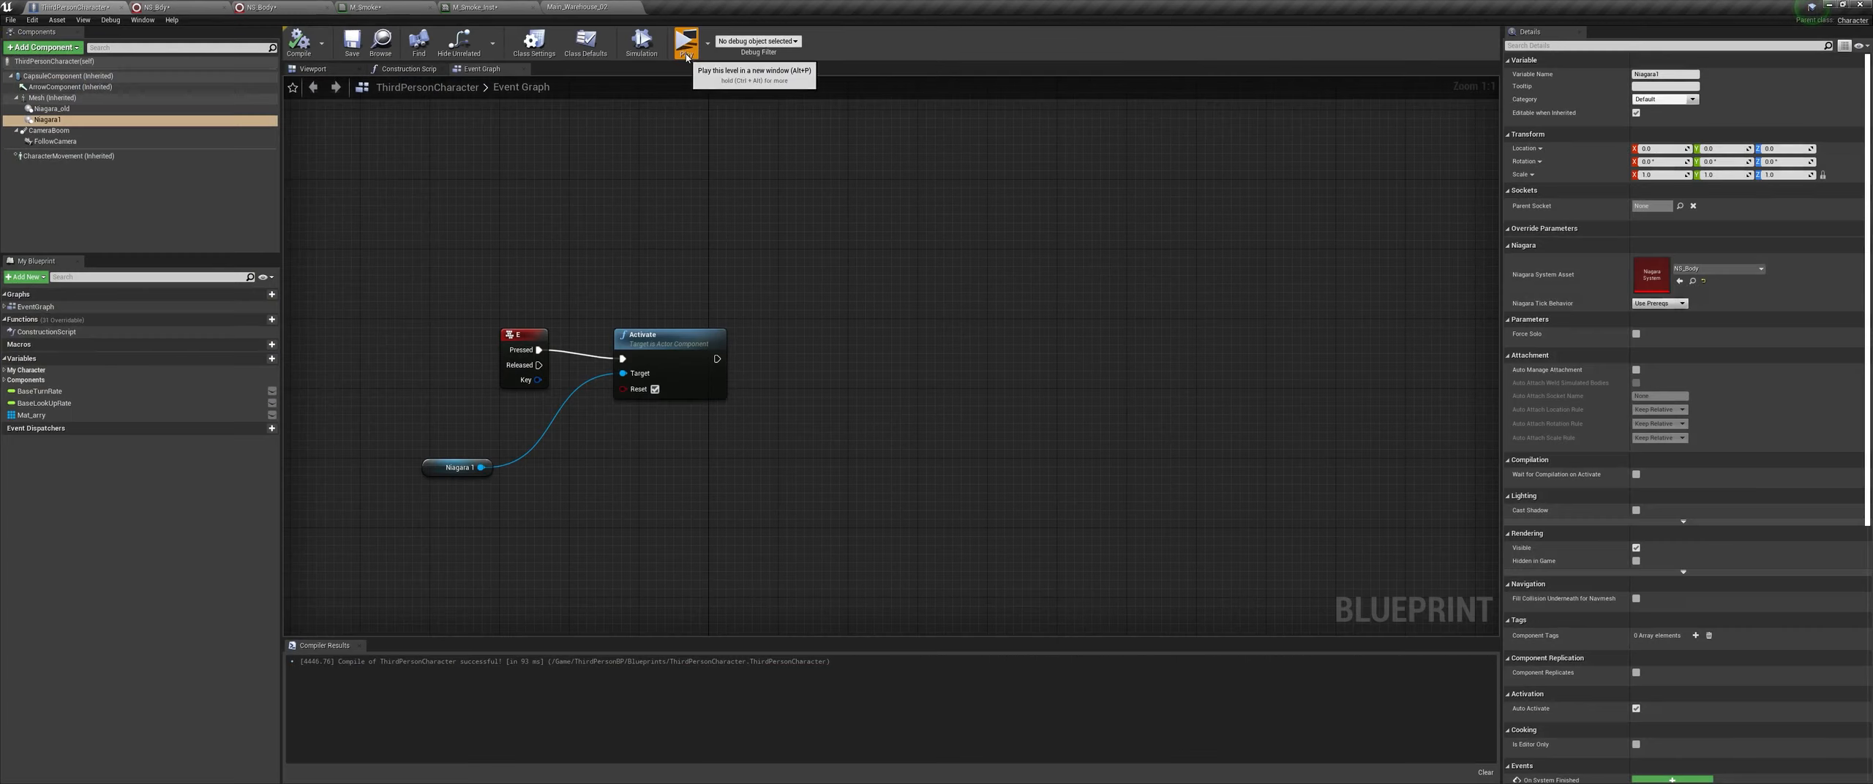
Step: Run the character through the level preview in different directions to examine the dots trailing from all bones
key("w")
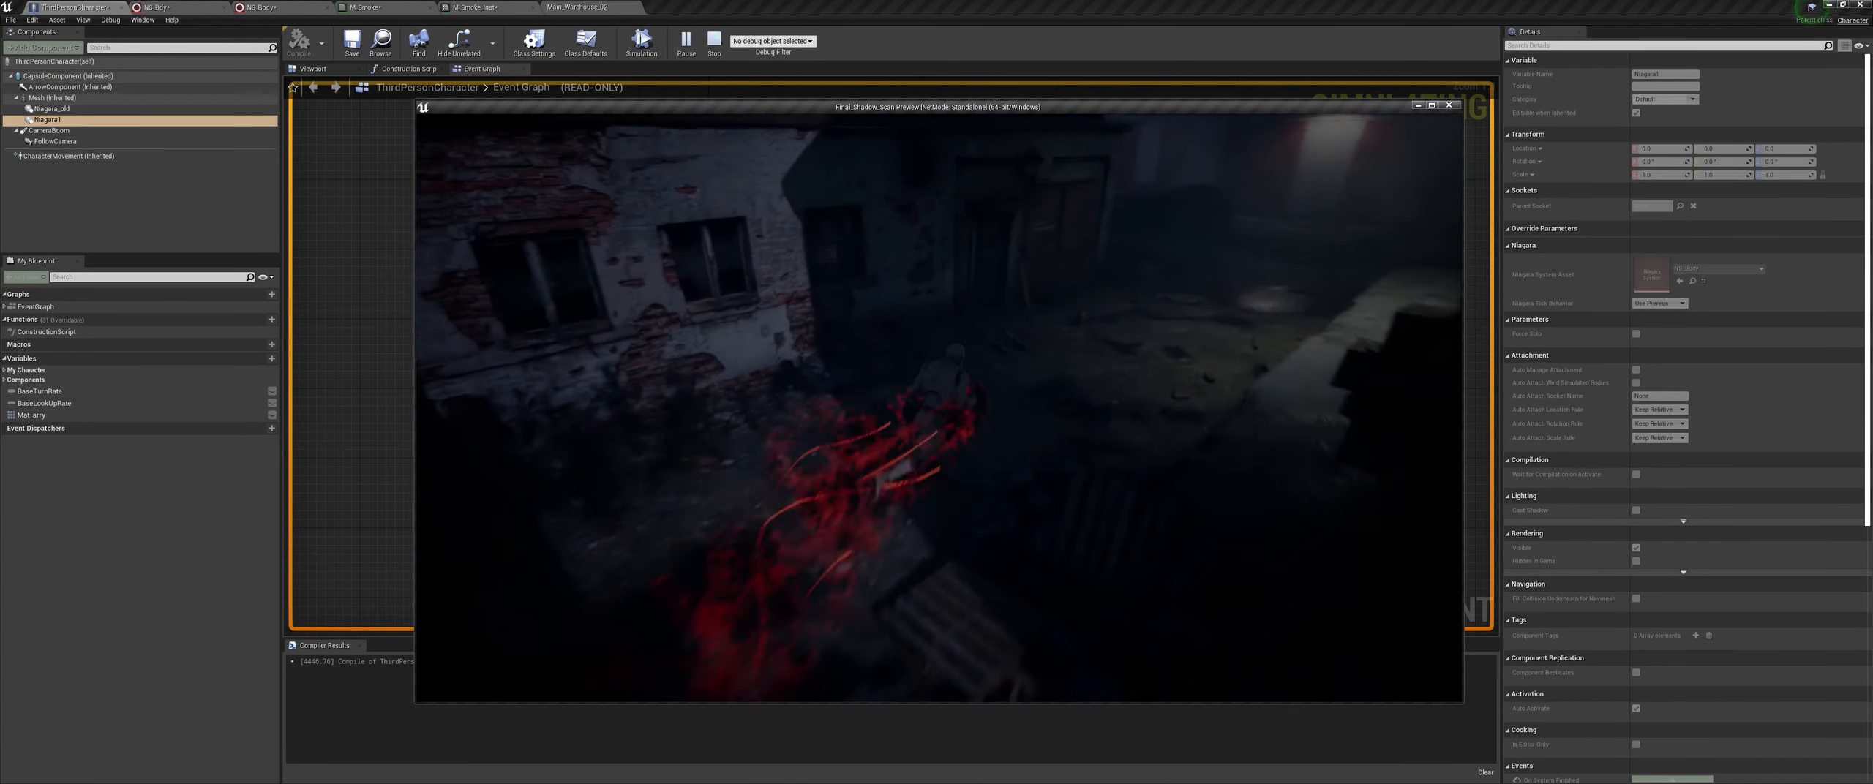
key("d")
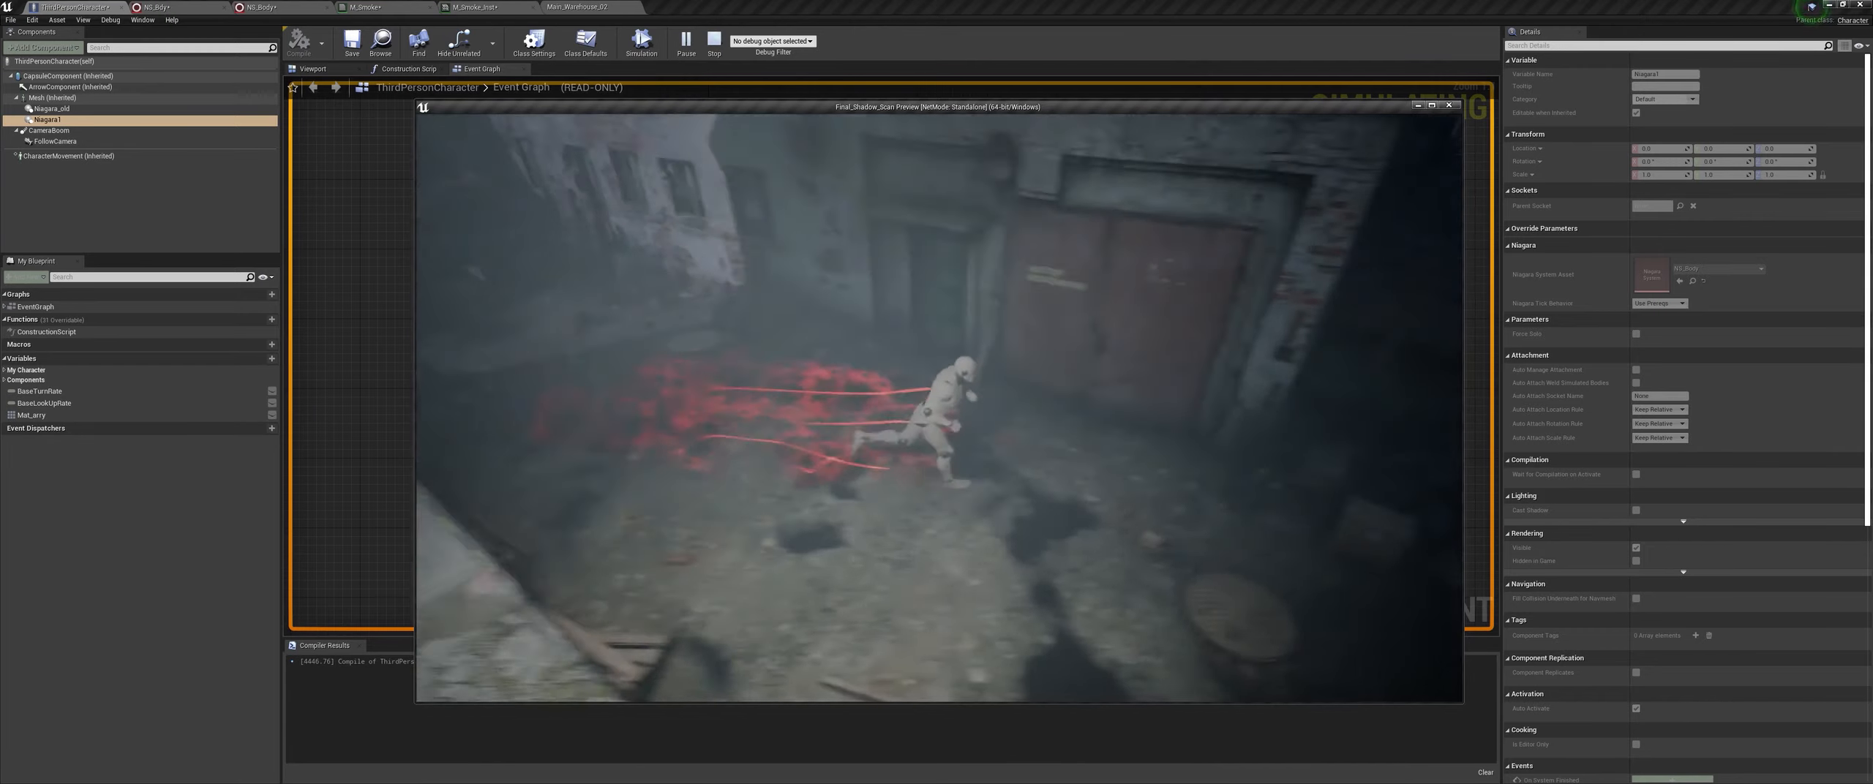
key("w")
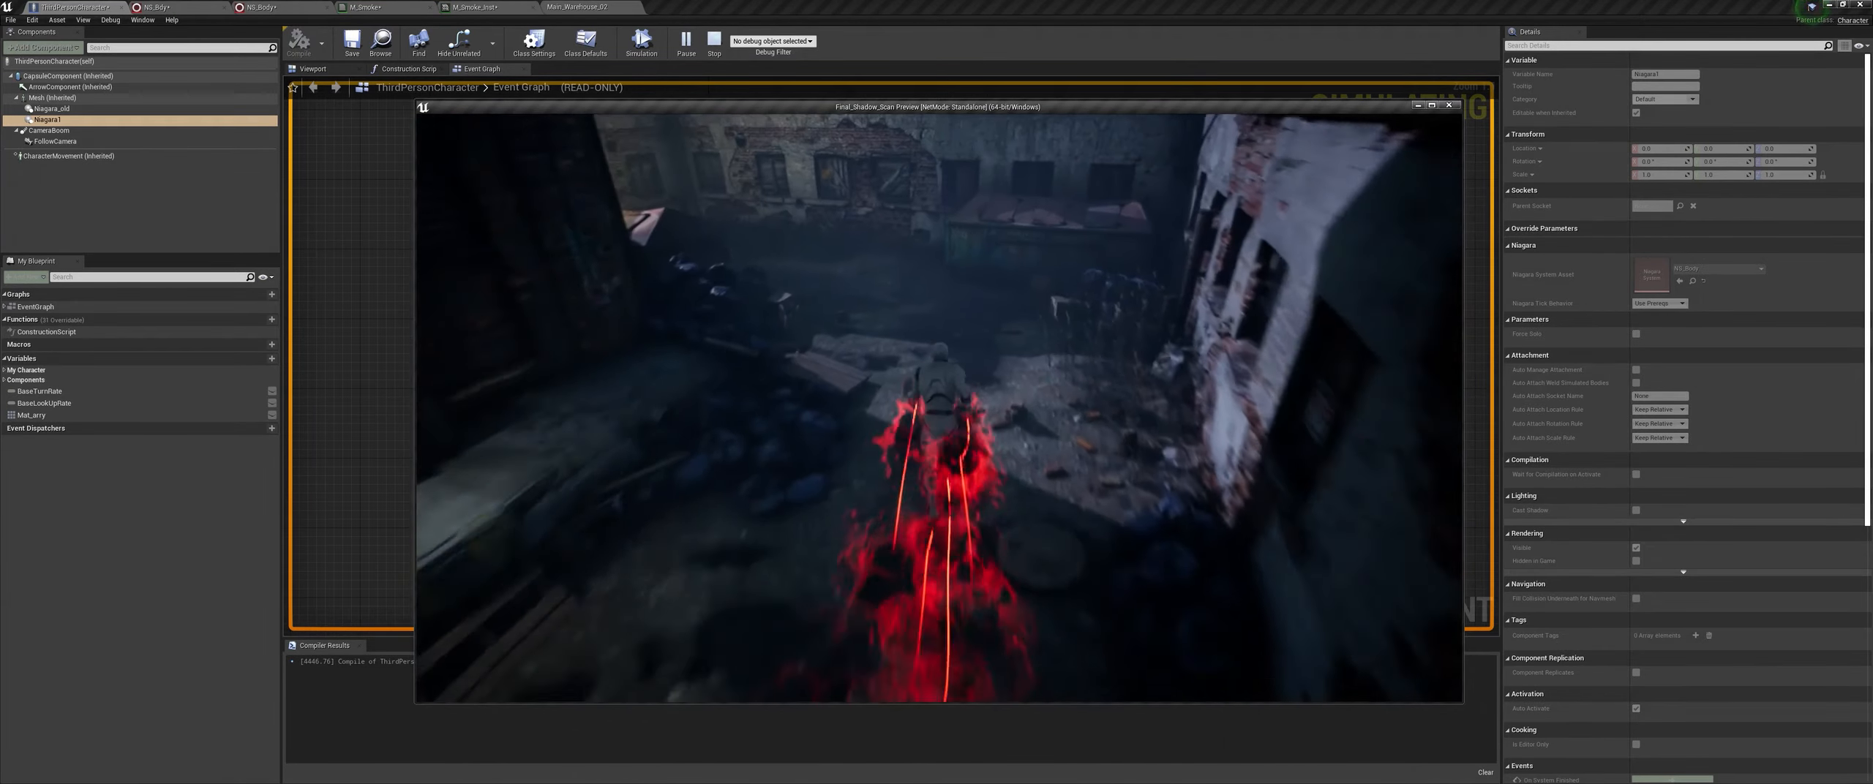
key("w")
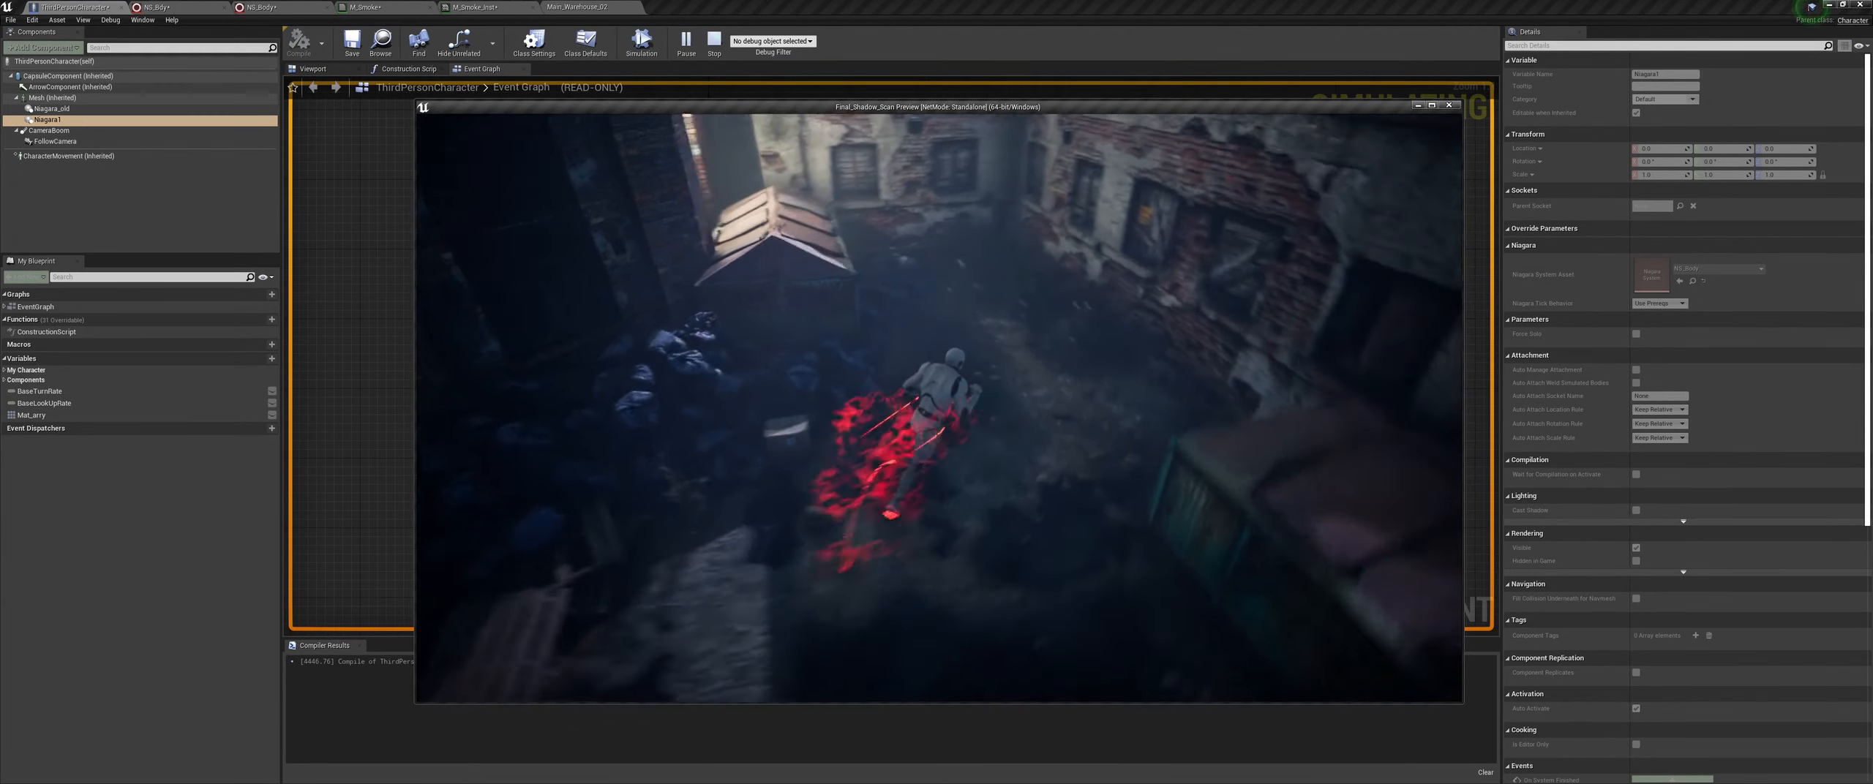
key("w")
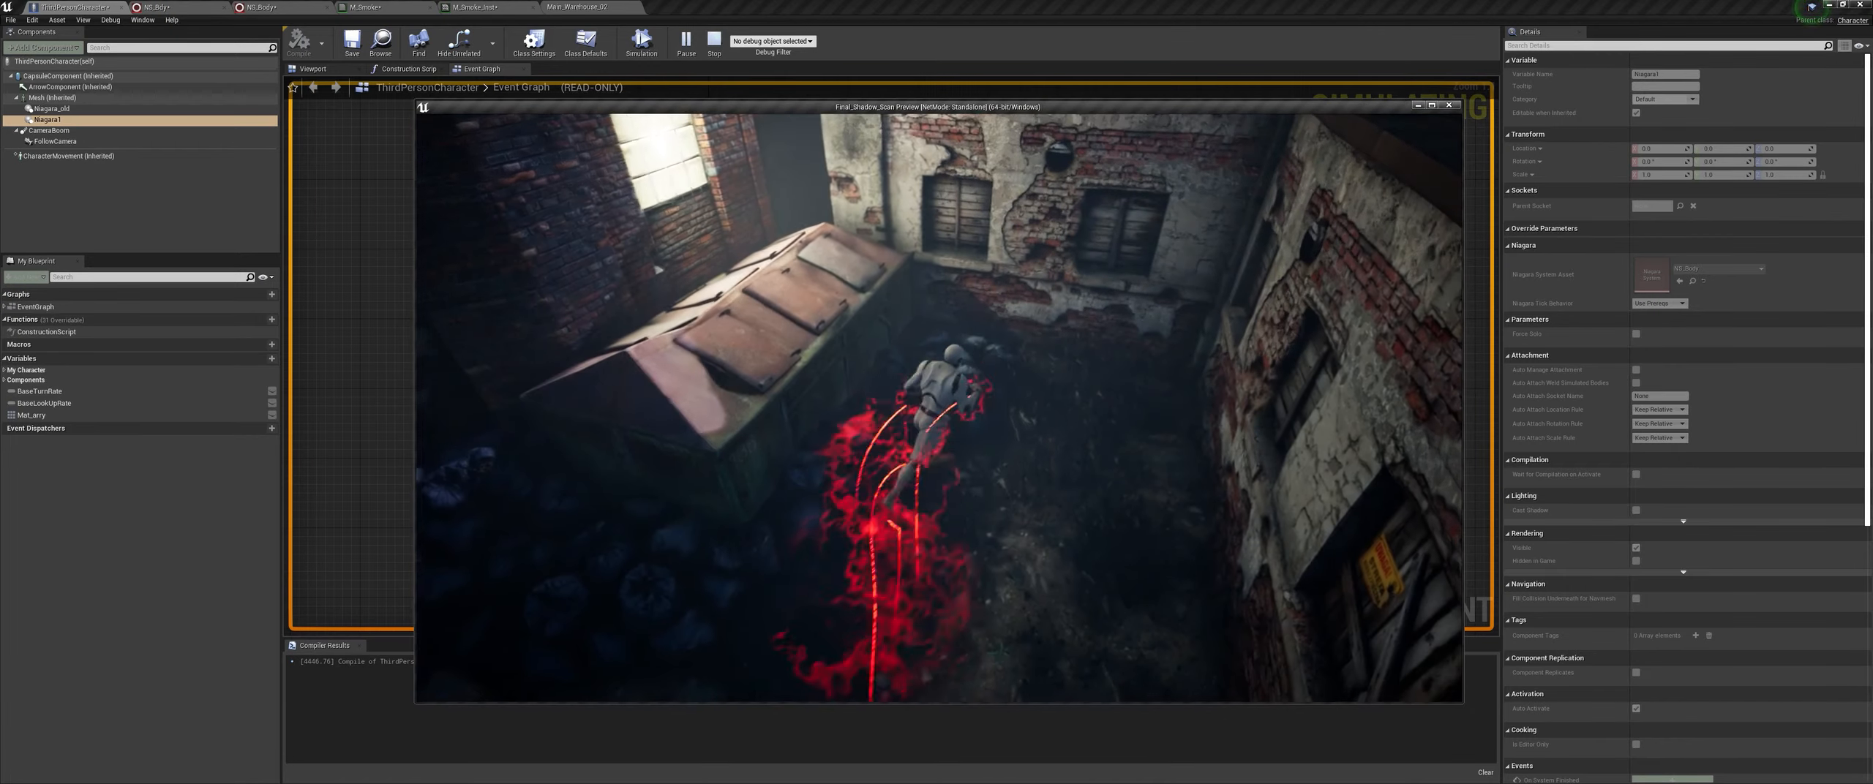
key("w")
key("w")
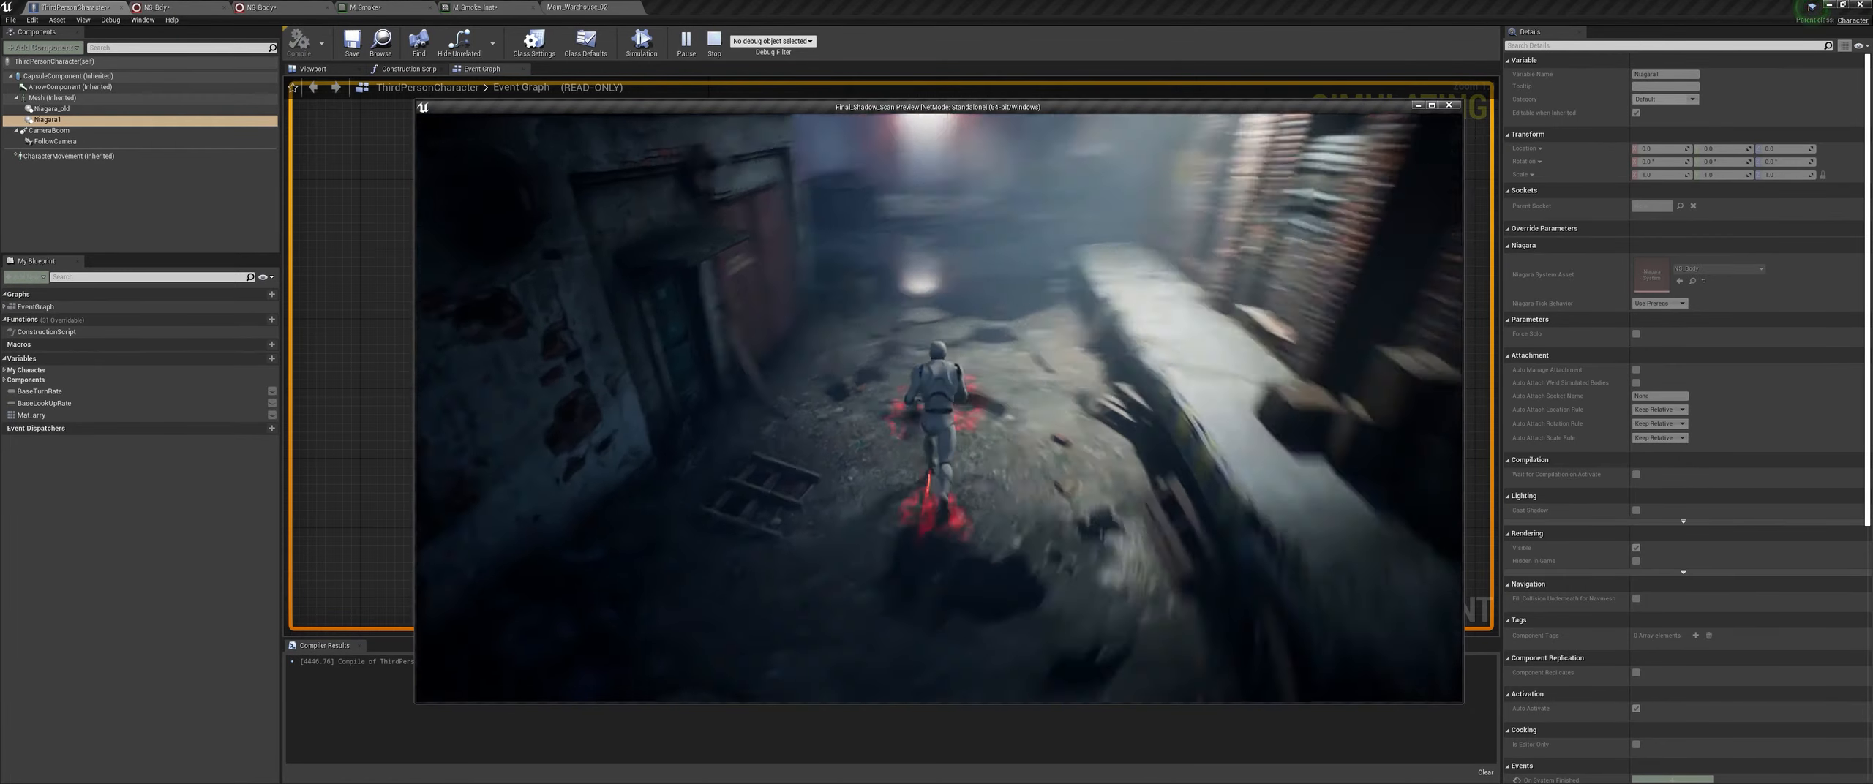
key("d")
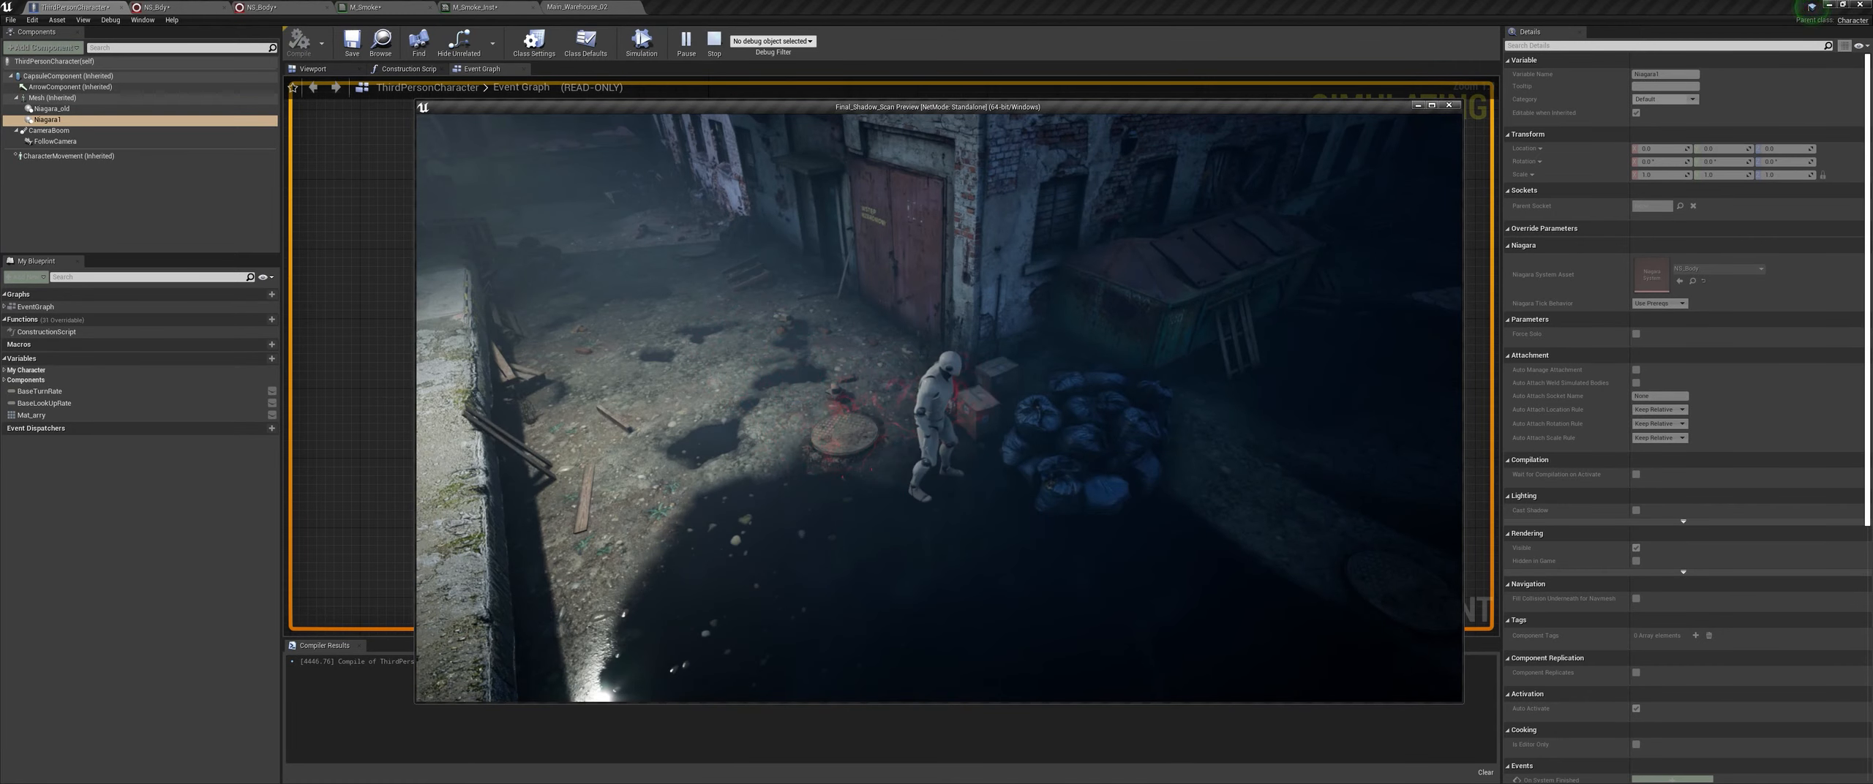
key("w")
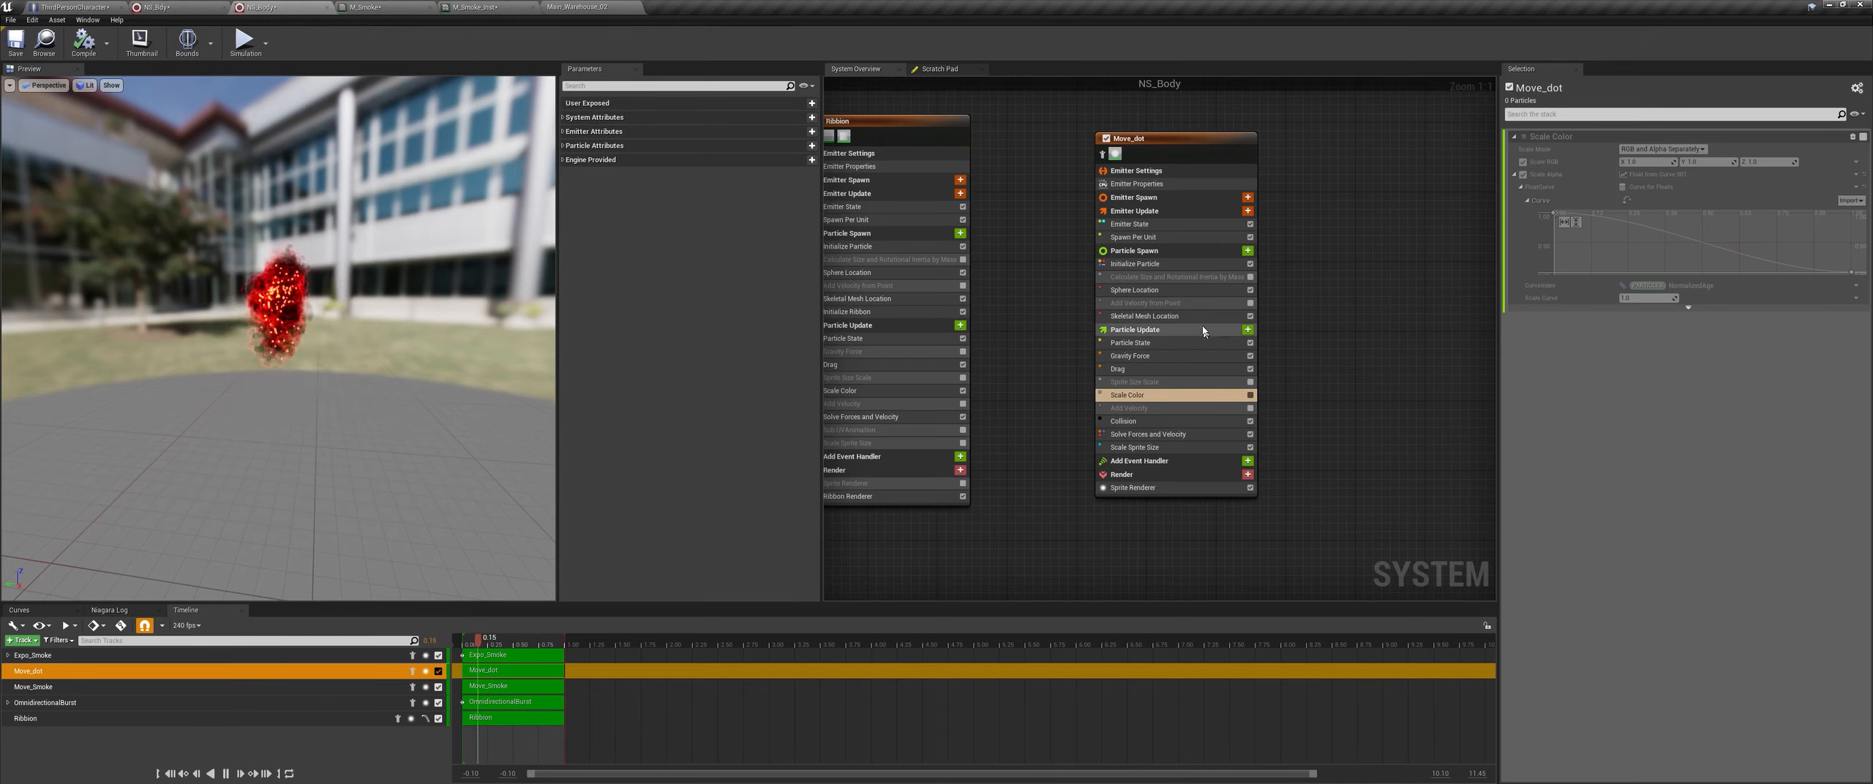
Step: Set the sprite size value in Move_dot's Initialize Particle module to 8
left_click(1142, 264)
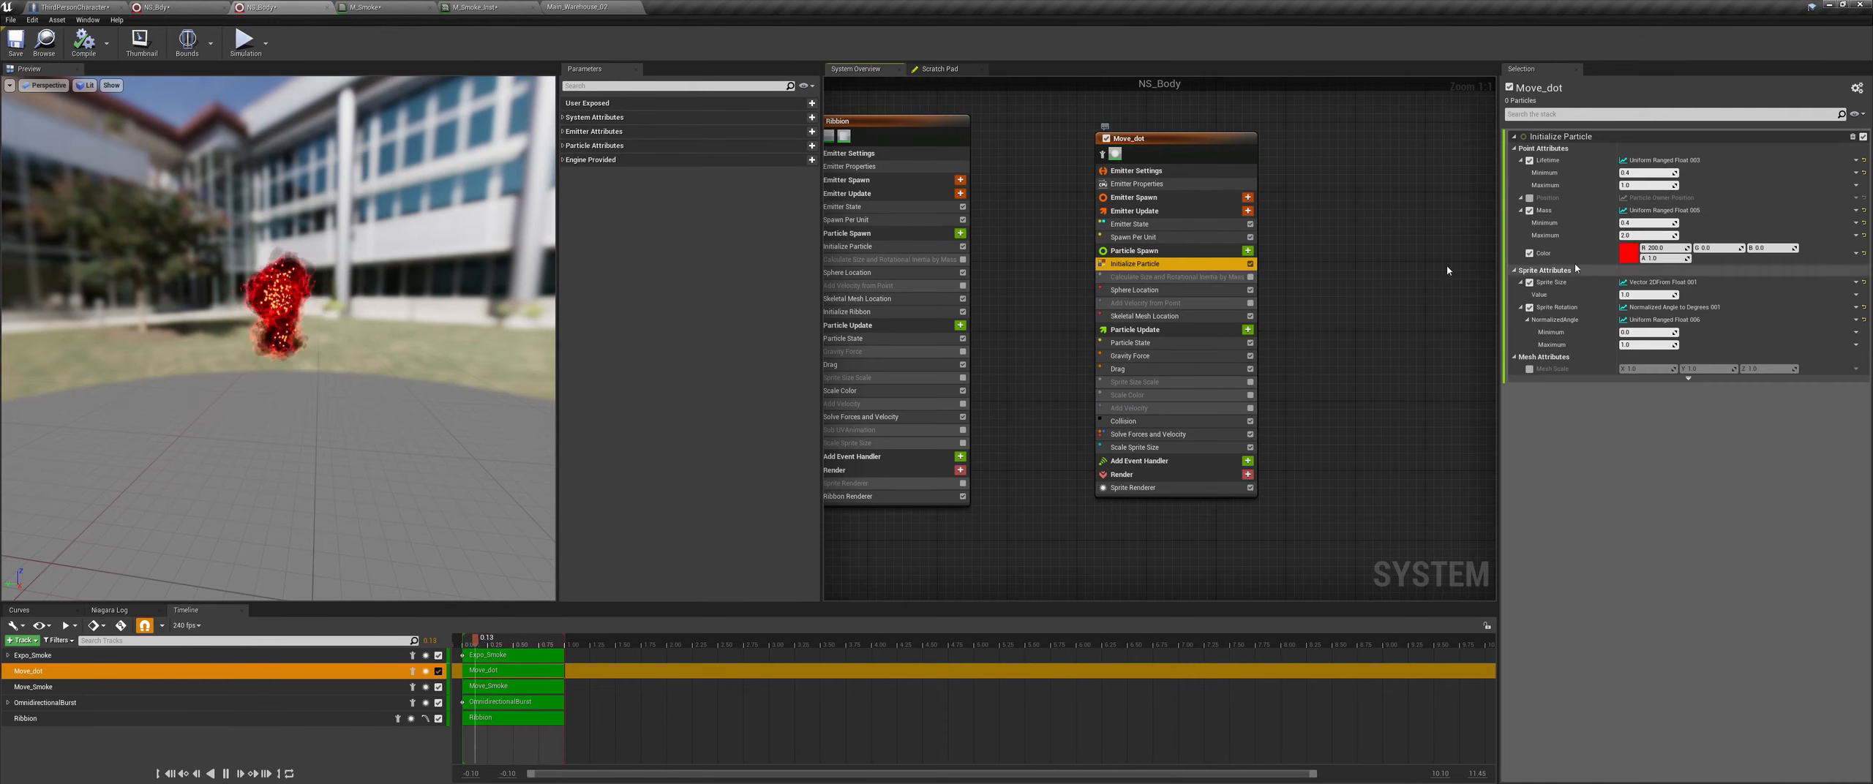
left_click(1648, 295)
type("8")
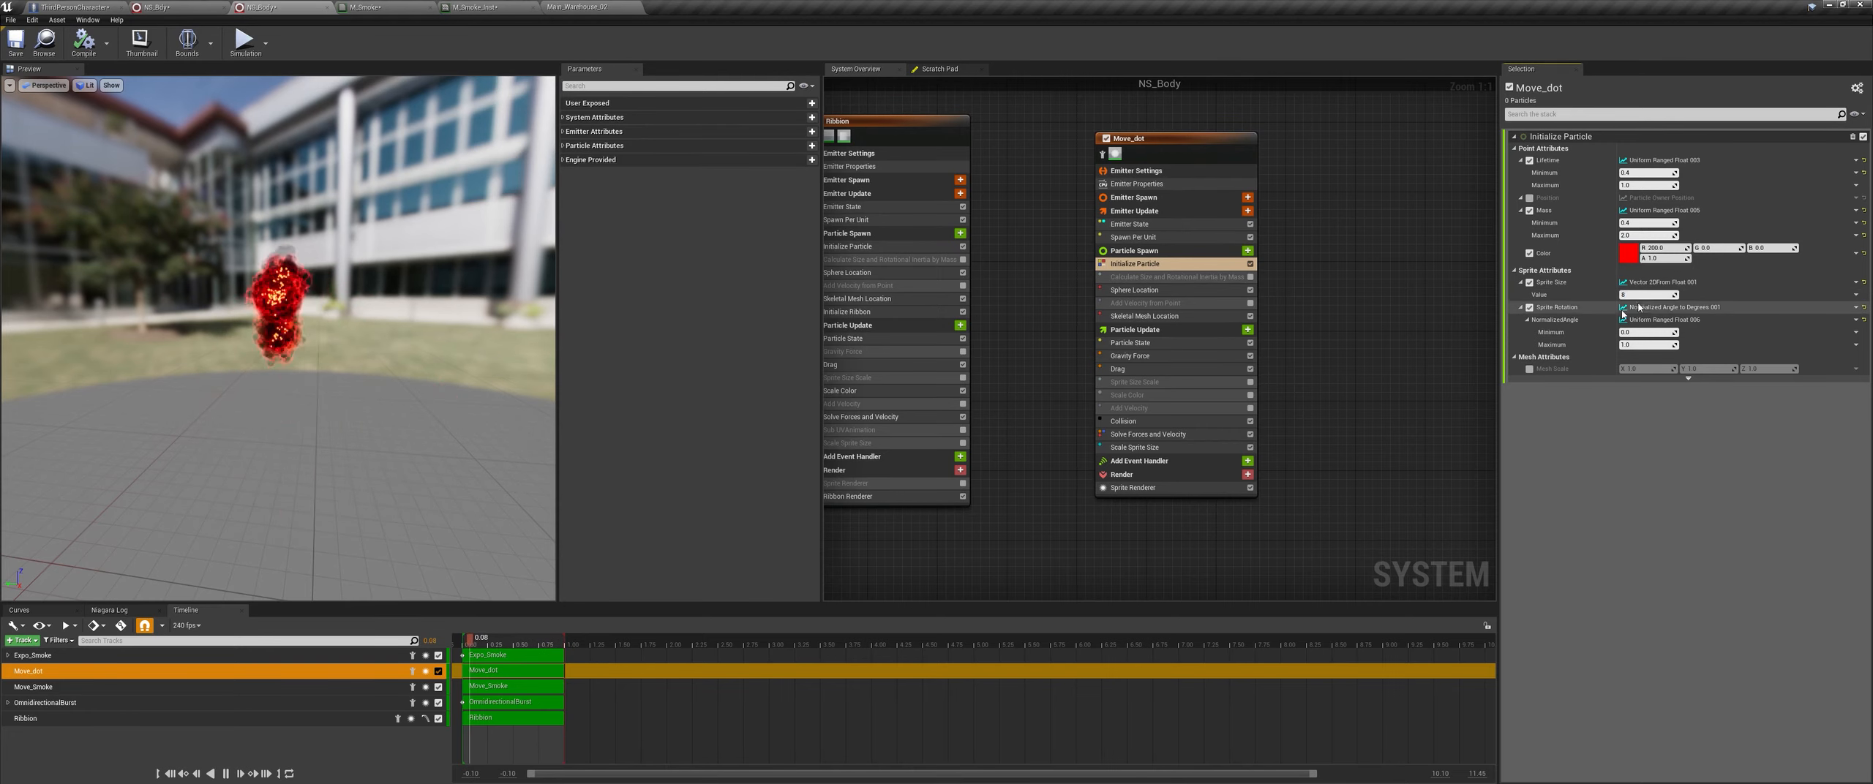
Step: Preview the level from the ThirdPersonCharacter blueprint while running to examine the enlarged dots, end the preview and return to NS_Body
left_click(81, 6)
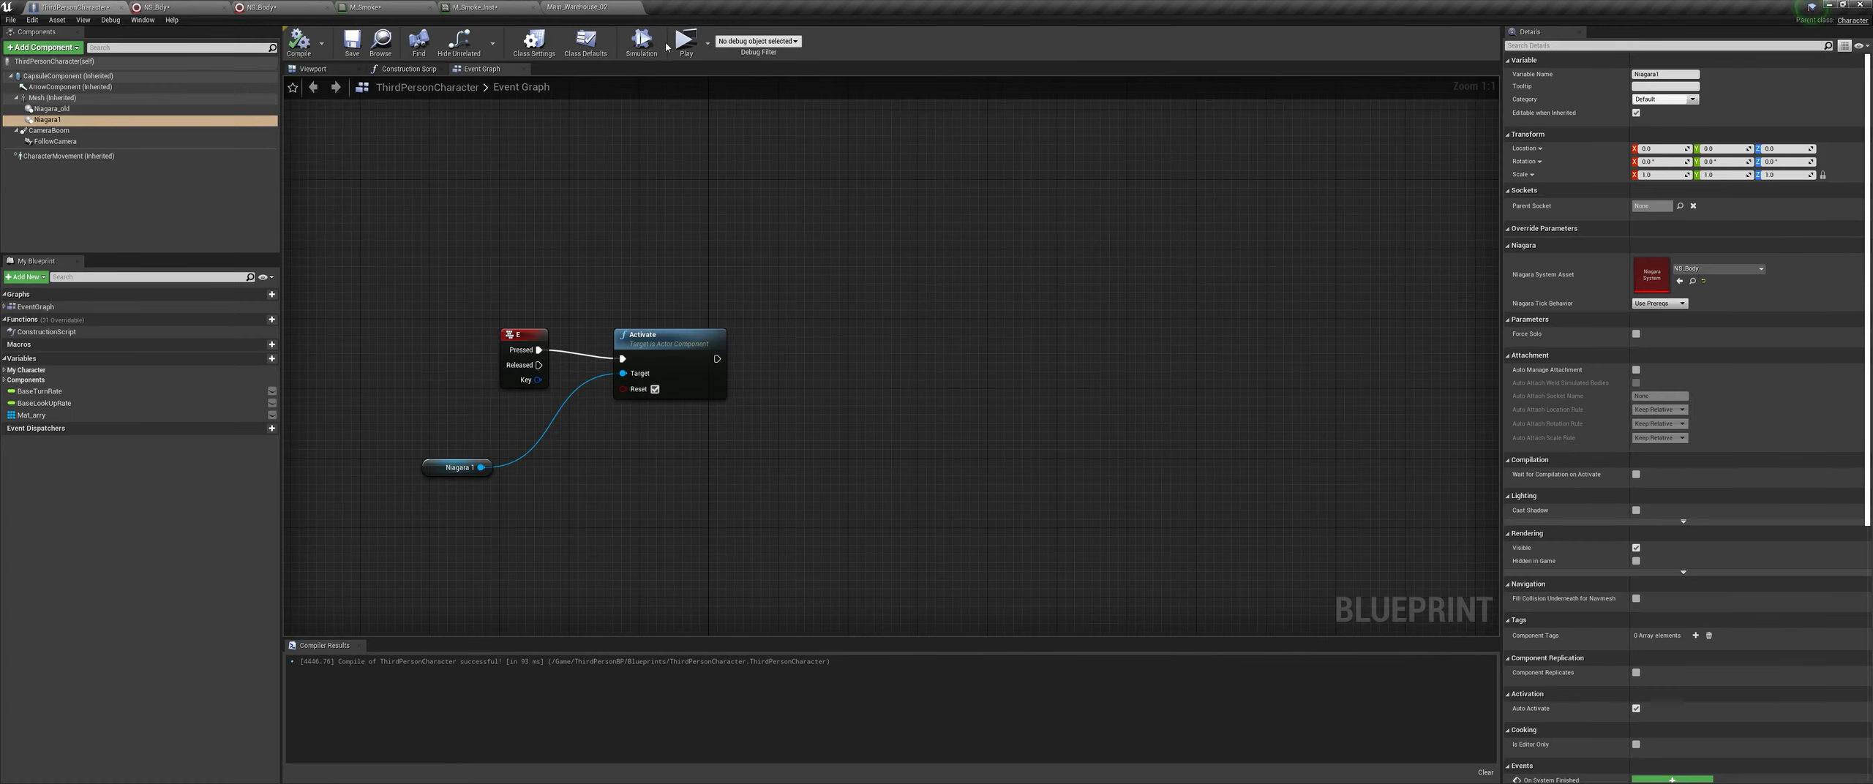
left_click(685, 44)
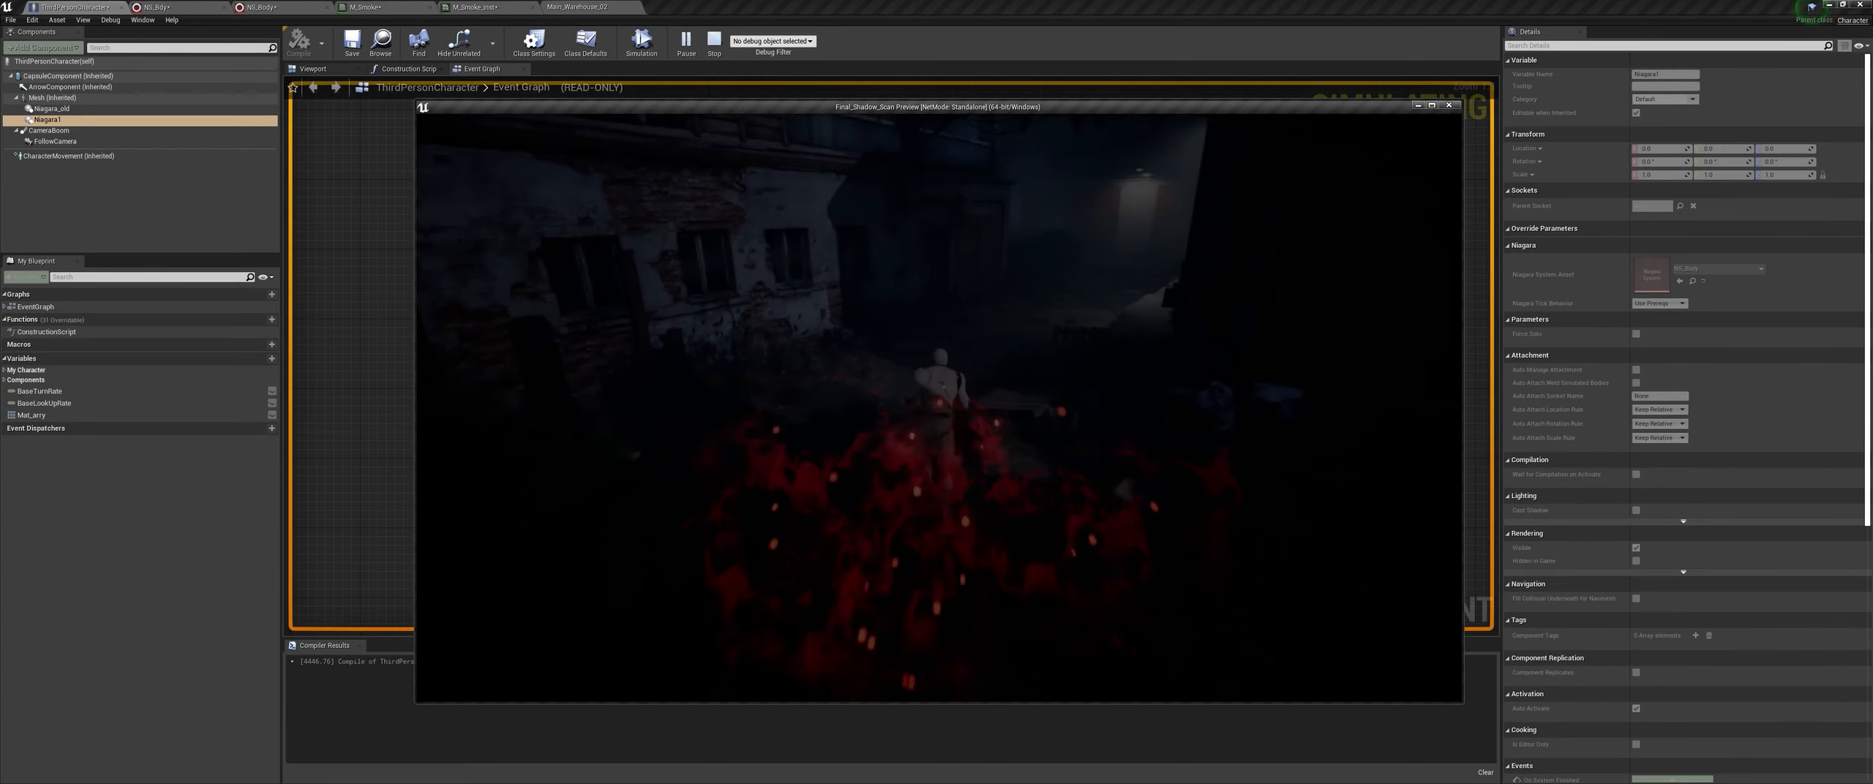
key("d")
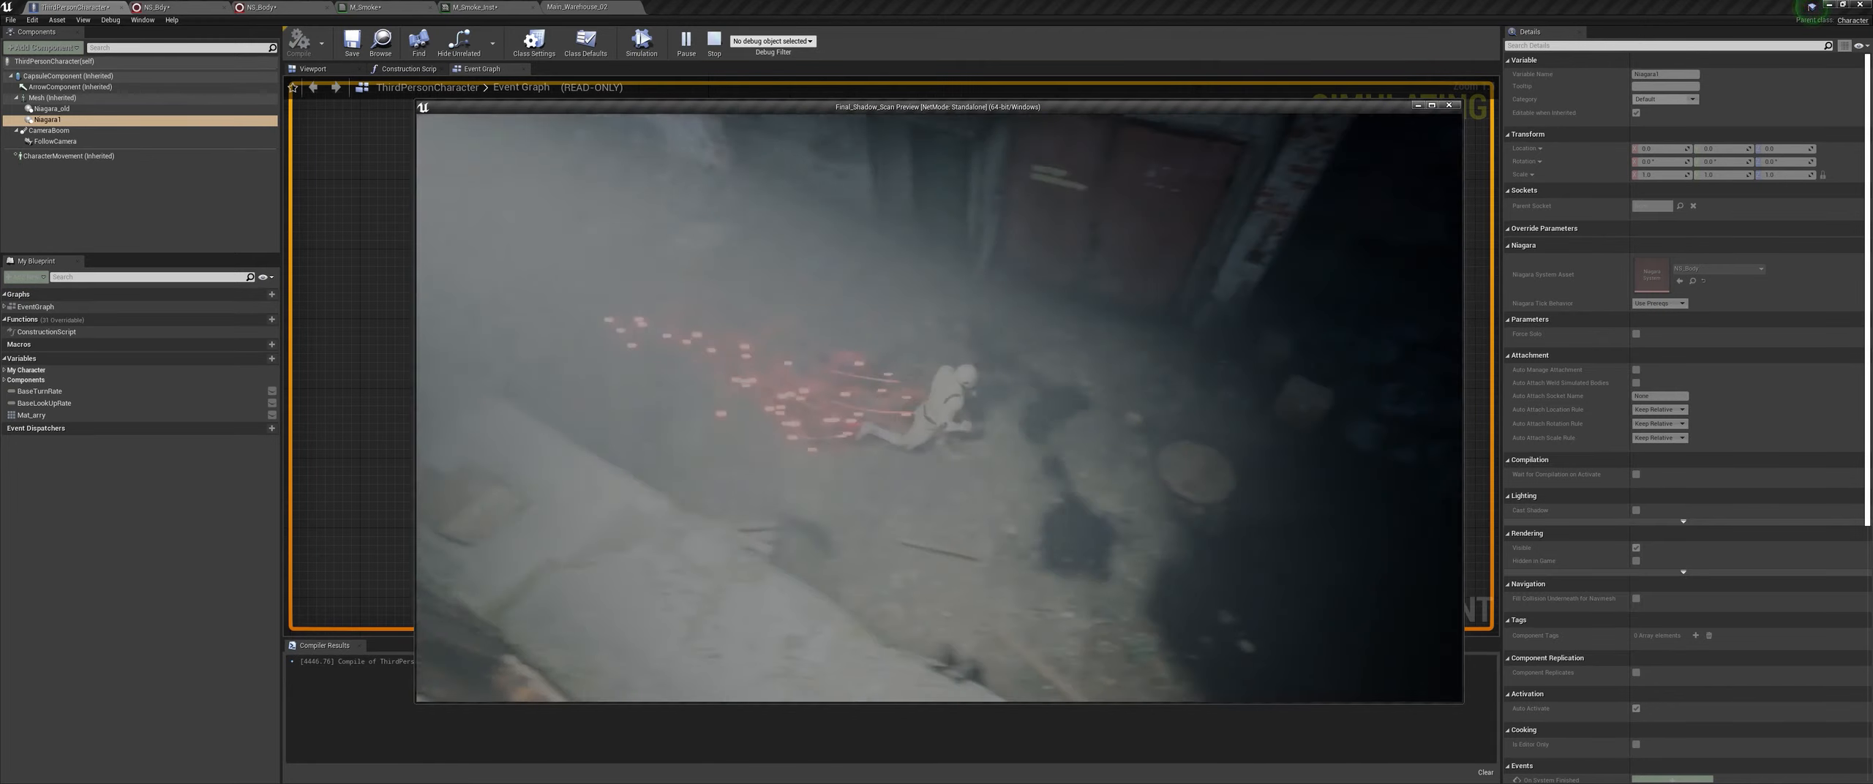
key("w")
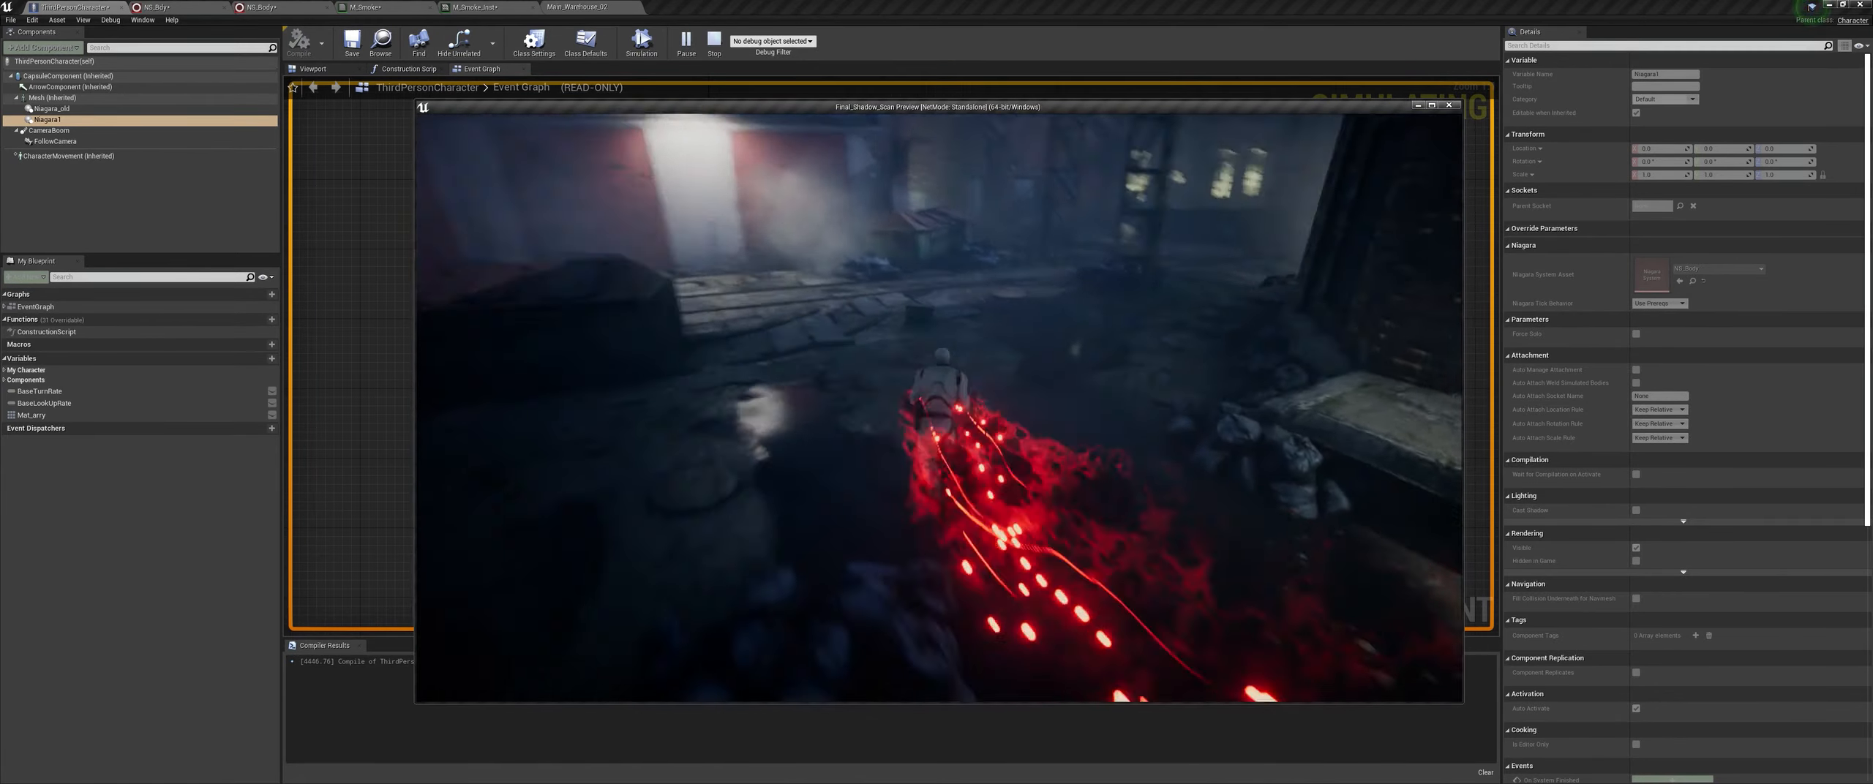
key("w")
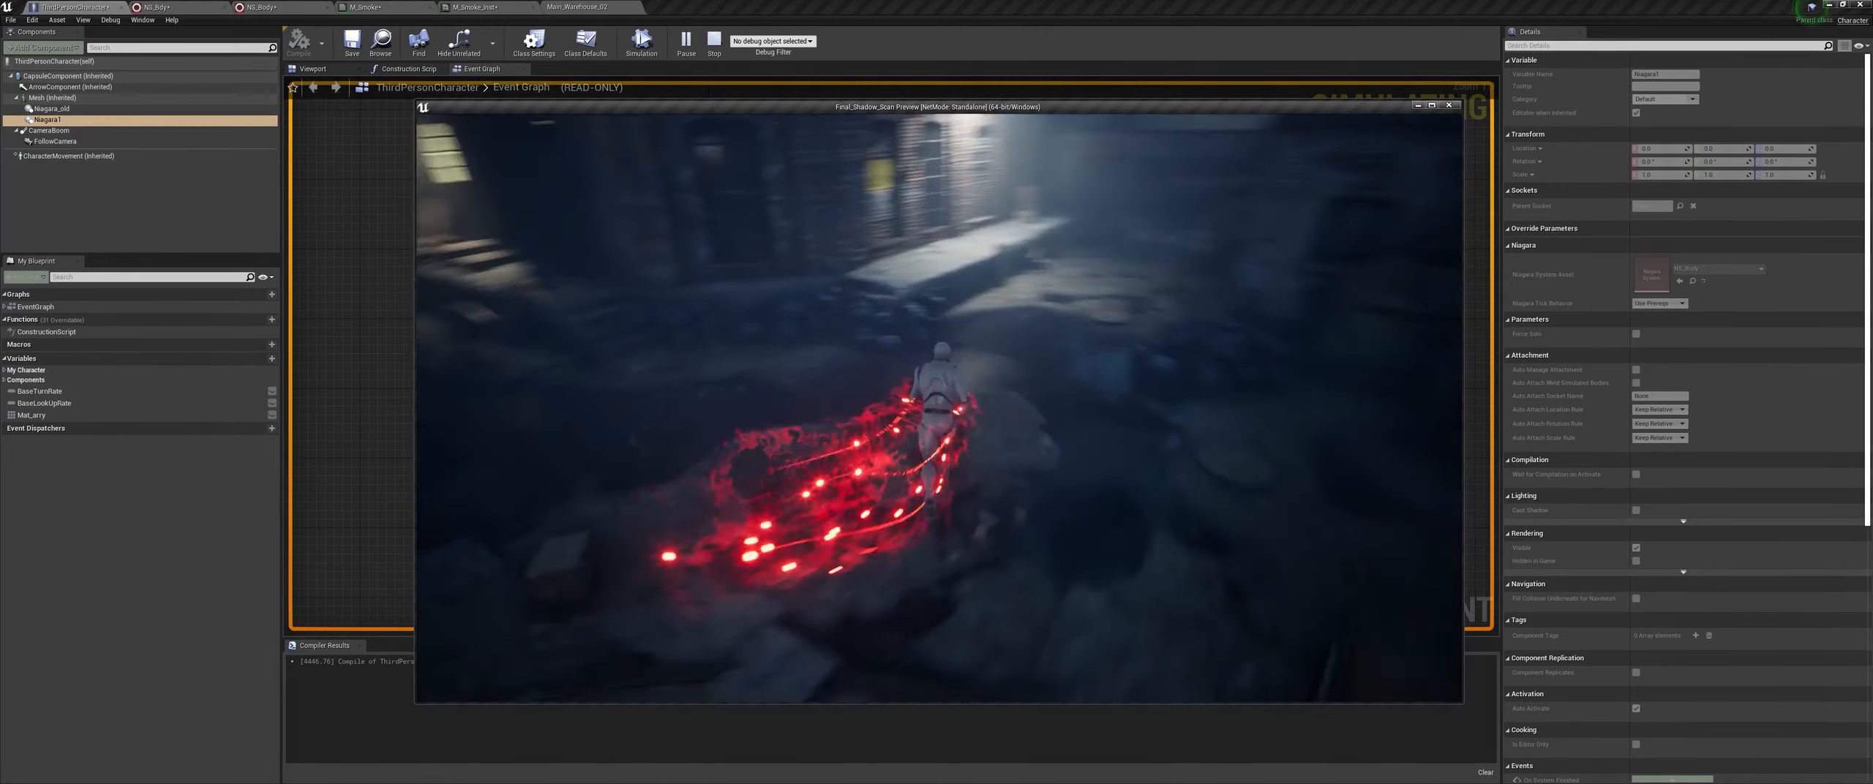
key("w")
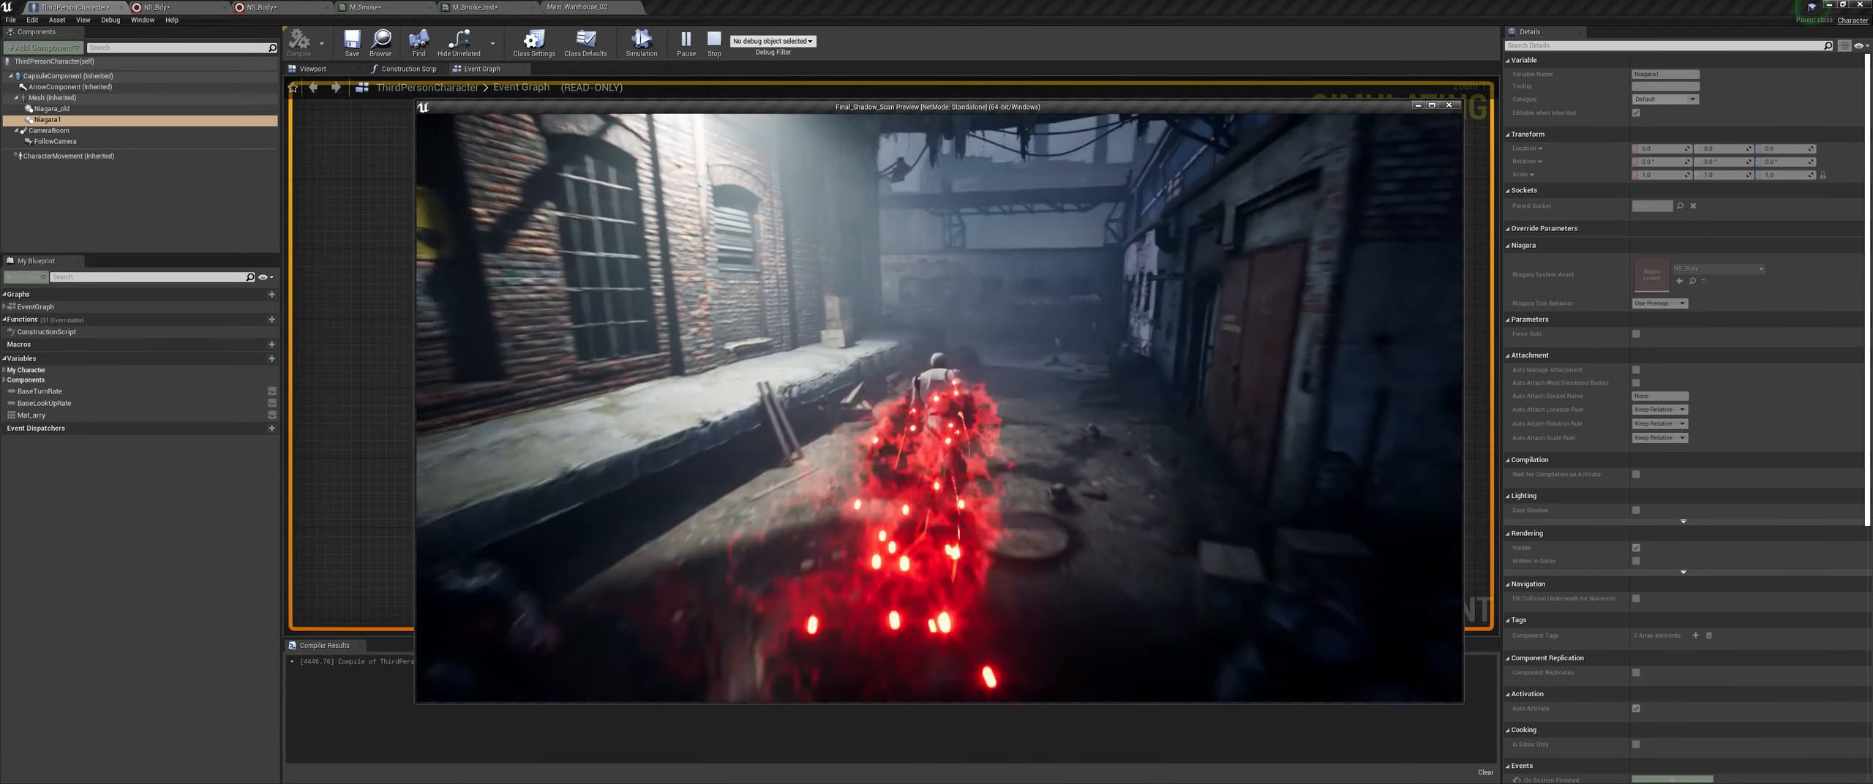
key("Escape")
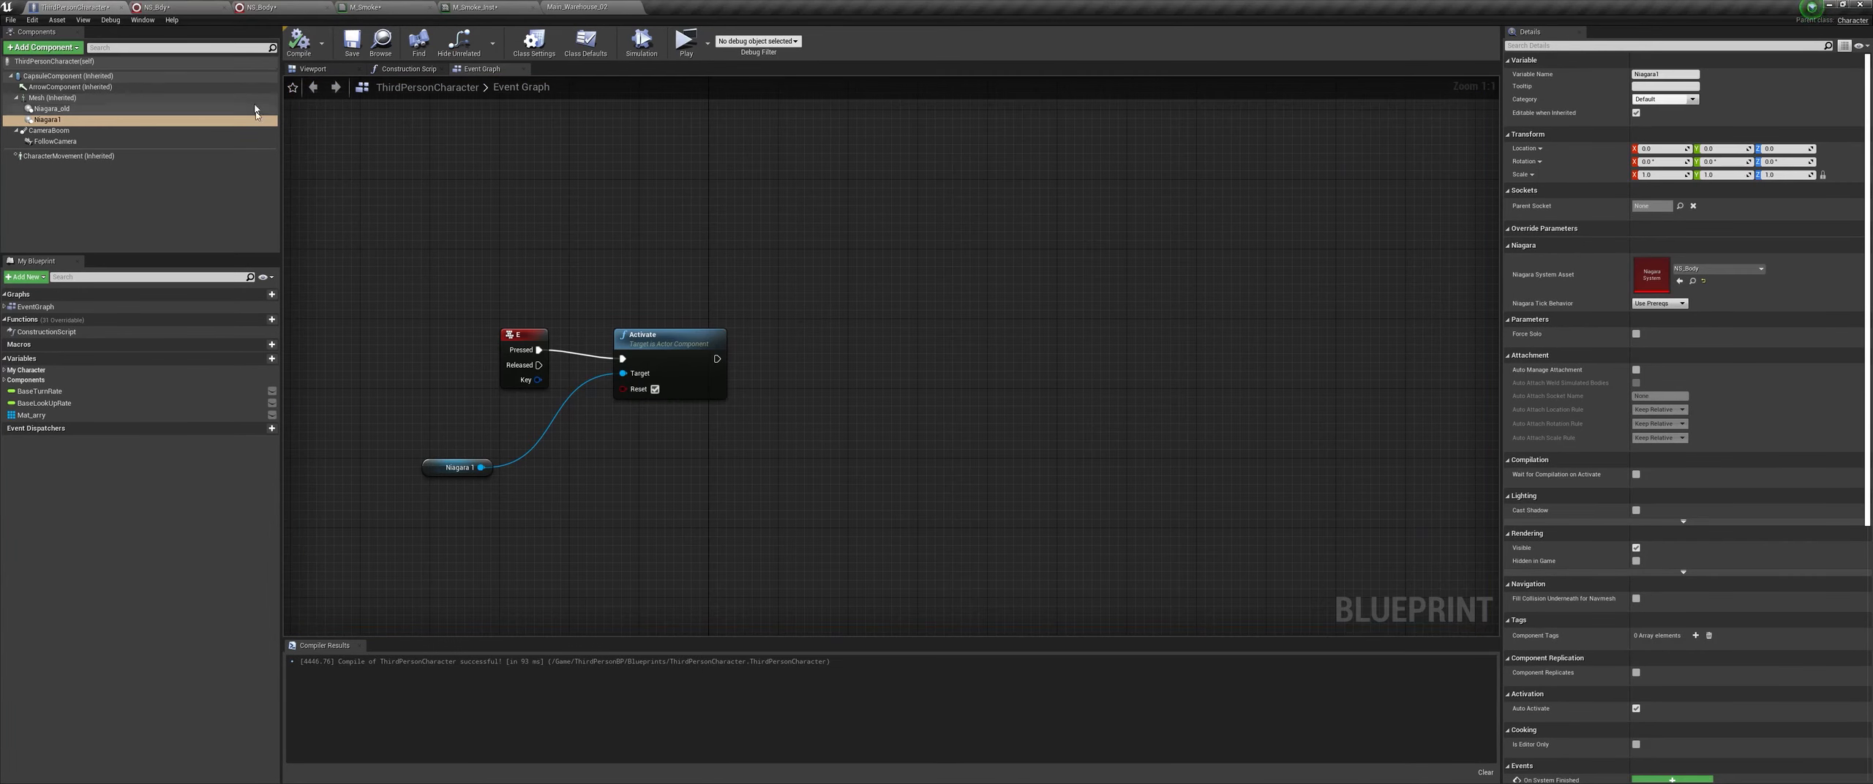
left_click(279, 7)
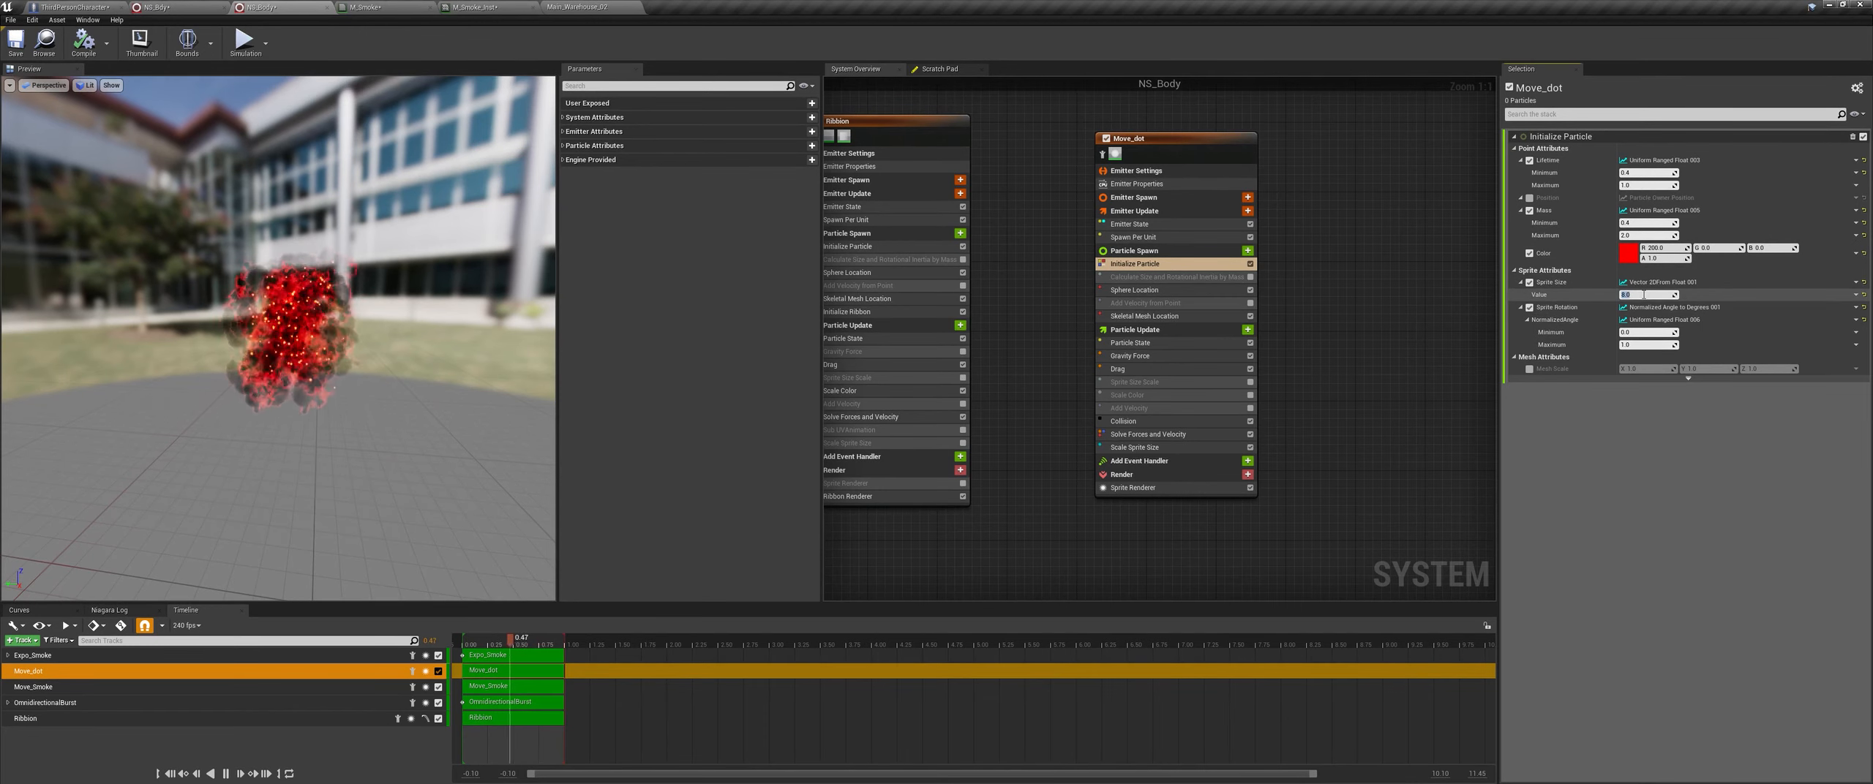
Step: Run the character around the level preview to examine the dots' size beside the smoke and ribbons, end it and reopen NS_Body
left_click(97, 7)
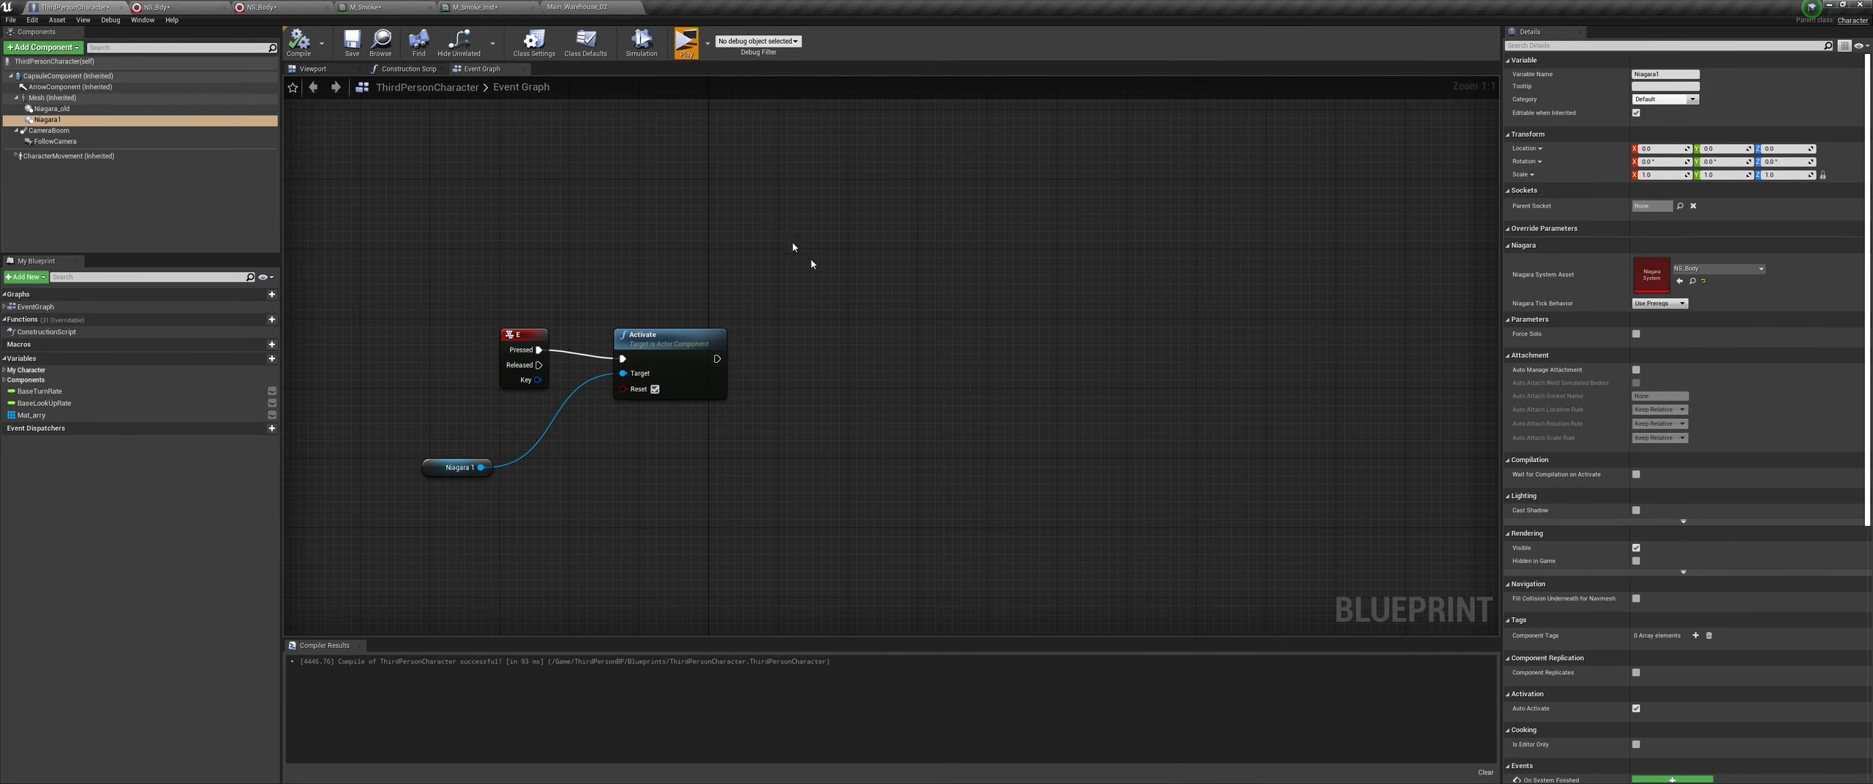
key("alt+p")
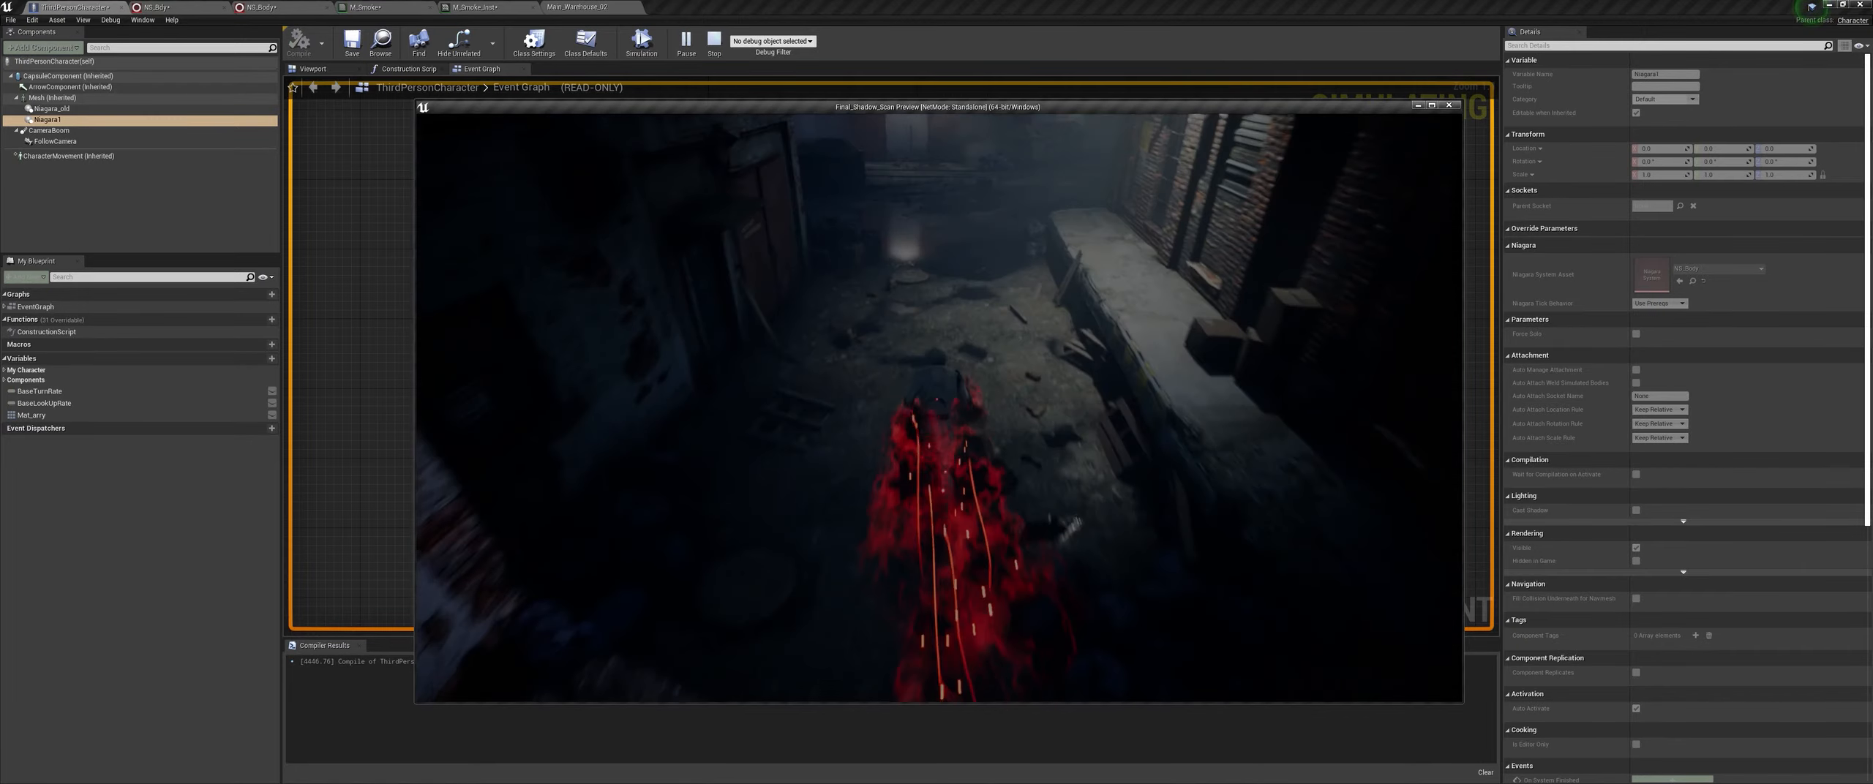
key("w")
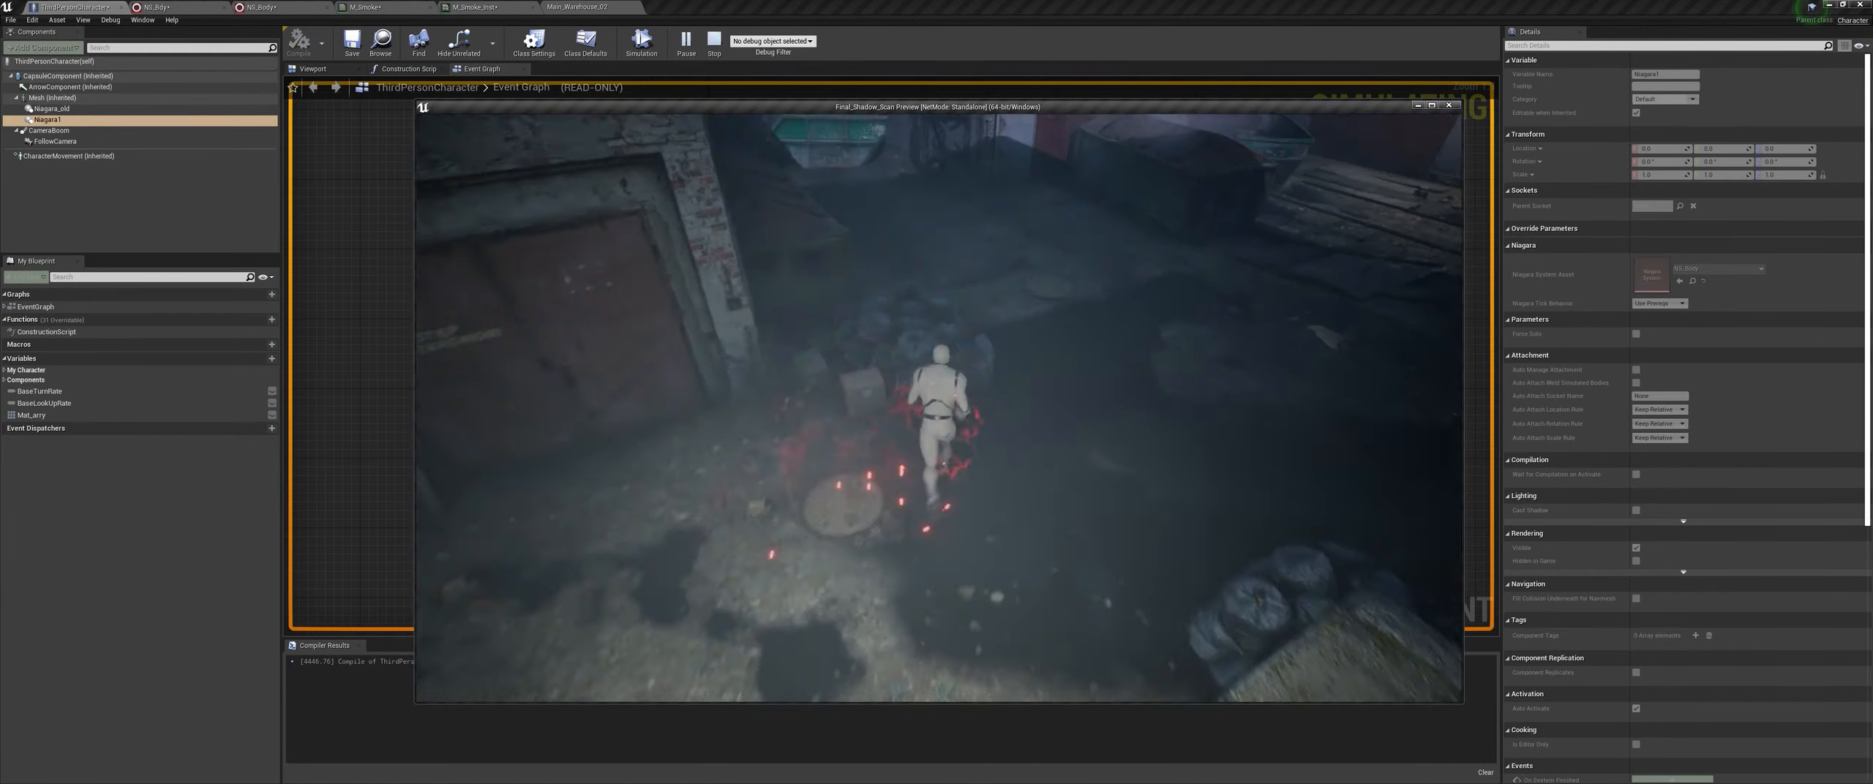
key("w")
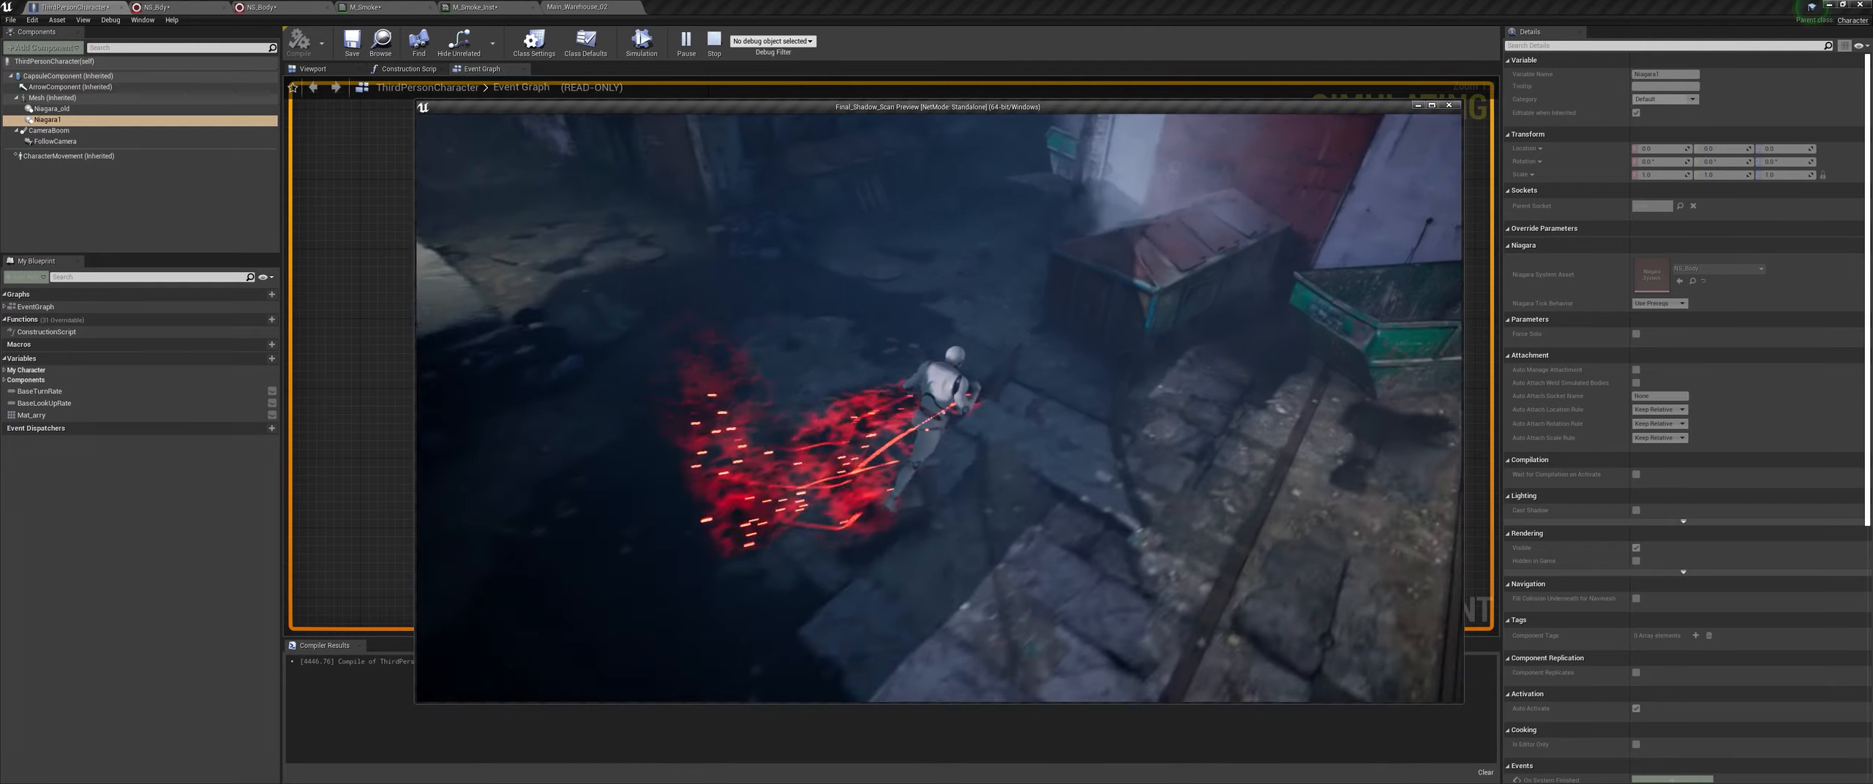
key("w")
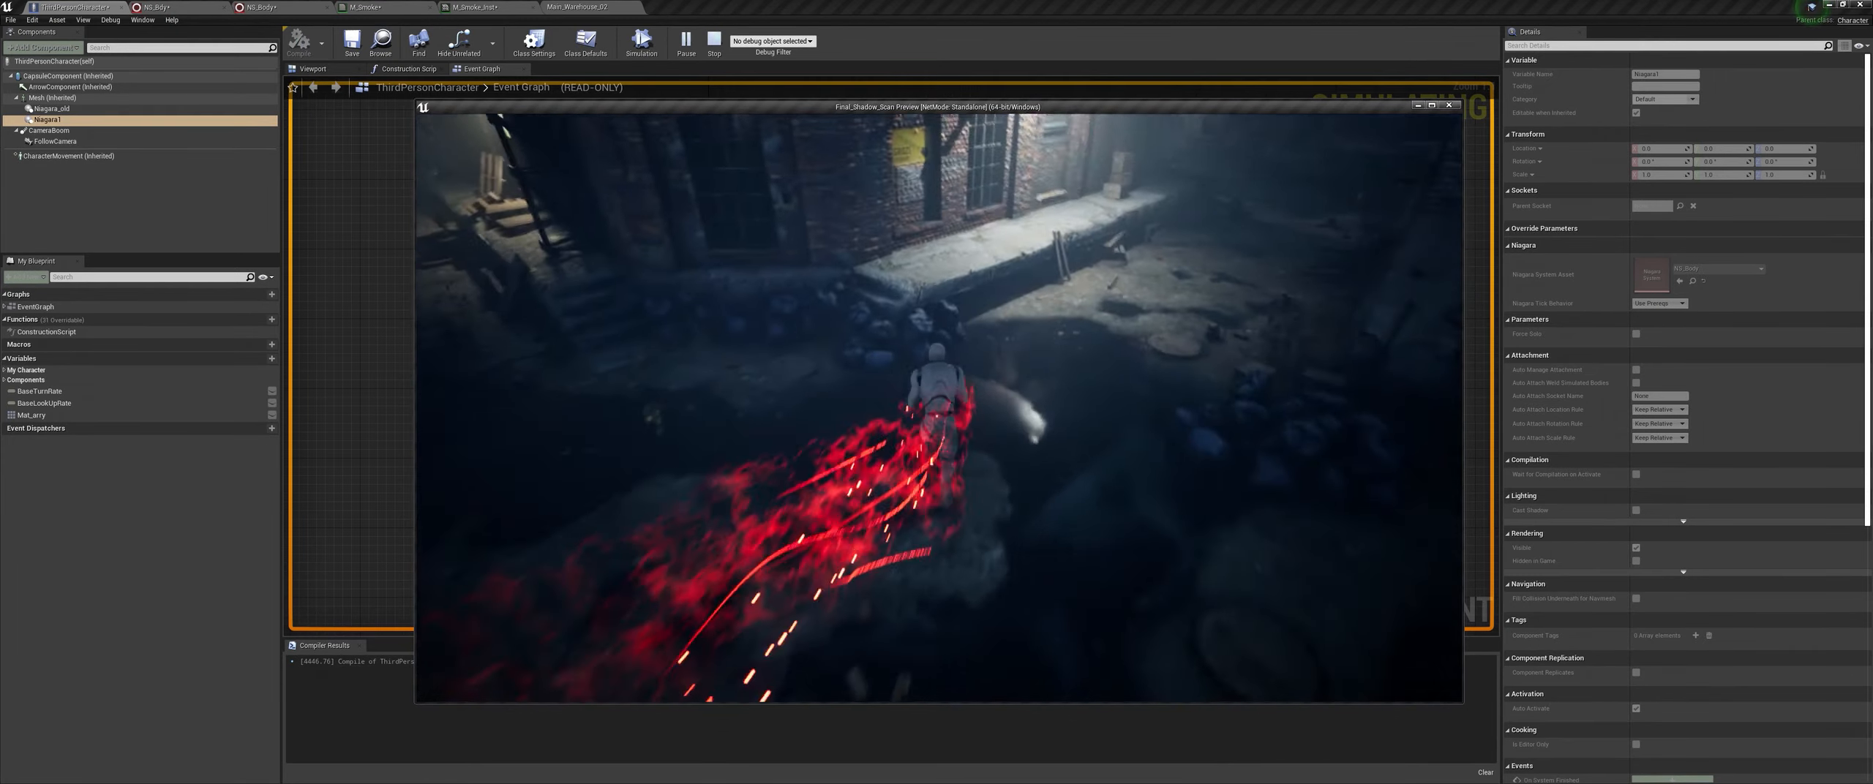
key("w")
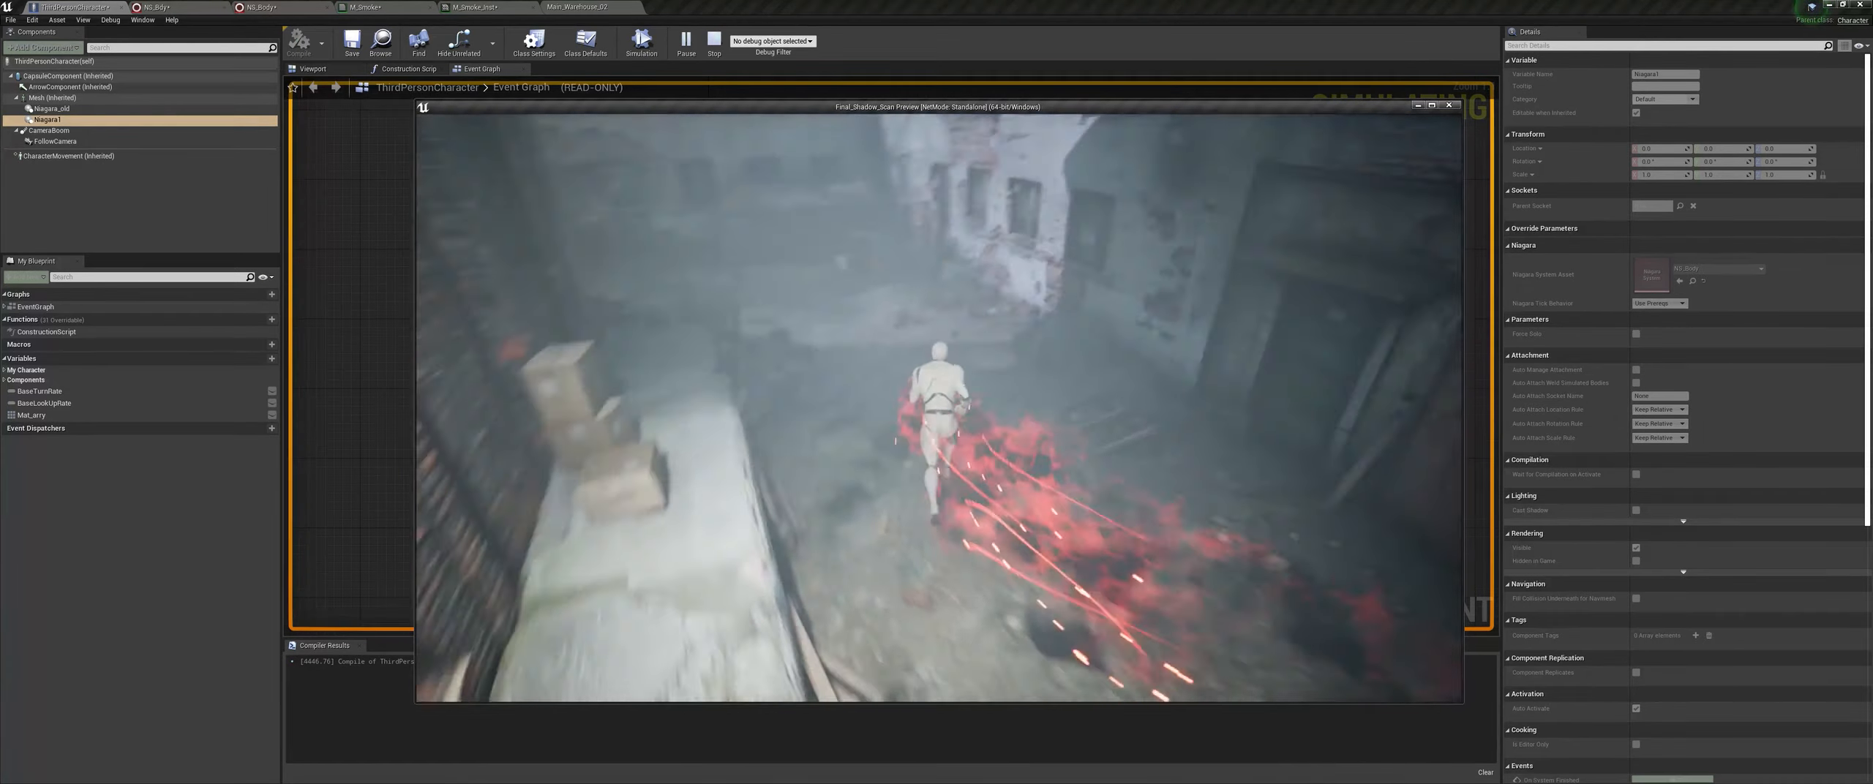
key("w")
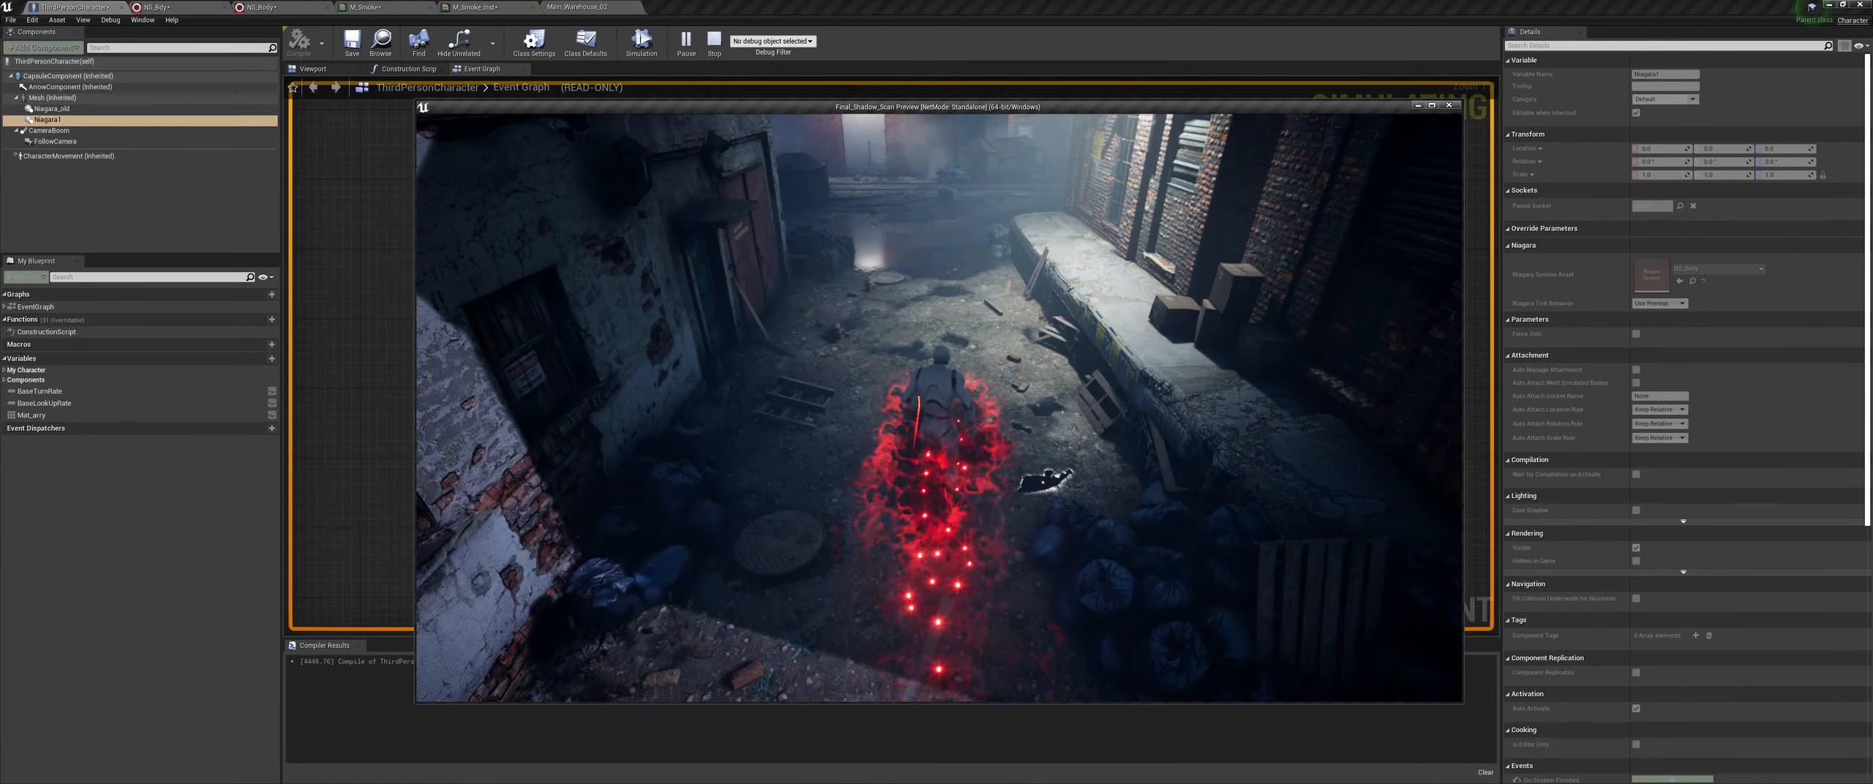
key("Escape")
left_click(285, 4)
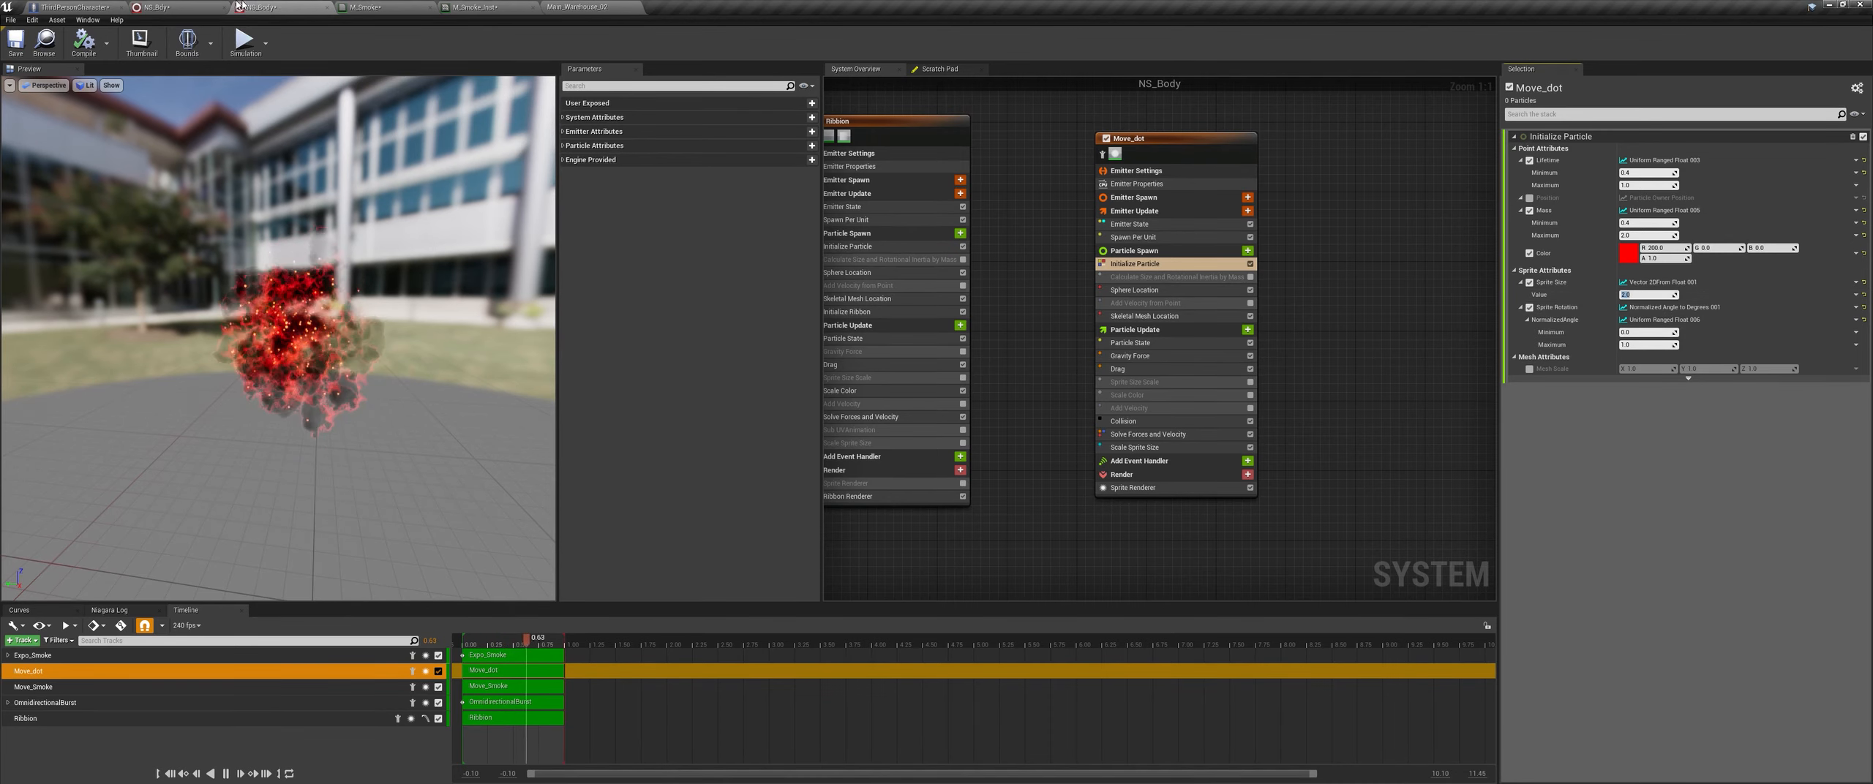
Step: Preview the level again from the ThirdPersonCharacter blueprint, run forward and sideways to compare the dots, and return to NS_Body
left_click(35, 6)
left_click(687, 49)
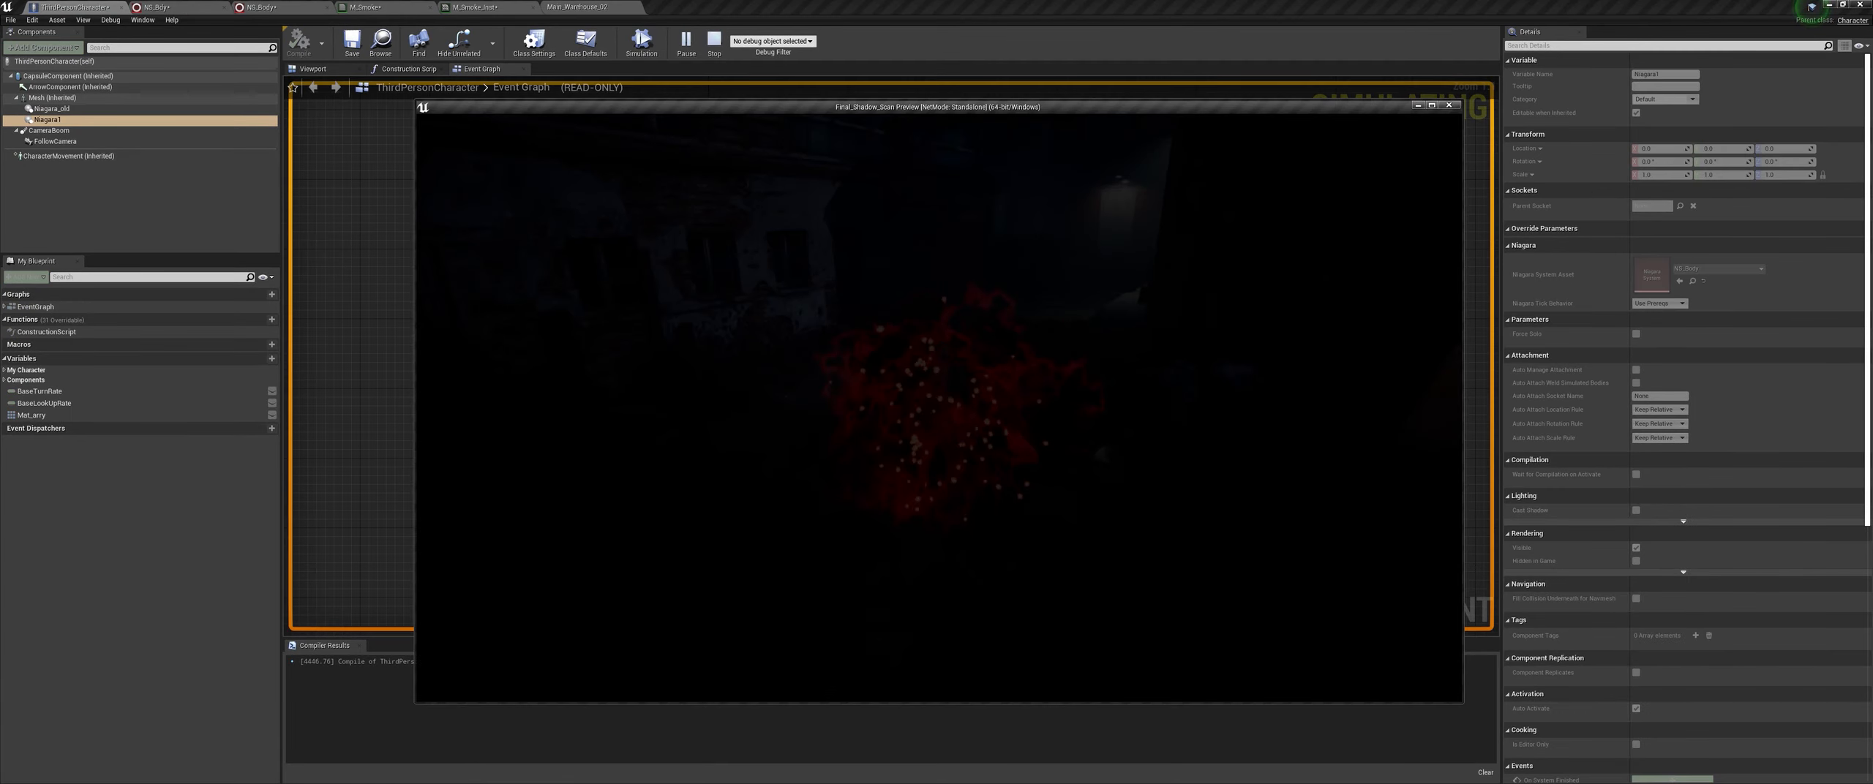
key("w")
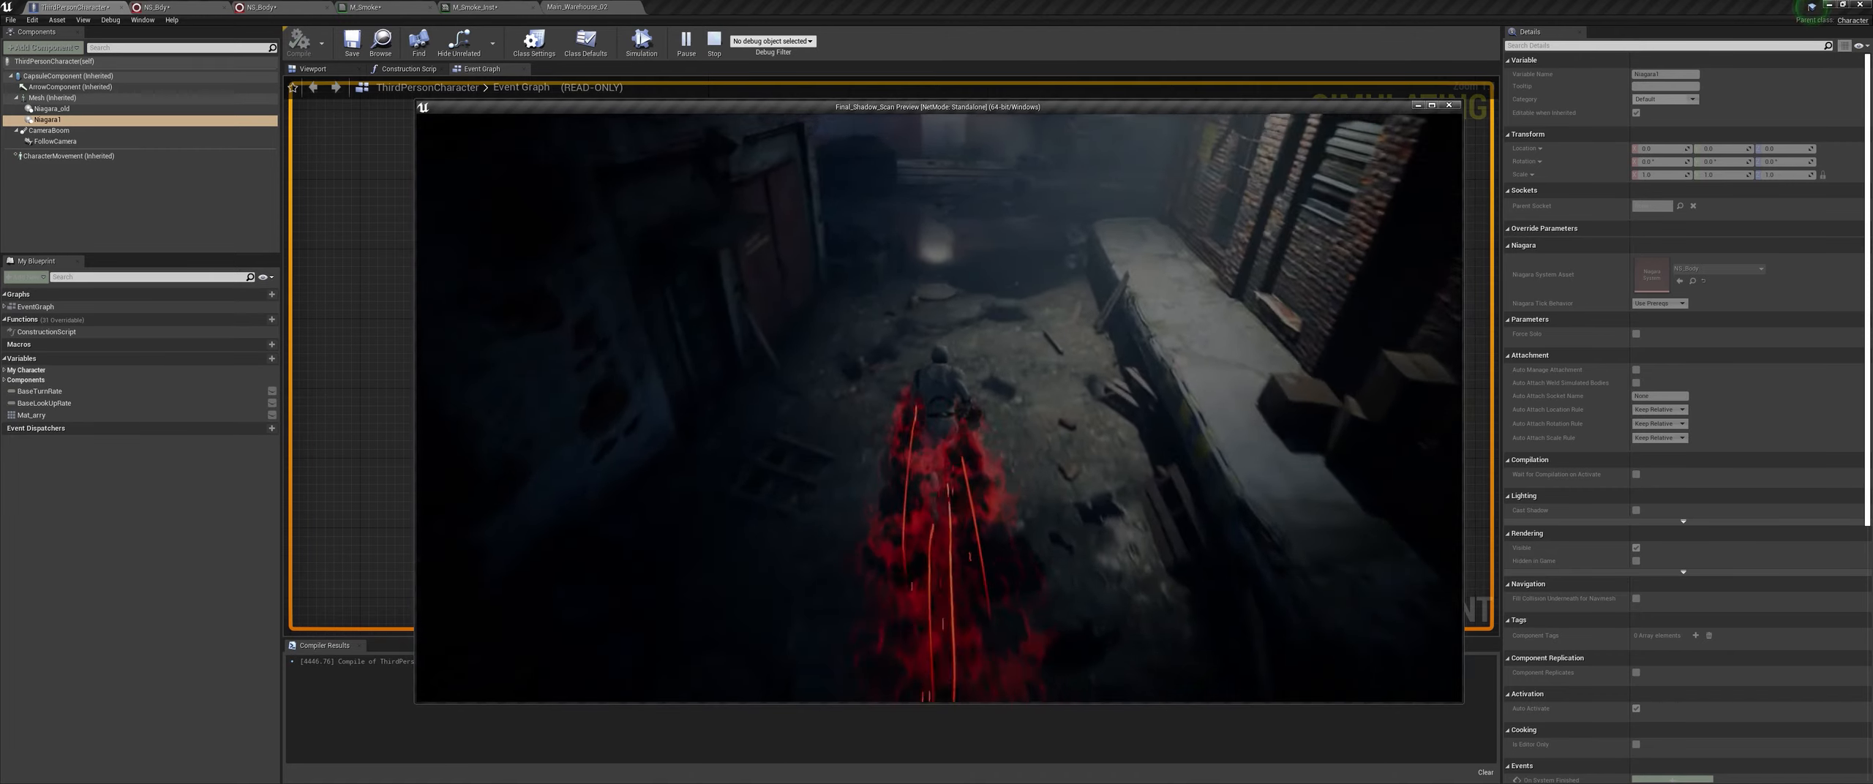
key("d")
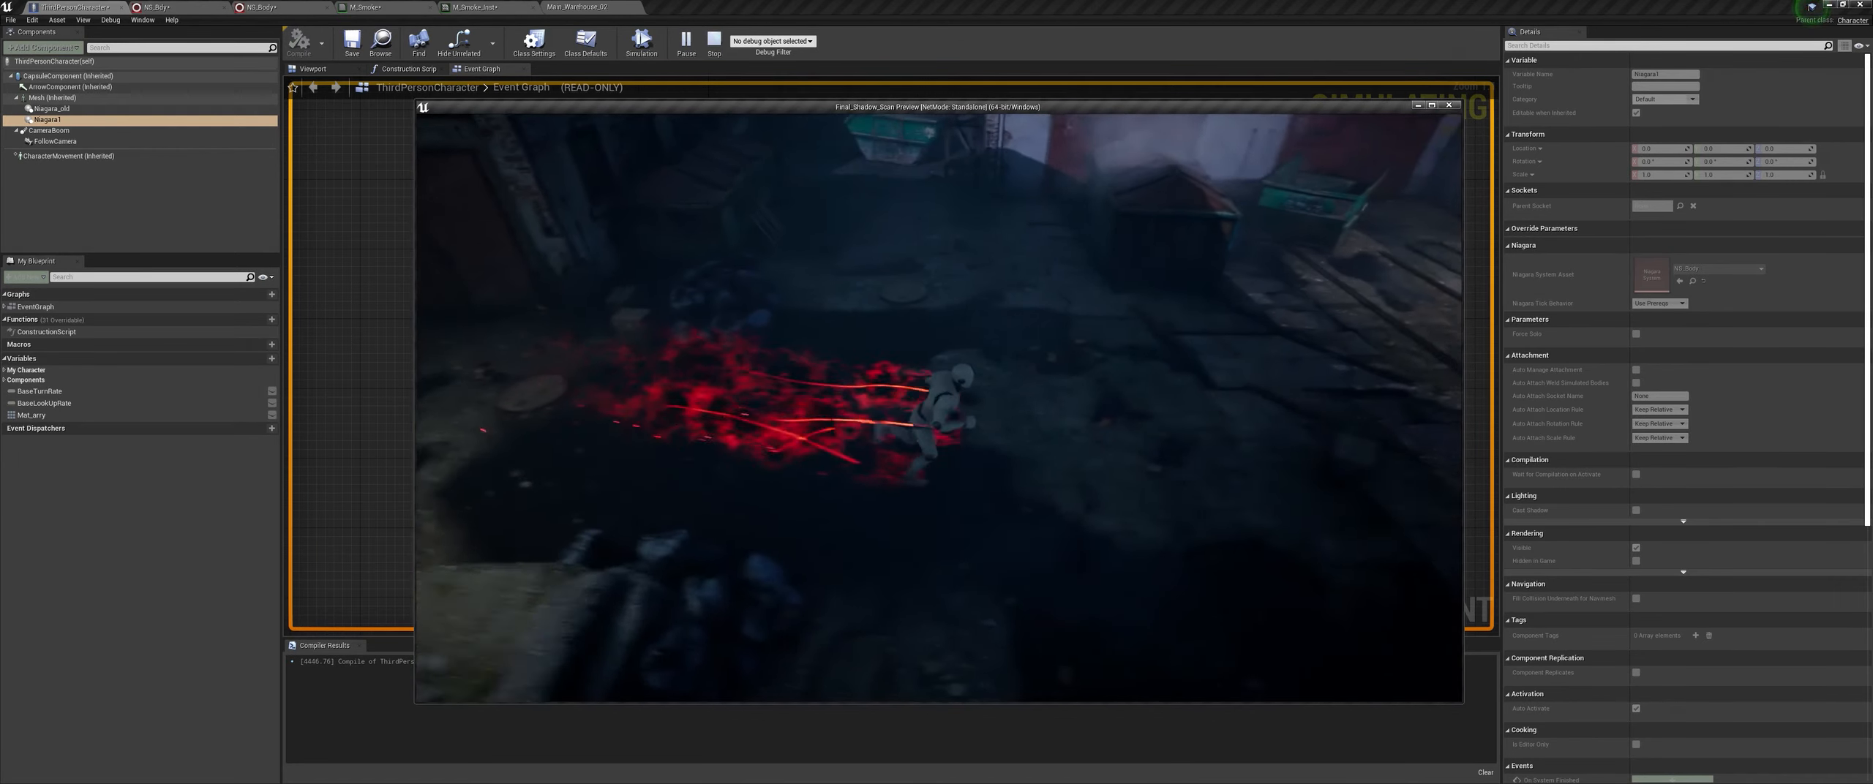
key("Escape")
left_click(282, 8)
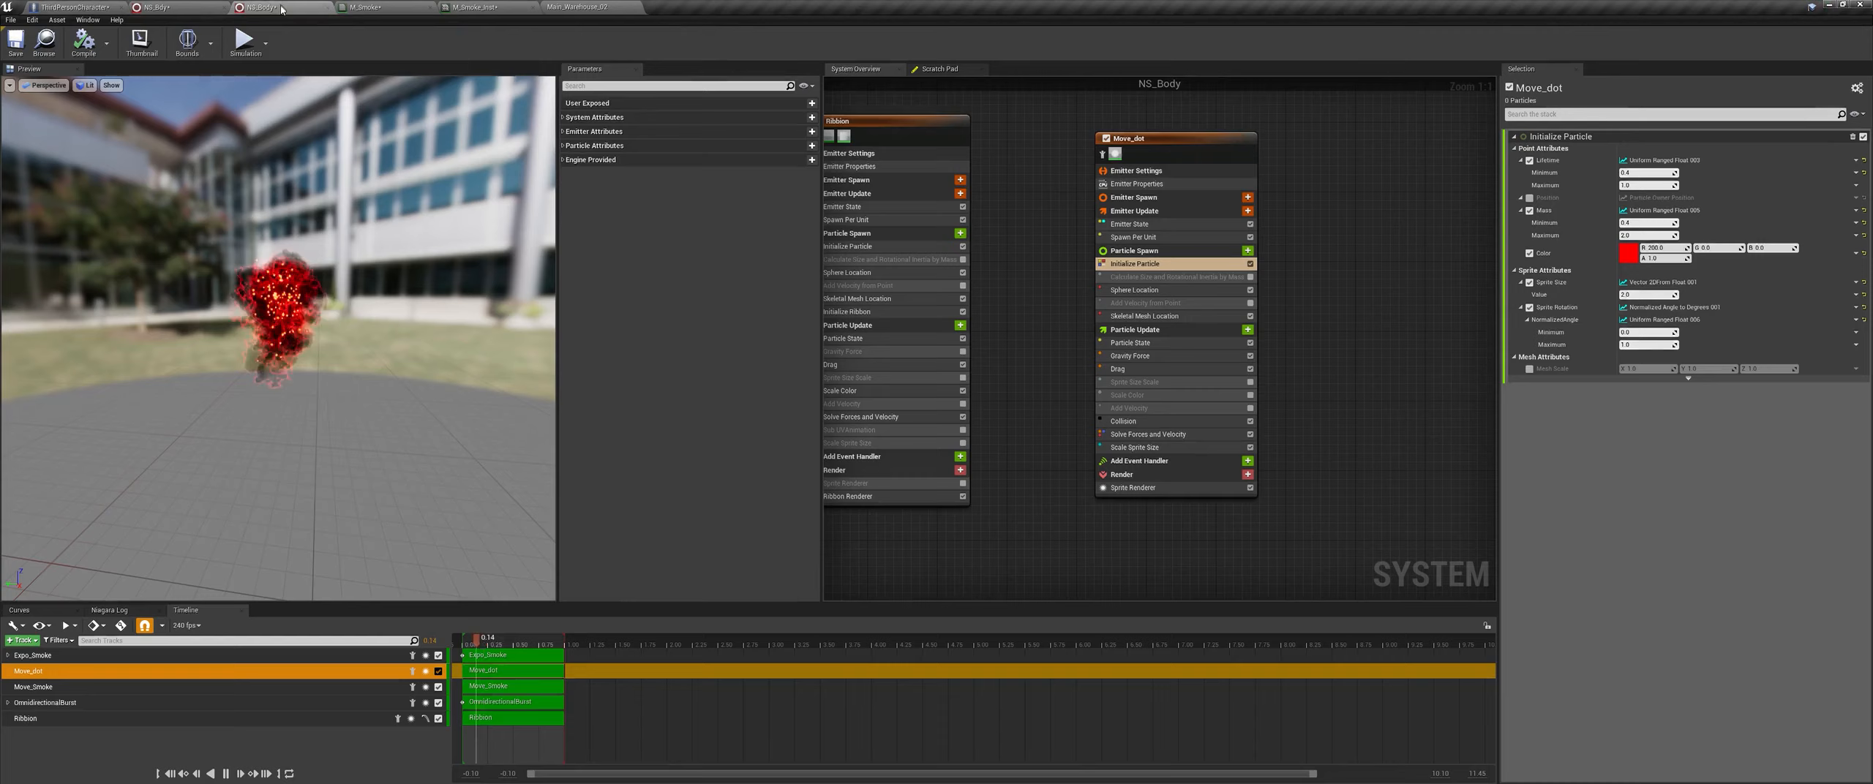
Step: Disable Move_dot's Scale Sprite Size module and enable its Scale Color module
left_click(1154, 448)
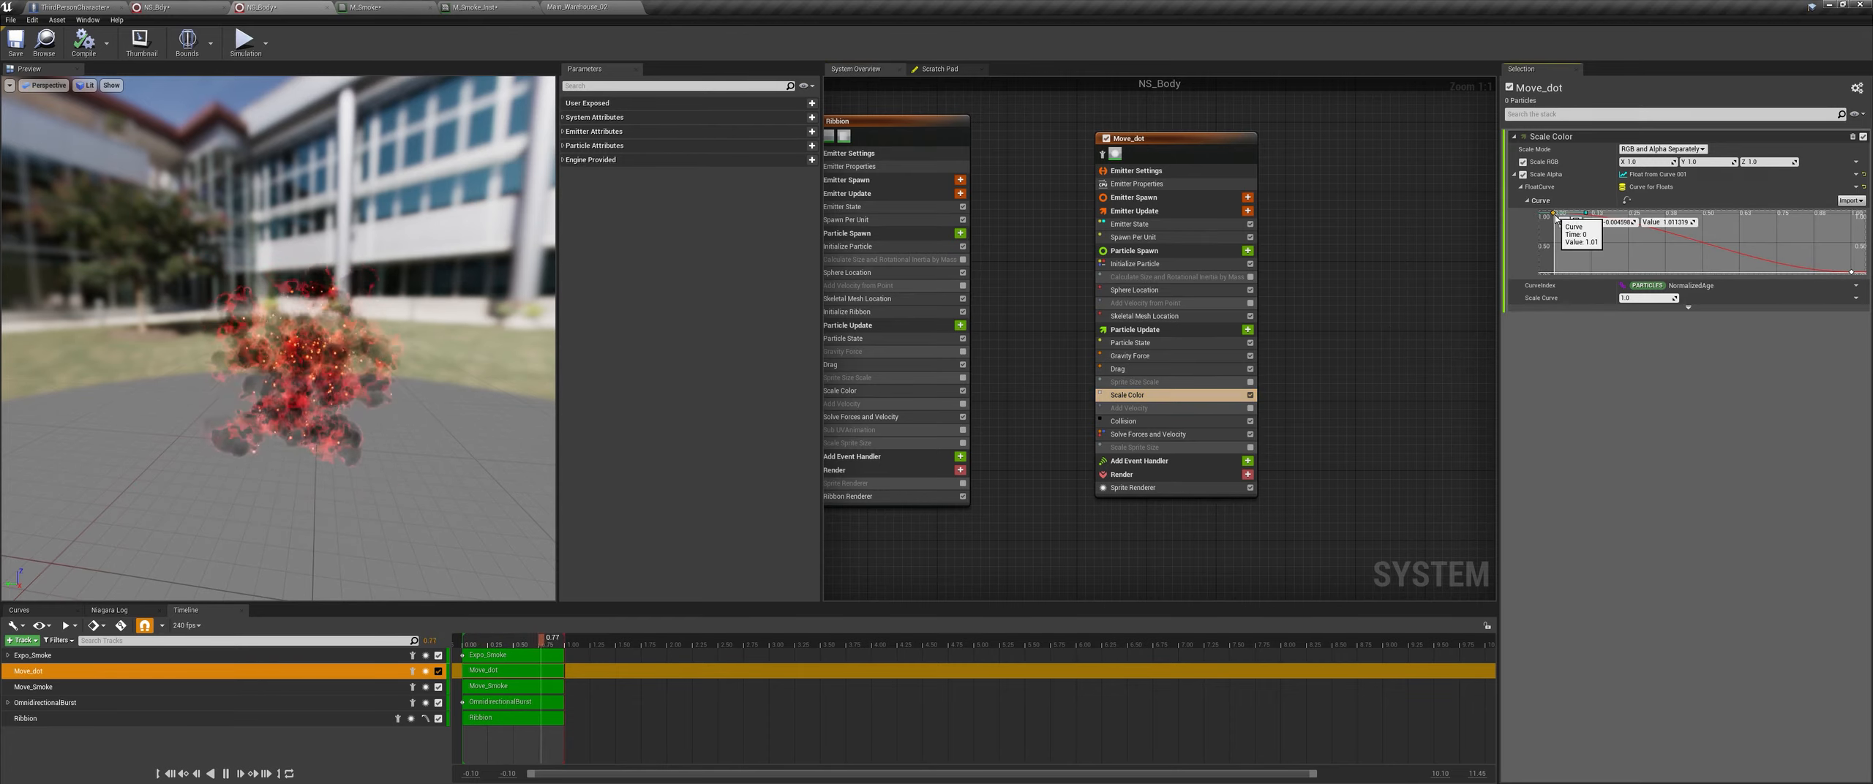
Step: Close the ThirdPersonCharacter blueprint, bring the warehouse level forward and run through its preview to examine the complete body effect
left_click(120, 6)
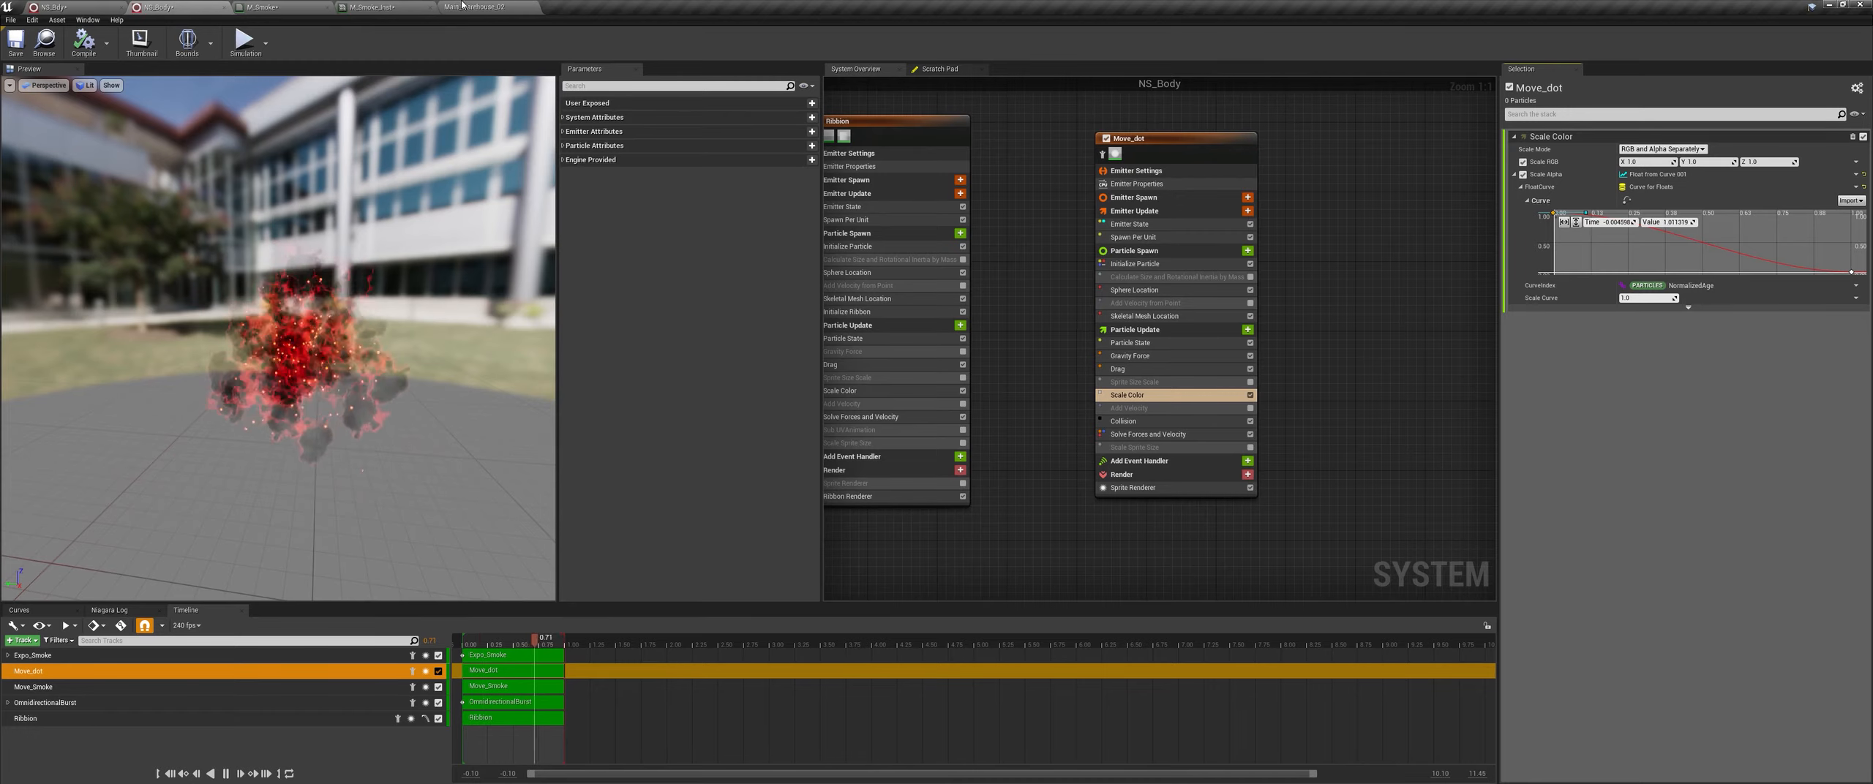
left_click_drag(483, 6, 73, 5)
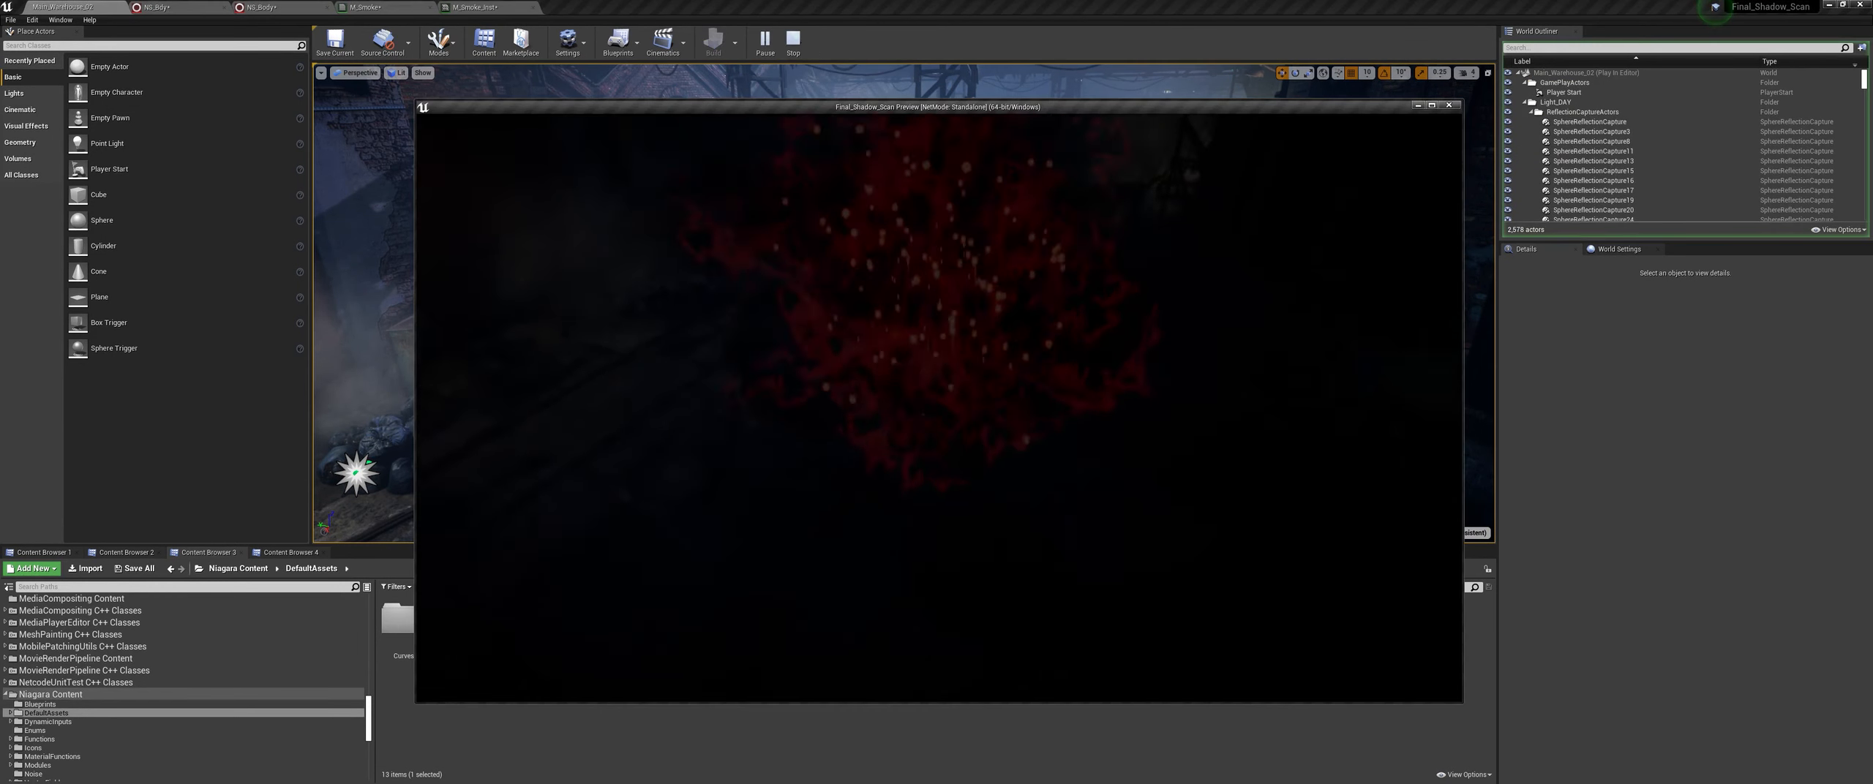
key("w")
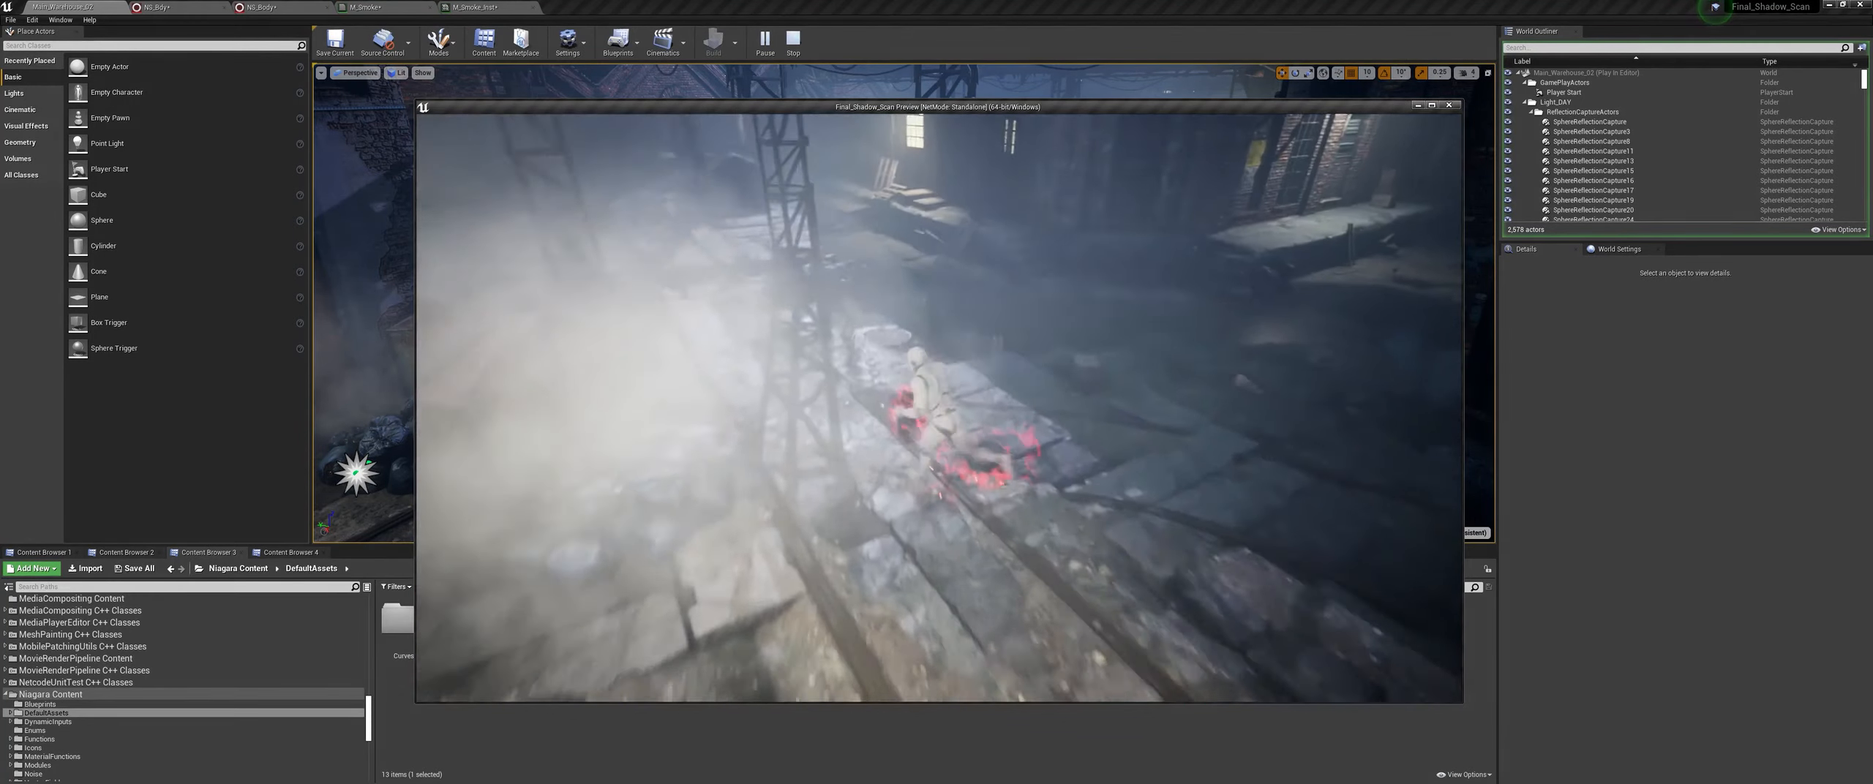
key("w")
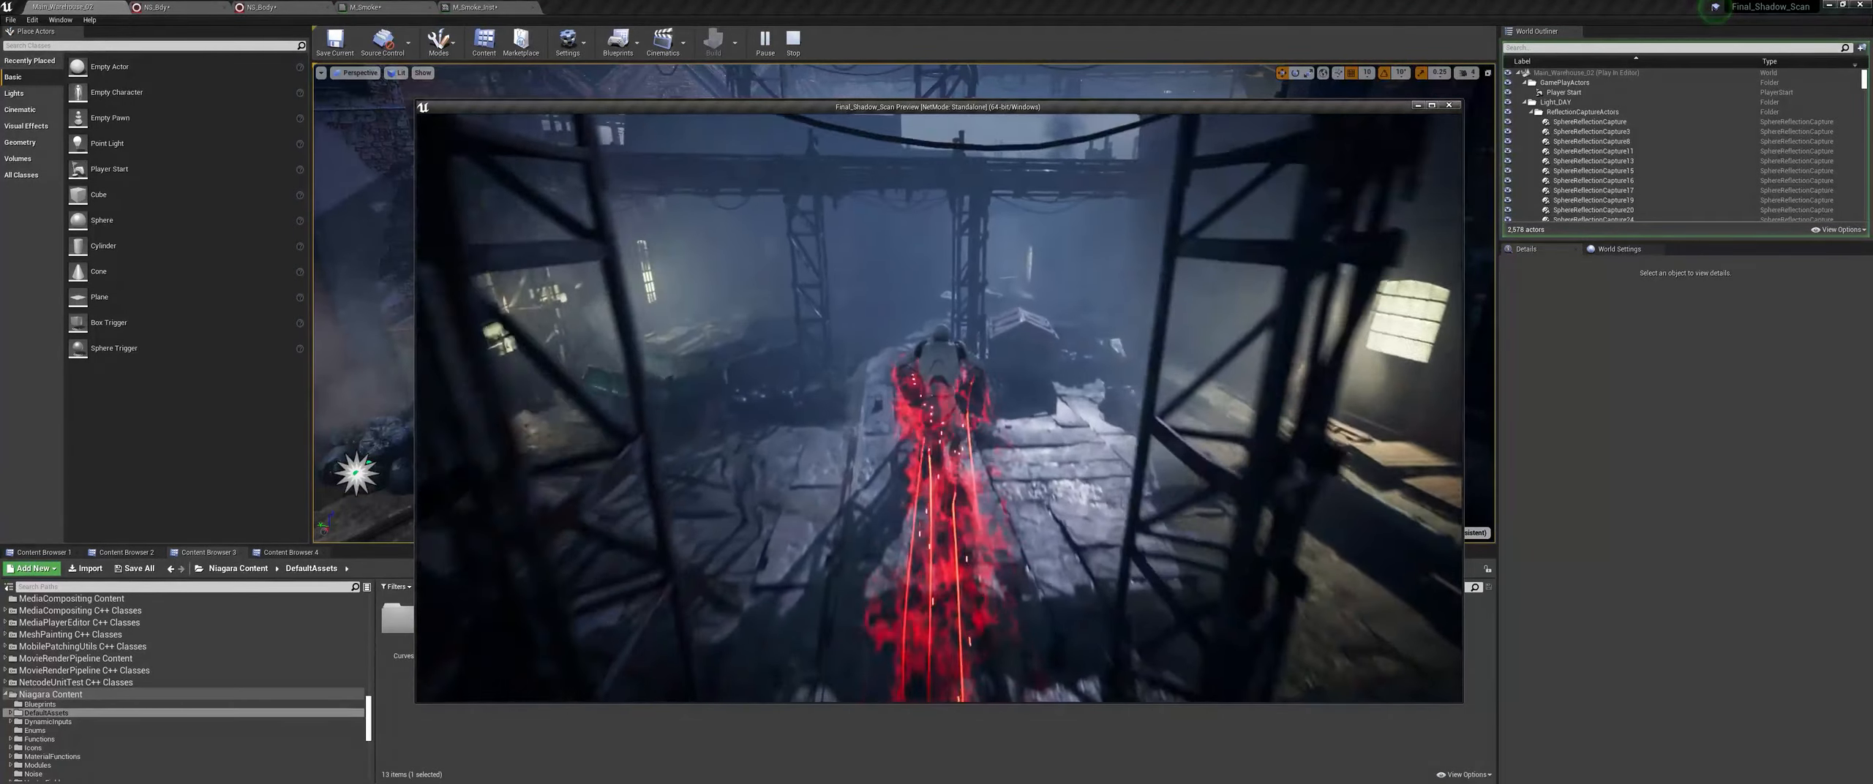
key("w")
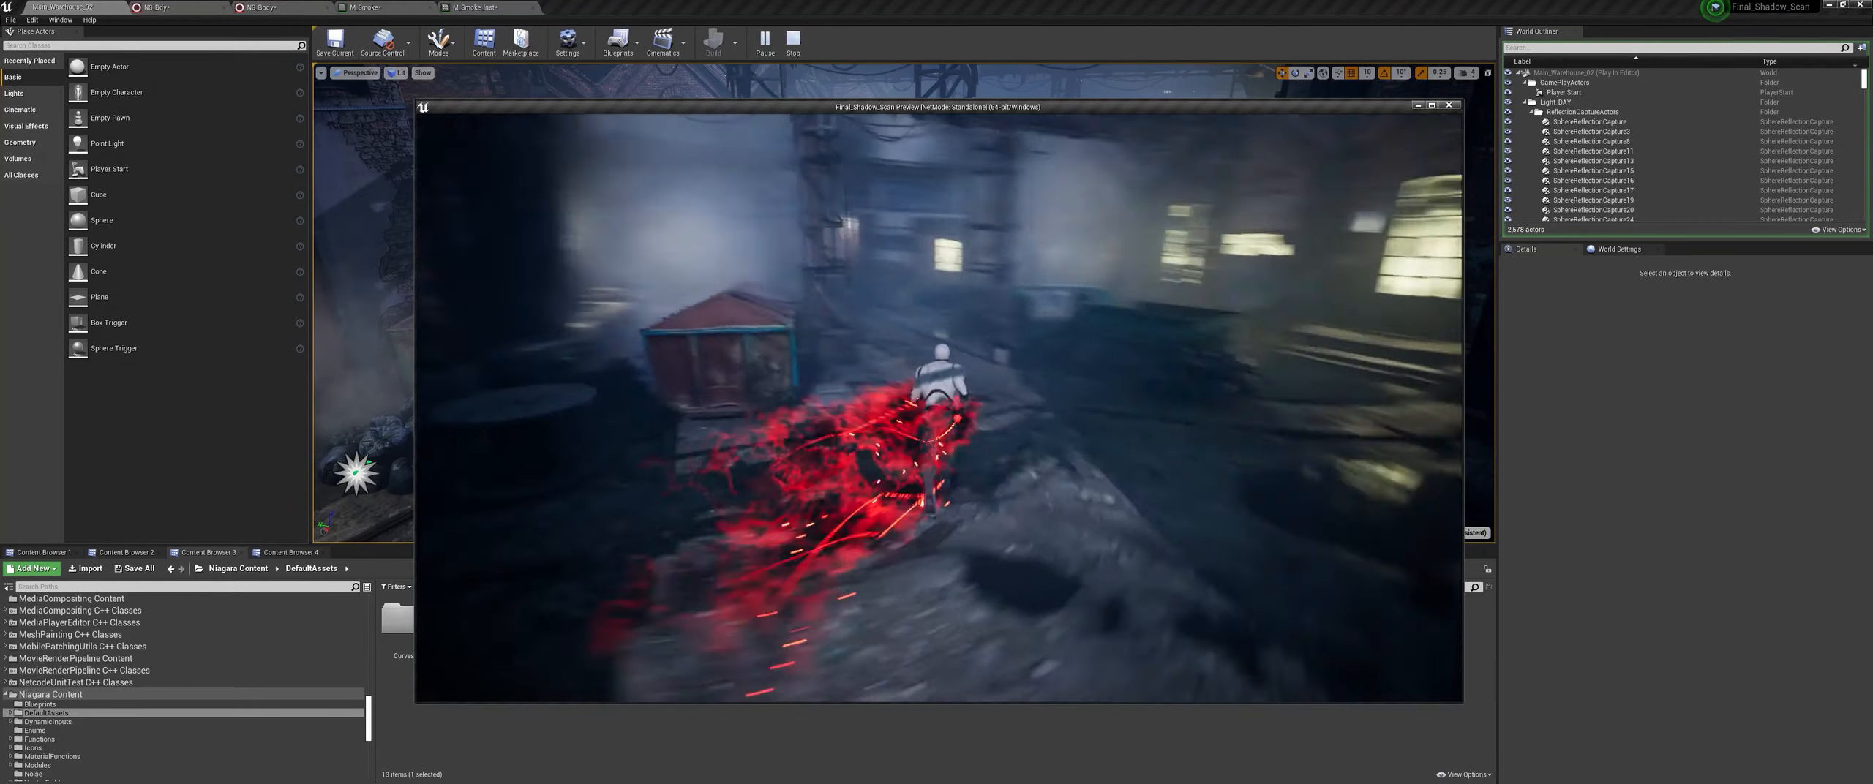
key("w")
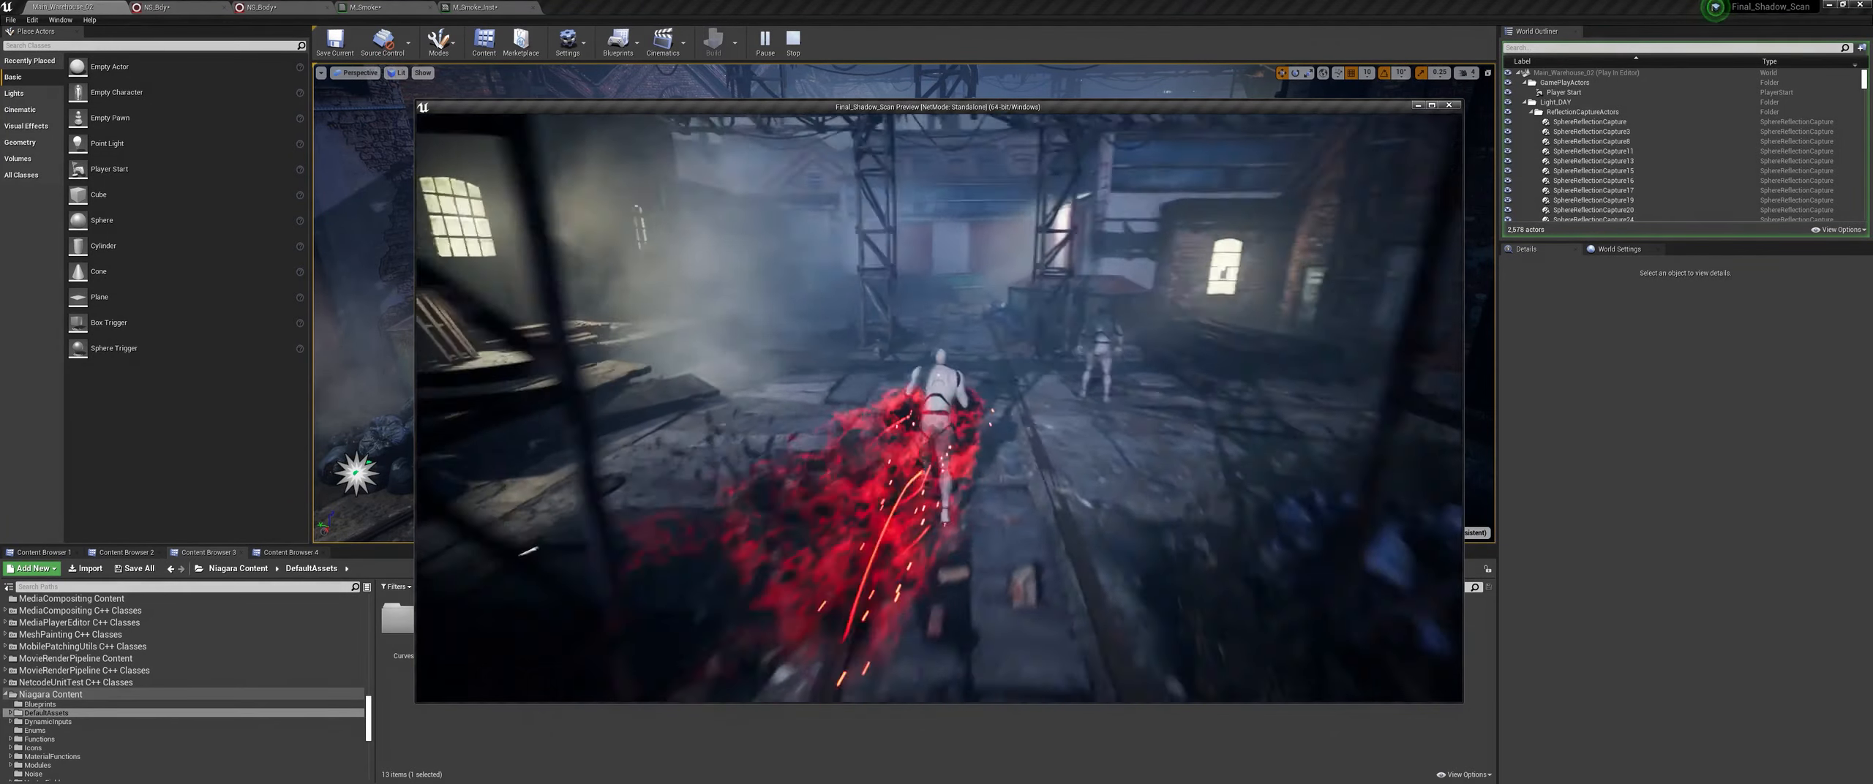
key("Escape")
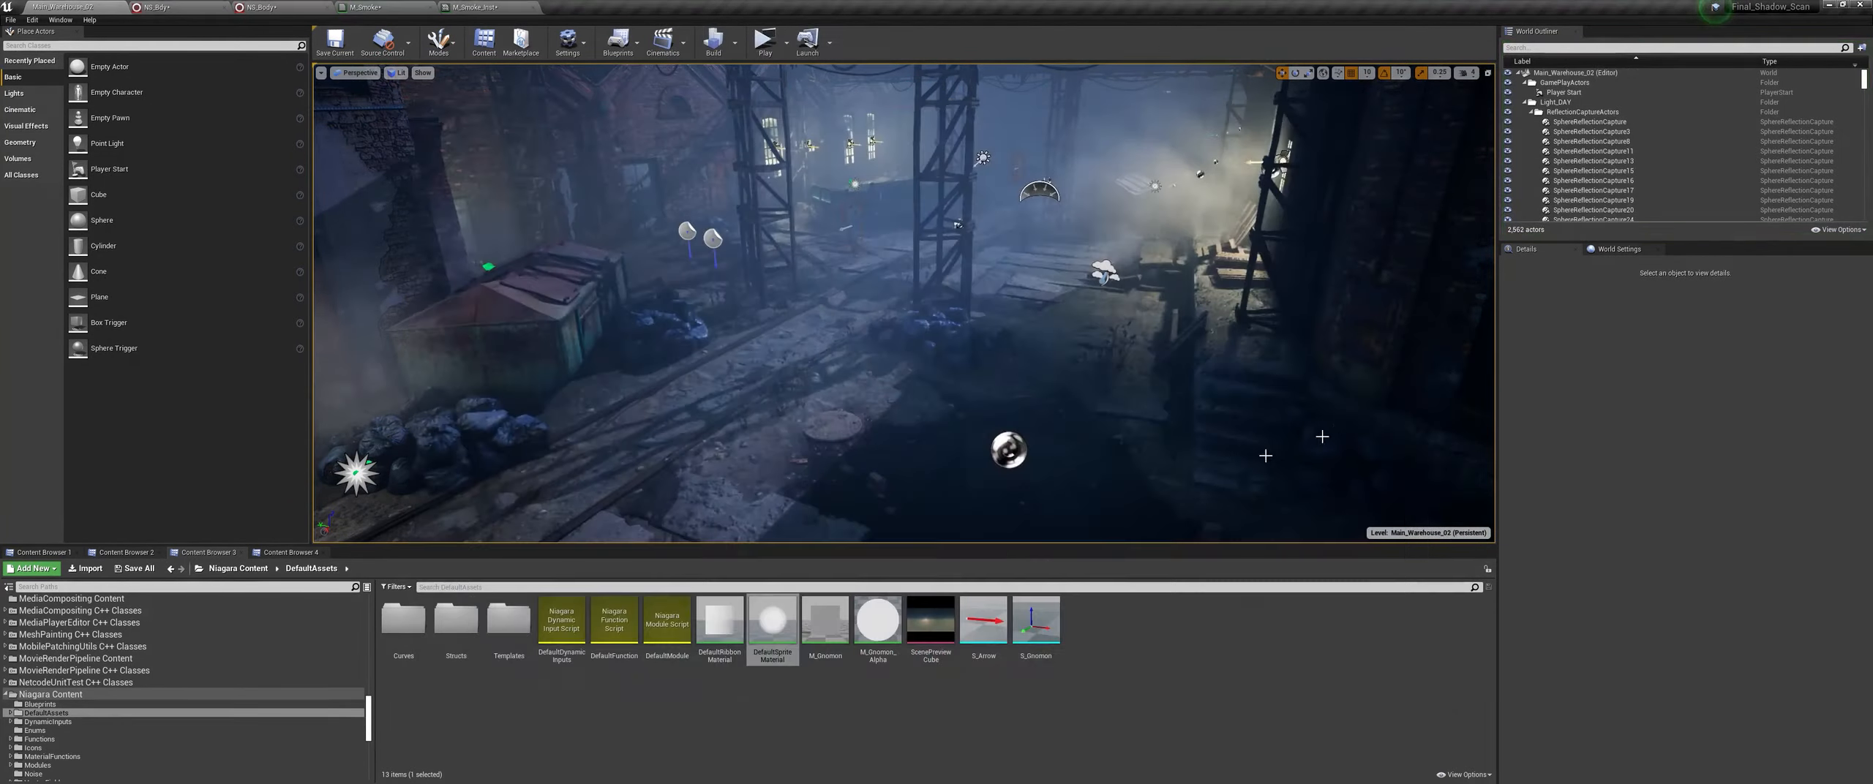
Step: Create a new material named M_Body in the folder containing NS_Body and open it
left_click(274, 554)
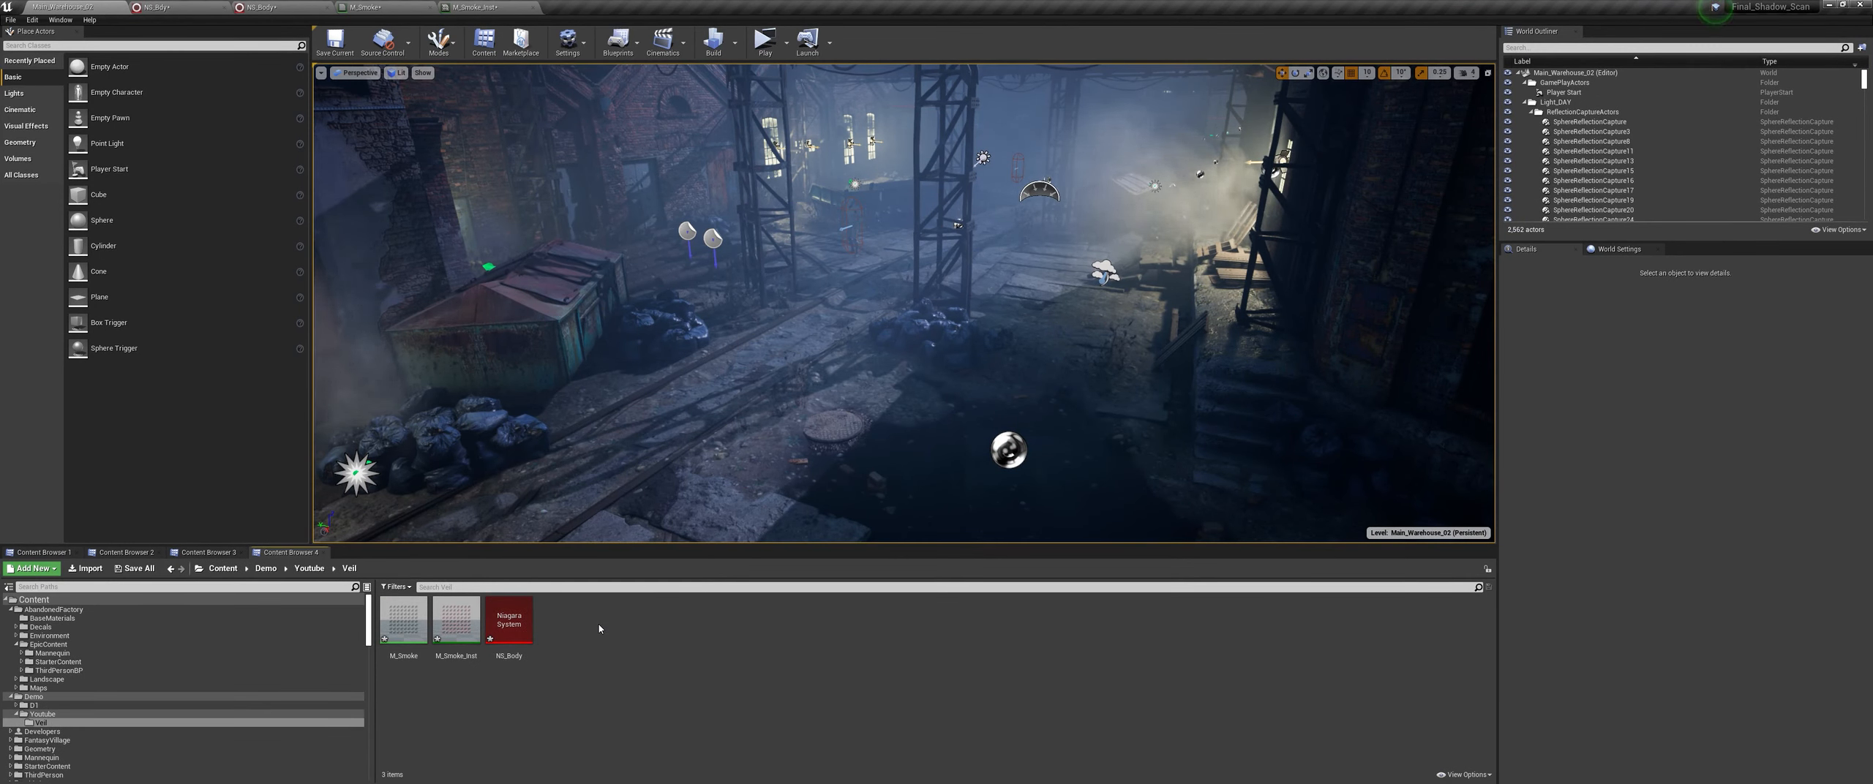
right_click(600, 629)
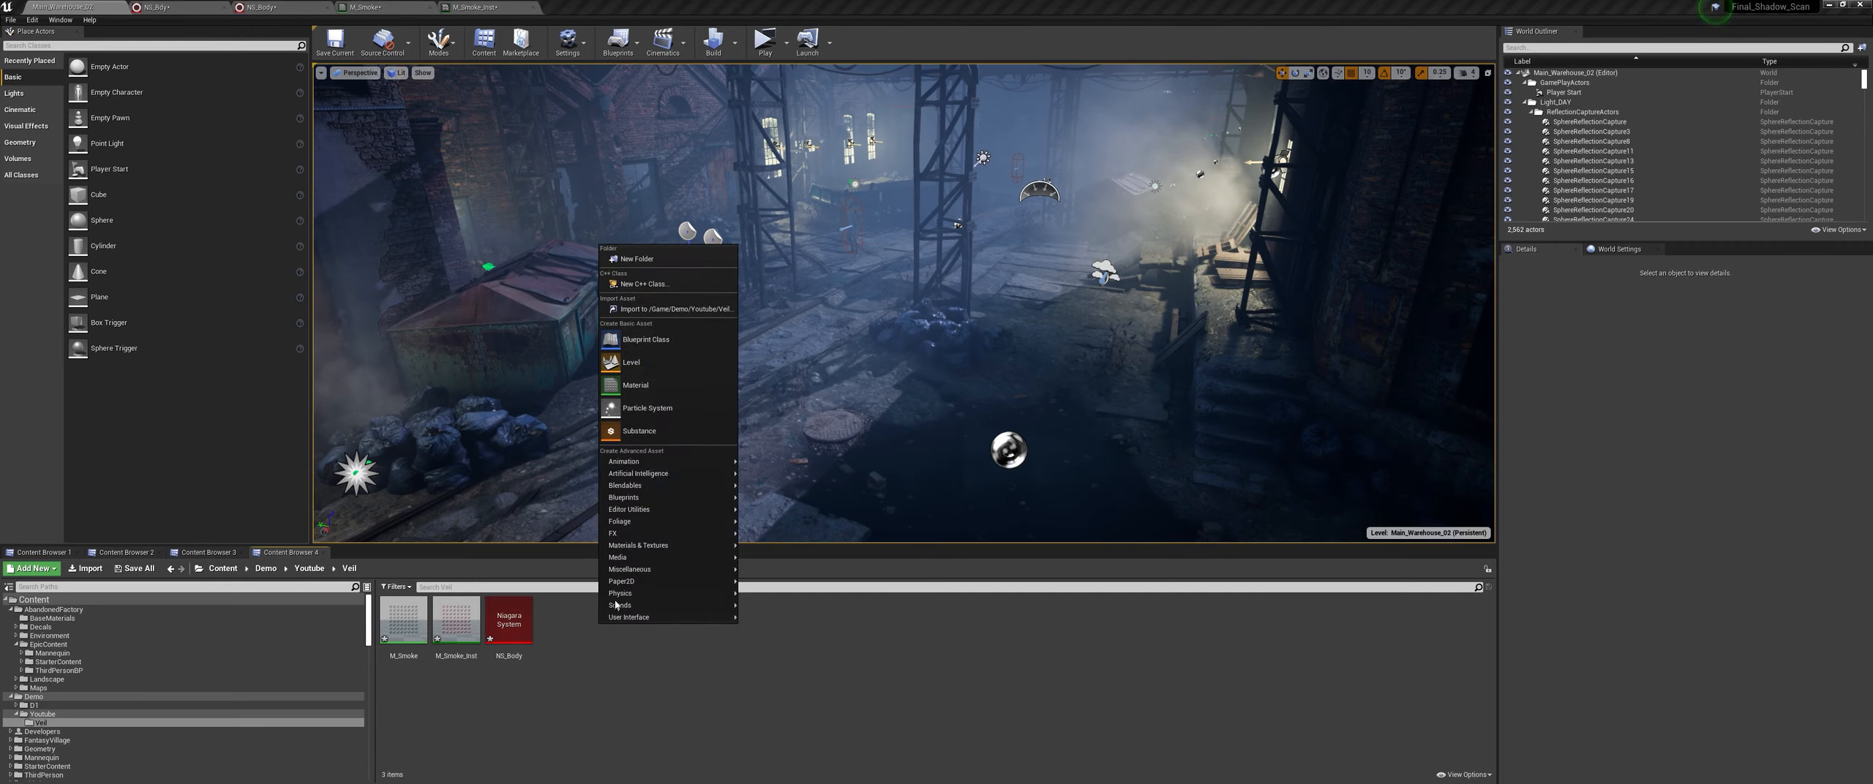
left_click(633, 387)
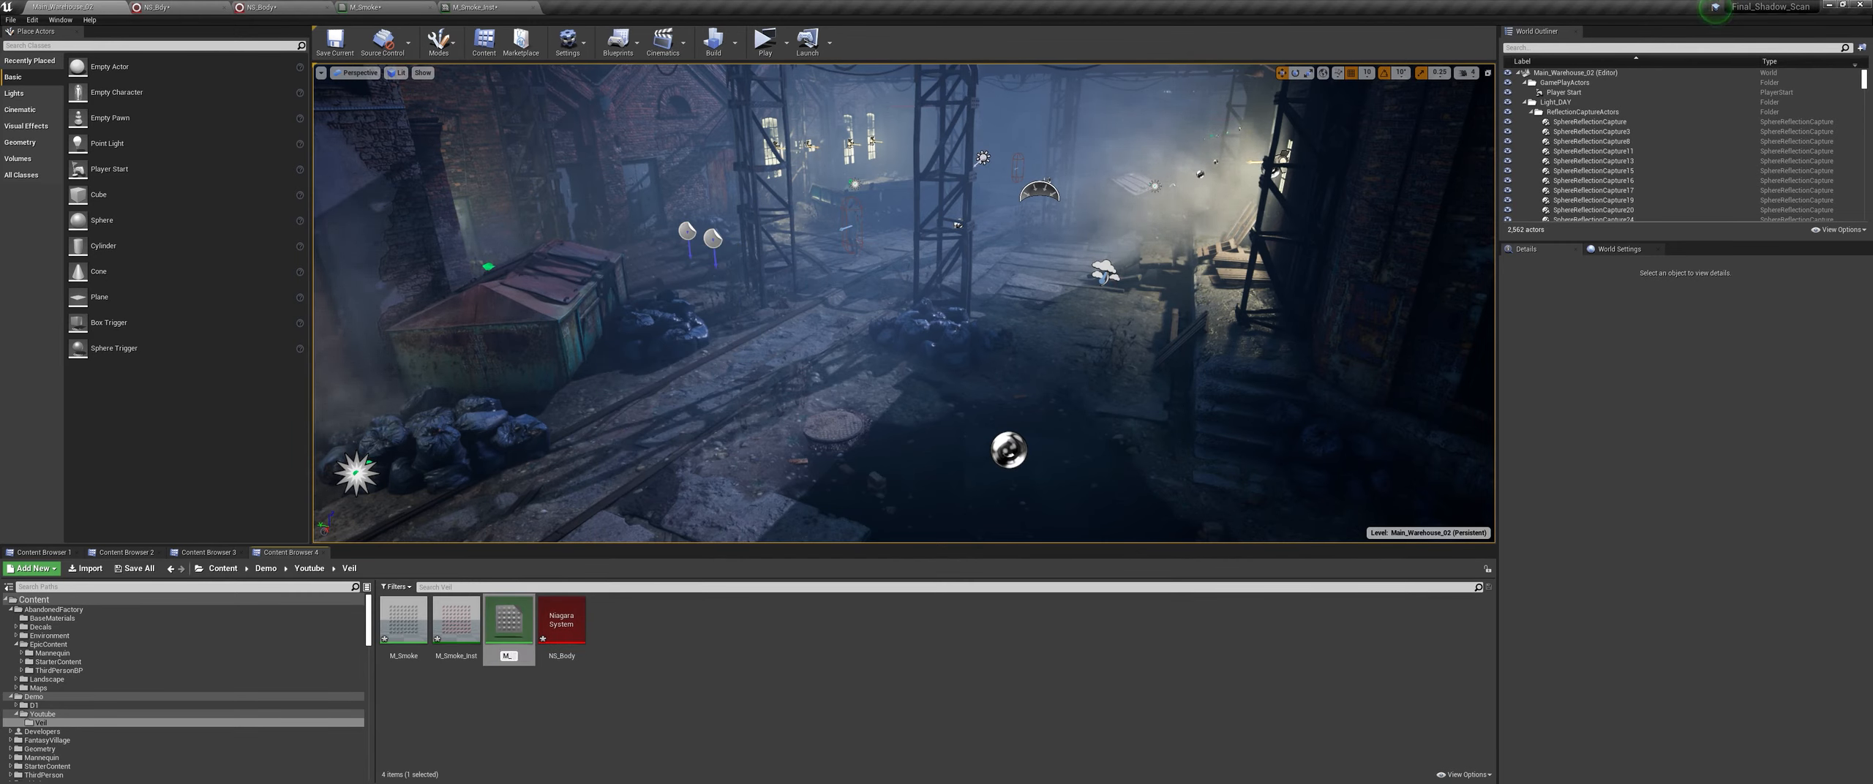
key("Return")
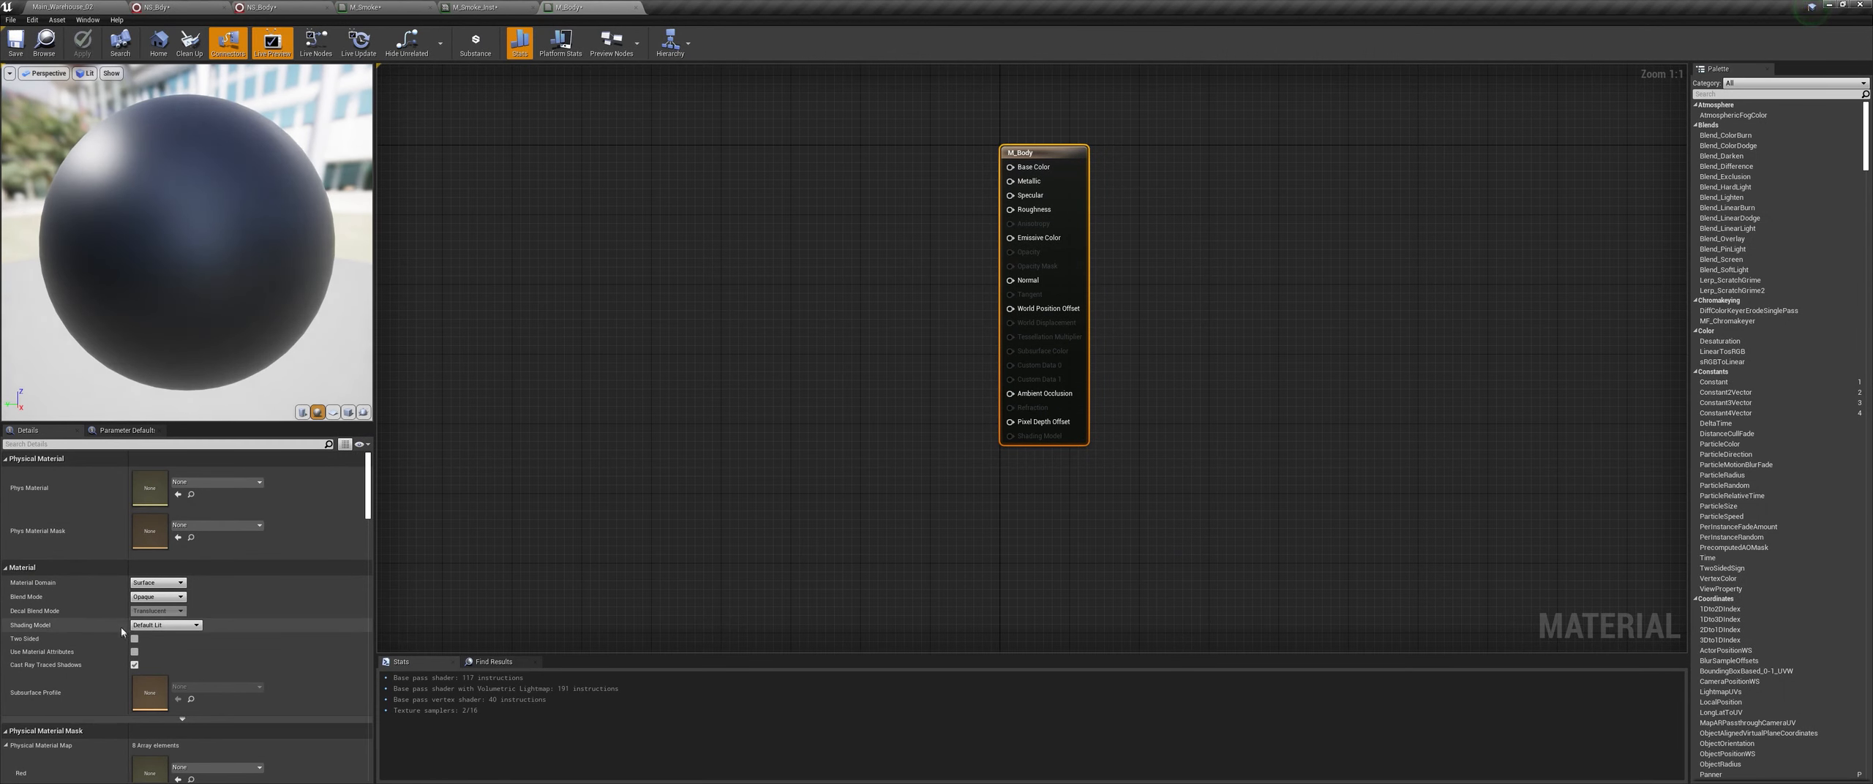
Step: Set M_Body's shading model to Unlit and its blend mode to Masked
left_click(176, 625)
left_click(137, 634)
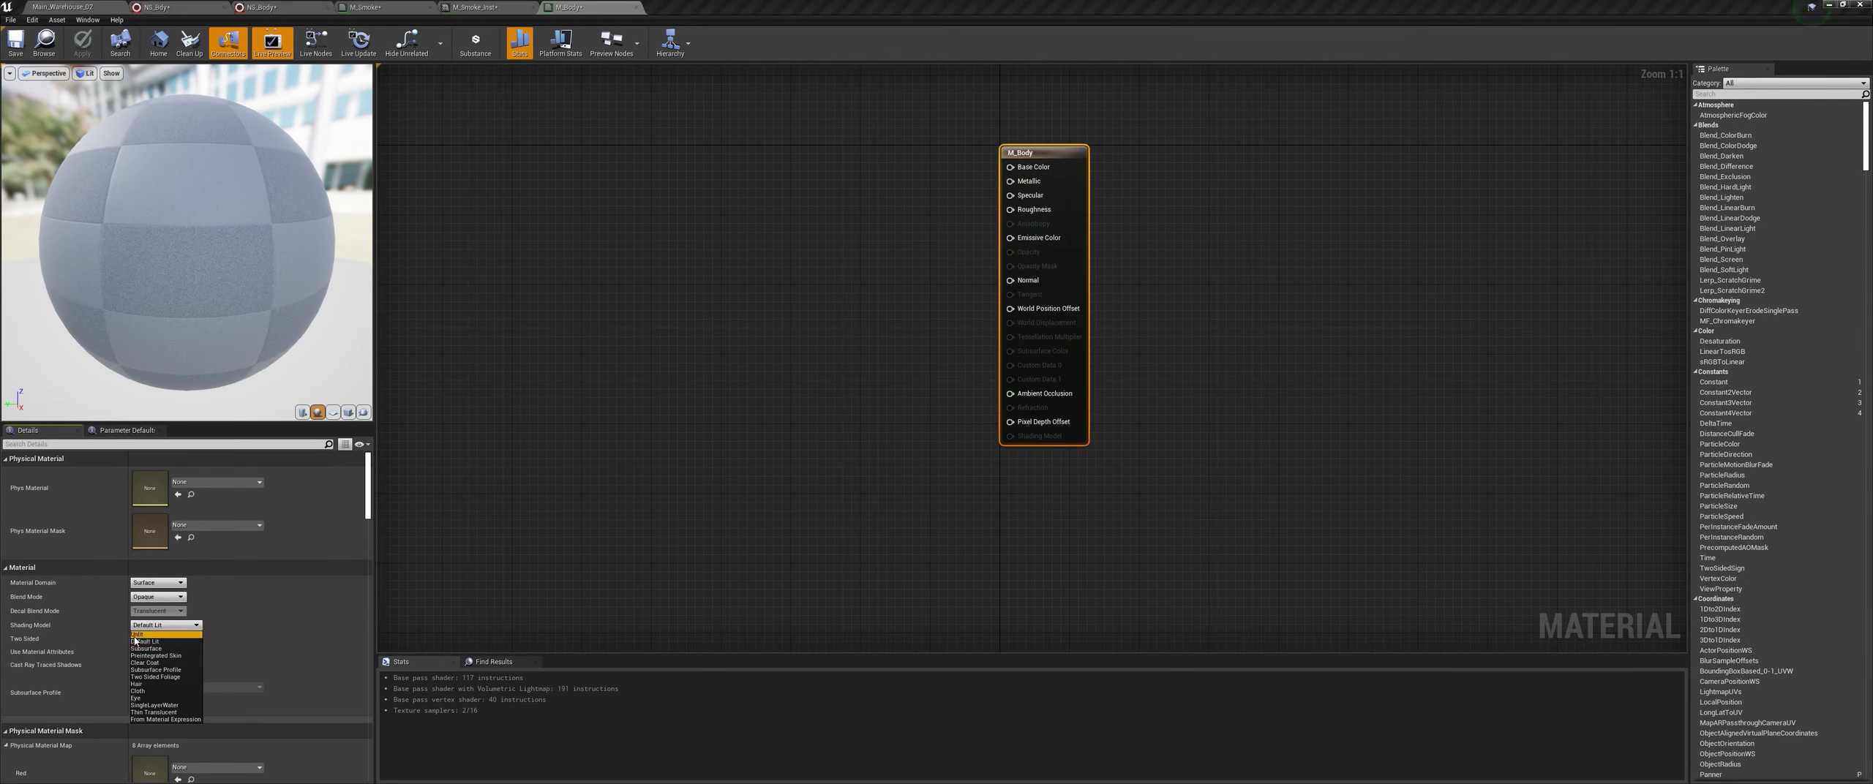
left_click(158, 597)
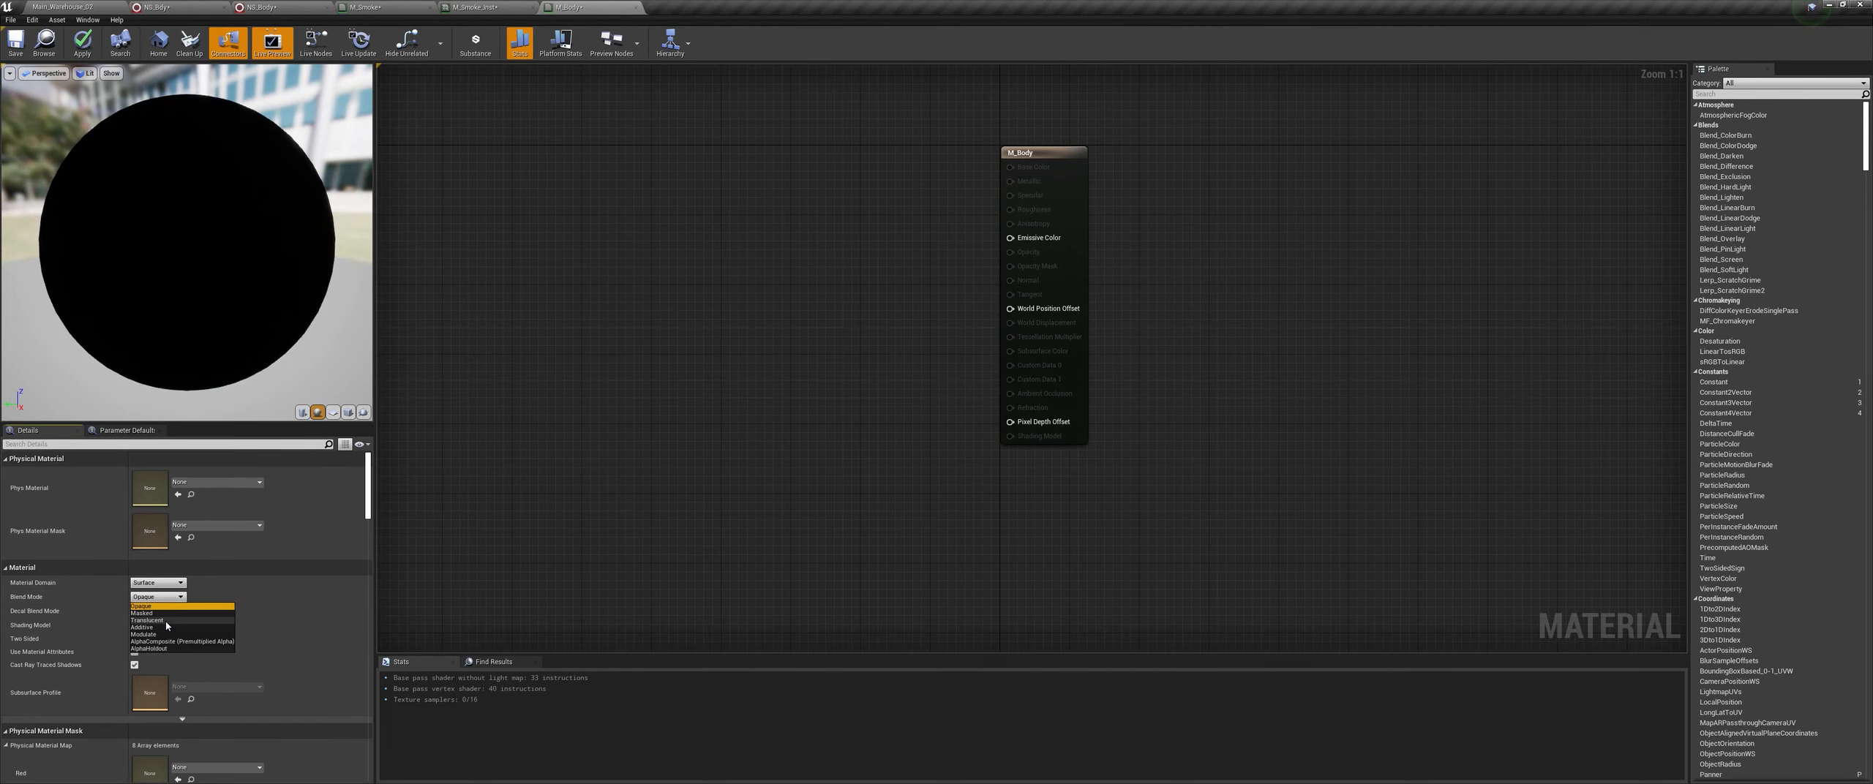
left_click(162, 613)
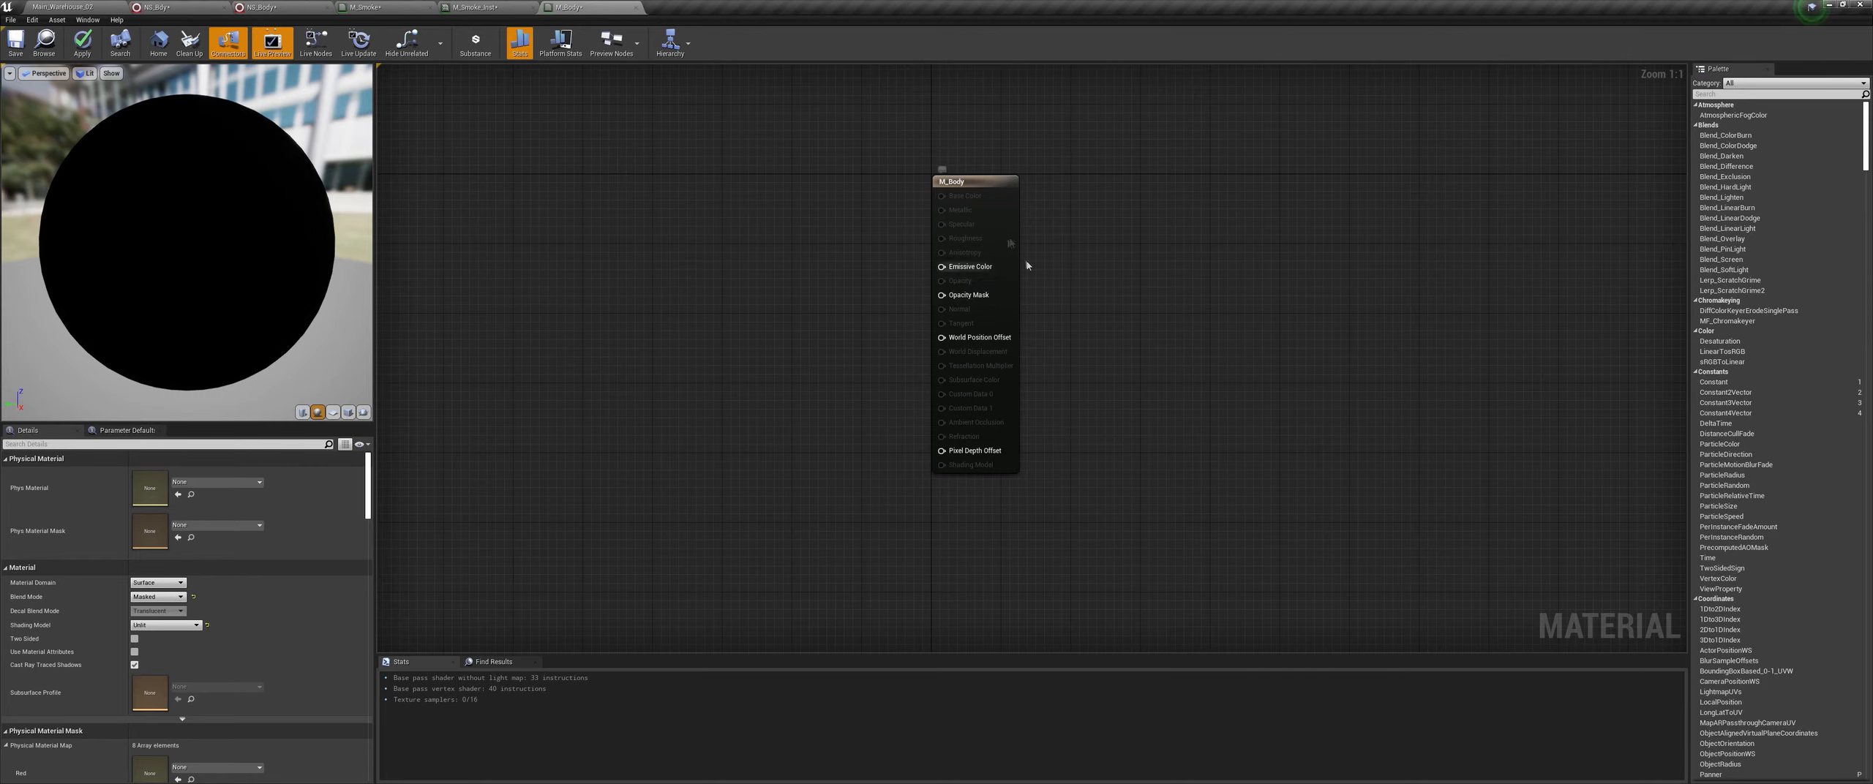
Step: Add a DitherTemporalAA node to M_Body and connect its Result output to Opacity Mask
right_click(730, 337)
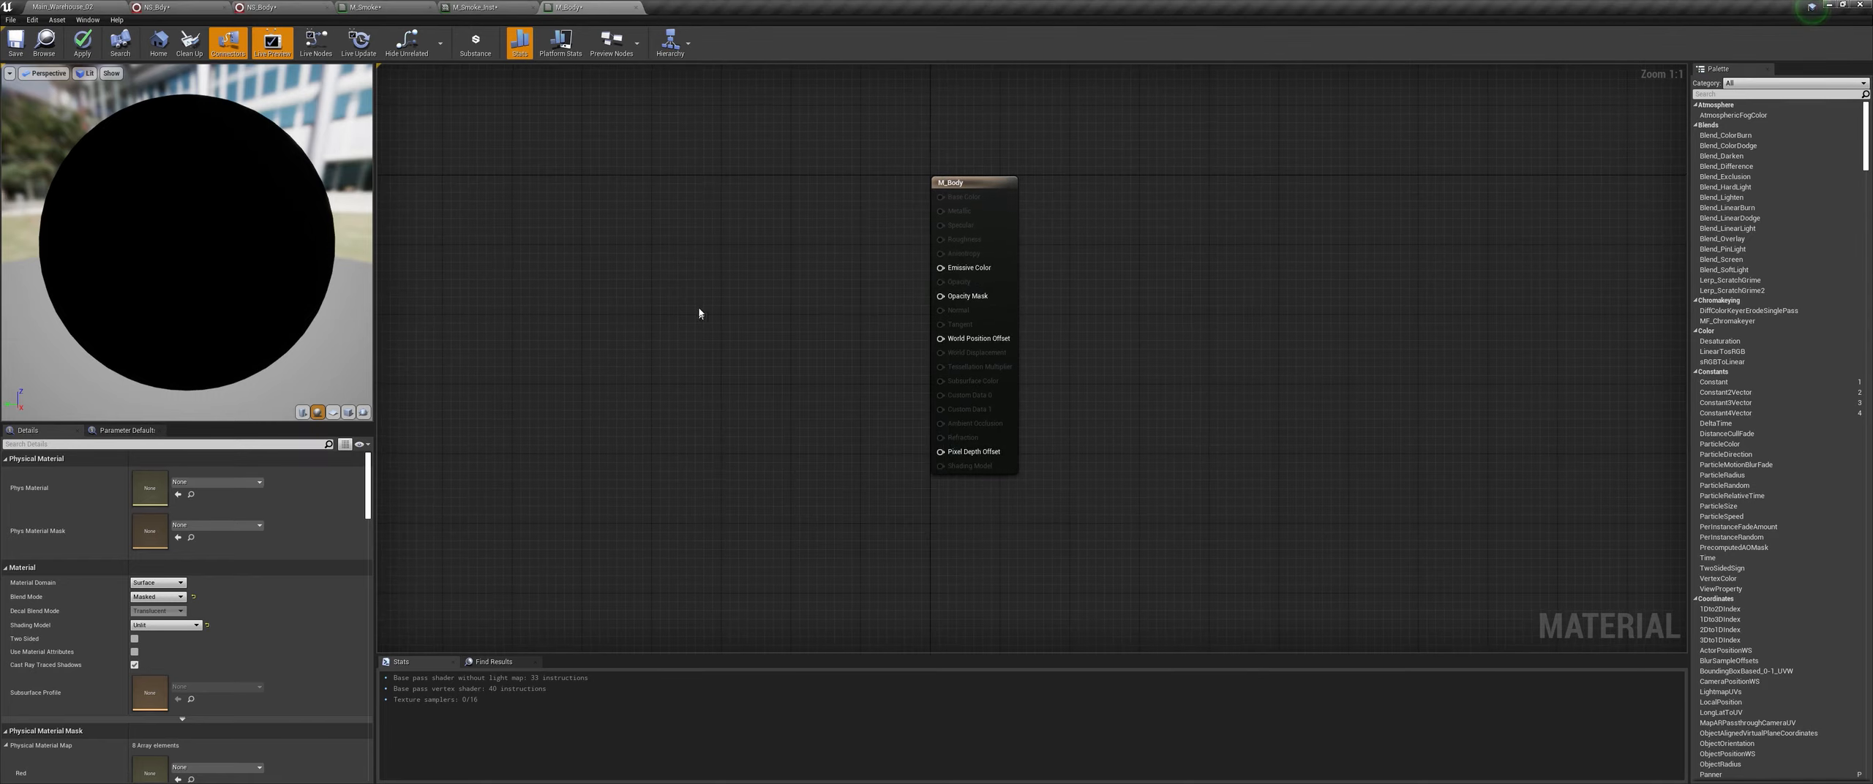
right_click_drag(700, 313, 697, 308)
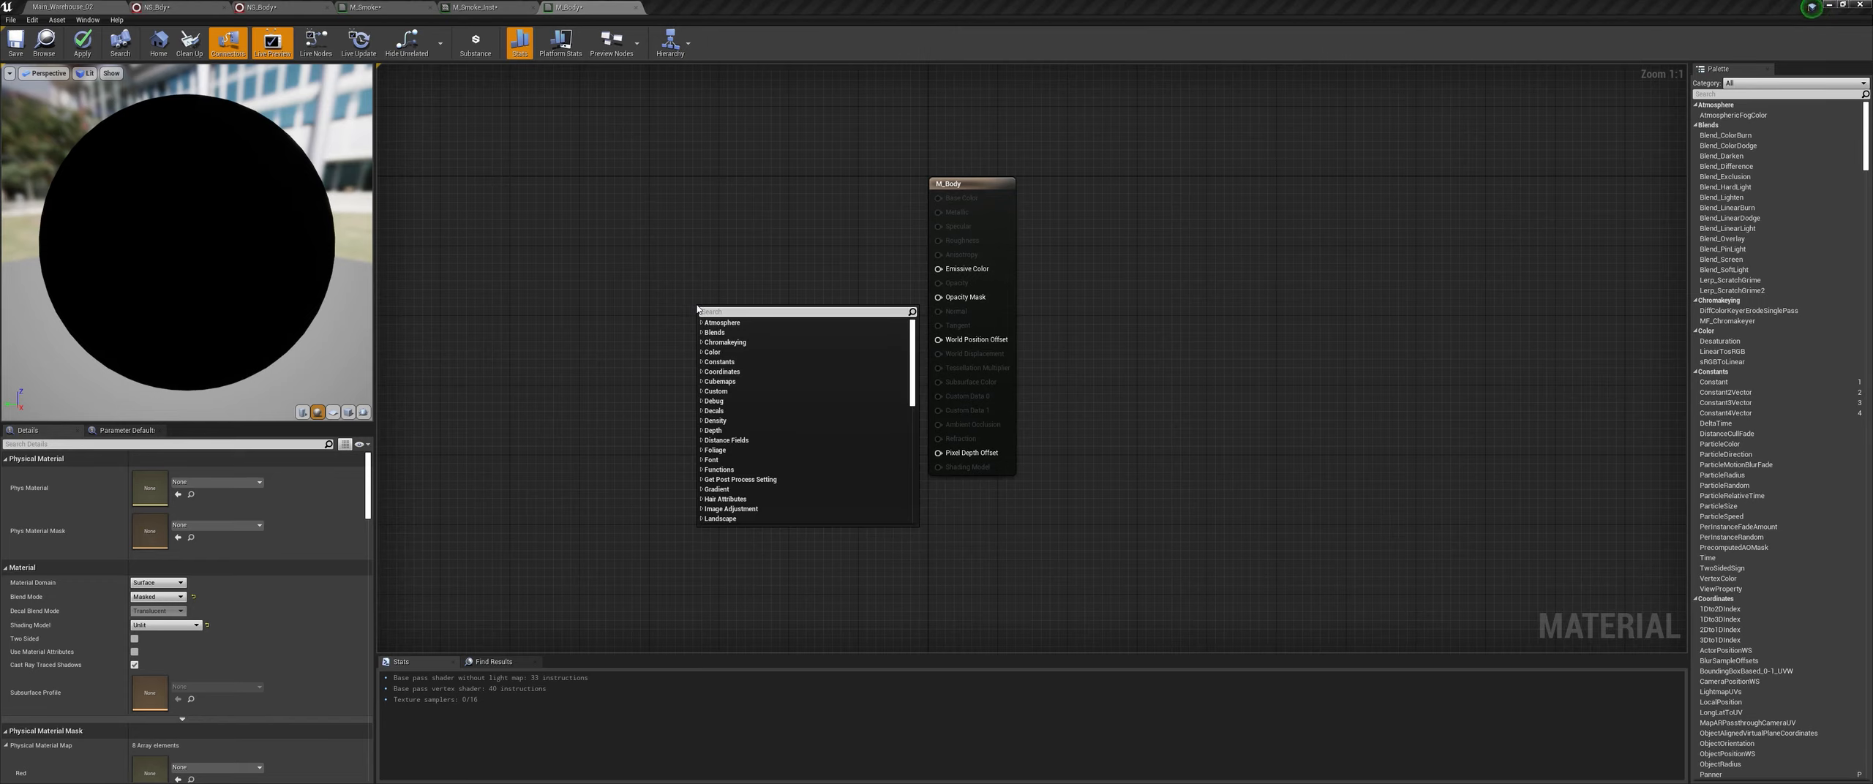
type("dither")
left_click(732, 333)
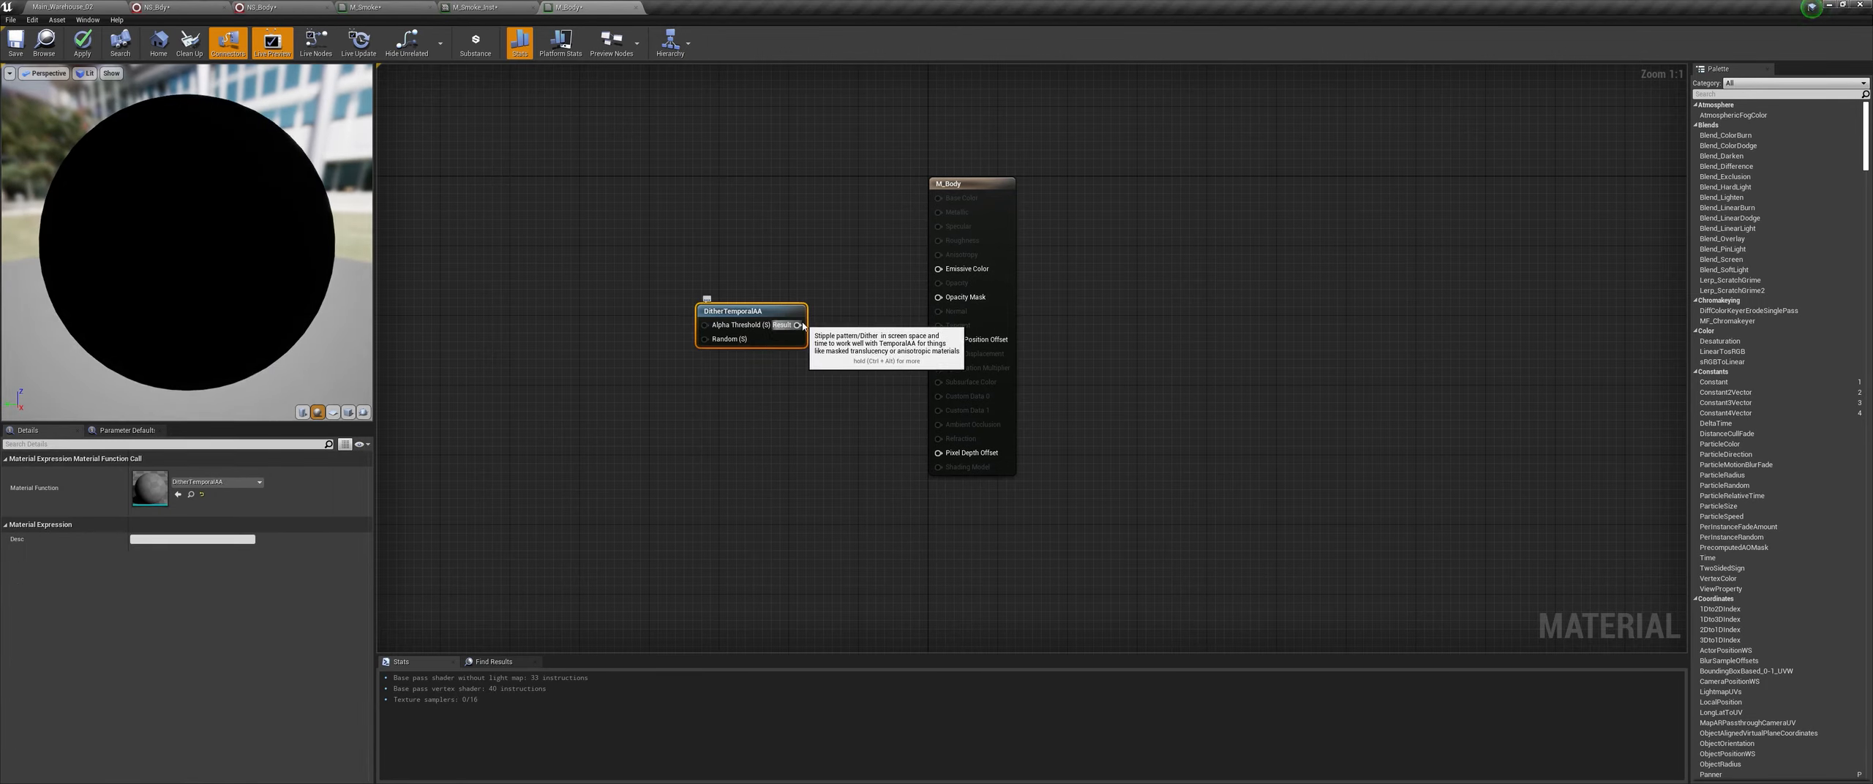
left_click_drag(797, 325, 953, 300)
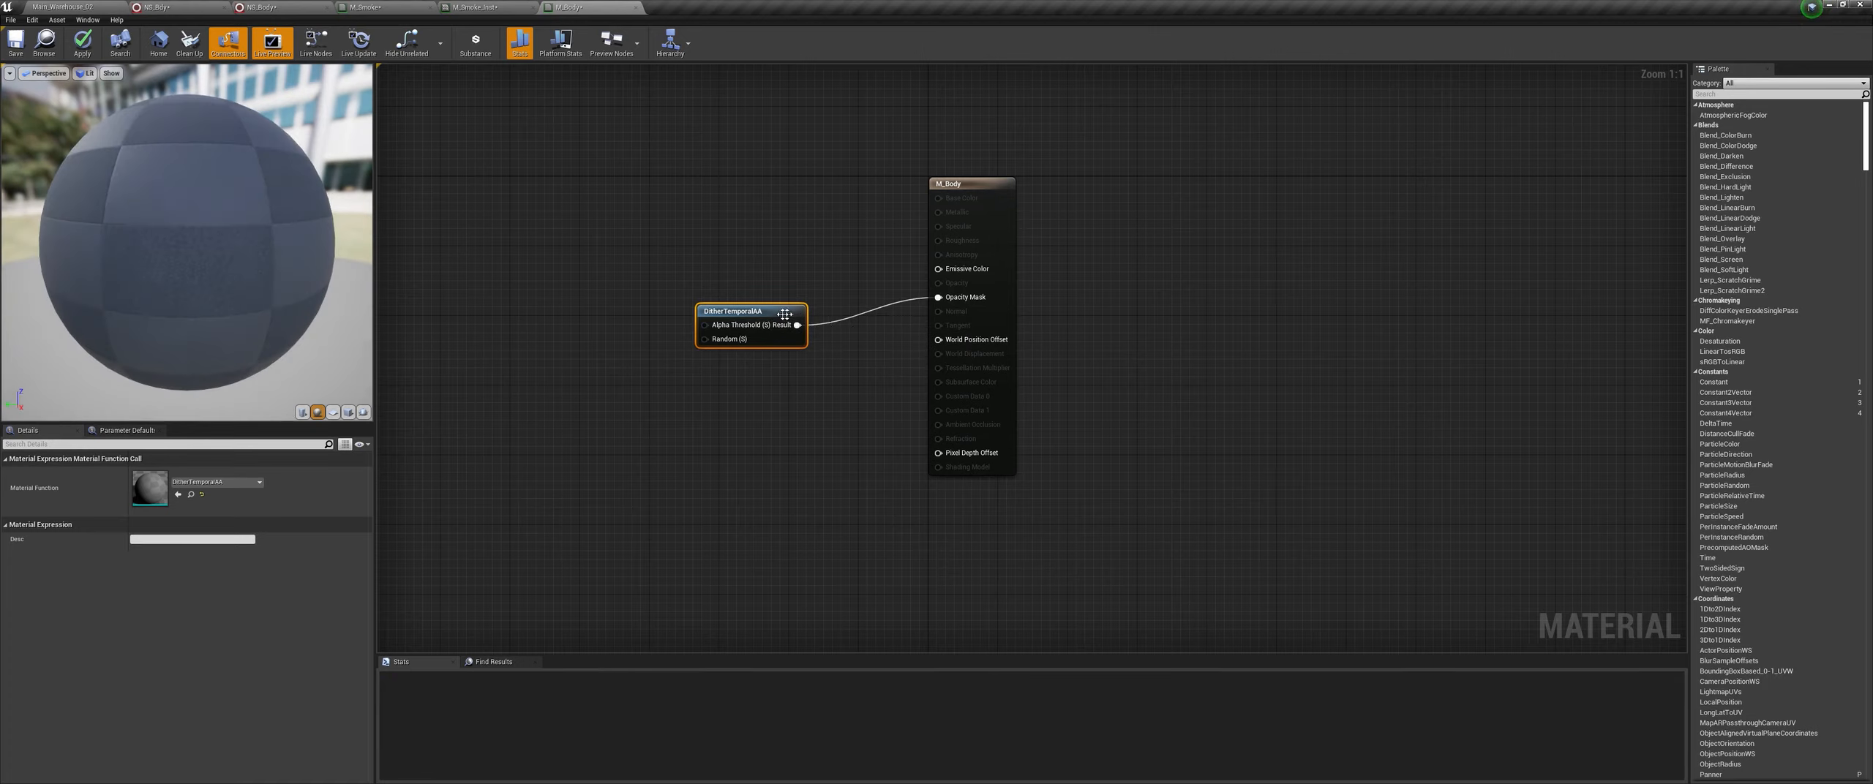
left_click_drag(754, 307, 741, 284)
Step: Examine the dithered material on the preview sphere and open the DitherTemporalAA function's node graph for inspection
left_click_drag(344, 269, 252, 201)
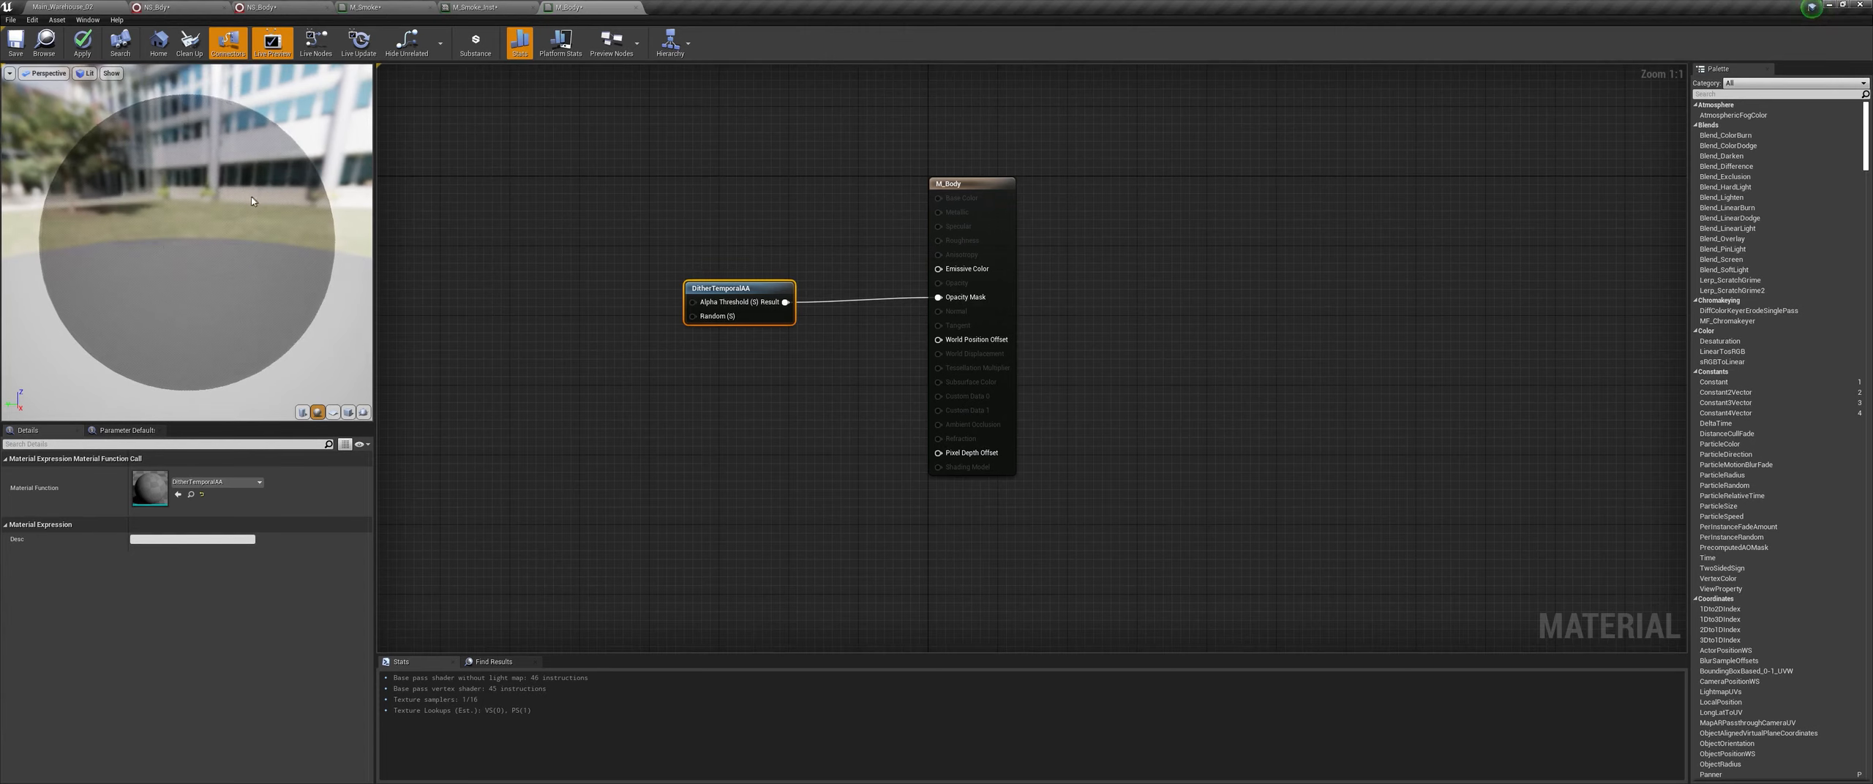
left_click_drag(203, 245, 155, 215)
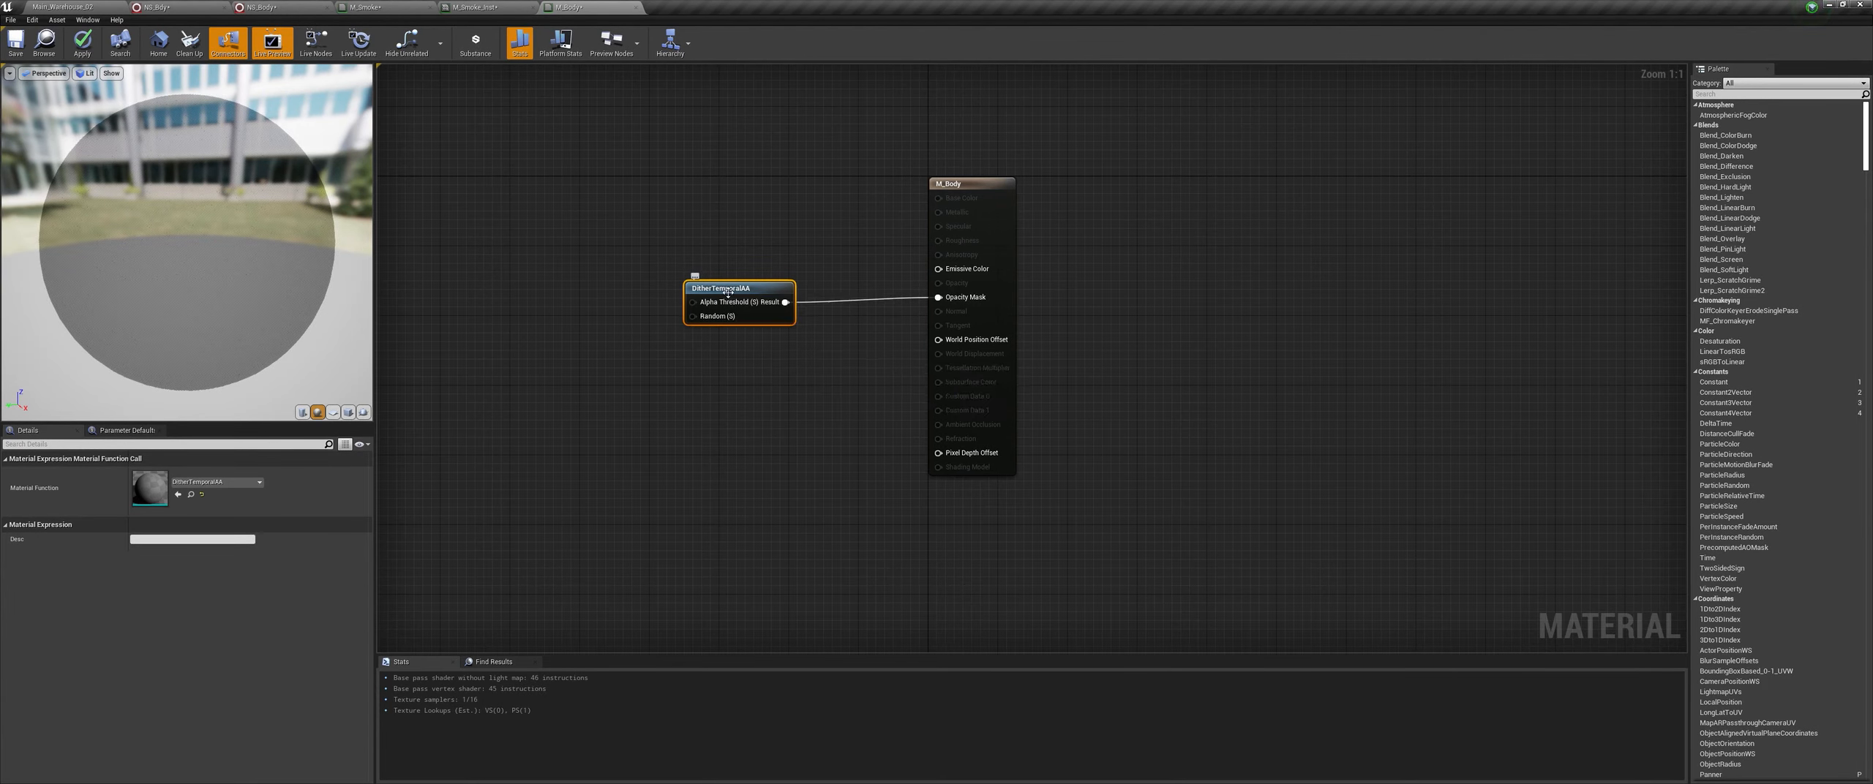
double_click(702, 311)
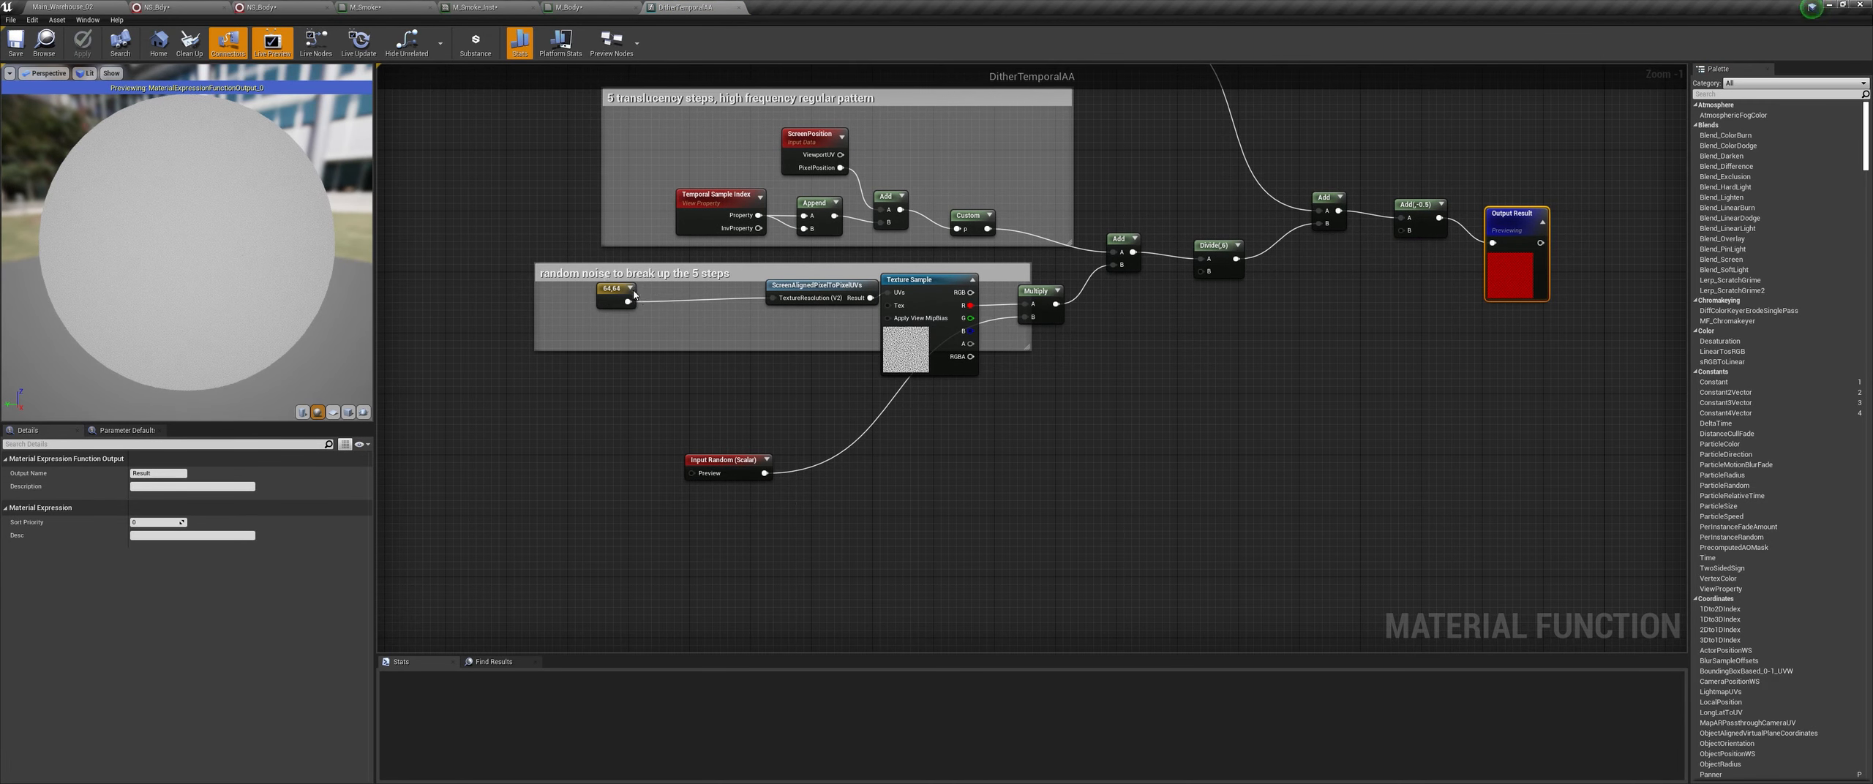
scroll(617, 322, "down", 3)
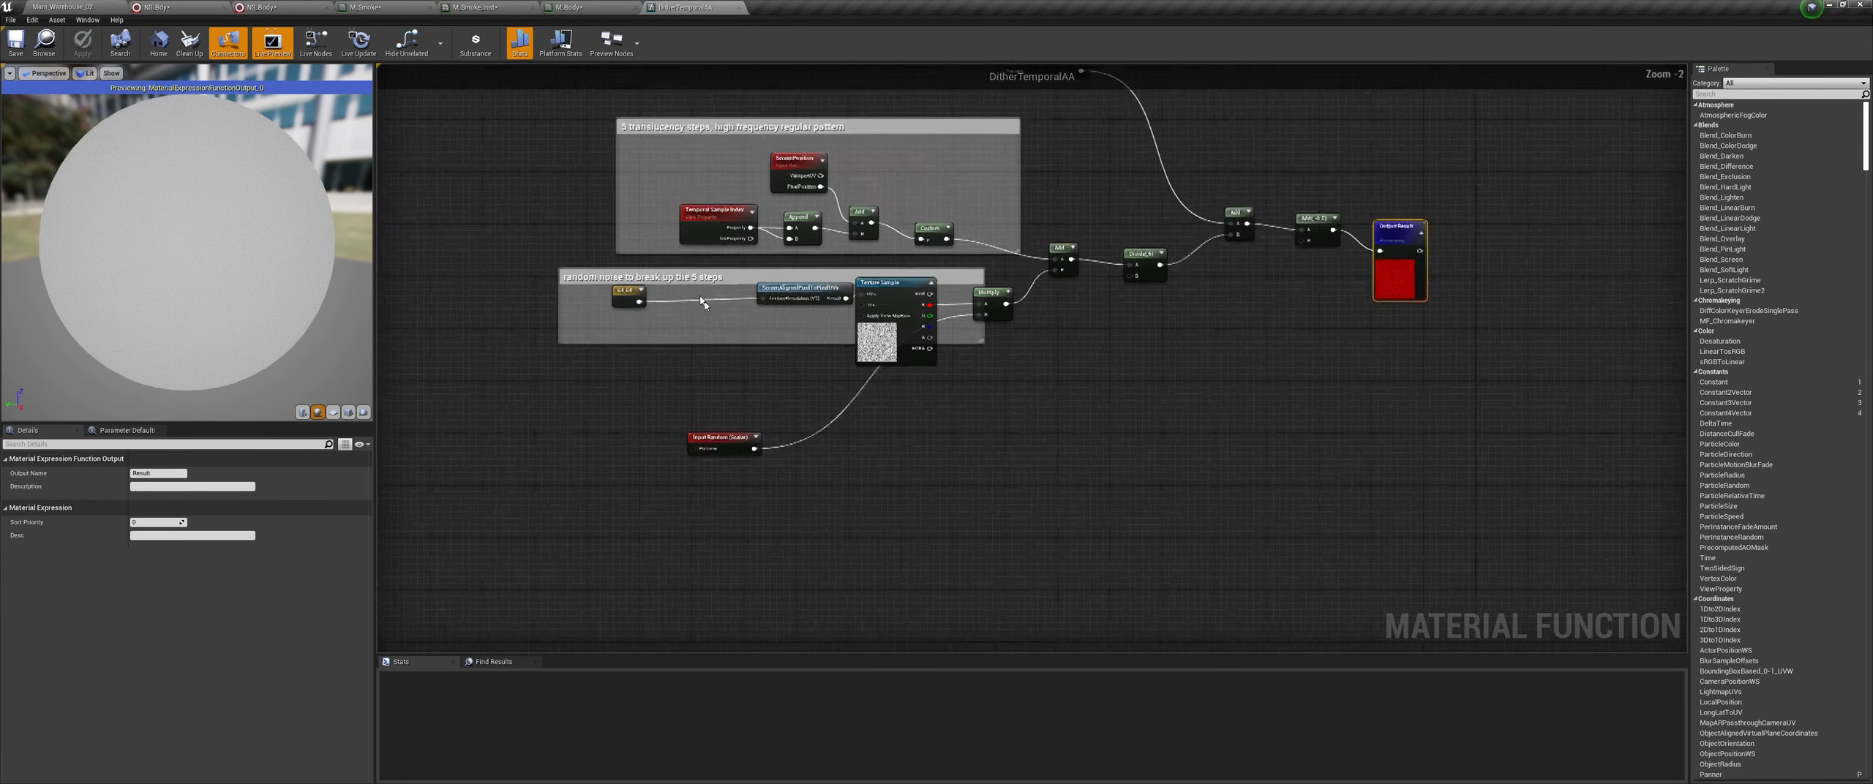
Step: Copy the DitherTemporalAA function's nodes into the M_Body graph, place them beside the output node and inspect the Texture Sample's settings
left_click_drag(538, 132, 1107, 473)
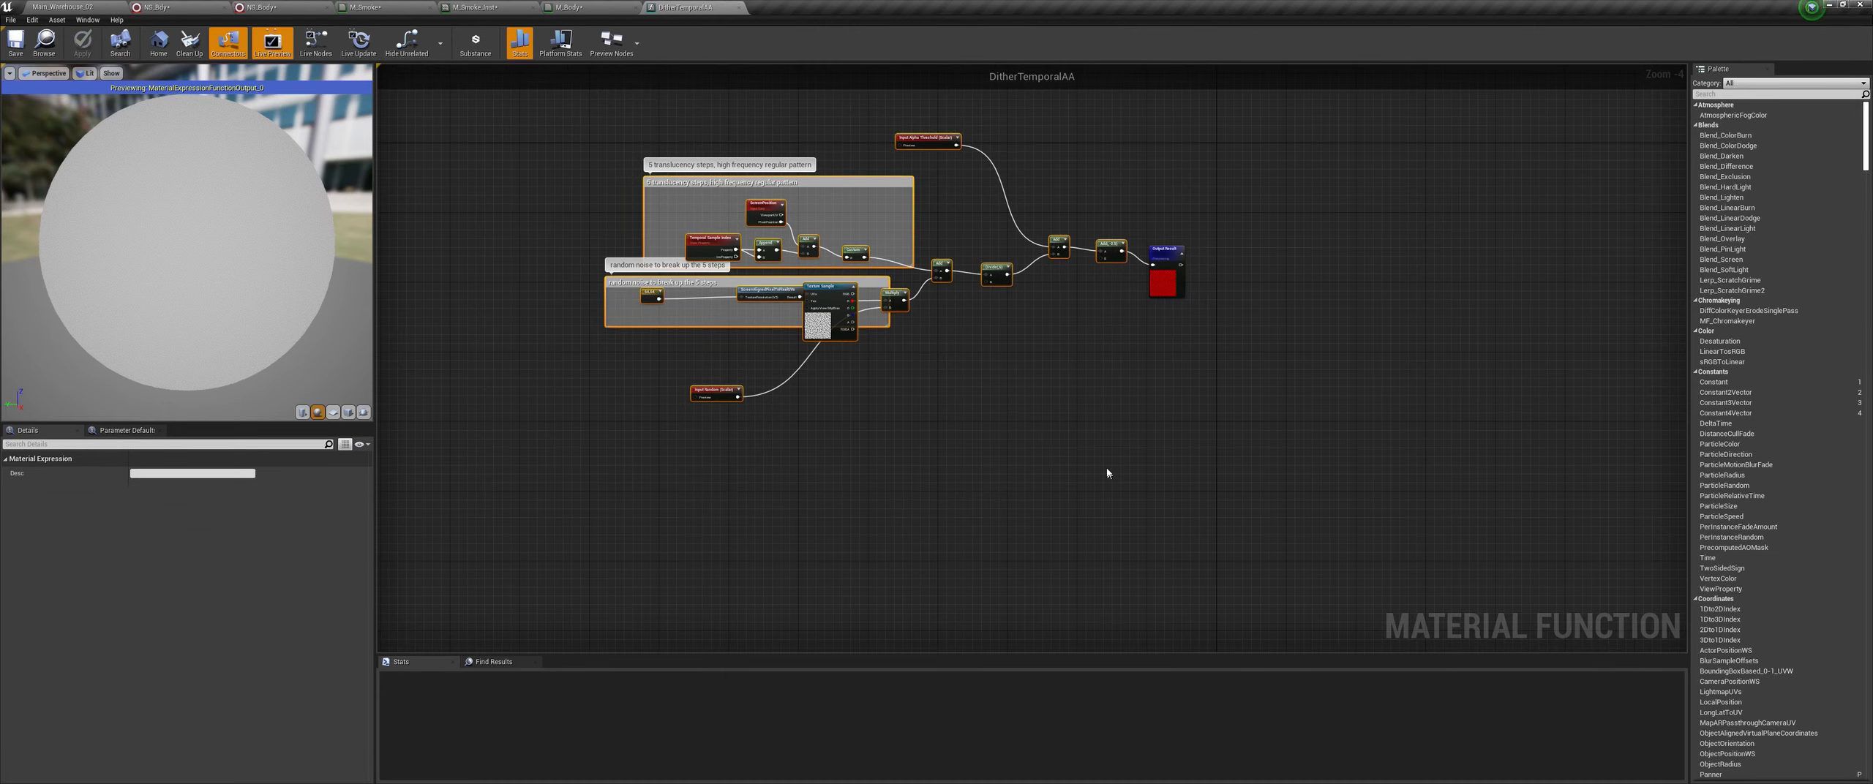
right_click(1112, 248)
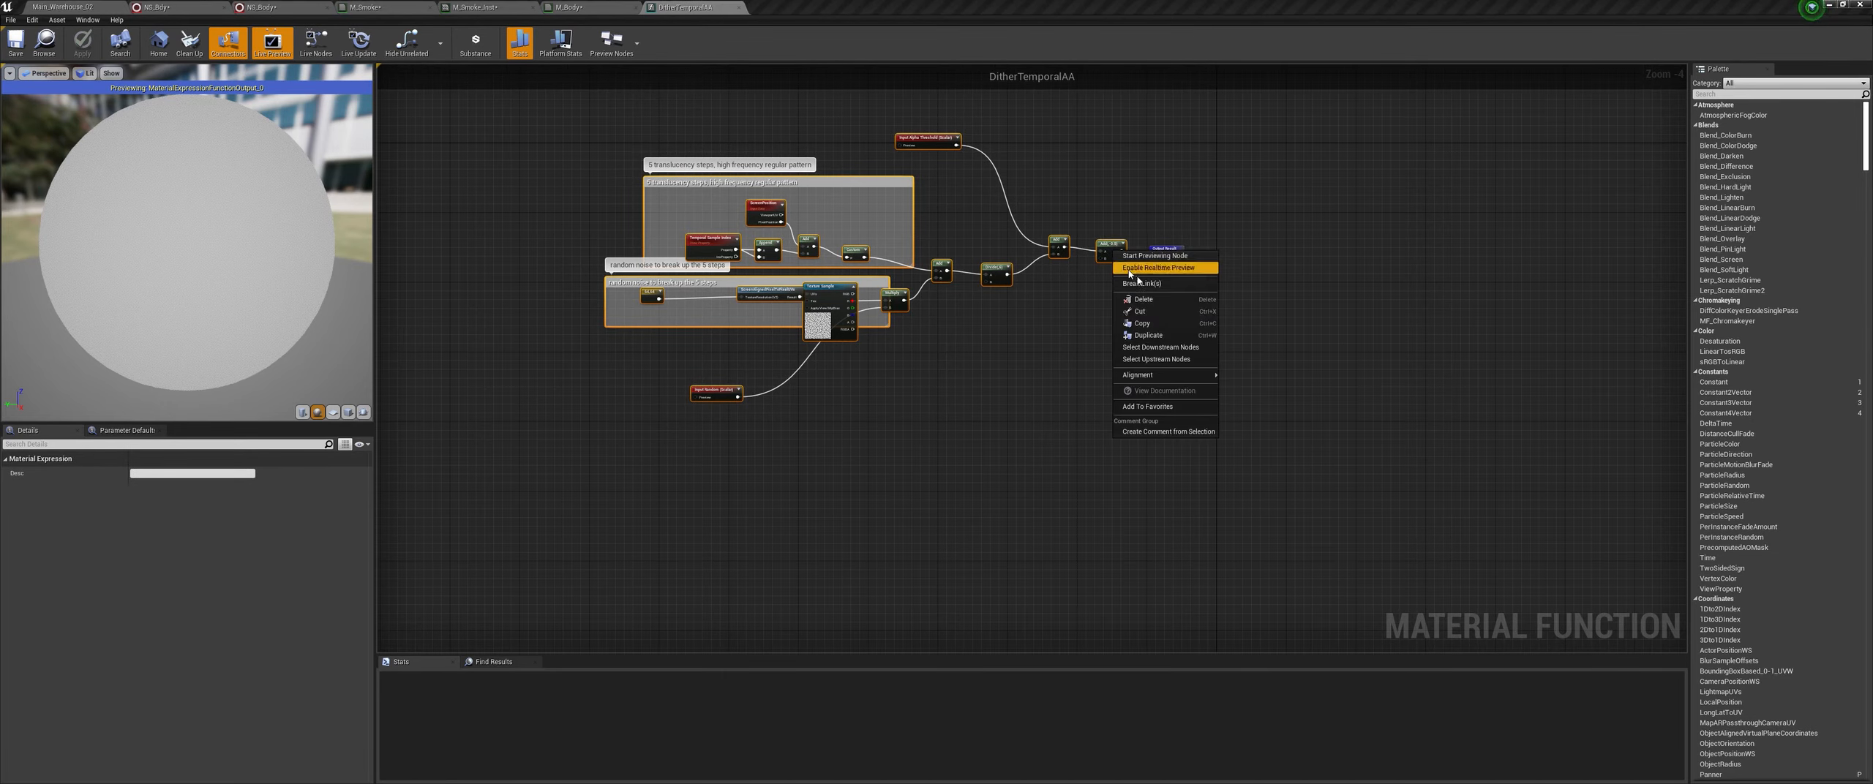
left_click(1169, 335)
left_click(571, 6)
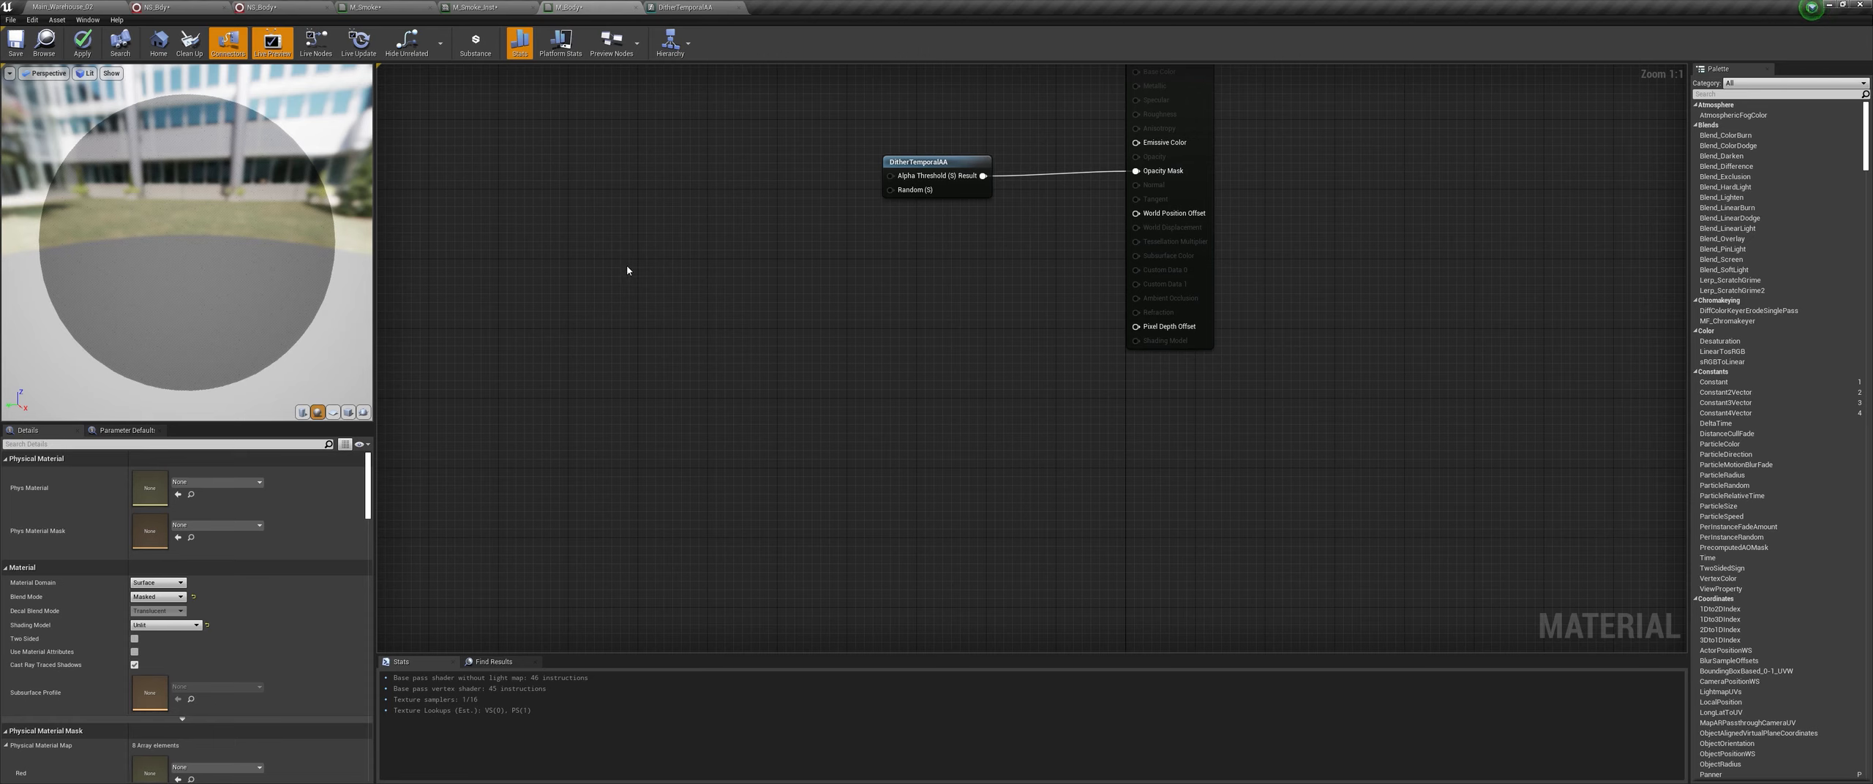
key("ctrl+v")
scroll(627, 266, "down", 2)
right_click_drag(627, 266, 930, 308)
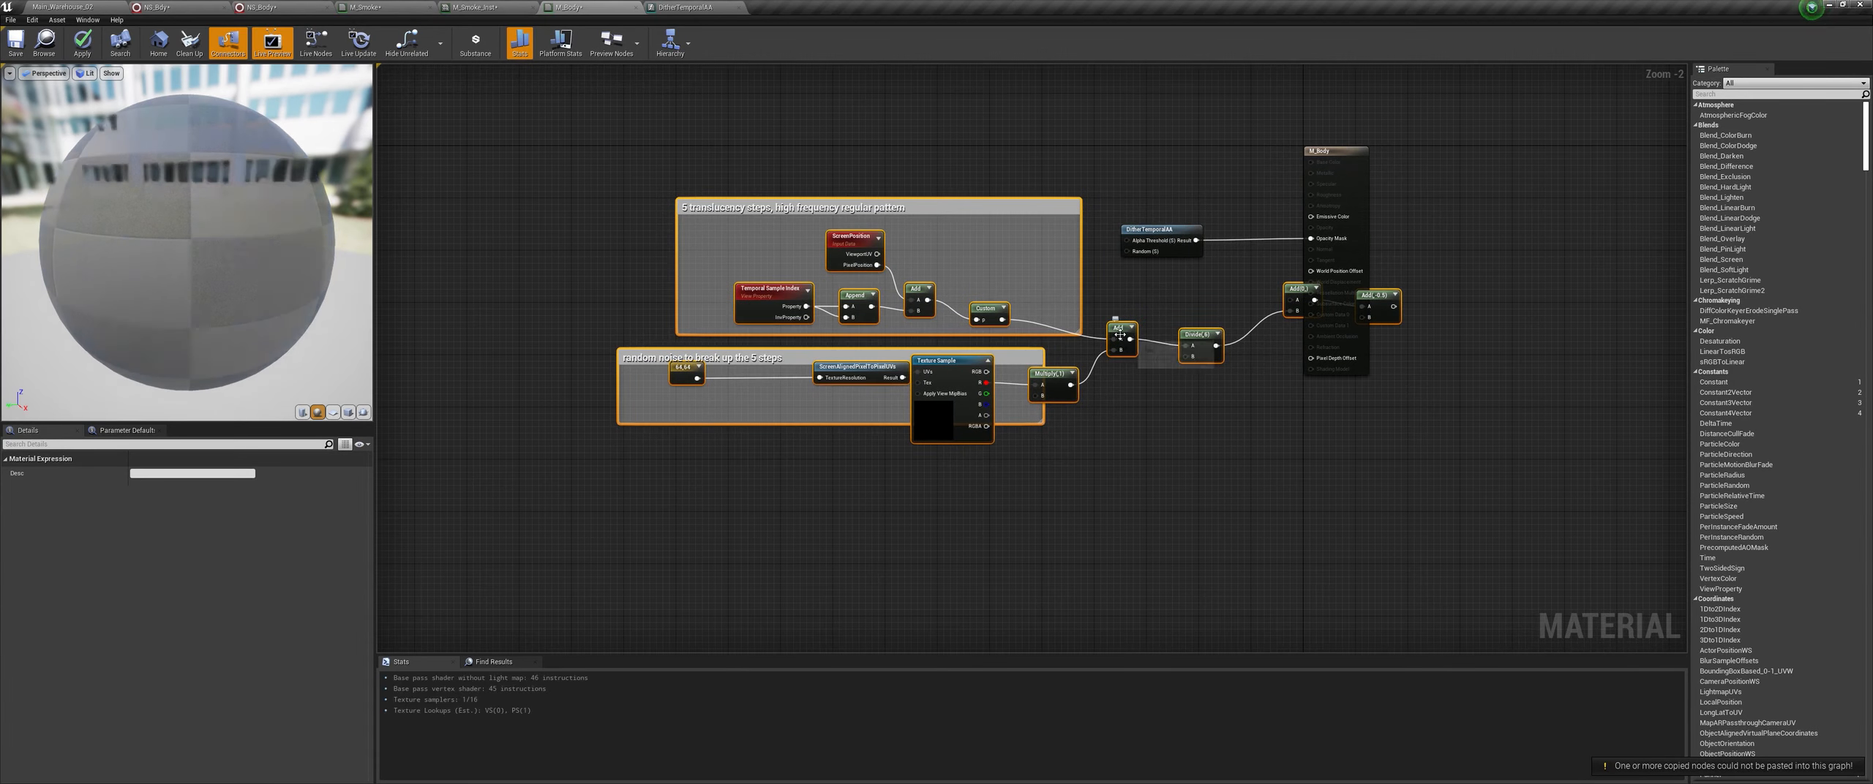
left_click_drag(1119, 334, 891, 367)
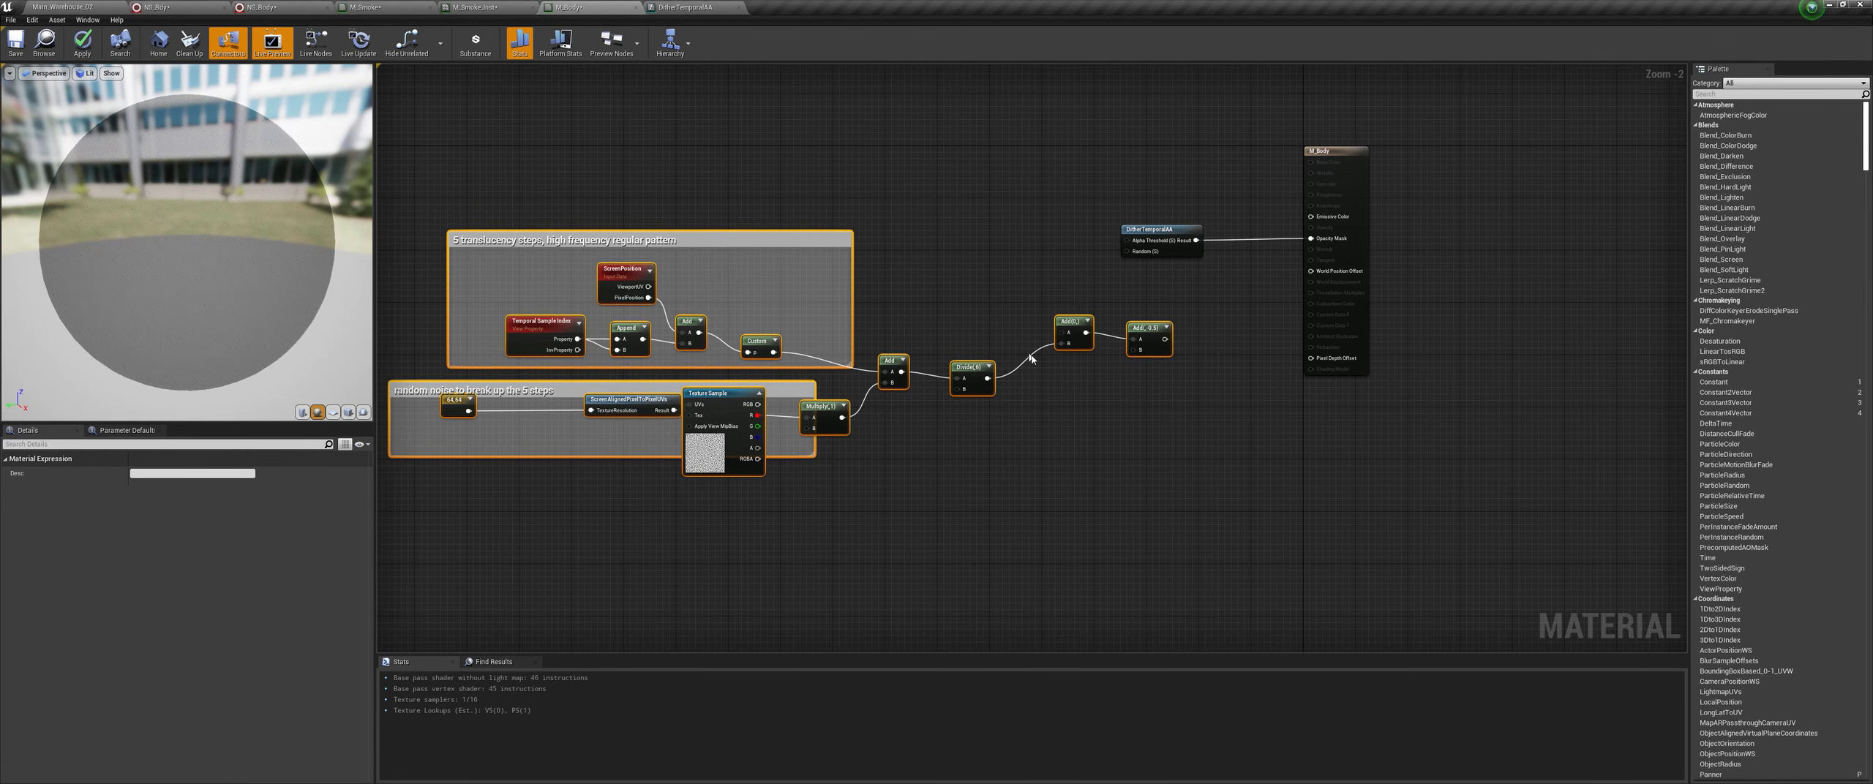
left_click(732, 394)
scroll(750, 382, "up", 2)
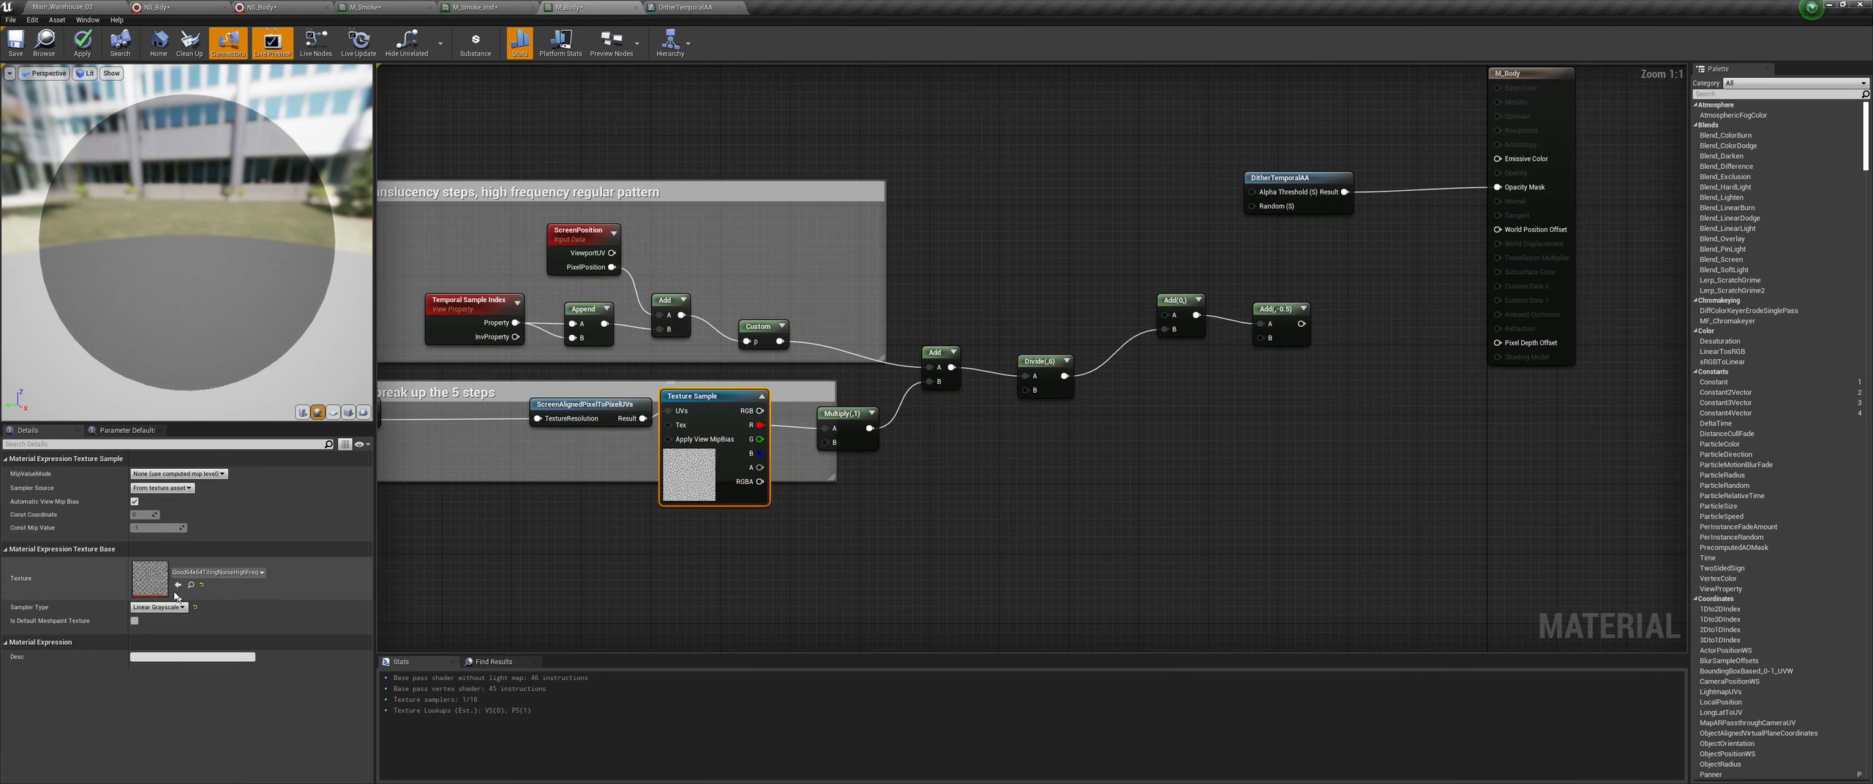
scroll(891, 373, "down", 2)
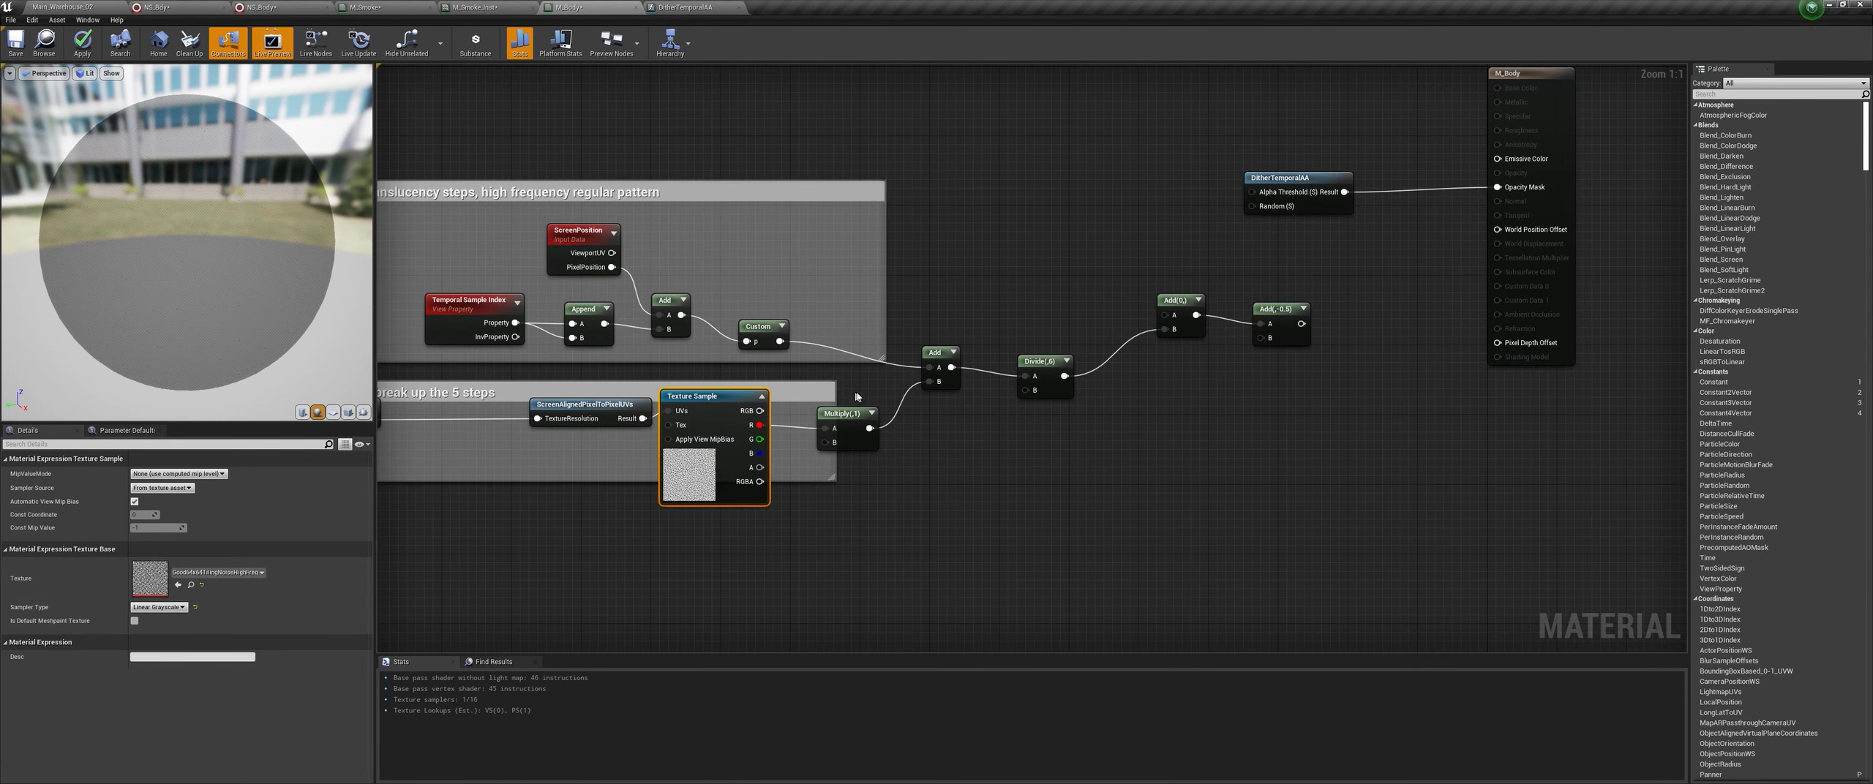
Step: Delete all the pasted dither function nodes from the M_Body graph
left_click_drag(1138, 493, 624, 293)
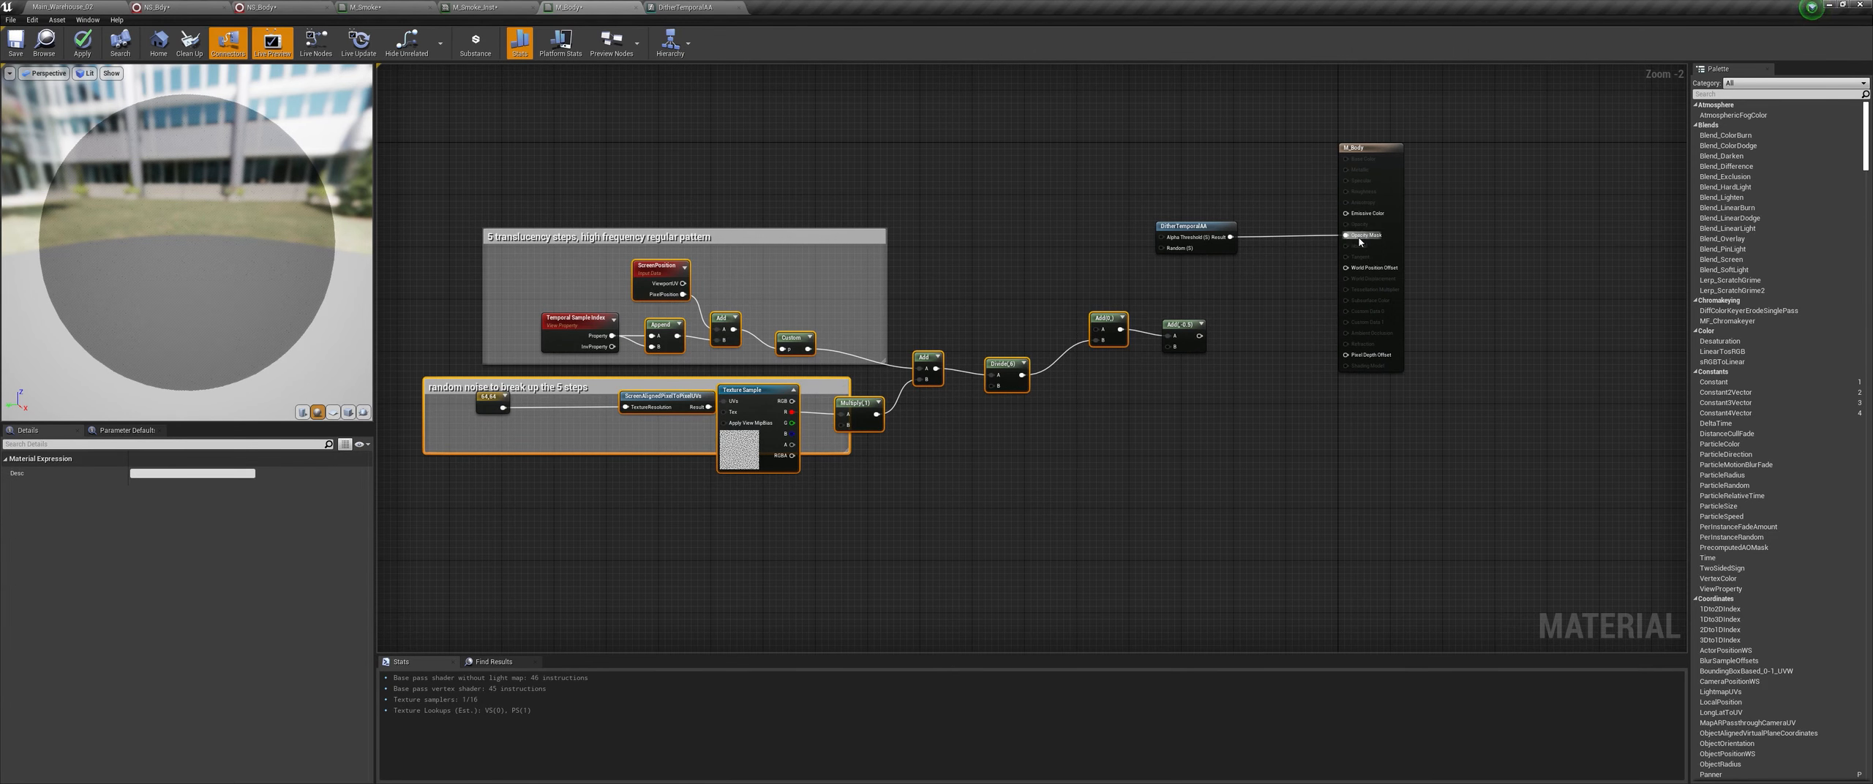
key("Delete")
left_click_drag(1262, 410, 1239, 426)
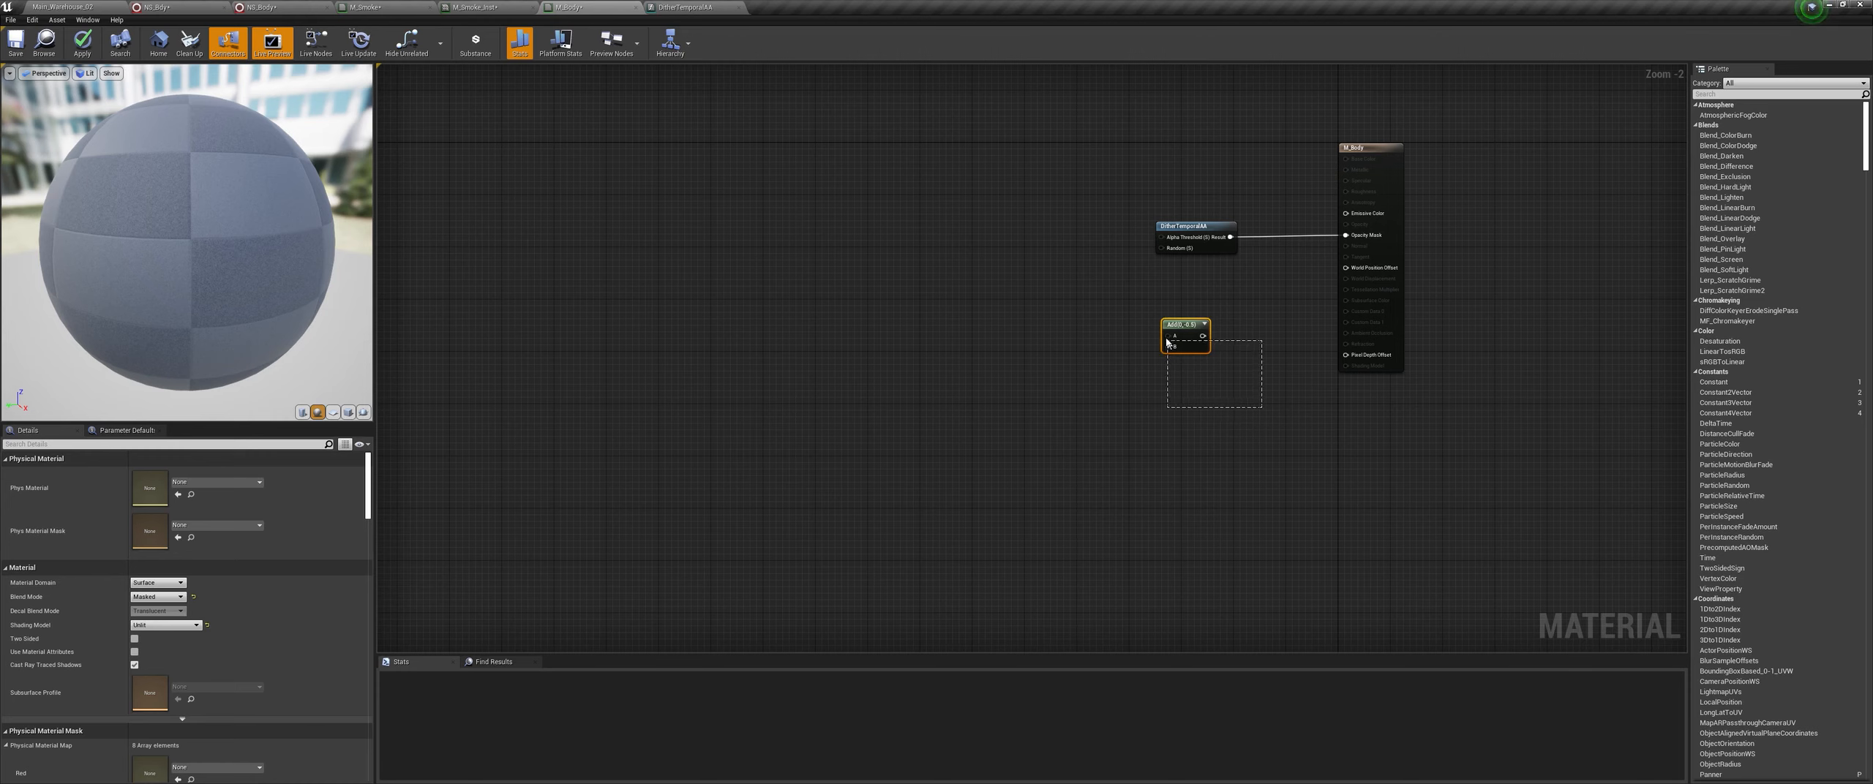
left_click_drag(1168, 342, 1168, 342)
key("Delete")
right_click_drag(1167, 342, 887, 405)
scroll(993, 303, "up", 1)
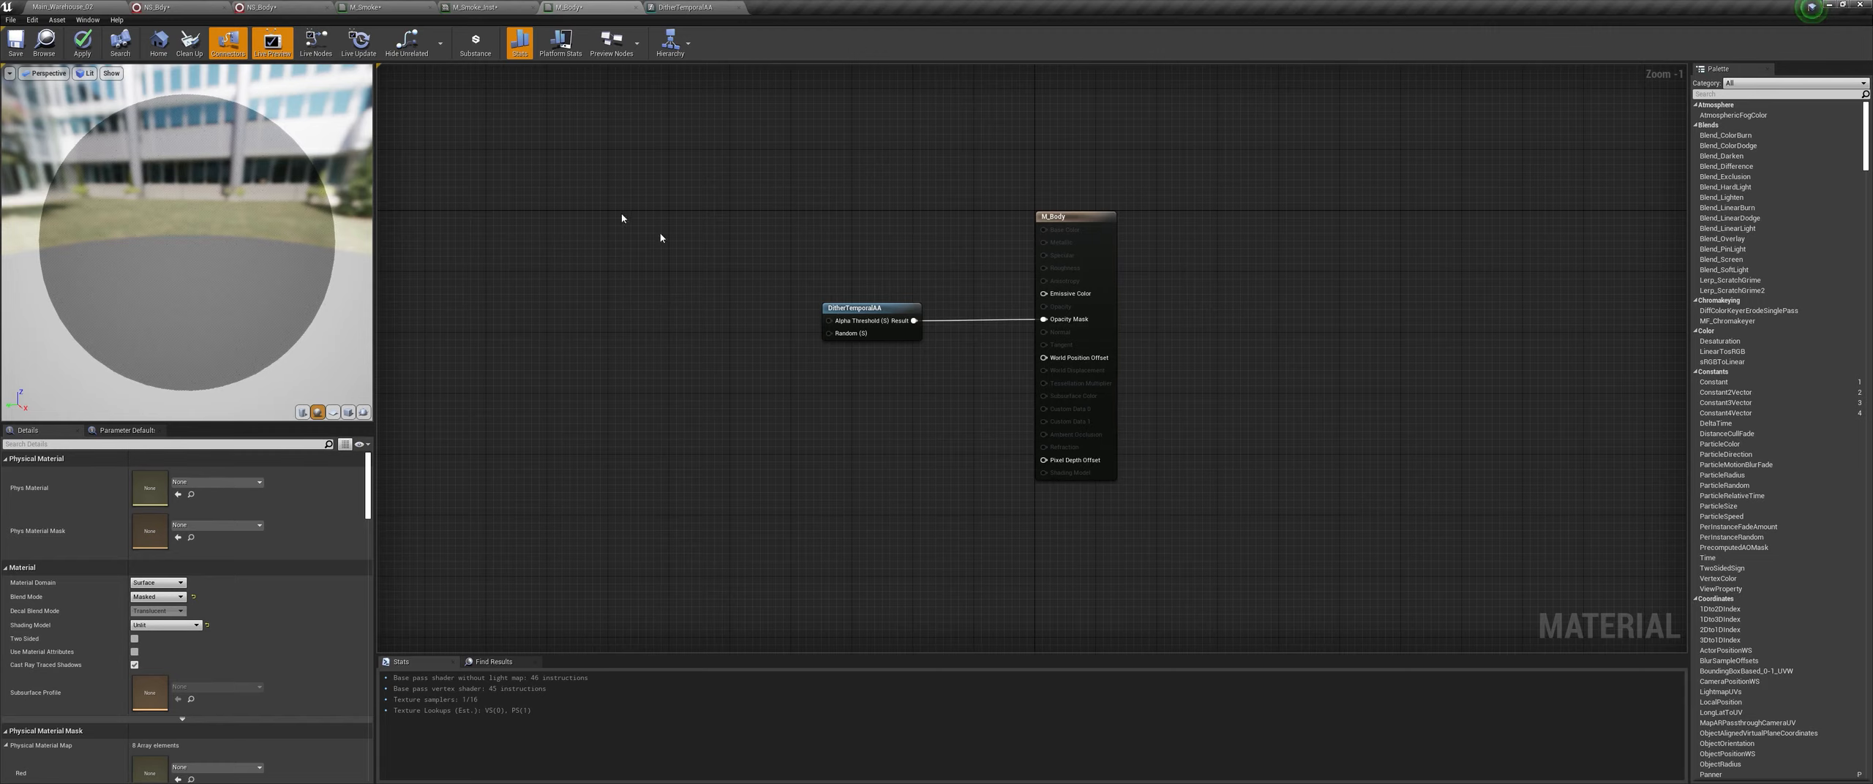
Step: Add Fresnel and Lerp nodes, connecting Fresnel to the Lerp's Alpha and the Lerp's output to Emissive Color
right_click(686, 227)
type("fre")
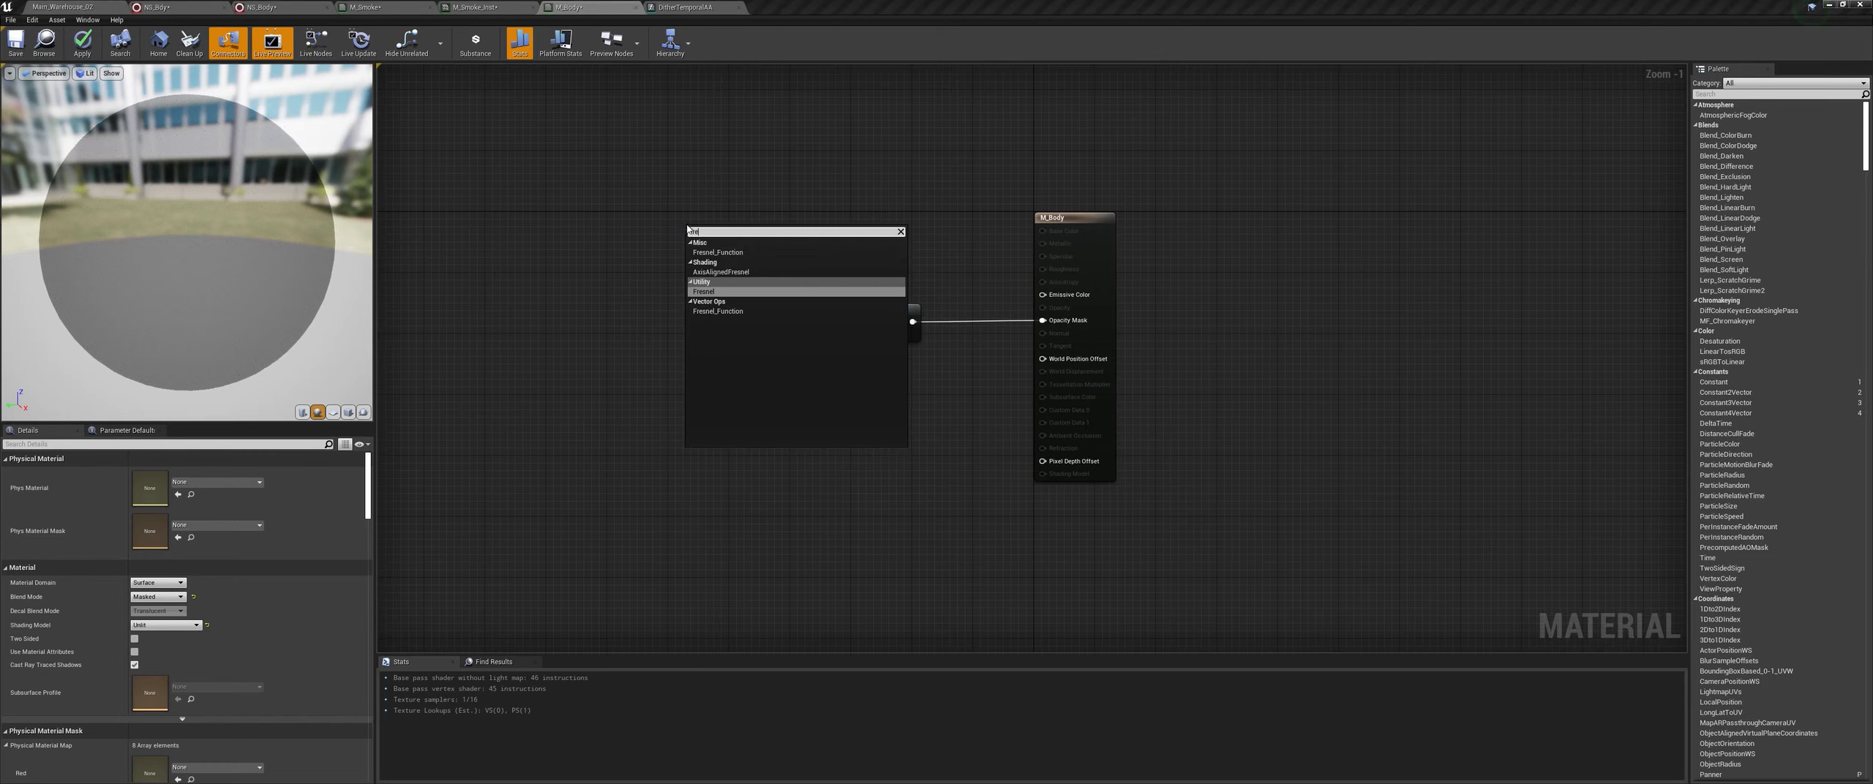
left_click(719, 292)
right_click_drag(821, 246, 814, 322)
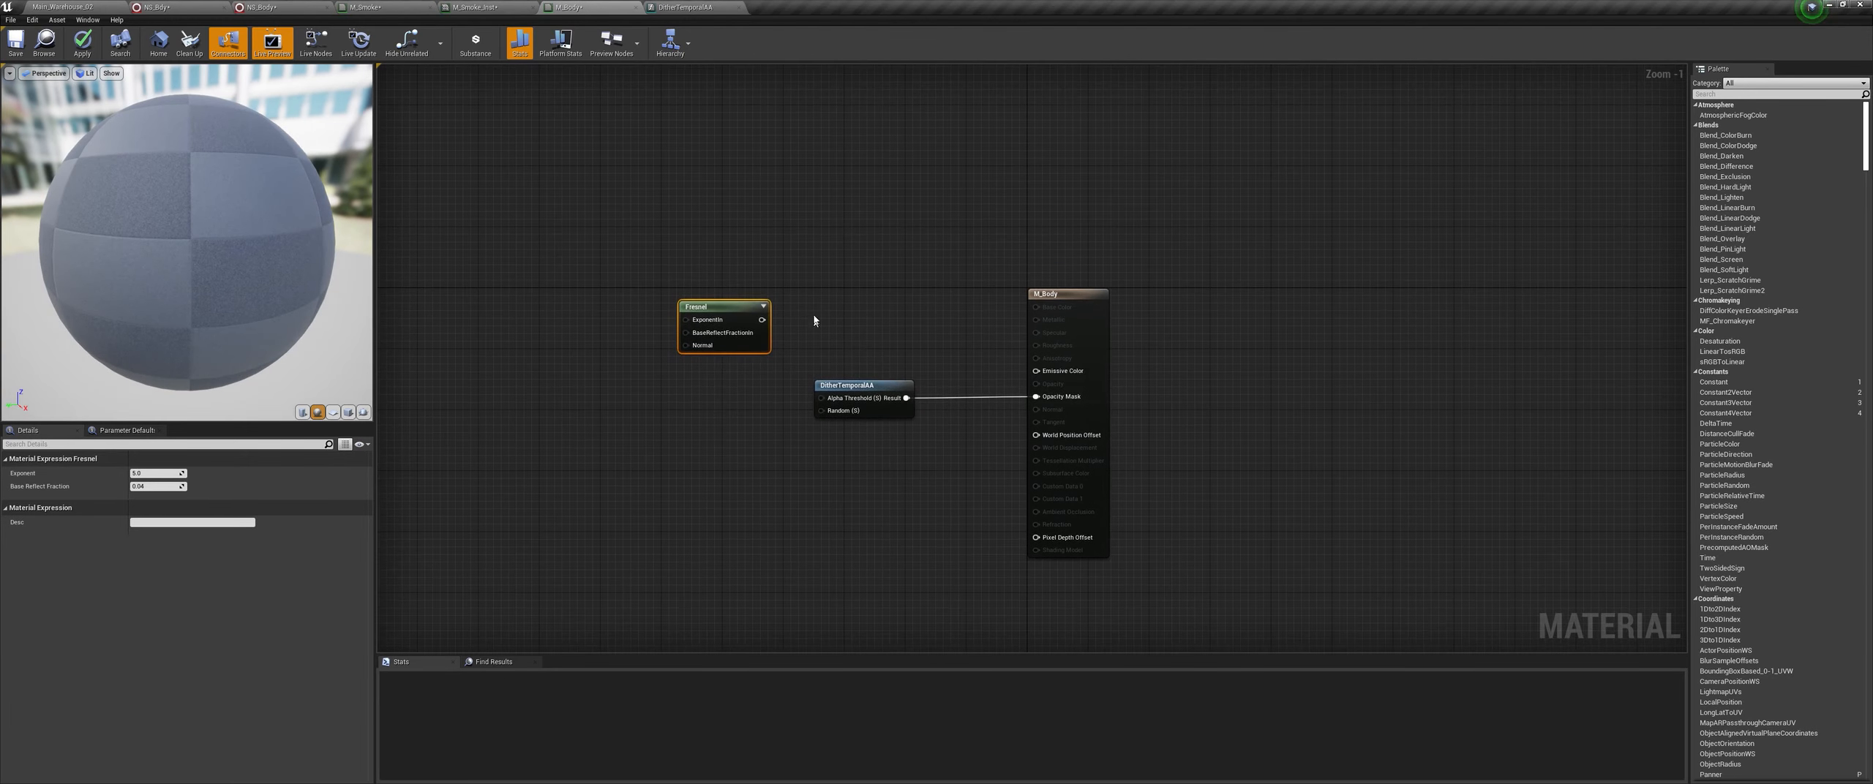
left_click(872, 199)
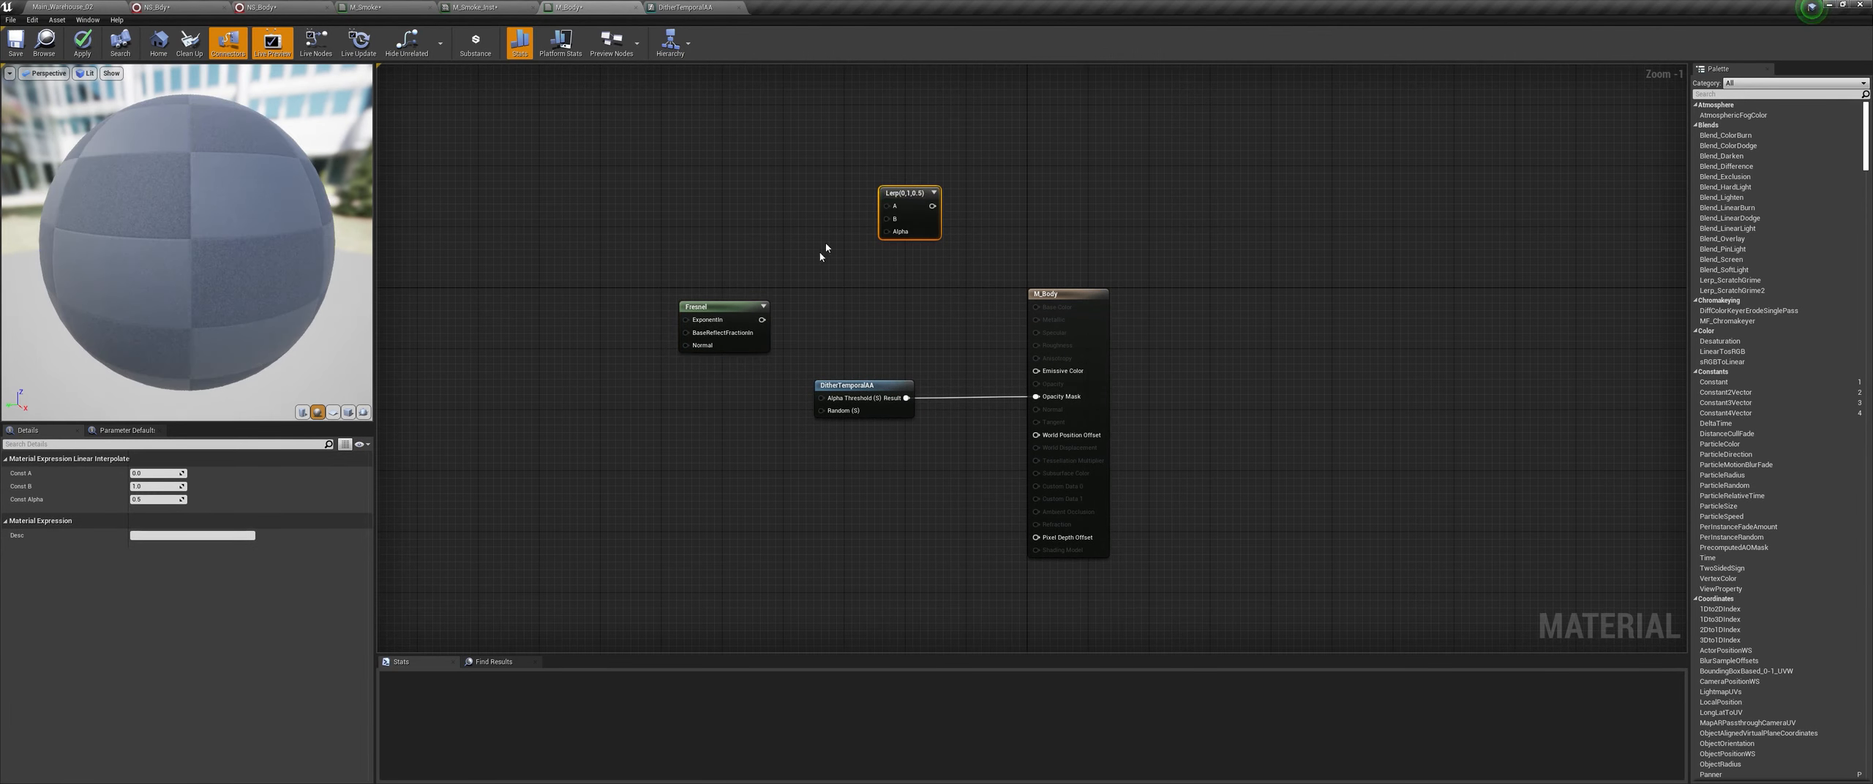
left_click_drag(902, 227, 899, 231)
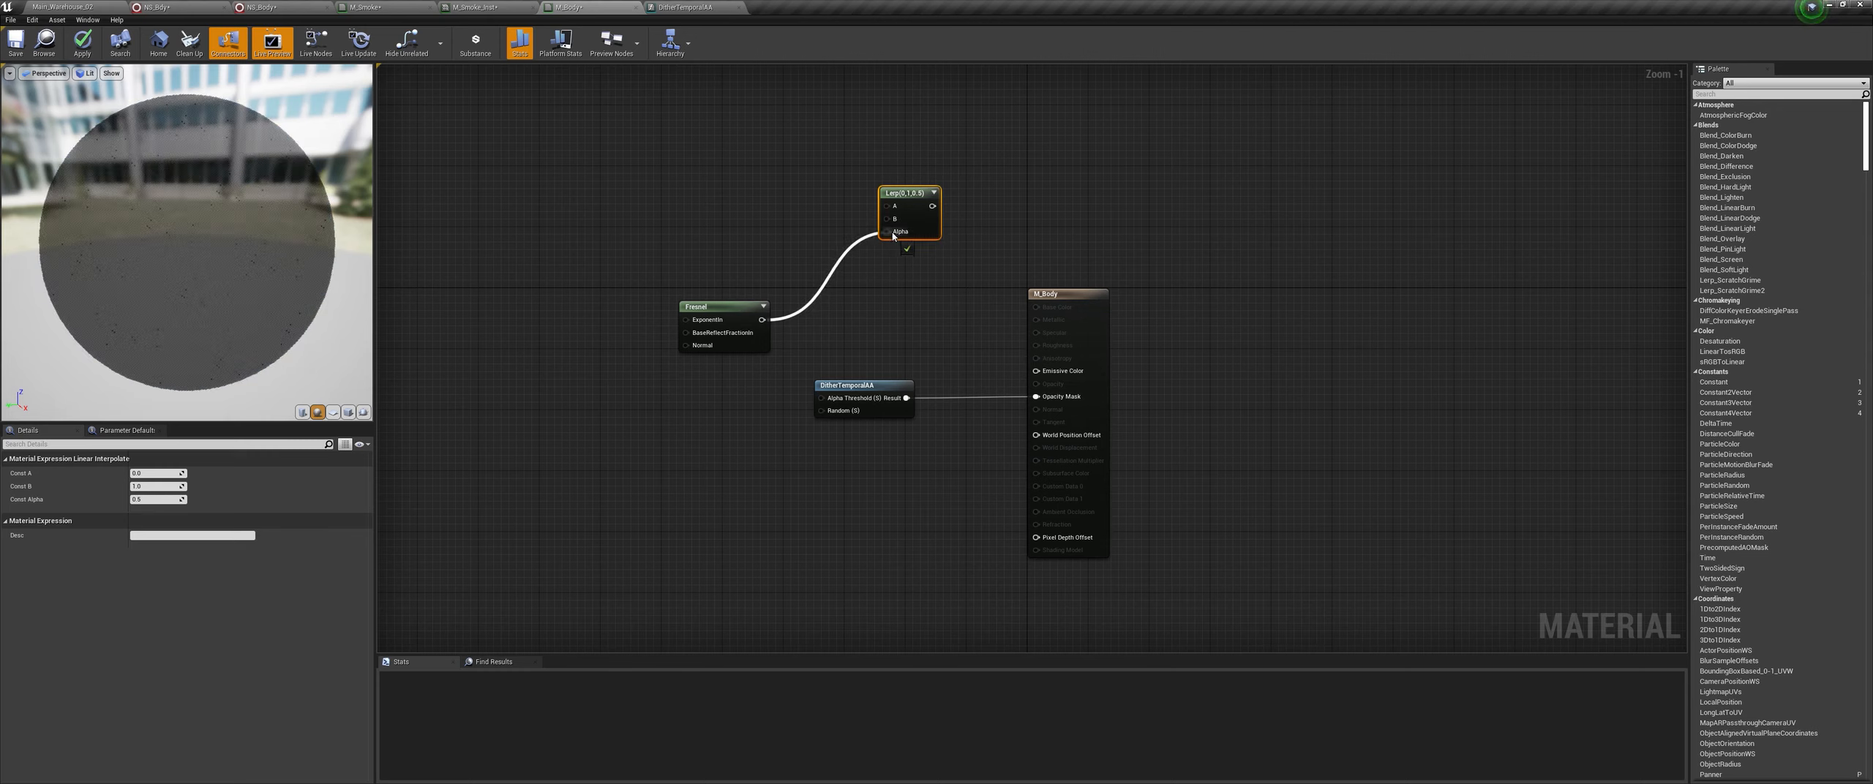
left_click_drag(1072, 373, 1072, 373)
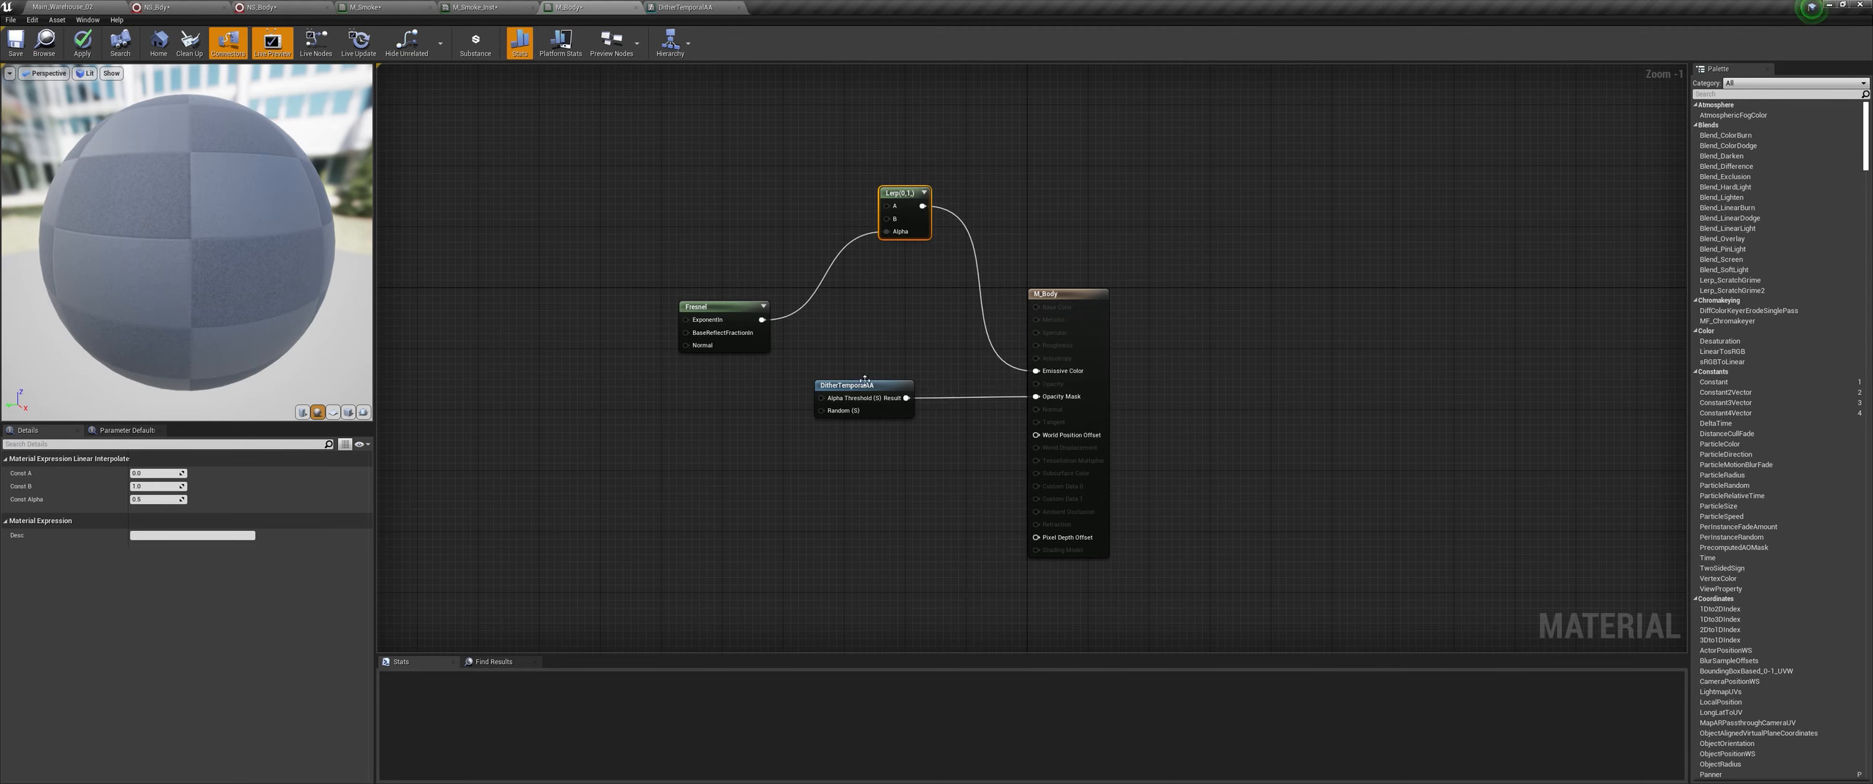
Step: Add a vector parameter named Color to the M_Body graph
right_click_drag(791, 361, 844, 461)
left_click(694, 196)
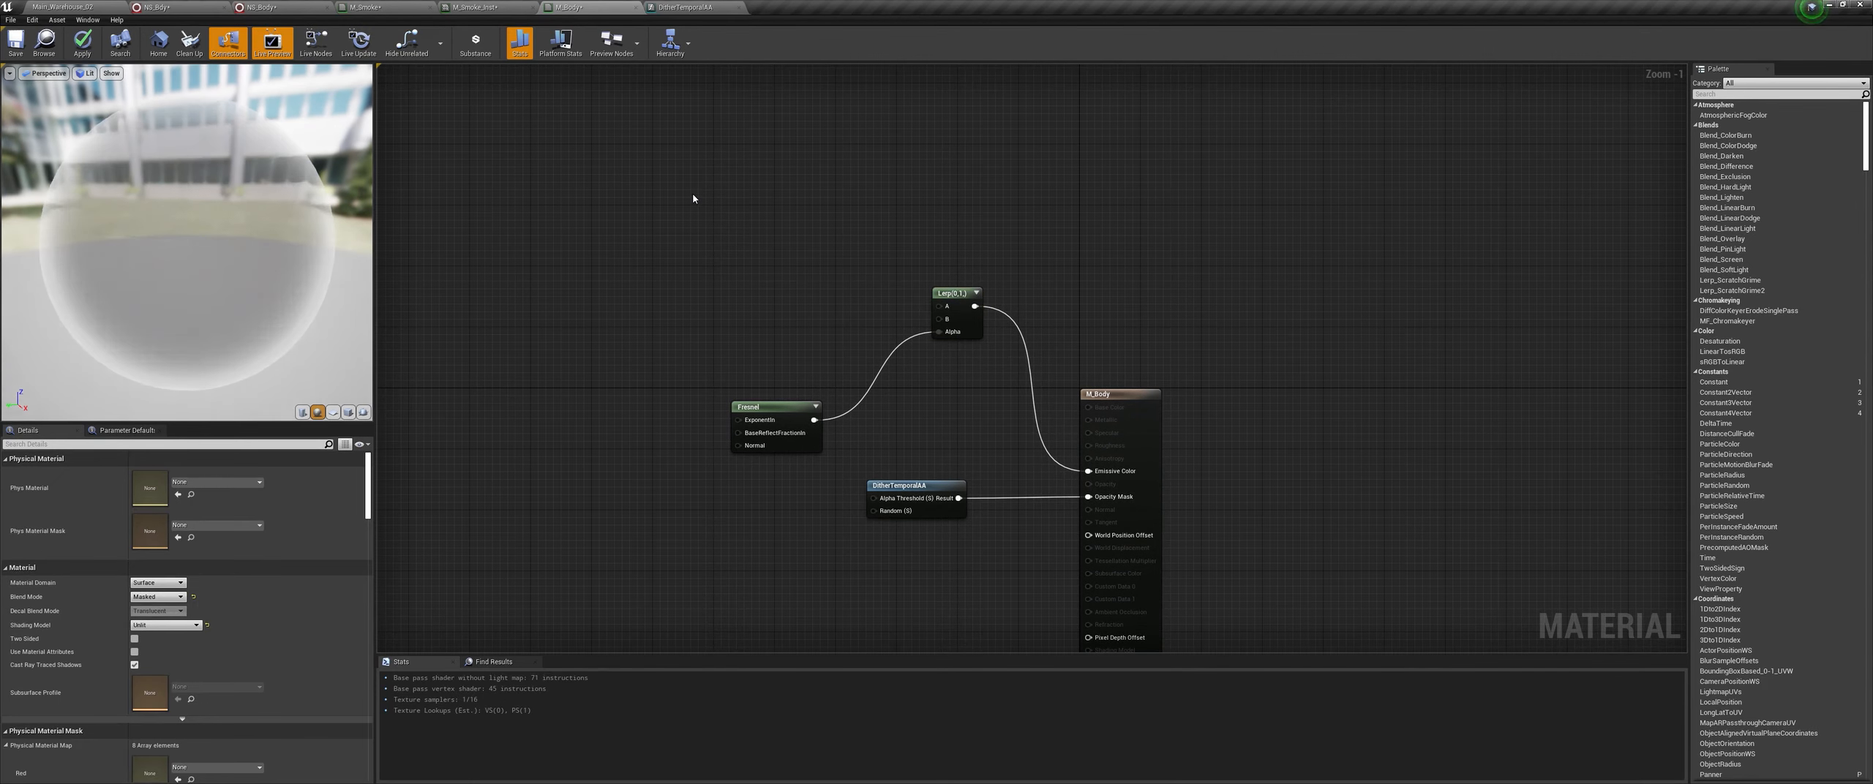
key("v")
left_click(718, 224)
type("vvv")
key("Return")
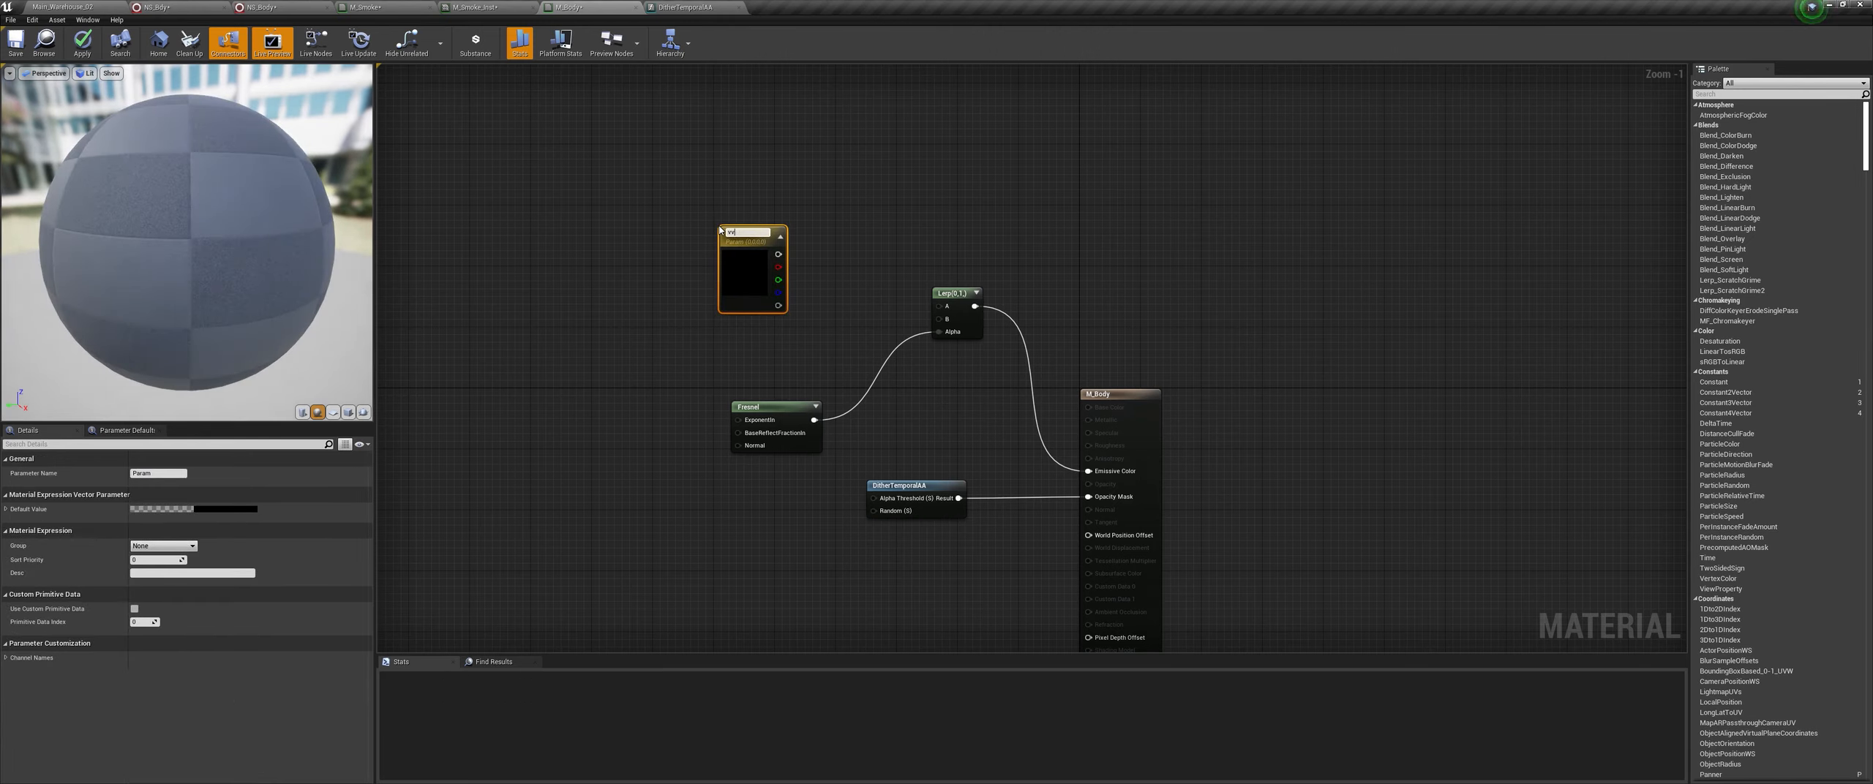
type("Color")
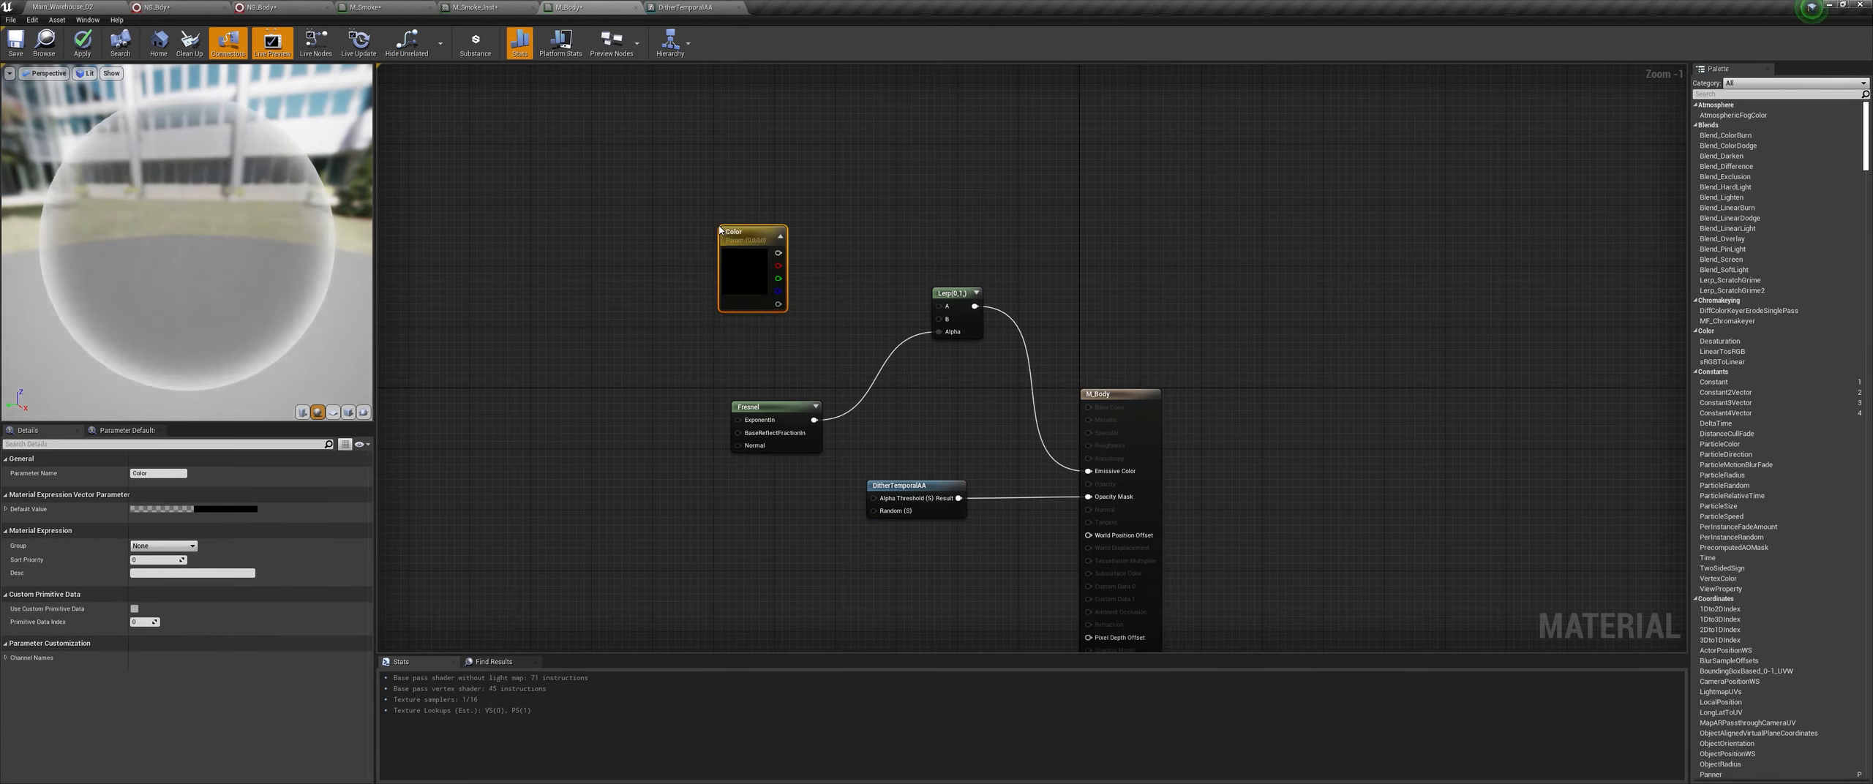
Step: Set the Color parameter's default to pure red, connect it to the Lerp's B input and apply the material
left_click(227, 508)
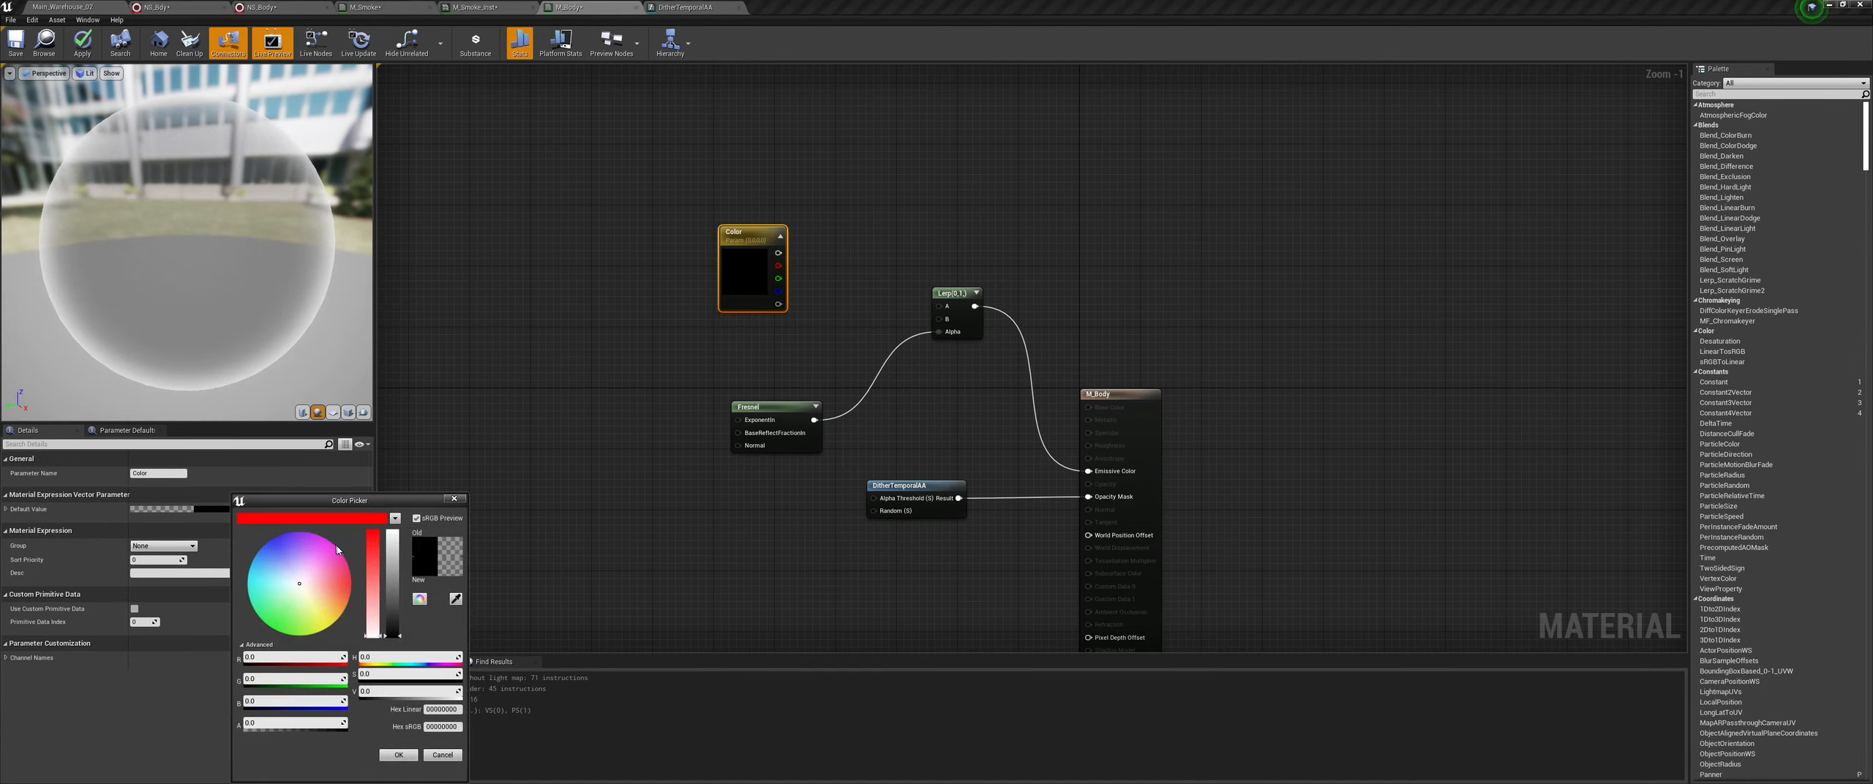
left_click_drag(369, 554, 372, 532)
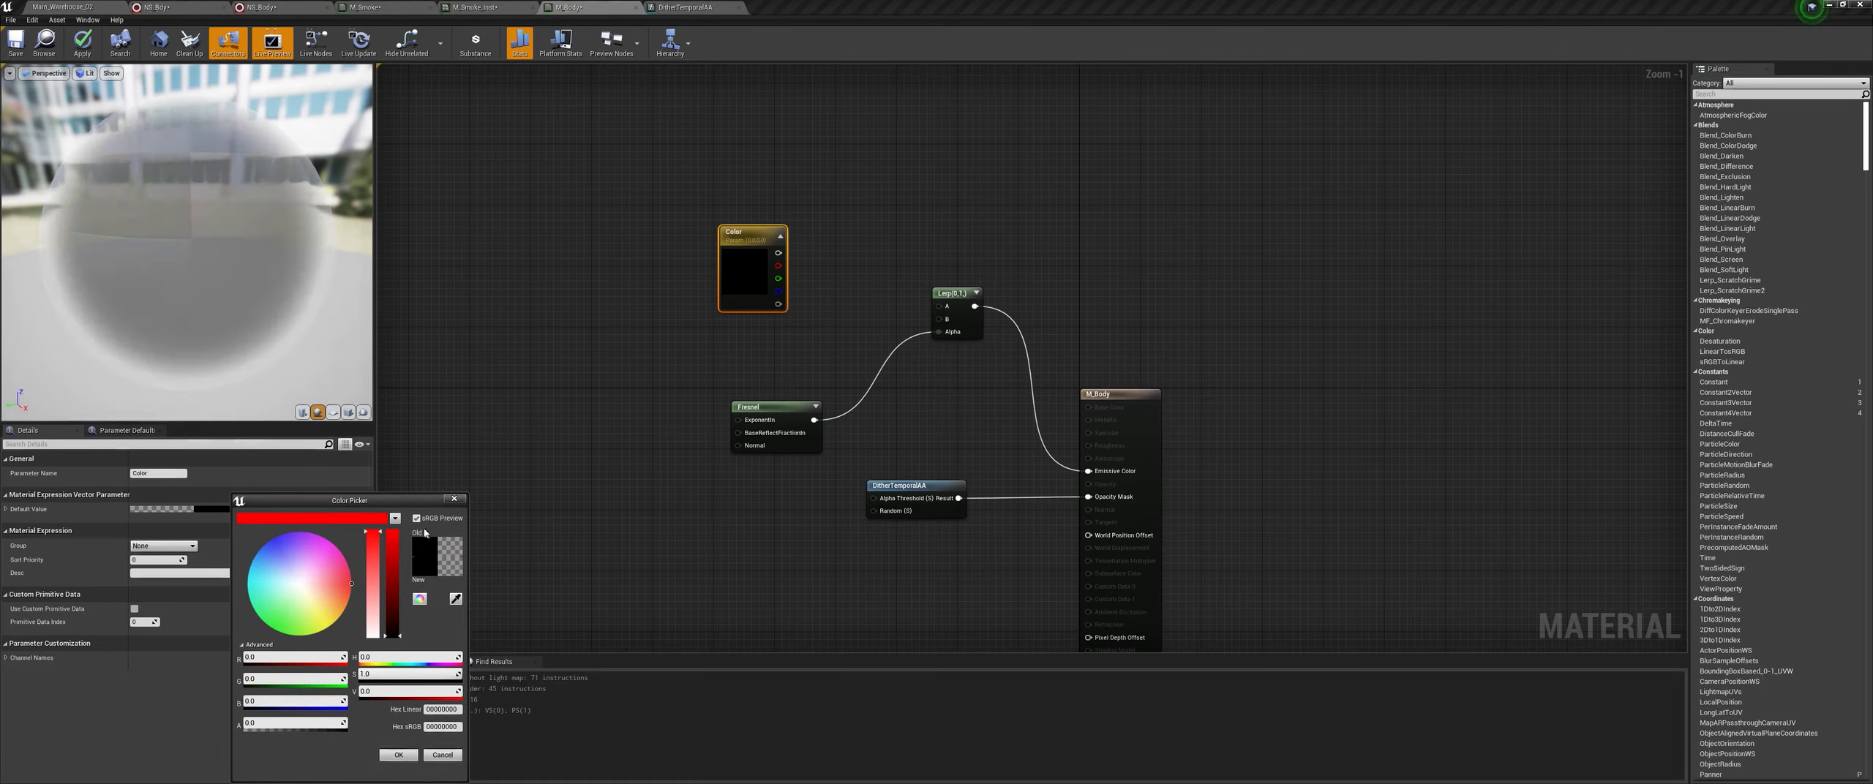
left_click_drag(394, 548, 393, 530)
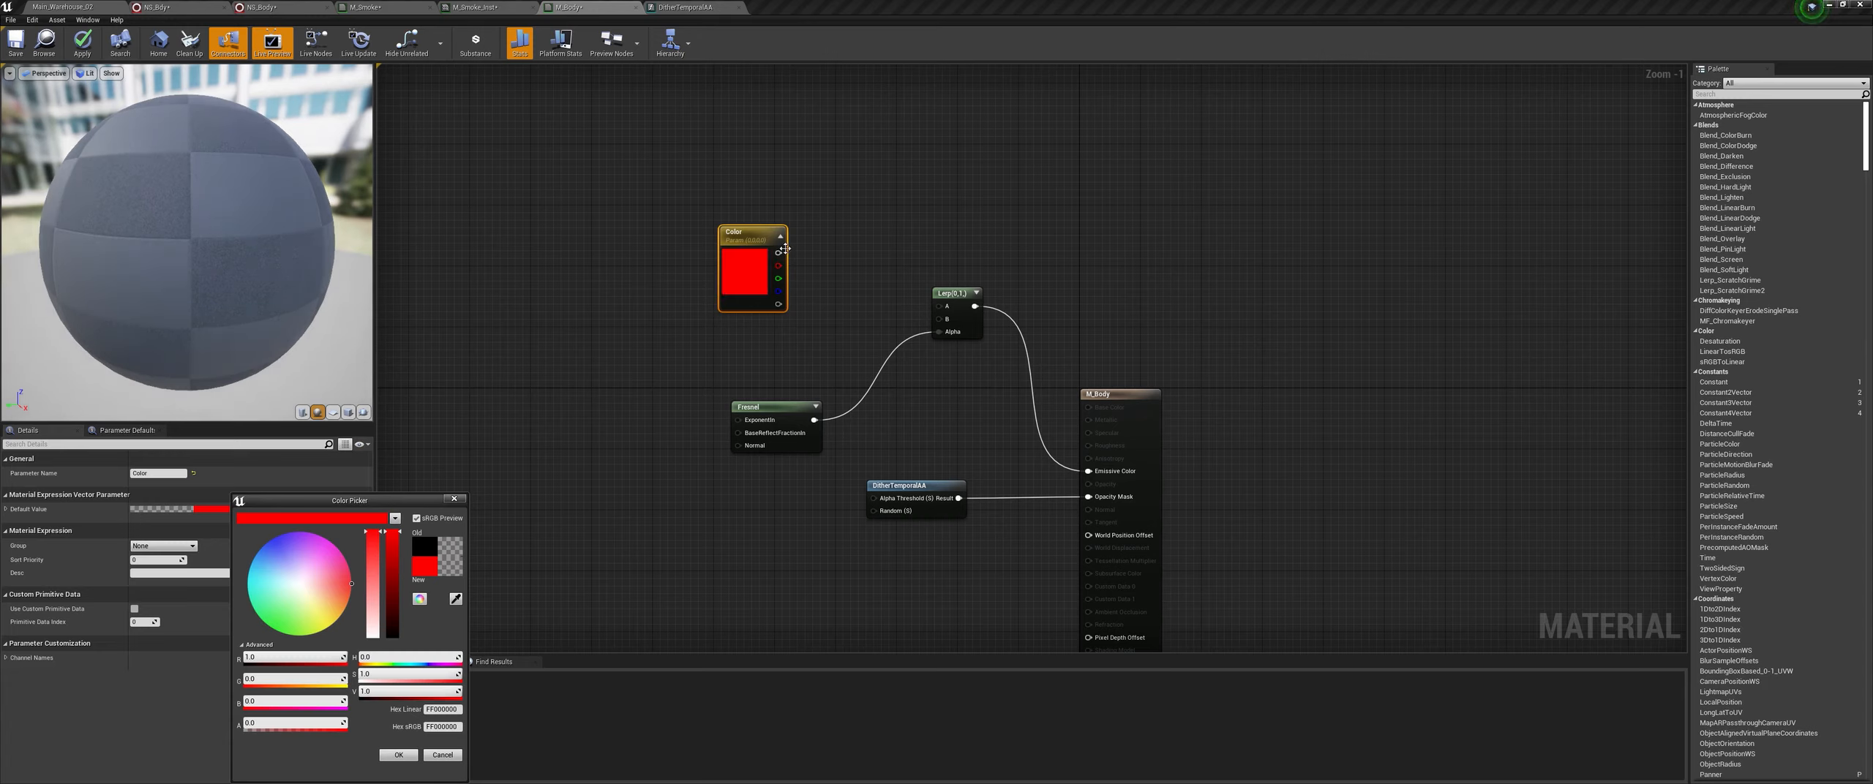
left_click_drag(777, 254, 942, 321)
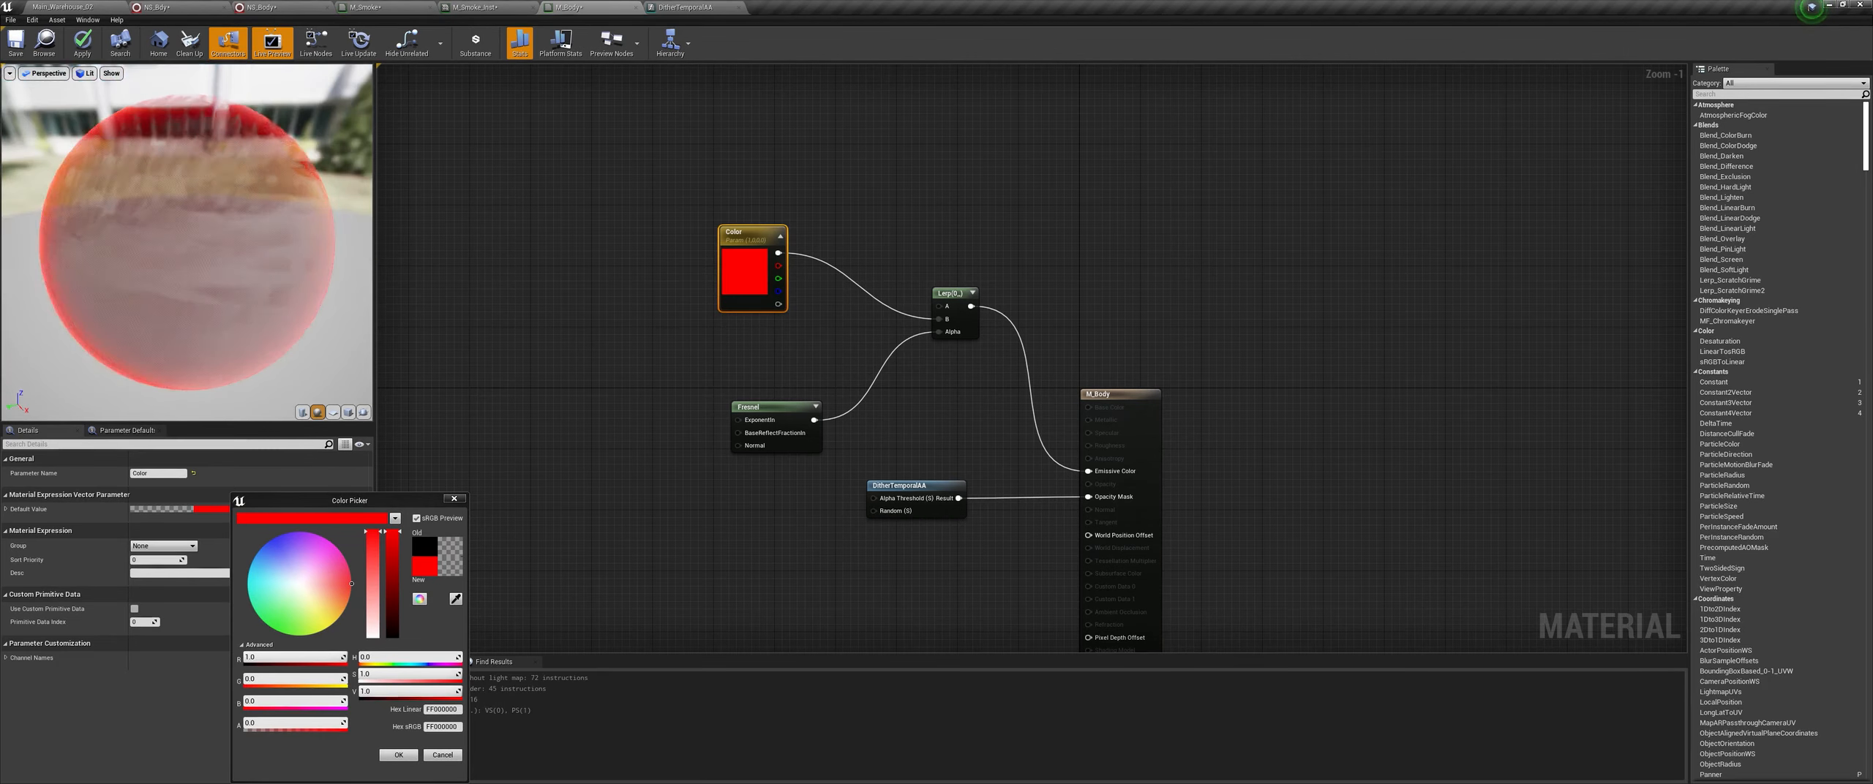
left_click(82, 43)
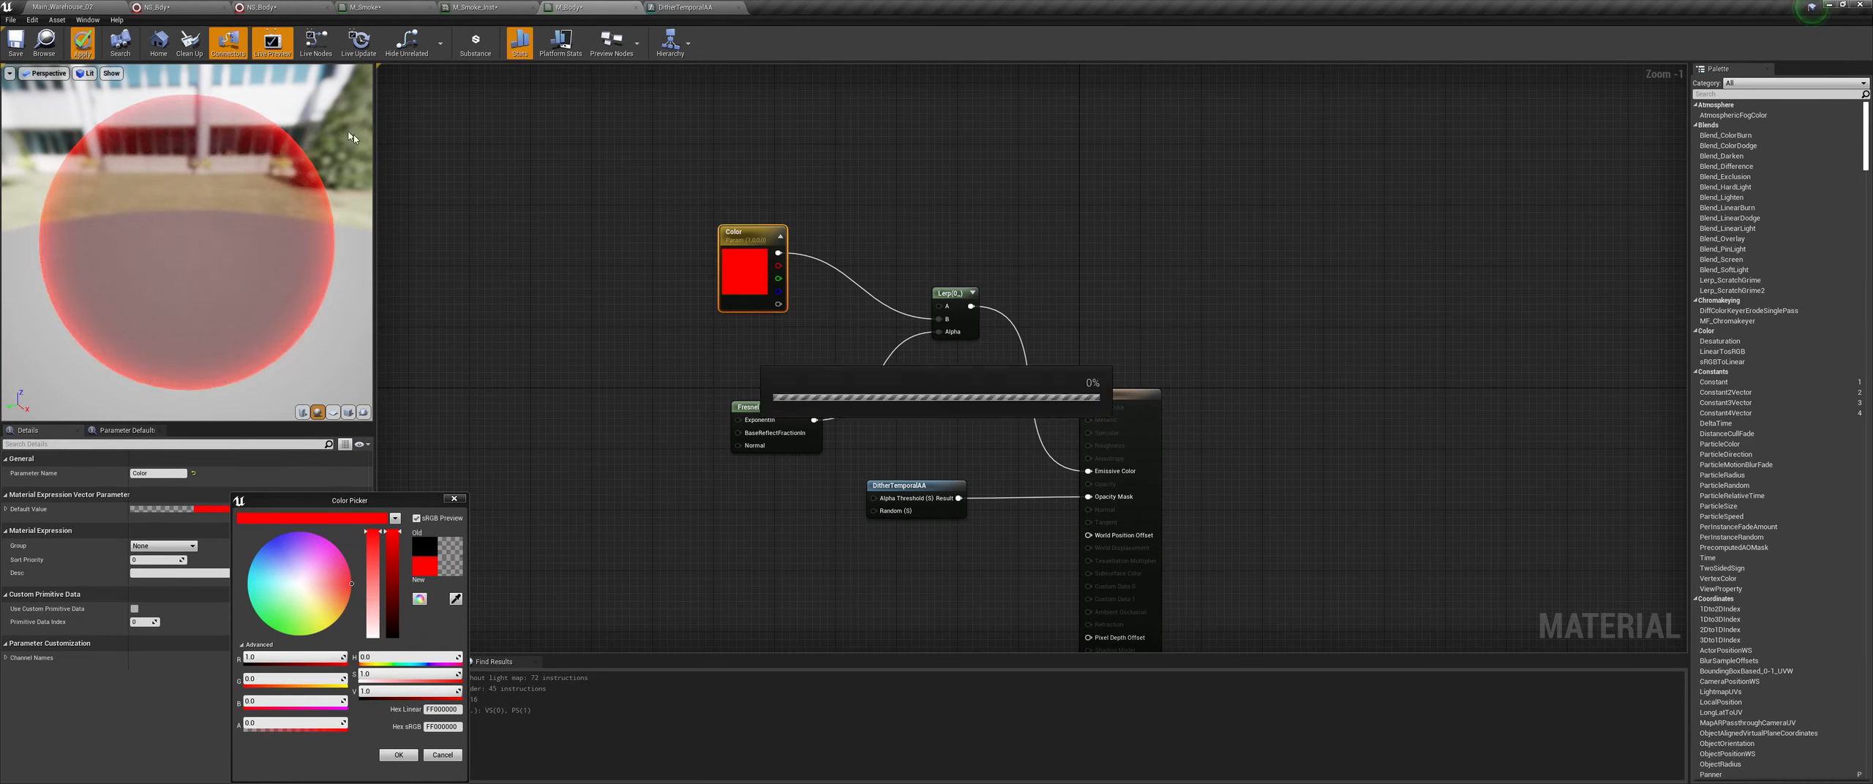
Step: Add a constant node, connect it to the Fresnel's ExponentIn and set its value to 4
left_click(637, 403)
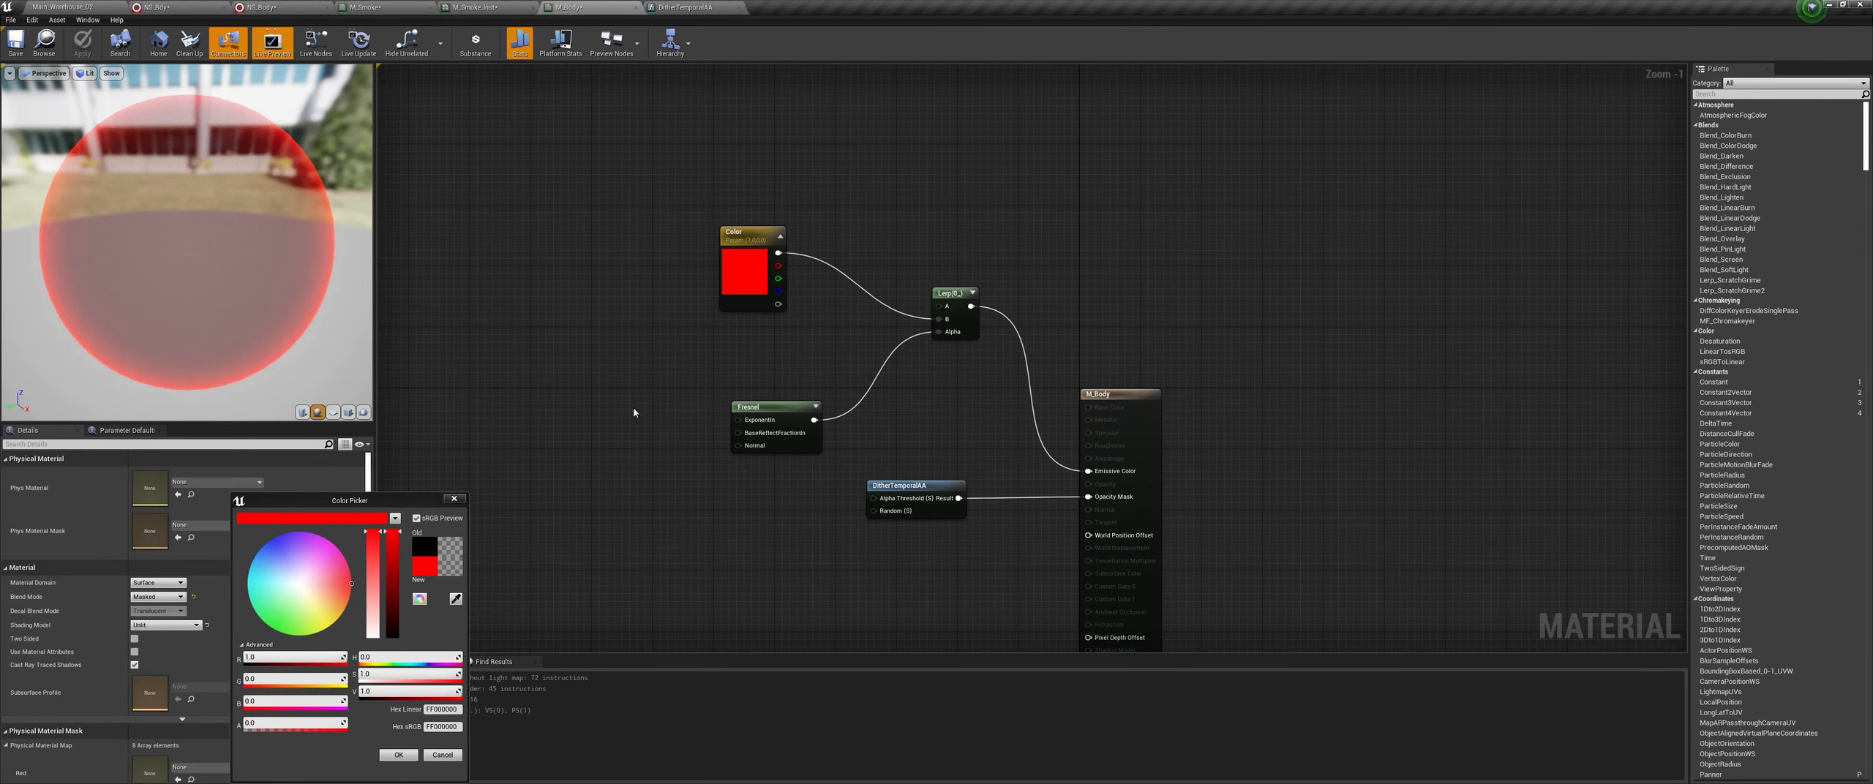
left_click(650, 434)
mouse_move(668, 450)
left_mouse_down()
mouse_move(695, 456)
mouse_move(738, 420)
mouse_move(661, 426)
left_mouse_up()
left_click(137, 474)
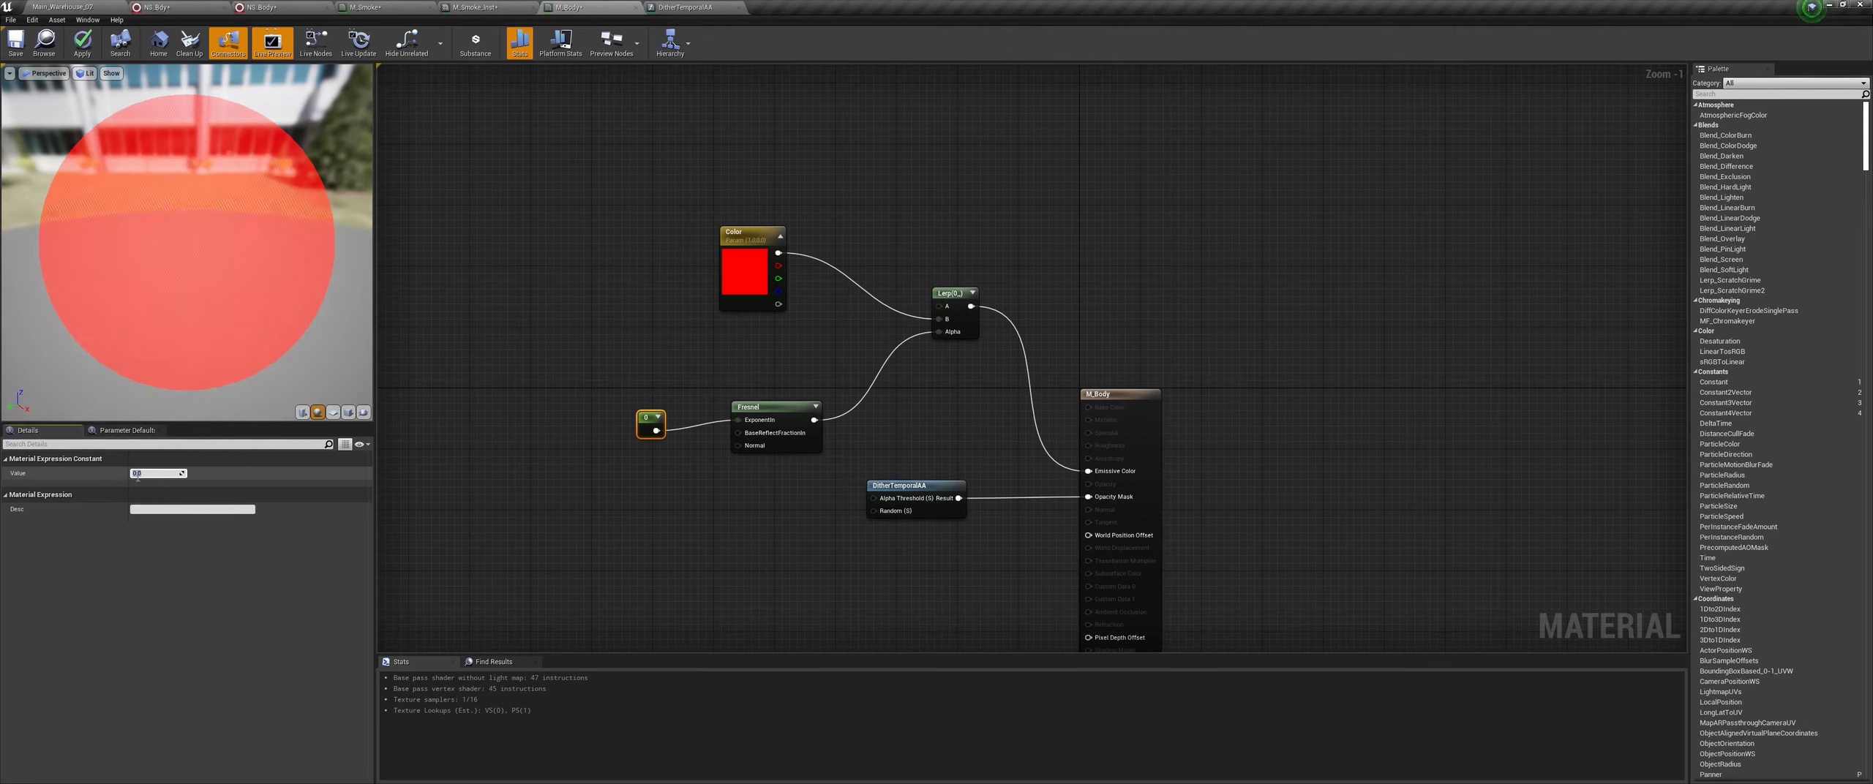
type("4")
key("Return")
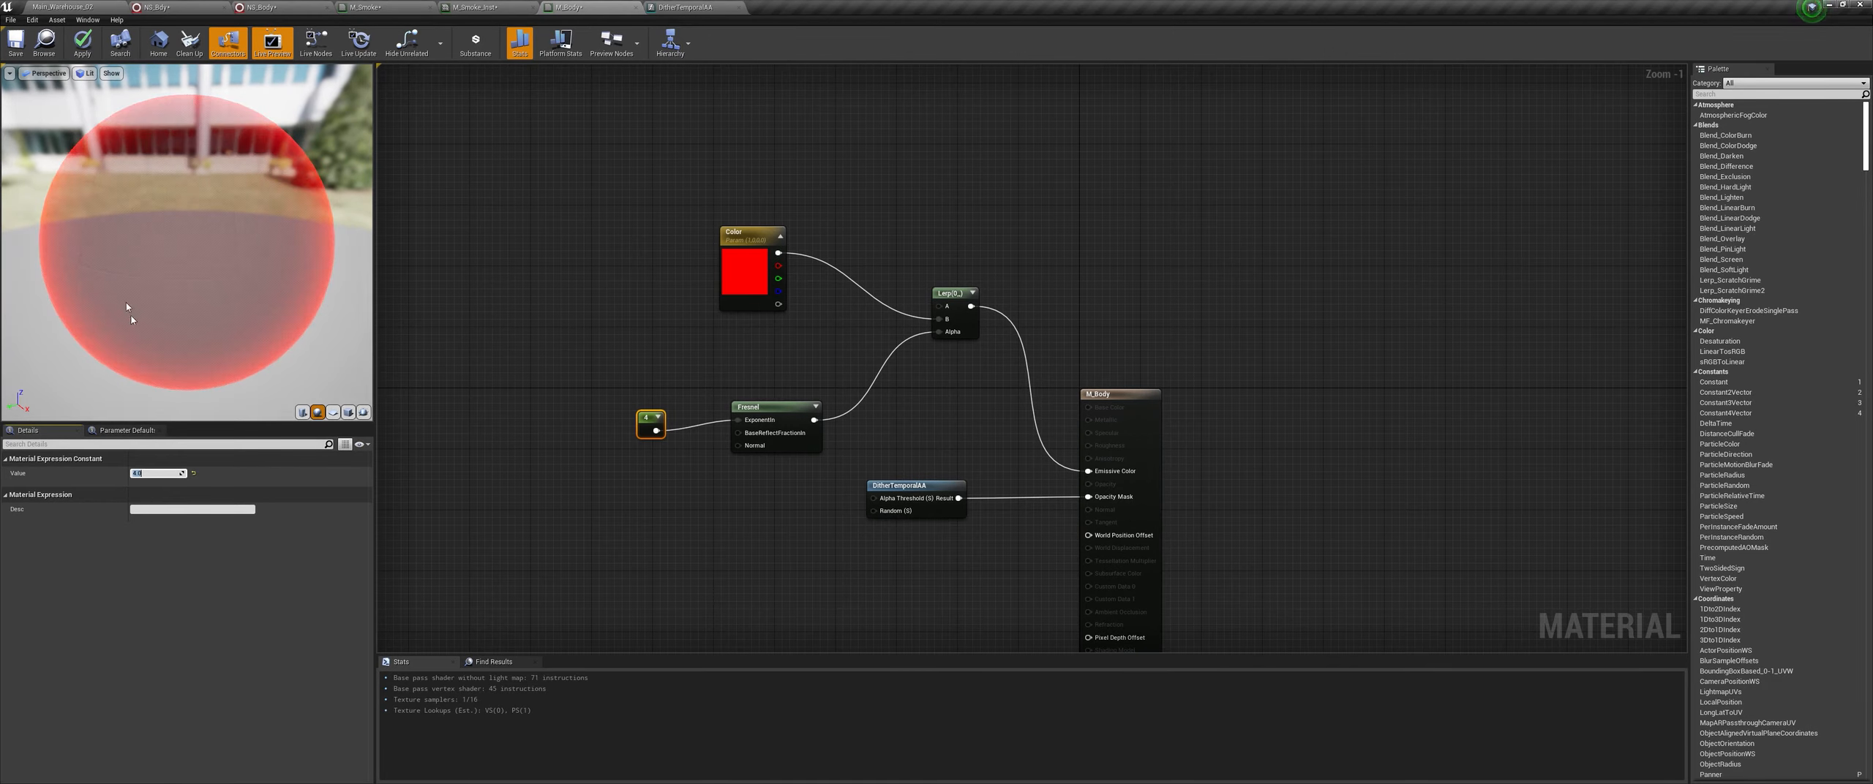
Step: Set the Fresnel exponent constant to 10, check the preview sphere and apply the material
type("10")
key("Return")
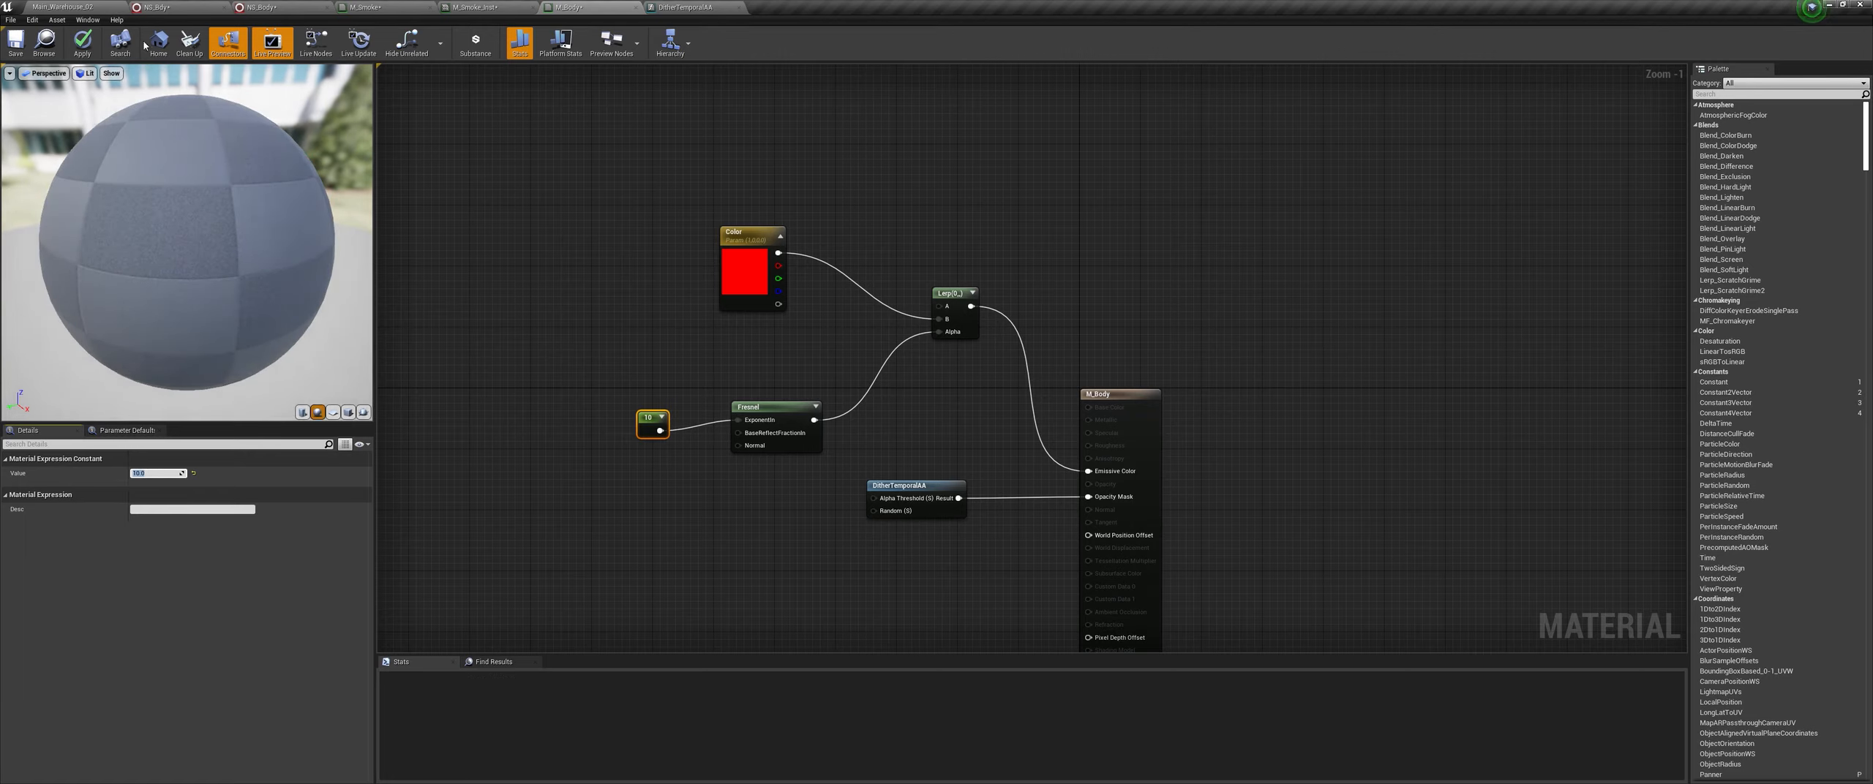
left_click_drag(198, 245, 119, 88)
left_click(93, 54)
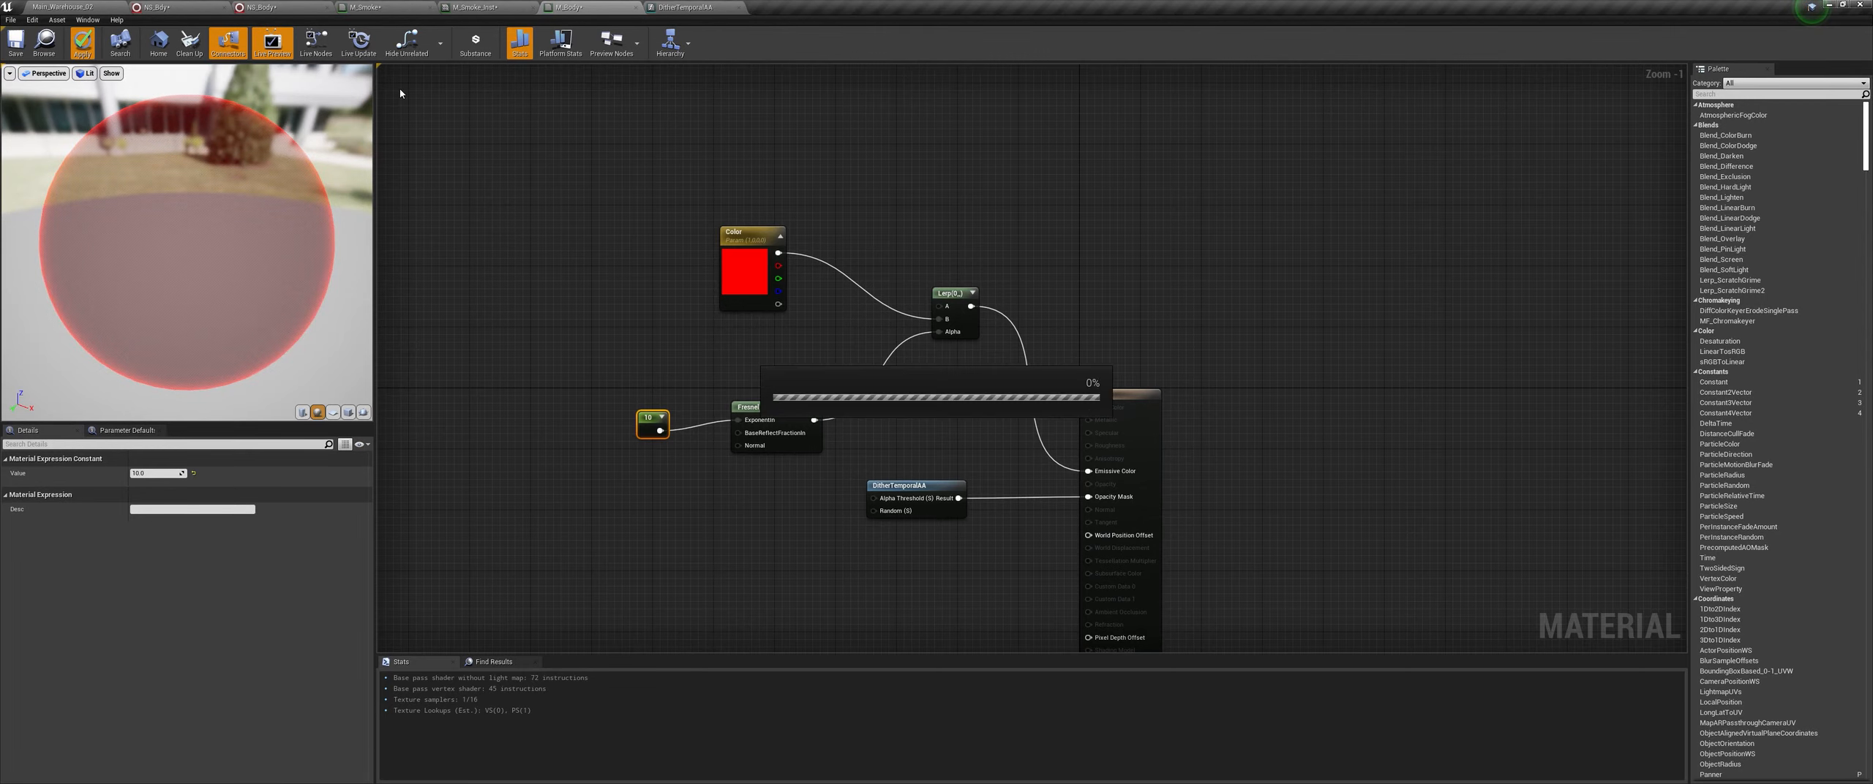
Step: Open the ThirdPersonCharacter blueprint from the ThirdPersonBP/Blueprints folder and select its inherited Mesh component
left_click(78, 7)
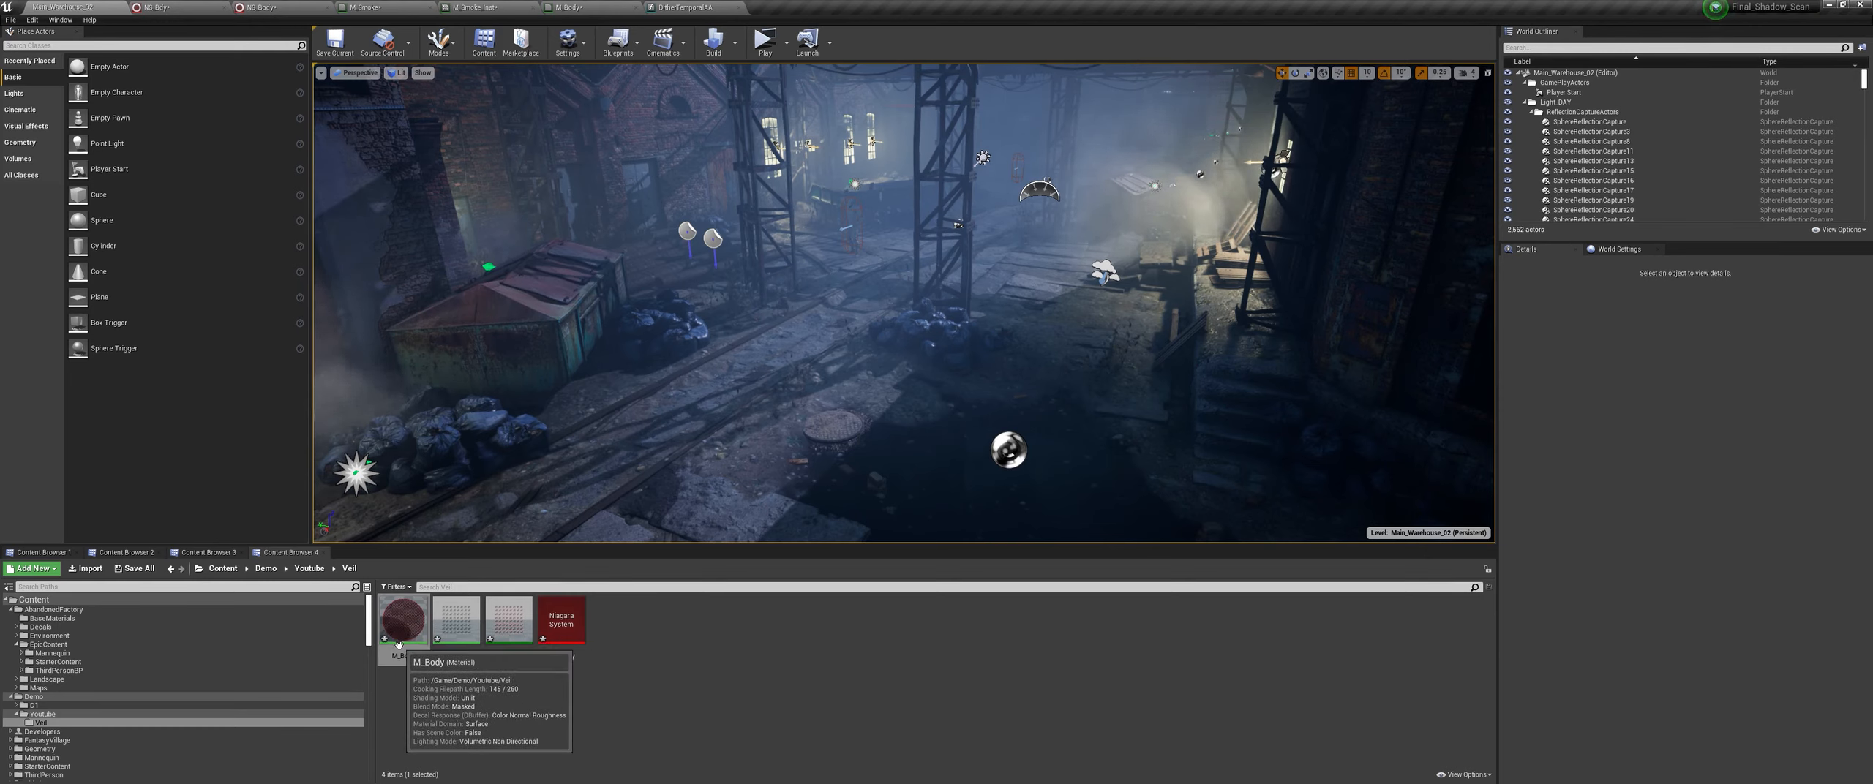
left_click(207, 552)
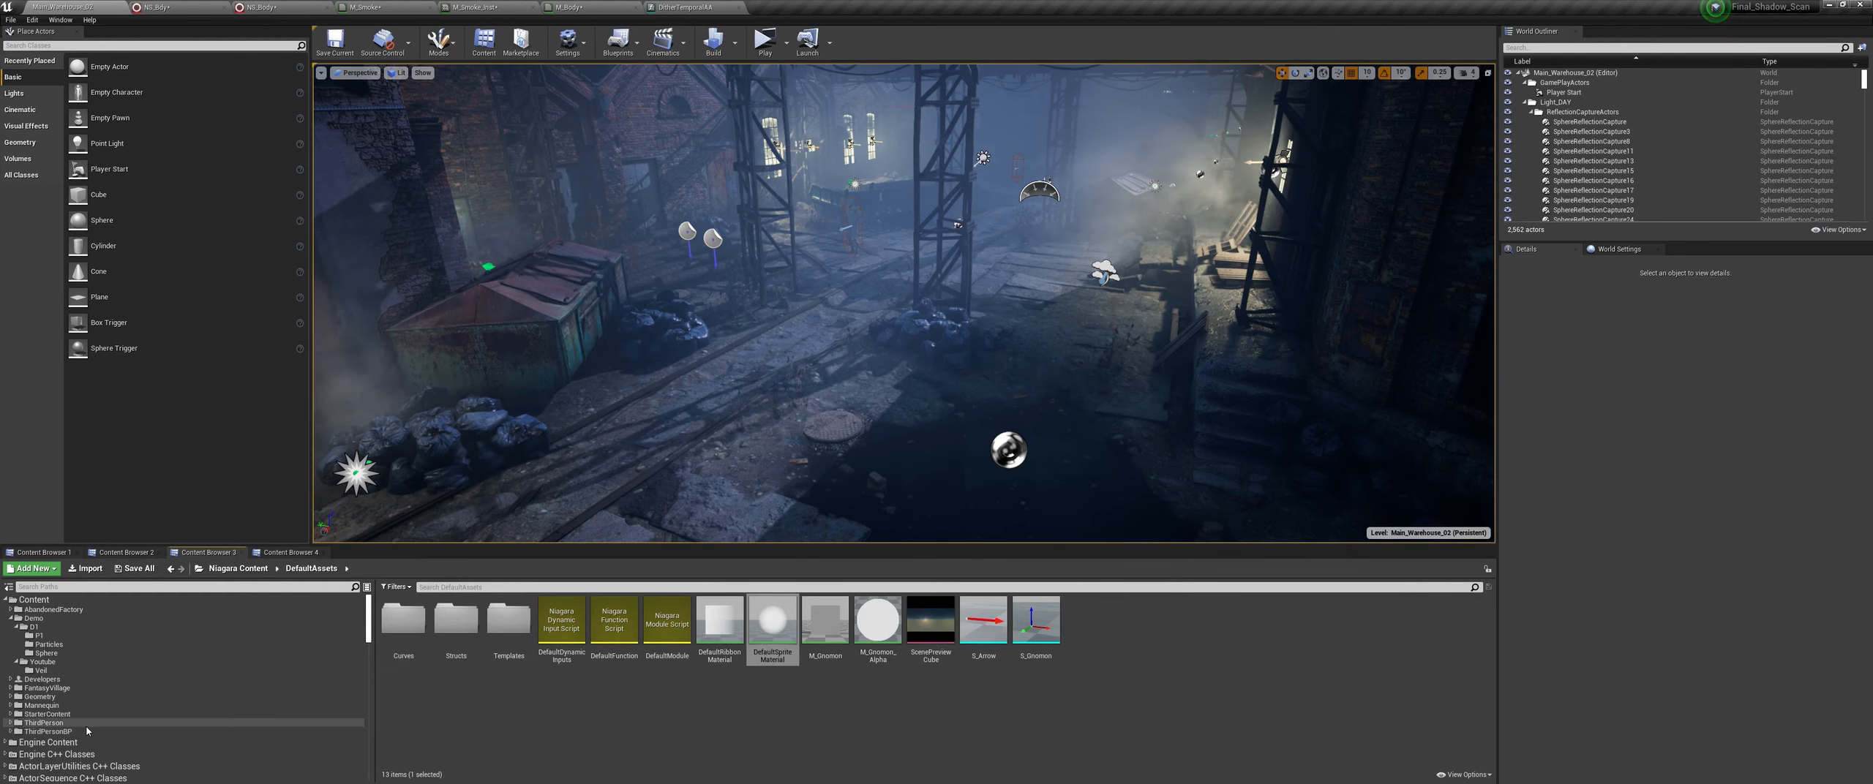
left_click(86, 731)
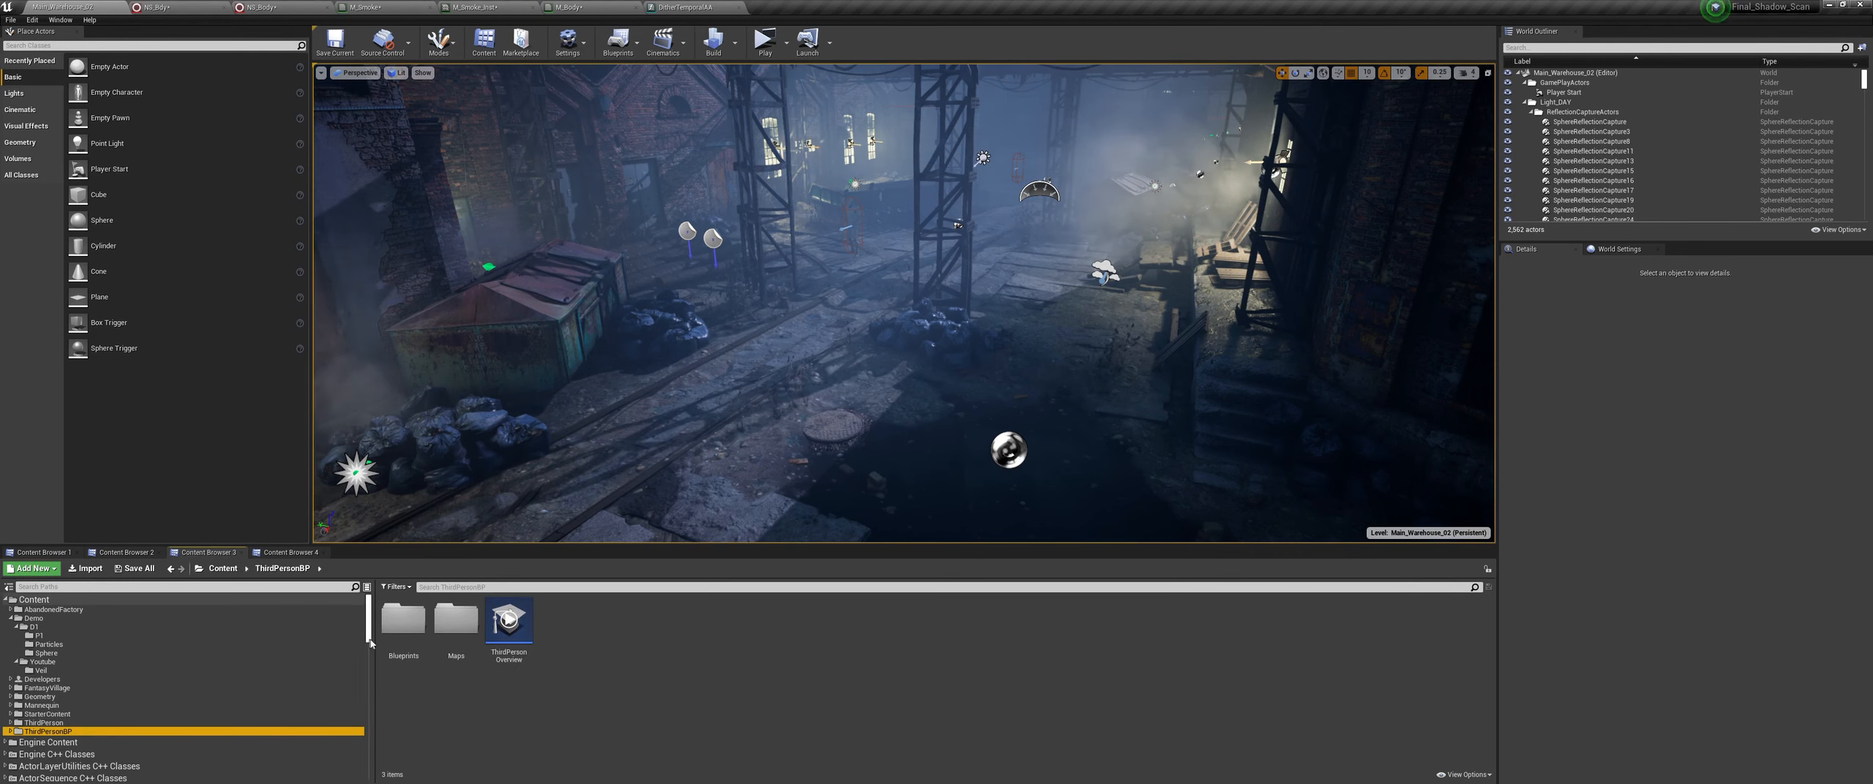
double_click(403, 621)
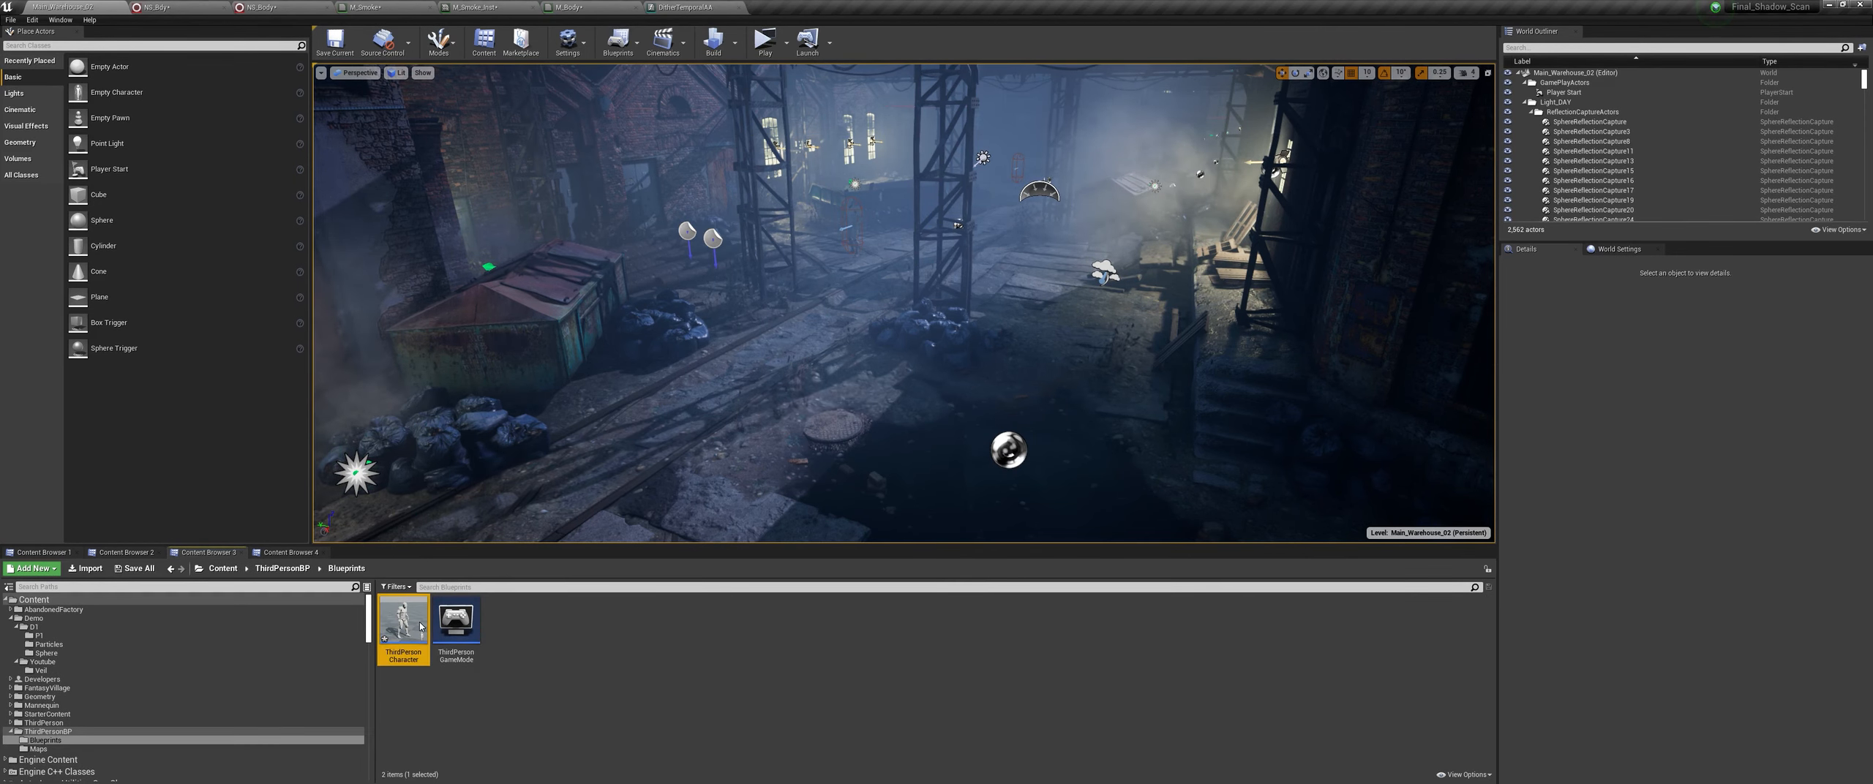
double_click(403, 621)
scroll(657, 376, "up", 3)
scroll(662, 334, "down", 2)
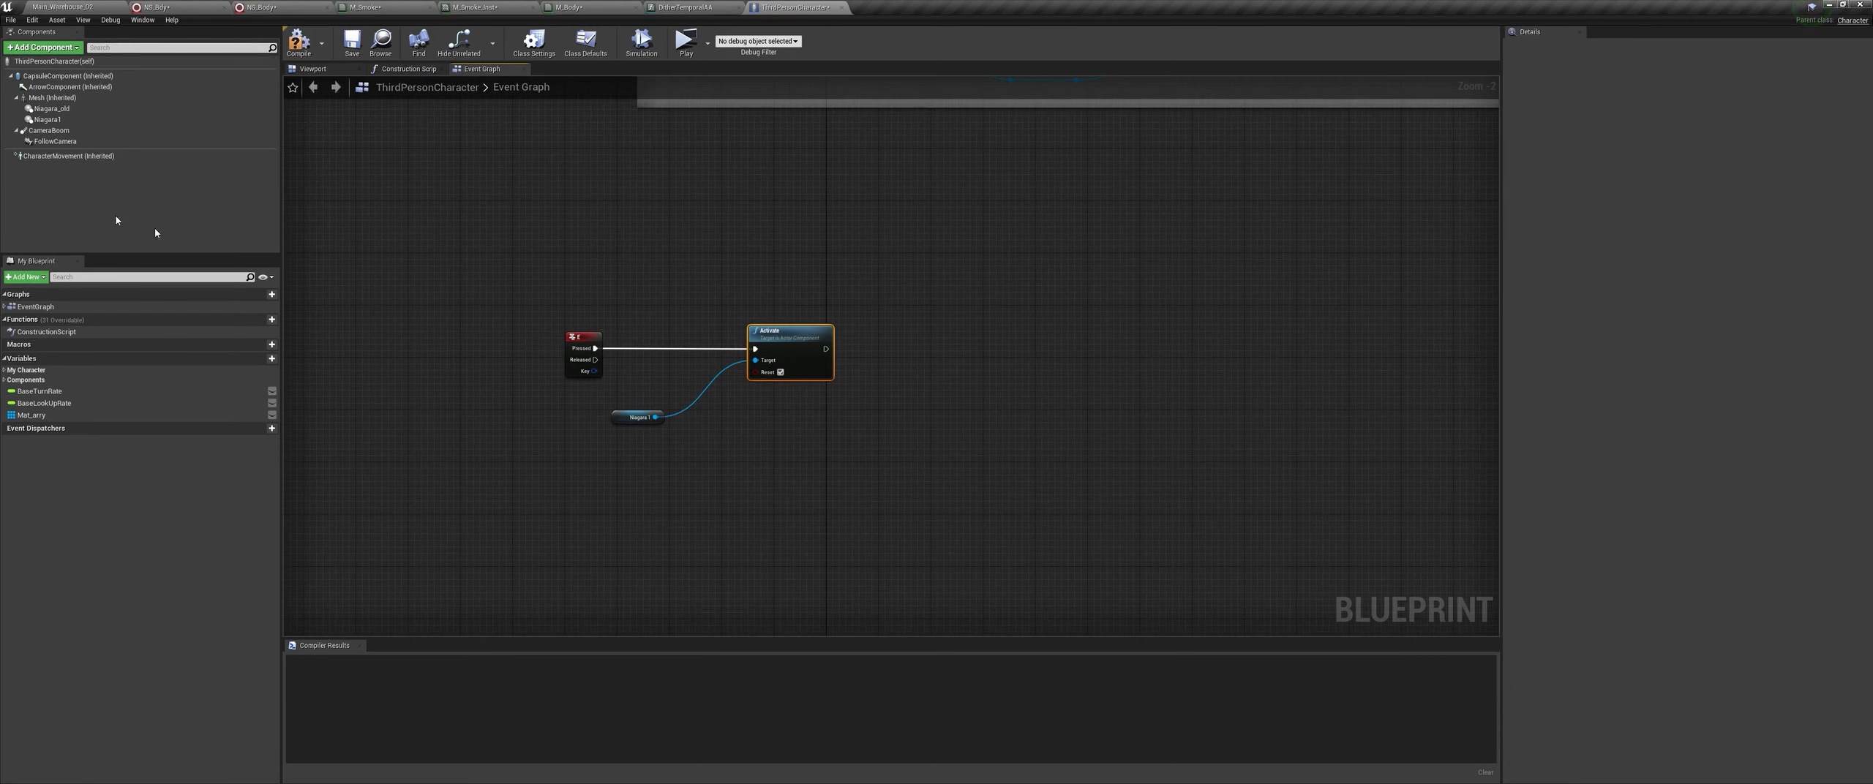
left_click(51, 97)
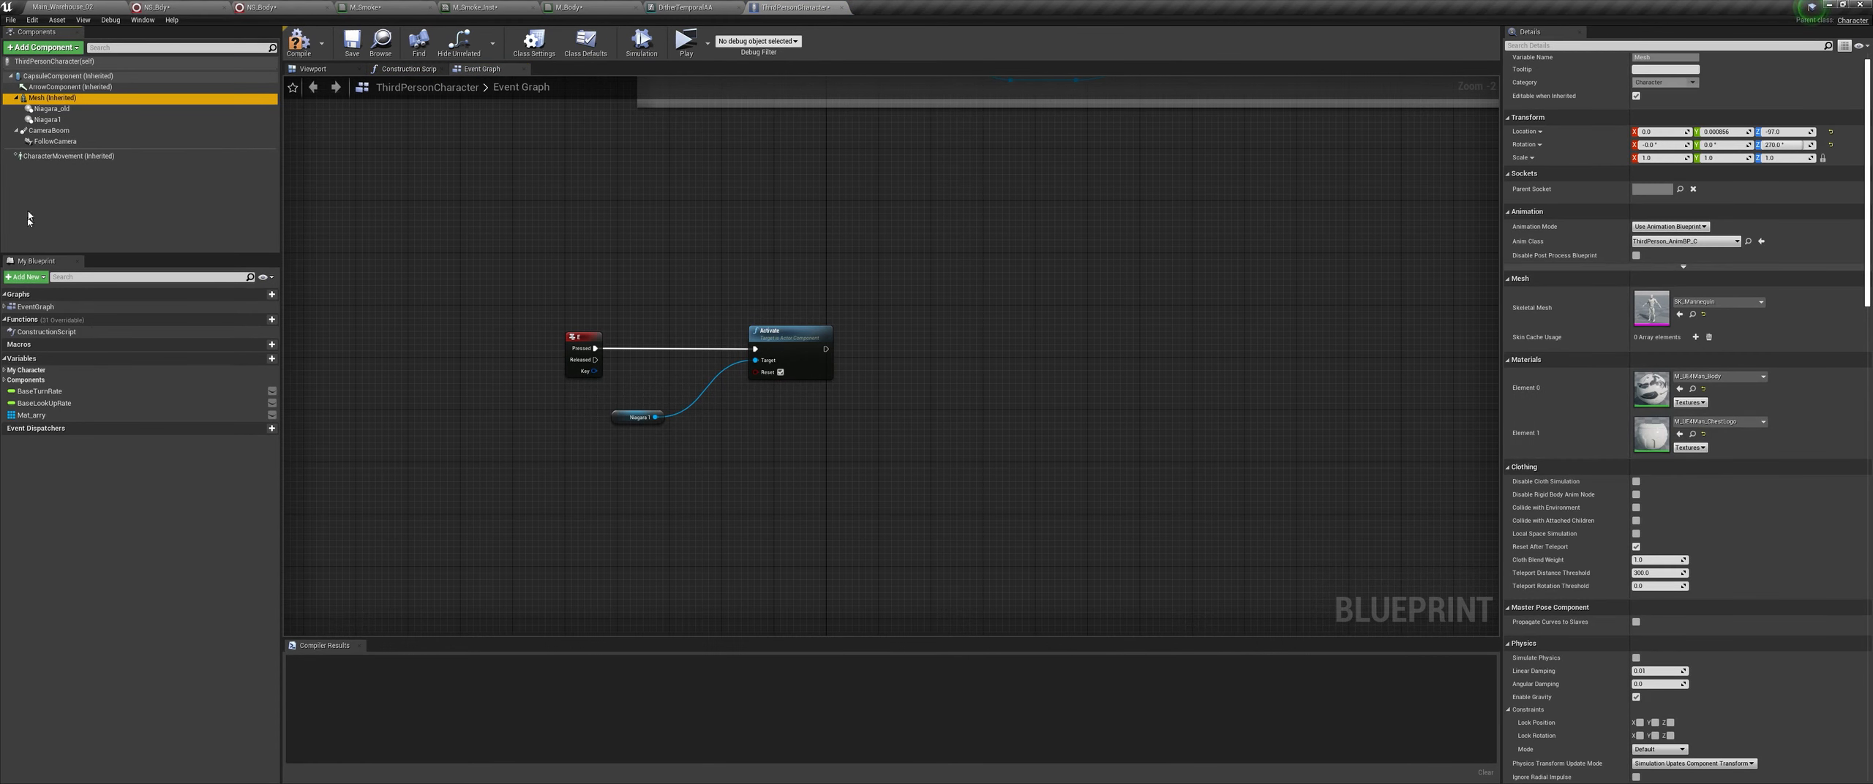